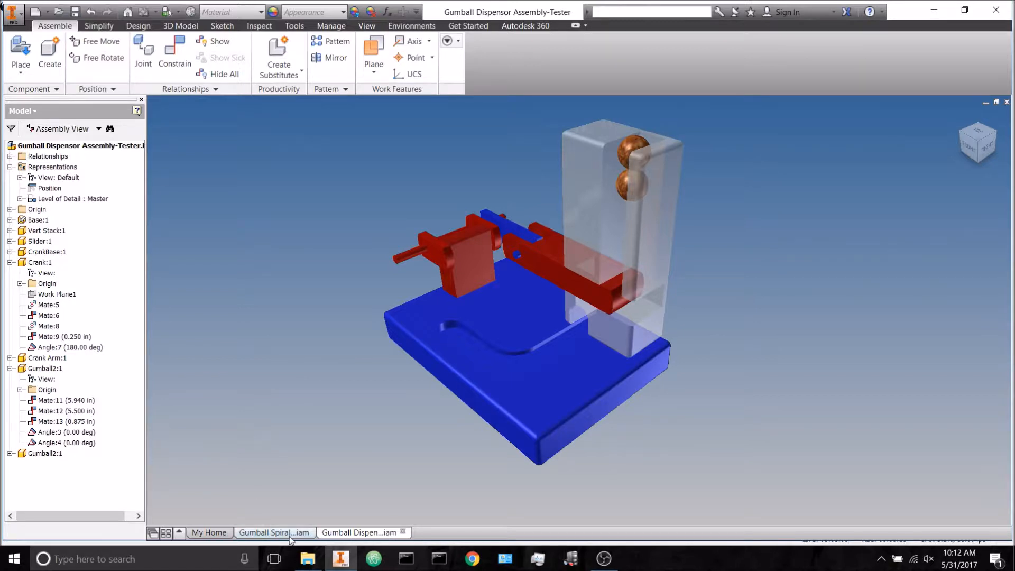
Step: Play back the Gumball Spiral Assembly1 animation with the timeline collapsed, and finish Inventor Studio for that assembly
click(274, 533)
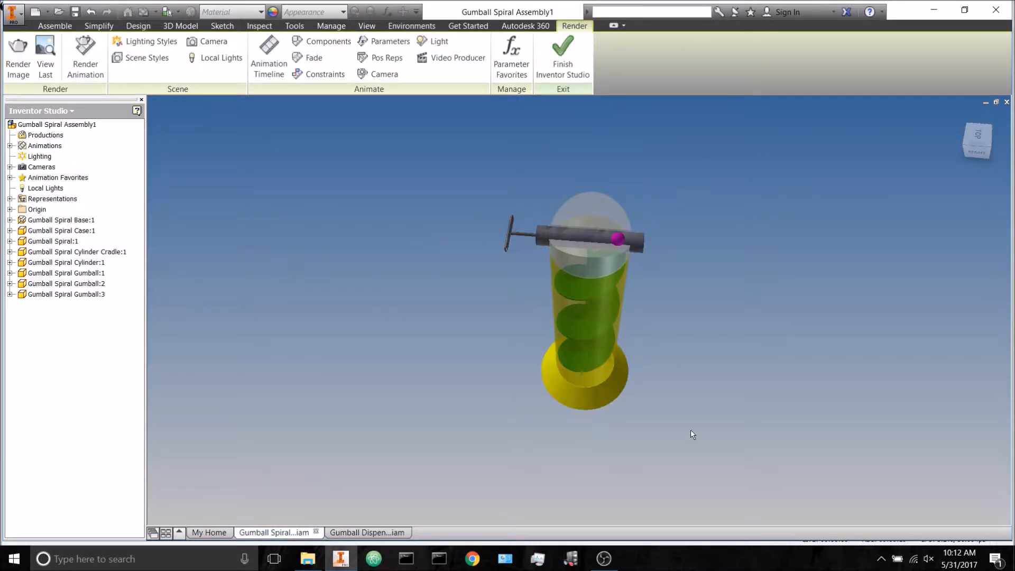
drag(690, 431, 541, 373)
click(269, 55)
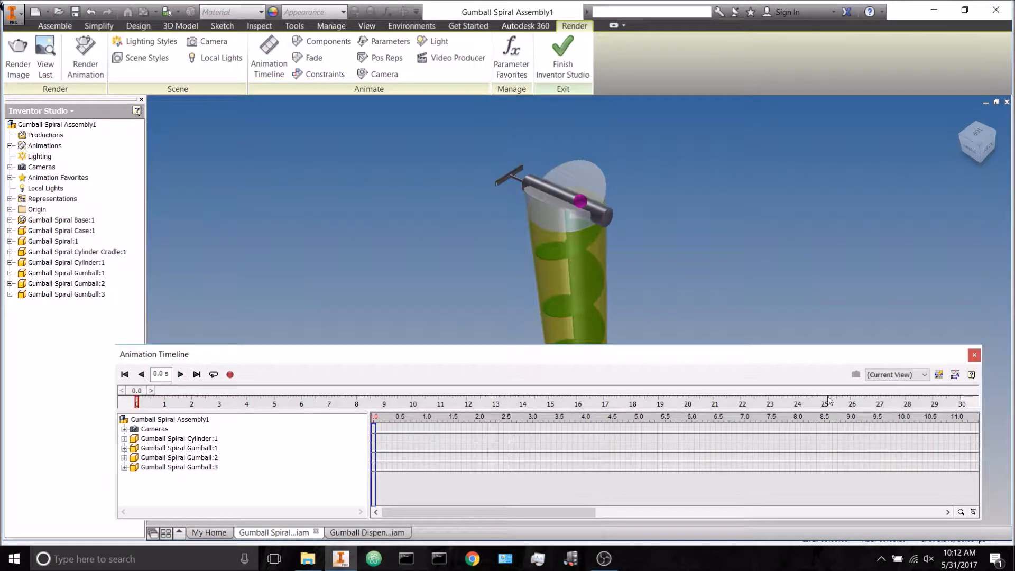
click(938, 375)
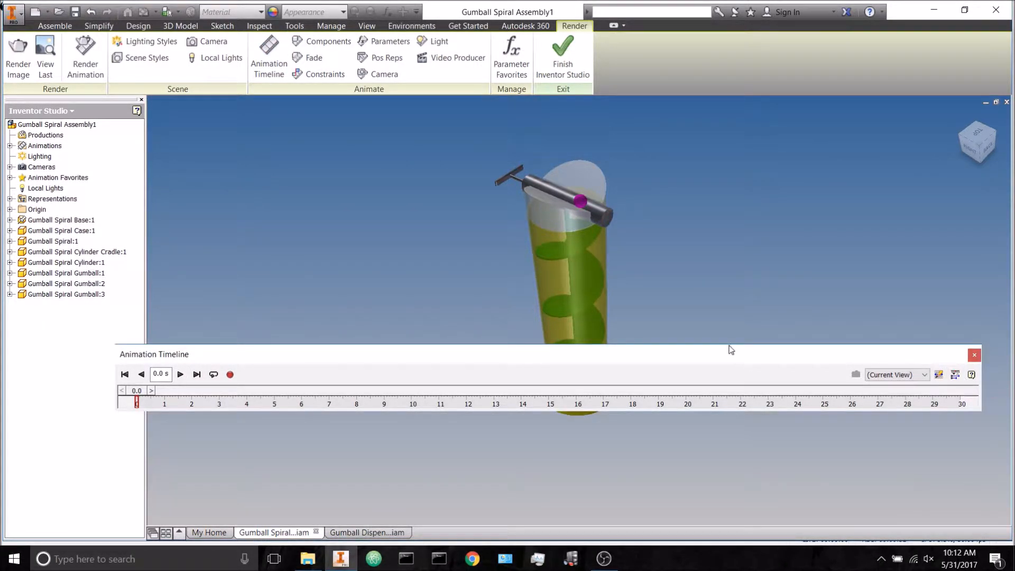
drag(737, 355, 739, 459)
click(178, 478)
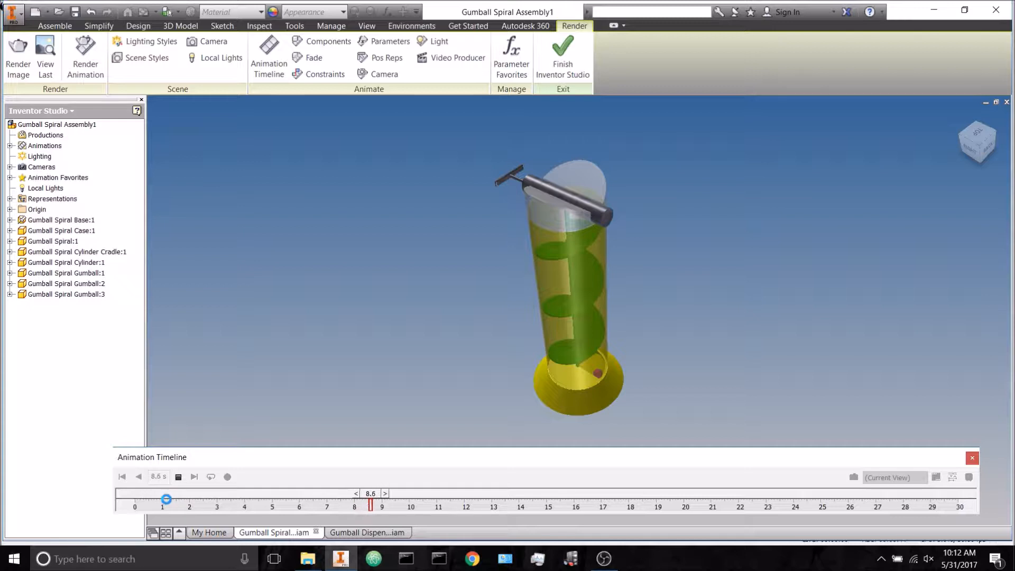
click(180, 476)
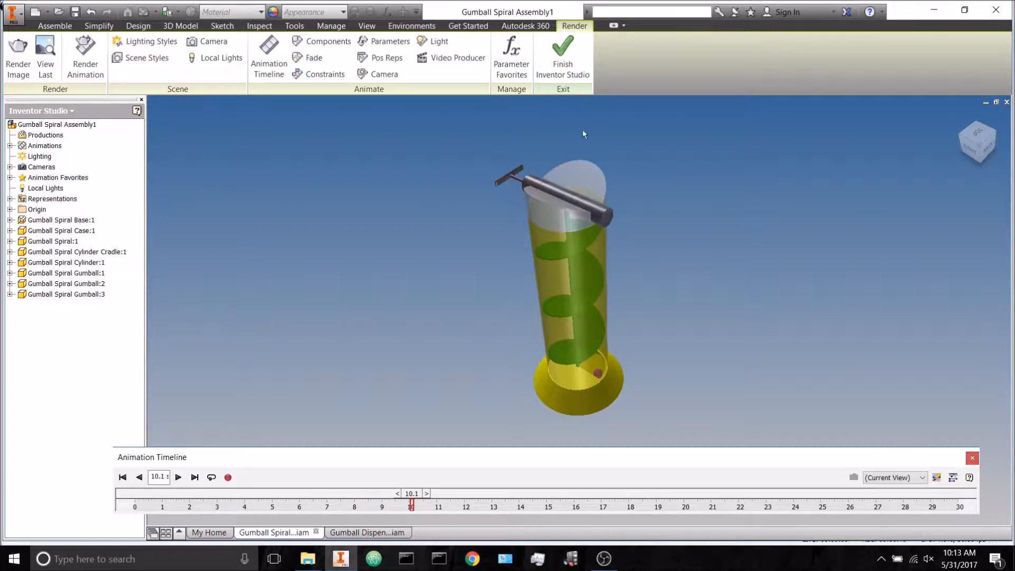
click(563, 53)
Step: Open the Gumball Dispensor Assembly-Tester in Inventor Studio and play back its animation from the timeline
click(349, 532)
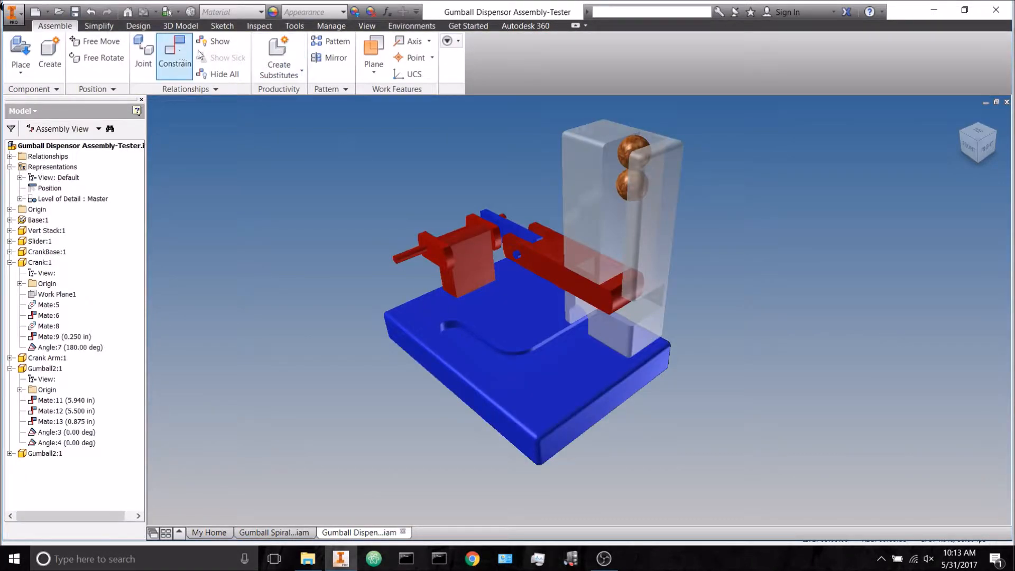
click(412, 26)
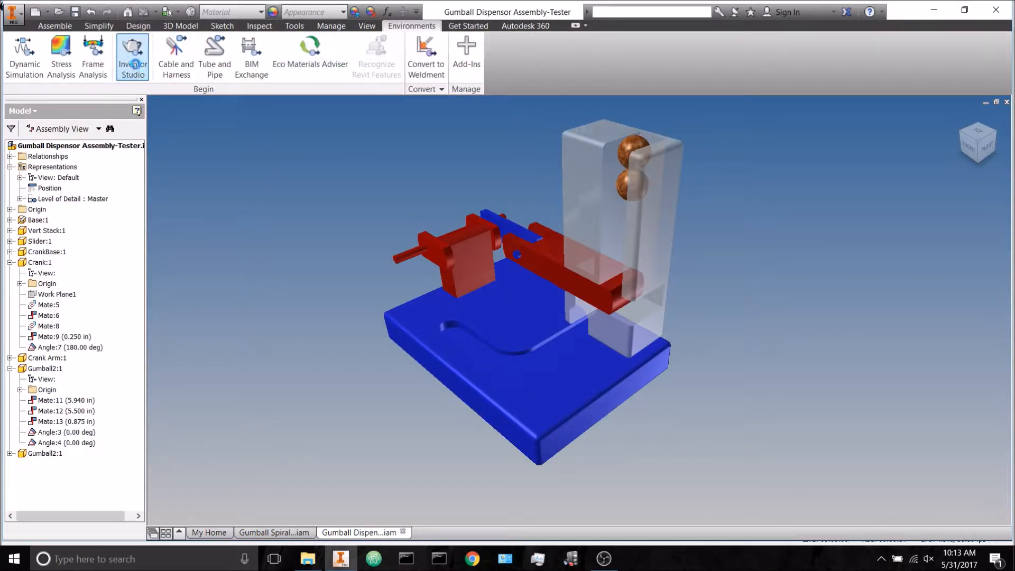
click(268, 53)
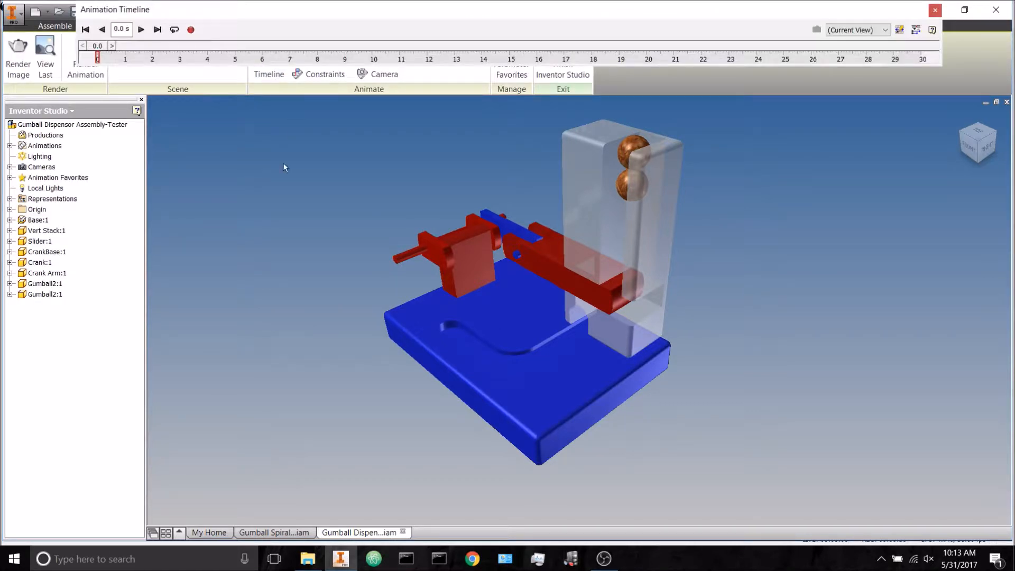
click(140, 30)
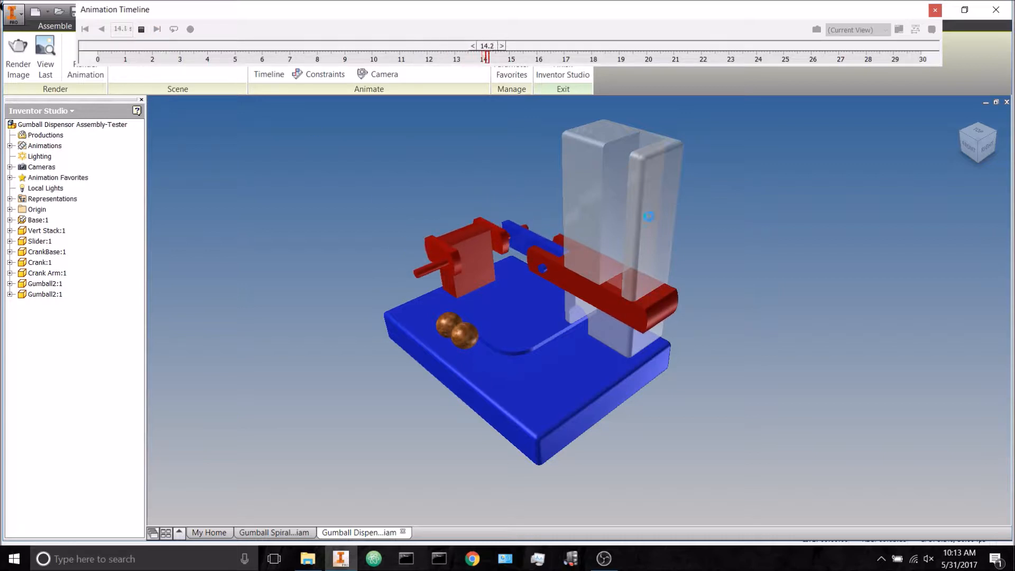
click(142, 29)
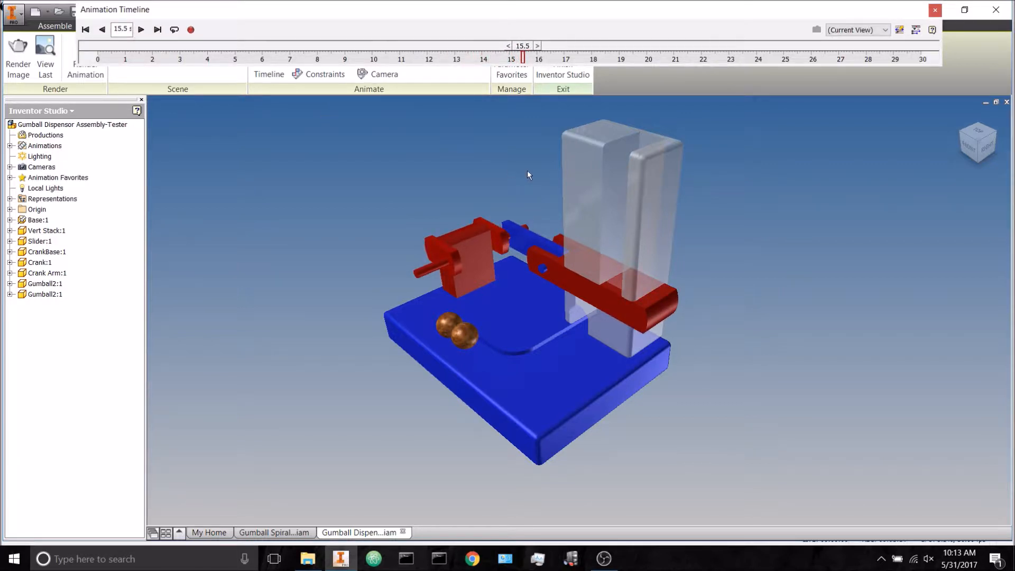
Step: Examine the animated angle and mate constraints of the first Gumball2 by scrubbing the expanded timeline to 1.1 s, and finish Inventor Studio
click(916, 30)
click(85, 112)
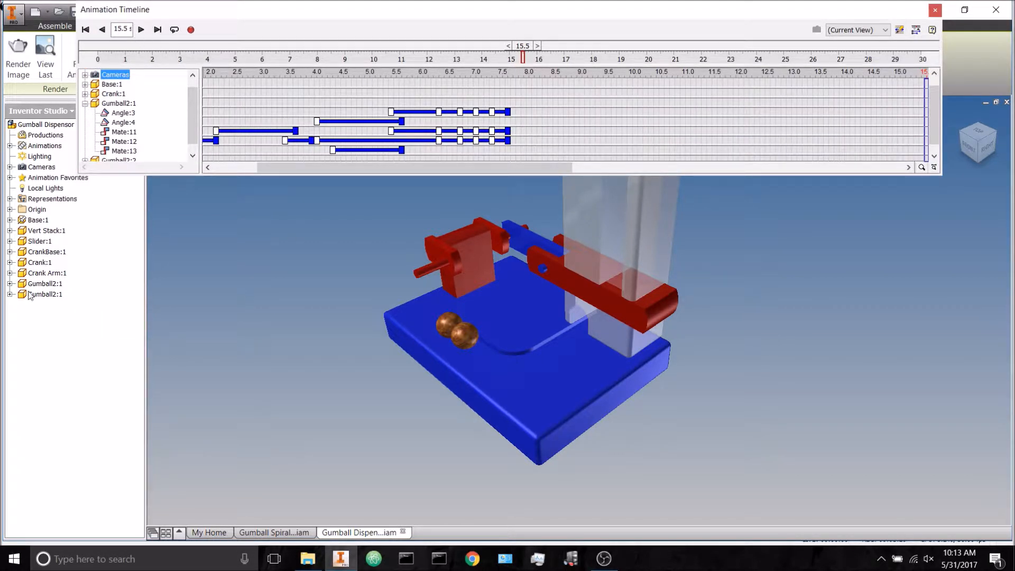
click(9, 284)
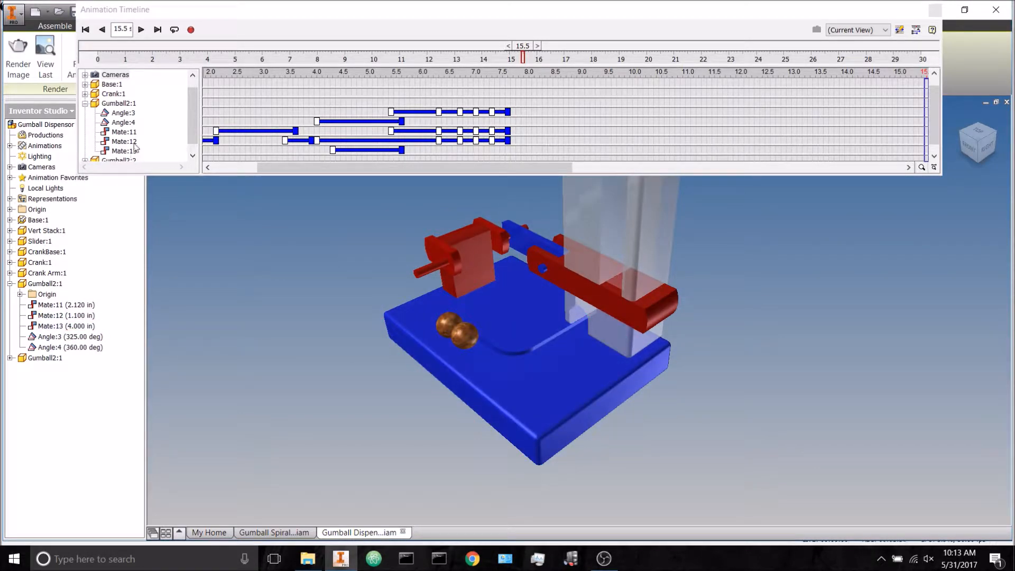
drag(528, 49, 136, 93)
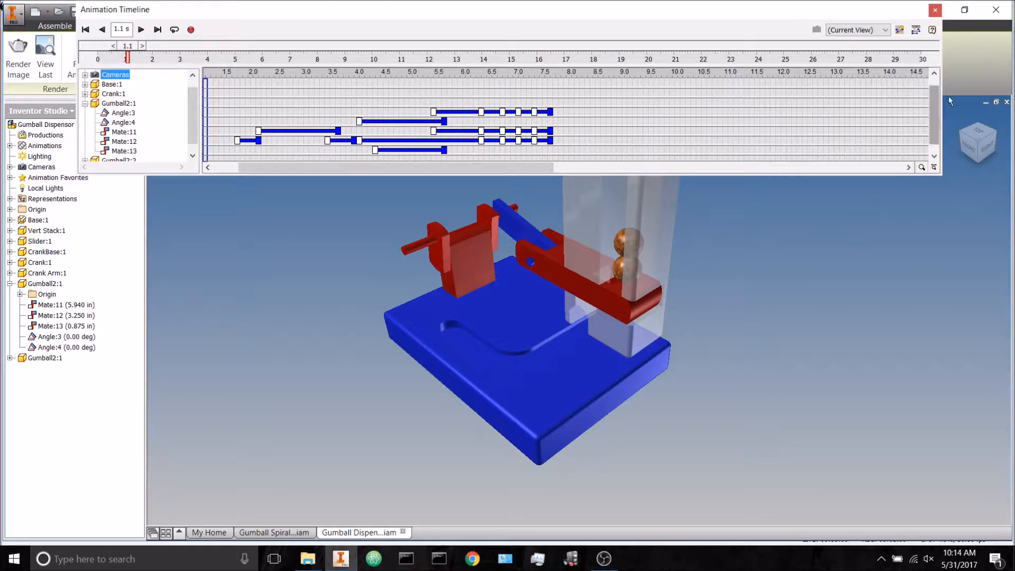
click(936, 10)
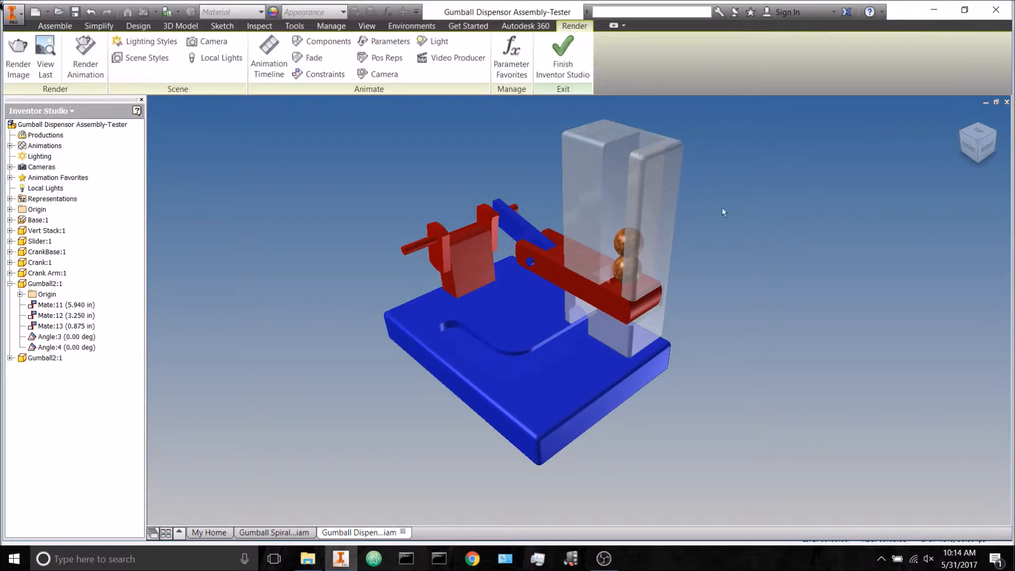
click(563, 57)
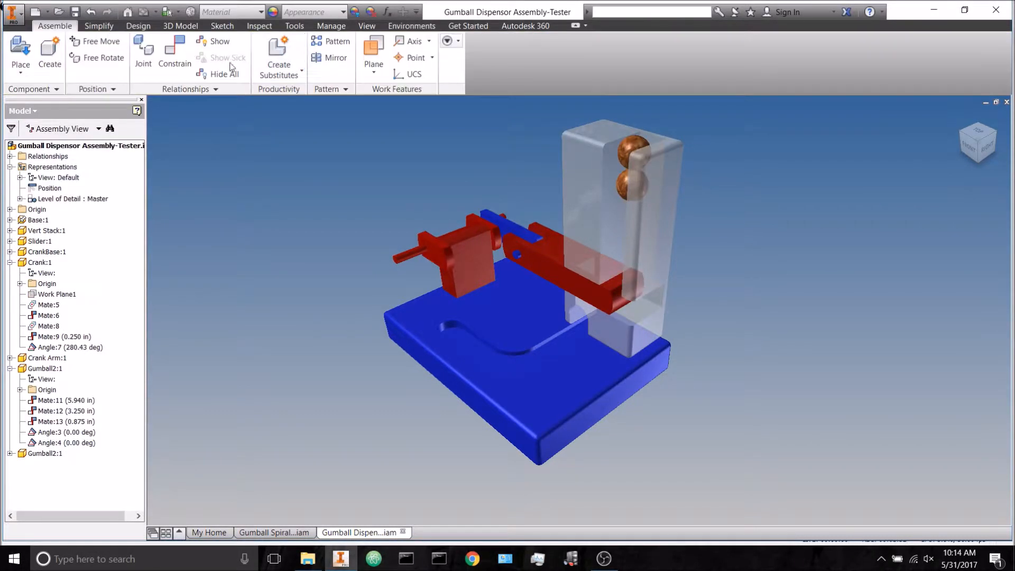
Step: Create a new assembly and place one Gumball Spiral Base from the Gumball Machine Spiral folder
click(47, 11)
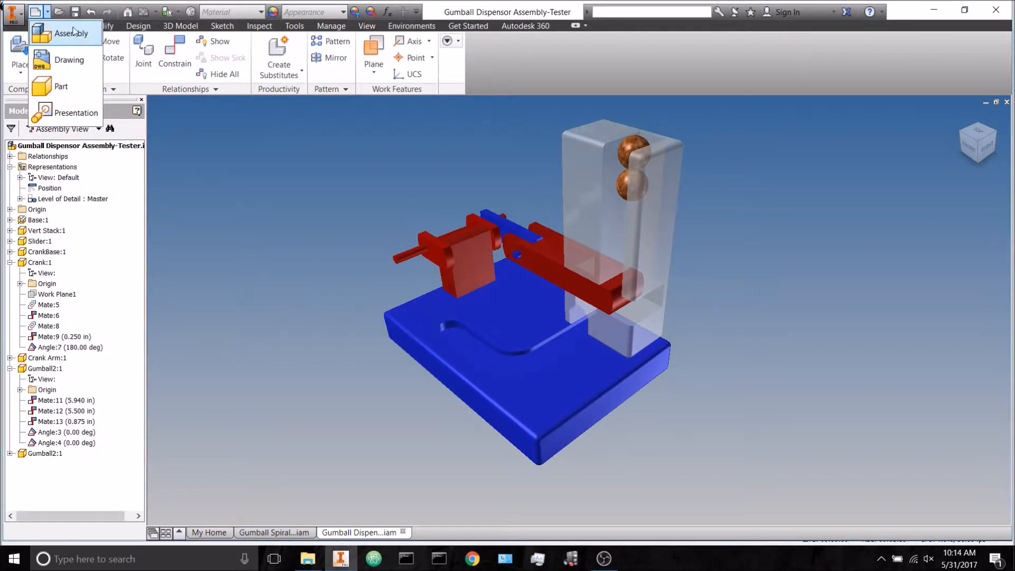
click(72, 32)
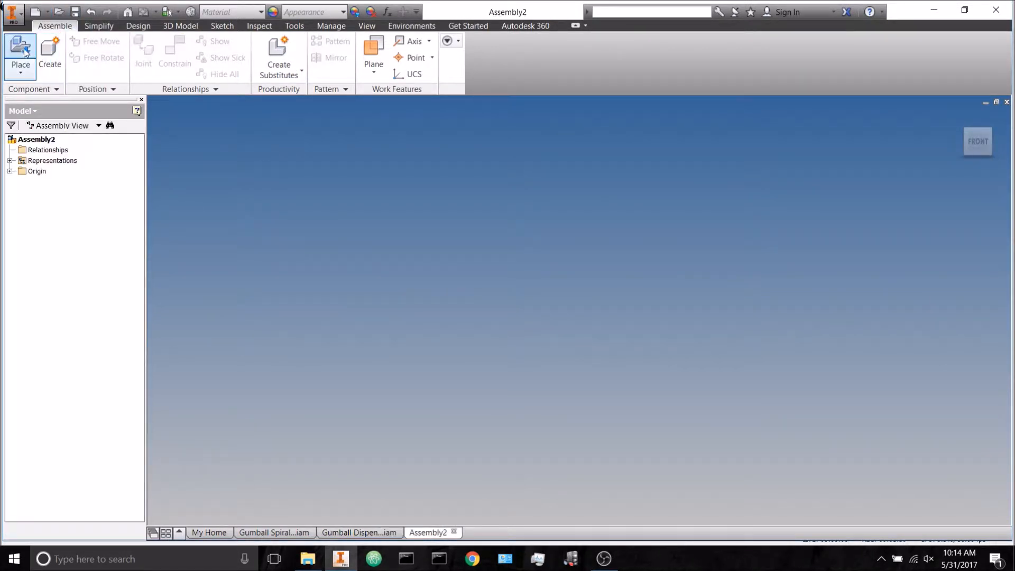
click(32, 60)
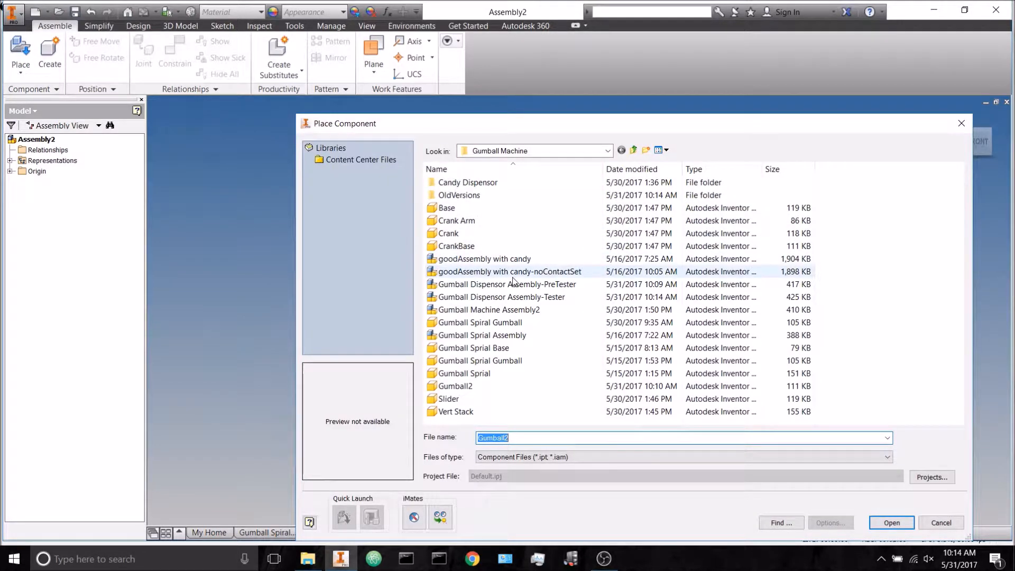
click(462, 412)
click(480, 273)
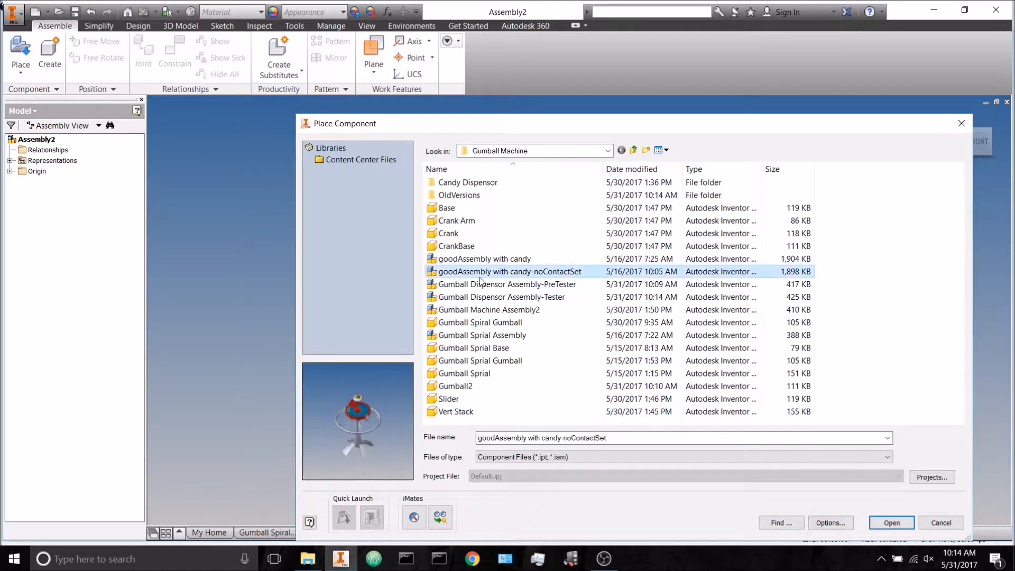
click(633, 151)
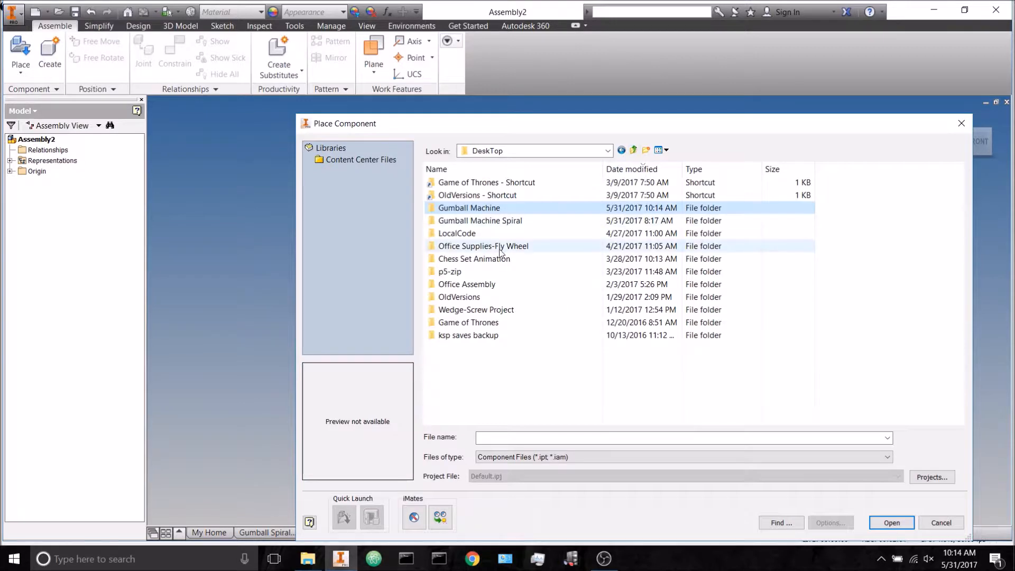
double_click(476, 222)
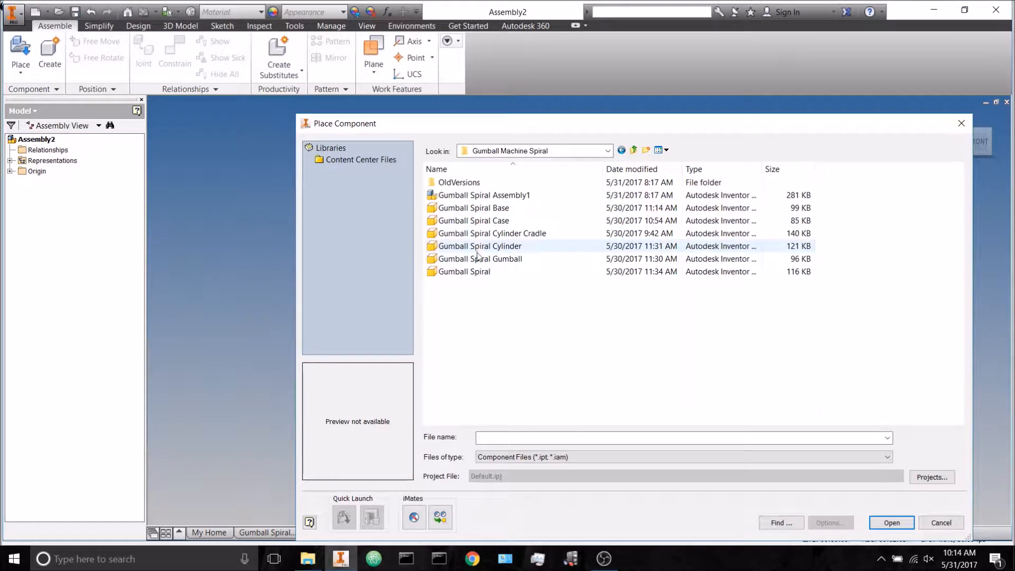
click(485, 209)
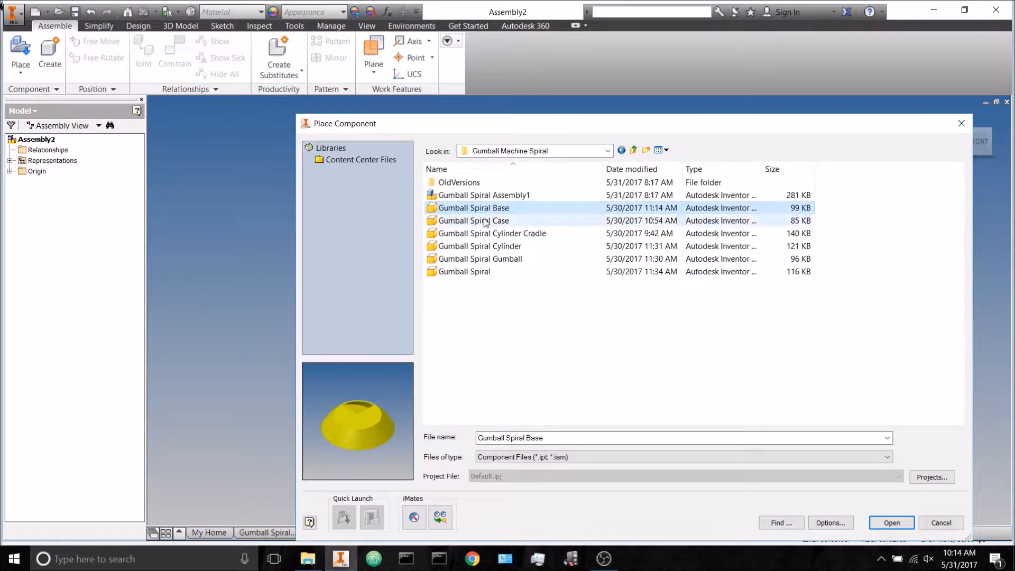
click(883, 524)
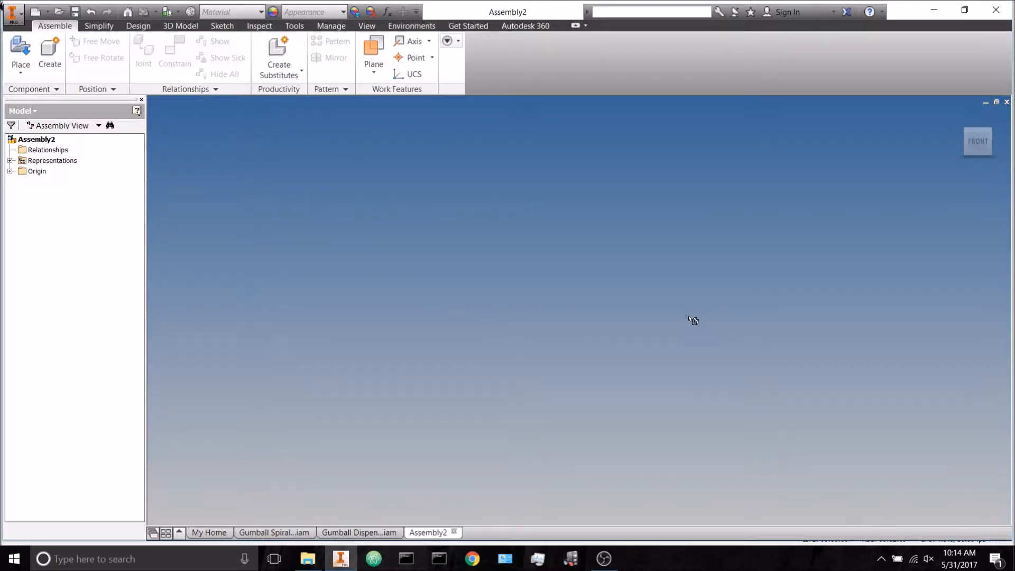
right_click(257, 202)
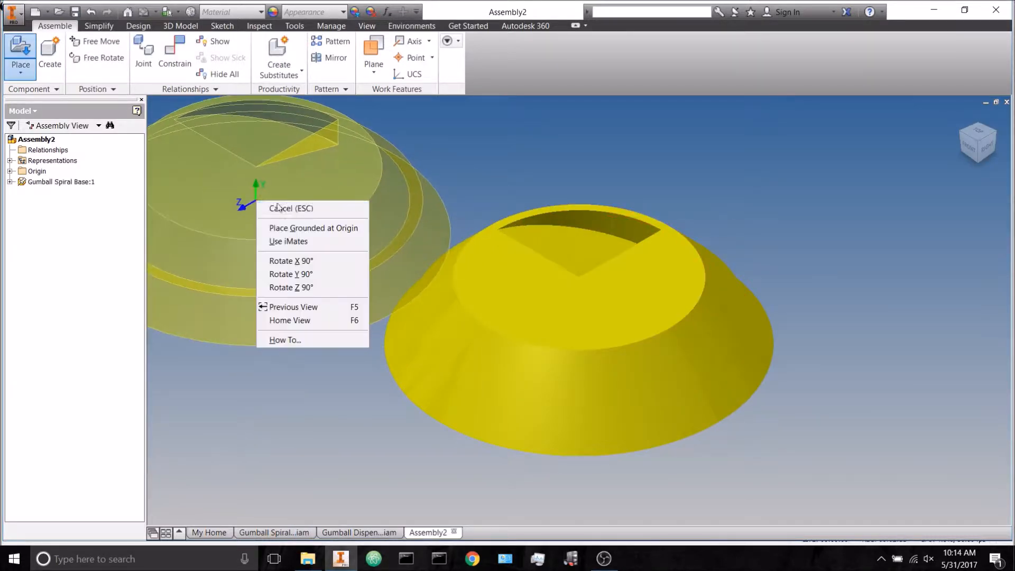
click(298, 210)
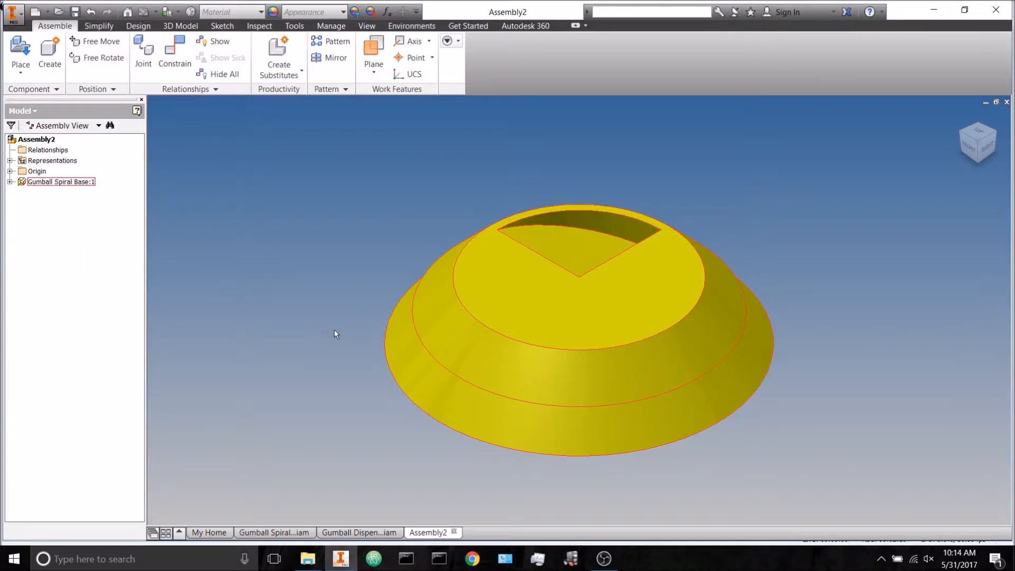
Step: Place one Gumball Spiral Case beside the base in the assembly
scroll(334, 329, up, 3)
click(339, 259)
click(33, 50)
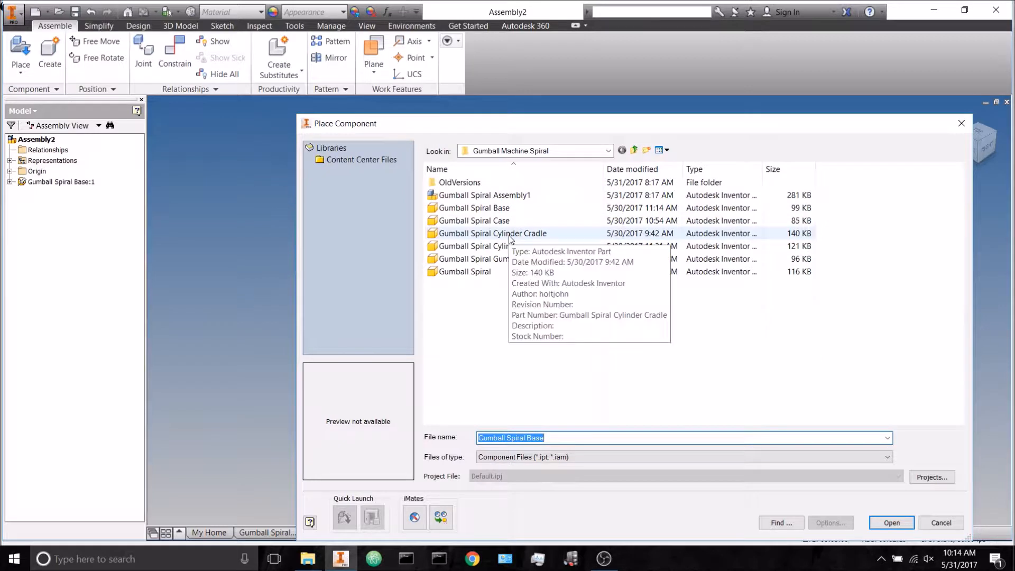
click(500, 221)
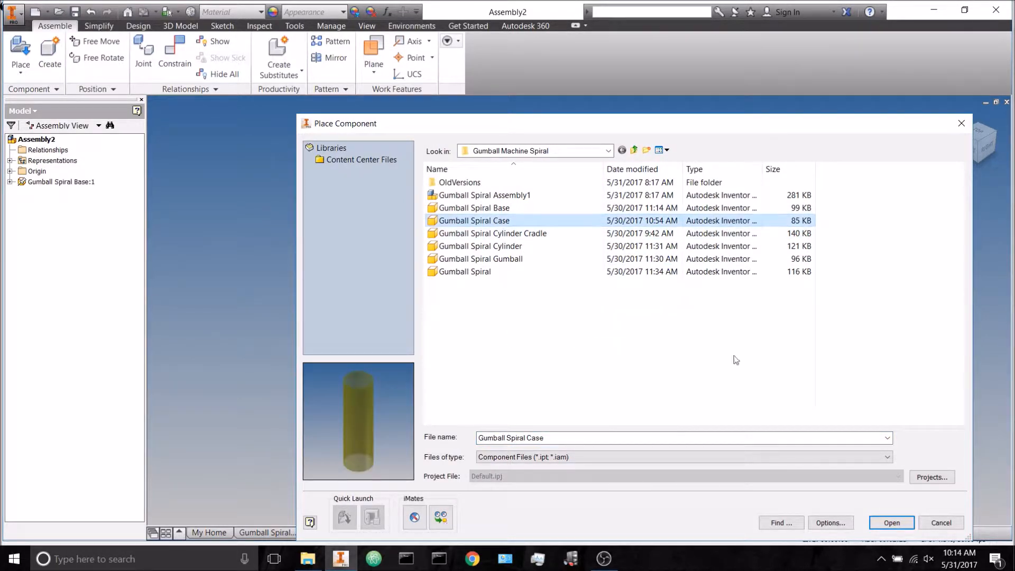
click(892, 523)
click(290, 243)
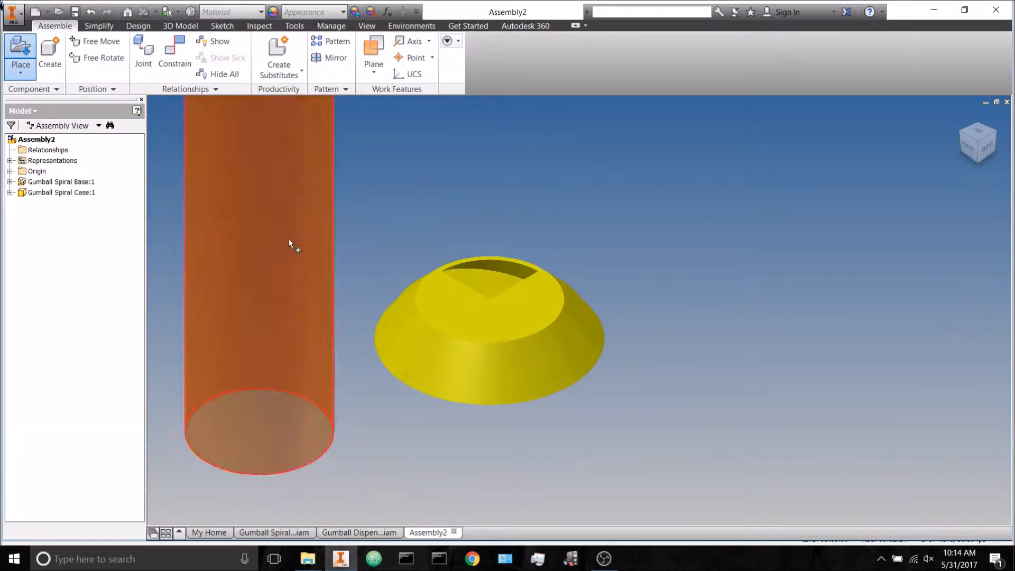
right_click(456, 153)
click(510, 157)
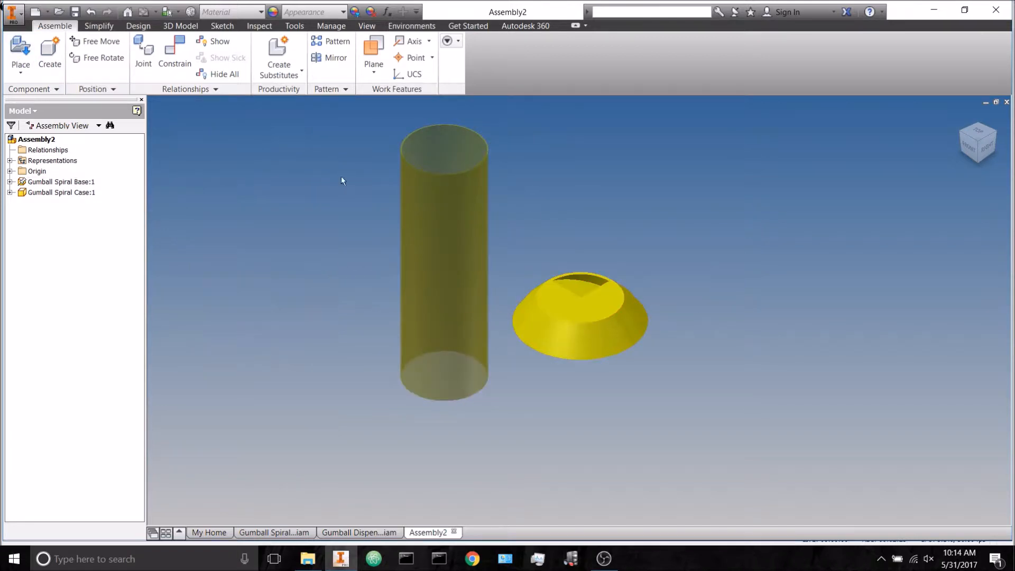
Step: Mate the case's central axis to the base's central axis with a 0 offset and offset prediction turned off
click(176, 69)
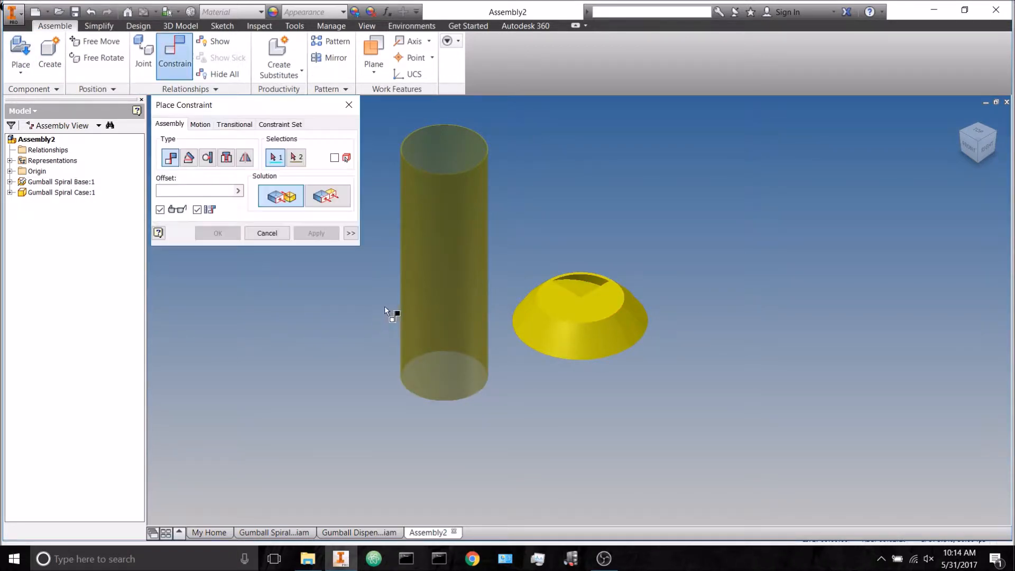
click(440, 291)
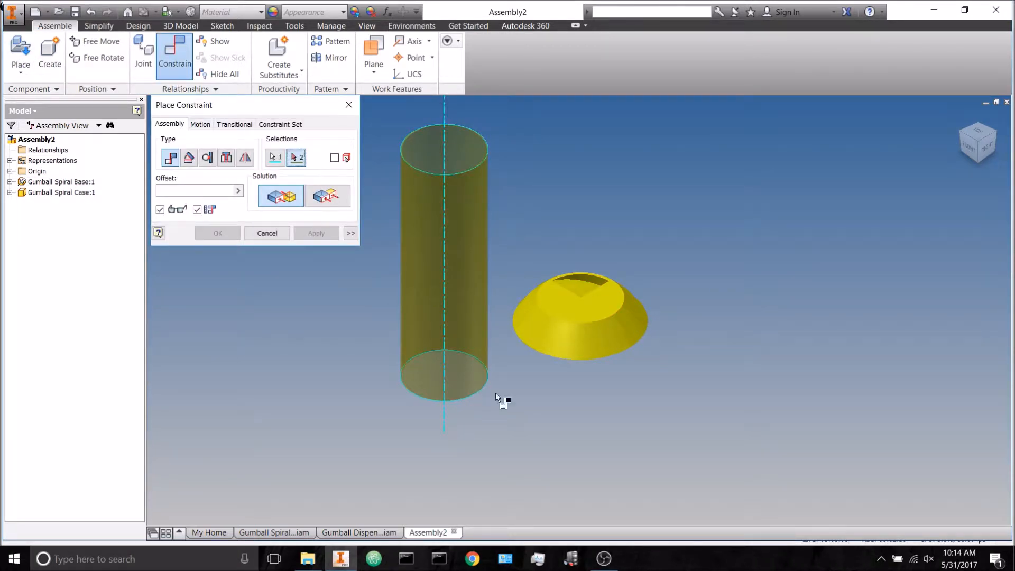
click(593, 328)
click(197, 209)
text(0)
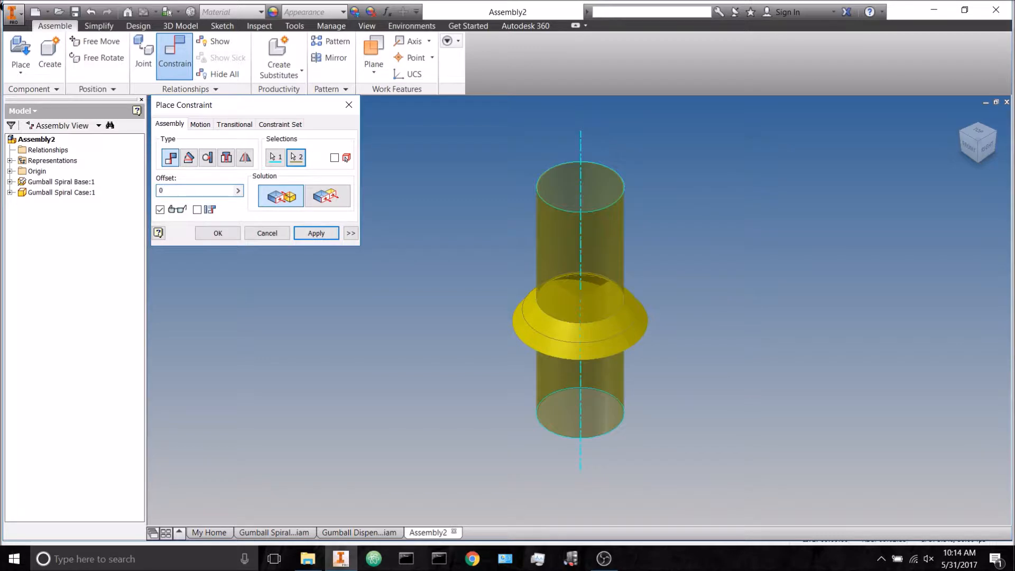
key(Return)
click(347, 105)
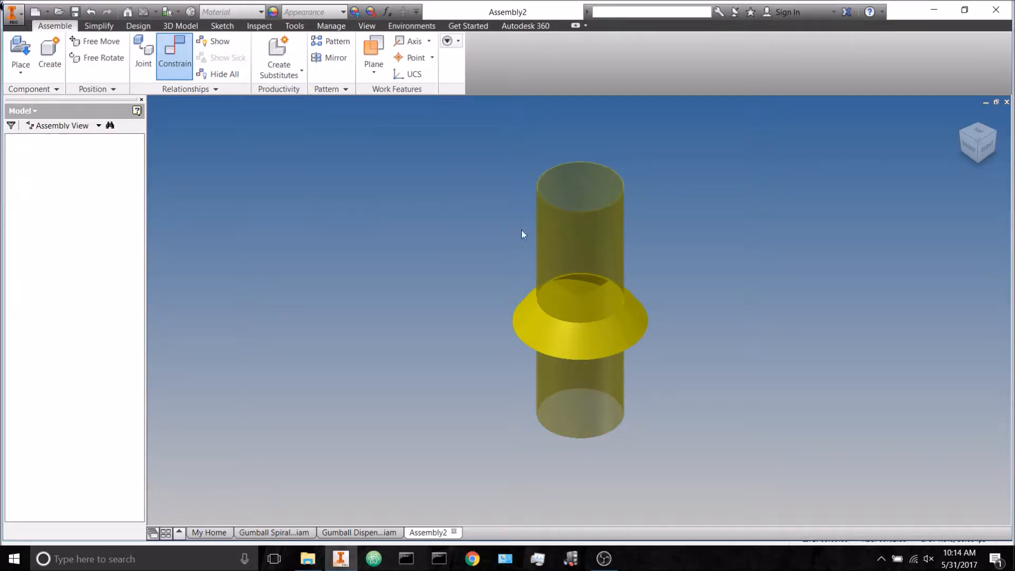
Step: Raise the case above the base and mate its bottom rim face to the base's top face with a 0 offset
drag(585, 241, 563, 71)
key(c)
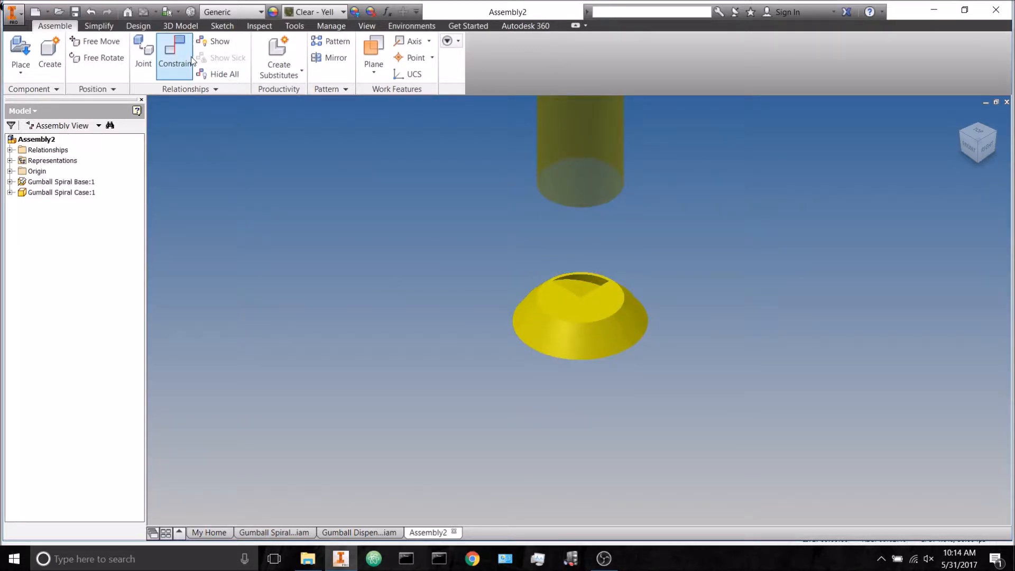
scroll(565, 310, down, 3)
click(566, 312)
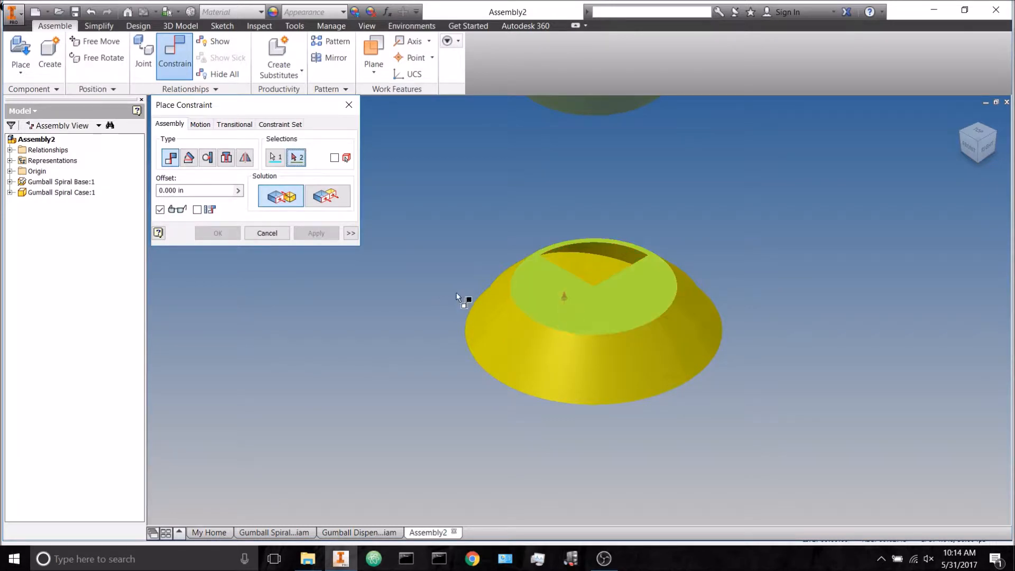
shift+middle_drag(429, 360, 427, 284)
scroll(524, 131, down, 5)
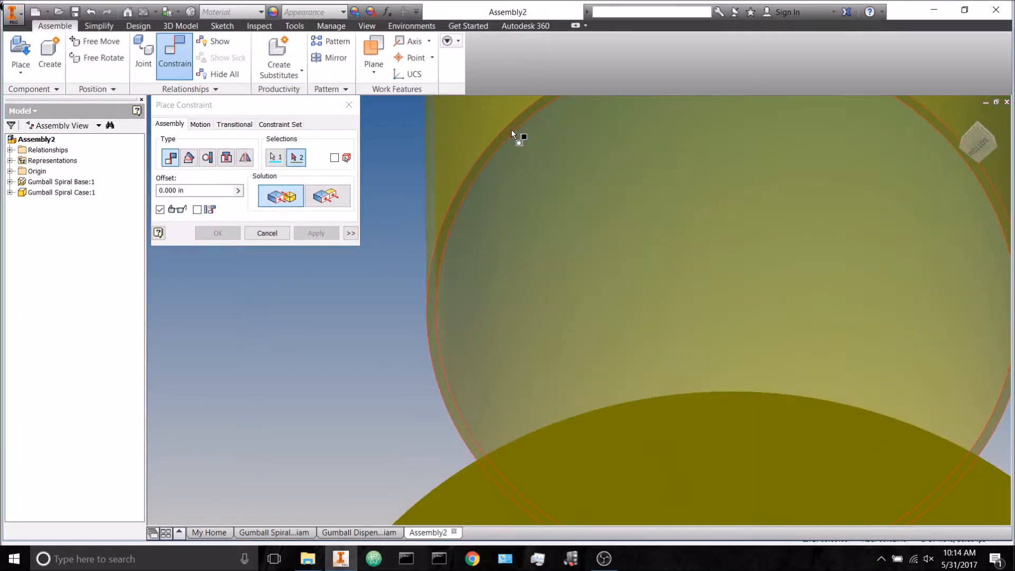
click(512, 124)
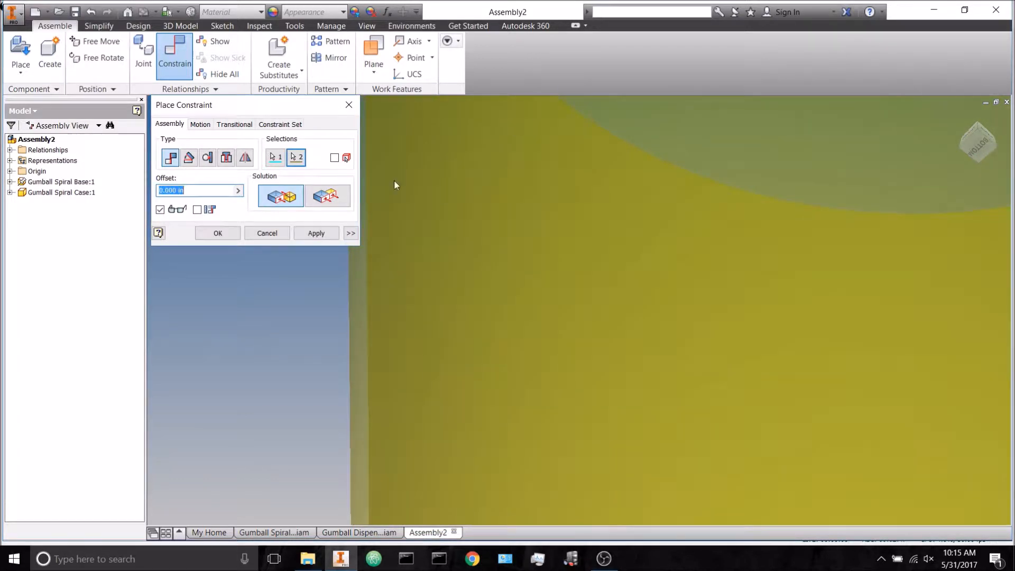
click(215, 231)
scroll(320, 312, up, 5)
shift+middle_drag(334, 298, 354, 347)
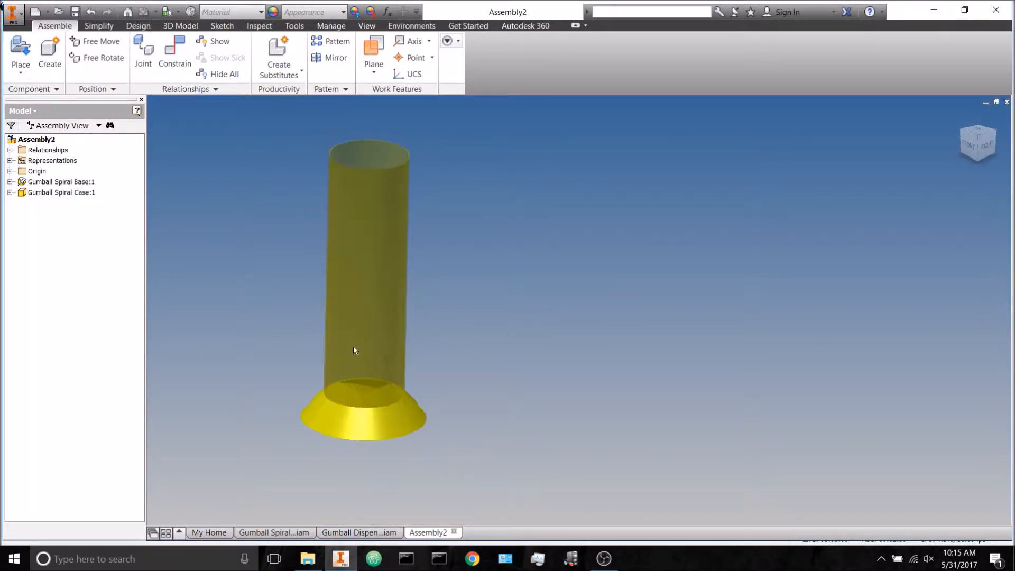
click(366, 321)
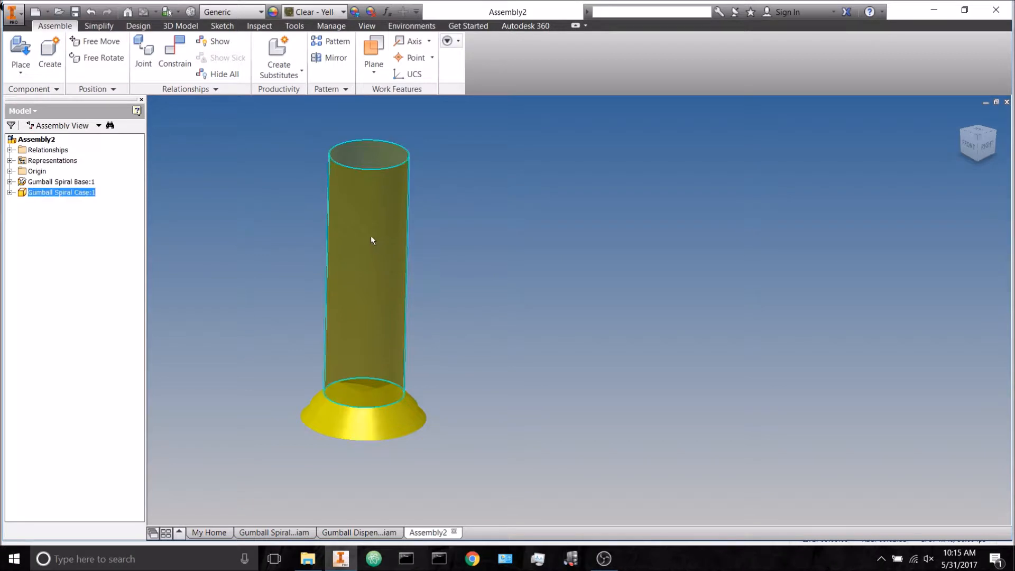
click(483, 311)
Step: Place one Gumball Spiral from the Gumball Machine Spiral folder beside the case
middle_drag(482, 311, 622, 332)
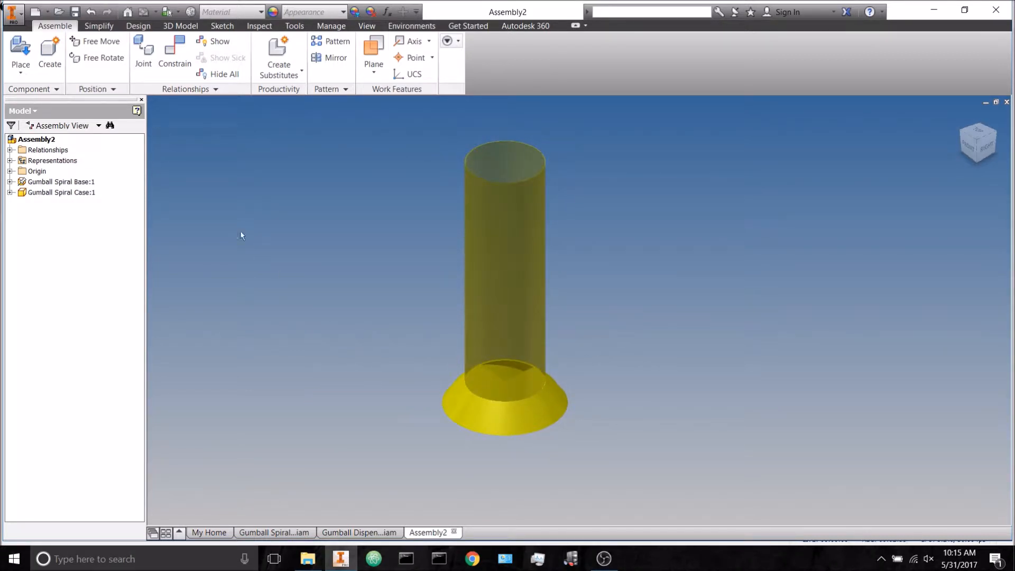
click(21, 53)
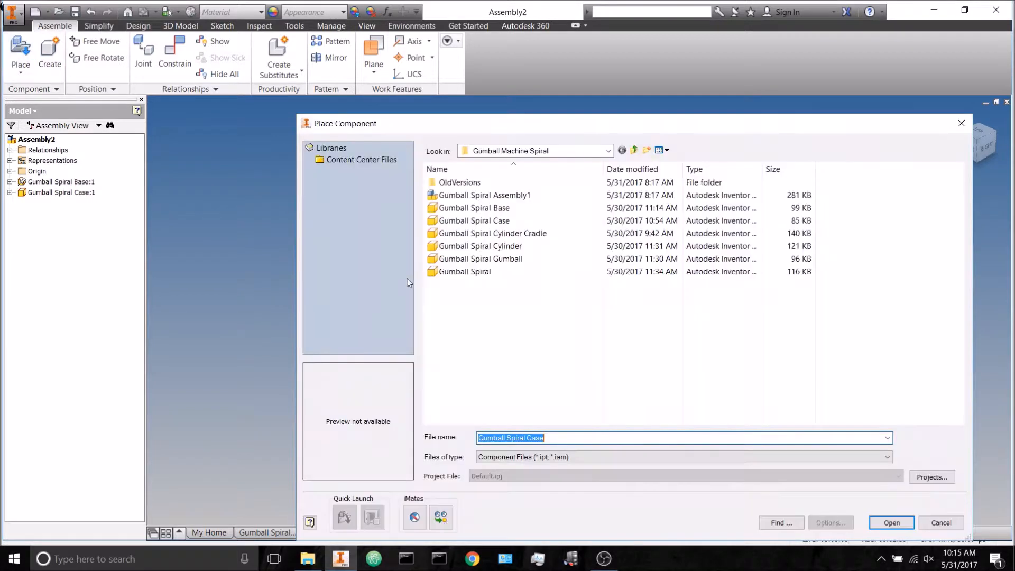
click(495, 208)
click(481, 258)
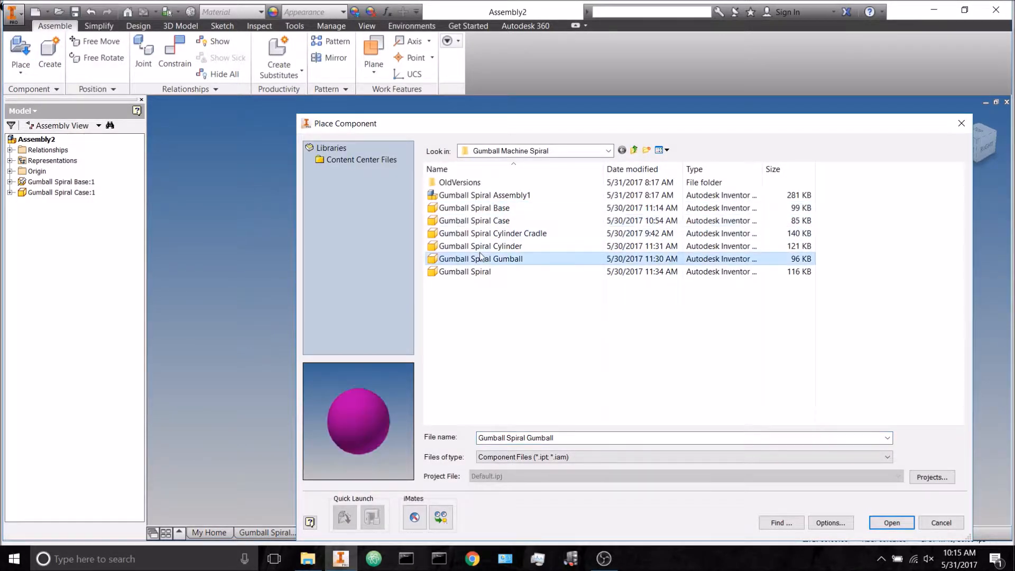
click(481, 271)
click(899, 524)
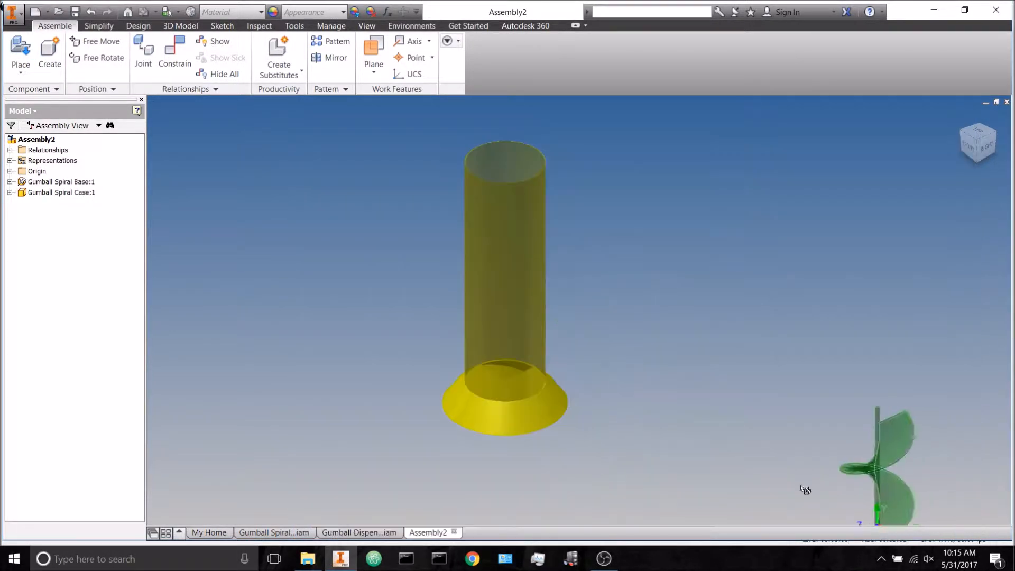
click(376, 271)
right_click(237, 323)
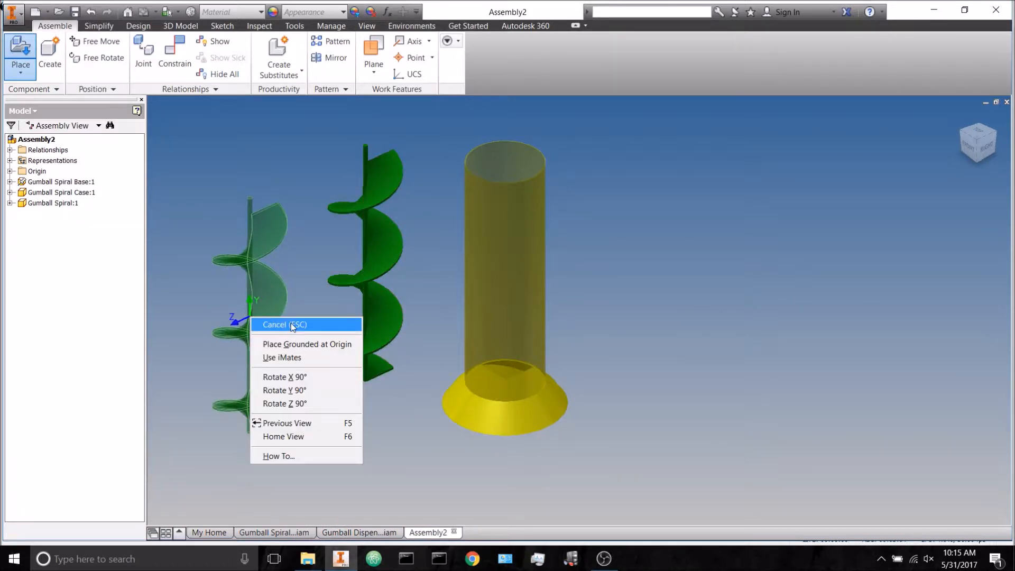
click(248, 325)
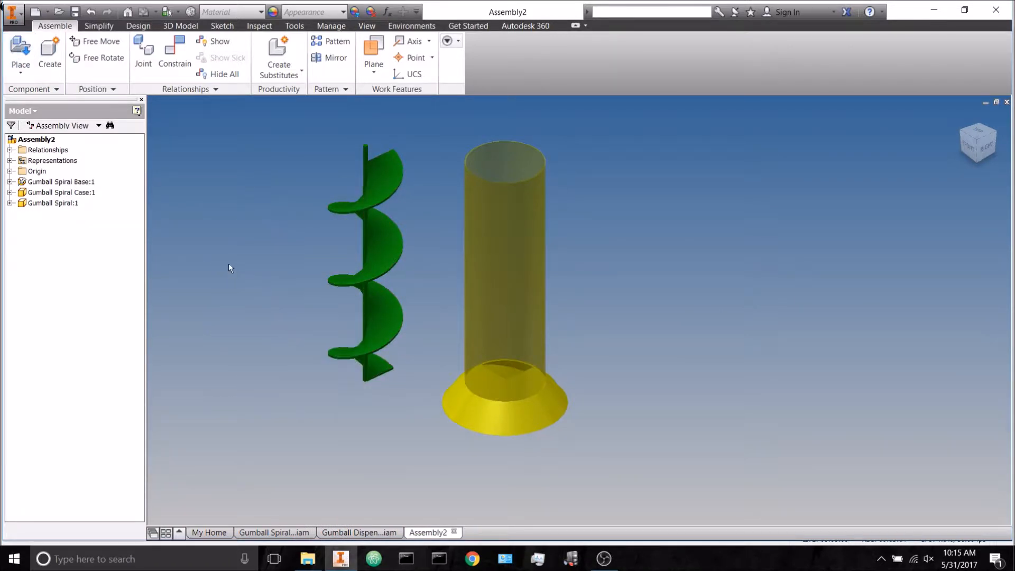
Step: Mate the spiral's Y Axis to the assembly origin's Y Axis with a 0 offset
click(9, 203)
click(20, 225)
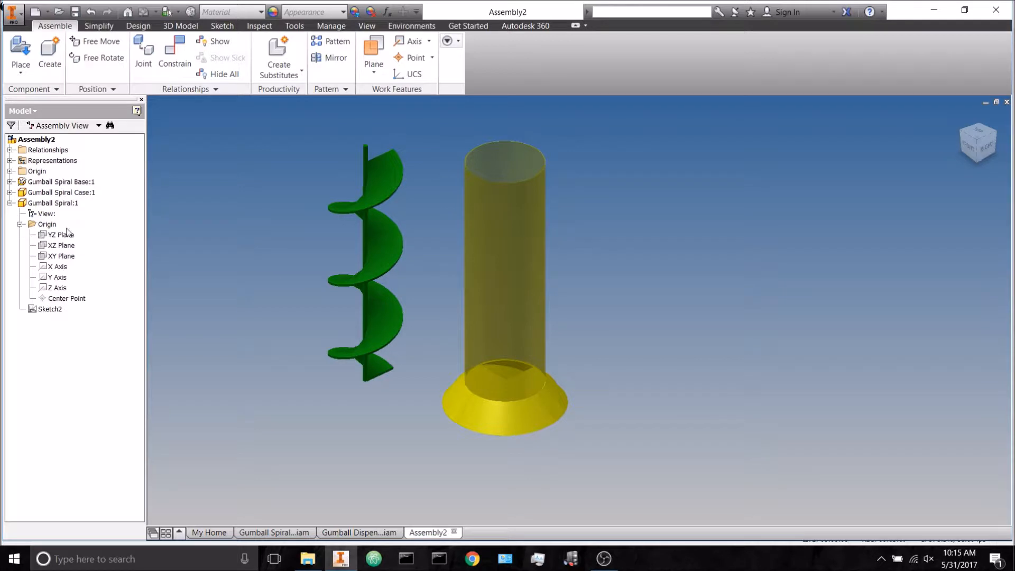
click(59, 278)
click(165, 54)
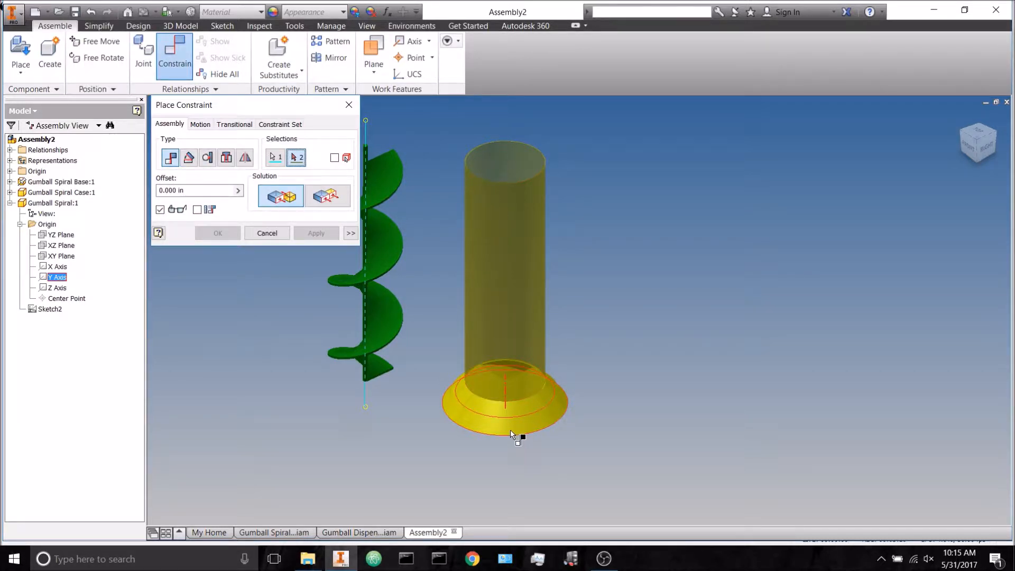
click(10, 172)
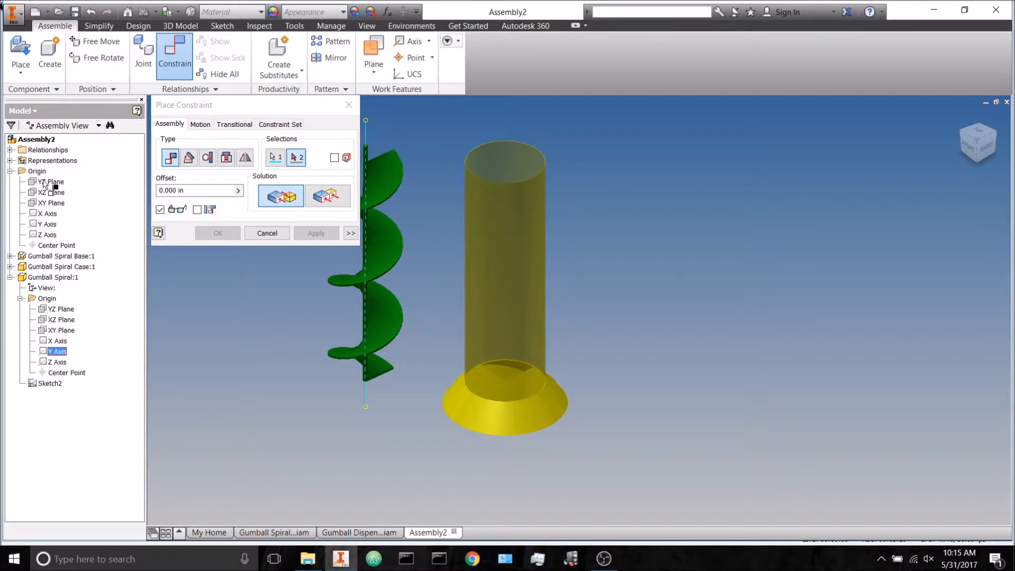
click(48, 224)
click(217, 234)
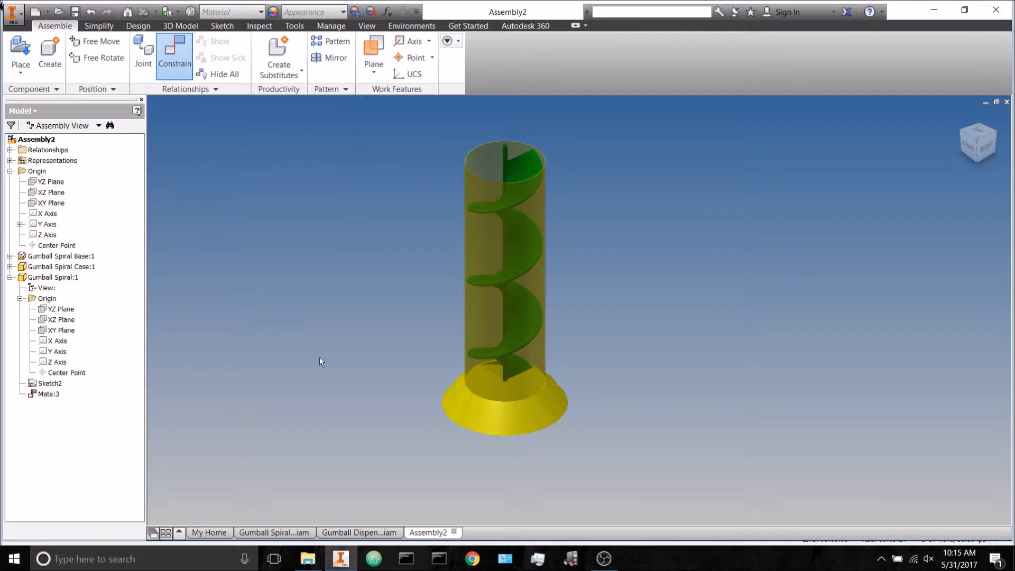
Step: Move the spiral up along its axis until it clears the case, and hide the case
drag(503, 158, 468, 4)
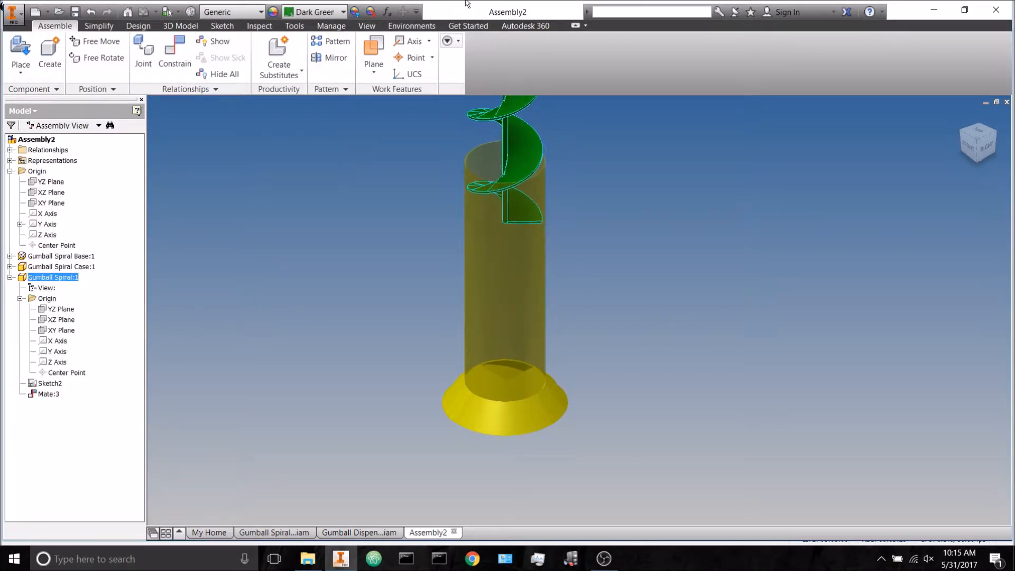
drag(506, 146, 505, 86)
scroll(653, 419, up, 4)
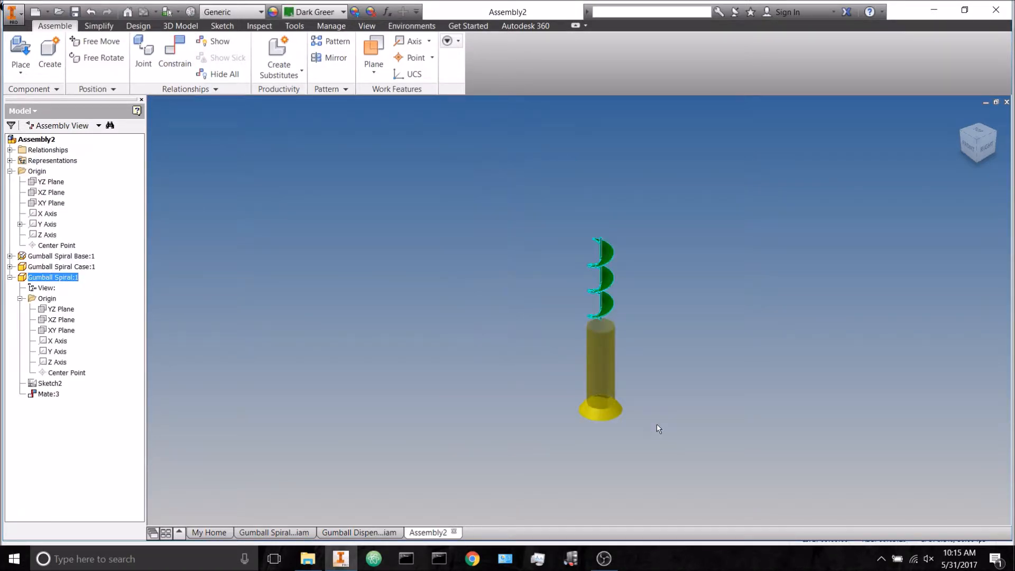
click(625, 270)
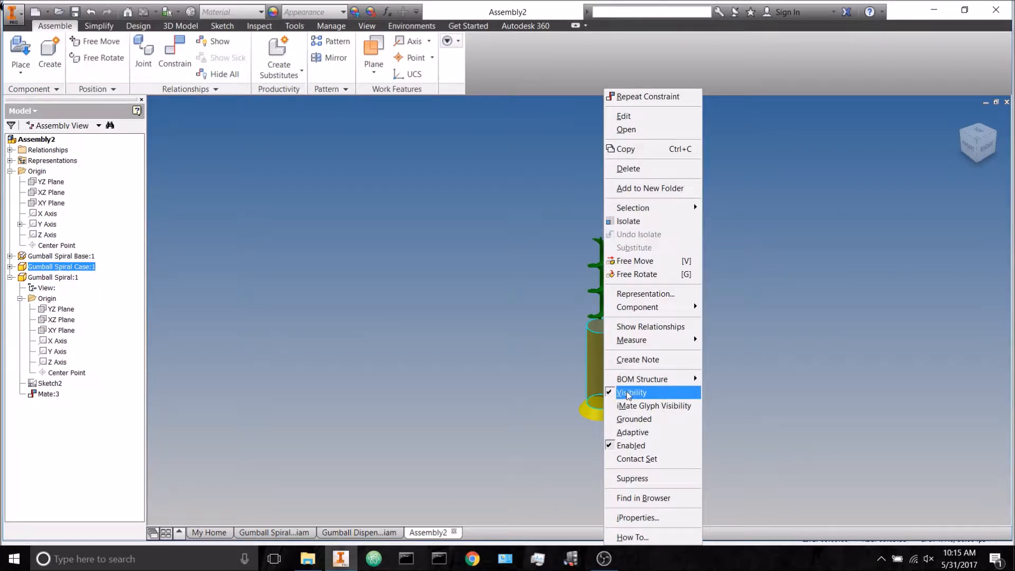
click(629, 393)
Step: Mate the bottom end face of the spiral's shaft to the base's top face with a 0 offset
scroll(617, 322, down, 5)
scroll(597, 397, up, 5)
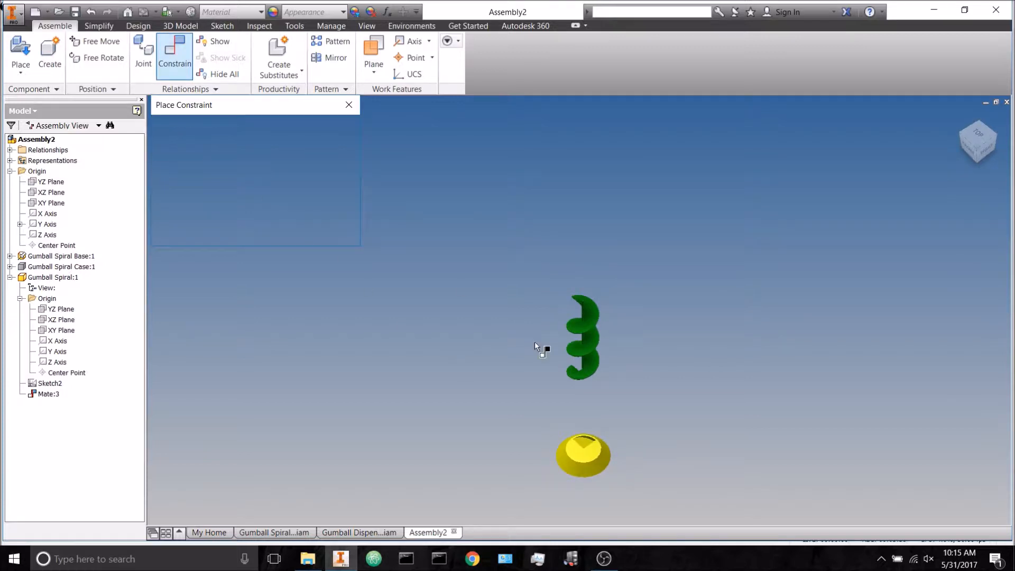
shift+middle_drag(536, 515, 515, 416)
scroll(577, 389, down, 5)
scroll(575, 392, down, 3)
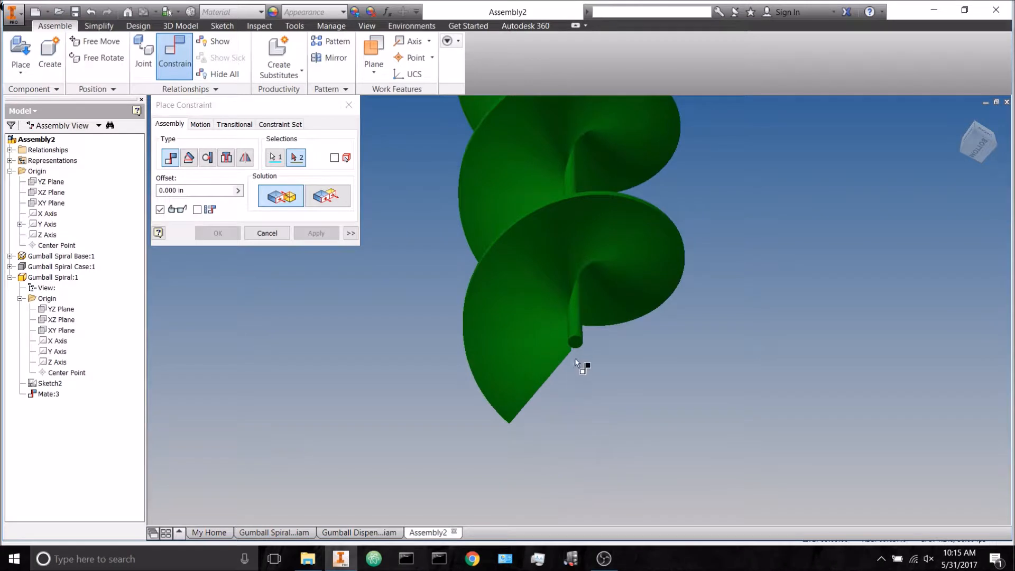
click(575, 342)
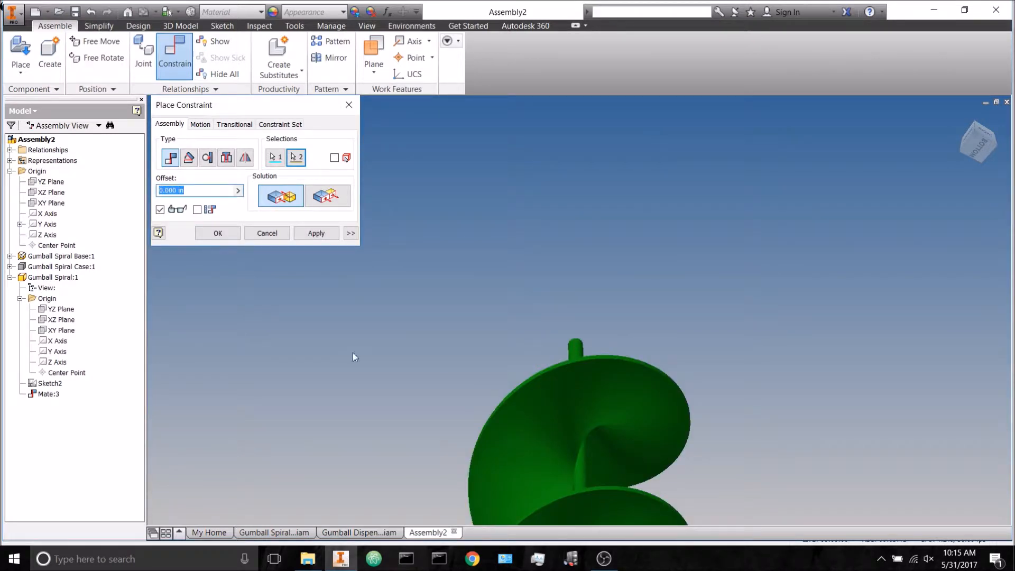
scroll(334, 347, up, 5)
shift+middle_drag(391, 308, 195, 368)
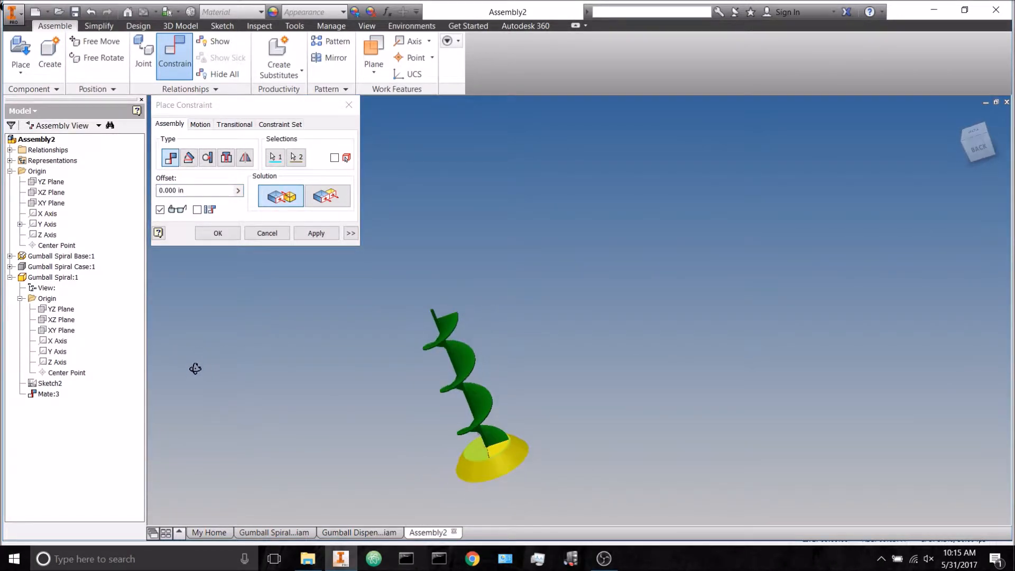
scroll(516, 437, down, 6)
shift+middle_drag(556, 430, 550, 415)
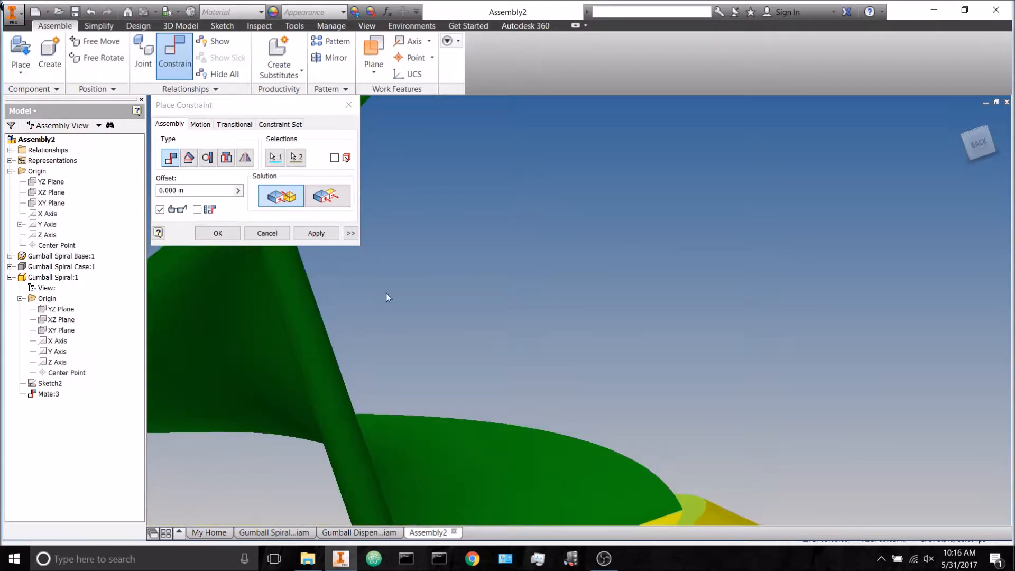
click(217, 233)
scroll(532, 258, up, 3)
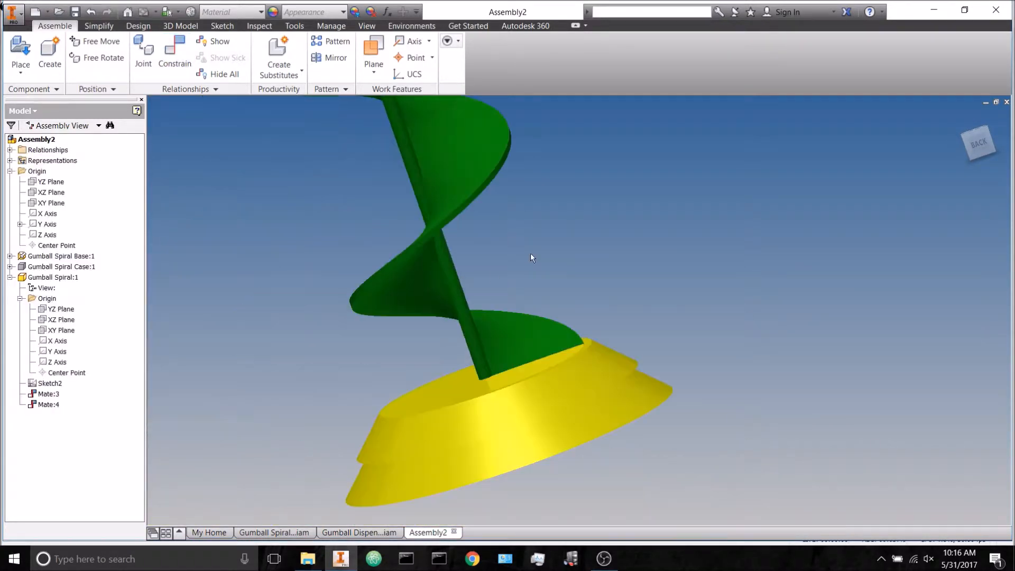
Step: Delete the face mate between spiral and base, try moving the spiral freely, and undo back to the mated state
right_click(48, 405)
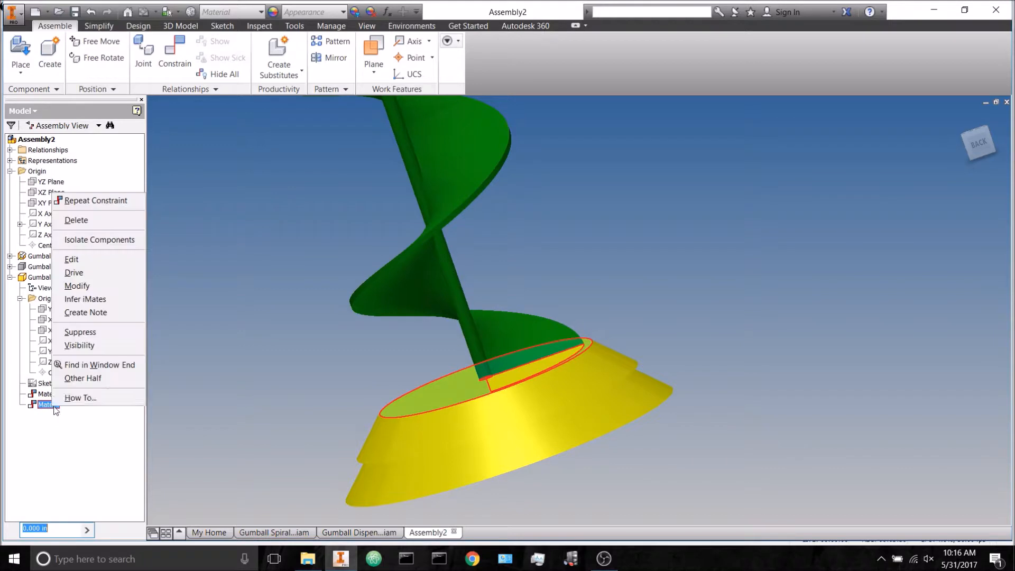
click(108, 224)
click(510, 318)
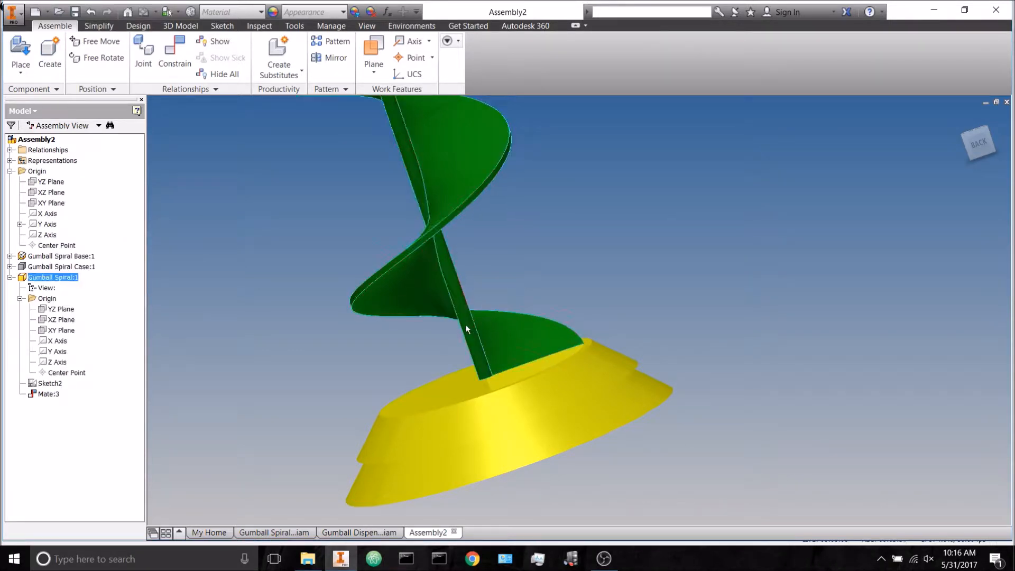
drag(464, 320, 553, 343)
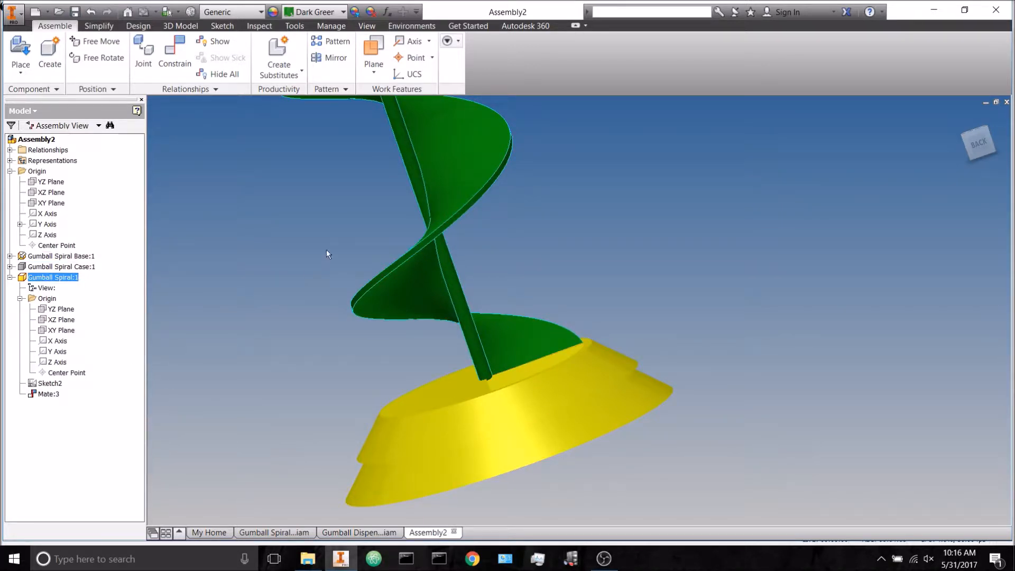
click(90, 13)
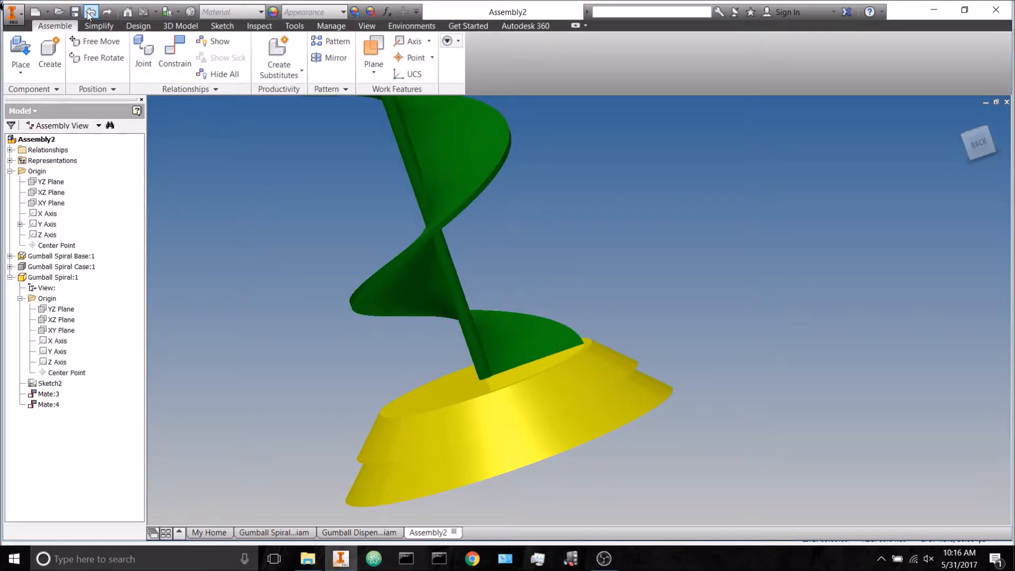
Step: Turn the spiral about its axis on the base until only a narrow slit of the base's opening is uncovered
click(435, 215)
drag(435, 215, 519, 201)
click(624, 253)
shift+middle_drag(624, 253, 667, 417)
mouse_move(557, 290)
mouse_down()
mouse_move(567, 304)
mouse_move(562, 291)
mouse_up()
scroll(576, 333, down, 3)
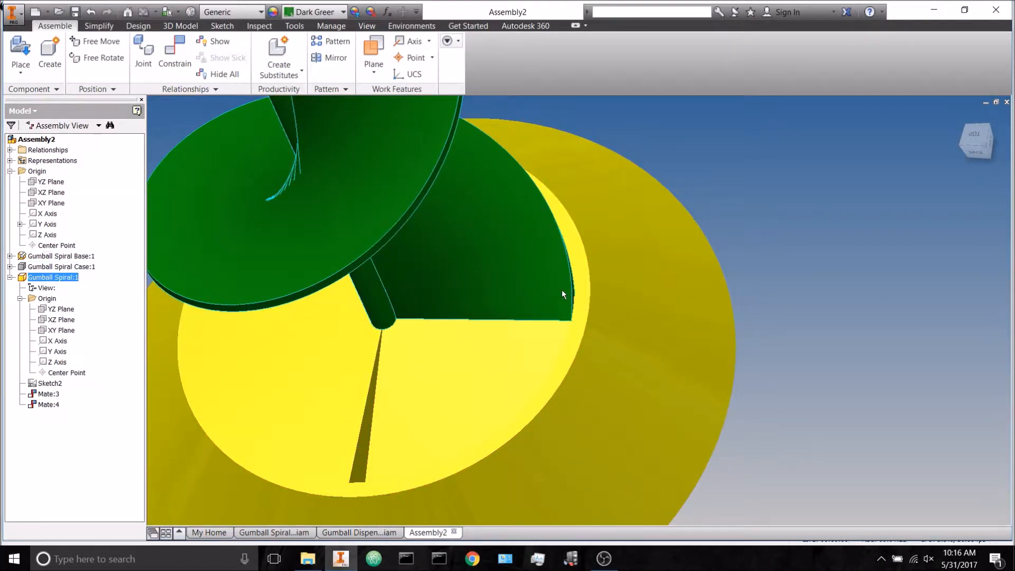
click(804, 227)
drag(559, 301, 561, 302)
click(764, 222)
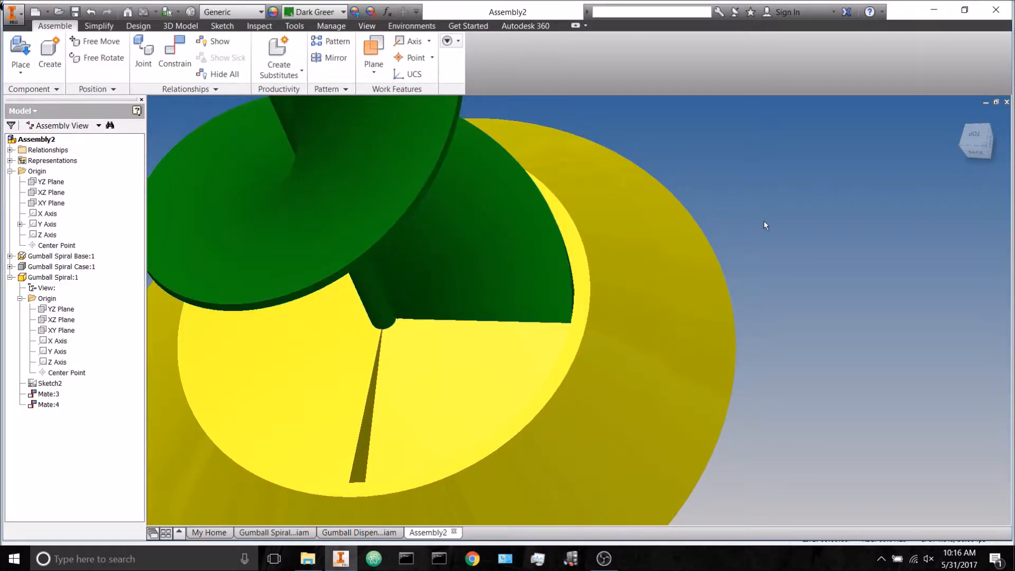
Step: Ground the spiral, try to move it, and undo the grounding
right_click(473, 204)
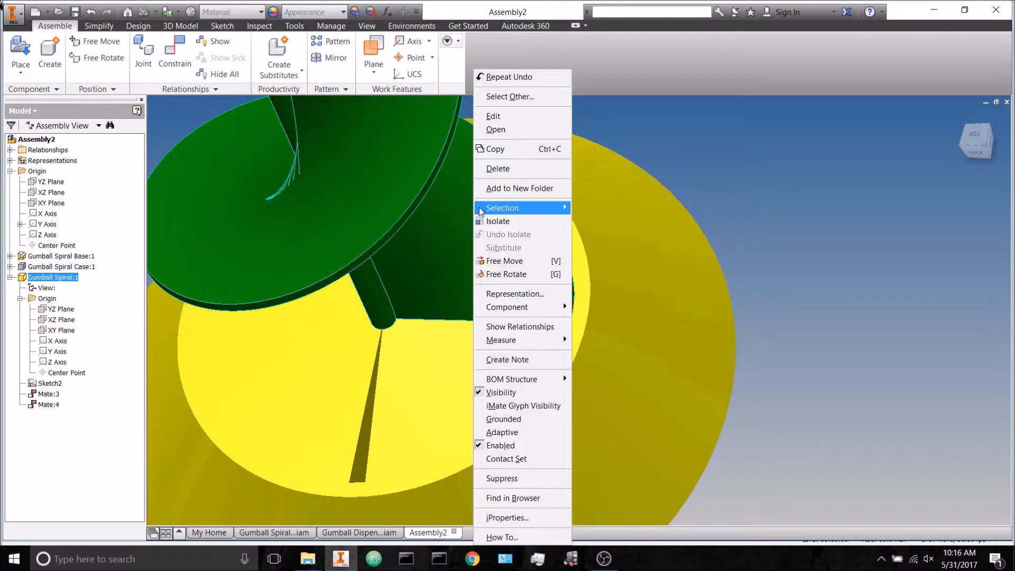
click(503, 419)
click(510, 296)
click(768, 303)
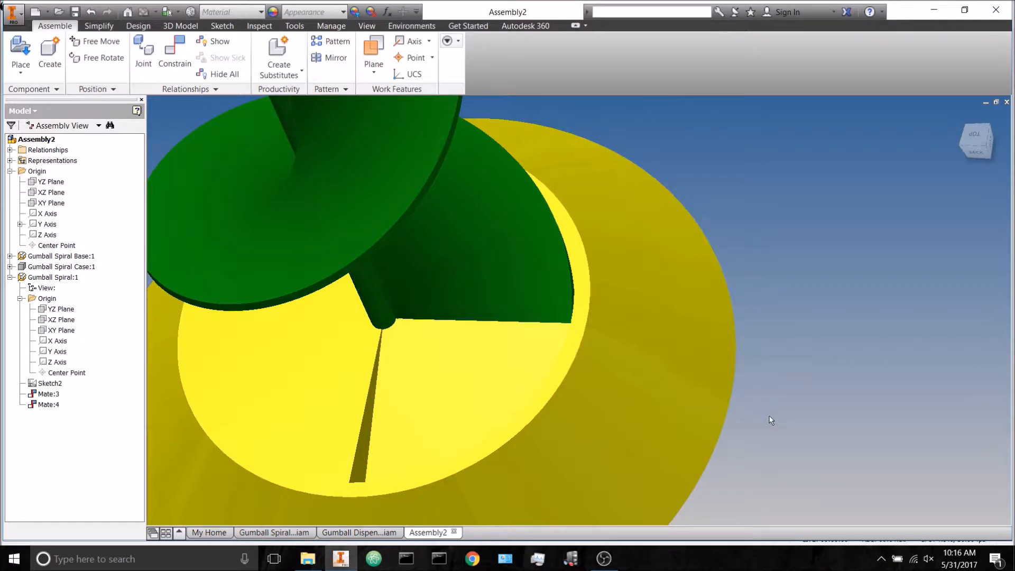
scroll(774, 417, up, 3)
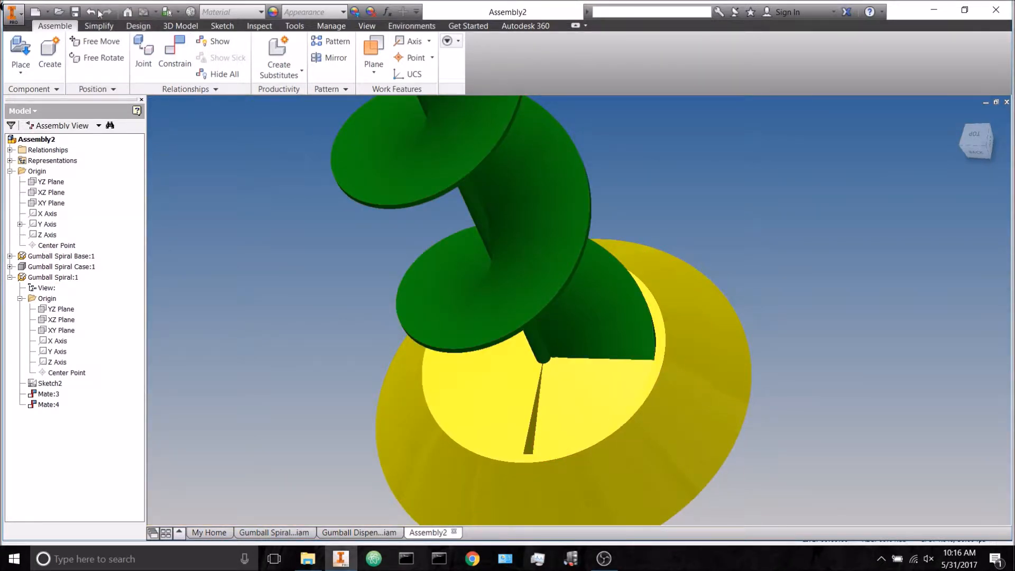
click(75, 12)
click(961, 123)
Step: Turn the spiral slightly and mate its blade's lower straight edge to the straight edge of the base's opening with a 0 offset
click(189, 67)
drag(344, 109, 567, 198)
click(172, 67)
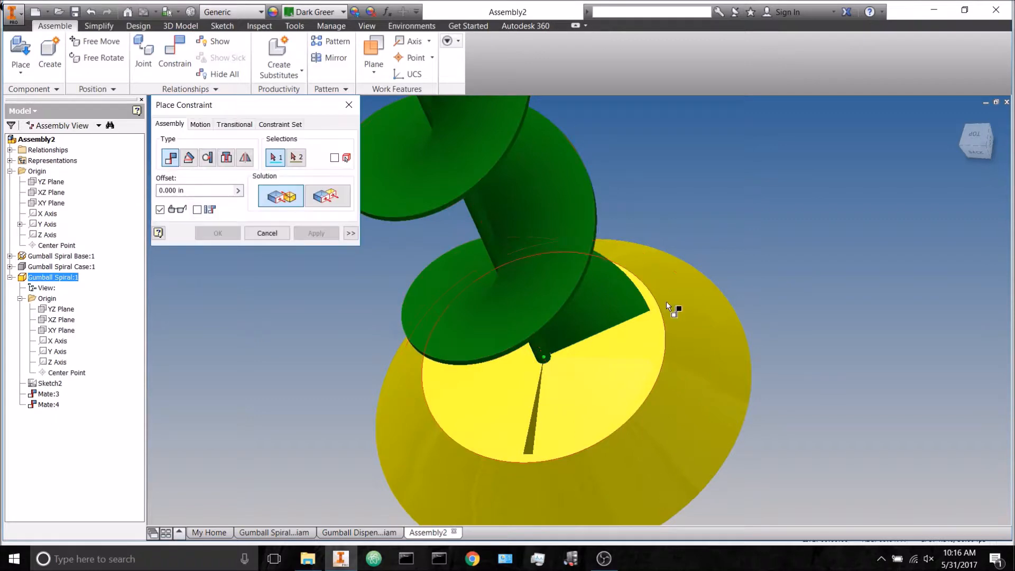
scroll(658, 295, down, 5)
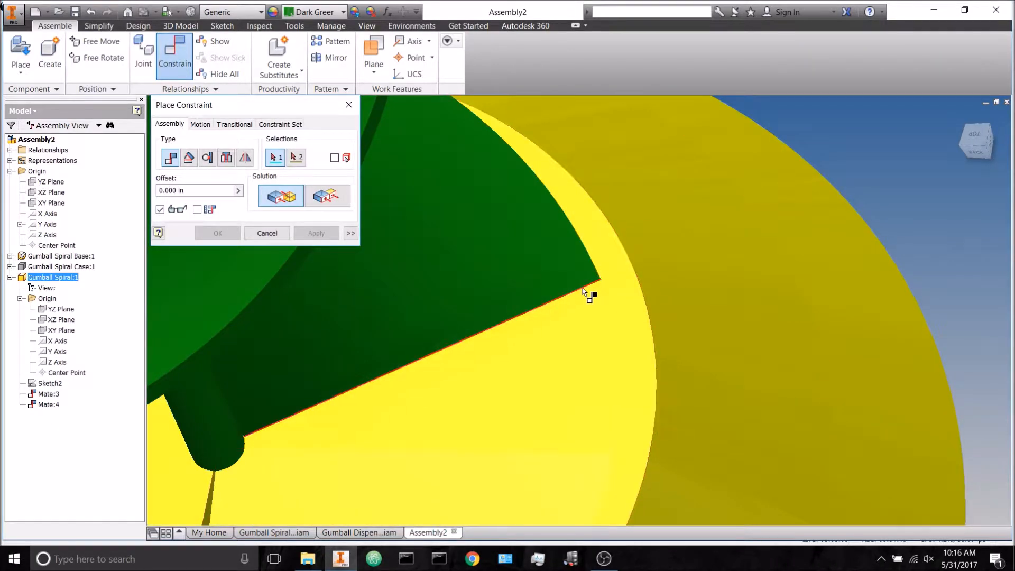
click(582, 291)
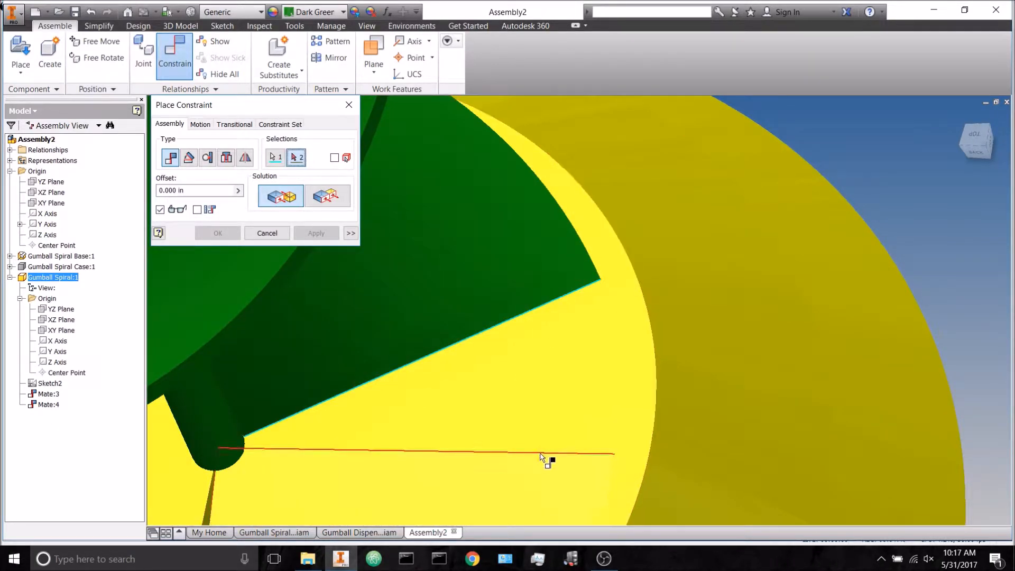
click(543, 457)
click(218, 233)
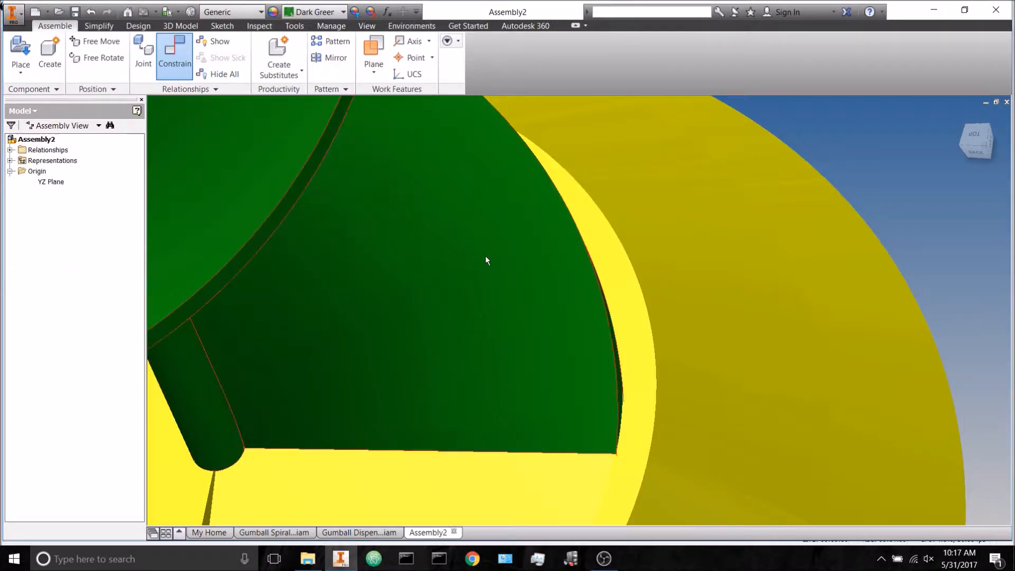
Step: Try moving the spiral on the base to test the new edge mate
scroll(476, 256, up, 4)
click(490, 291)
drag(489, 245, 423, 264)
click(565, 367)
click(756, 374)
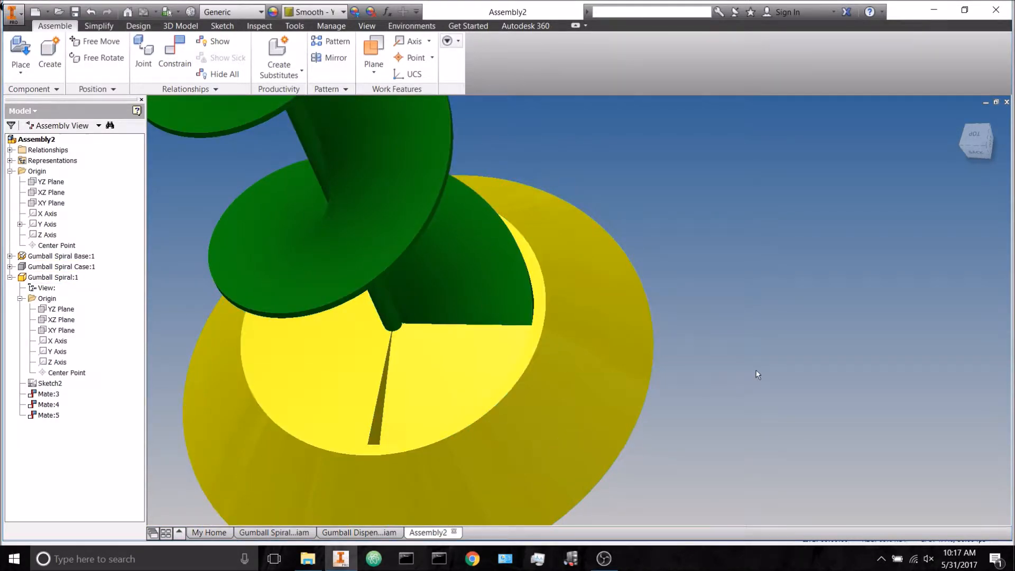
Step: Make the hidden Gumball Spiral Case visible again around the spiral
scroll(759, 375, up, 4)
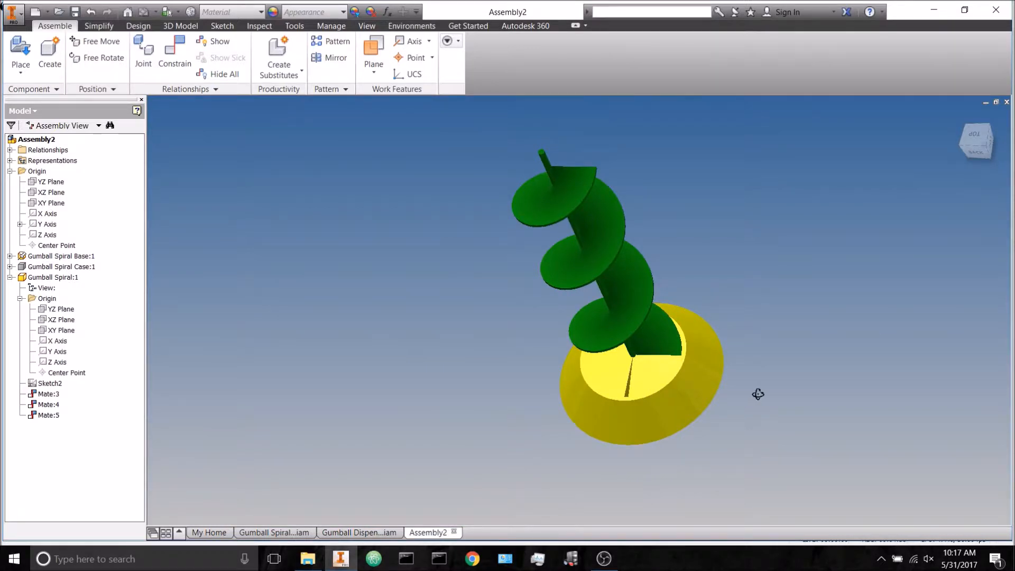
shift+middle_drag(759, 394, 778, 382)
middle_drag(471, 332, 361, 413)
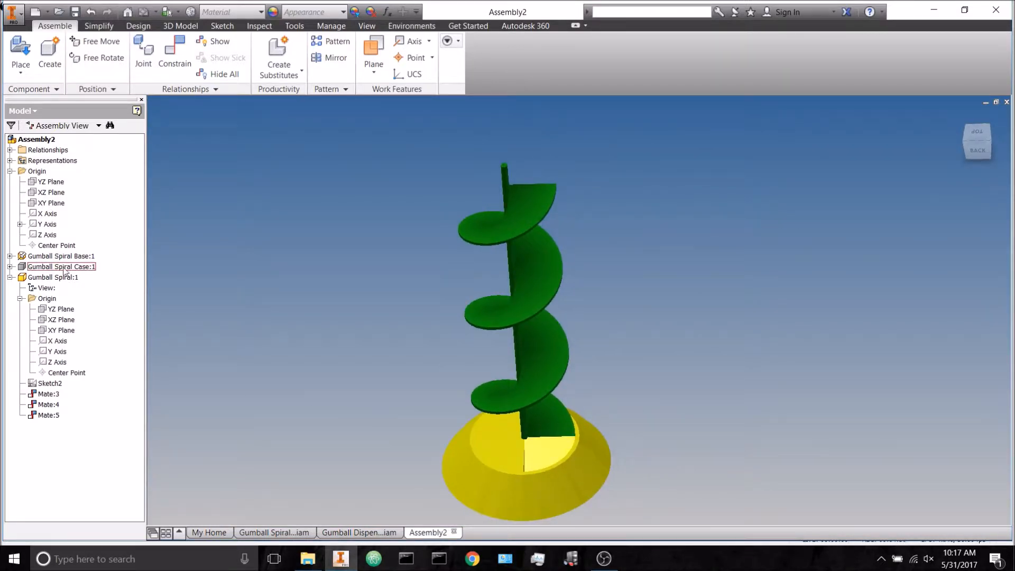
right_click(83, 268)
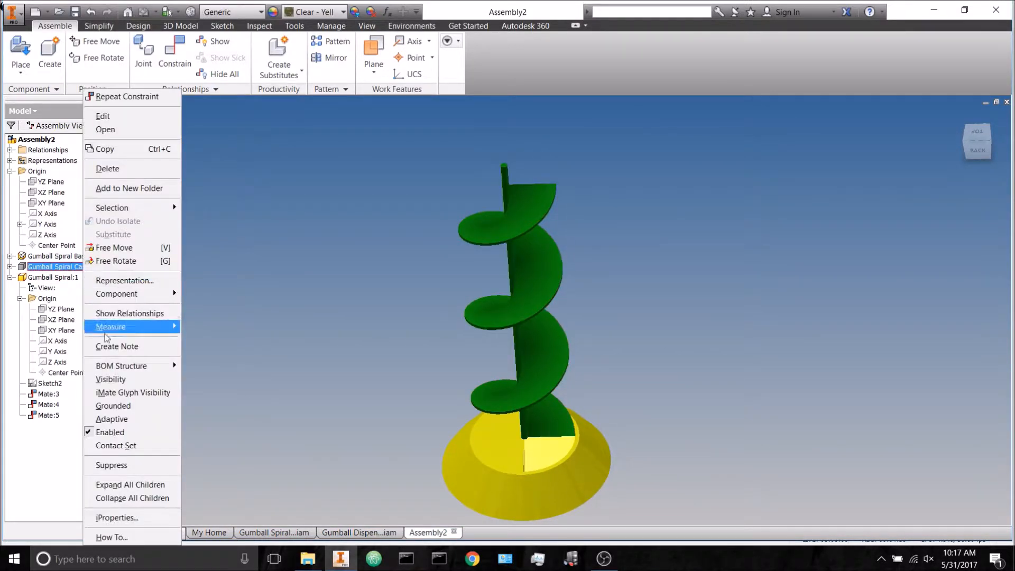
click(114, 381)
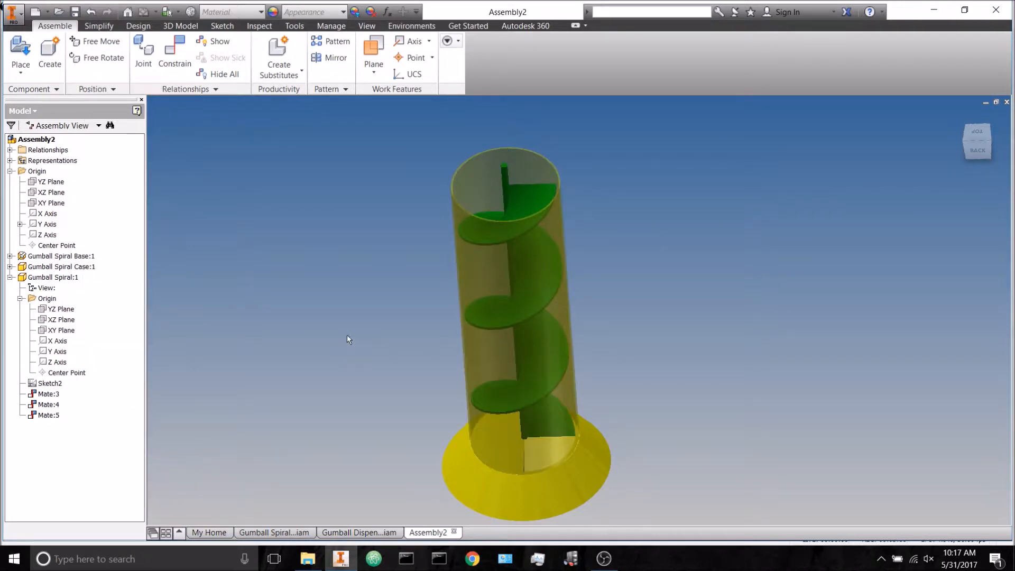
Step: Place one Gumball Spiral Cylinder Cradle component beside the top of the case
click(21, 53)
click(487, 234)
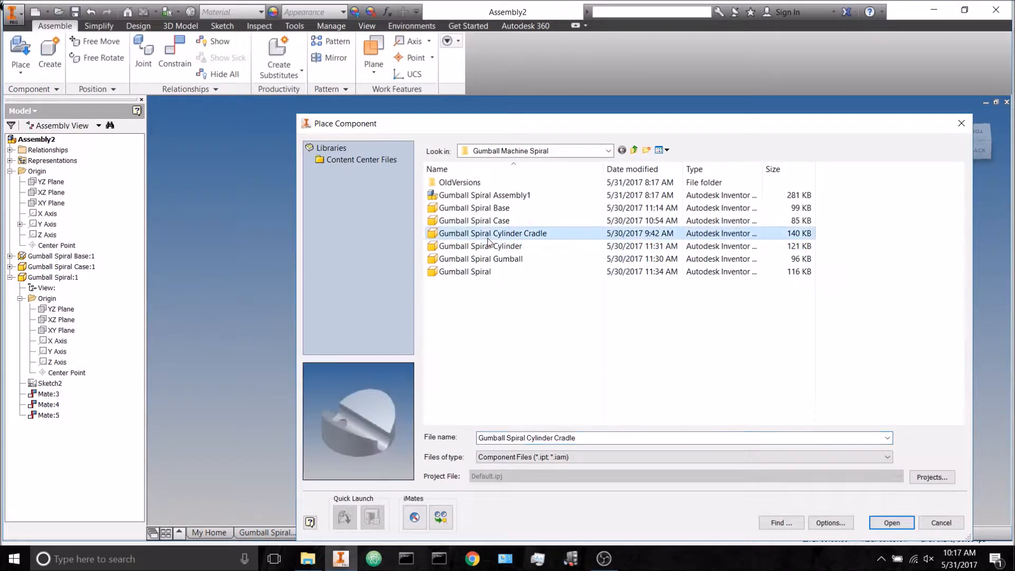
click(892, 523)
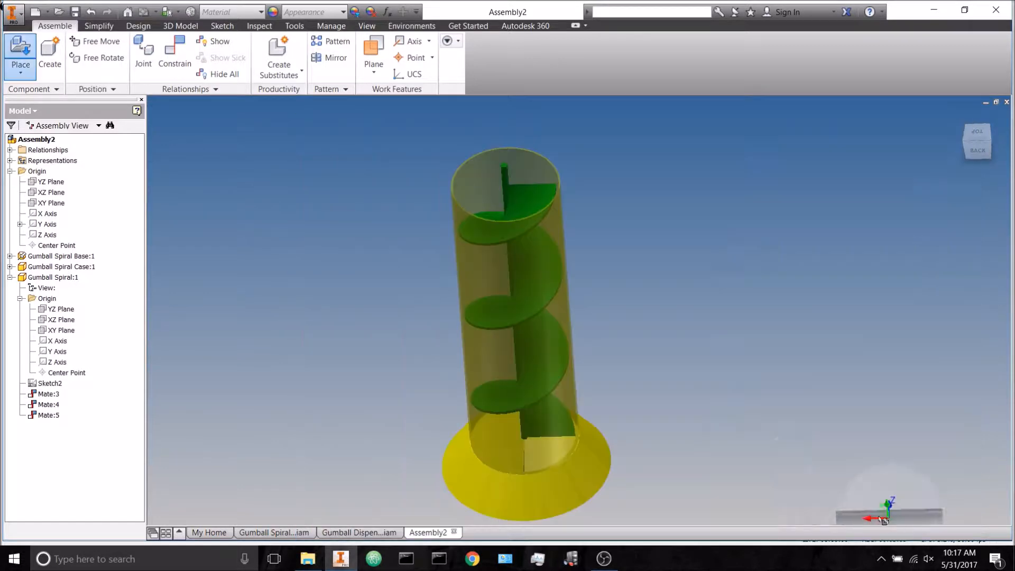
click(376, 153)
right_click(347, 269)
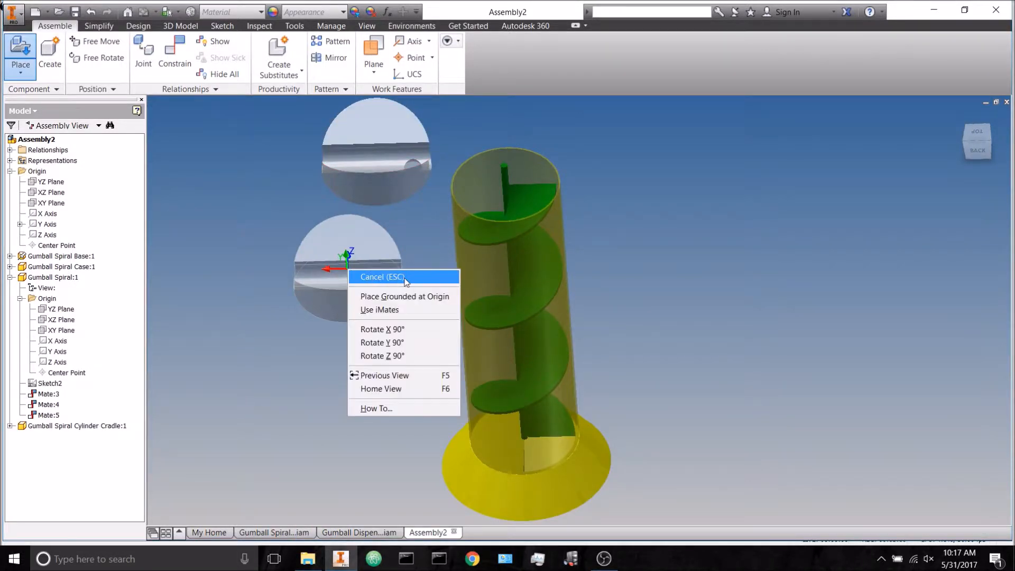
click(380, 275)
Step: Mate the cradle's bottom face to the top rim face of the case with a 0 offset
click(161, 53)
scroll(468, 150, up, 5)
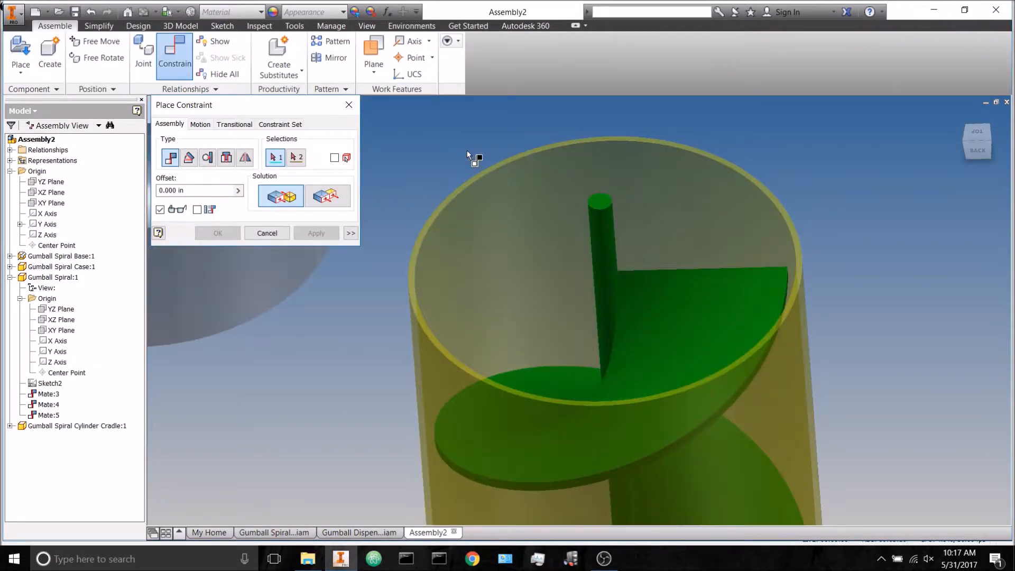
click(472, 207)
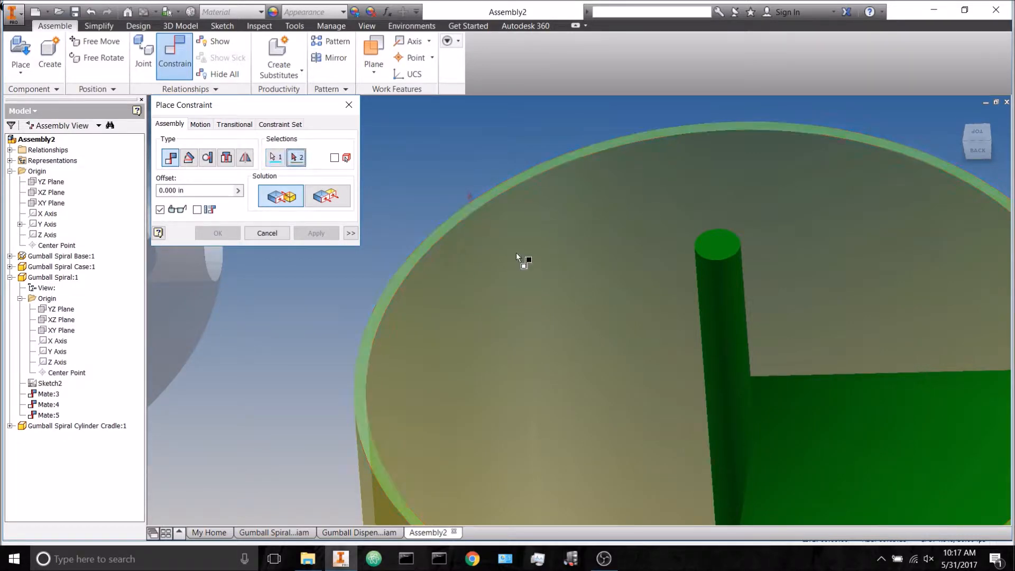
scroll(577, 339, down, 5)
shift+middle_drag(585, 347, 625, 291)
scroll(680, 293, down, 5)
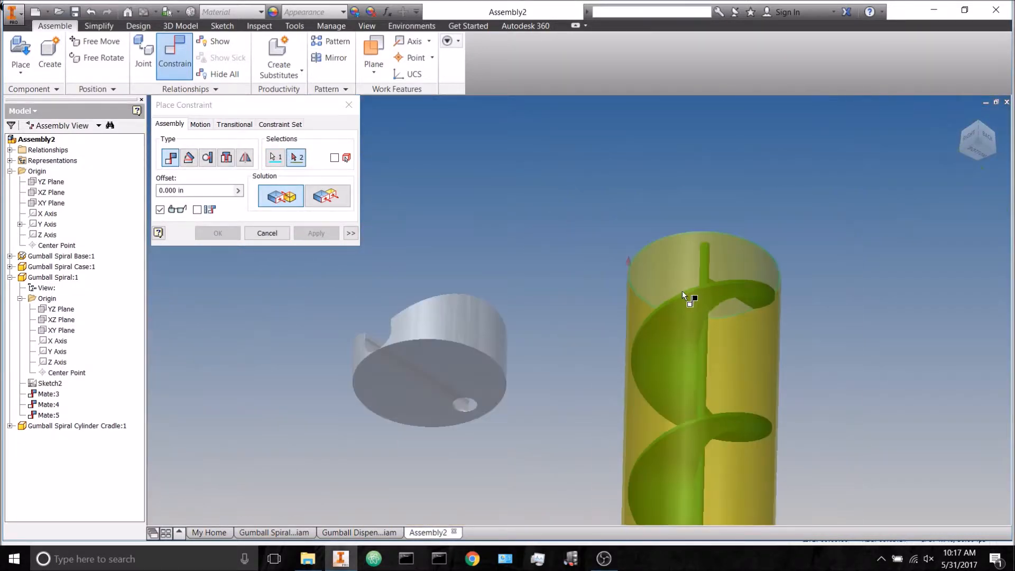
click(468, 373)
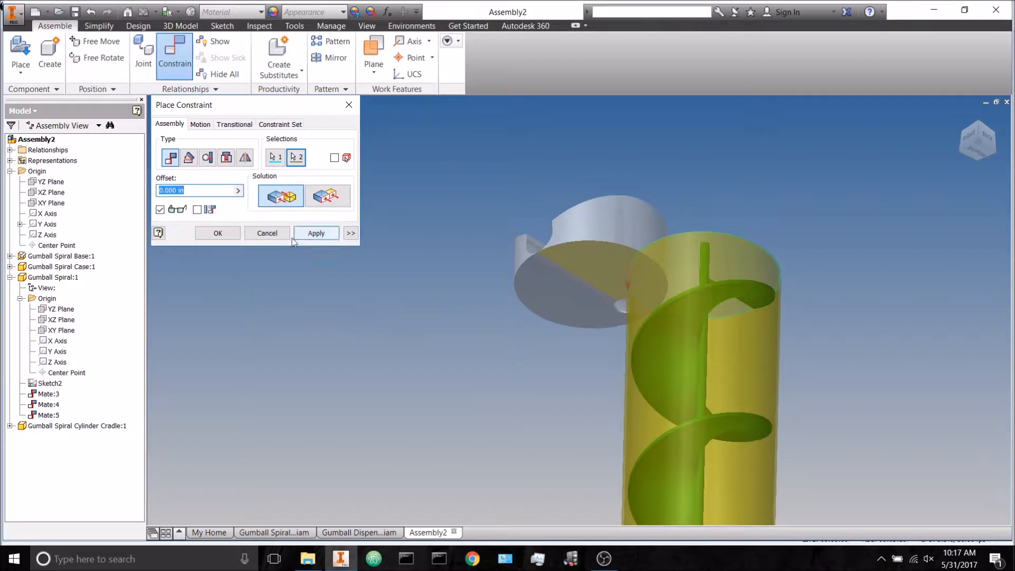
click(316, 237)
Step: Mate the cradle's centre axis to the case's axis with a 0 offset
shift+middle_drag(616, 223, 609, 258)
click(631, 232)
click(664, 268)
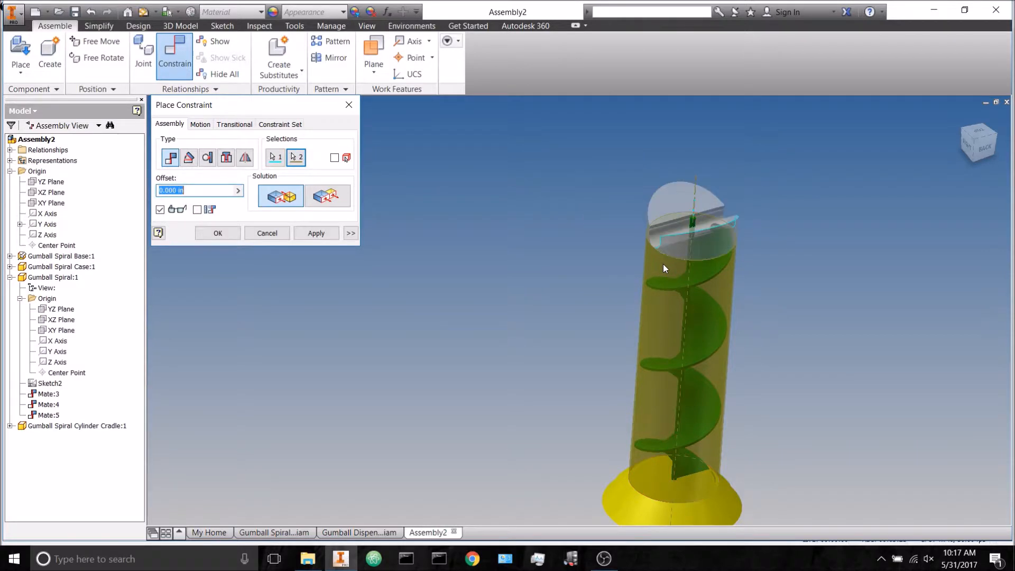
click(218, 232)
Step: Inspect the shaft where it passes through the cradle and start editing the spiral part in place
shift+middle_drag(501, 270, 529, 282)
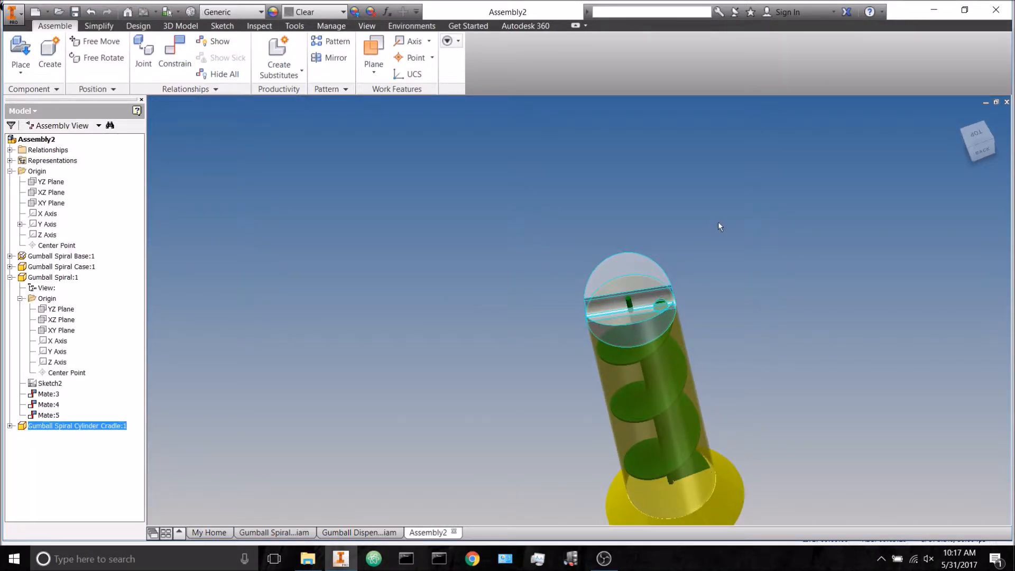
shift+middle_drag(744, 287, 630, 359)
scroll(648, 338, down, 5)
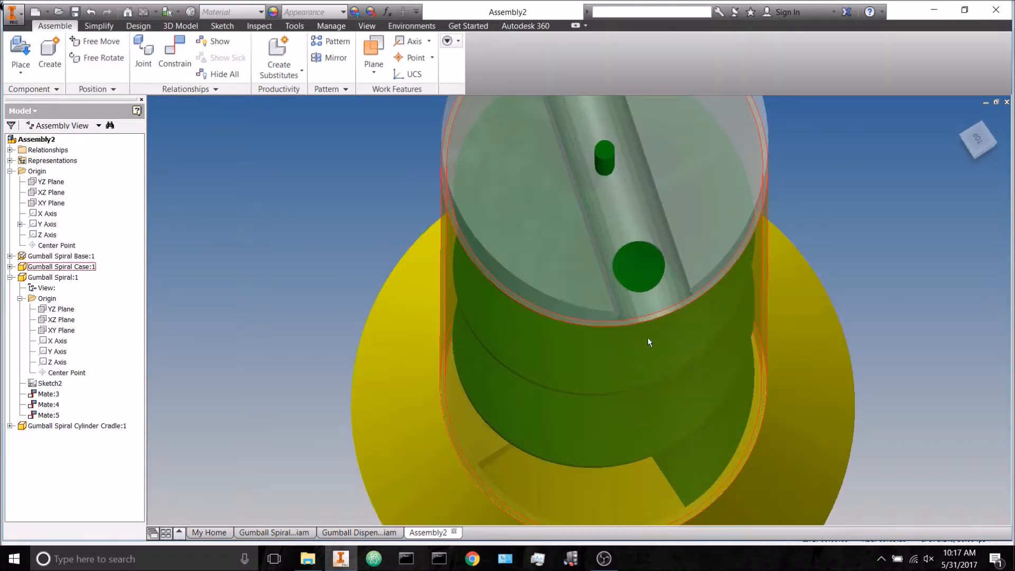
shift+middle_drag(637, 329, 612, 283)
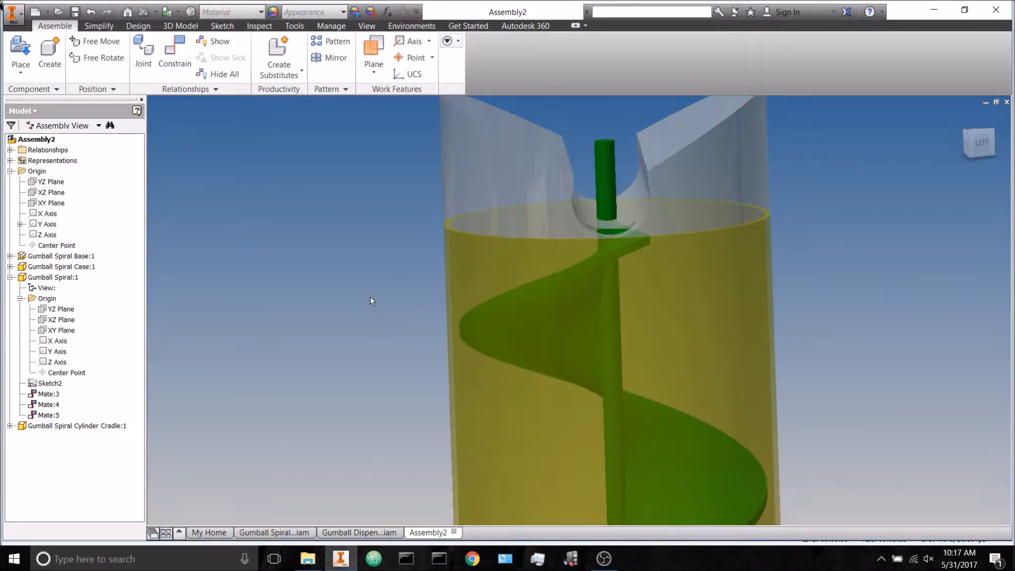
right_click(608, 154)
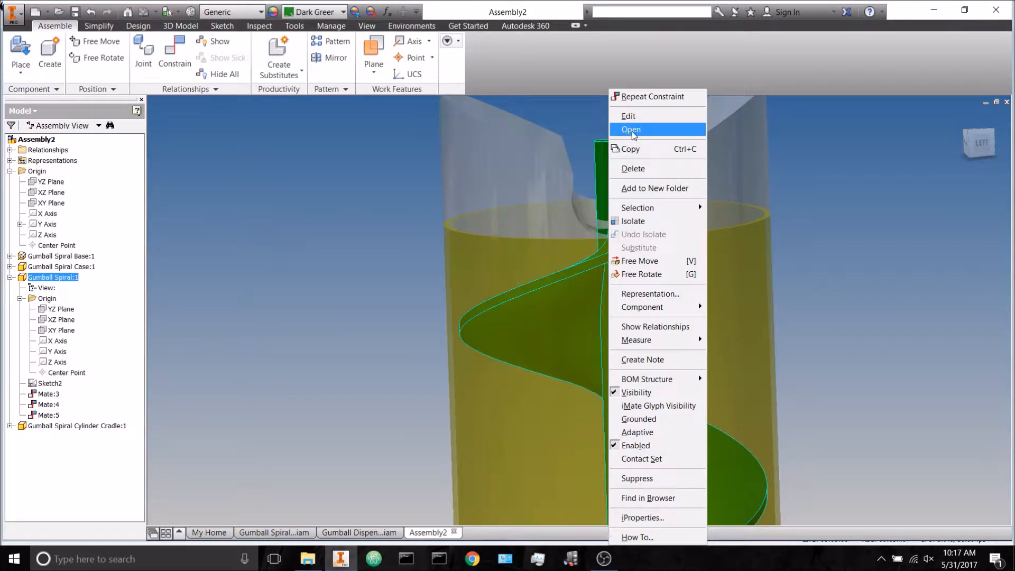
click(320, 222)
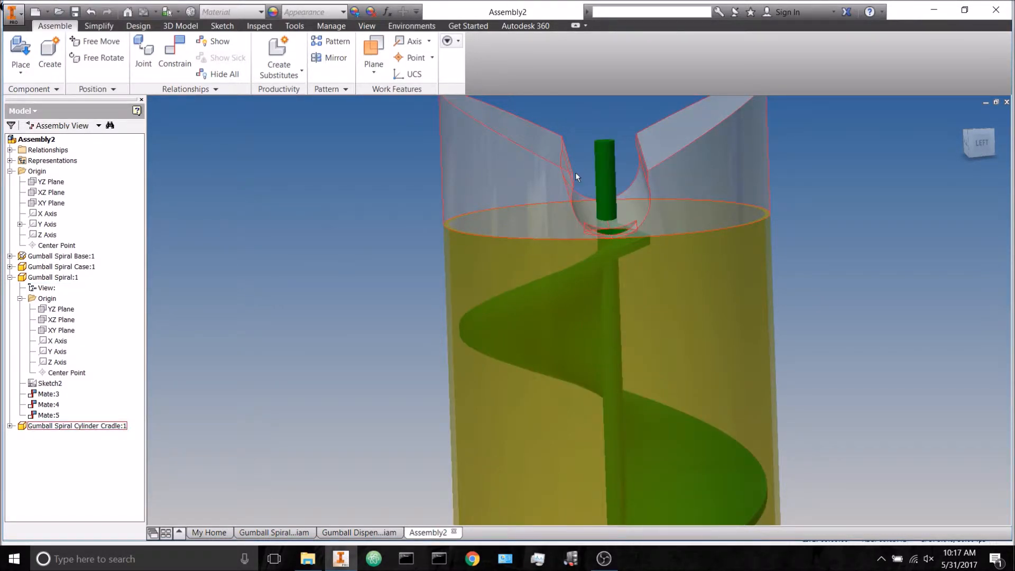
double_click(606, 163)
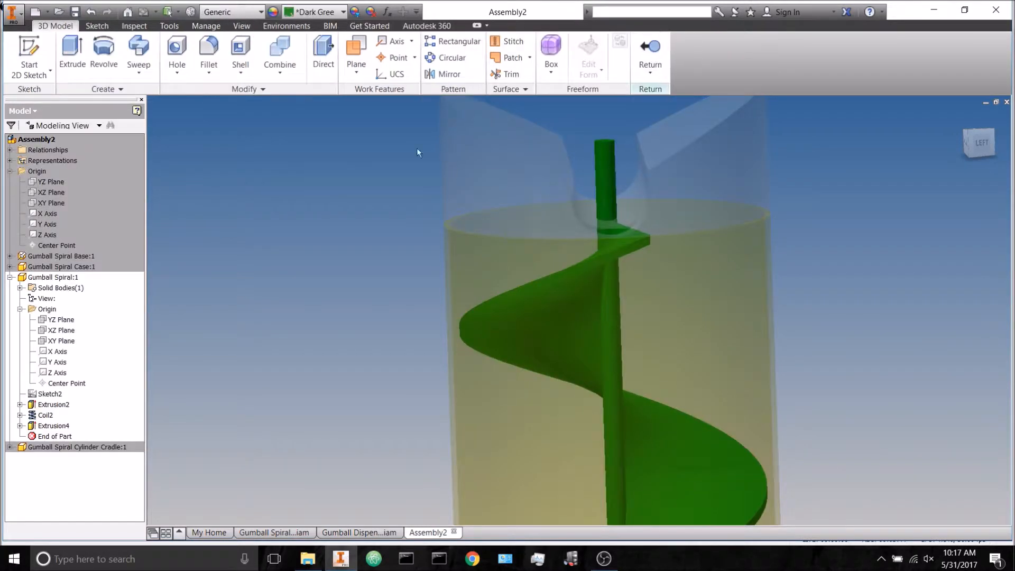
Step: Create a sketch on the top end face of the spiral's shaft and finish it with only the projected circle
click(29, 55)
shift+middle_drag(358, 226, 361, 248)
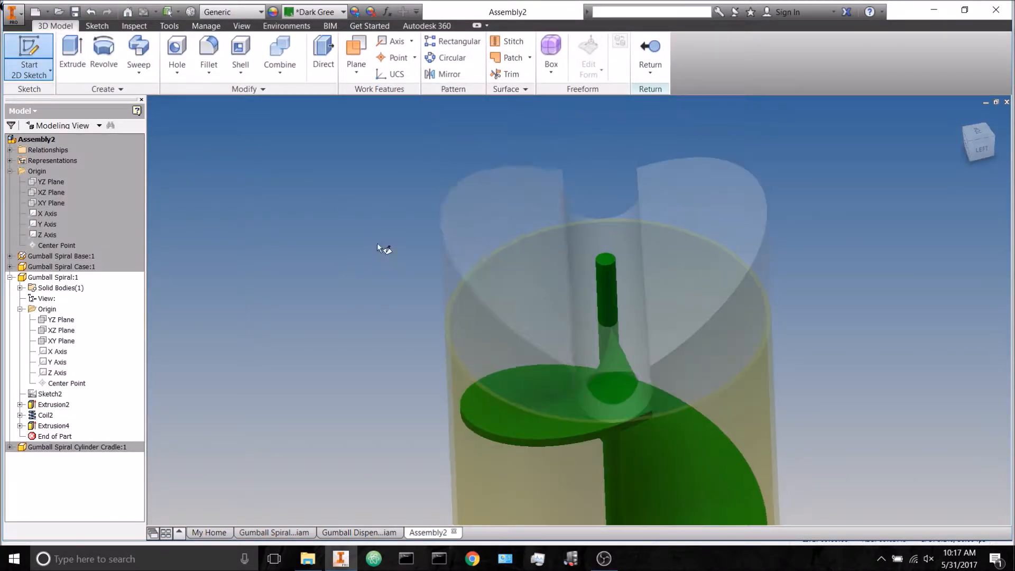
click(607, 259)
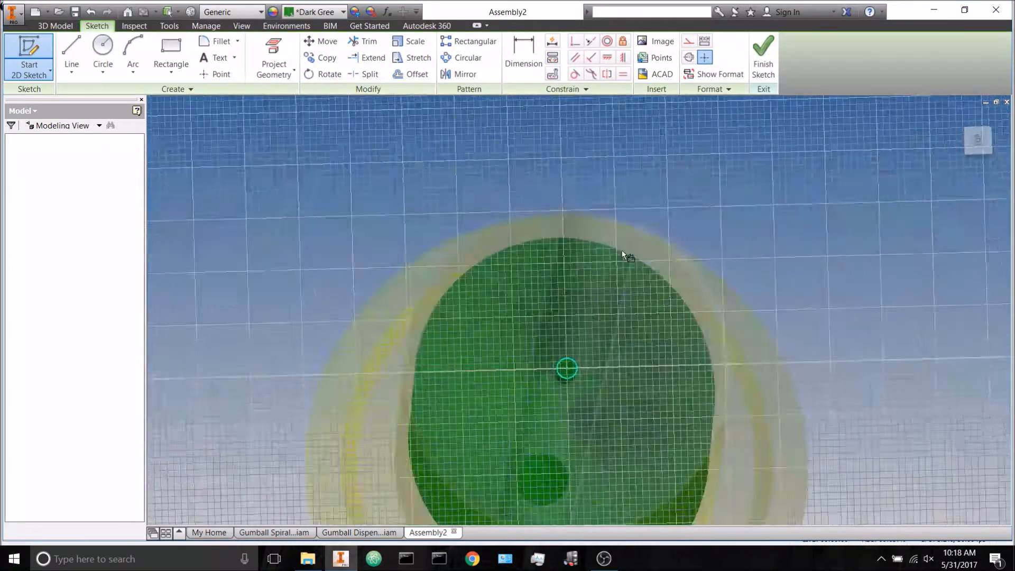
click(763, 56)
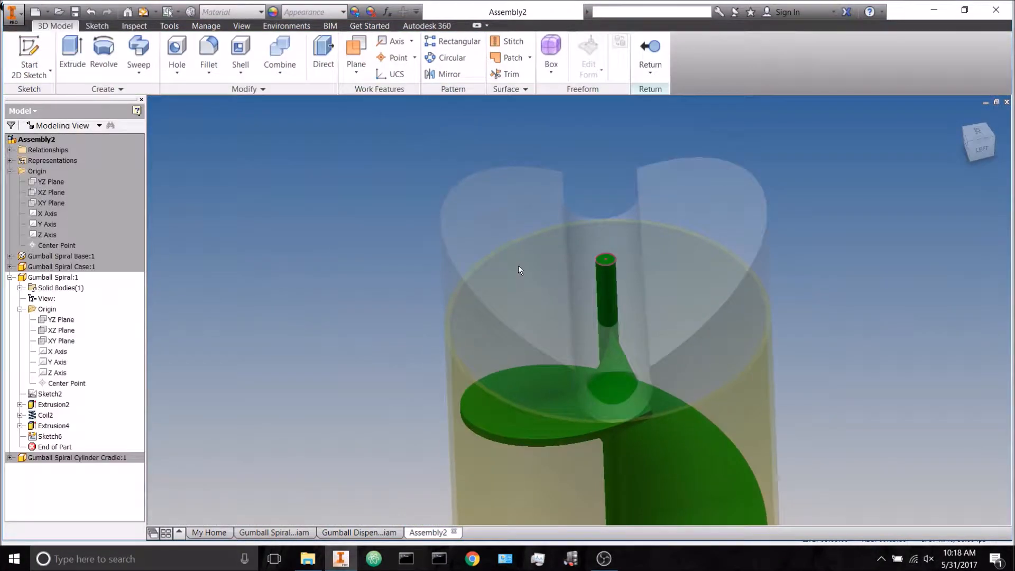
Step: Set up an Extrude cut of the shaft's circular profile running down the shaft, with a distance of 1.5 in
click(60, 49)
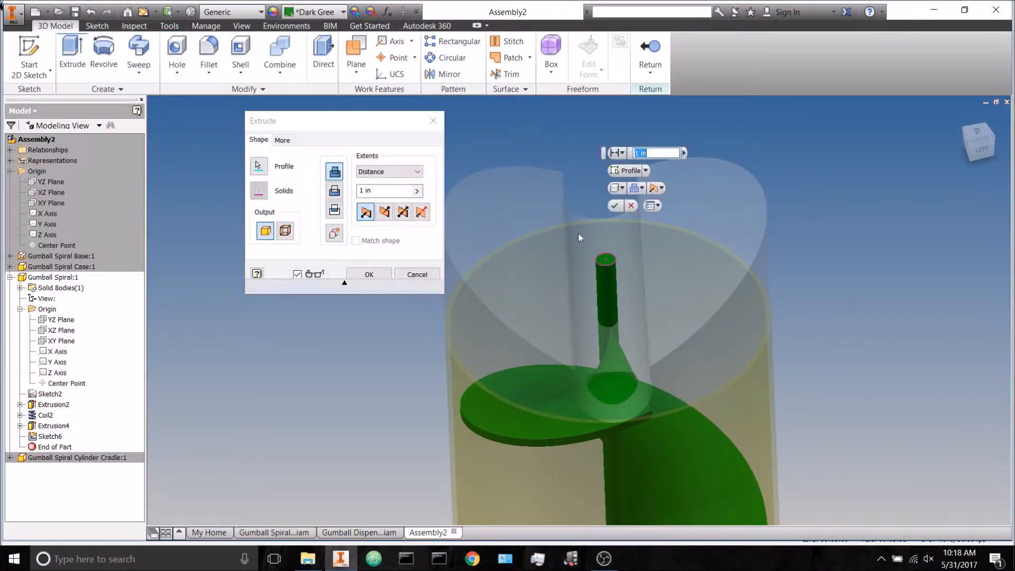
click(333, 192)
scroll(461, 315, up, 3)
shift+middle_drag(461, 315, 453, 310)
click(339, 194)
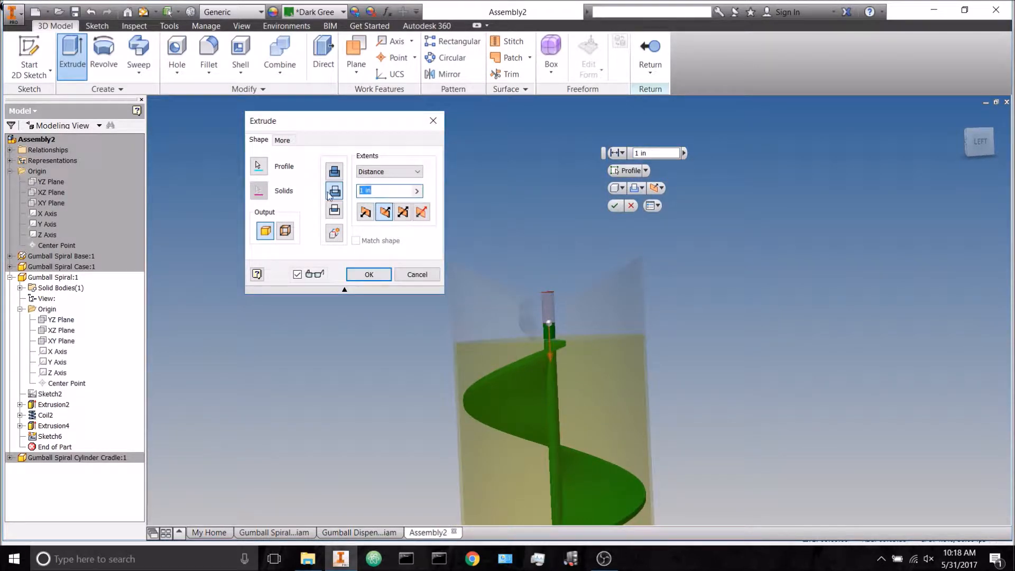
text(1.5)
Step: Change the cut's extent to To, end it at the cradle's bottom face, apply it and return to the assembly
click(389, 172)
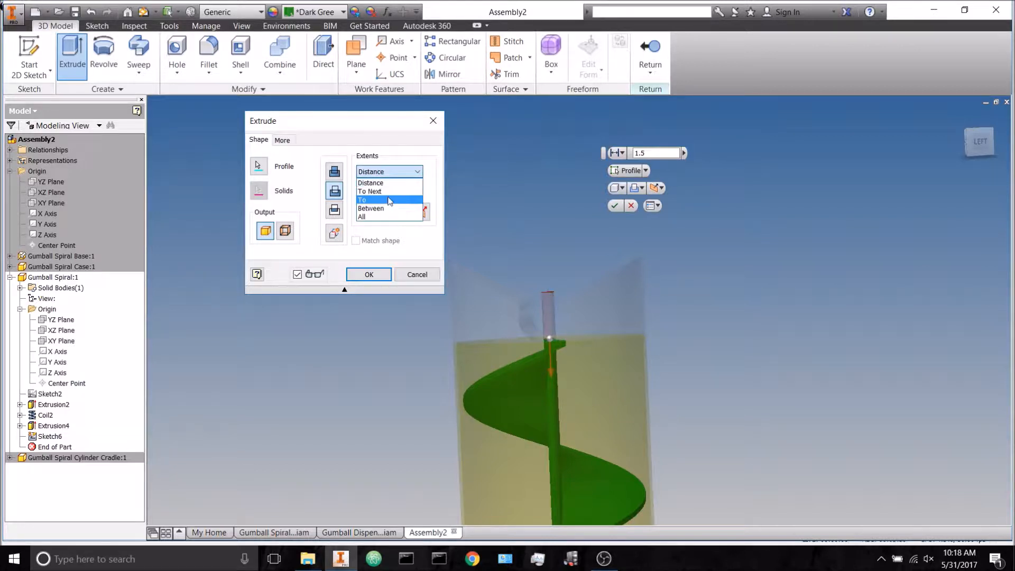
click(388, 199)
shift+middle_drag(532, 341, 568, 400)
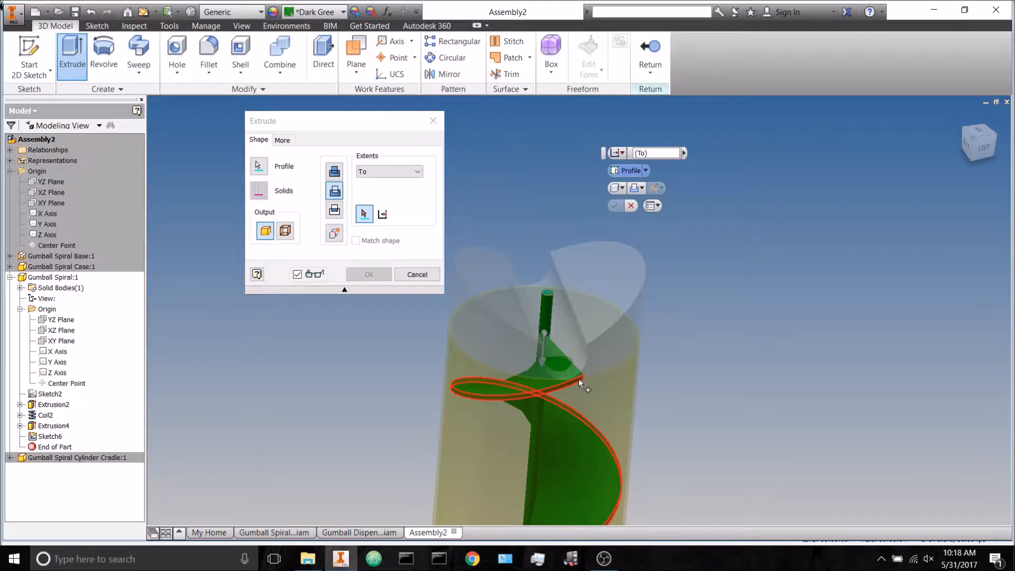
click(577, 373)
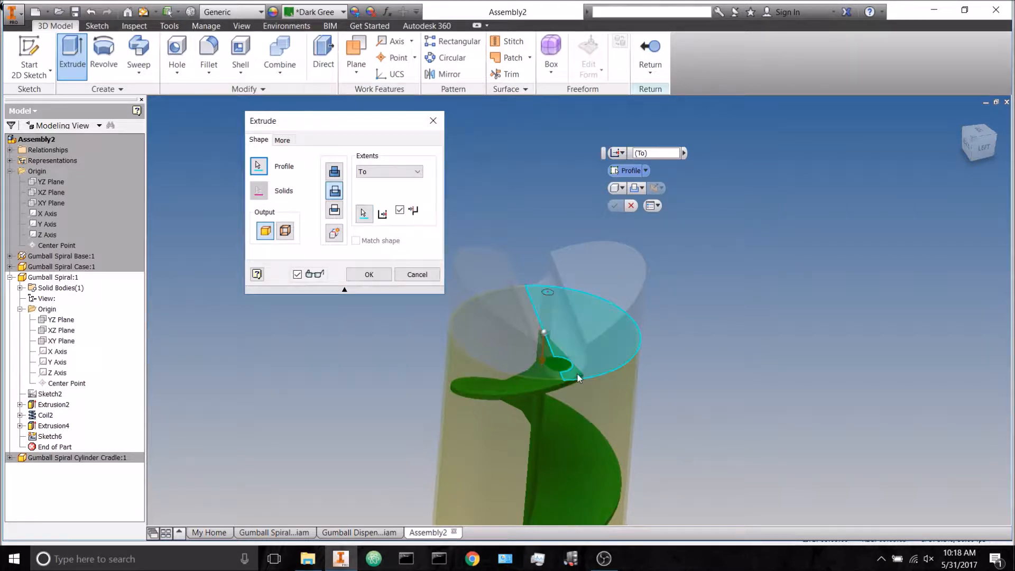
click(366, 275)
click(651, 50)
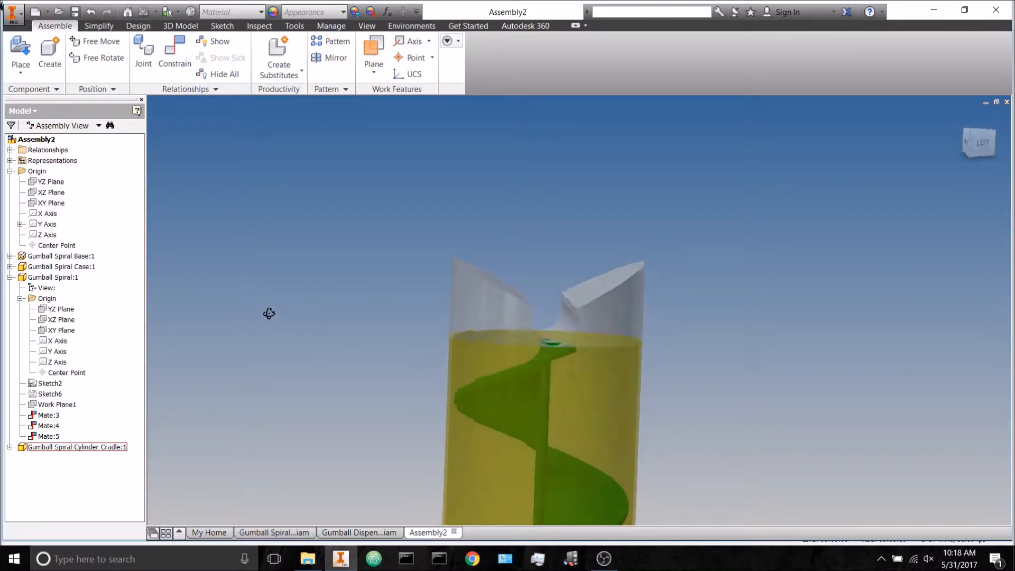
Step: Save the assembly as Gumball Sprial Assembly 2 in the Gumball Machine folder
click(76, 11)
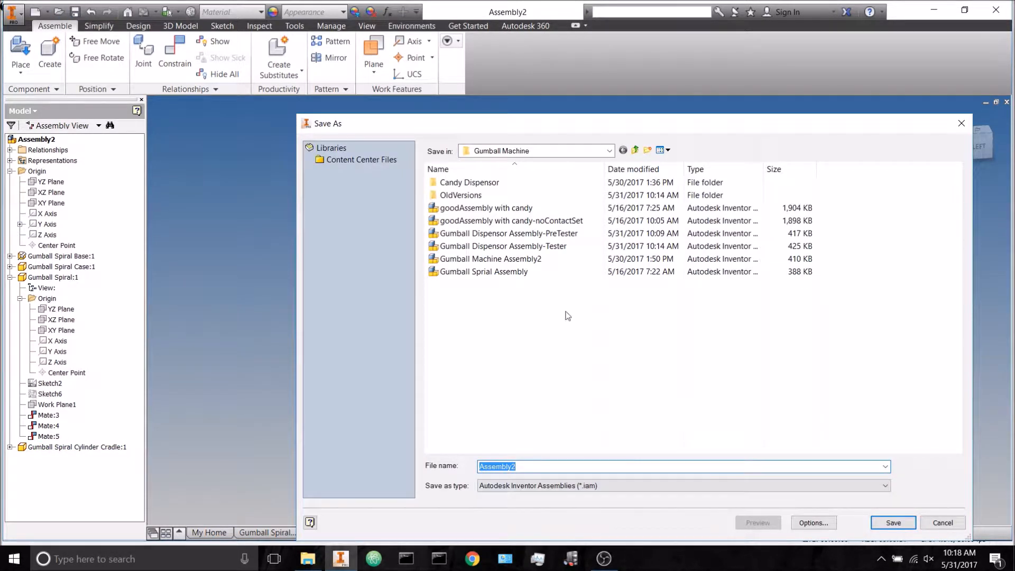
click(550, 234)
double_click(558, 466)
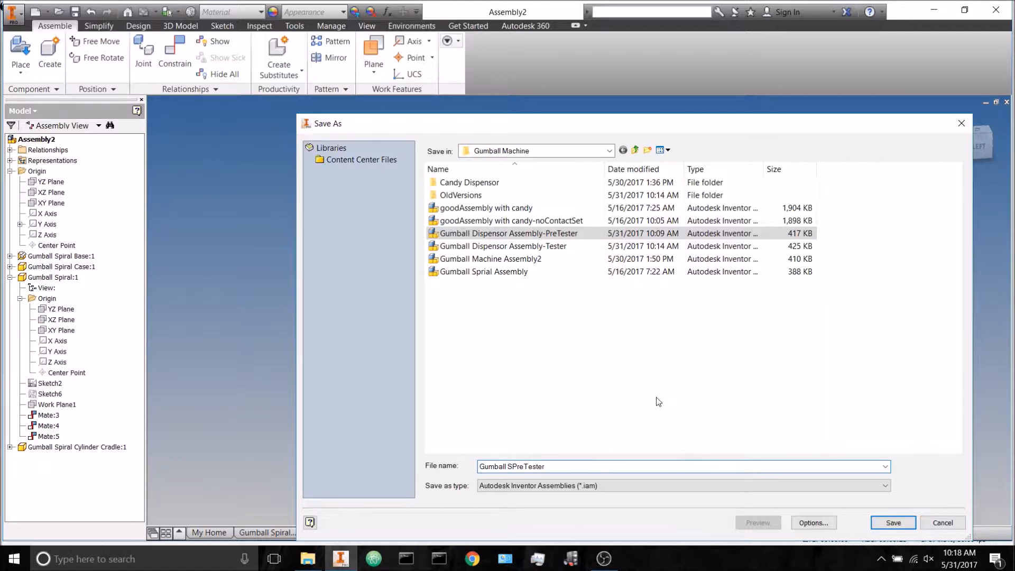
click(487, 272)
click(590, 465)
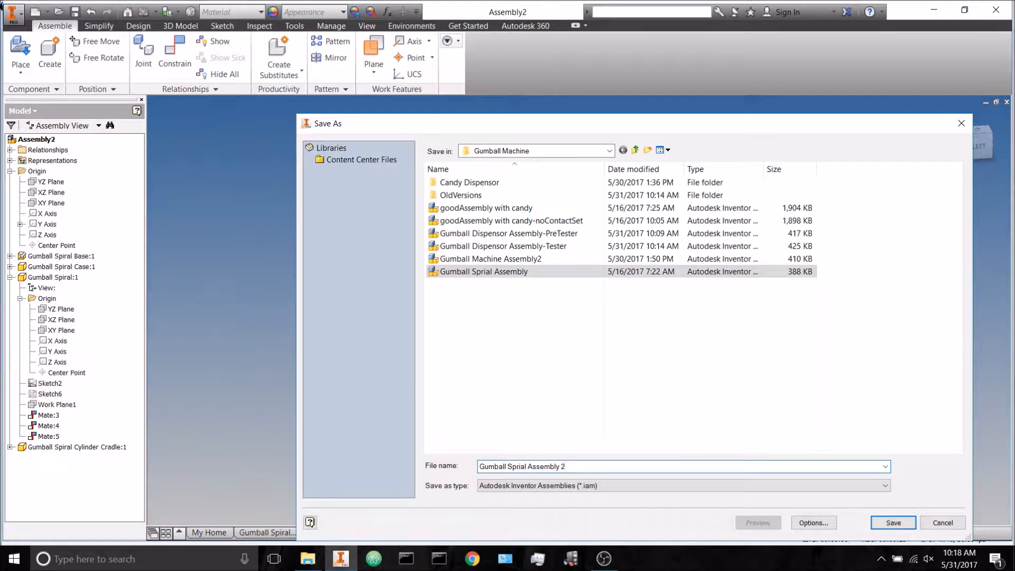
click(894, 523)
click(564, 360)
click(572, 234)
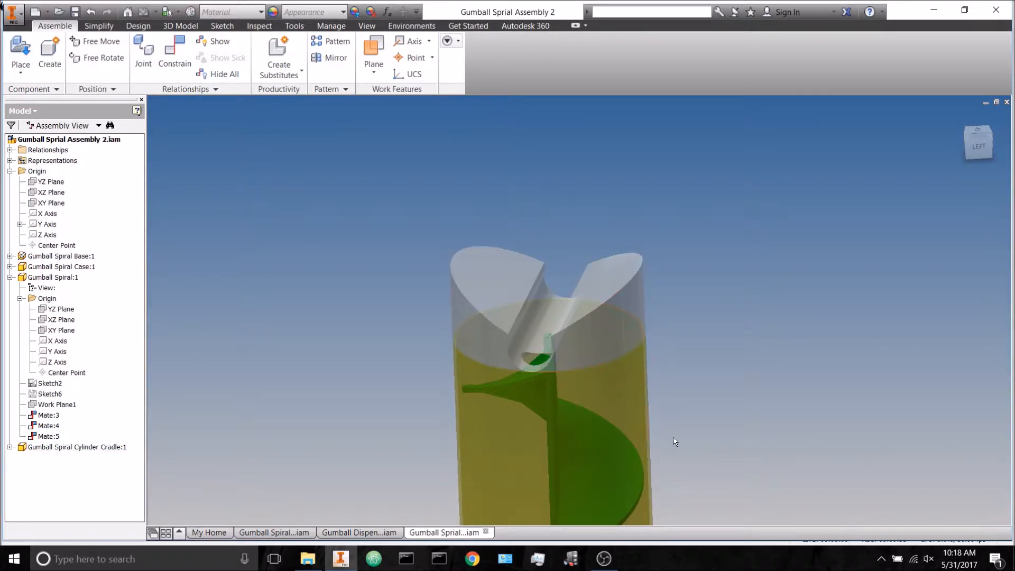
Step: Turn the cradle on top of the case and examine how its hole sits over the spiral
shift+middle_drag(723, 424, 650, 382)
mouse_move(584, 332)
mouse_down()
mouse_move(567, 349)
mouse_move(575, 349)
mouse_up()
shift+middle_drag(575, 349, 603, 370)
drag(613, 332, 604, 338)
mouse_move(575, 398)
shift+middle_down()
mouse_move(583, 385)
mouse_move(603, 395)
mouse_move(605, 352)
mouse_move(594, 415)
mouse_move(555, 444)
mouse_move(578, 381)
mouse_move(582, 401)
mouse_move(590, 325)
mouse_move(569, 338)
mouse_move(550, 407)
mouse_move(576, 398)
shift+middle_up()
mouse_move(559, 363)
shift+middle_down()
mouse_move(560, 385)
mouse_move(562, 373)
shift+middle_up()
shift+middle_drag(607, 301, 553, 469)
shift+middle_drag(596, 400, 590, 376)
scroll(588, 370, down, 3)
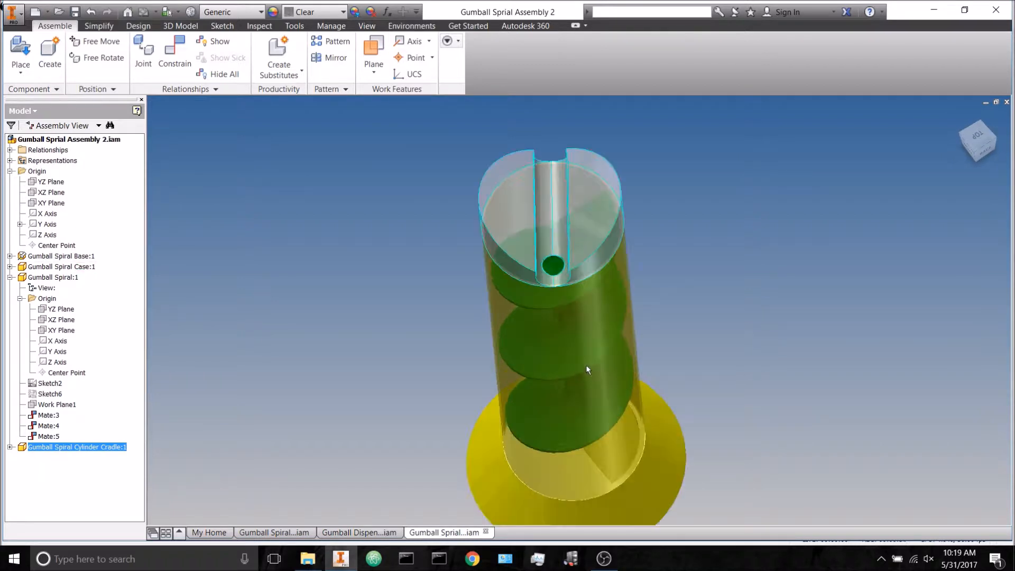
click(689, 323)
mouse_move(704, 334)
shift+middle_down()
mouse_move(700, 349)
mouse_move(700, 334)
shift+middle_up()
click(612, 188)
right_click(612, 188)
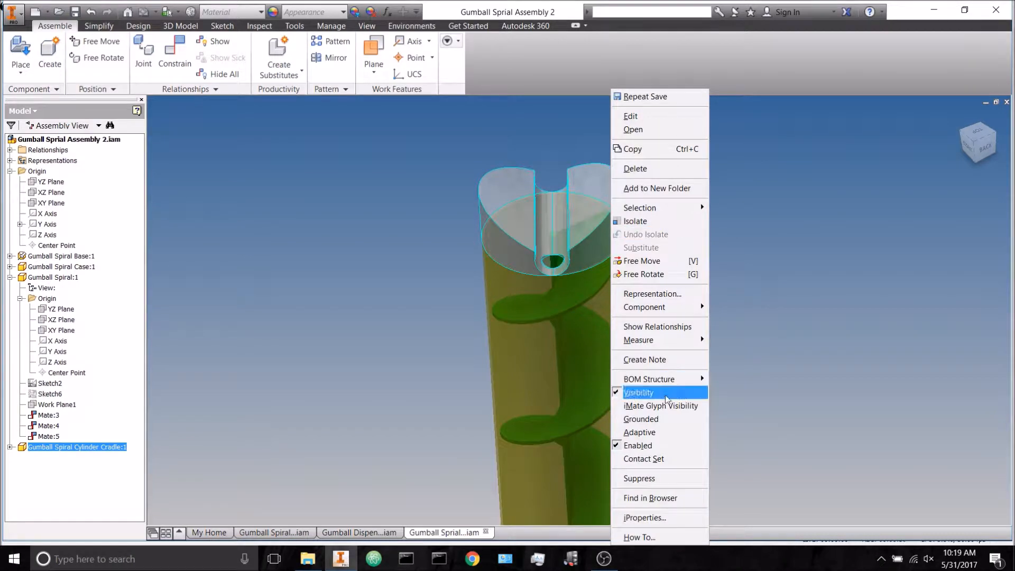
click(790, 313)
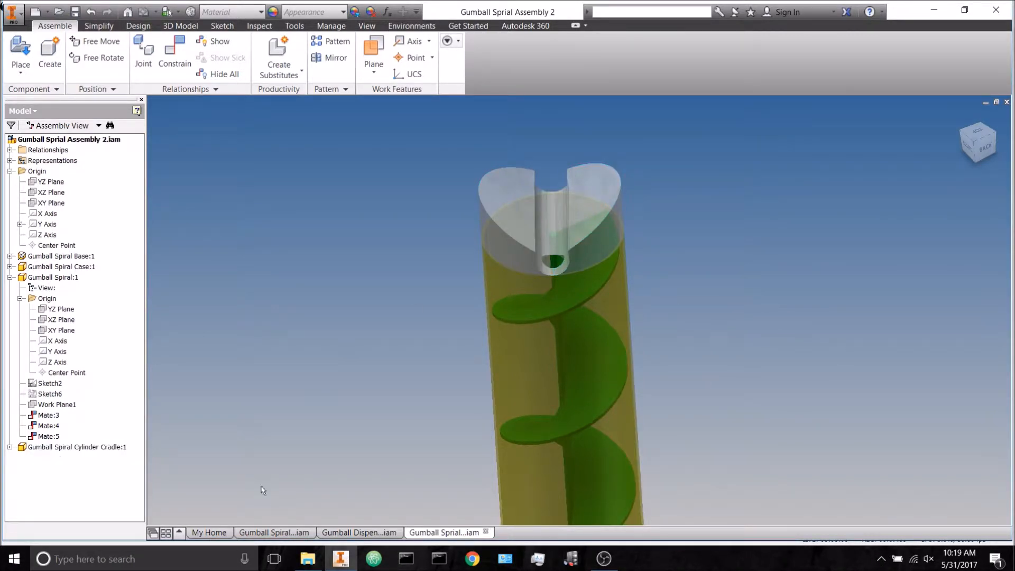
Step: Set up a Directed Angle constraint from the cradle's XY plane to the assembly's XZ plane
click(10, 447)
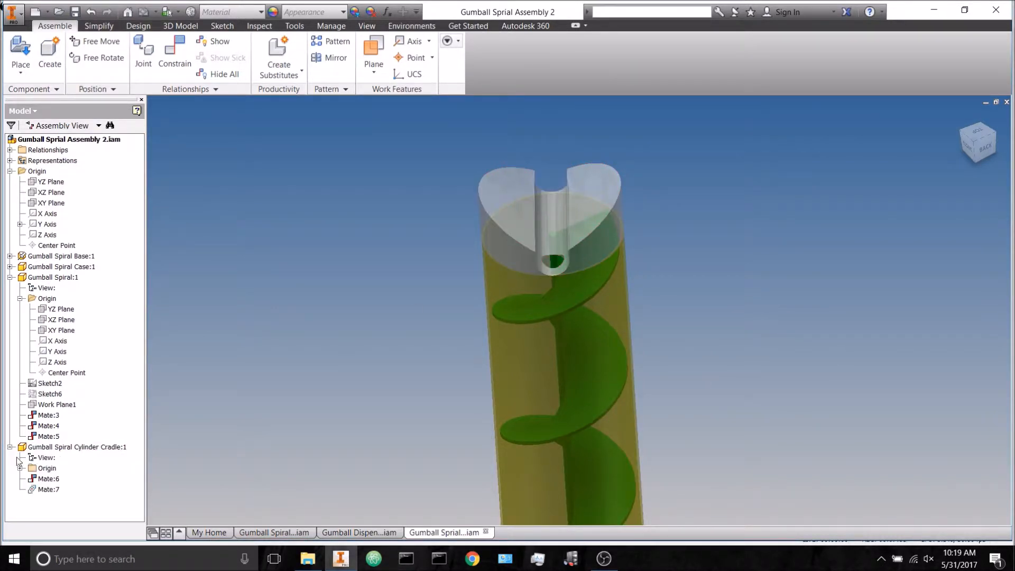
click(19, 468)
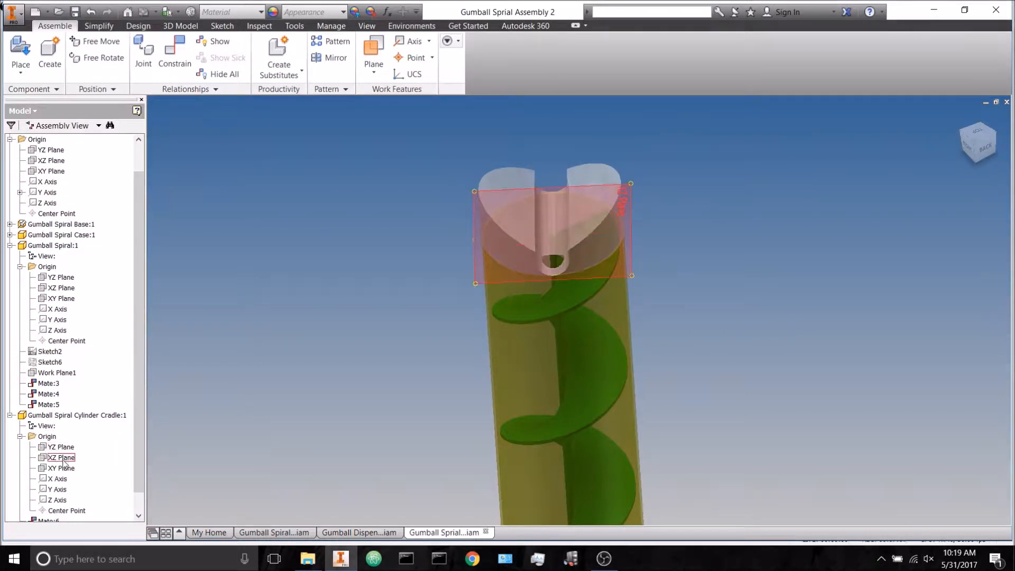
click(63, 468)
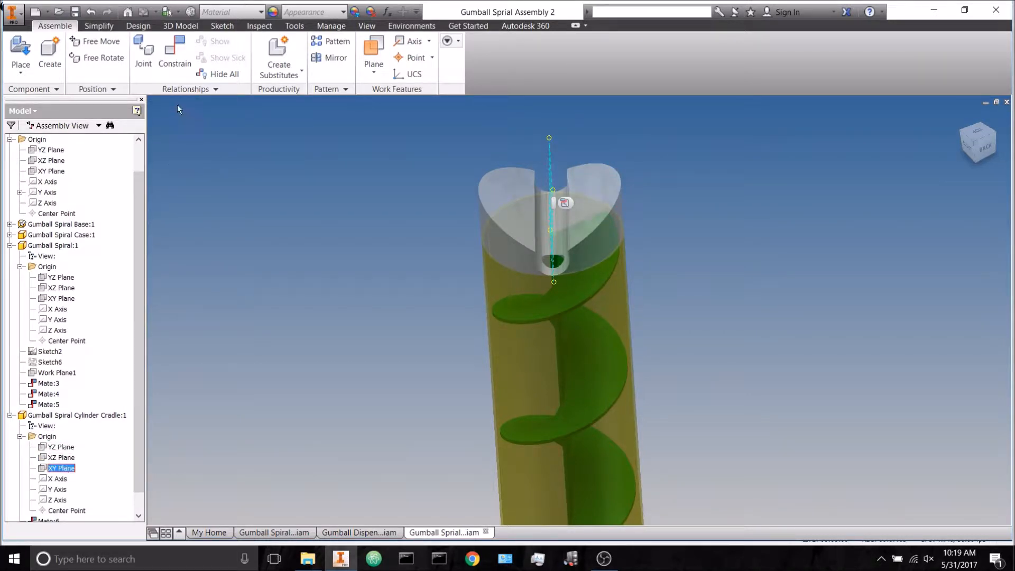
click(175, 50)
click(188, 157)
click(265, 200)
click(198, 209)
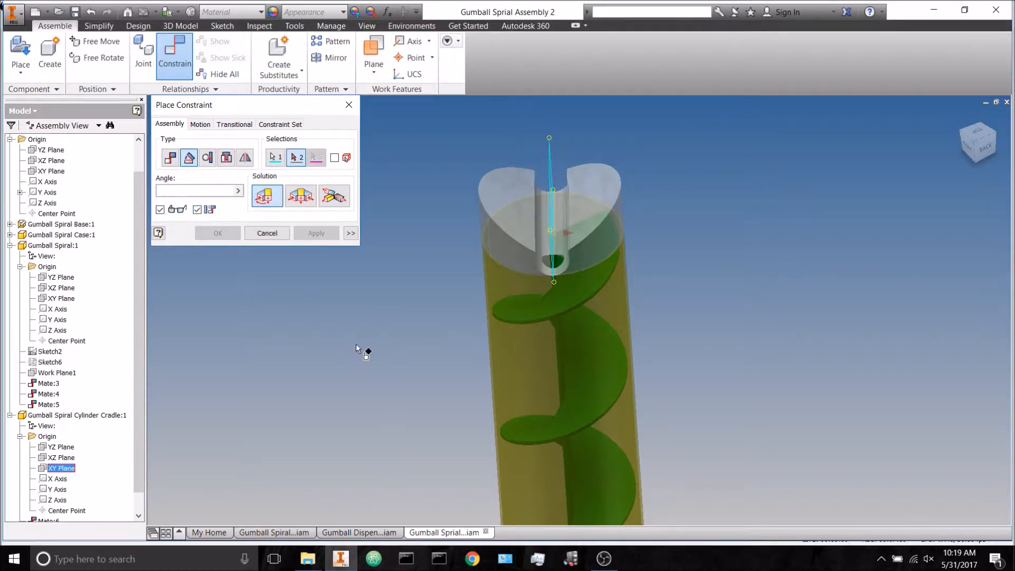
click(51, 161)
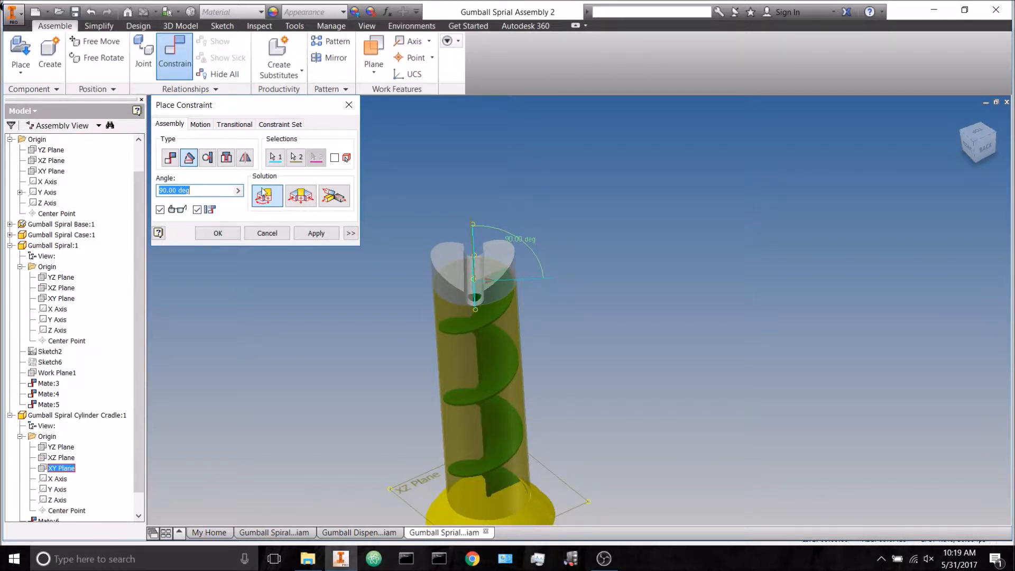
Step: Change the angle constraint's second reference to the assembly's XY plane, apply it and test whether the cradle still turns
click(297, 157)
click(51, 173)
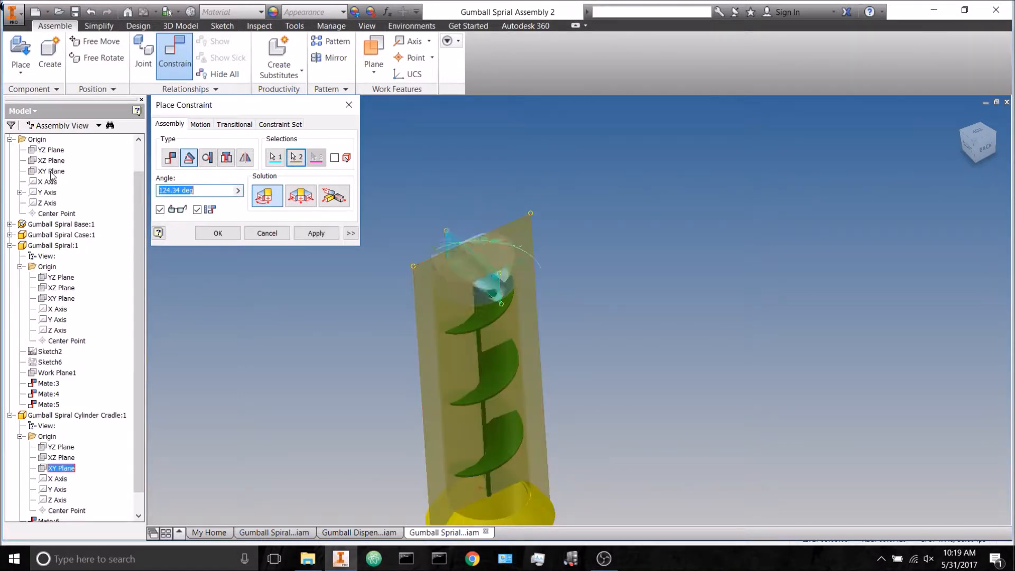
click(218, 233)
click(510, 262)
click(421, 314)
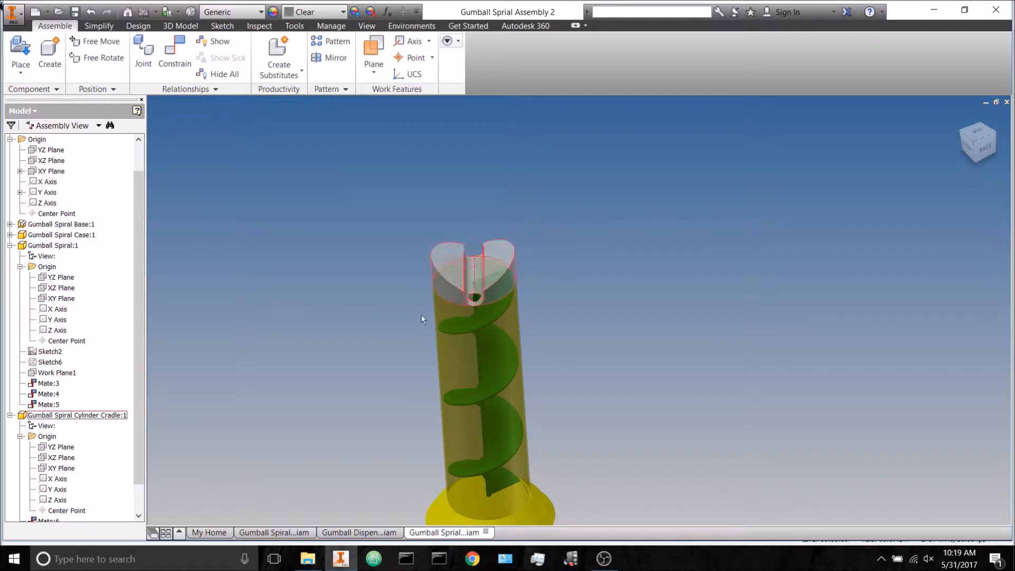
Step: Collapse all children of the assembly in the model tree
scroll(46, 269, up, 1)
right_click(74, 141)
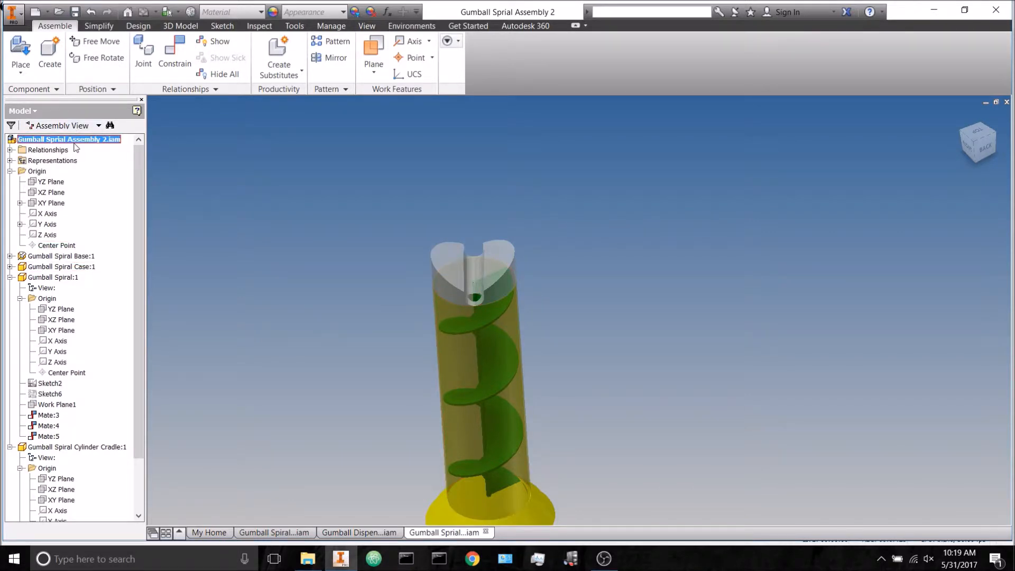
click(108, 284)
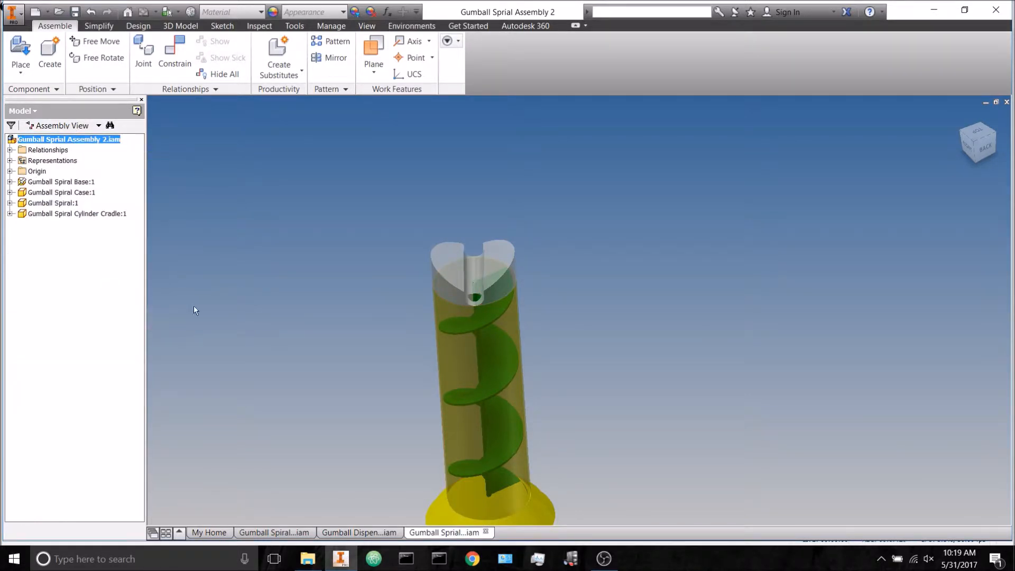
Step: Place one Gumball Spiral Cylinder component in the assembly beside the cradle
click(20, 50)
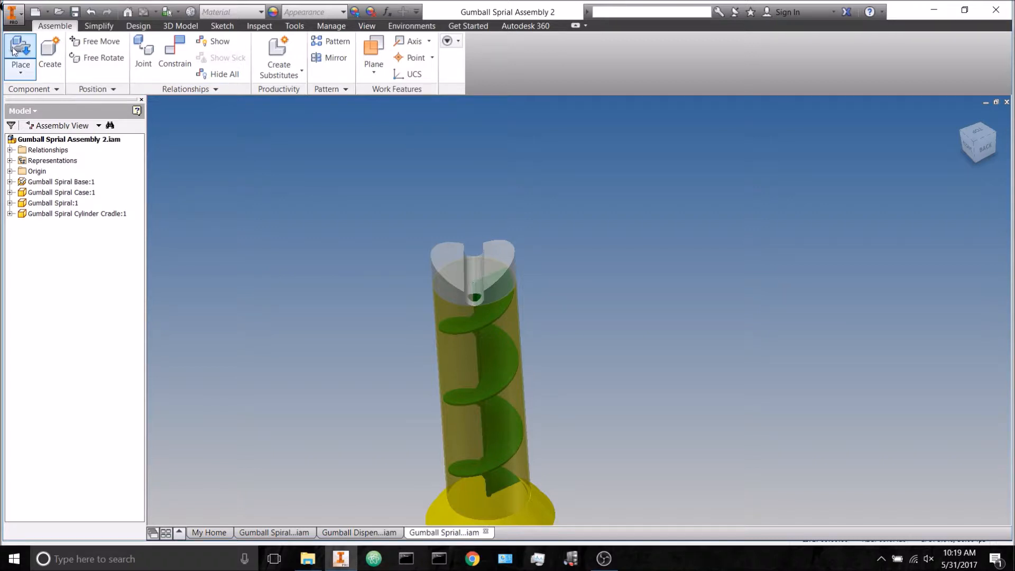
click(484, 247)
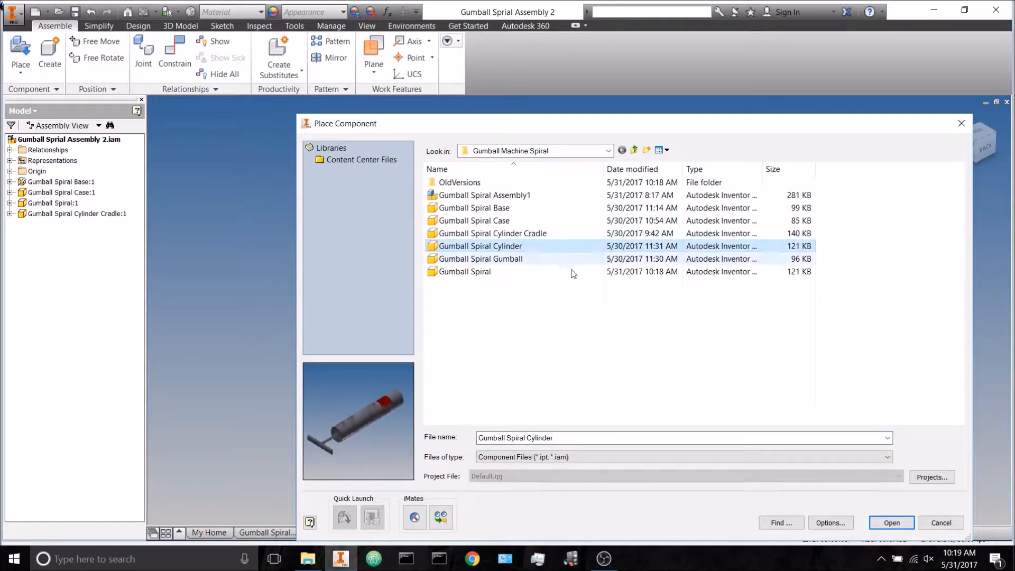
click(893, 523)
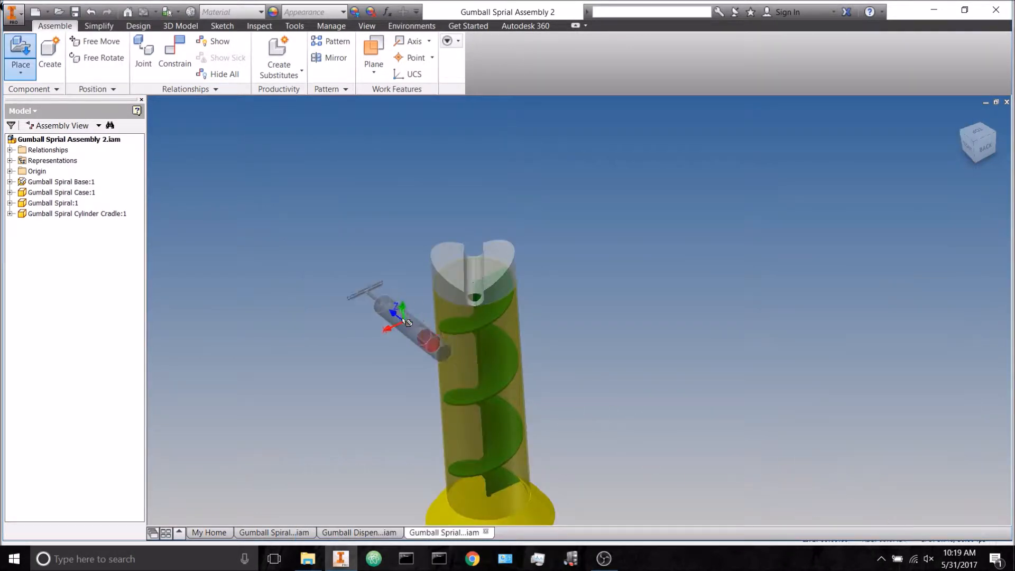
right_click(465, 174)
click(529, 183)
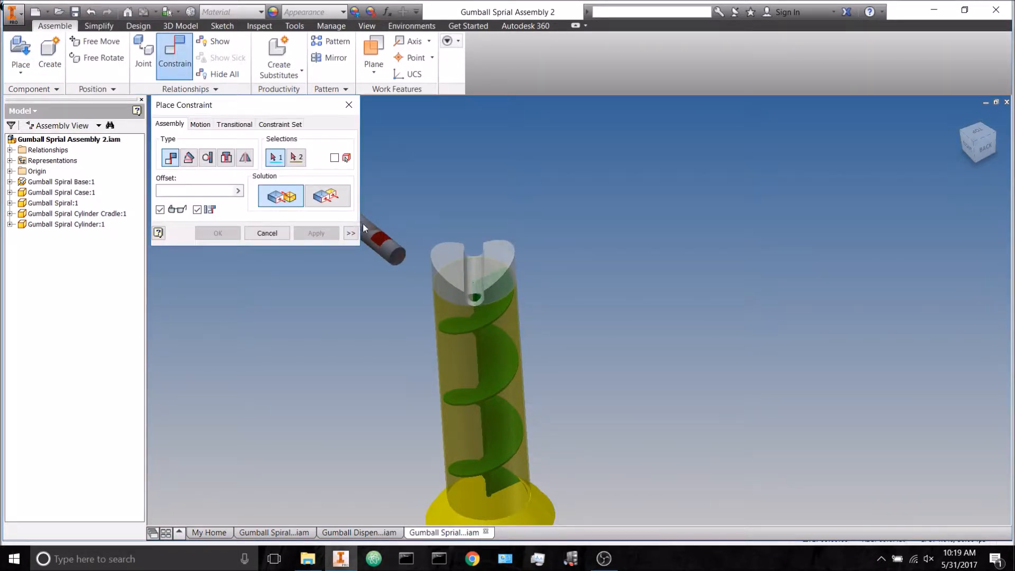
Step: Mate the cylinder's centre axis to the axis of the cradle's rounded groove
click(374, 228)
scroll(469, 275, down, 4)
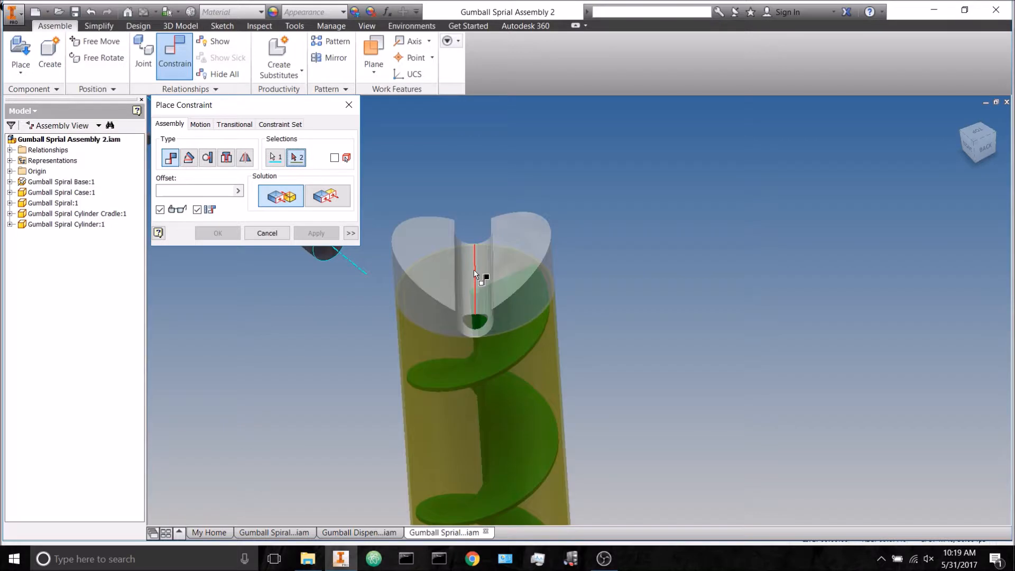
scroll(586, 295, up, 4)
shift+middle_drag(586, 296, 539, 312)
scroll(537, 284, down, 4)
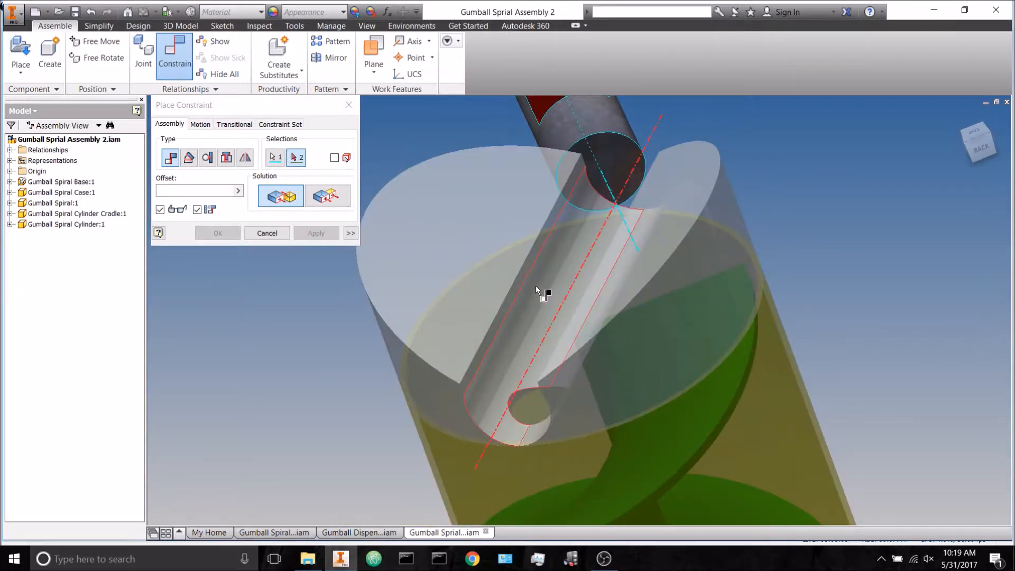
click(536, 288)
click(221, 233)
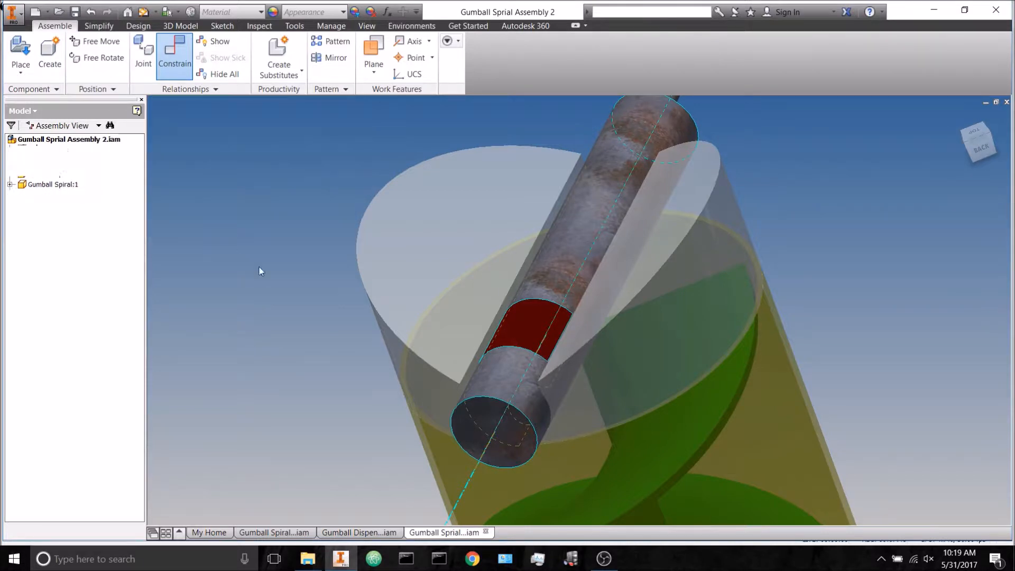
Step: Slide the cylinder along the cradle's groove and examine how its red pocket lines up with the drop hole
scroll(344, 402, up, 4)
drag(348, 396, 410, 285)
click(522, 292)
scroll(323, 320, down, 4)
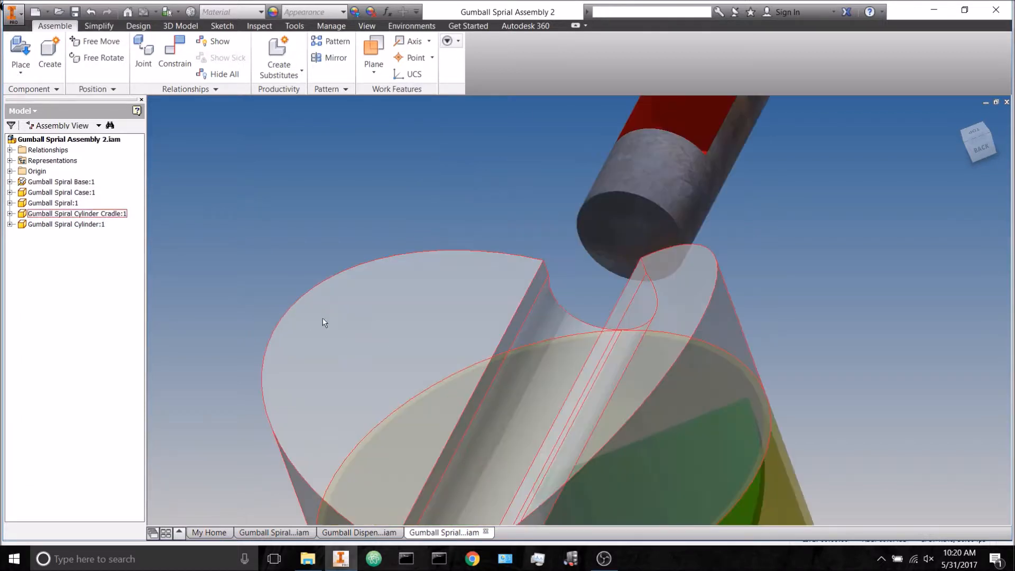
scroll(418, 174, up, 4)
scroll(439, 328, down, 3)
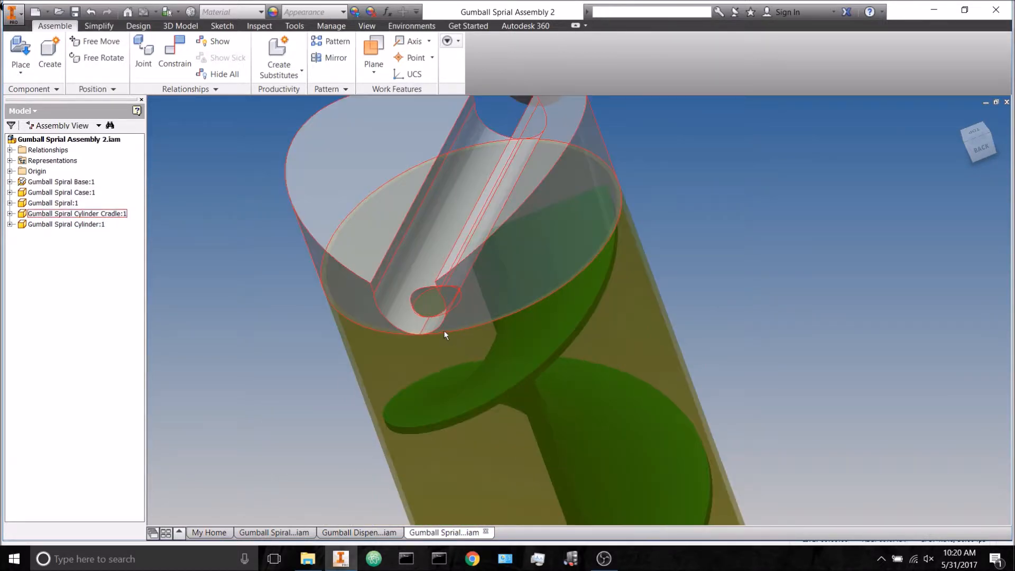
scroll(444, 331, up, 2)
click(495, 142)
drag(495, 142, 458, 222)
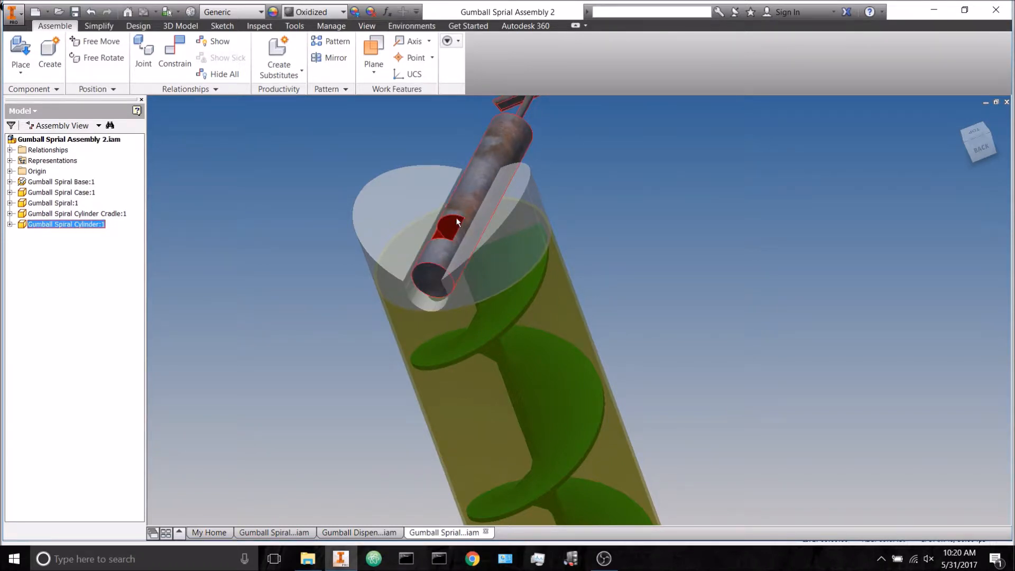
shift+middle_drag(450, 242, 472, 321)
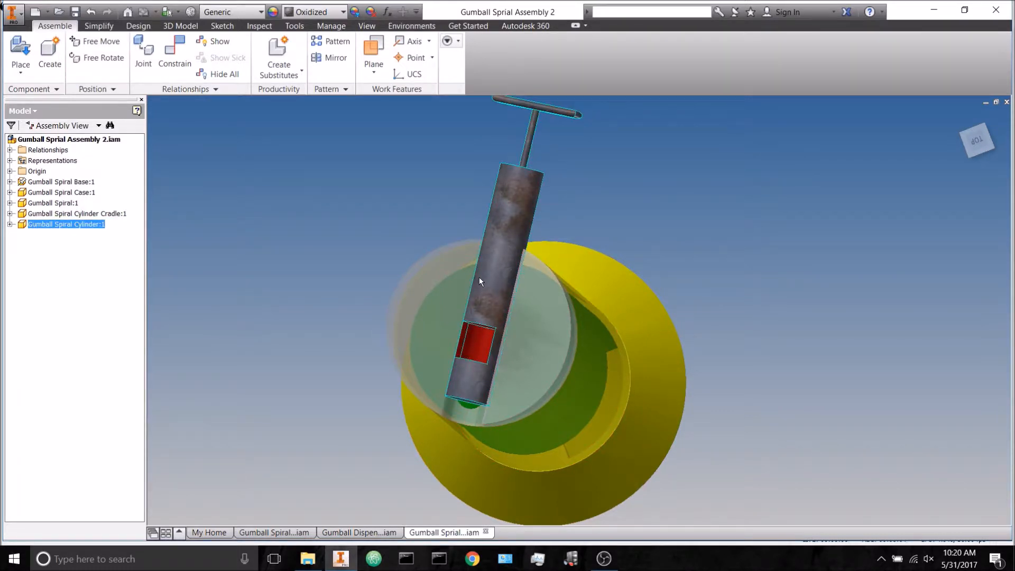
drag(479, 277, 499, 241)
shift+middle_drag(477, 395, 471, 360)
scroll(470, 361, up, 5)
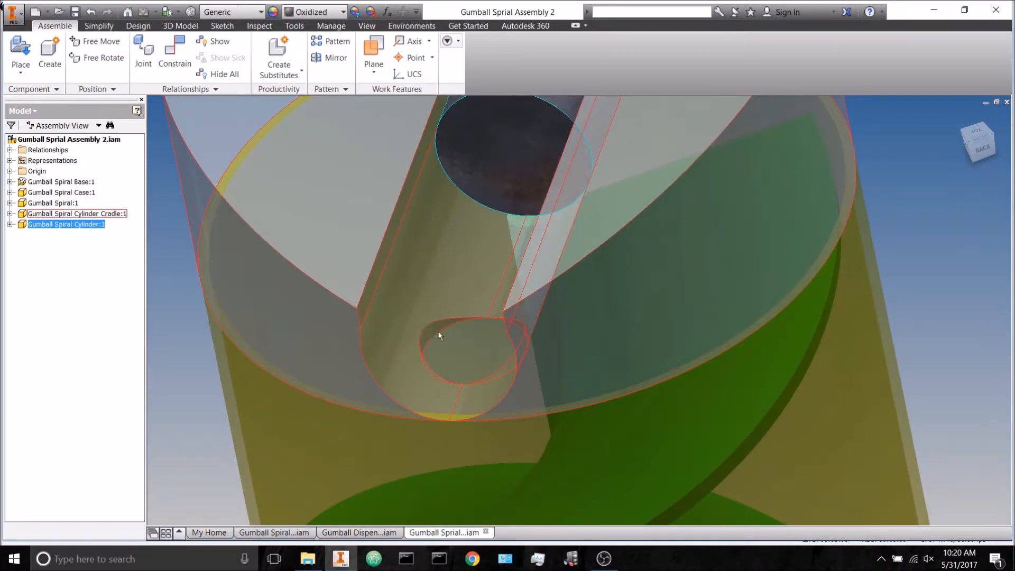
scroll(459, 387, down, 2)
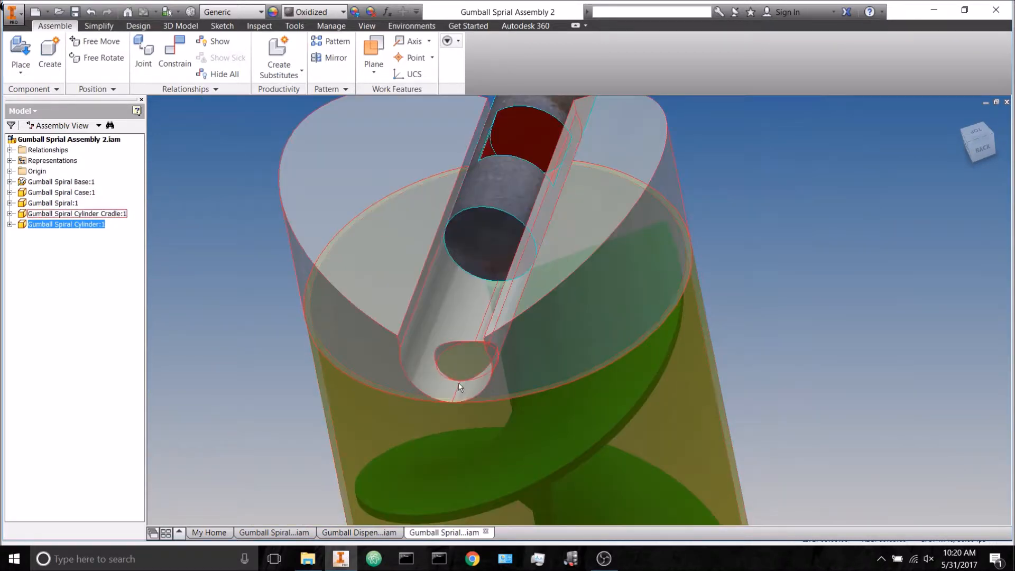
Step: Open the cylinder part in its own window and orient it to show the red pocket's end face nearest the handle
right_click(502, 195)
click(522, 116)
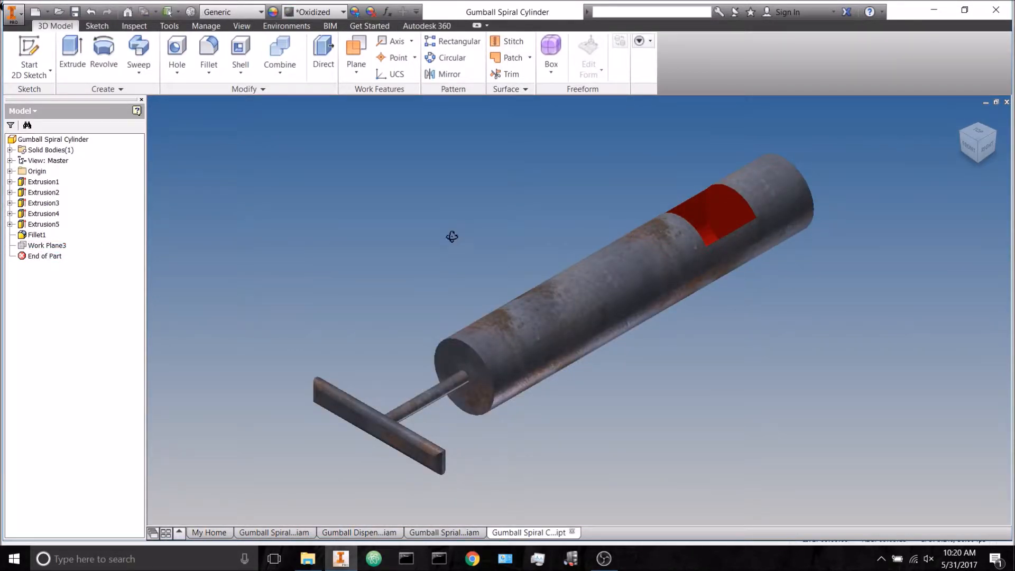
shift+middle_drag(453, 237, 443, 254)
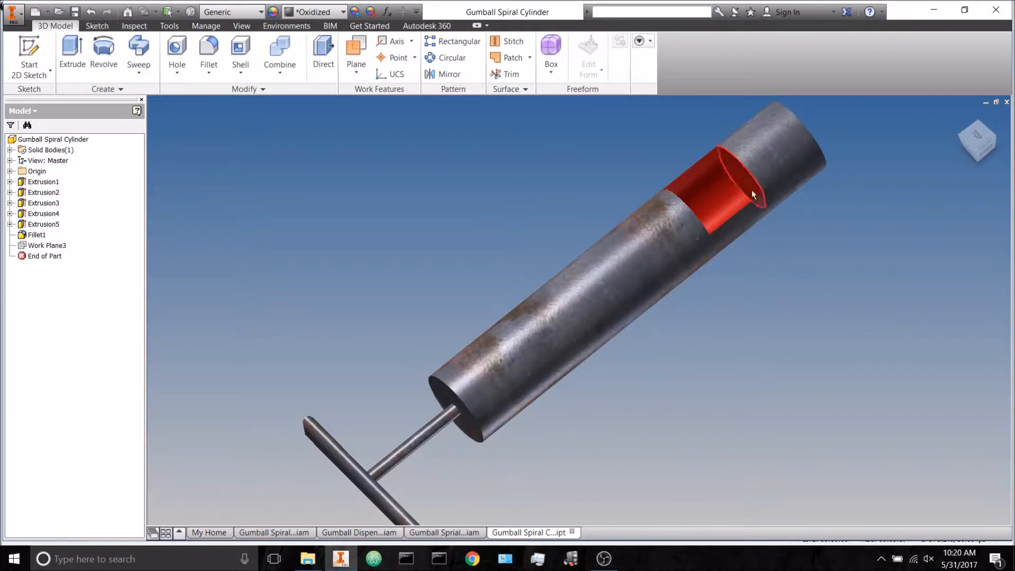
shift+middle_drag(756, 195, 684, 240)
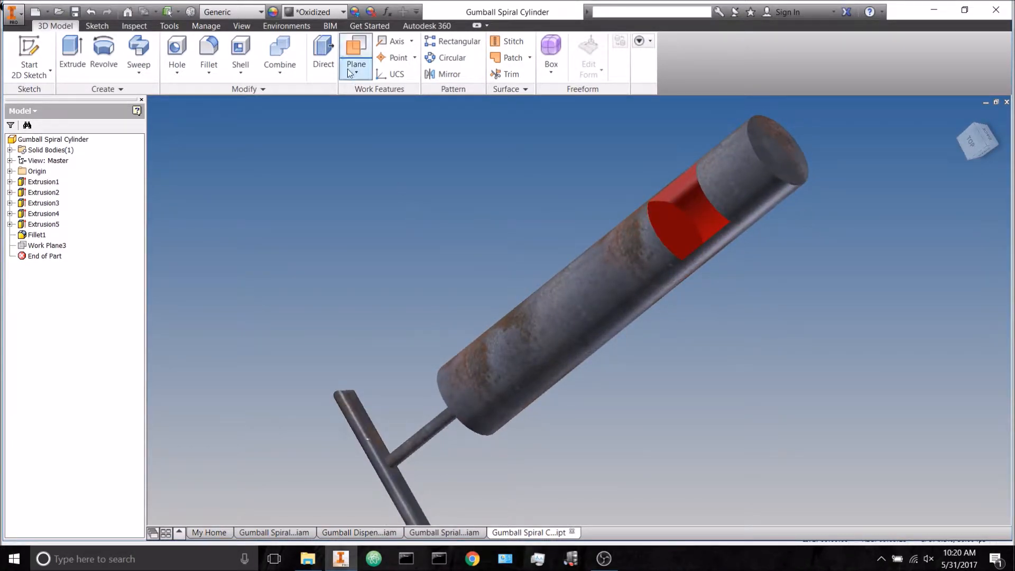
Step: Create a work plane midway between the two end faces of the red pocket, and return to the assembly
click(357, 51)
click(667, 225)
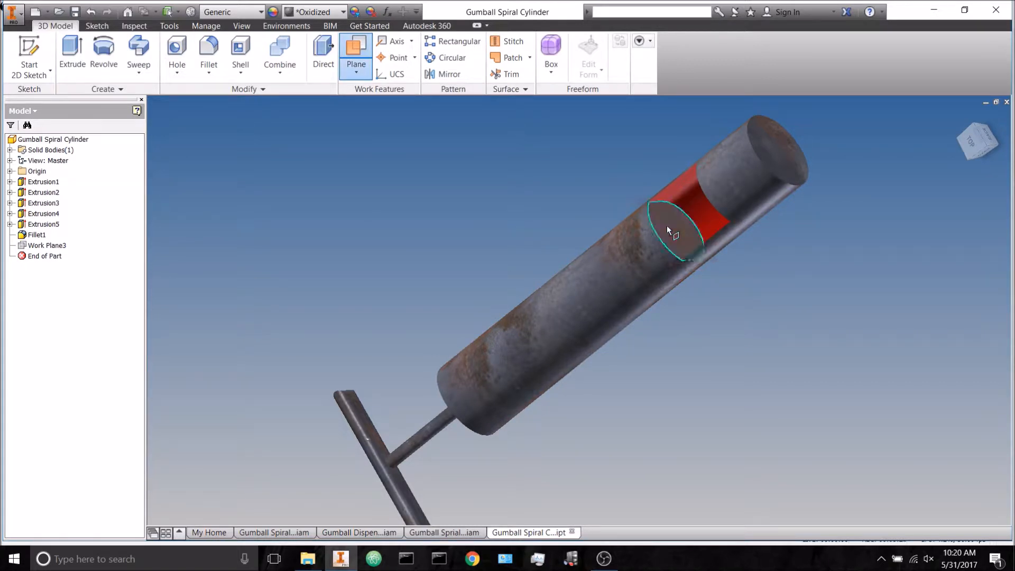
shift+middle_drag(469, 175, 513, 161)
scroll(476, 473, down, 3)
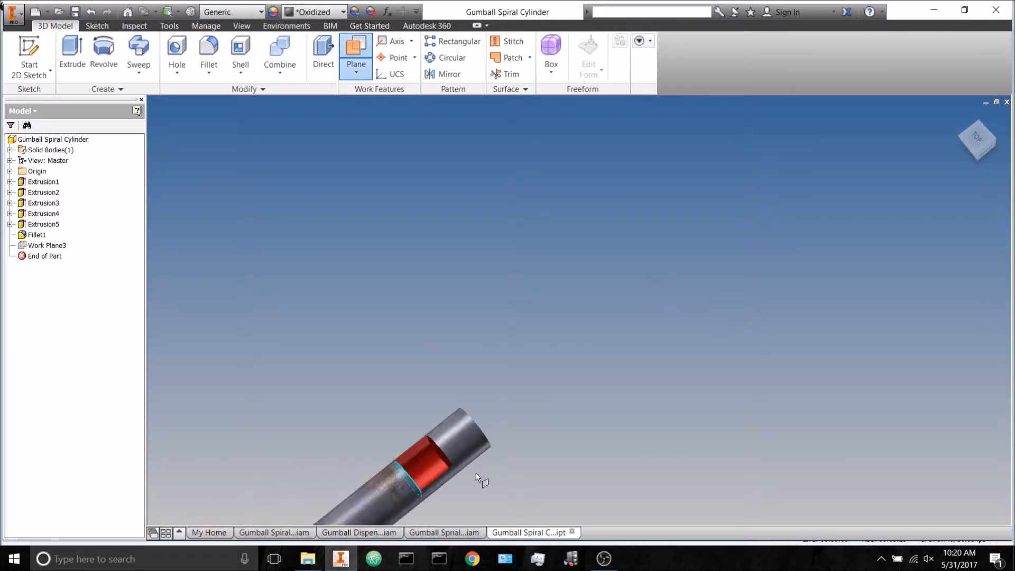
scroll(437, 447, up, 5)
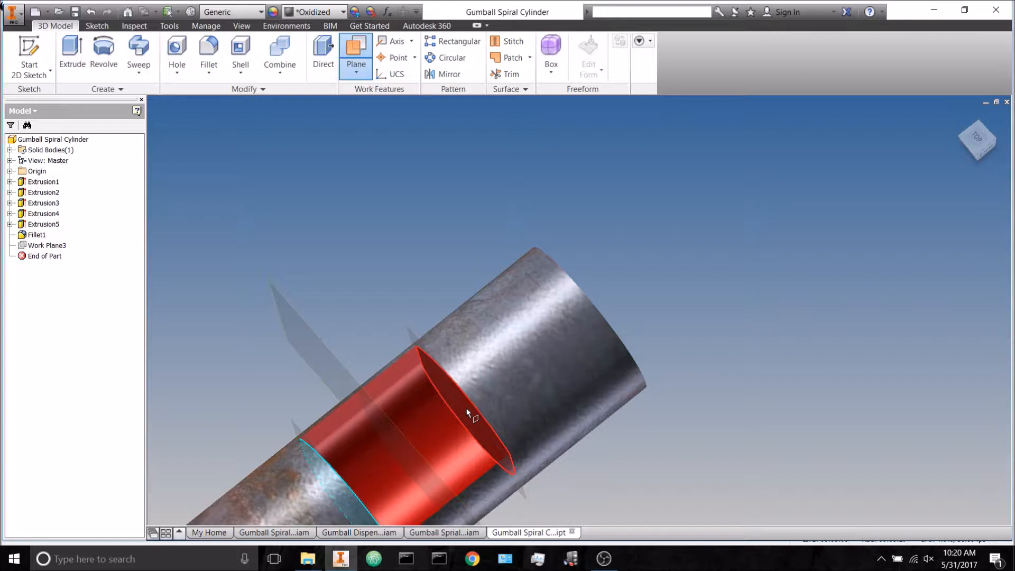
click(468, 412)
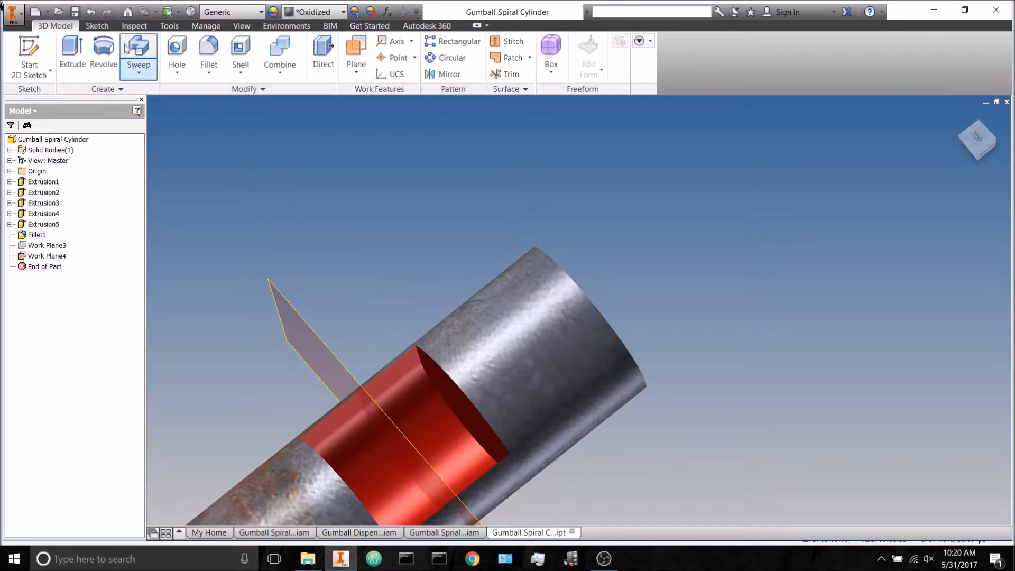
click(1007, 102)
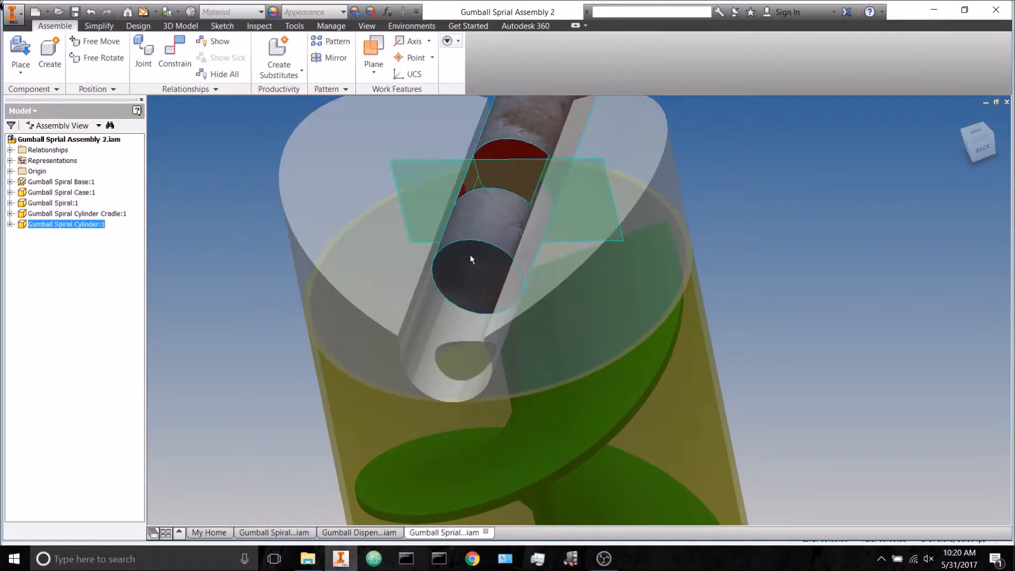
Step: Mate the cylinder's mid-pocket work plane to the axis of the cradle's drop hole with an offset of 0
click(175, 55)
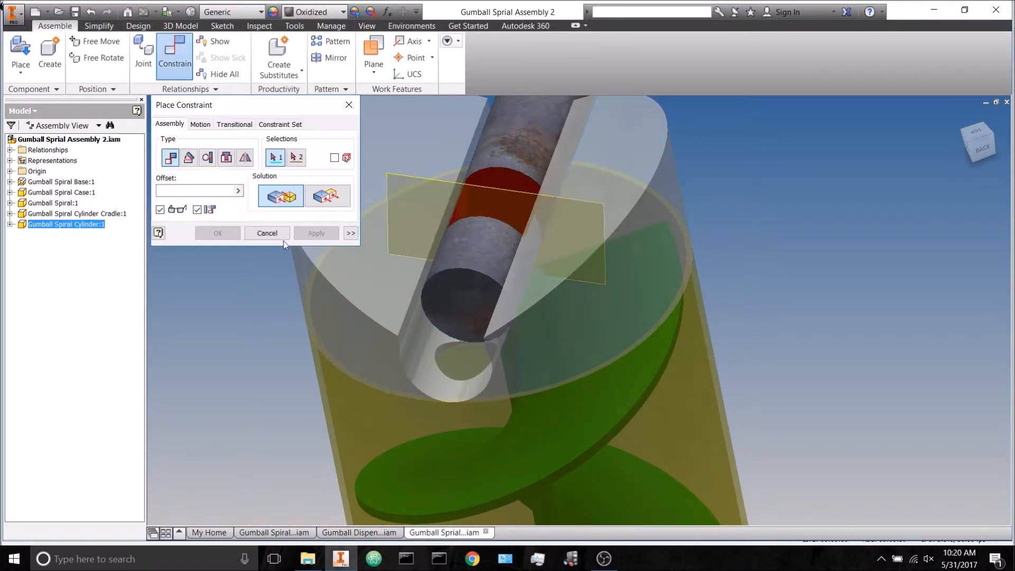
click(510, 189)
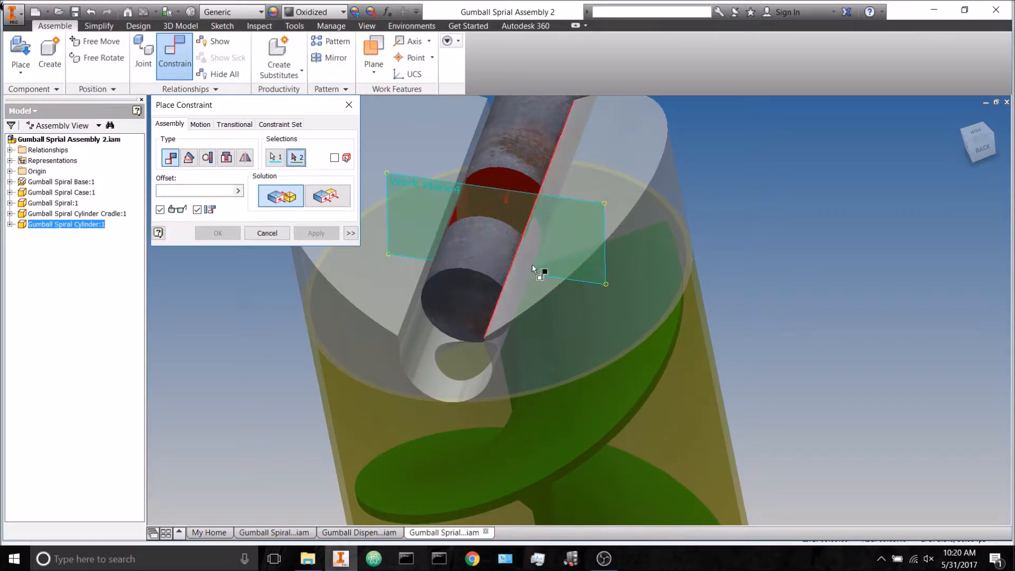
scroll(484, 406, up, 5)
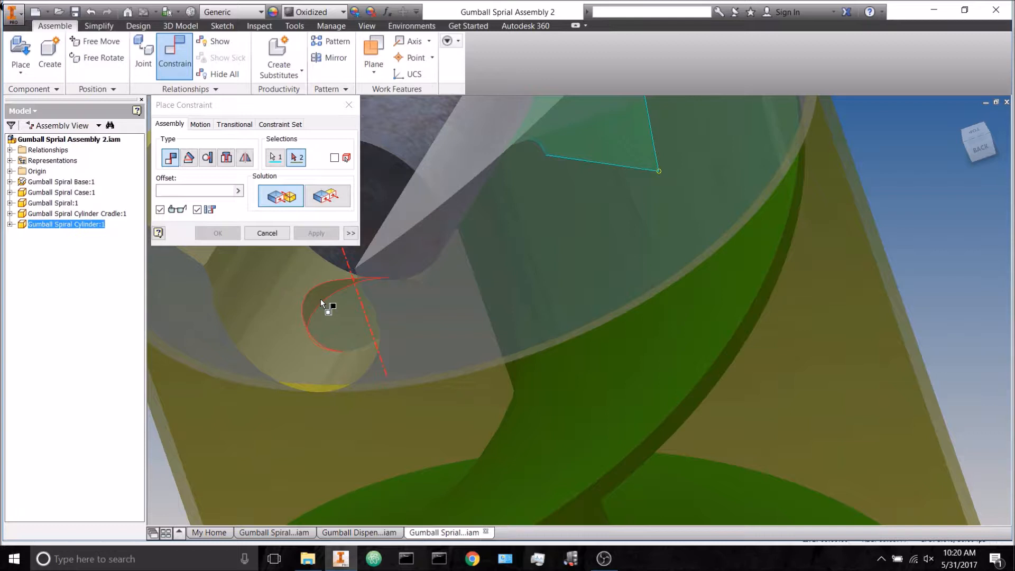
click(311, 301)
scroll(494, 347, down, 5)
click(198, 210)
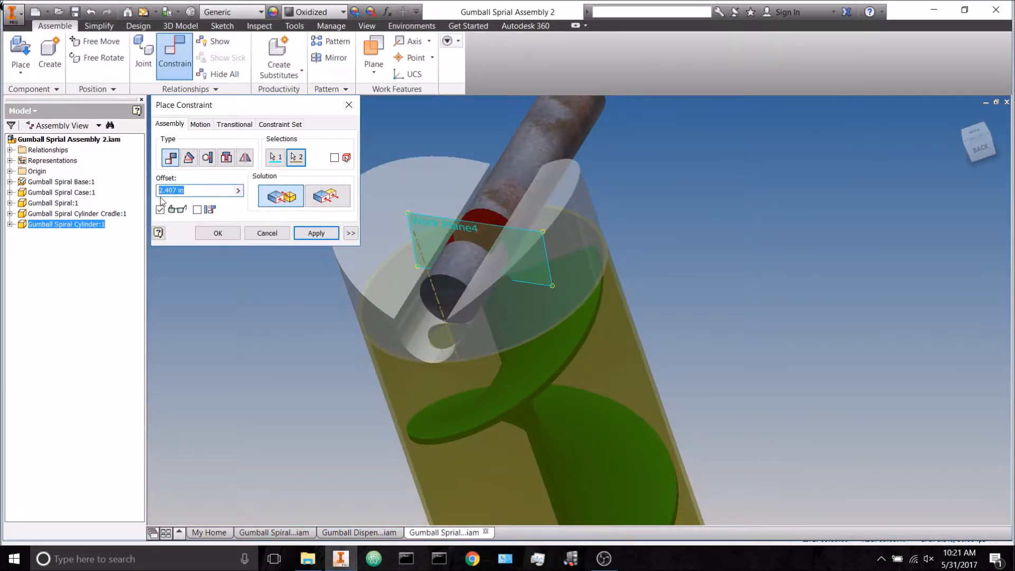
text(0)
click(218, 233)
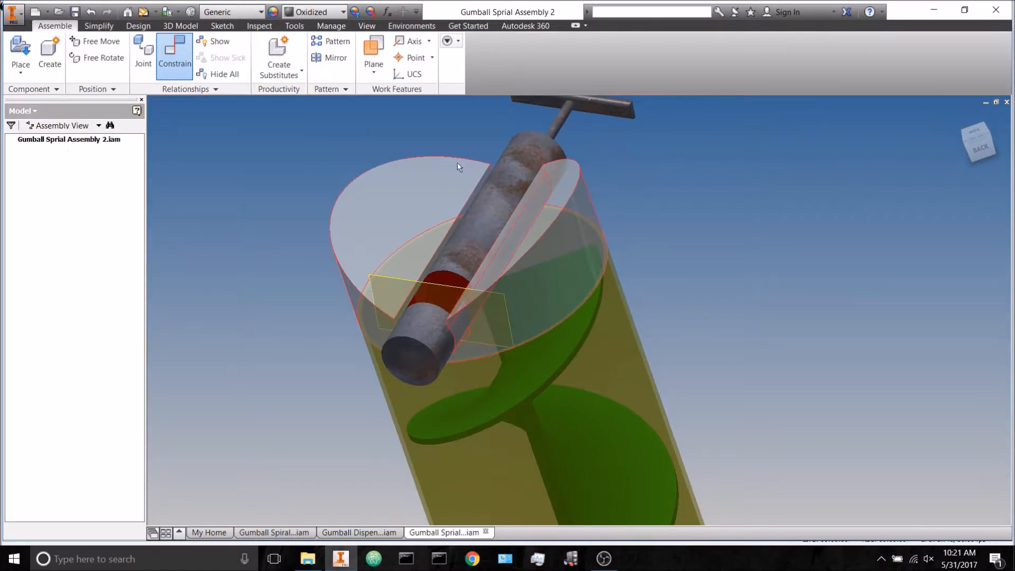
Step: Hide the cylinder's mid-pocket work plane, Work Plane4, in the assembly
shift+middle_drag(559, 214, 536, 206)
click(533, 205)
shift+middle_drag(714, 277, 617, 154)
click(617, 152)
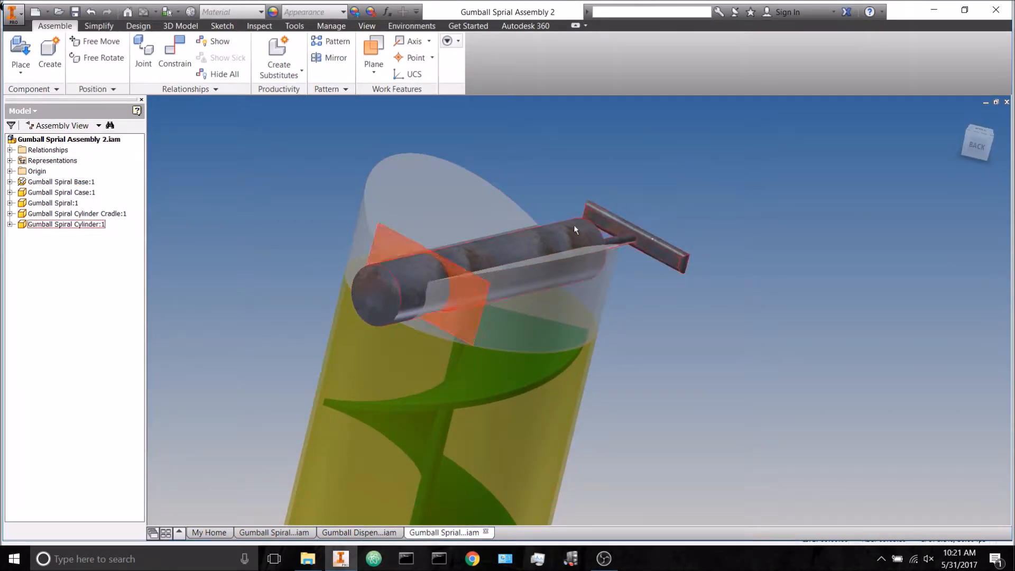
click(10, 224)
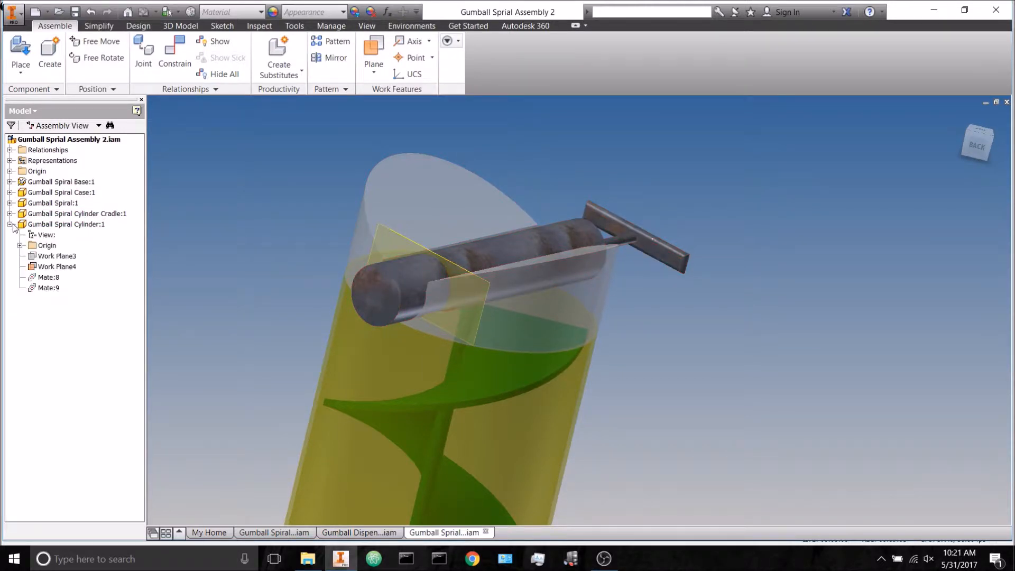
right_click(55, 266)
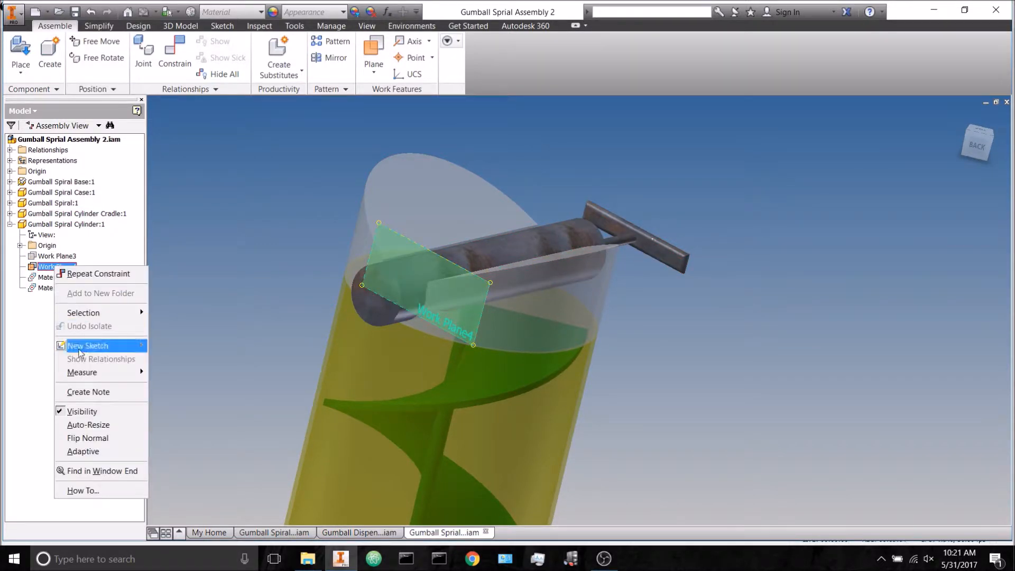
click(77, 412)
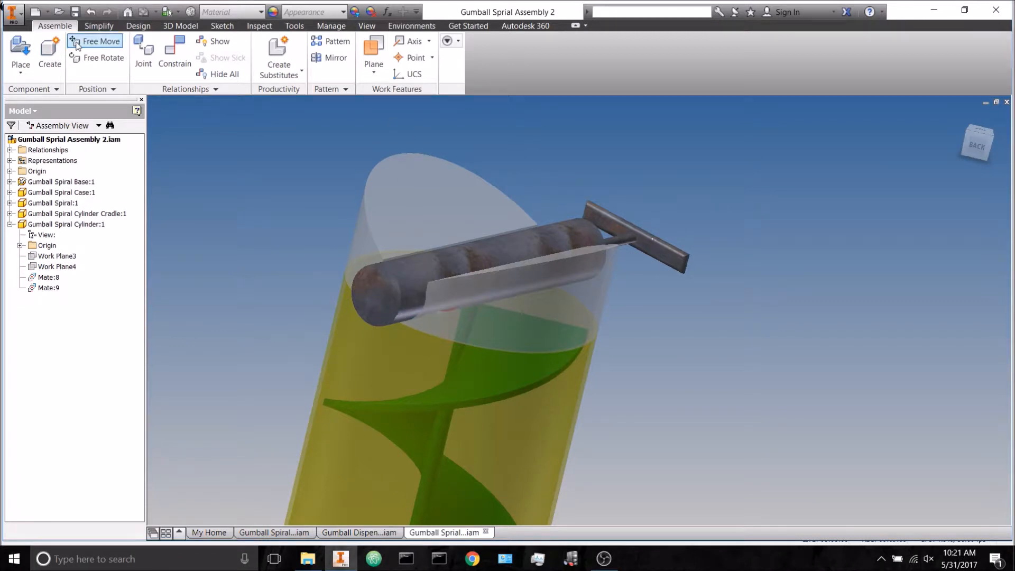
Step: Constrain the cylinder's XZ plane to the assembly's XZ plane with a directed angle of 180 degrees
shift+middle_drag(377, 246, 313, 158)
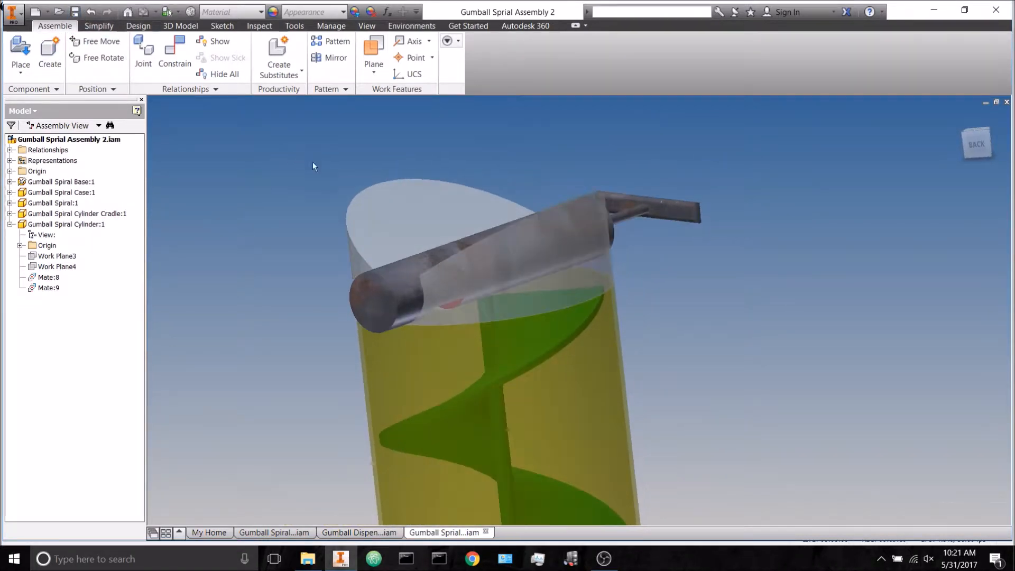
mouse_move(671, 216)
mouse_down()
mouse_move(659, 184)
mouse_move(584, 144)
mouse_move(645, 265)
mouse_move(680, 224)
mouse_move(648, 243)
mouse_move(663, 256)
mouse_move(623, 186)
mouse_move(642, 232)
mouse_move(669, 260)
mouse_move(686, 249)
mouse_move(687, 216)
mouse_up()
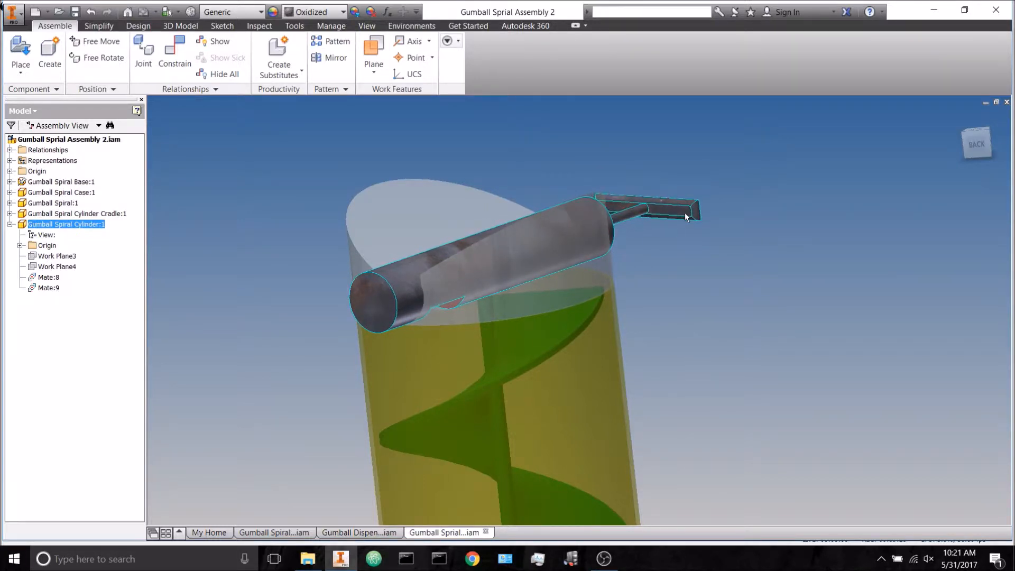
click(20, 246)
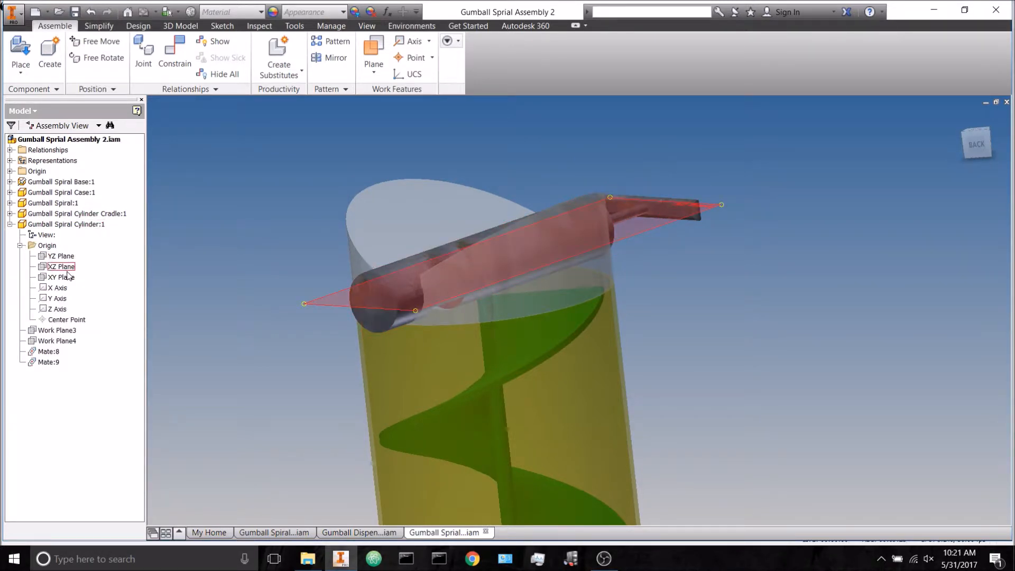
click(67, 268)
click(175, 53)
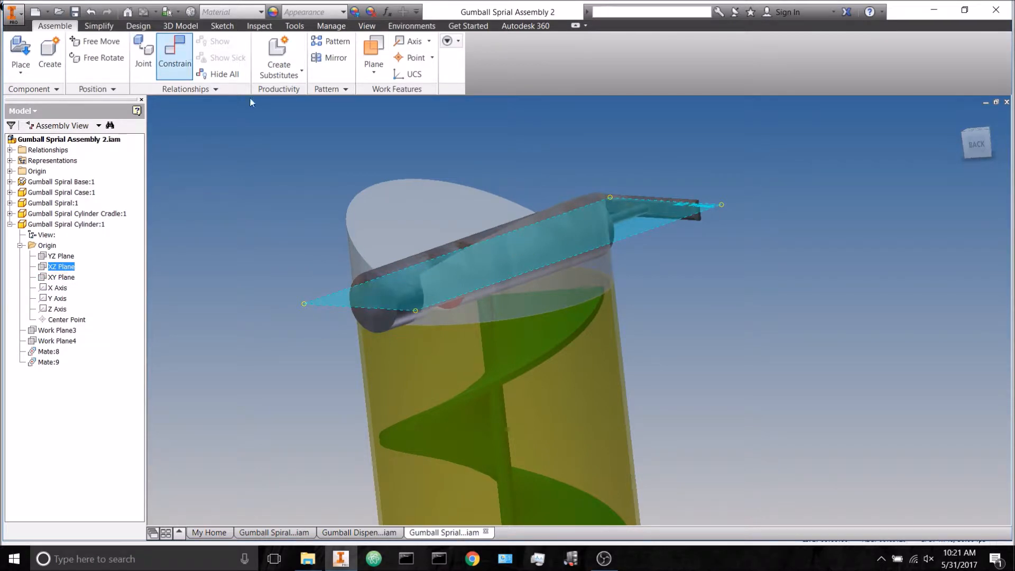
click(189, 157)
click(262, 201)
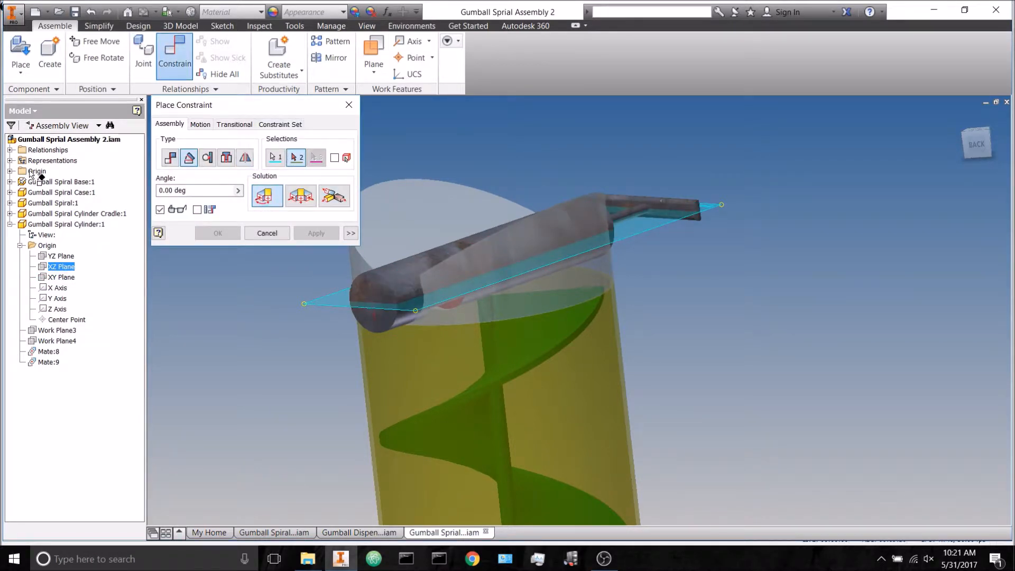
click(9, 171)
scroll(284, 356, up, 3)
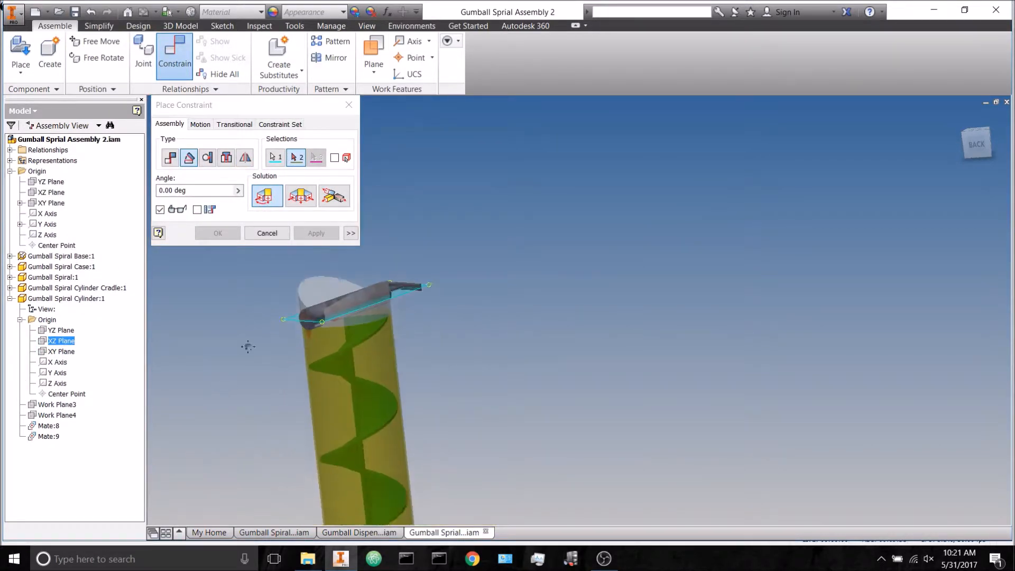
middle_drag(284, 355, 385, 207)
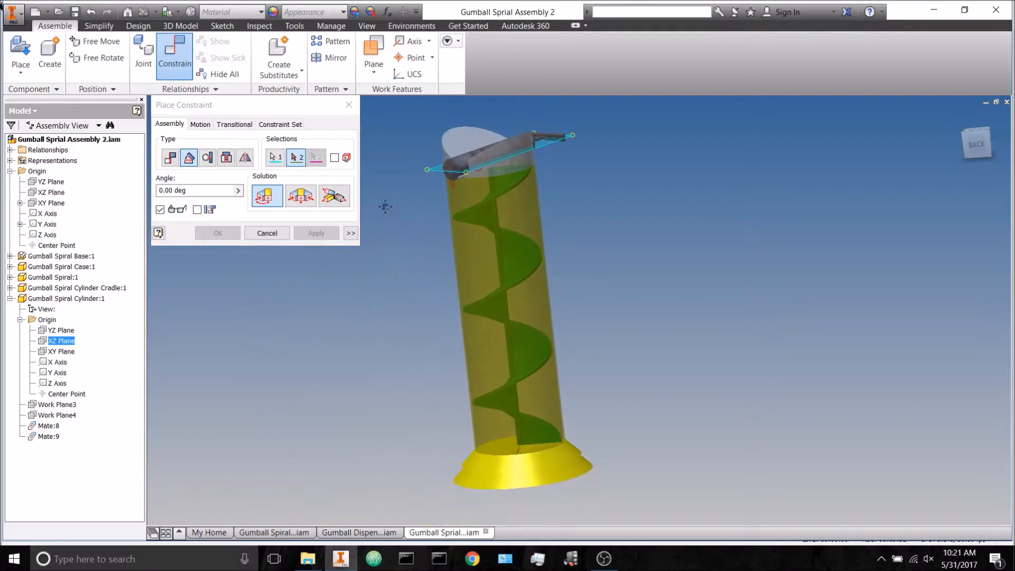
click(44, 195)
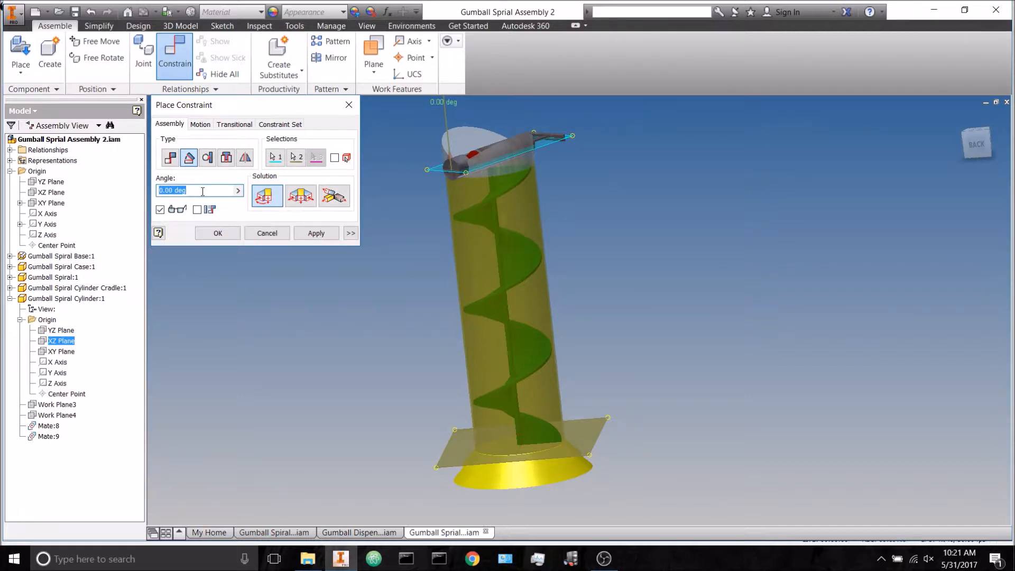
text(80)
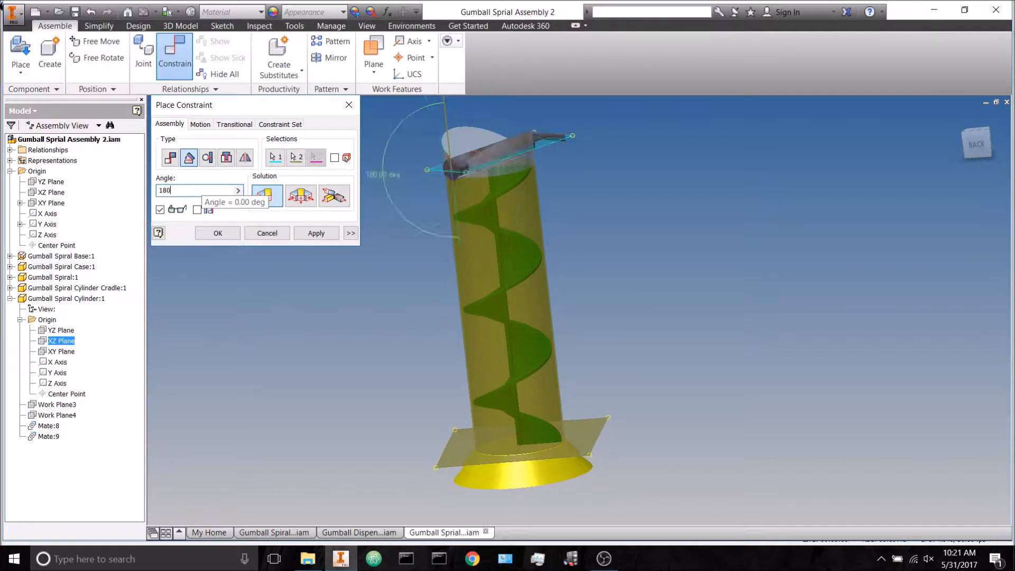
click(218, 233)
Step: Enter the Inventor Studio environment and activate an animation with its timeline
scroll(475, 141, down, 5)
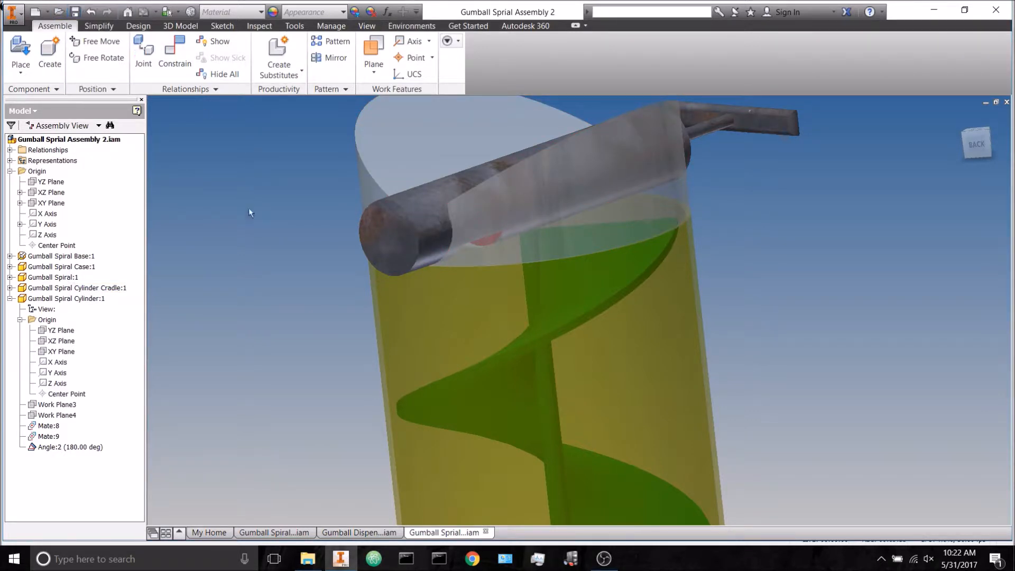
click(412, 25)
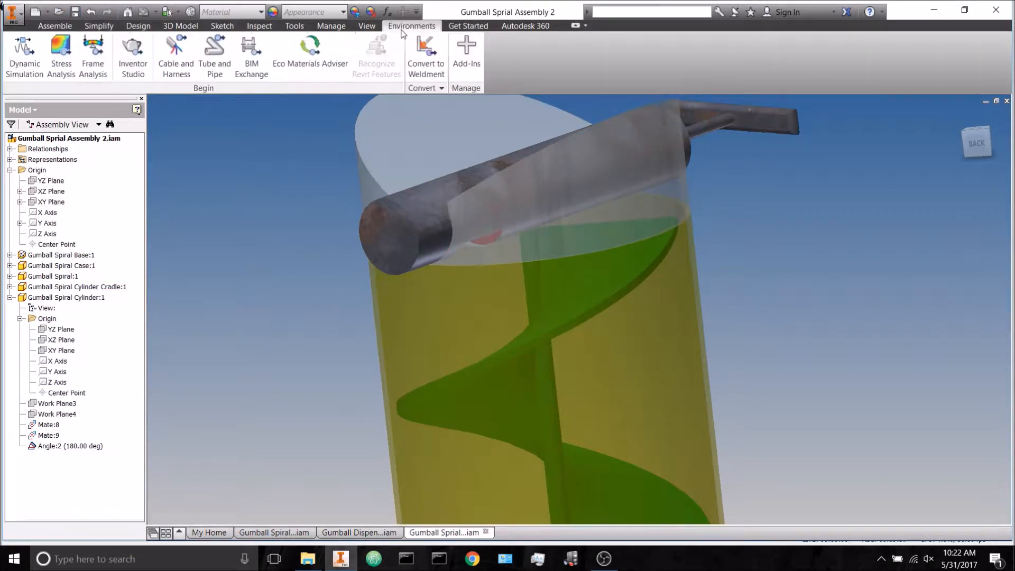
click(133, 53)
click(269, 53)
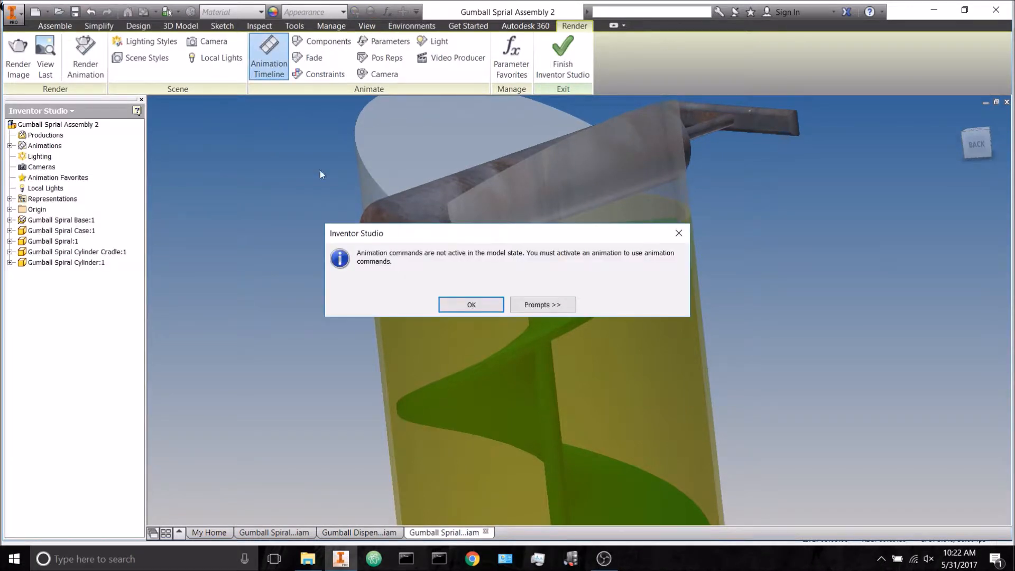
click(476, 305)
middle_drag(435, 380, 434, 269)
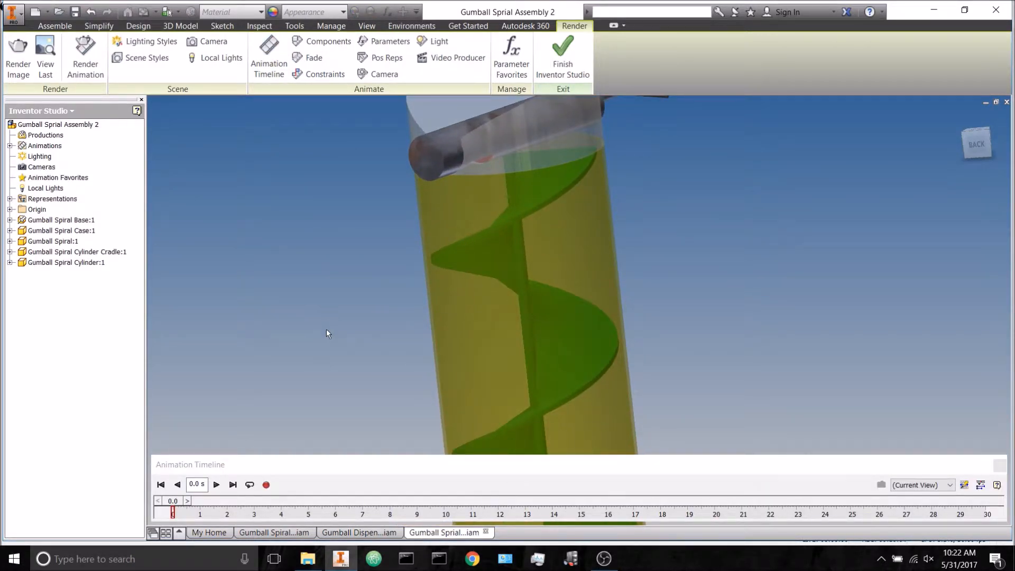
Step: Animate the cylinder's angle constraint from 180 to 360 degrees, ending at 1 second, and exit Inventor Studio
click(10, 263)
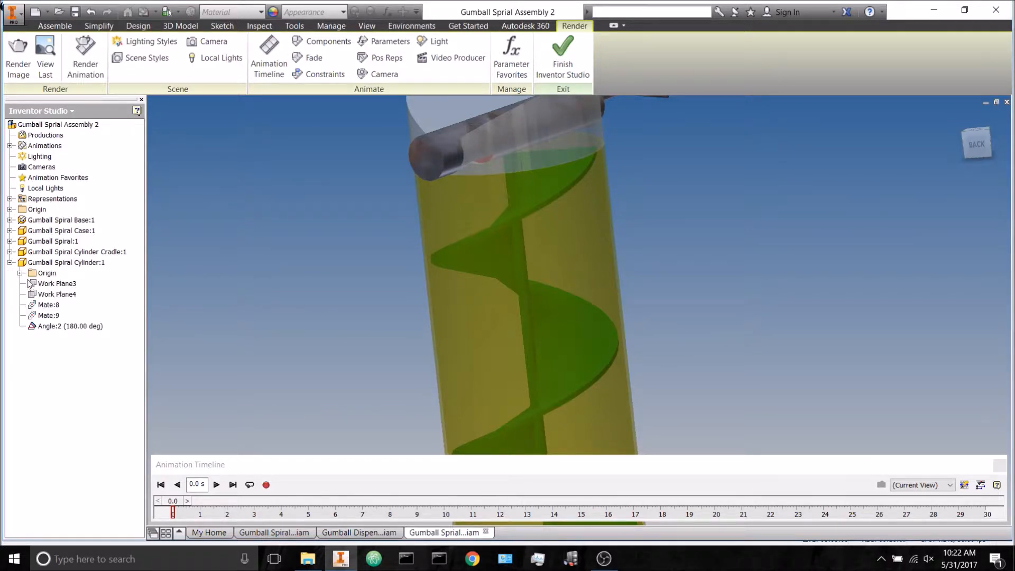
right_click(62, 329)
click(84, 358)
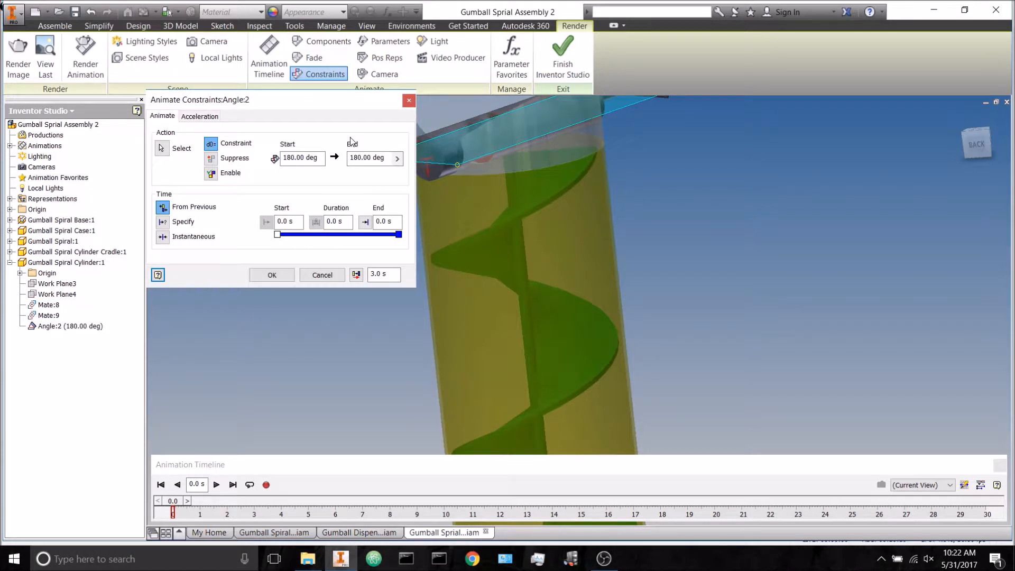
drag(385, 157, 363, 157)
text(360)
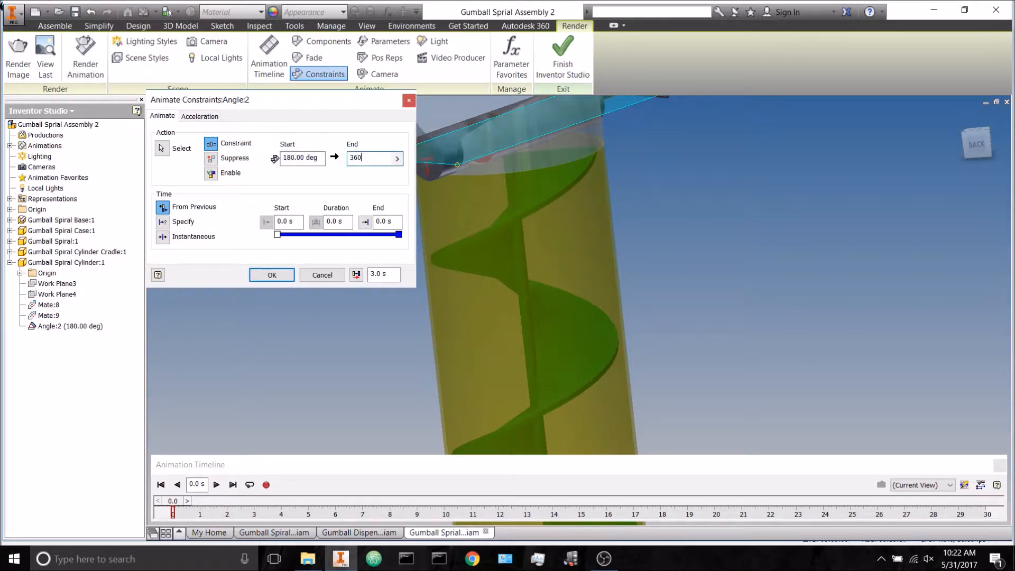
click(385, 222)
text(1)
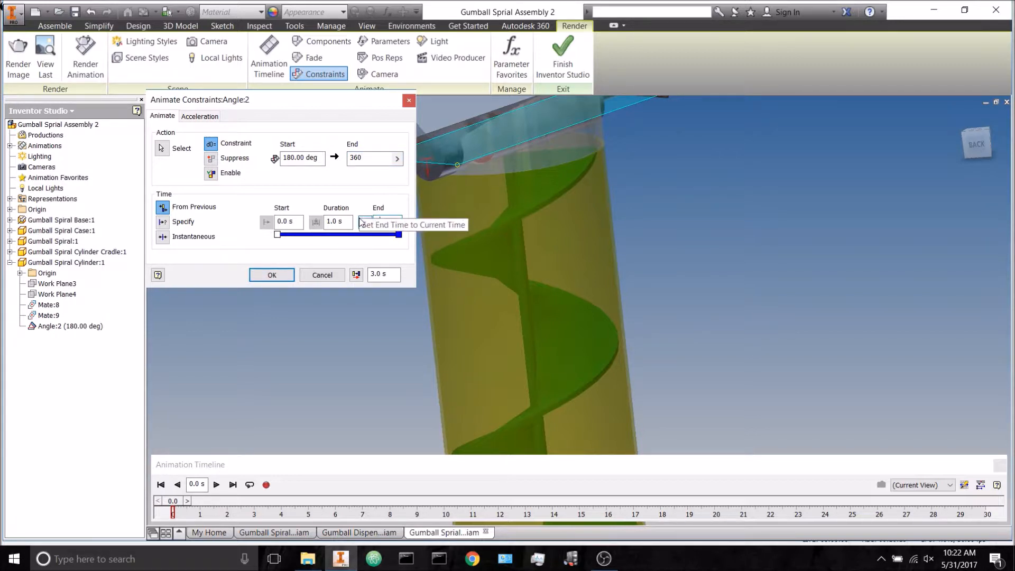
click(272, 275)
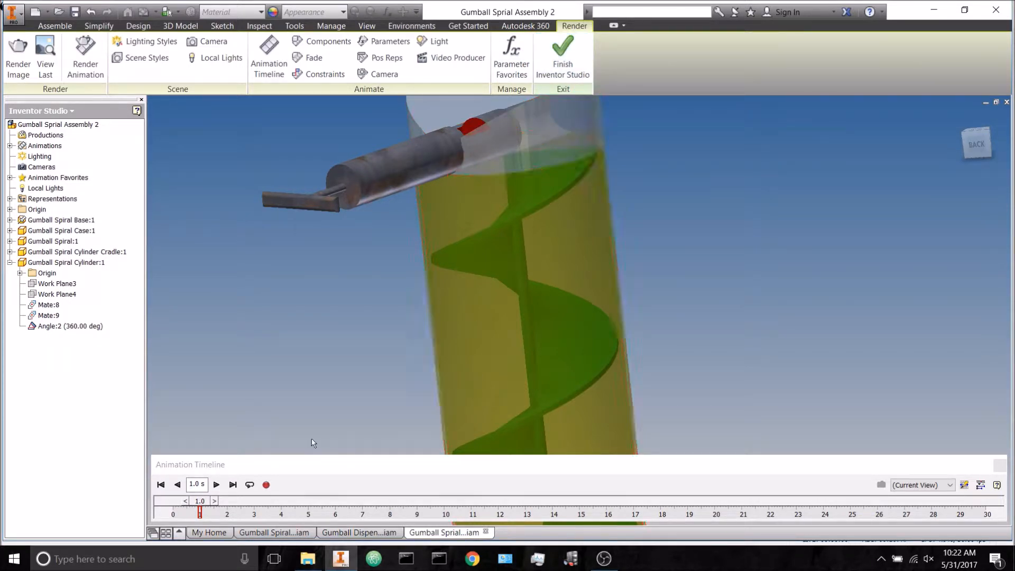
click(579, 65)
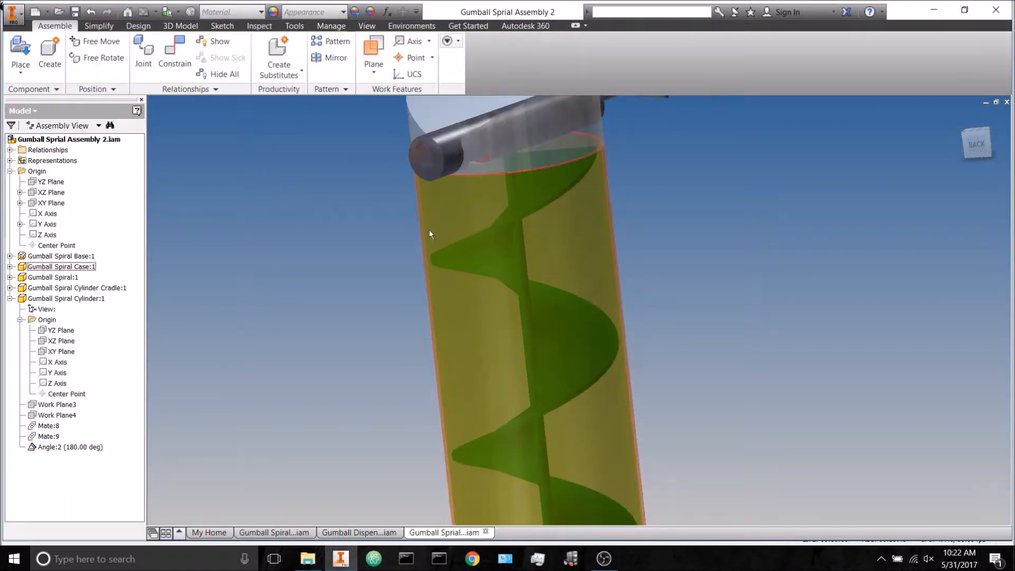
Step: Try to constrain the cylinder's end face to the assembly's XY plane with a directed angle, using the predicted offset and orientation
click(175, 51)
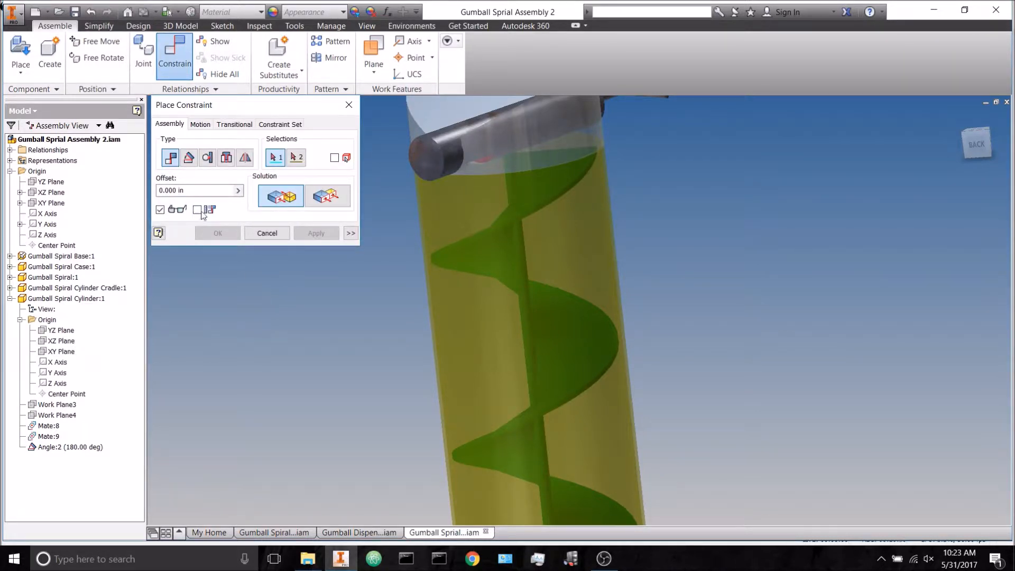
click(198, 210)
click(330, 200)
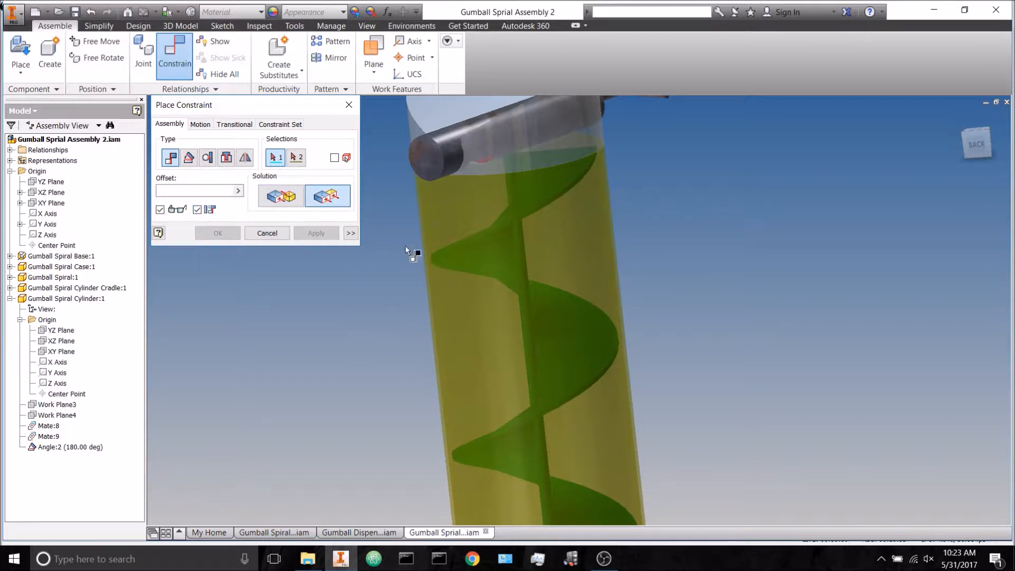
click(433, 160)
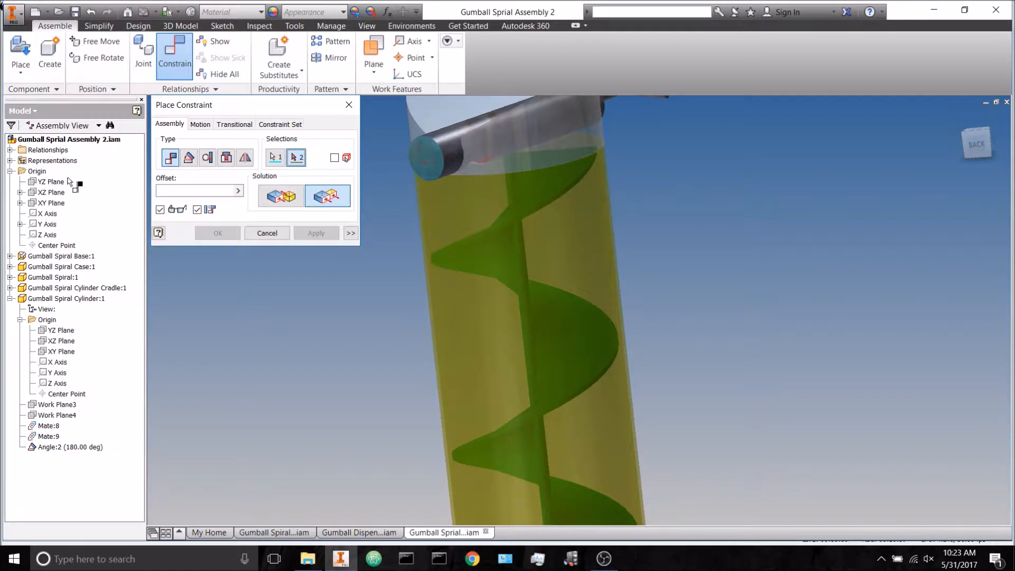
scroll(494, 374, down, 3)
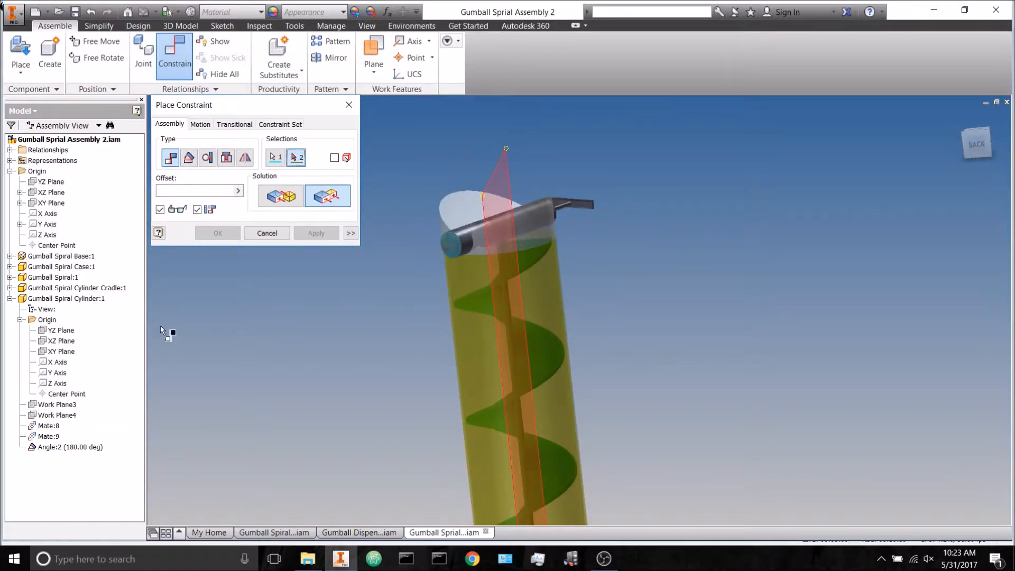
click(53, 203)
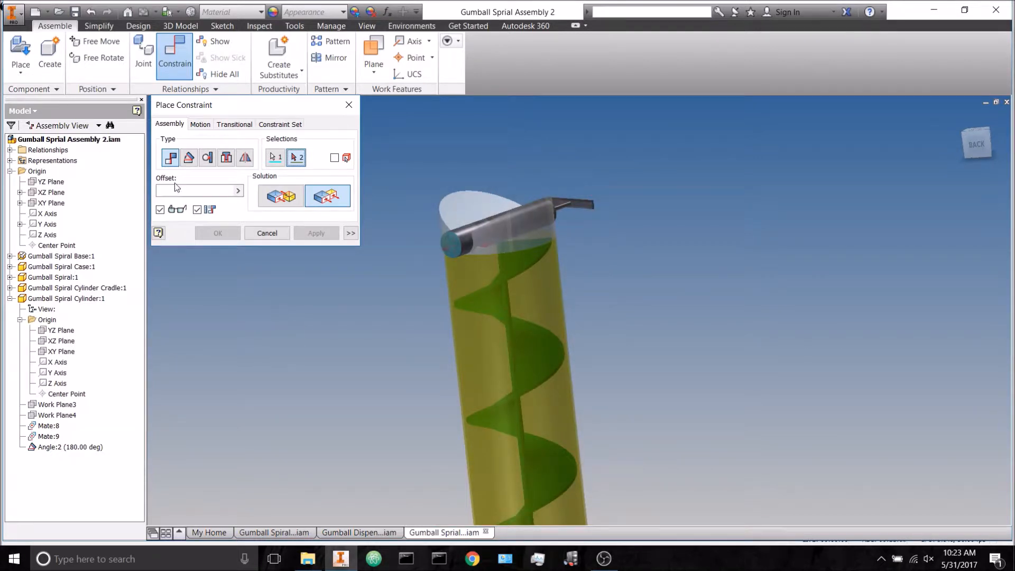
click(193, 164)
click(266, 197)
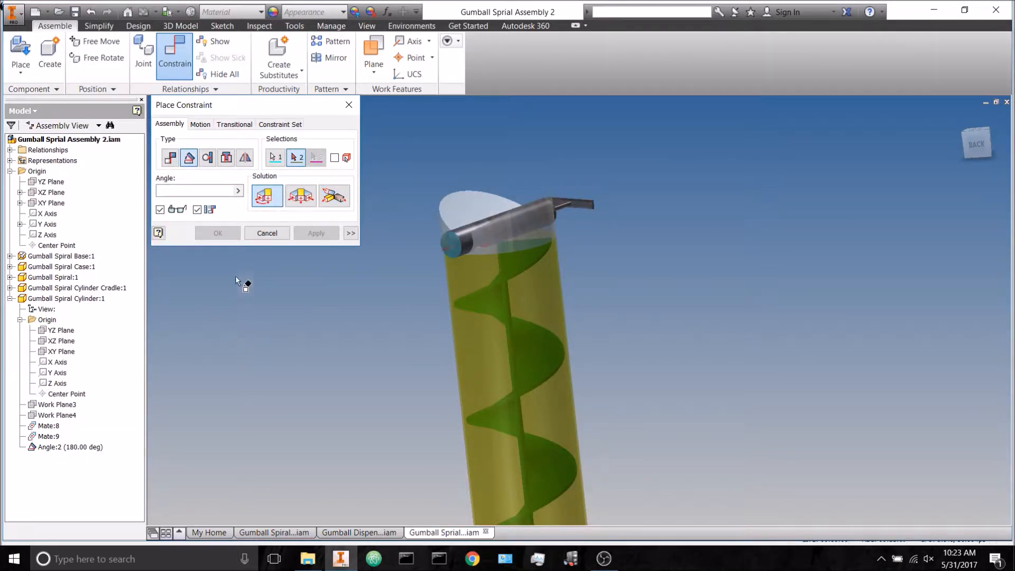
click(53, 204)
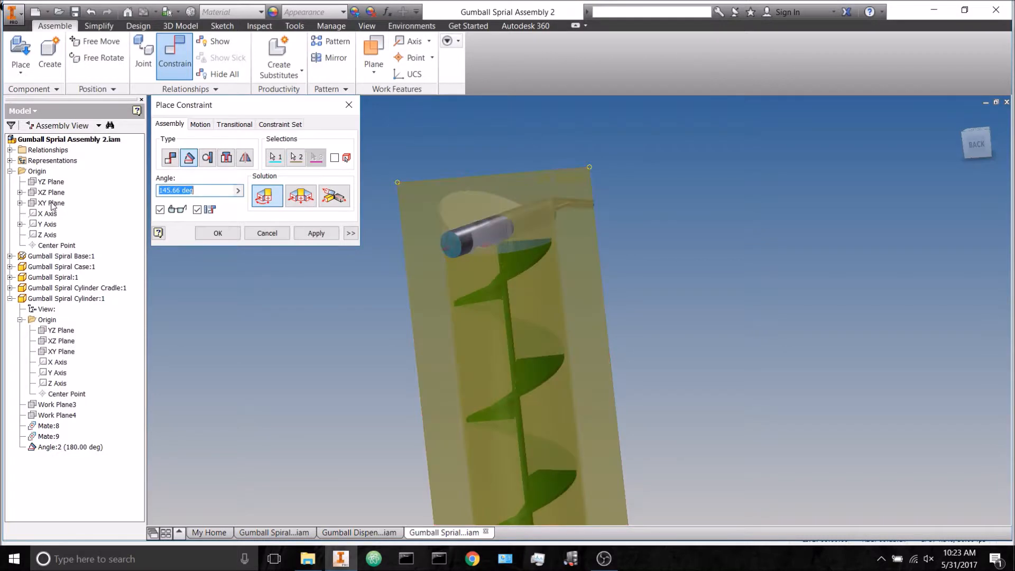
click(217, 234)
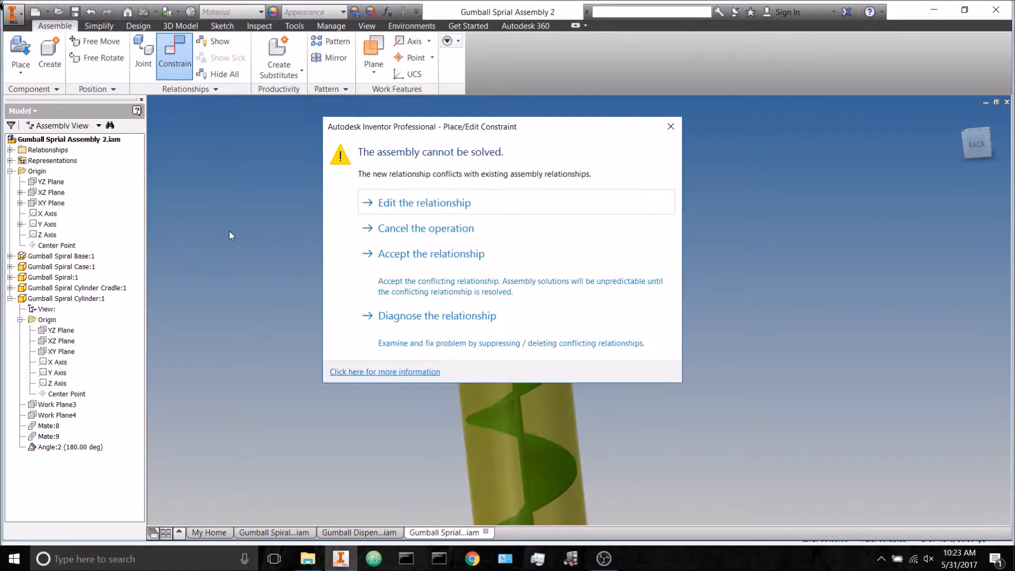
Step: Try the directed angle constraint with the assembly's YZ plane as the second selection, and abandon the constraint
click(434, 204)
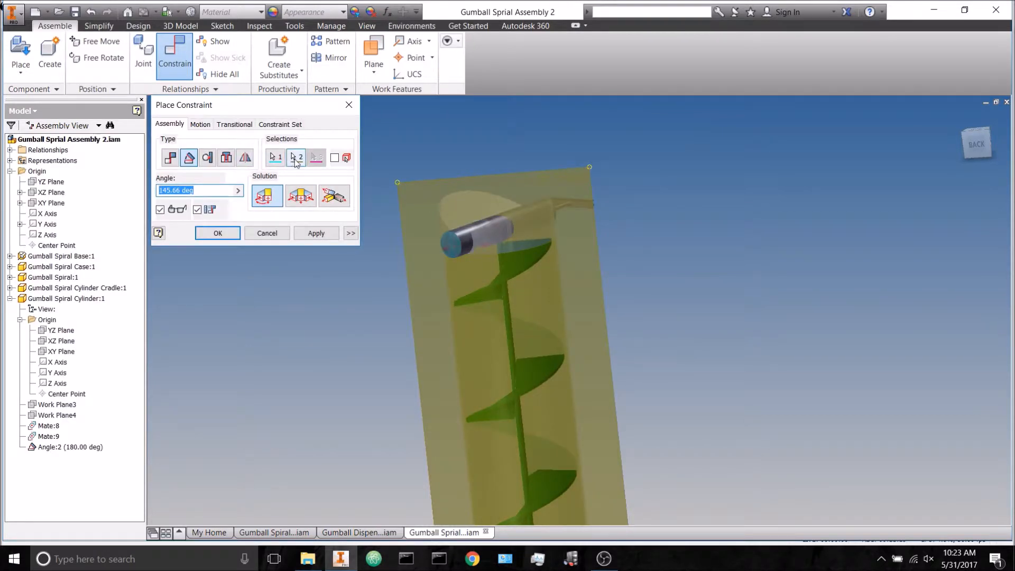
click(295, 160)
click(53, 181)
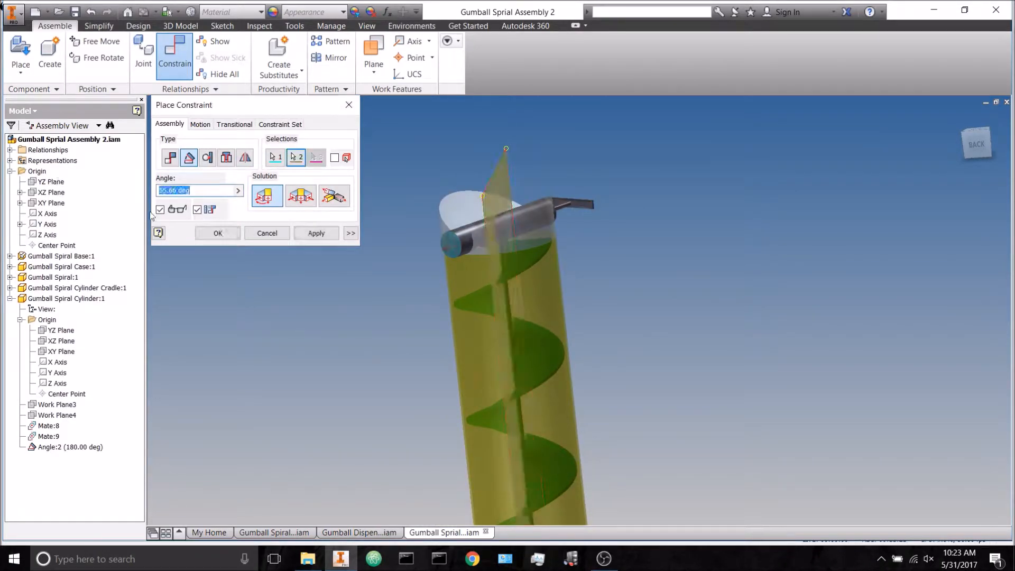
click(206, 234)
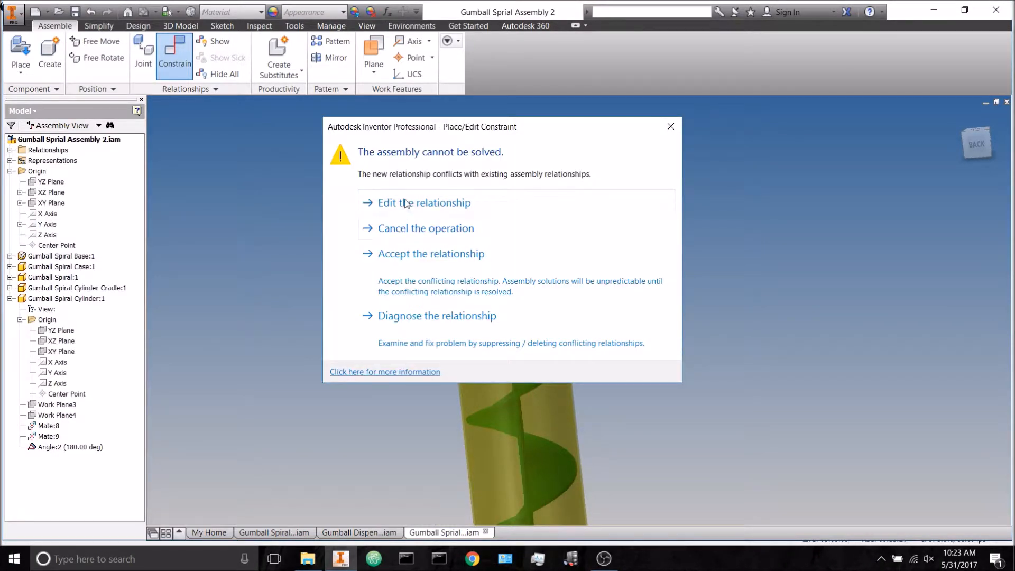
click(375, 201)
click(348, 107)
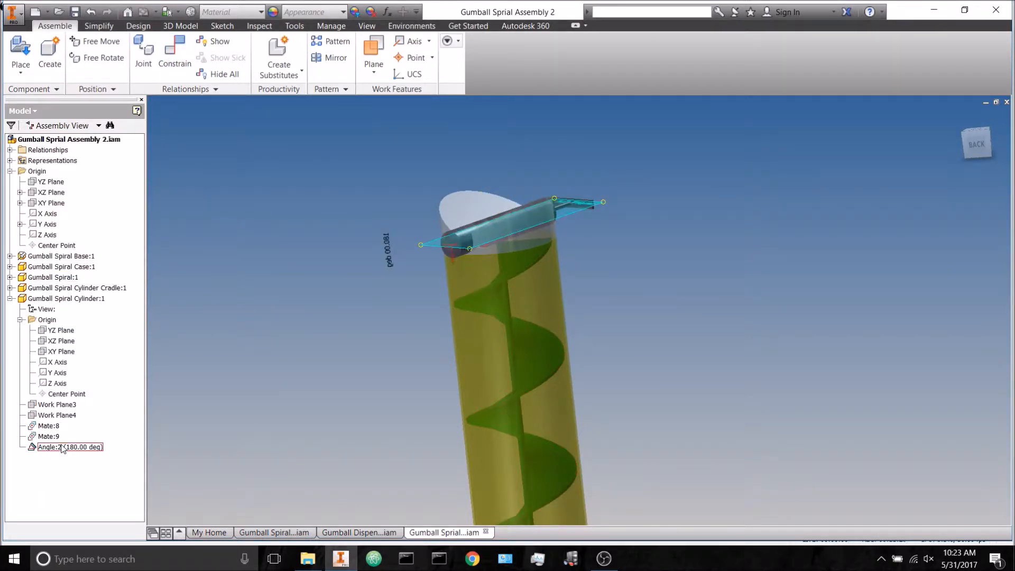
Step: Delete the angle constraint Angle:1 from the Gumball Spiral Cylinder Cradle
click(56, 426)
click(224, 310)
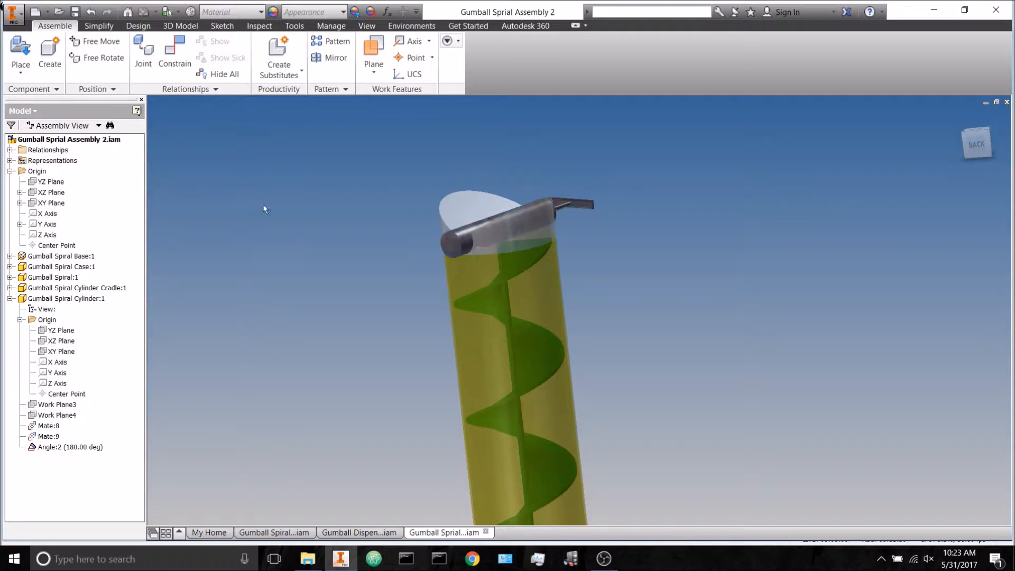
click(10, 298)
click(9, 288)
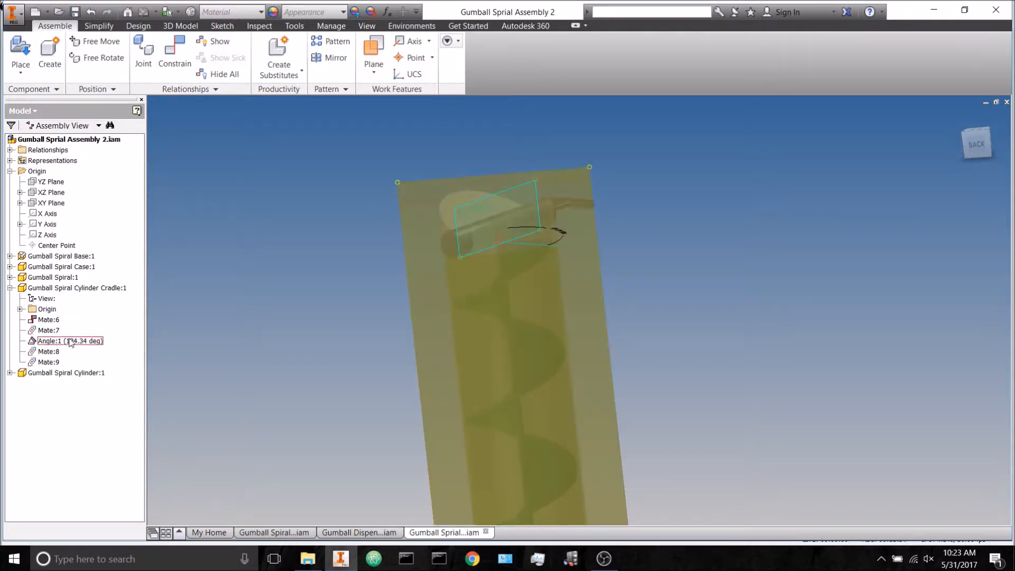
right_click(71, 343)
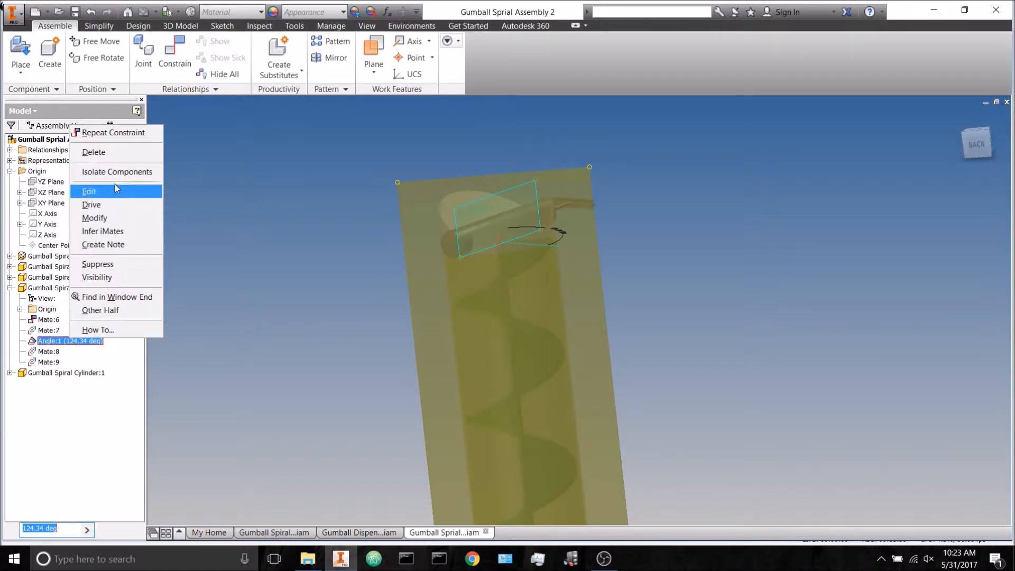
click(118, 153)
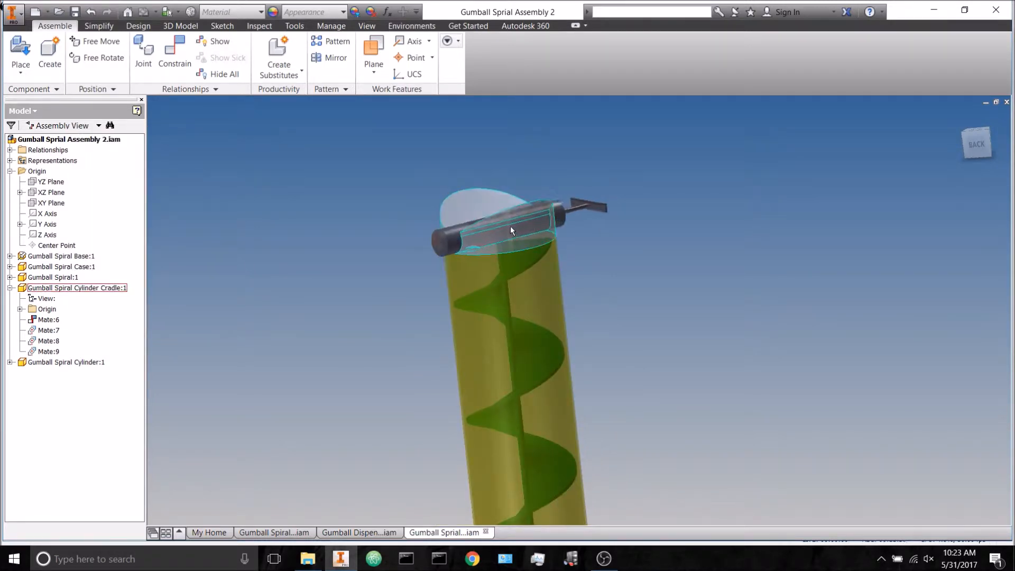
Step: Constrain the cylinder's end face to the assembly's YZ plane with a directed angle of 0 degrees
shift+middle_drag(297, 299, 338, 310)
click(176, 53)
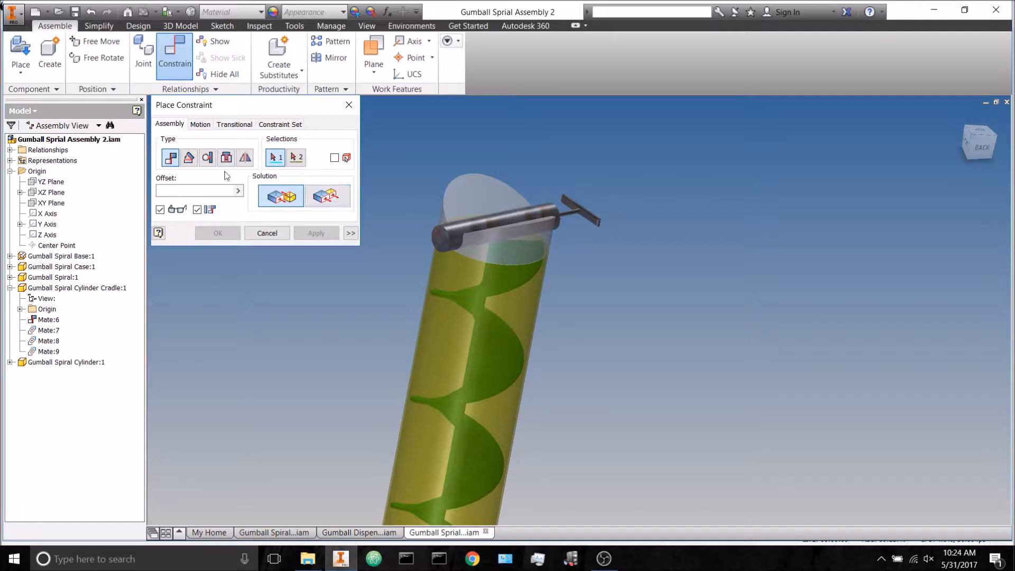
click(337, 198)
click(439, 239)
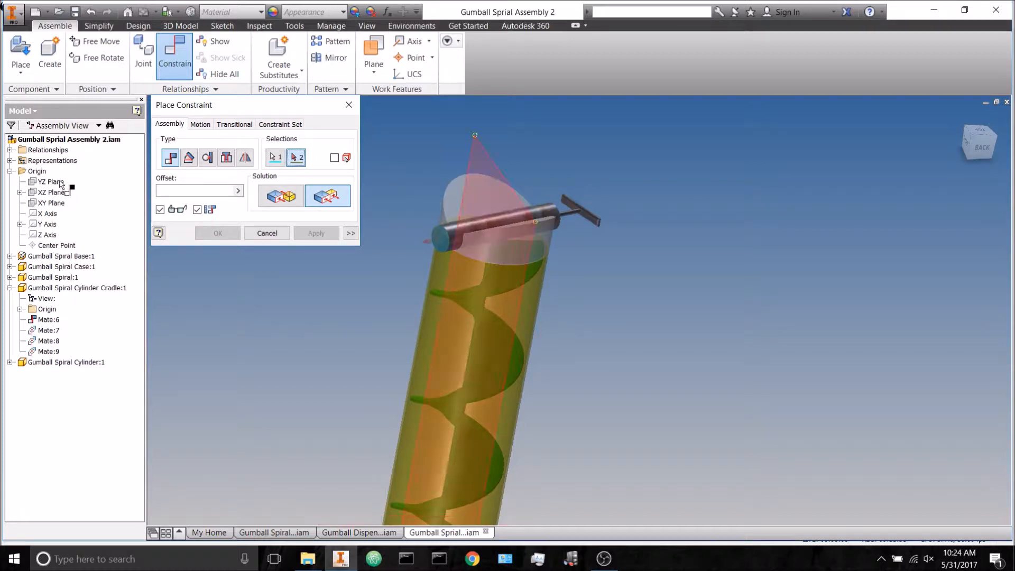
click(42, 182)
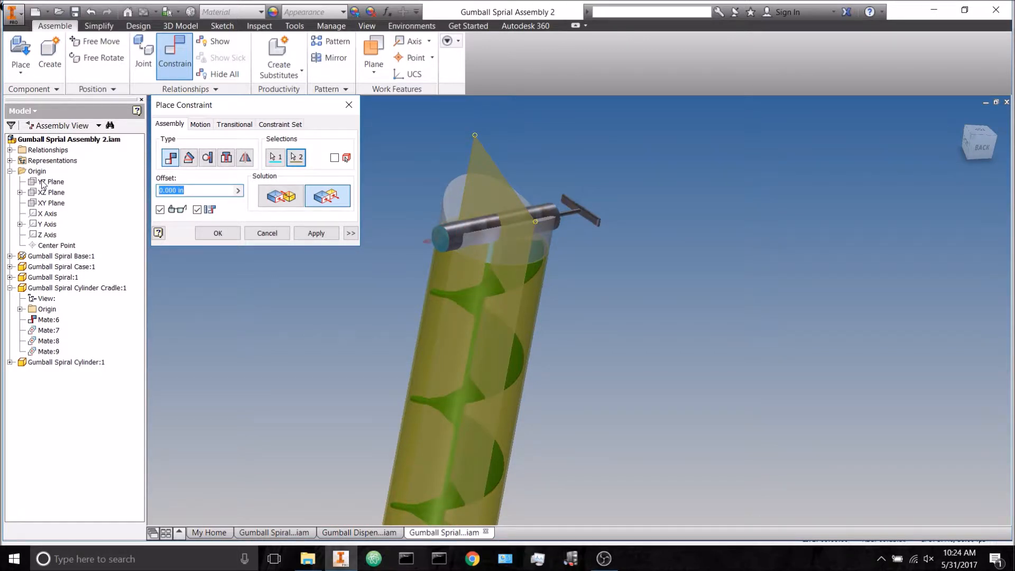
click(189, 157)
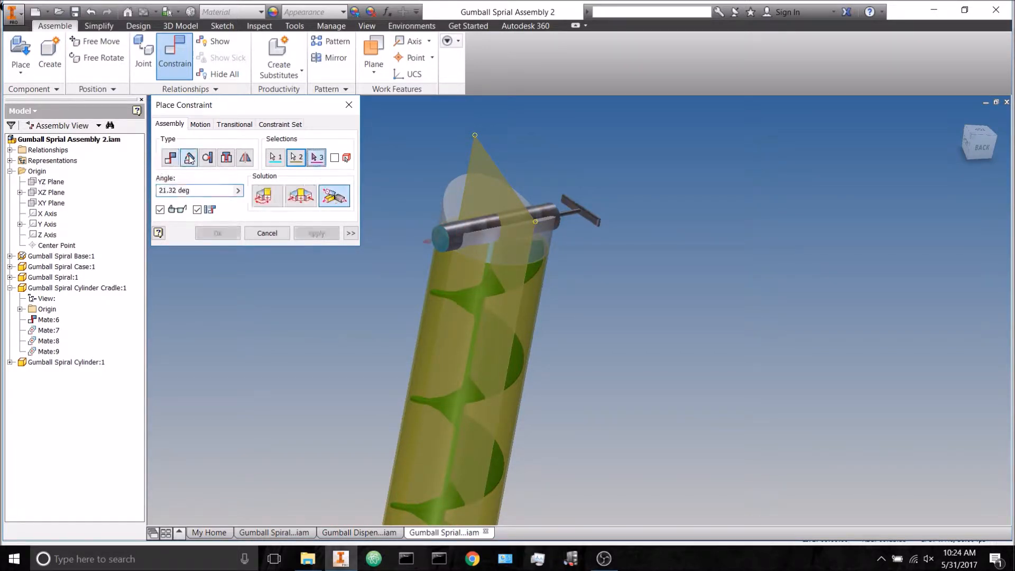
click(267, 196)
text(0)
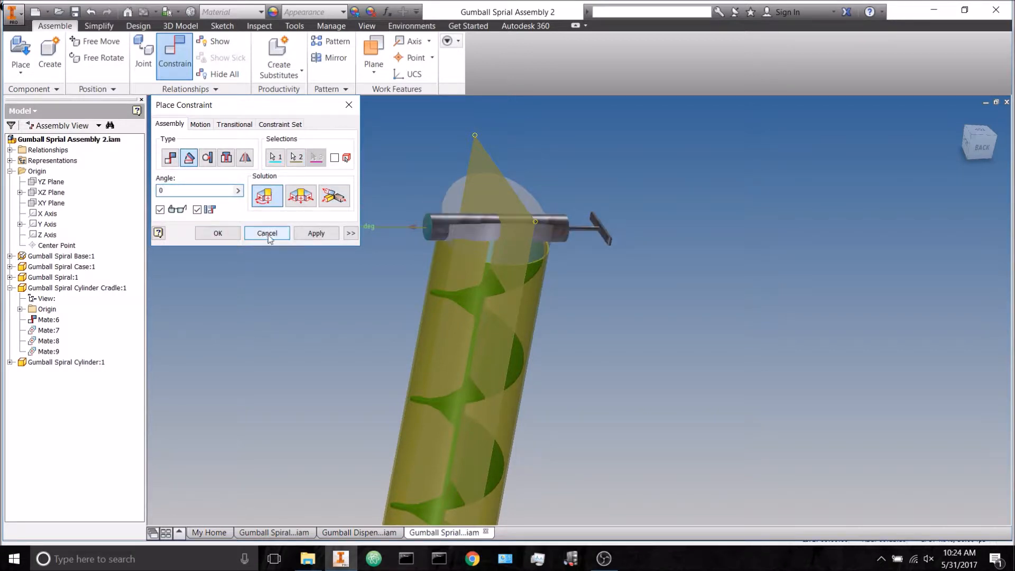
click(311, 236)
Step: Add a flush constraint between the cylinder's end face and the assembly's YZ plane at -3.988 in, accepting the conflicting relationship
click(170, 157)
click(327, 199)
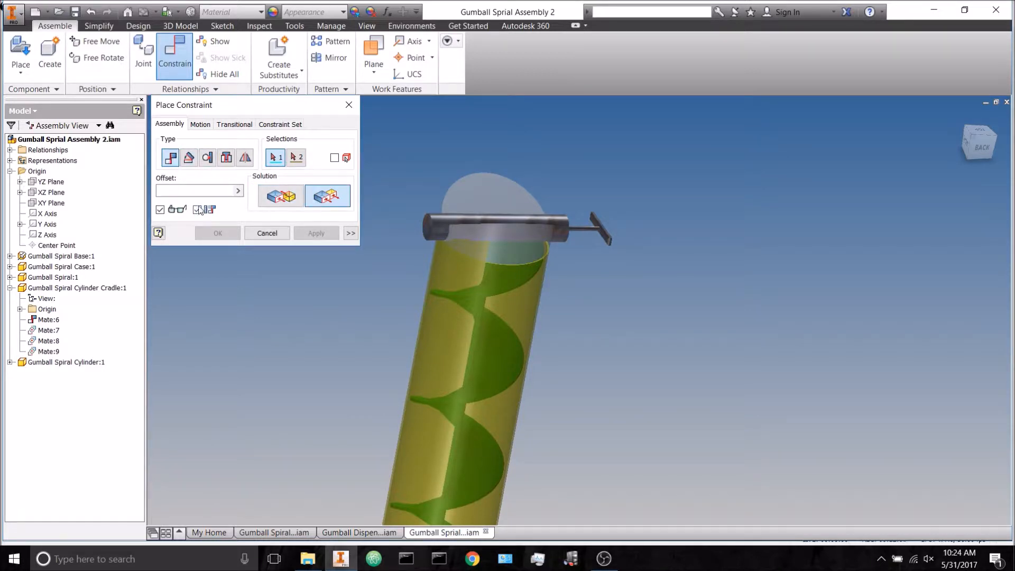
click(431, 229)
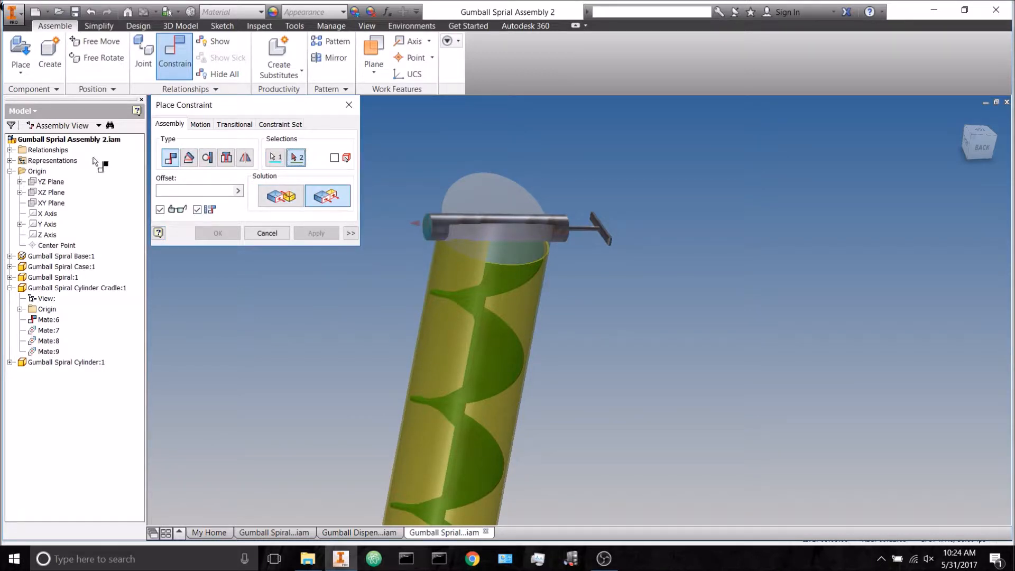
click(53, 183)
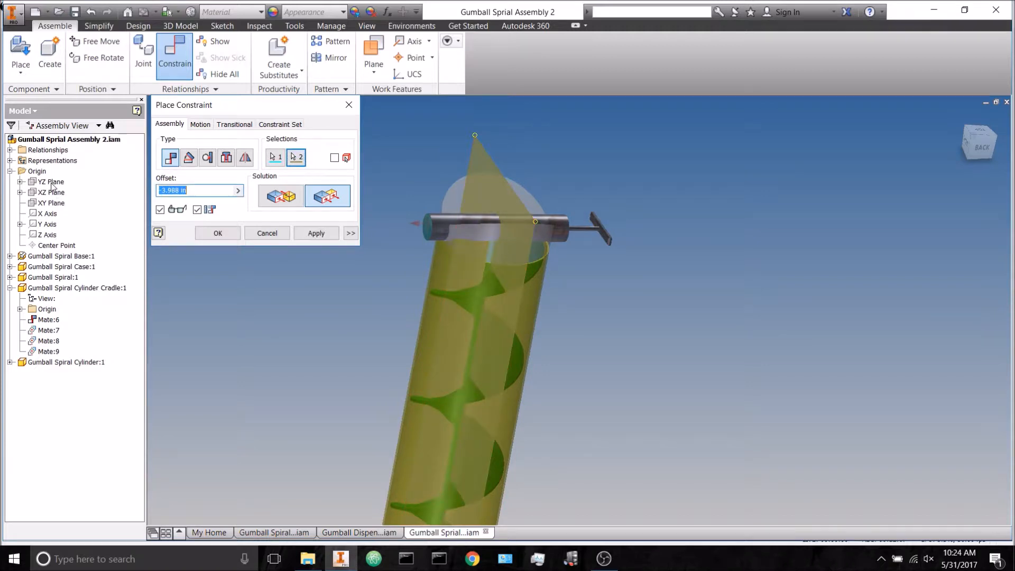
click(234, 236)
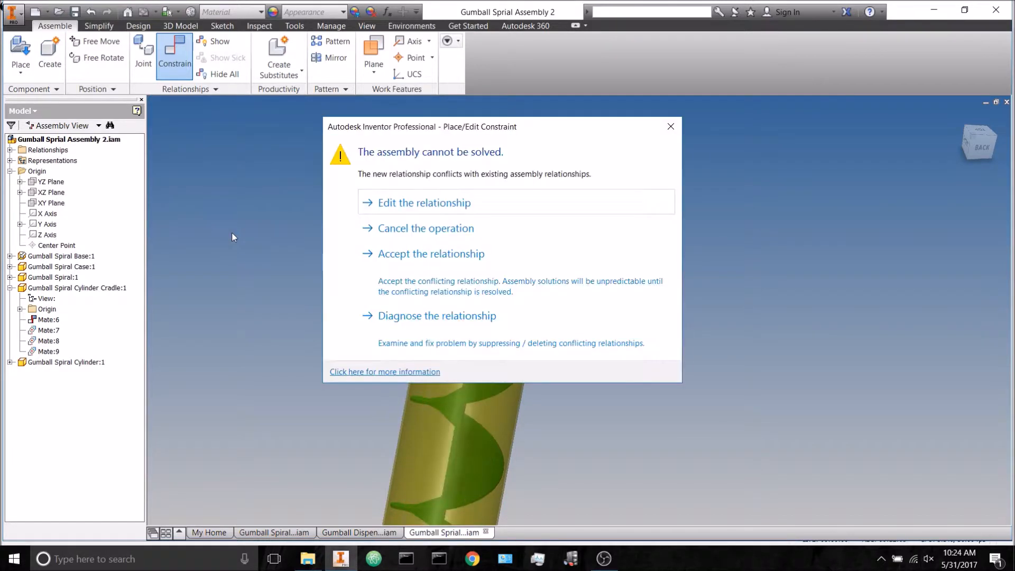
click(418, 253)
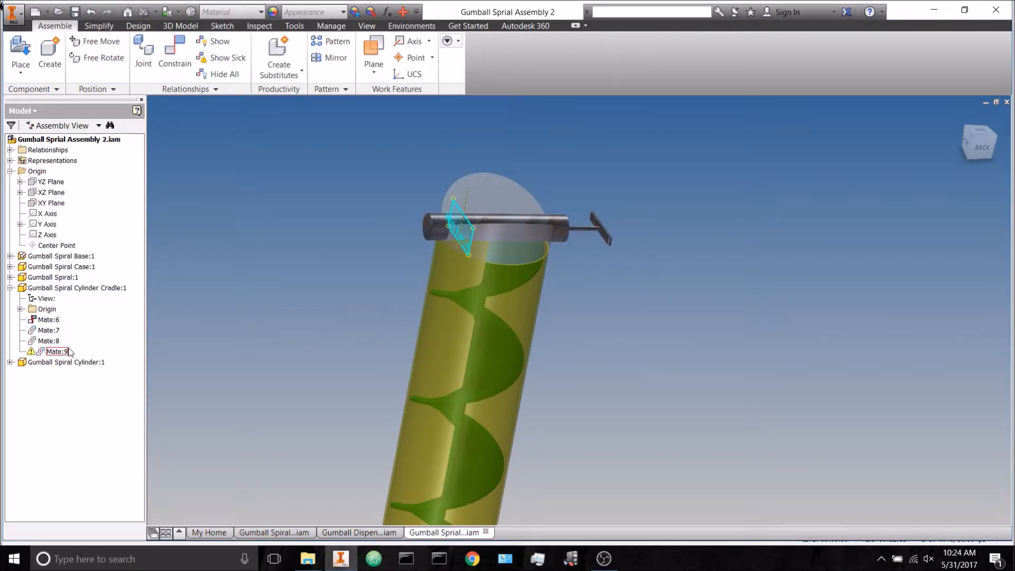
Step: Delete the conflicting constraint Mate:9 from the assembly's relationships
click(11, 150)
click(57, 245)
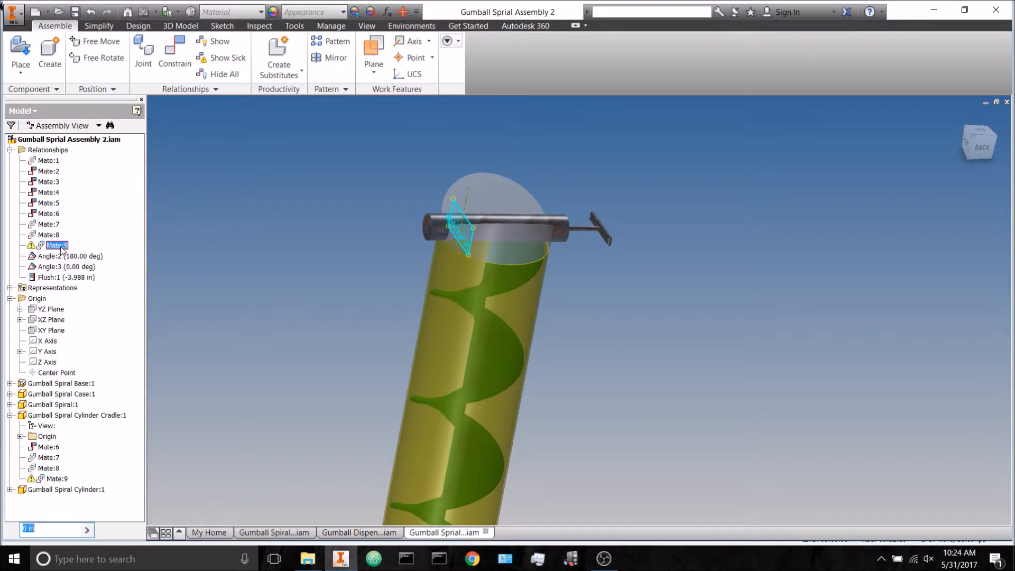
right_click(59, 246)
click(86, 274)
click(555, 227)
click(310, 204)
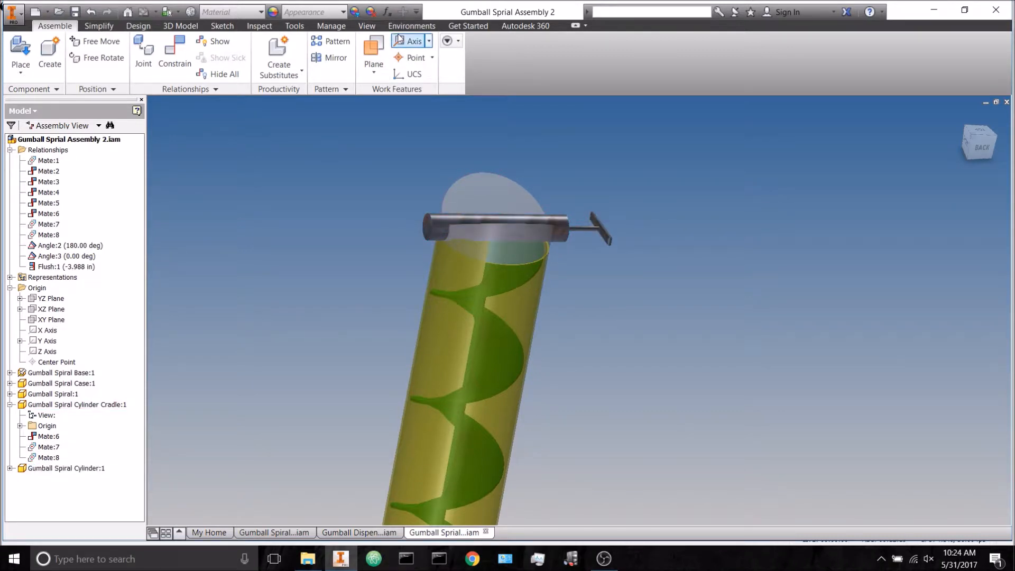
Step: Enter the Inventor Studio environment and show the animation timeline
click(412, 26)
click(133, 58)
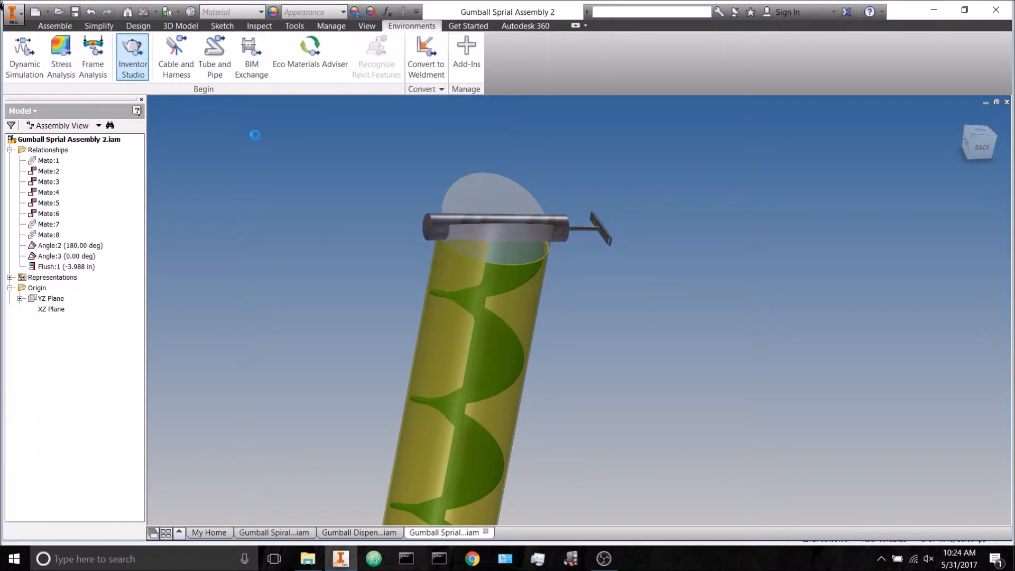
click(269, 71)
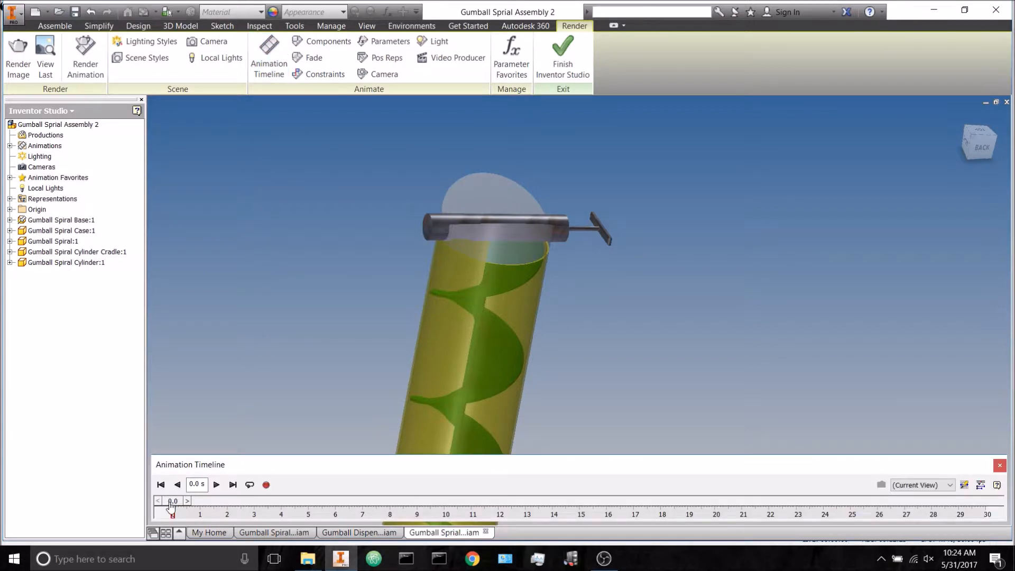
Step: Expand the timeline's action editor, preview the animation at 1.4 s, and expand the cylinder's entry to show its angle action
mouse_move(173, 504)
mouse_down()
mouse_move(230, 505)
mouse_move(169, 504)
mouse_move(178, 500)
mouse_up()
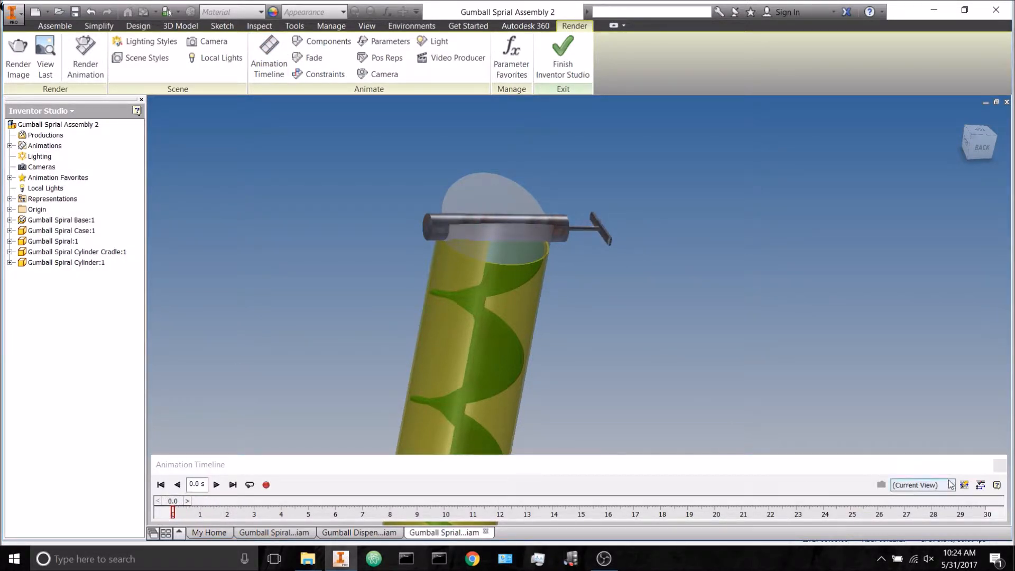
click(982, 485)
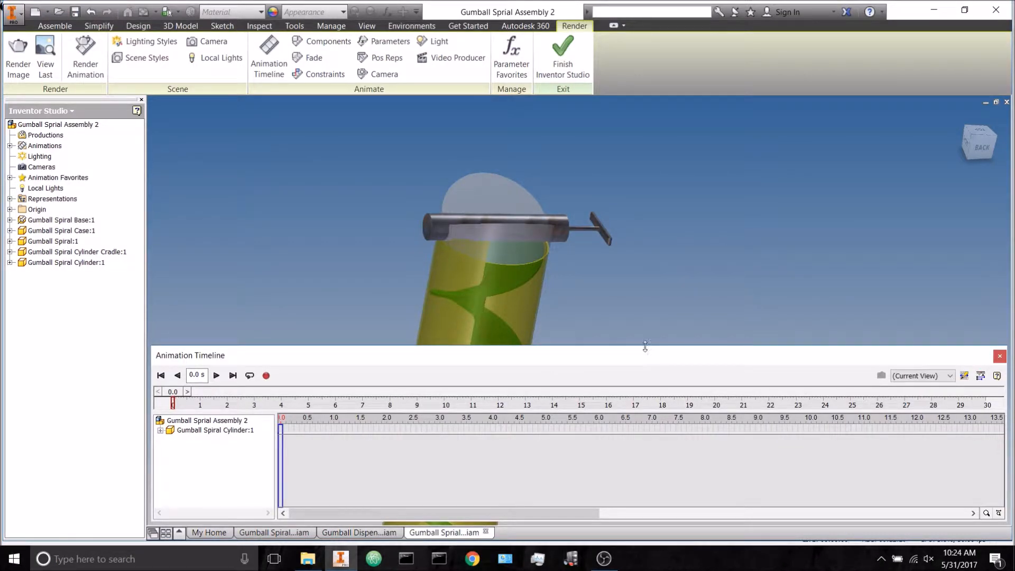
drag(646, 345, 643, 403)
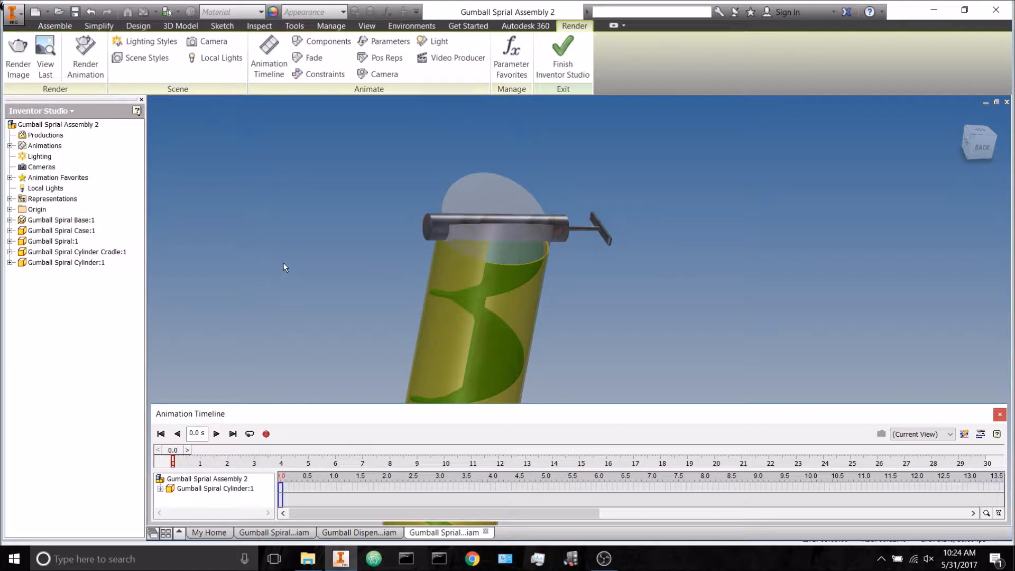
drag(173, 461, 212, 464)
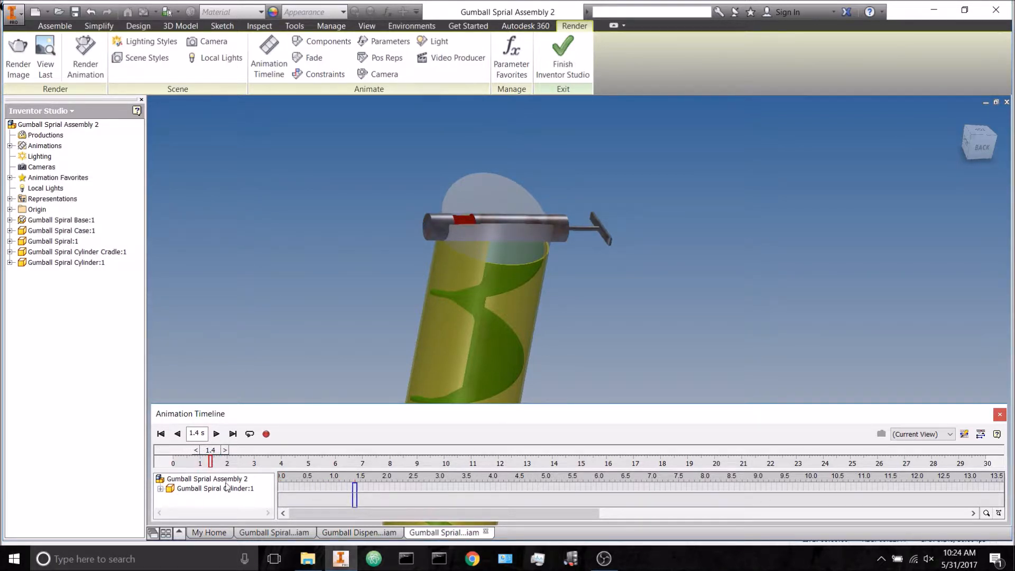
click(160, 488)
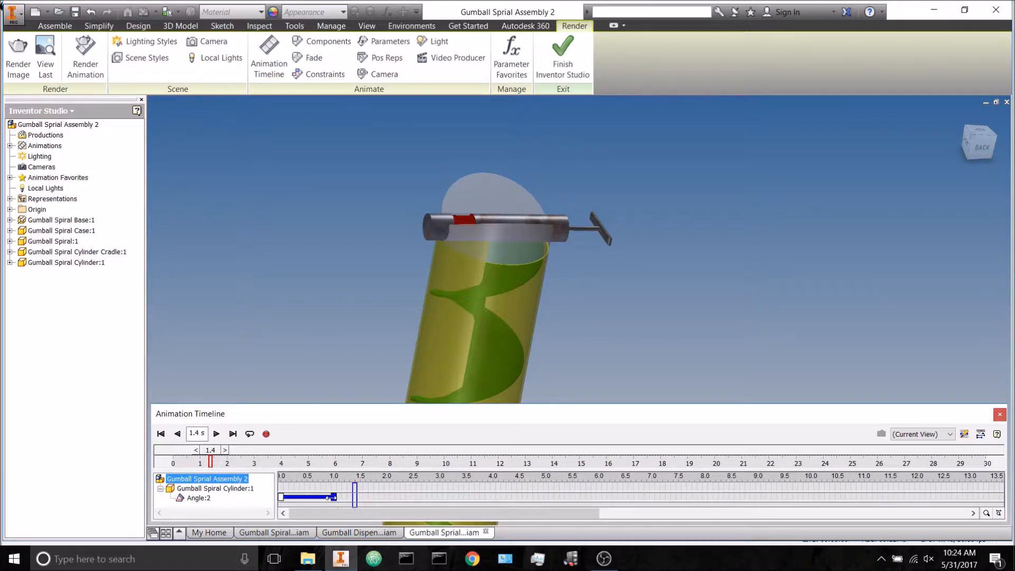
Step: Try mirroring the cylinder's angle action to 1.5–2.5 s on the timeline, preview 0.7 s, and delete the mirrored action
right_click(313, 502)
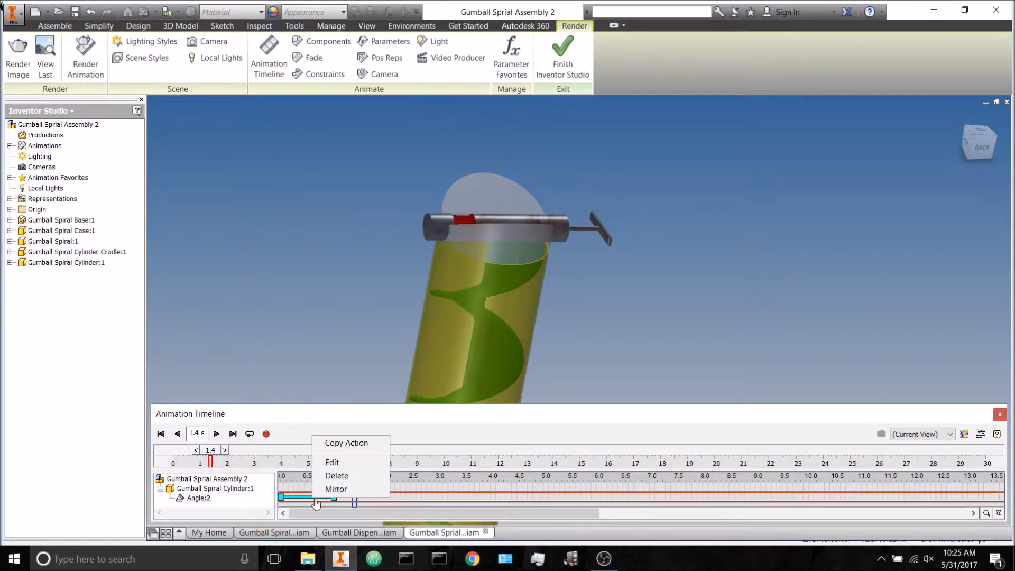
click(338, 490)
drag(345, 506, 371, 505)
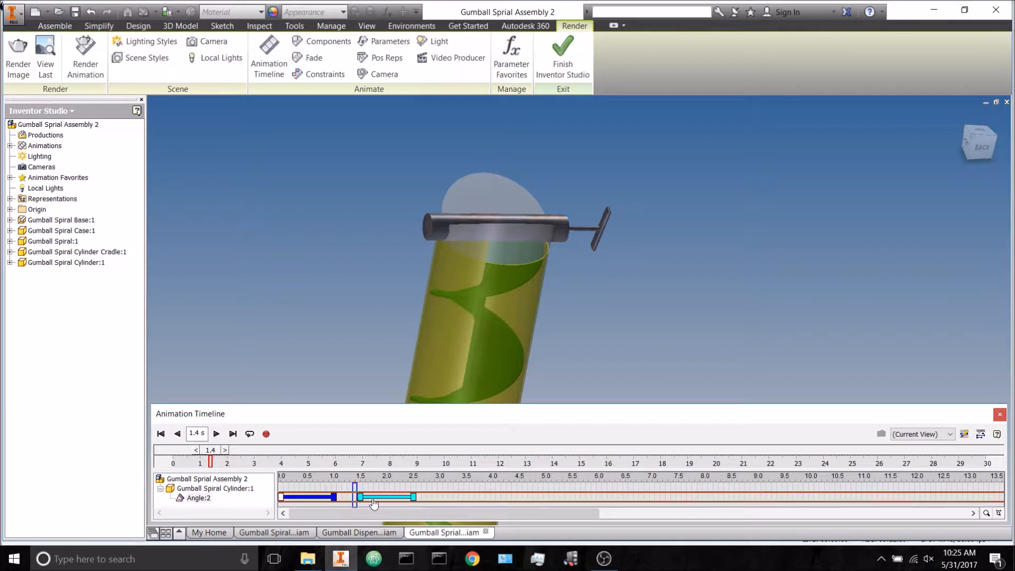
drag(211, 458, 191, 466)
right_click(379, 497)
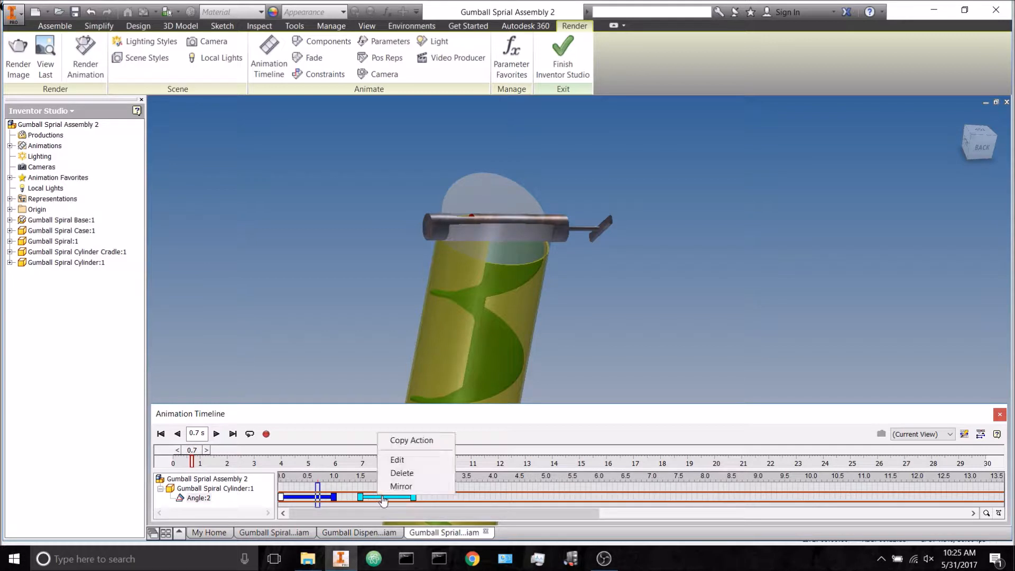
click(401, 473)
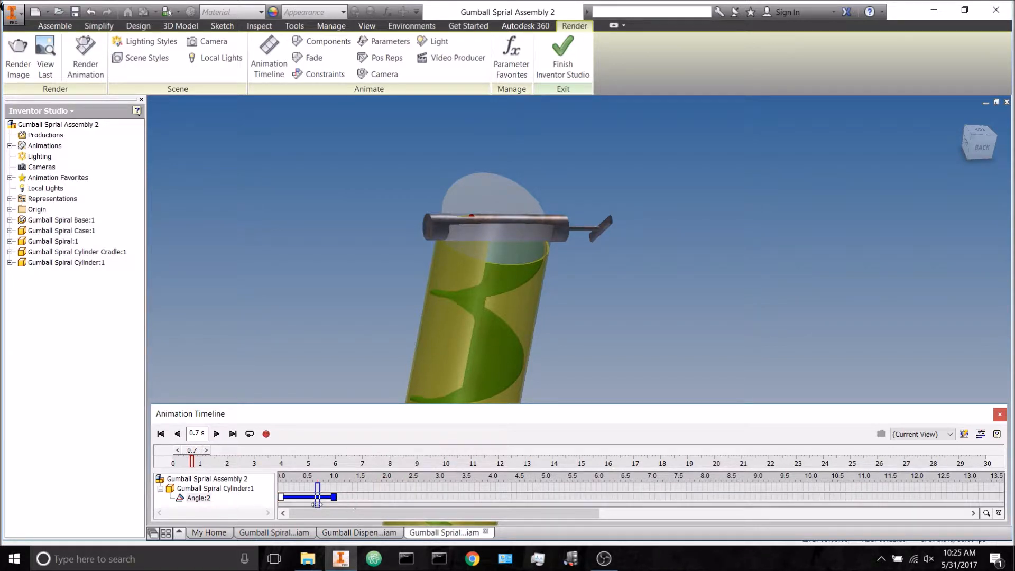
Step: Copy the cylinder's angle action to 1.5–2.5 s on the timeline and preview the animation at 2.6 s
right_click(329, 500)
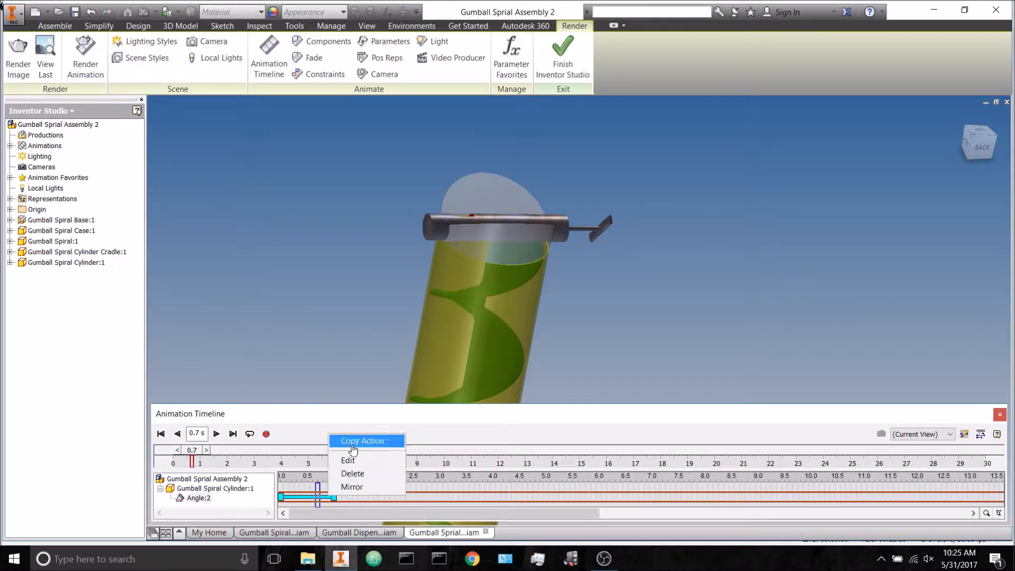
click(354, 446)
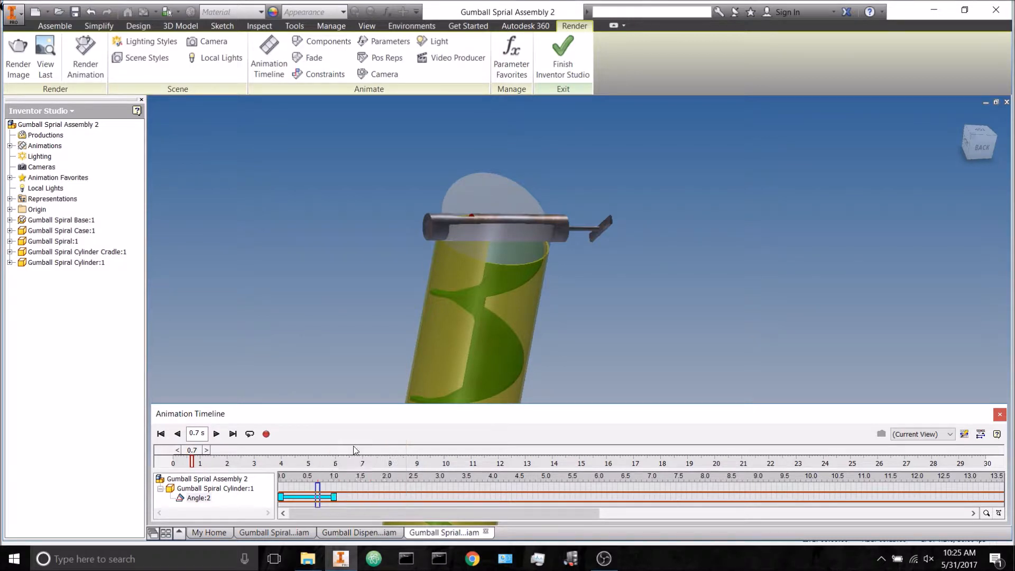
click(359, 504)
drag(365, 503, 391, 504)
mouse_move(304, 504)
mouse_move(384, 503)
drag(192, 457, 244, 464)
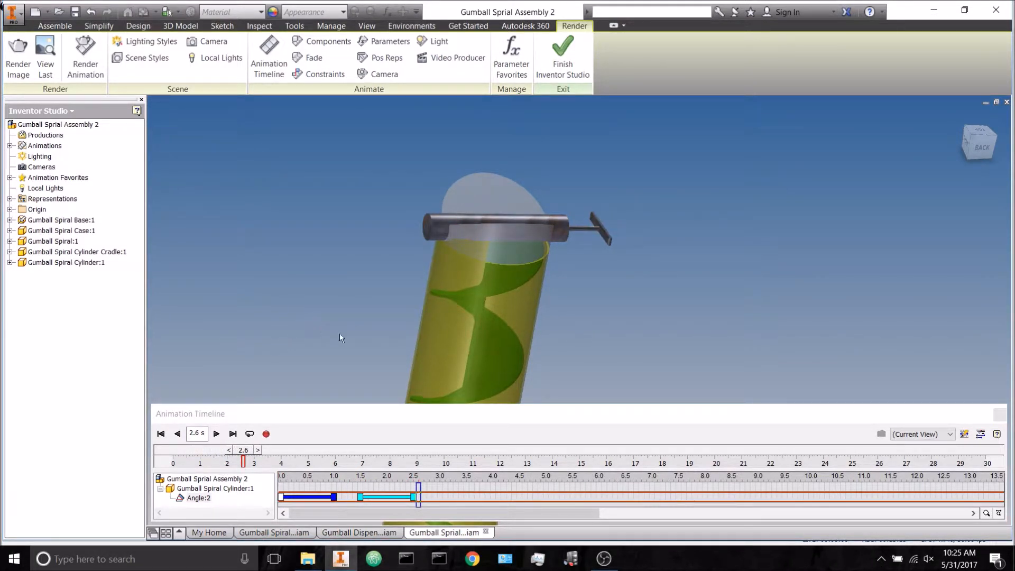
Step: Finish Inventor Studio and place one Gumball Spiral Gumball component in the assembly beside the dispensing cylinder
click(577, 58)
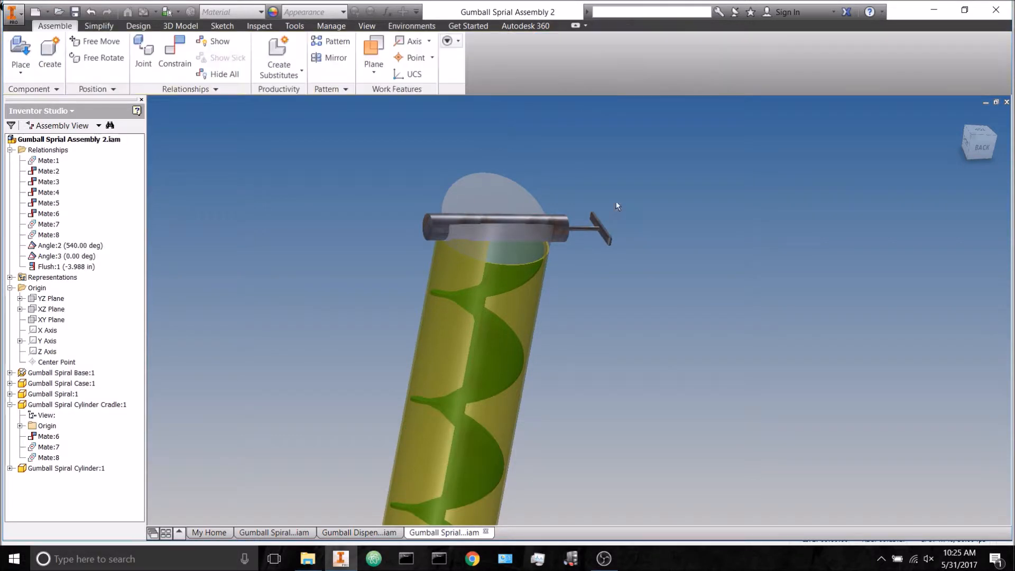
shift+middle_drag(634, 373, 740, 369)
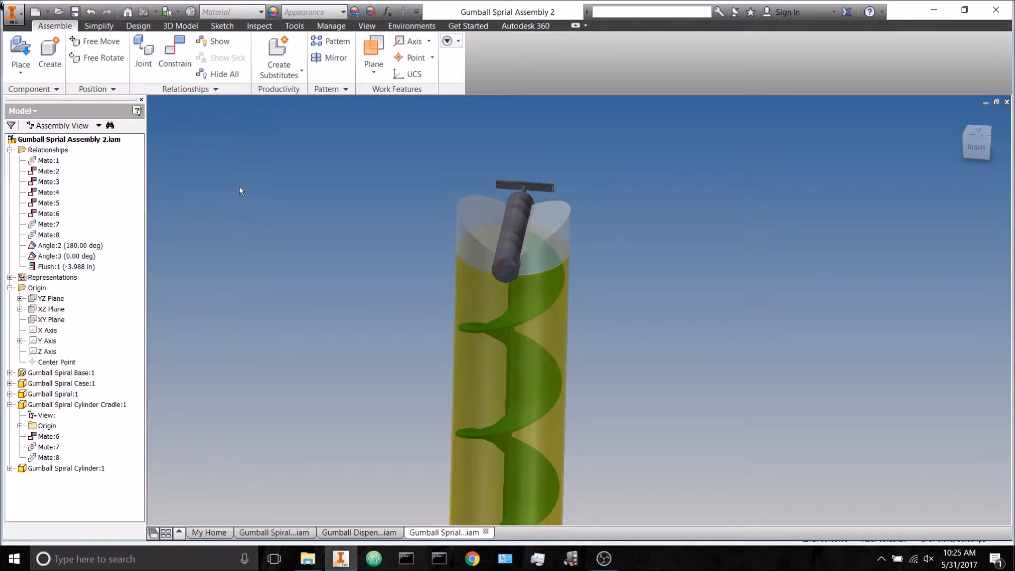
click(21, 53)
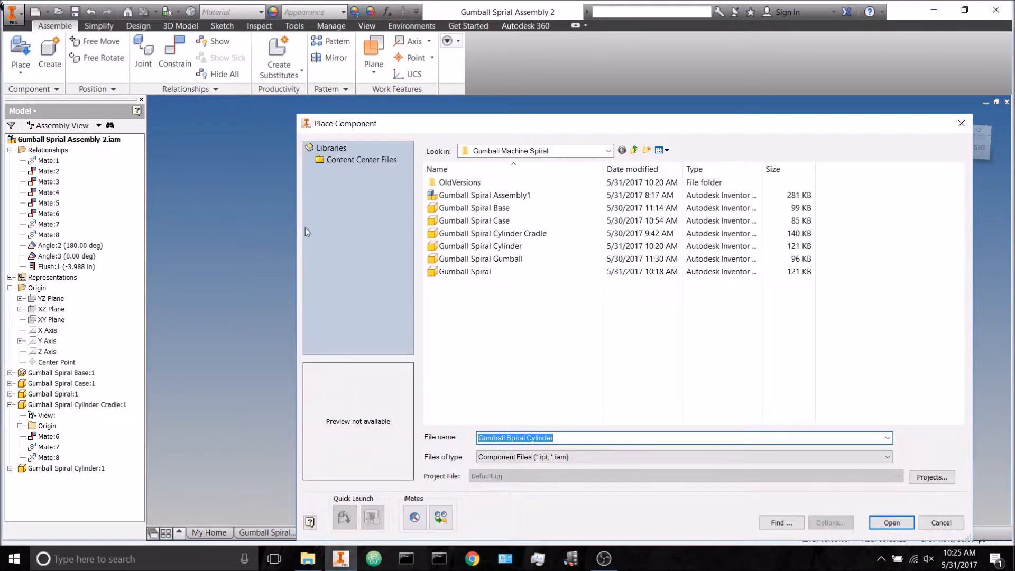
click(492, 259)
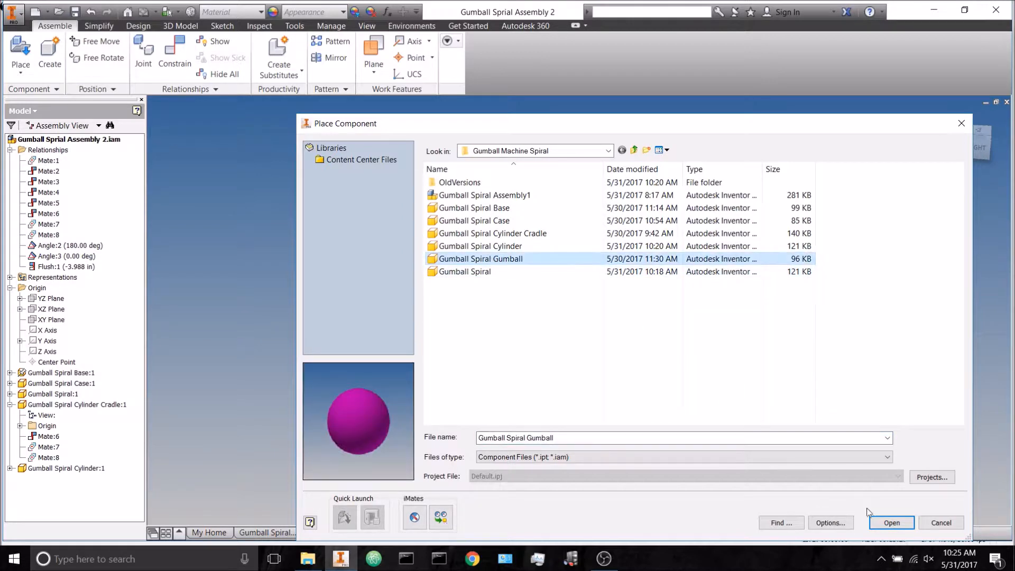
click(881, 521)
click(410, 204)
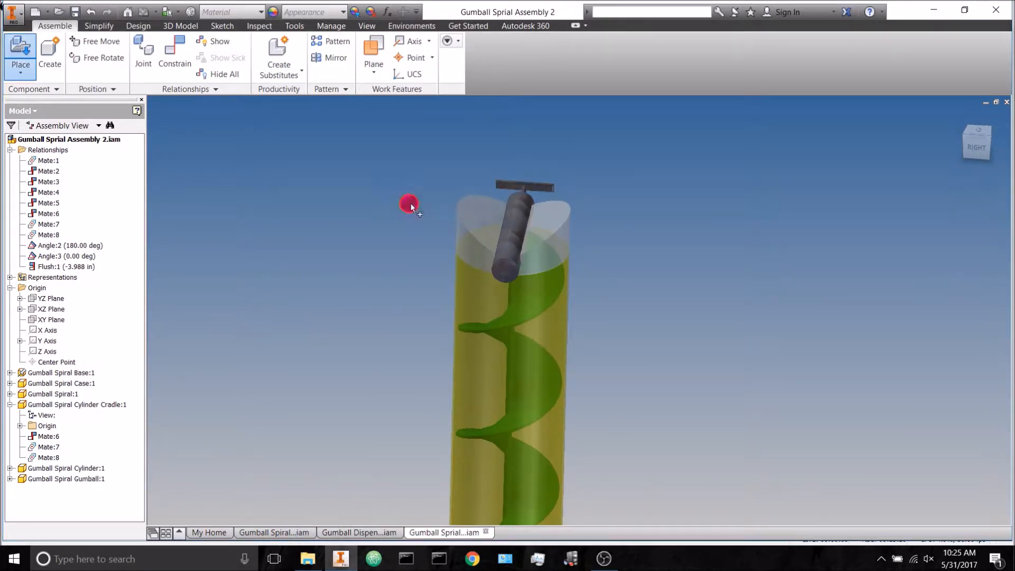
right_click(368, 287)
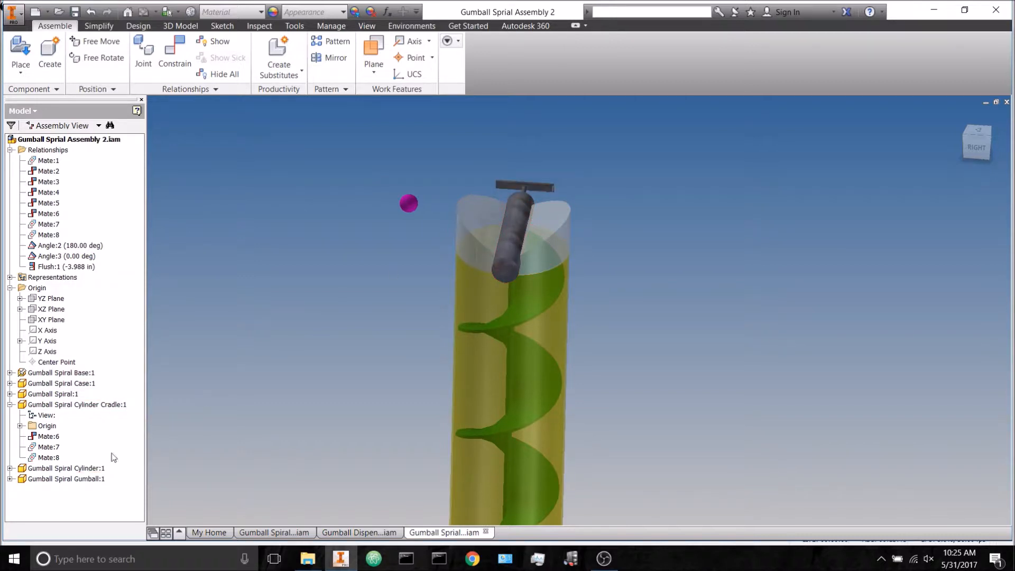
Step: Suppress the cylinder's Angle:2 constraint and rotate the cylinder by its handle so the red pocket is exposed
click(10, 468)
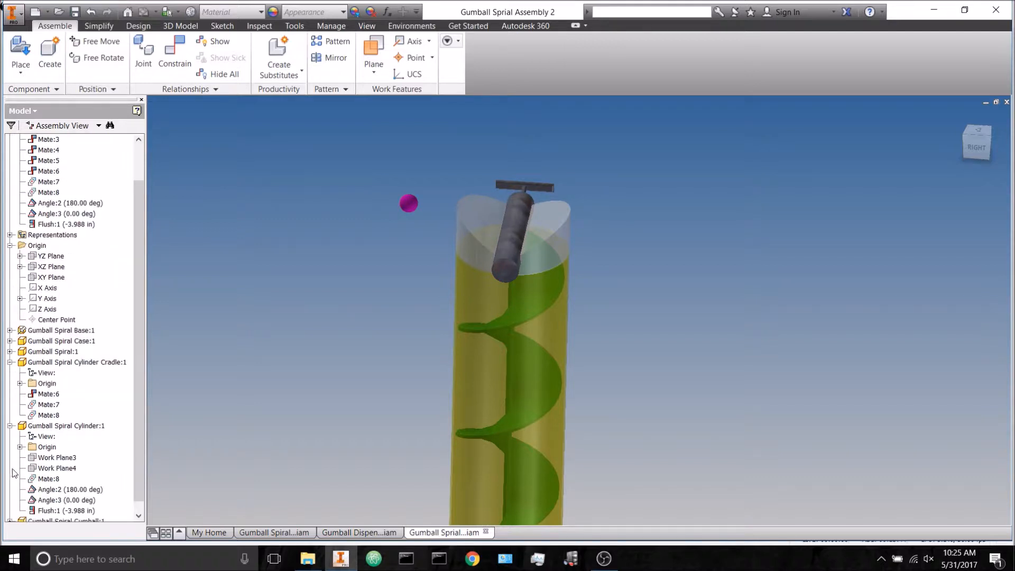
right_click(63, 491)
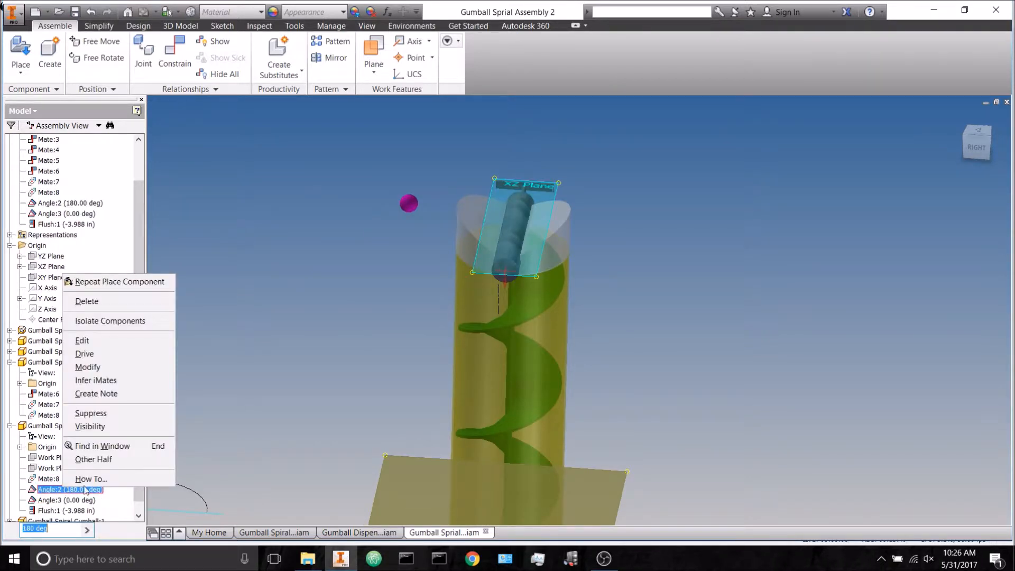
click(130, 418)
click(512, 183)
drag(506, 183, 556, 192)
click(654, 262)
shift+middle_drag(700, 286, 653, 288)
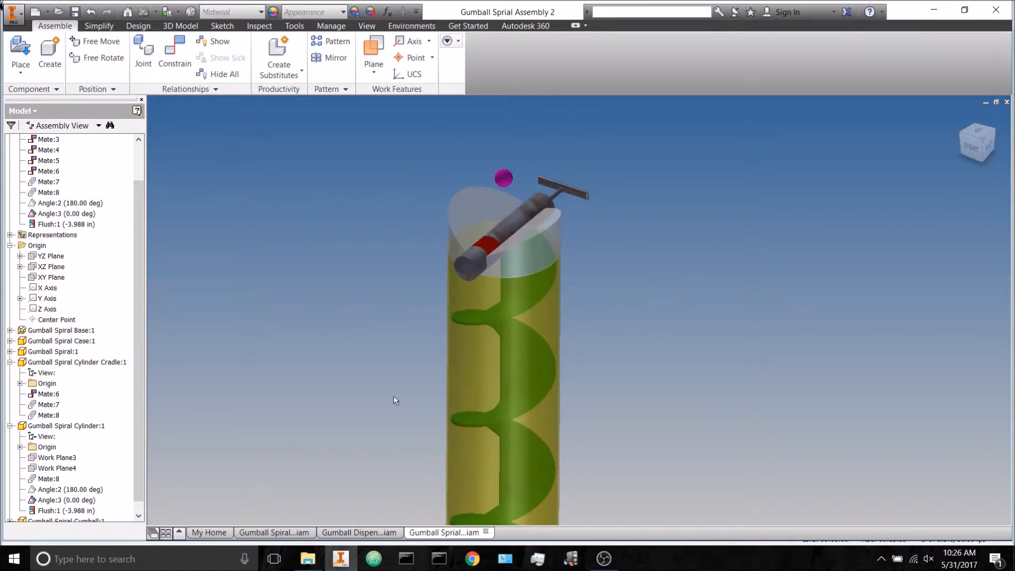
right_click(90, 492)
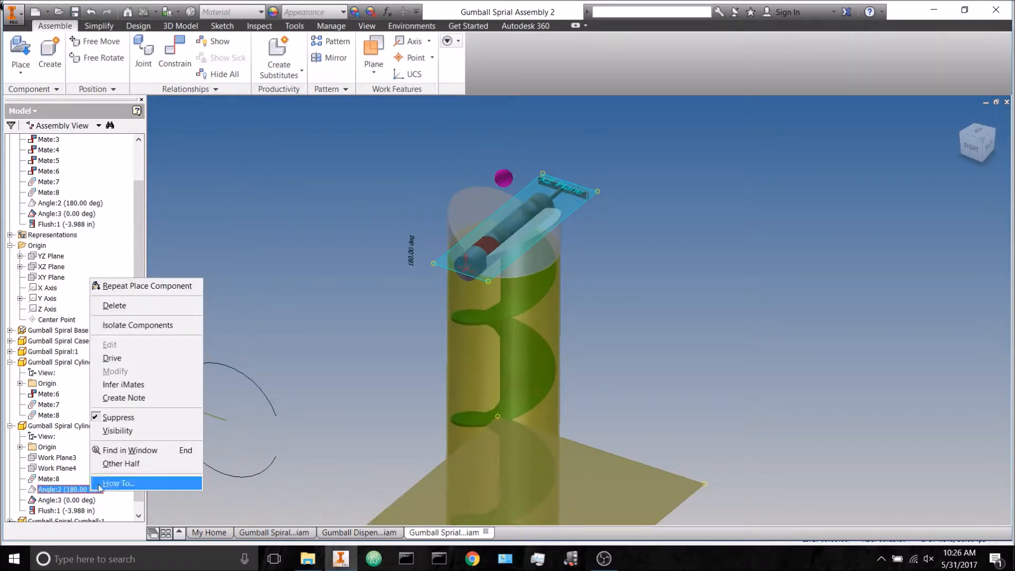
click(291, 335)
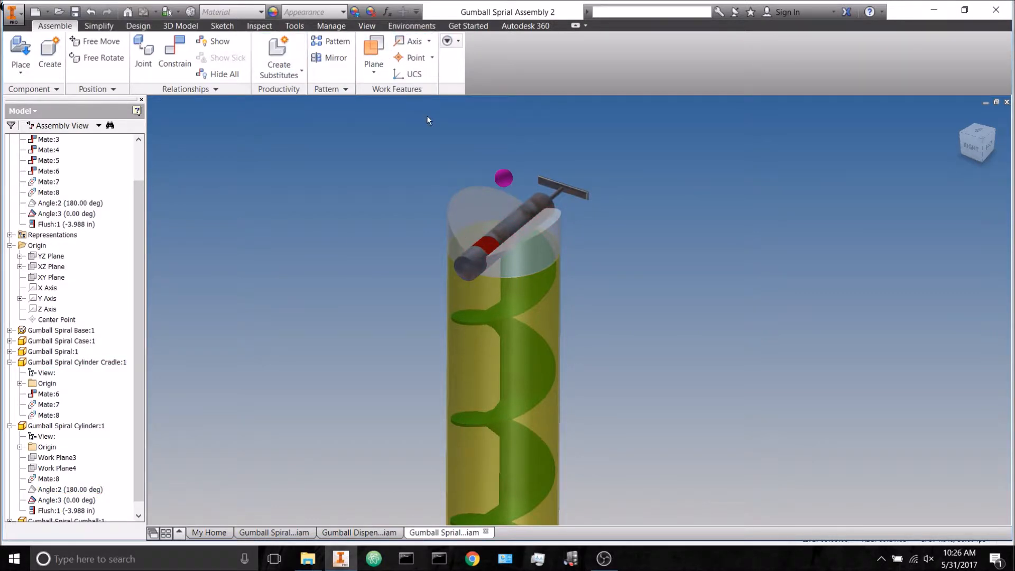
Step: Move the gumball near the cradle and apply a tangent constraint between it and the cradle's sloped face with 0.000 in offset
drag(511, 179, 479, 171)
click(399, 170)
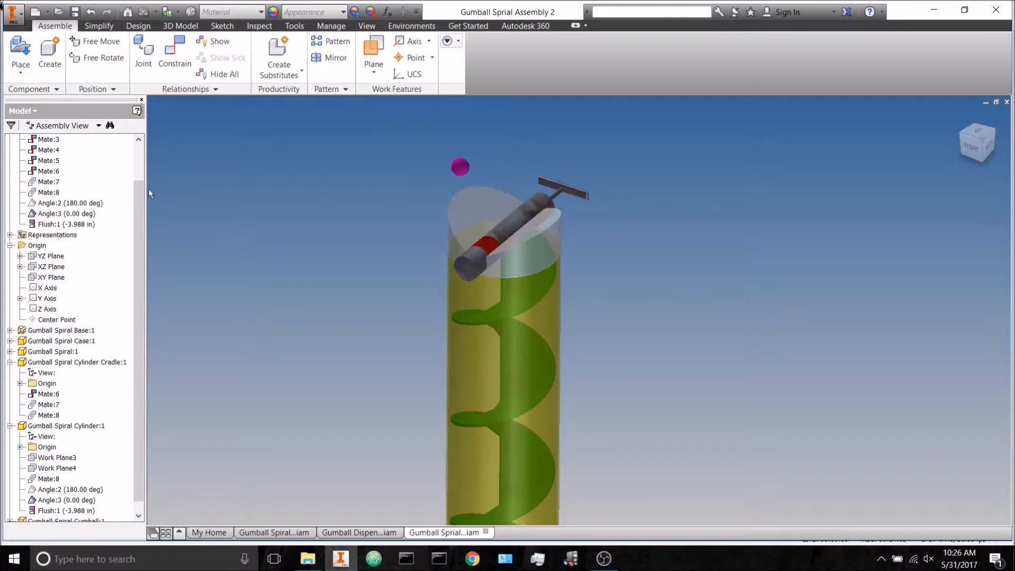
click(173, 65)
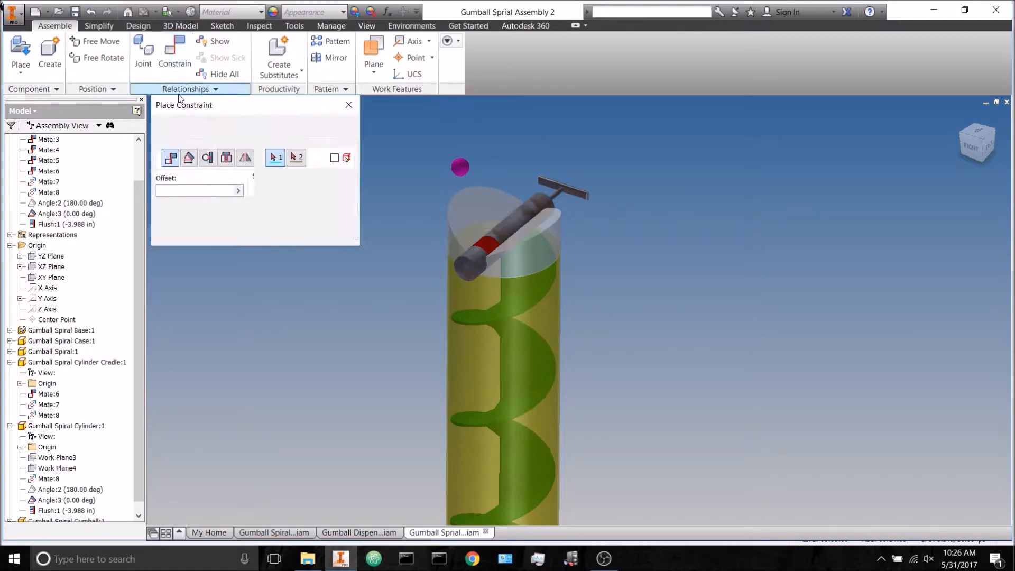
click(207, 157)
click(461, 169)
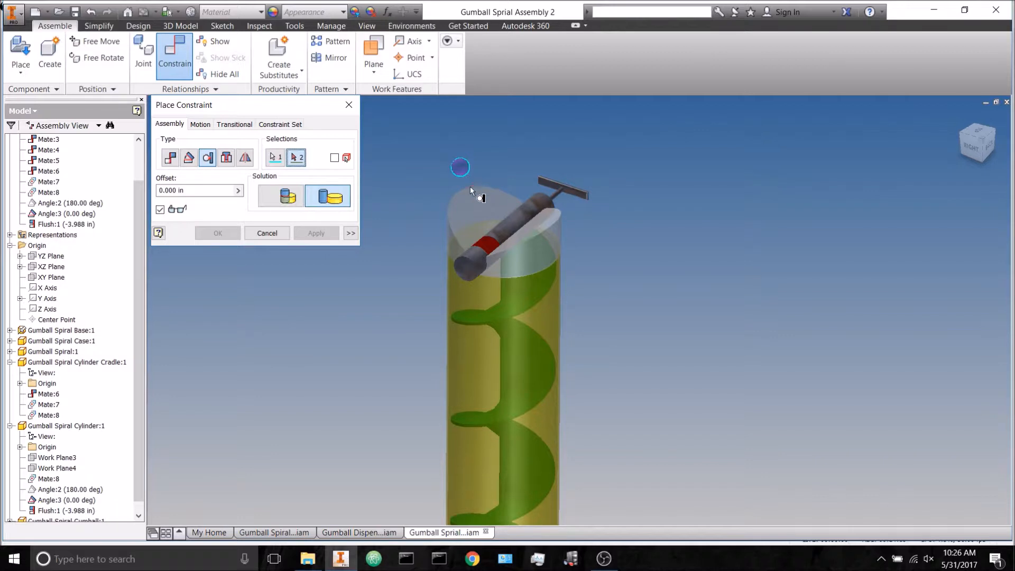
click(474, 220)
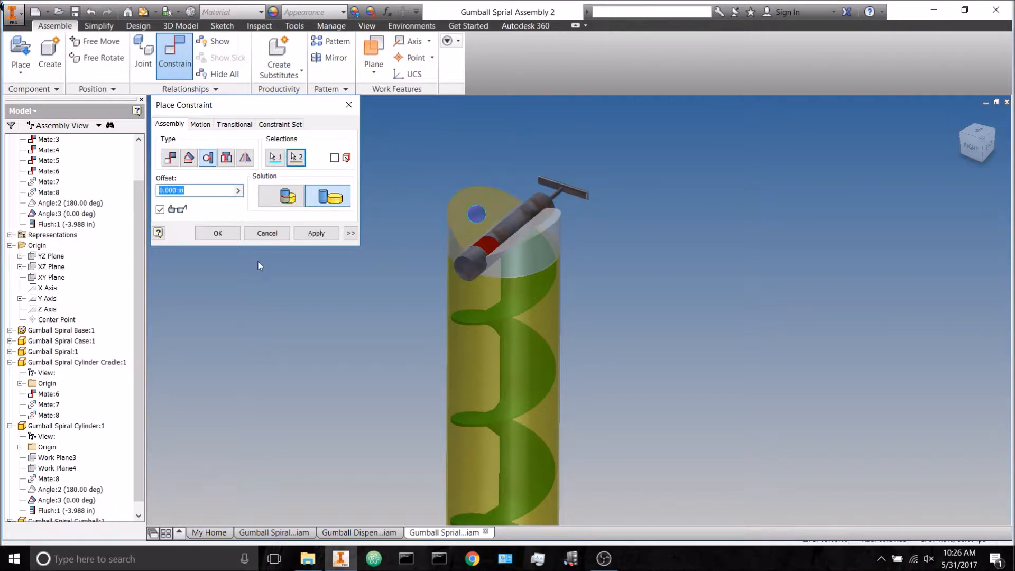
click(331, 237)
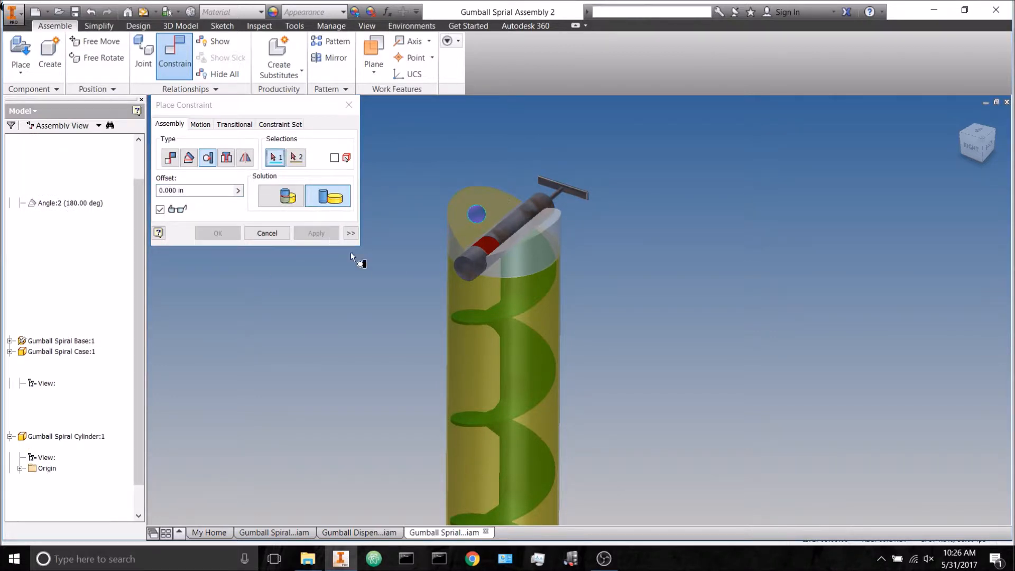
Step: Add a tangent constraint between the gumball and the dispensing cylinder's outer surface with 0.000 in offset
click(475, 218)
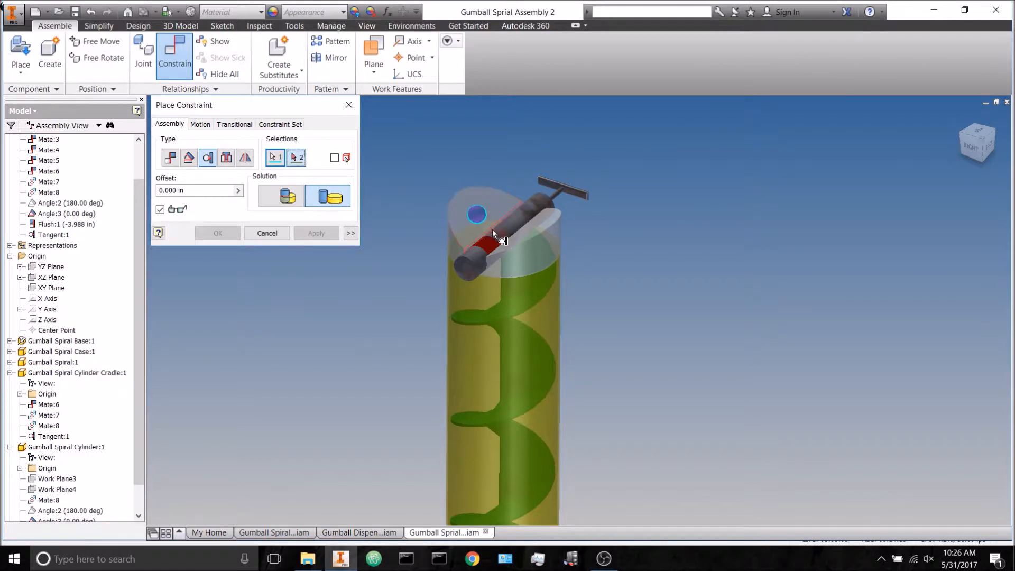
click(496, 233)
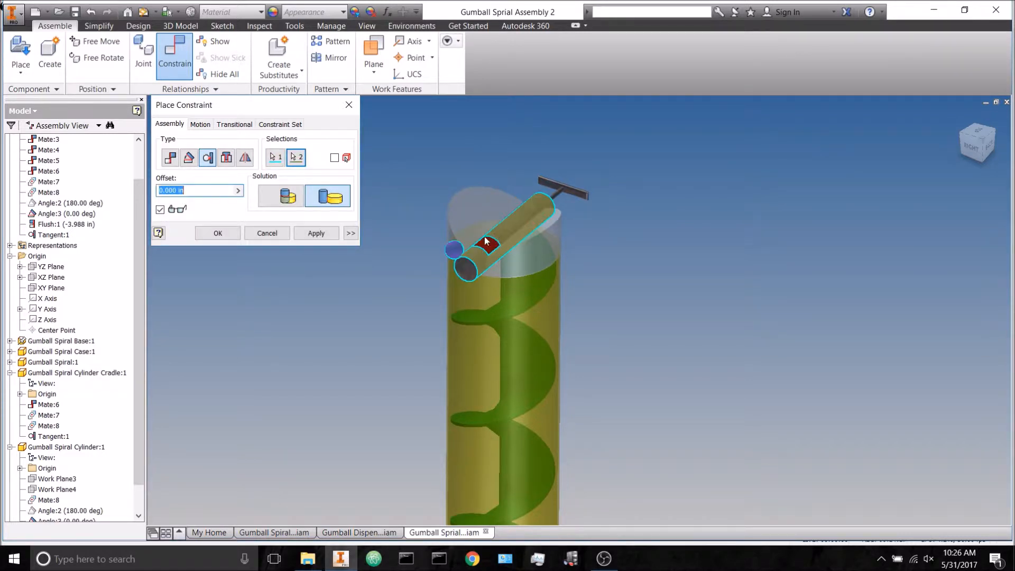
click(233, 237)
Step: Slide the gumball along the cylinder to beside the red pocket, and turn the cylinder about its axis
drag(454, 251, 464, 232)
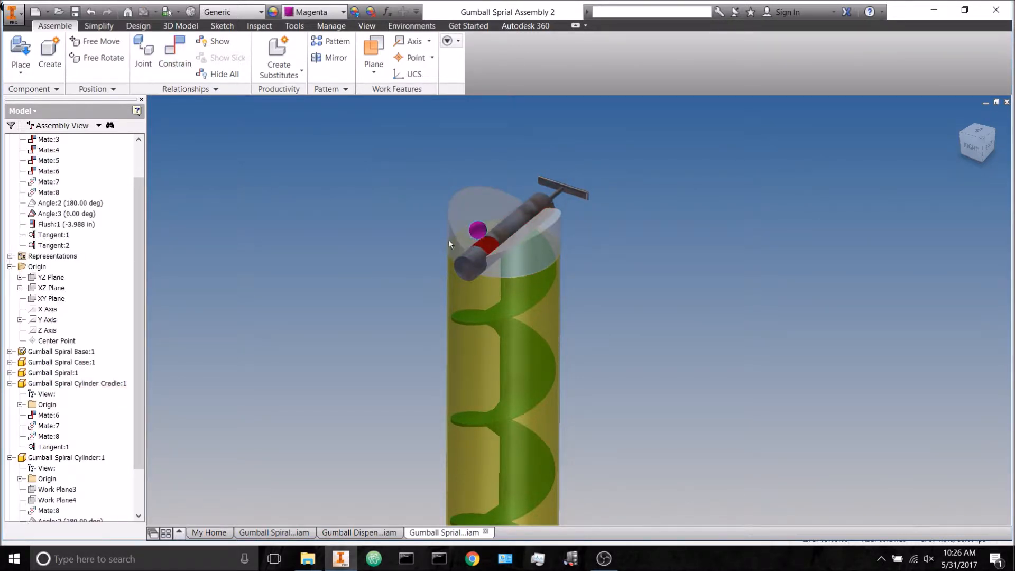
scroll(423, 263, down, 3)
click(423, 276)
shift+middle_drag(416, 310, 516, 240)
scroll(531, 196, down, 2)
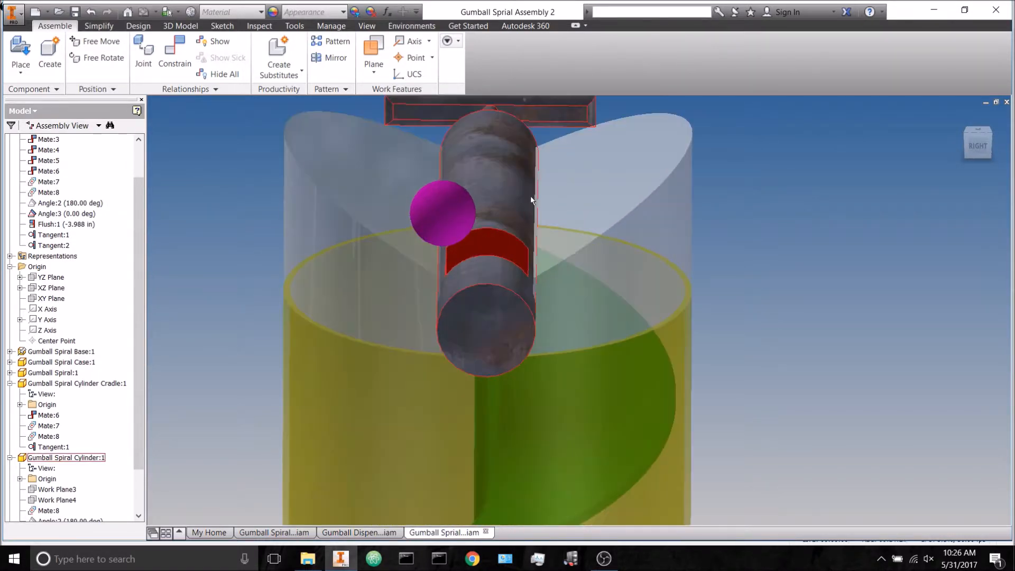
drag(510, 140, 485, 240)
shift+middle_drag(486, 239, 408, 270)
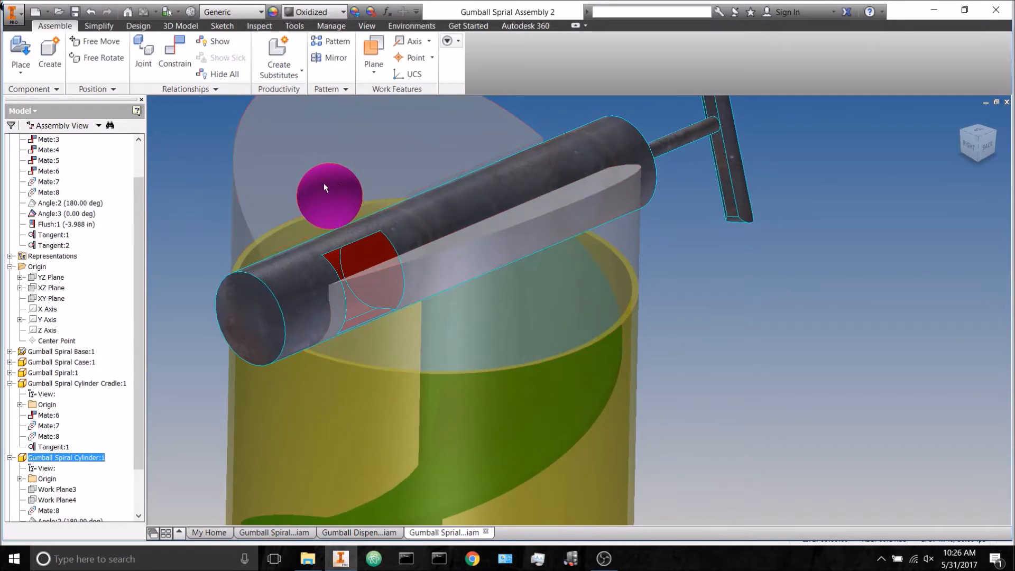
click(162, 262)
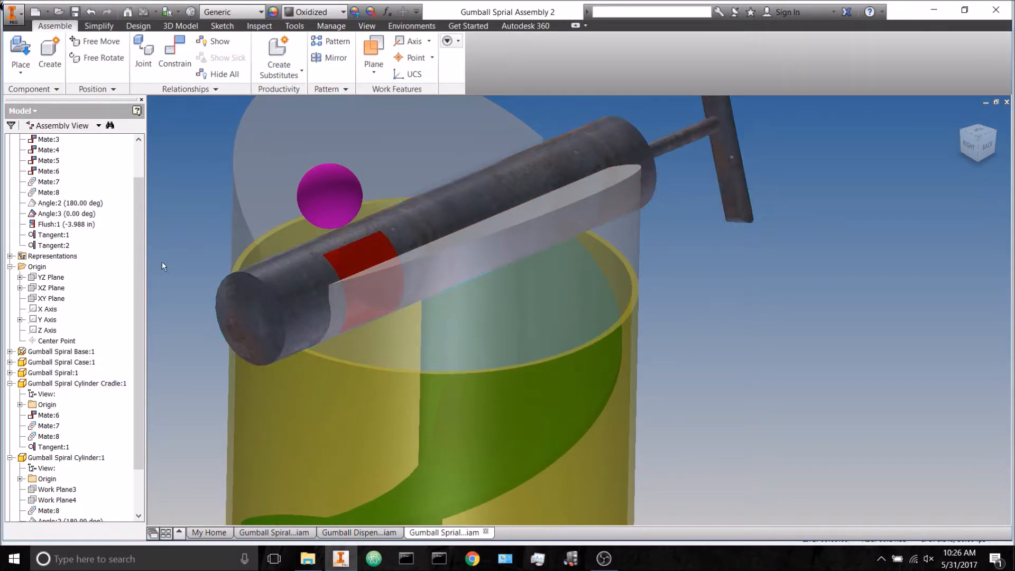
Step: Add a mate constraint between the gumball's YZ plane and the dispensing cylinder's Work Plane4 with 0.000 in offset
click(10, 384)
click(10, 405)
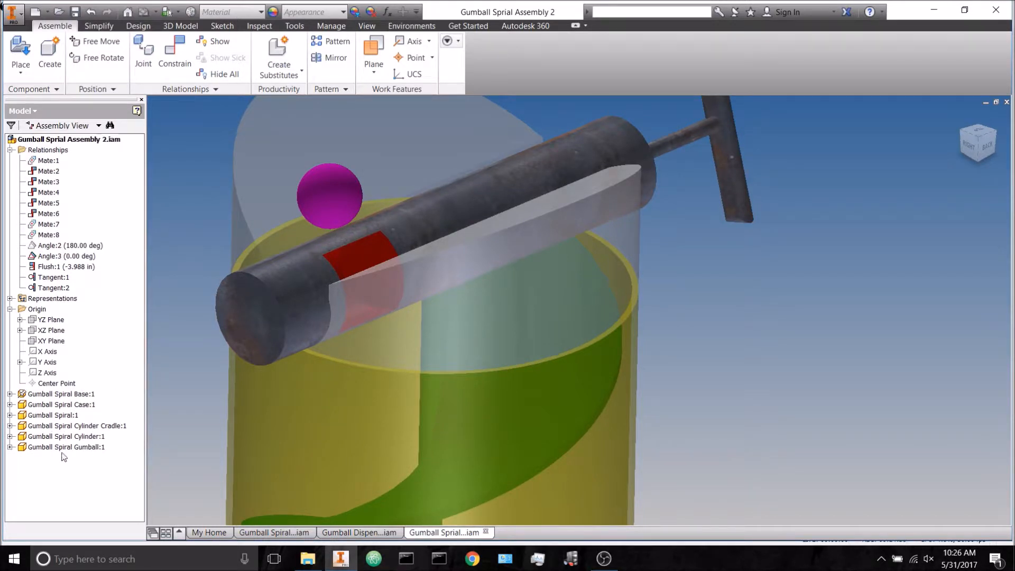
click(10, 447)
click(20, 469)
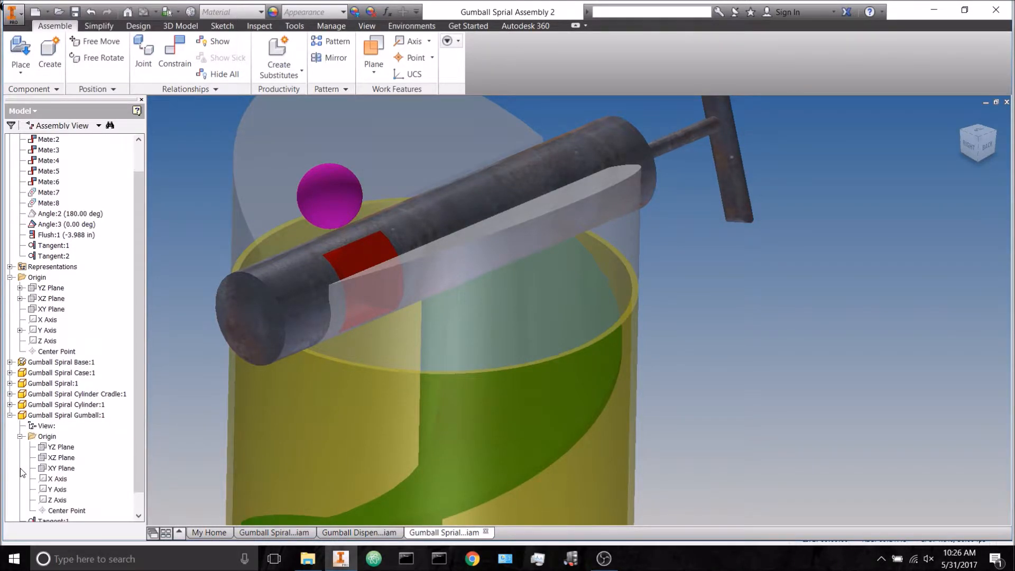
click(61, 447)
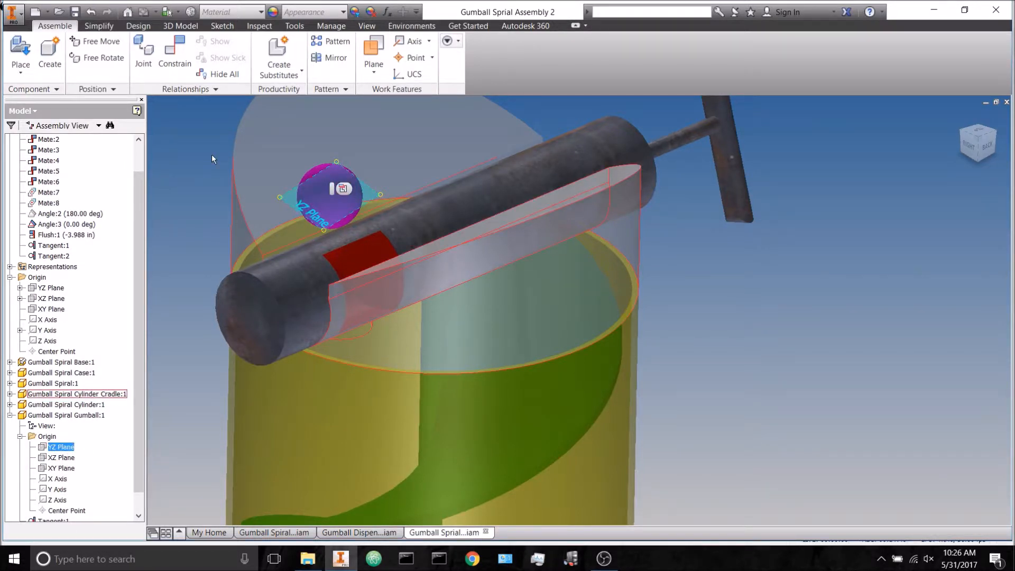
click(172, 62)
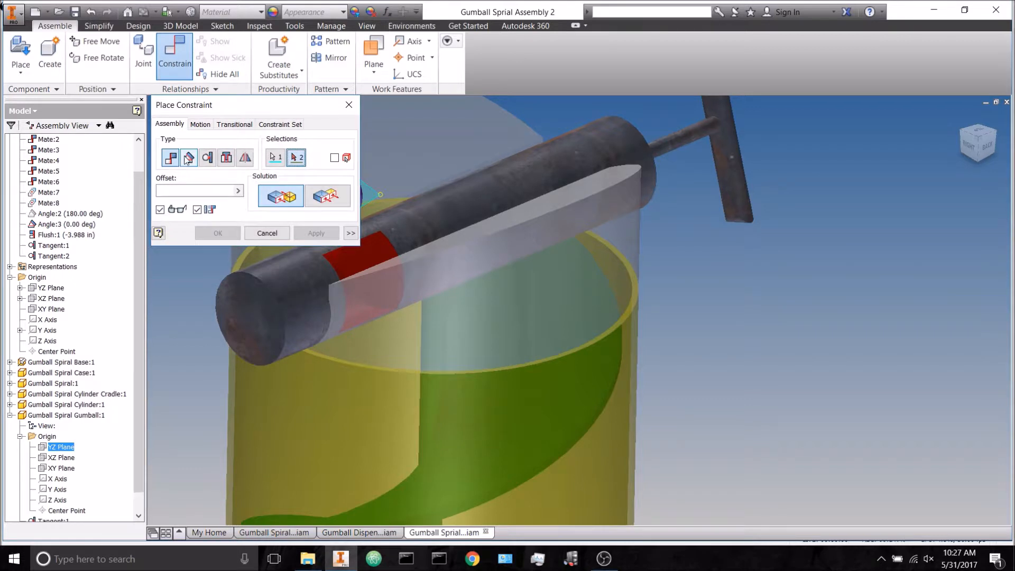
click(198, 209)
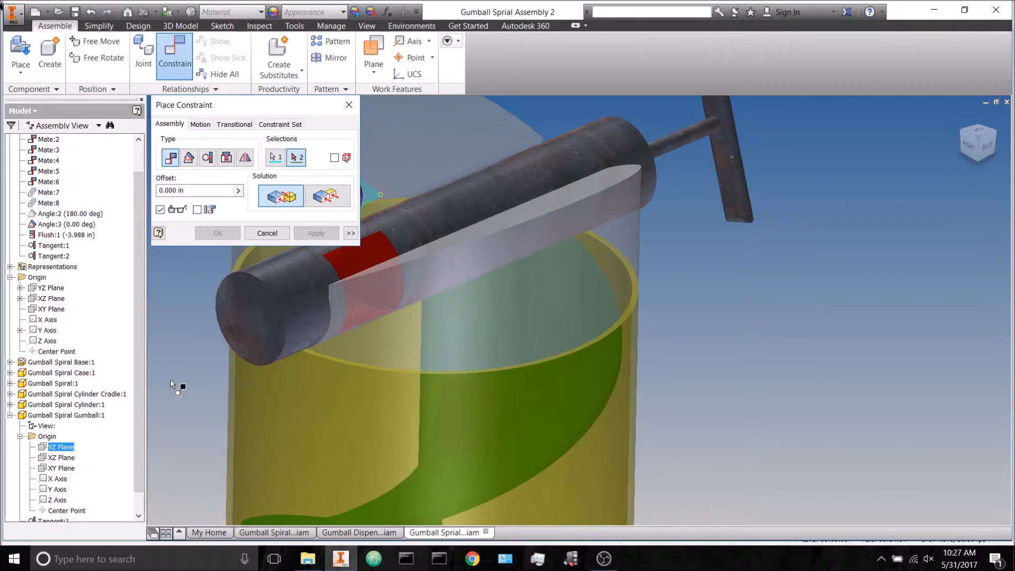
click(9, 404)
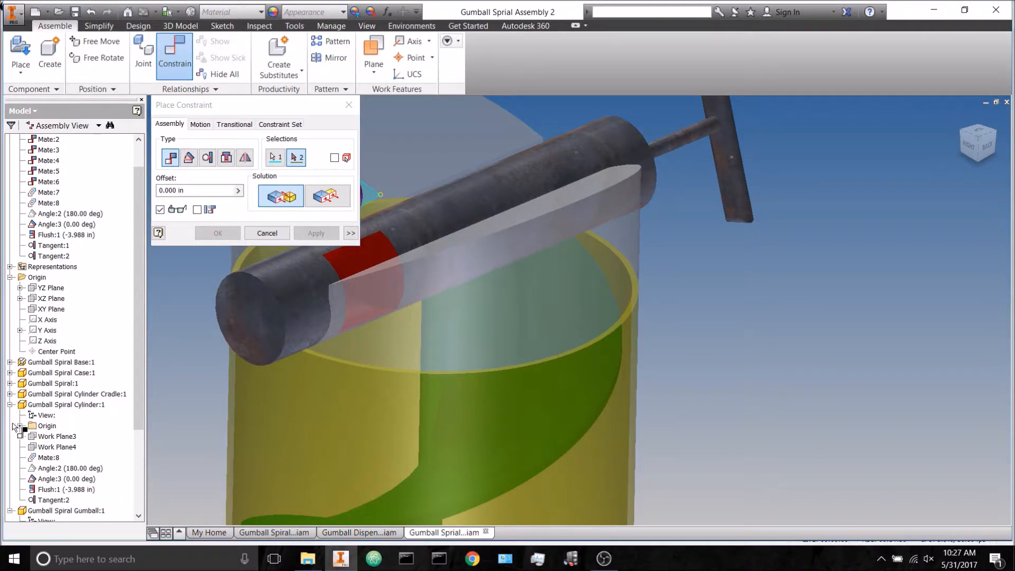
click(60, 447)
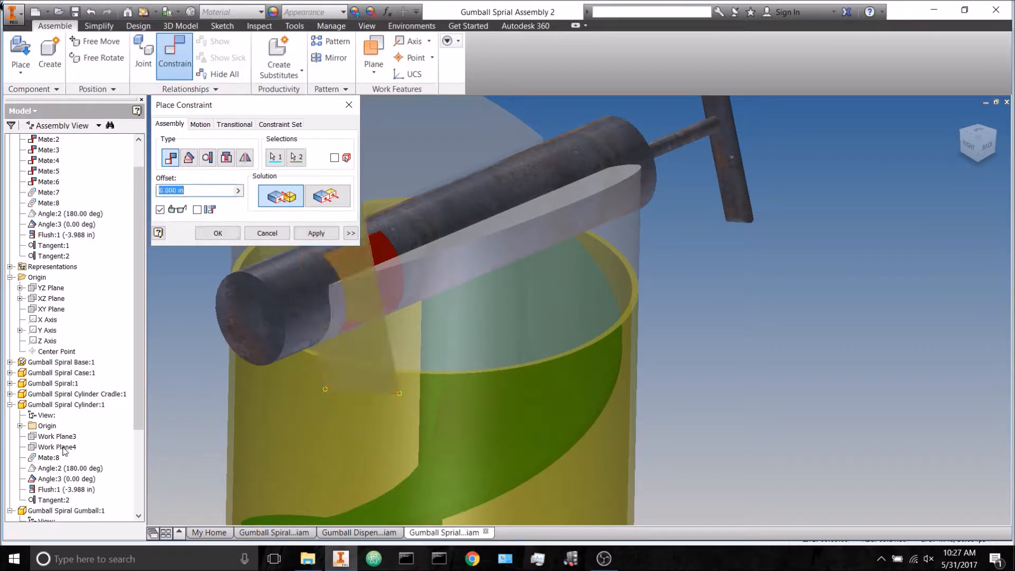
click(224, 232)
Step: Rotate the dispensing cylinder by its handle so the red pocket turns relative to the gumball
click(322, 240)
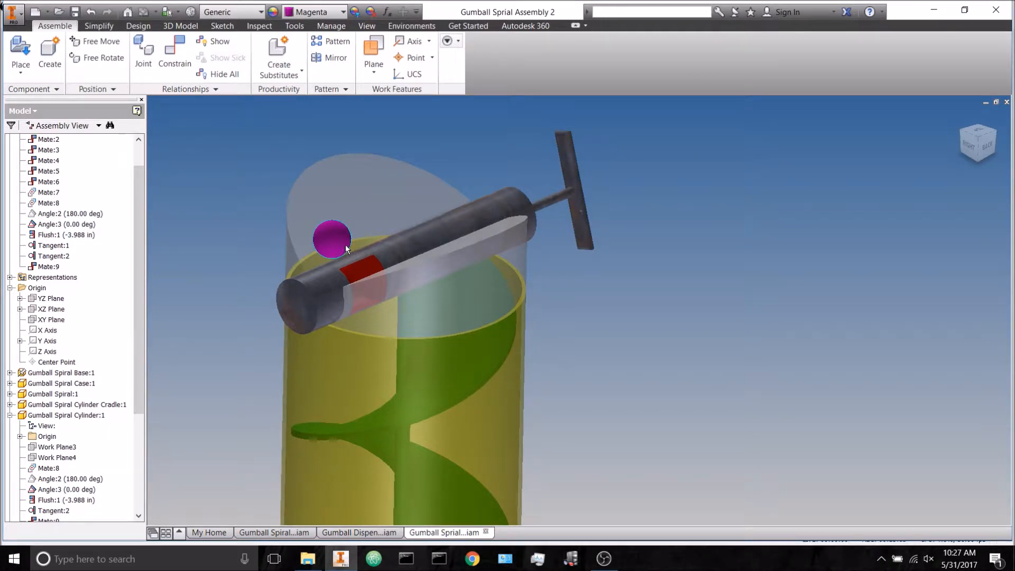
drag(560, 152, 550, 182)
shift+middle_drag(640, 363, 666, 363)
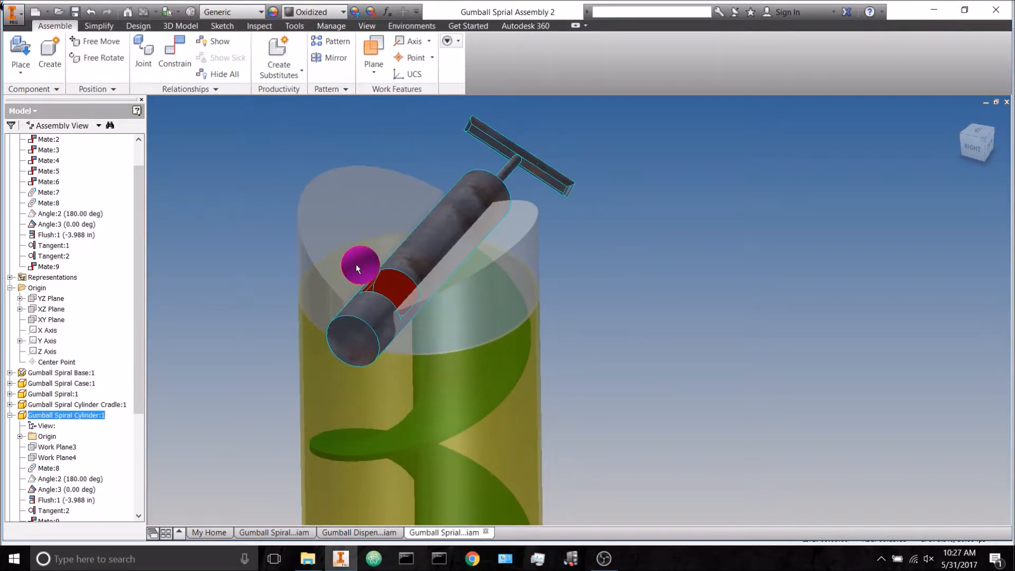
click(204, 428)
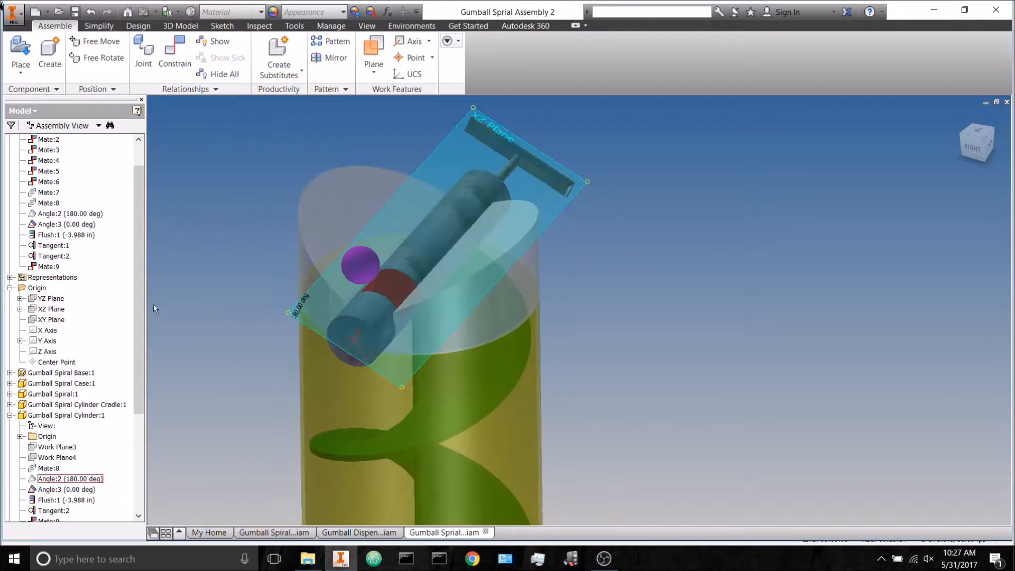
Step: Mate the gumball's center point to the assembly's XZ plane at the predicted 21.302 in offset, accepting the conflicting relationship
scroll(80, 446, down, 5)
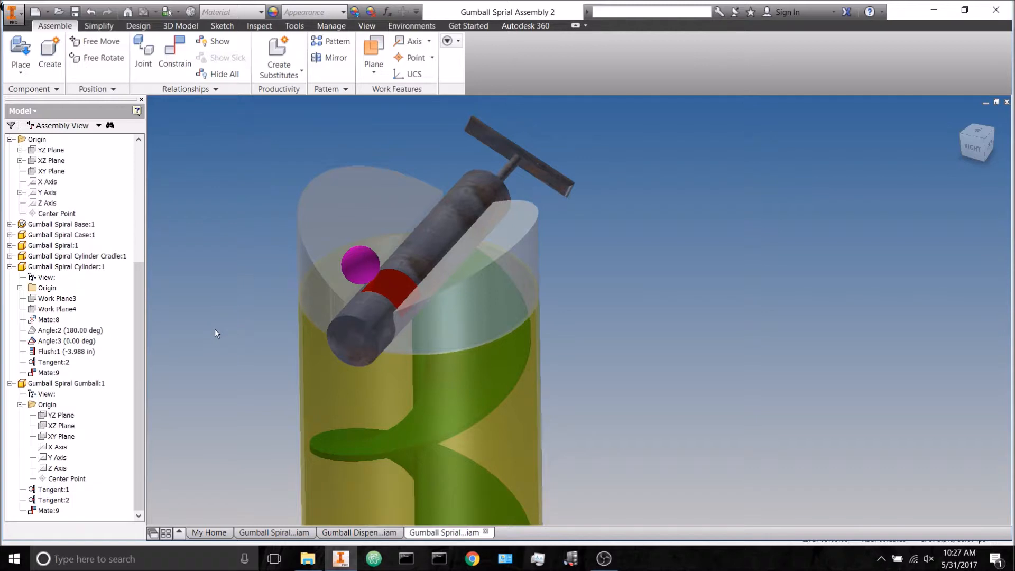
click(67, 479)
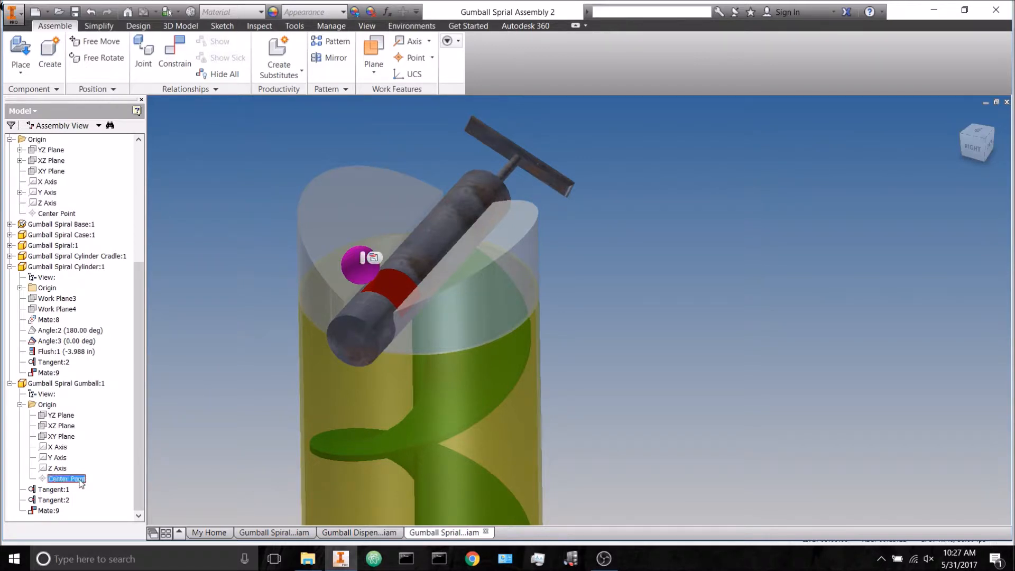
click(690, 337)
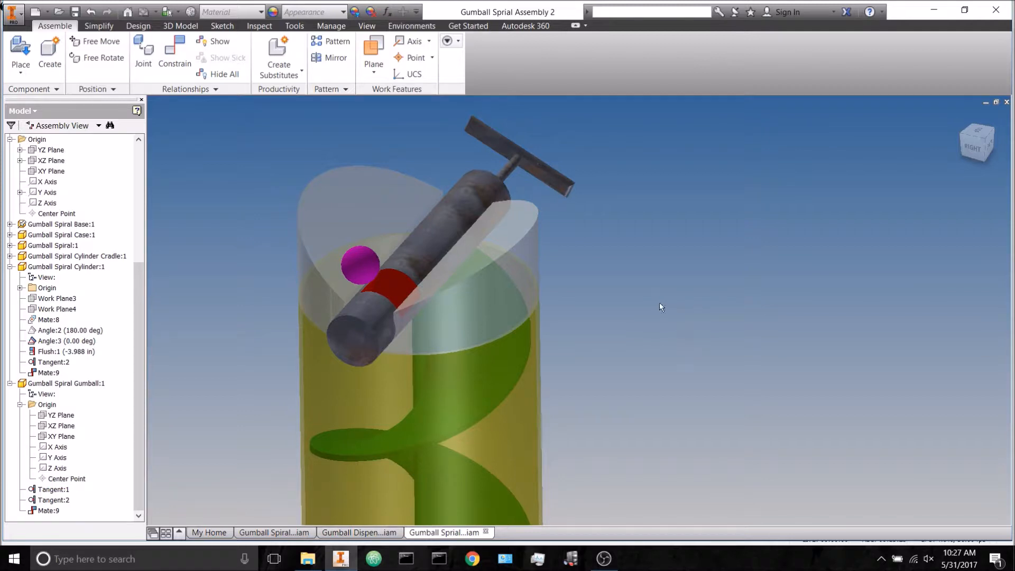
scroll(623, 288, down, 3)
middle_drag(594, 294, 605, 252)
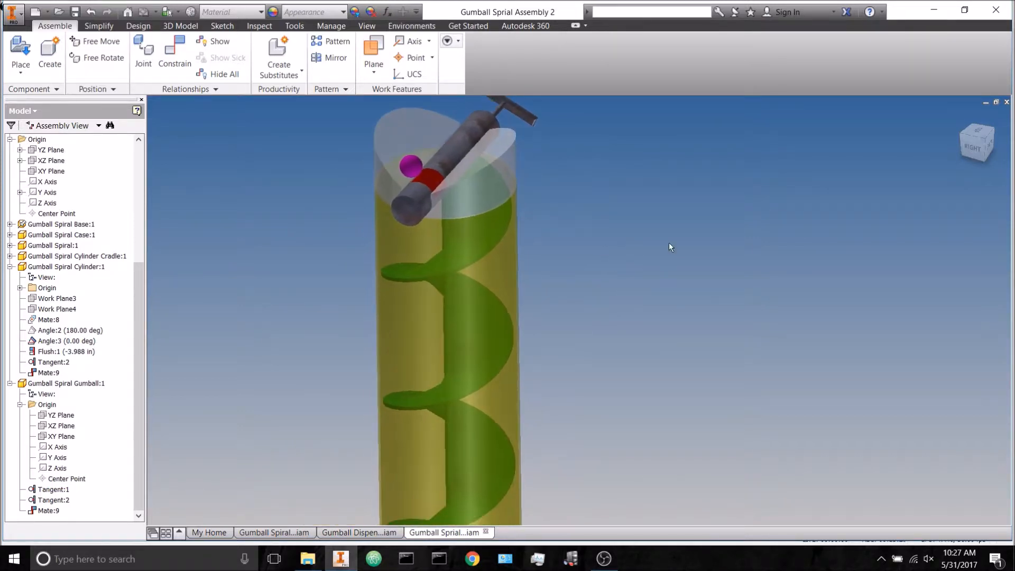
click(176, 53)
click(70, 480)
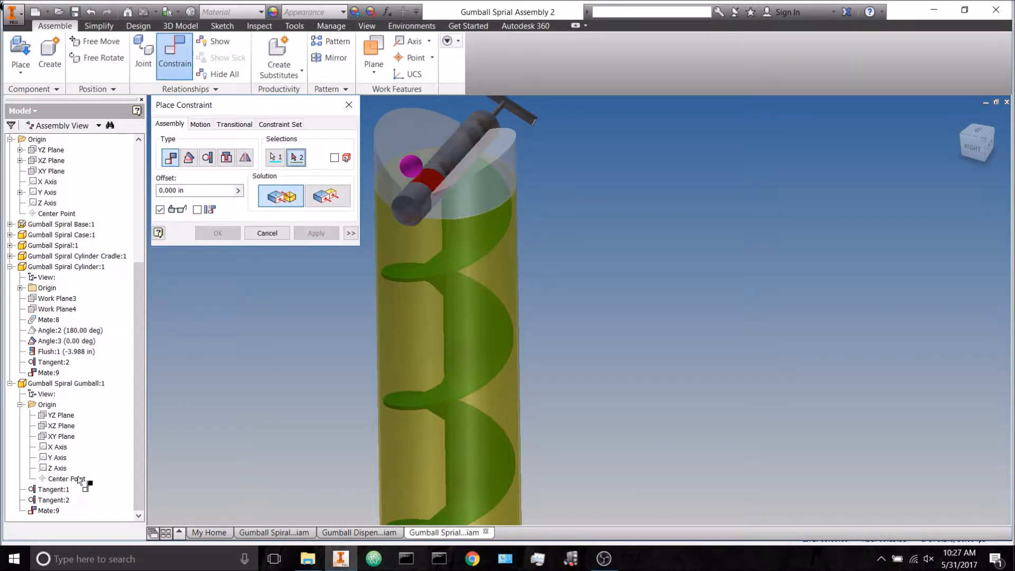
click(199, 210)
scroll(80, 256, up, 6)
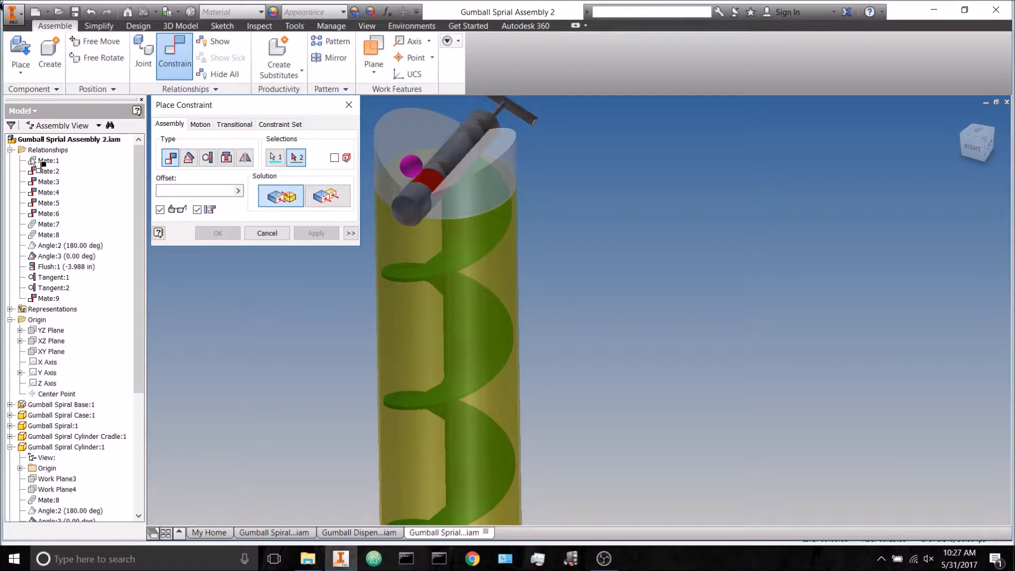
click(10, 150)
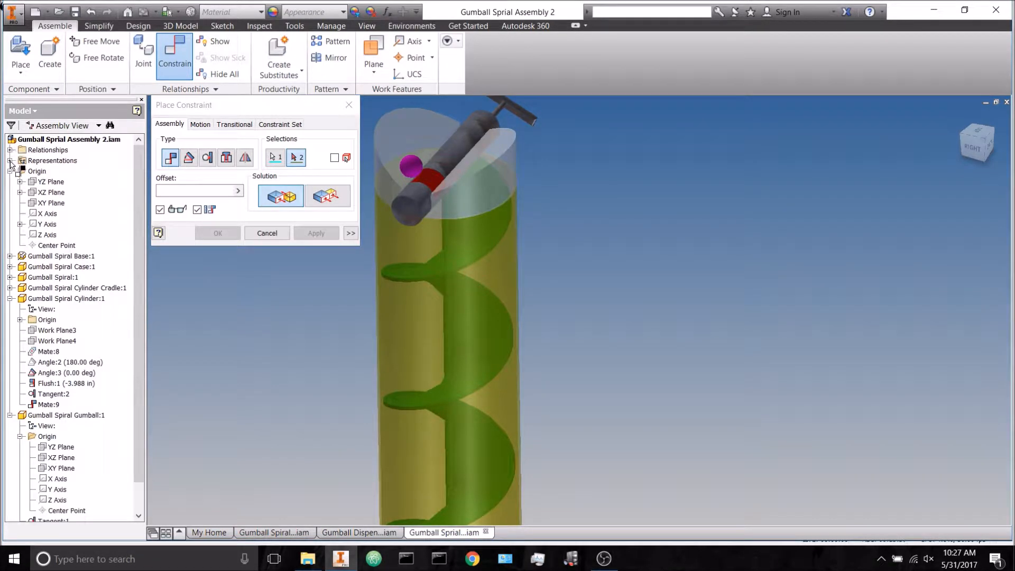
click(57, 197)
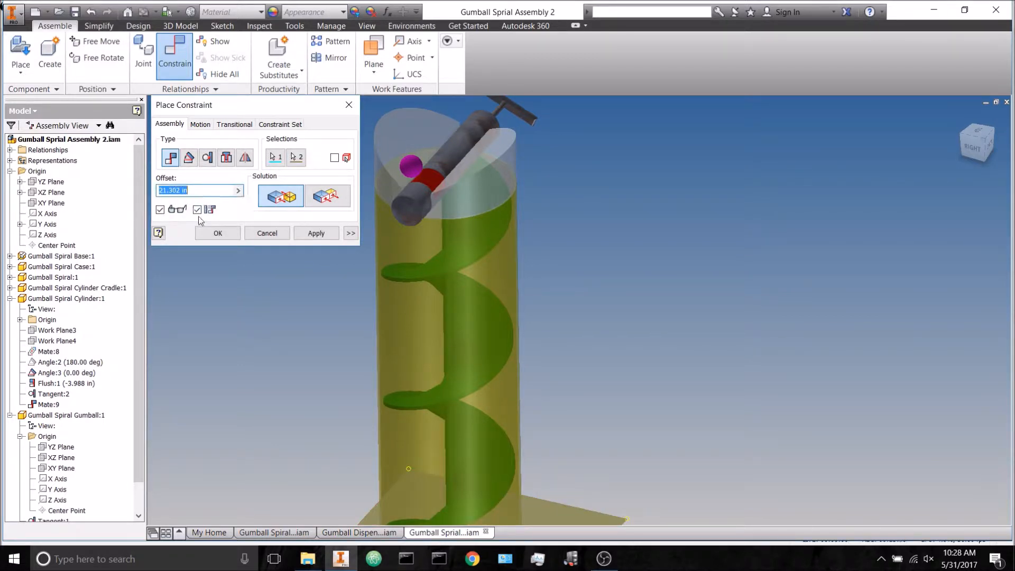
click(312, 236)
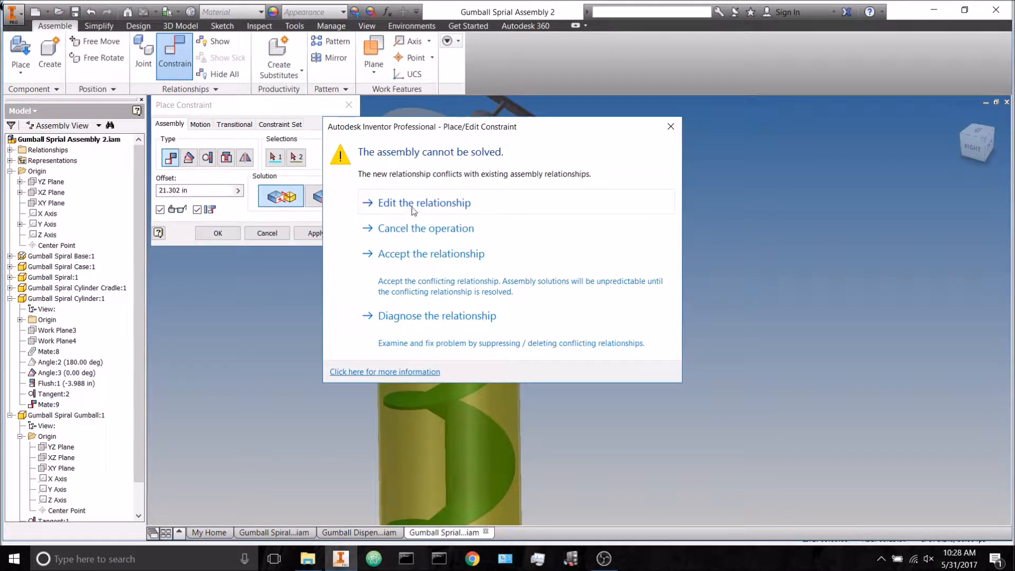
click(414, 255)
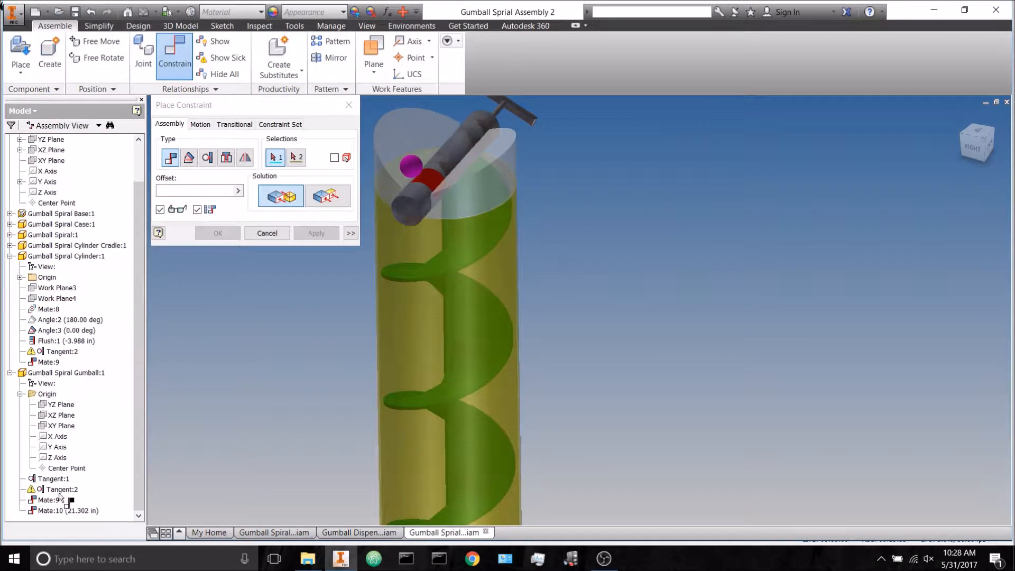
Step: Finish placing constraints and delete the Tangent:2 constraint between the gumball and the cylinder
click(267, 233)
right_click(68, 489)
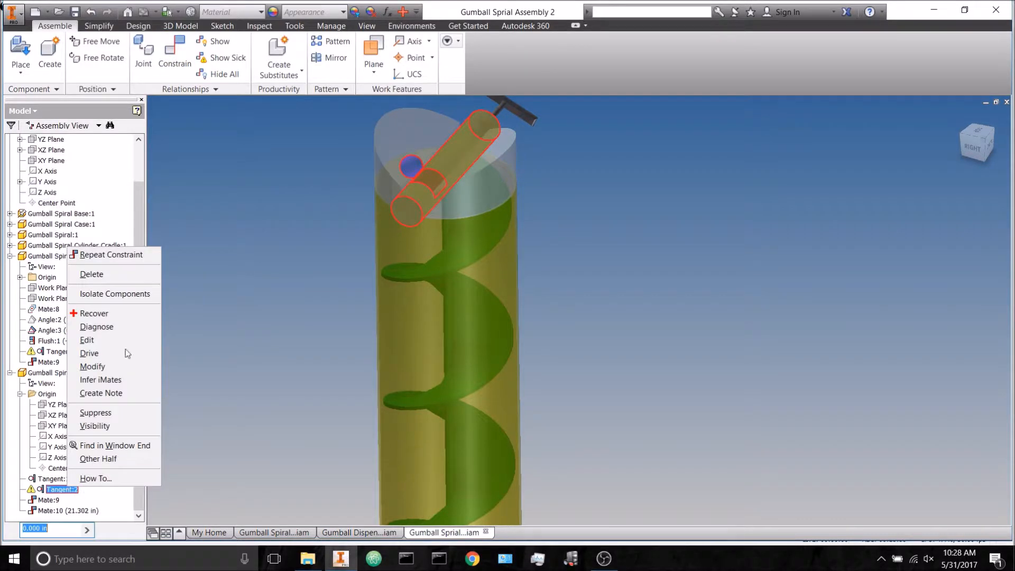
click(113, 275)
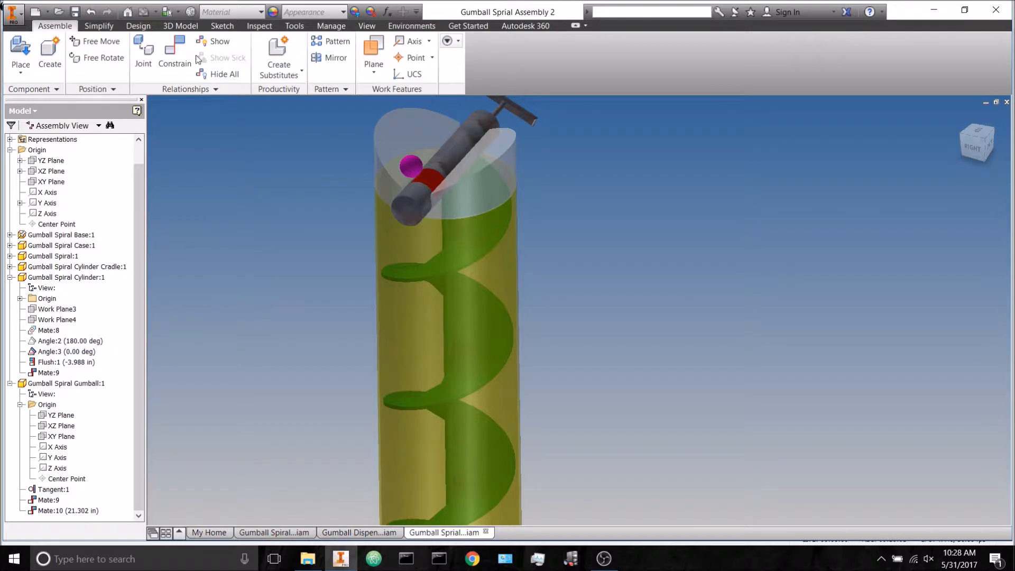
Step: Mate the gumball's center point to the assembly's XY plane at the predicted 0.676 in offset, accepting the conflicting relationship
click(186, 69)
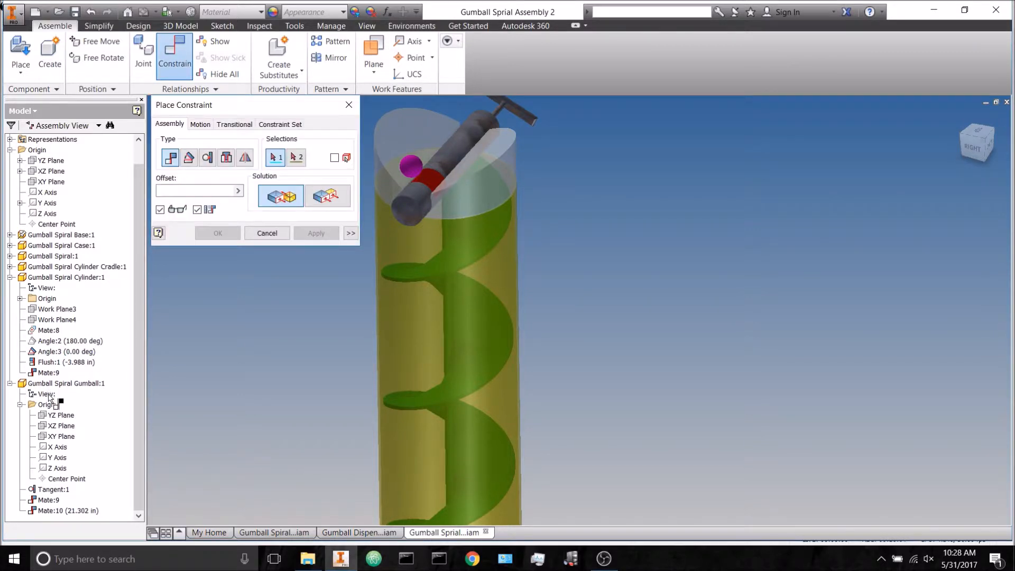
click(80, 480)
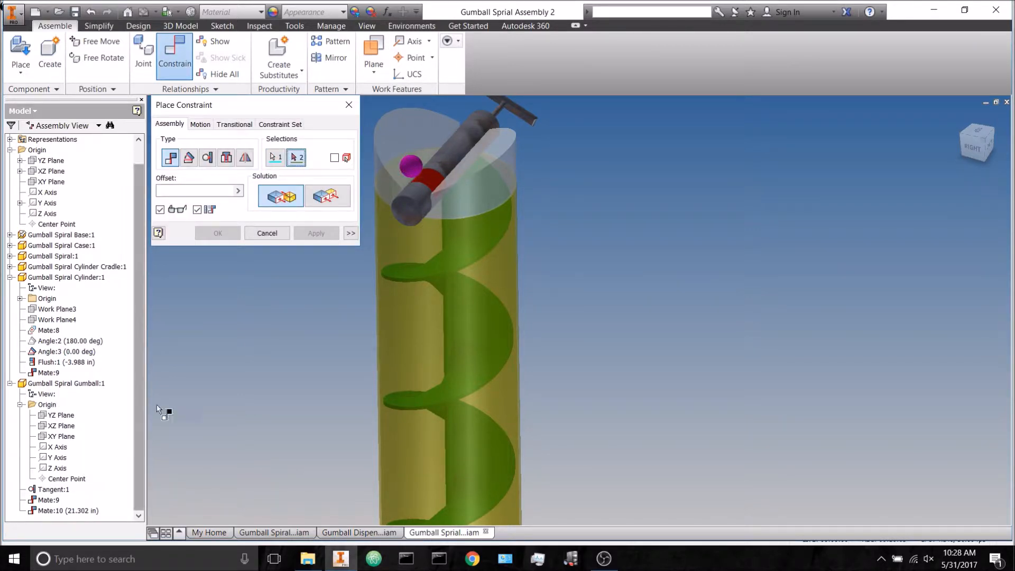
click(54, 183)
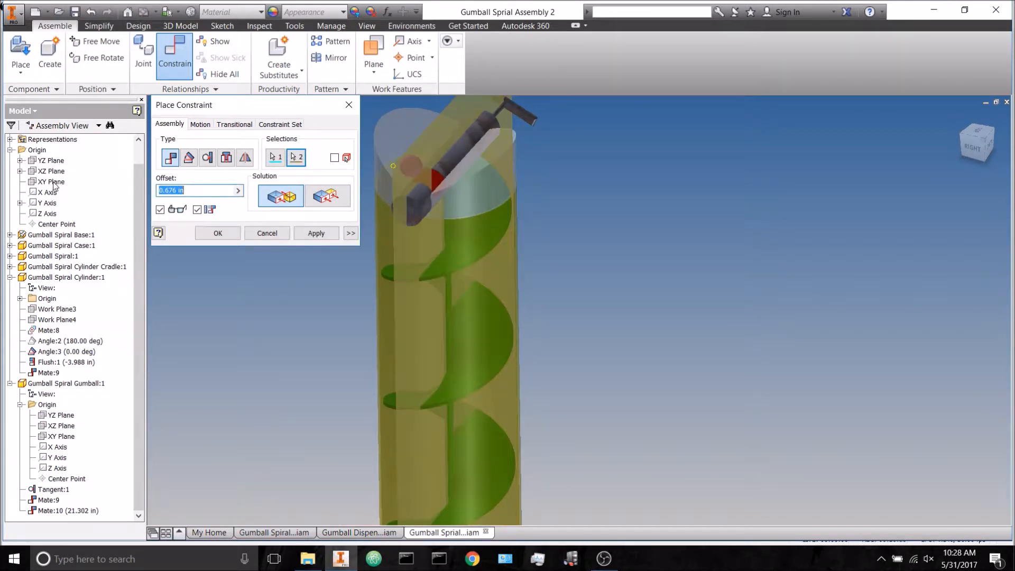
click(222, 233)
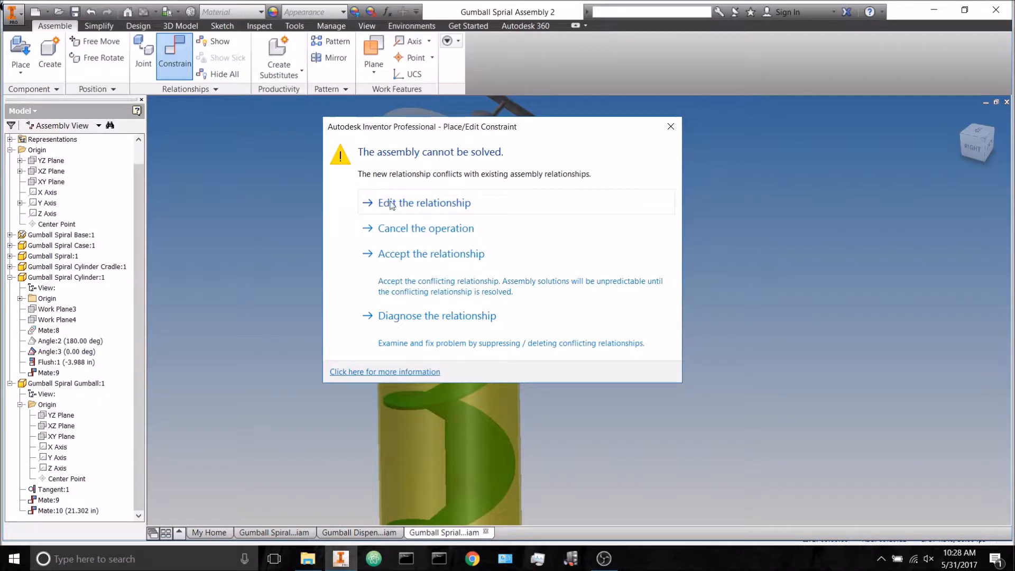
click(397, 266)
Step: Delete the gumball's Tangent:1 constraint with the cradle and check the gumball's position beside the pocket
right_click(73, 488)
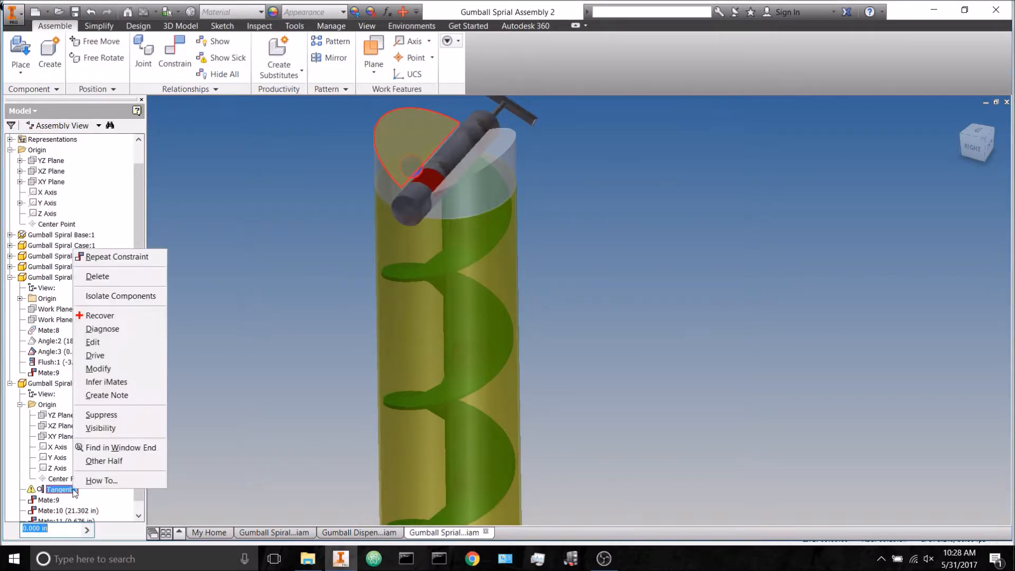
click(98, 276)
click(409, 175)
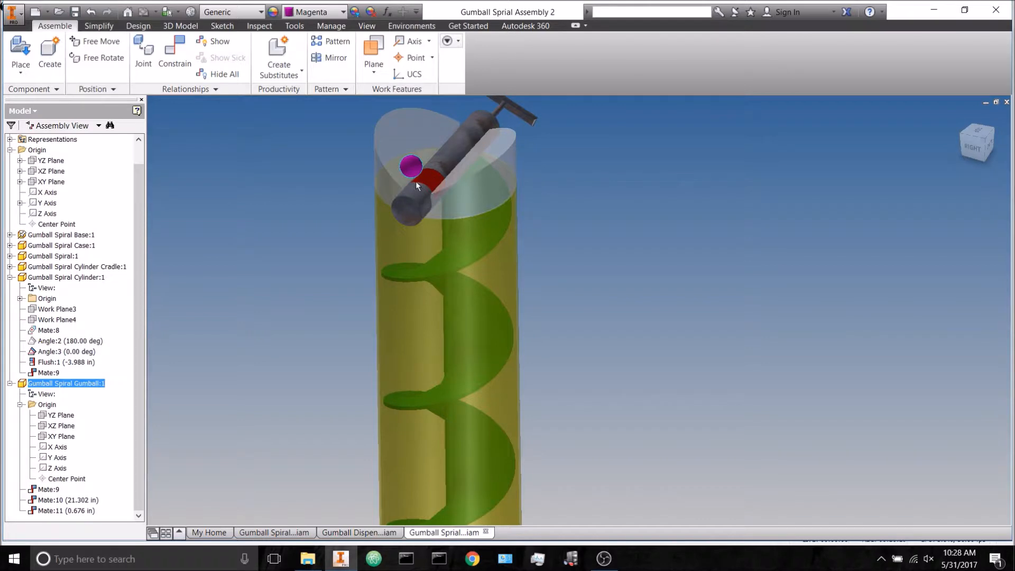
click(296, 235)
scroll(373, 199, up, 3)
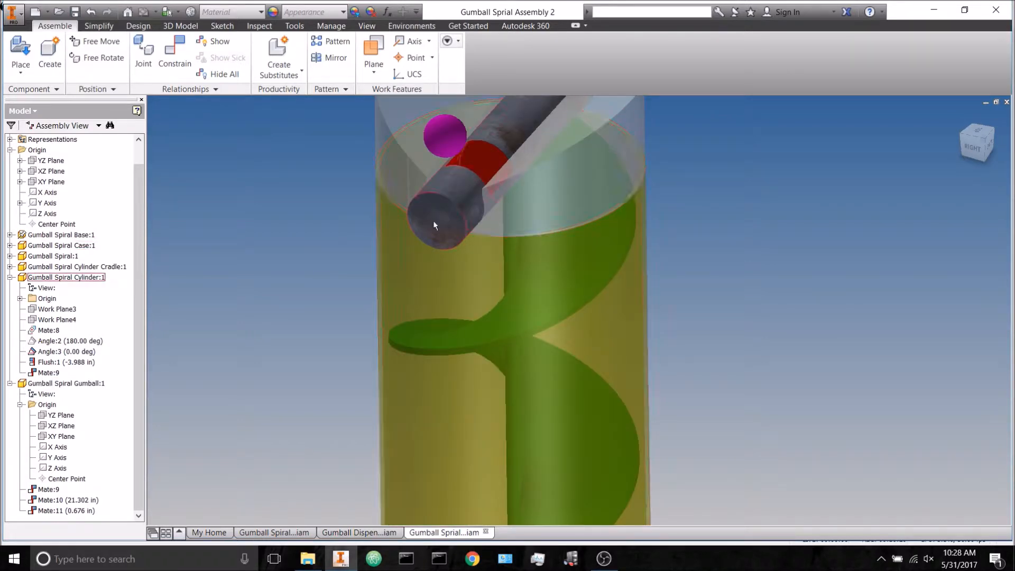
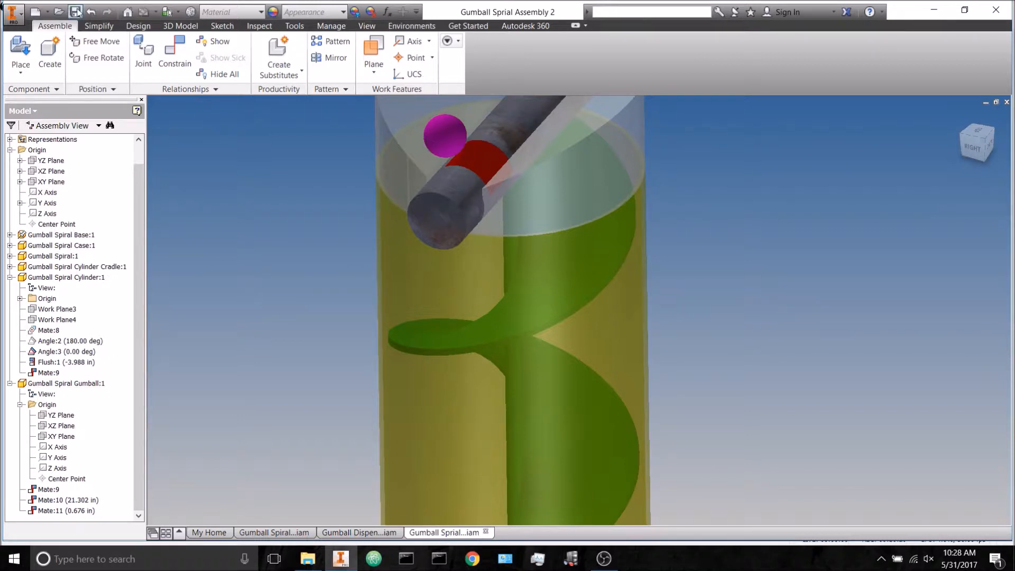
Step: Open the assembly in the Inventor Studio environment and inspect the gumball's Mate:9 constraint against the cylinder's pocket
click(412, 26)
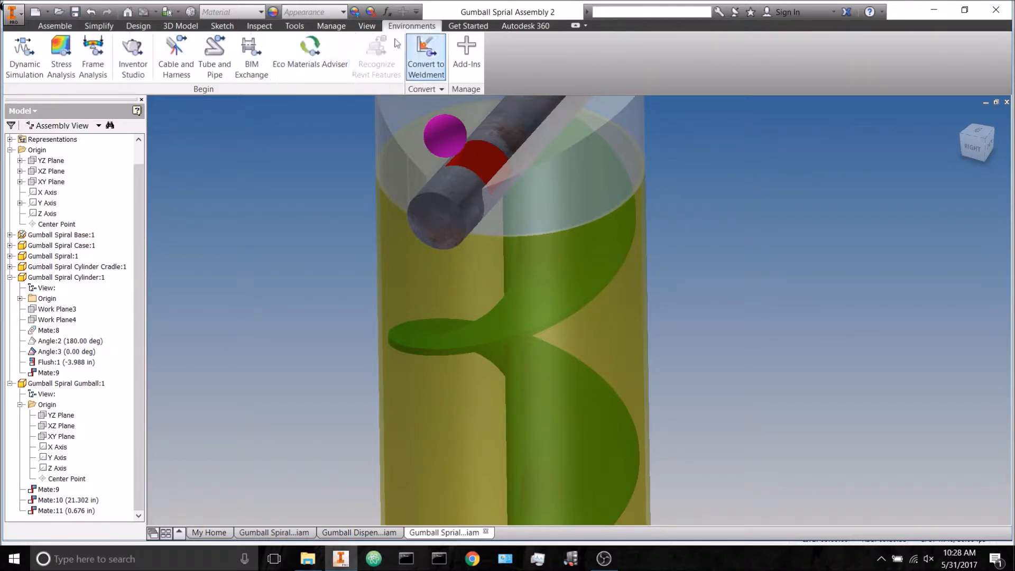
click(133, 55)
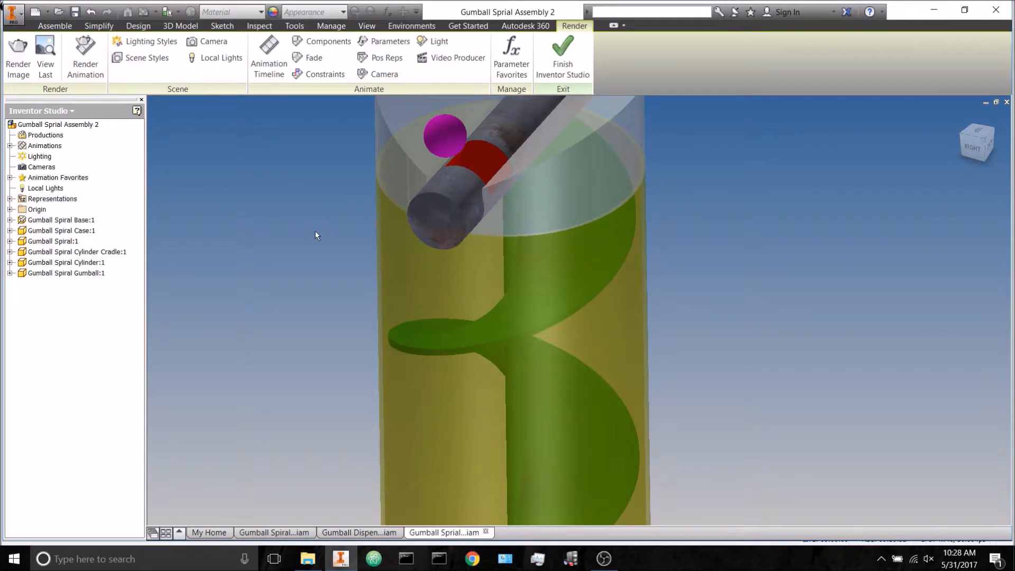
click(9, 273)
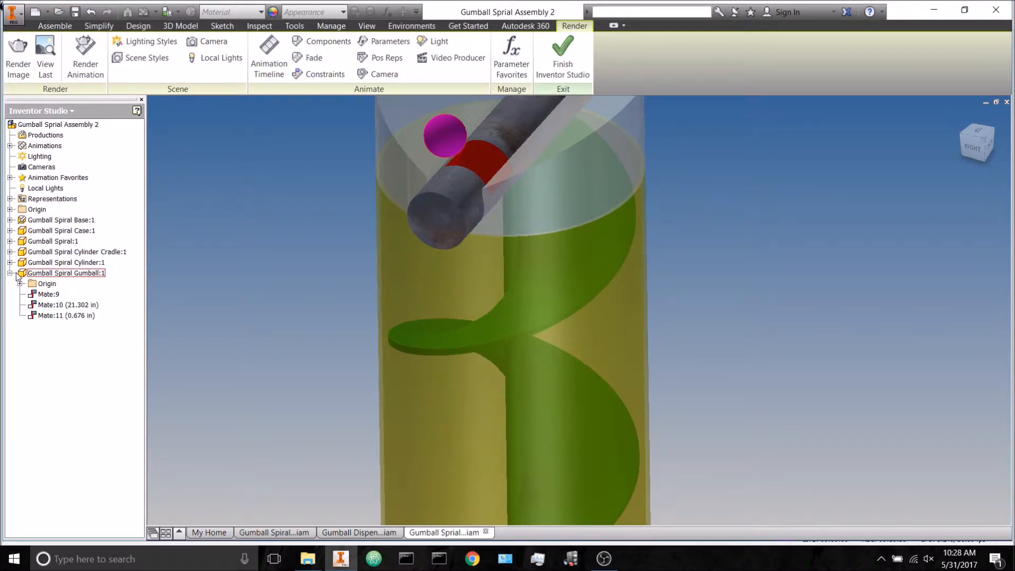
click(50, 294)
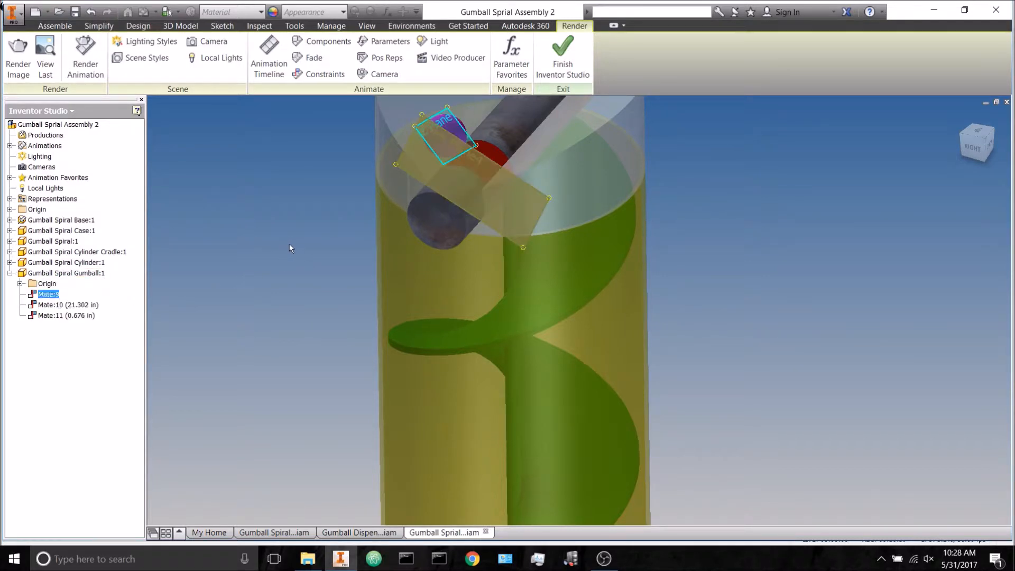
click(269, 245)
shift+middle_drag(274, 290, 174, 291)
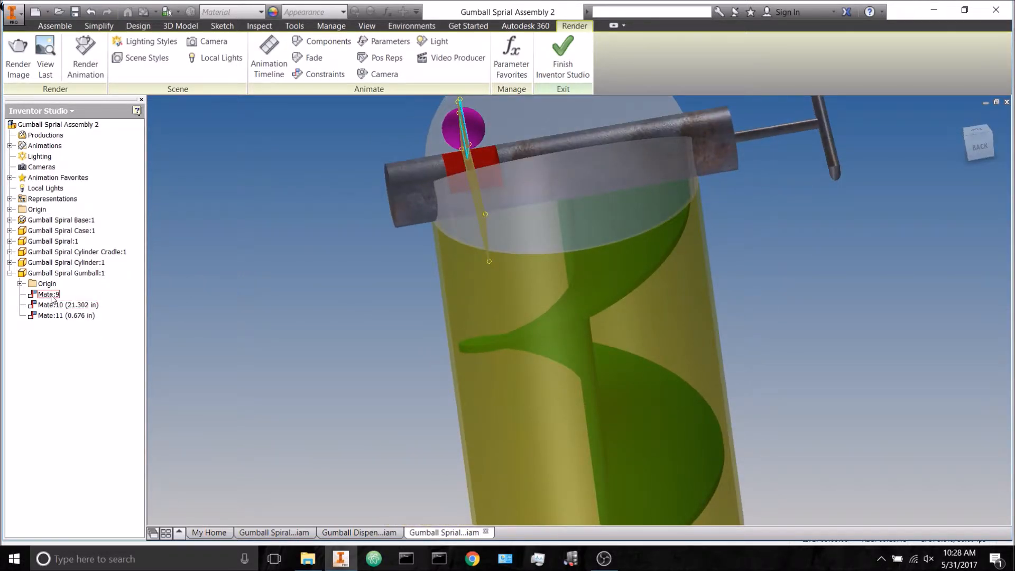
Step: Inspect the gumball's Mate:11 offset constraint from a side view against the cylinder and its pocket
scroll(220, 317, up, 4)
shift+middle_drag(201, 331, 328, 328)
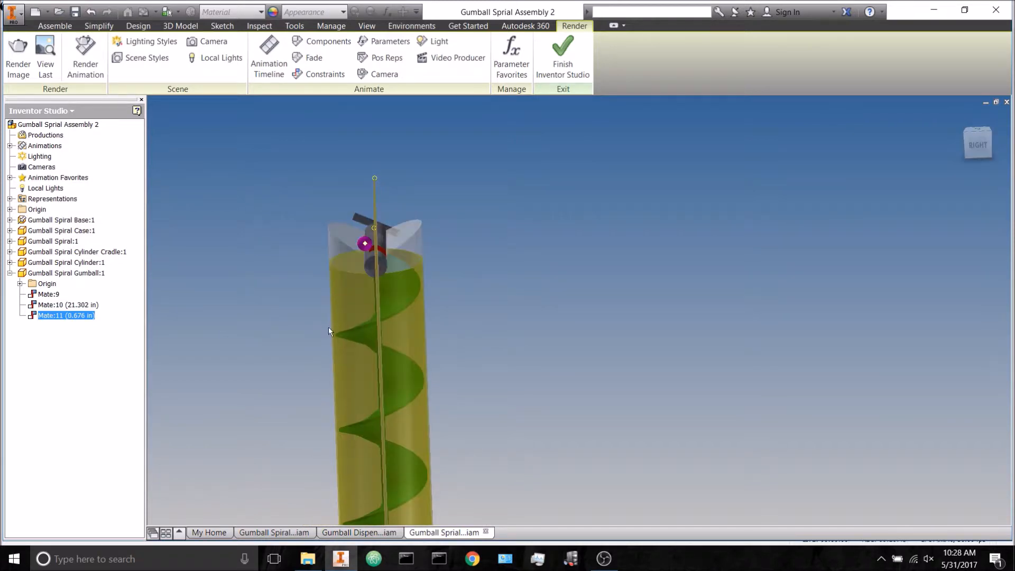
scroll(325, 380, down, 2)
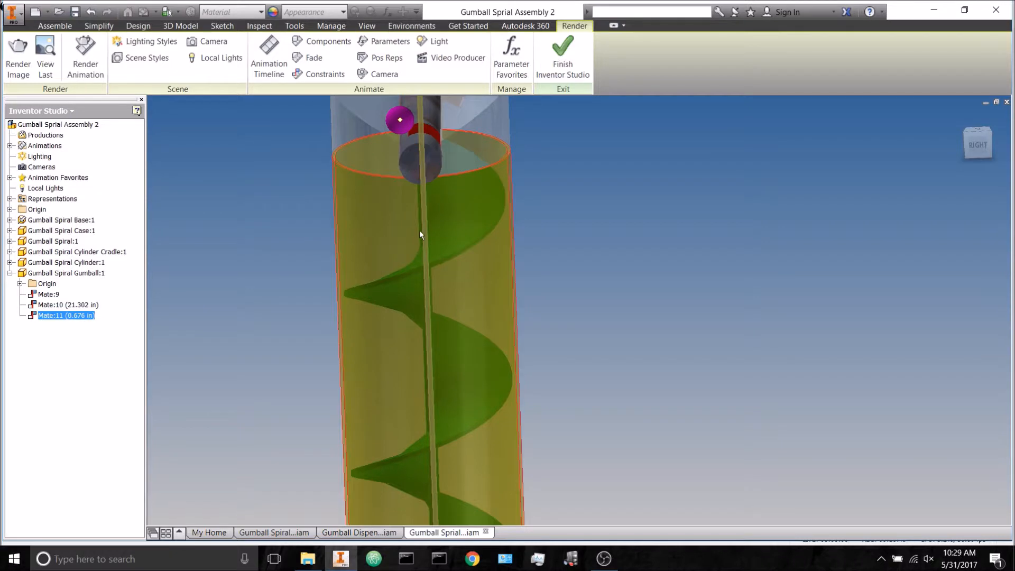
middle_drag(422, 233, 415, 350)
click(379, 193)
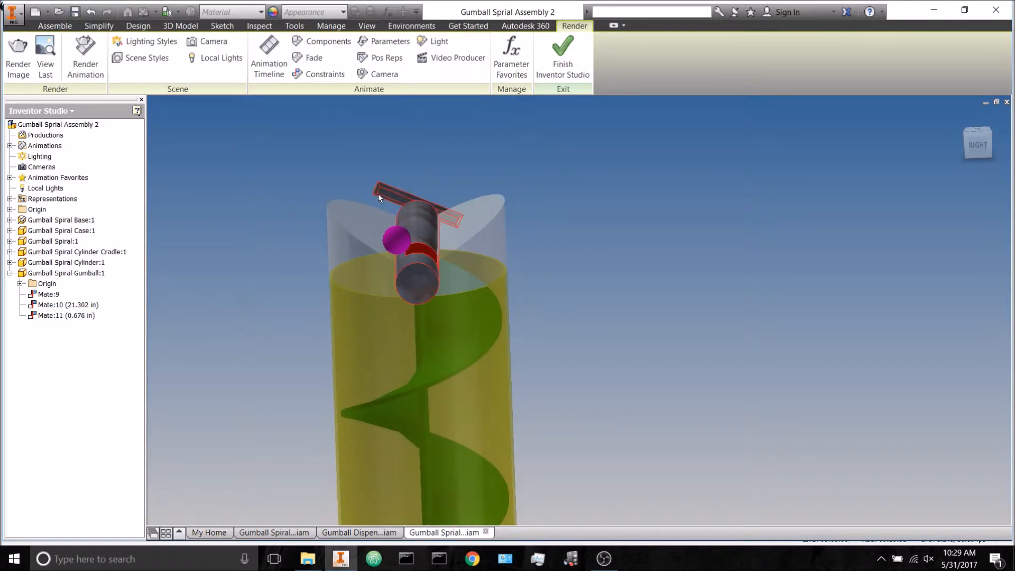
click(404, 149)
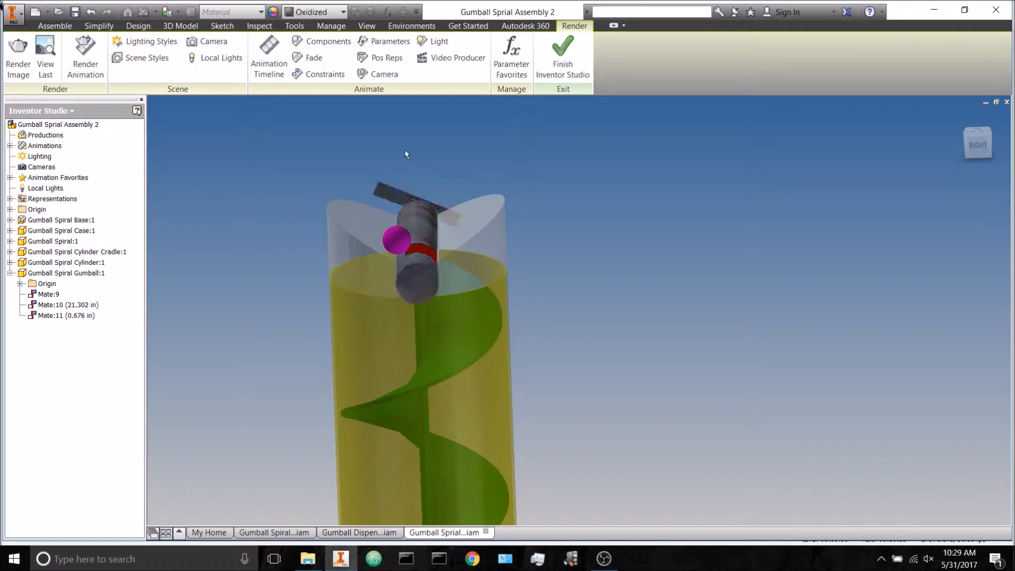
Step: Leave Inventor Studio and rotate the cylinder in the assembly until its handle sits level
click(569, 48)
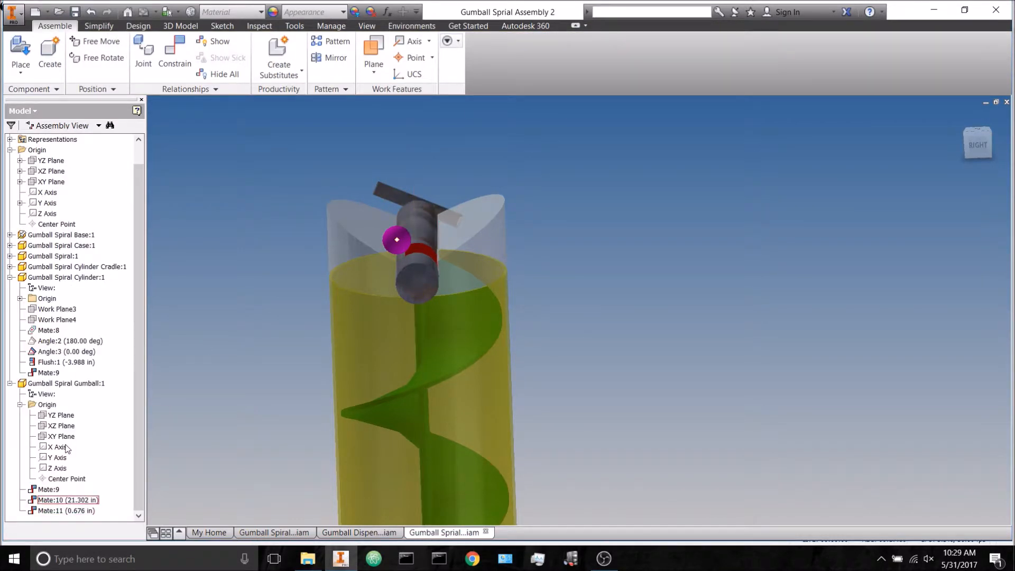
click(394, 187)
drag(384, 208, 388, 201)
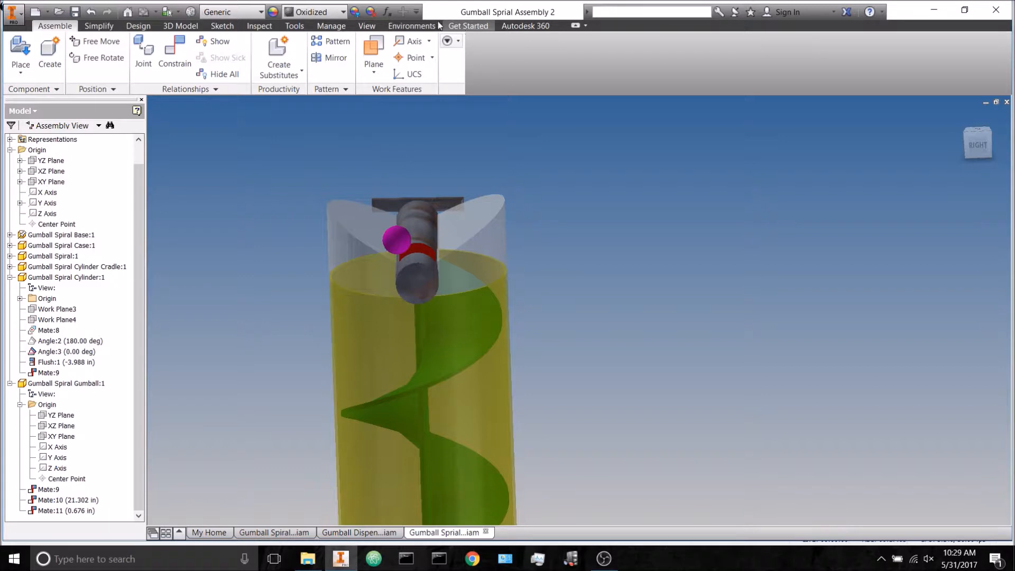
Step: Reopen Inventor Studio's animation timeline and scrub from 0 to 1.2 s to check the cylinder's rotation
click(412, 26)
click(131, 77)
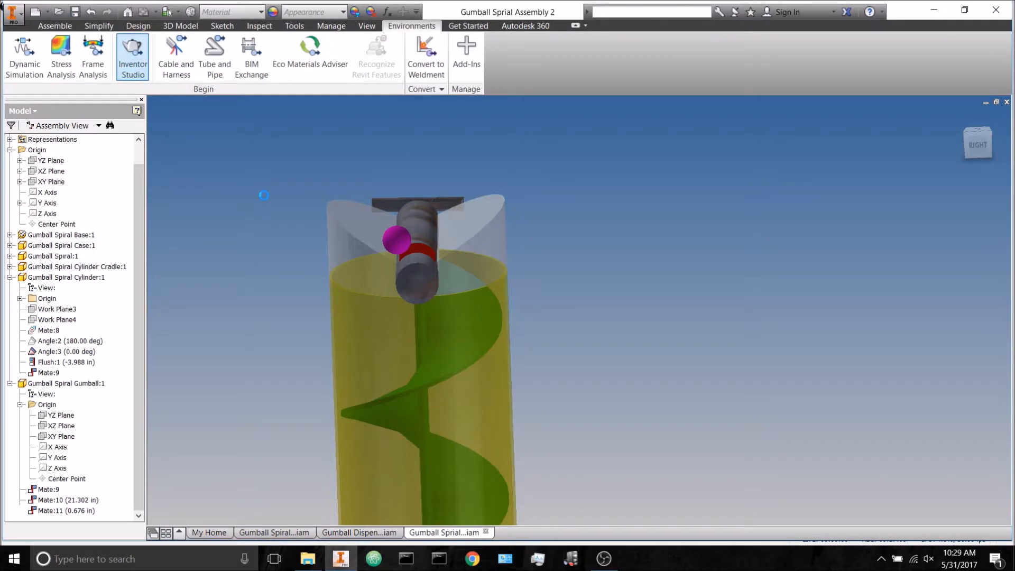
click(270, 58)
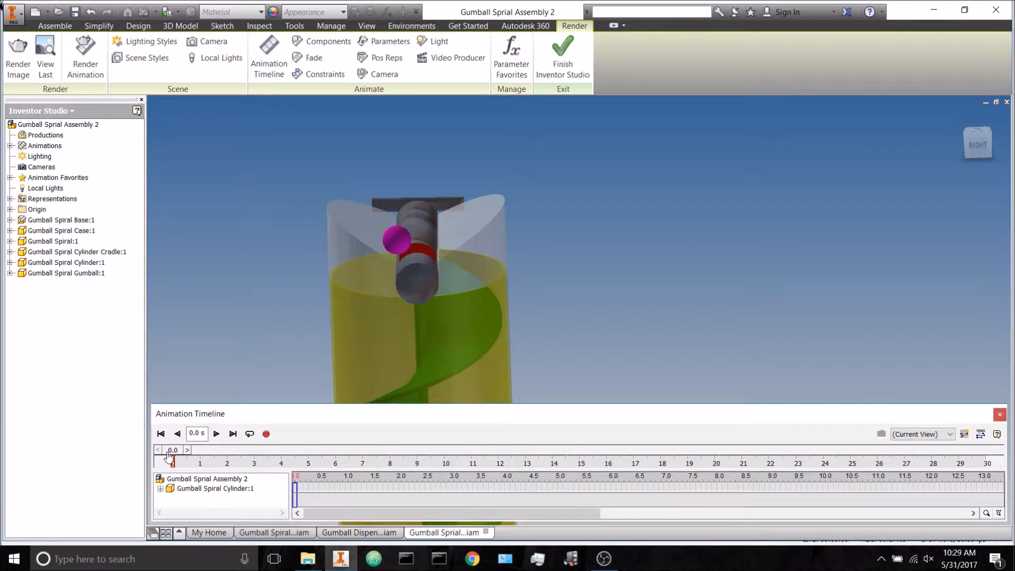
mouse_move(172, 459)
mouse_down()
mouse_move(223, 462)
mouse_move(192, 471)
mouse_move(173, 461)
mouse_up()
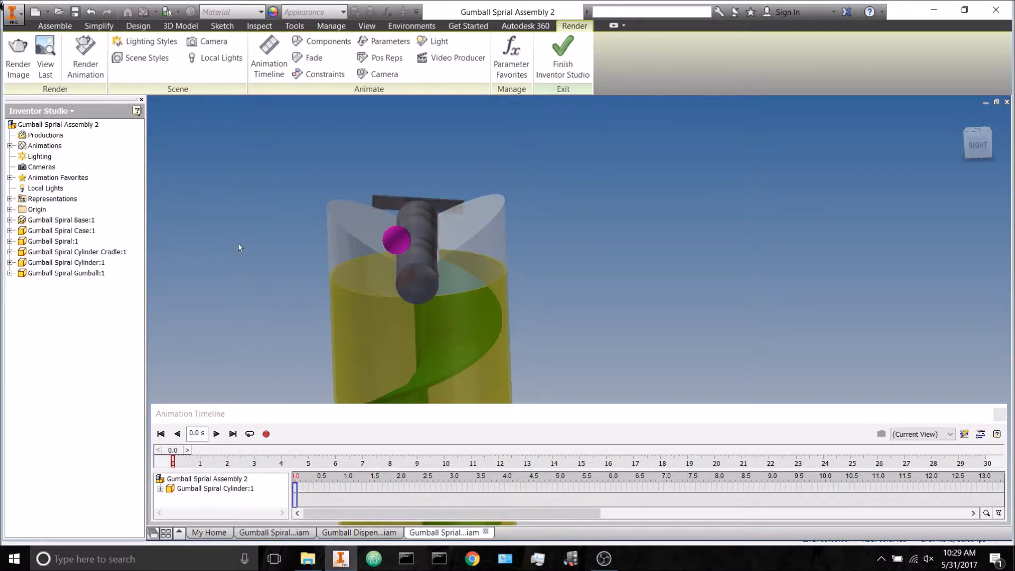
drag(173, 461, 213, 469)
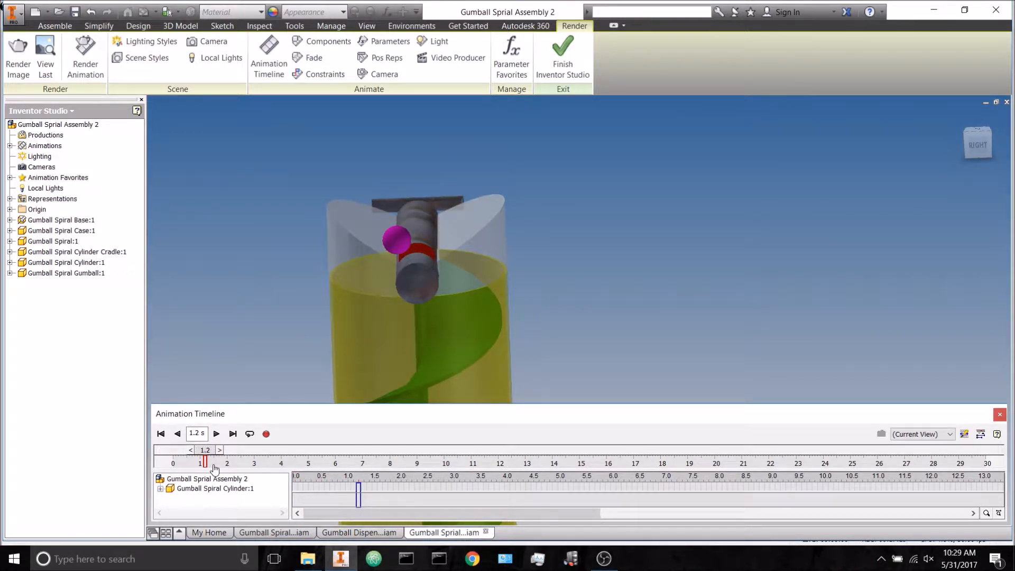
Step: Leave Inventor Studio and set the cylinder's Angle:2 constraint to 180 degrees
click(563, 55)
right_click(80, 343)
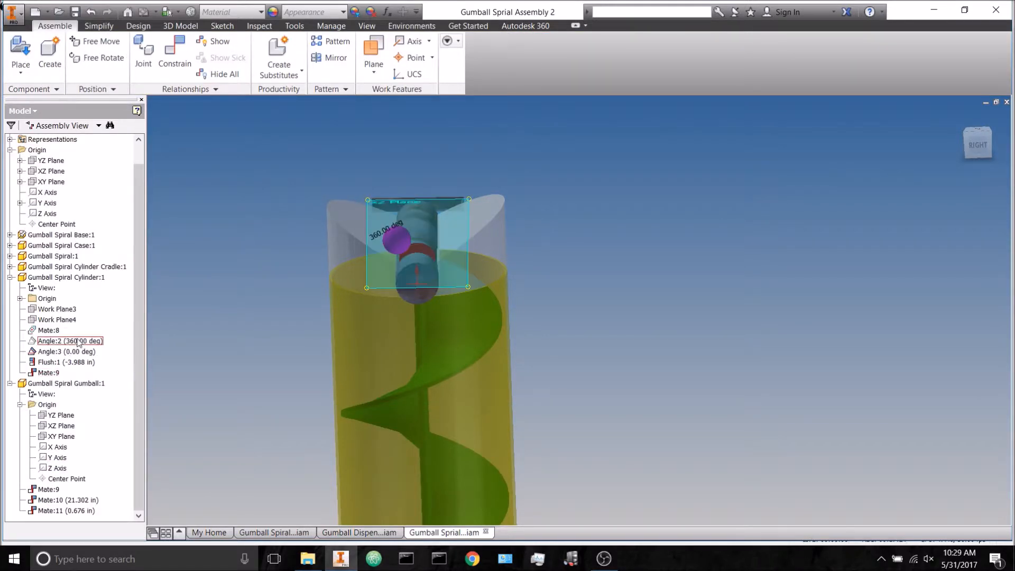
click(132, 264)
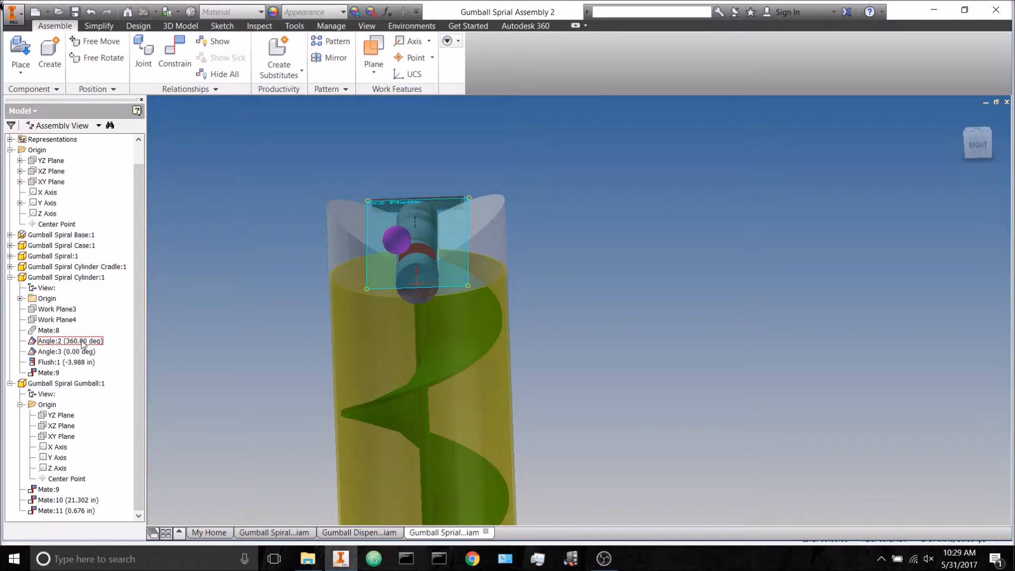
click(82, 341)
text(180)
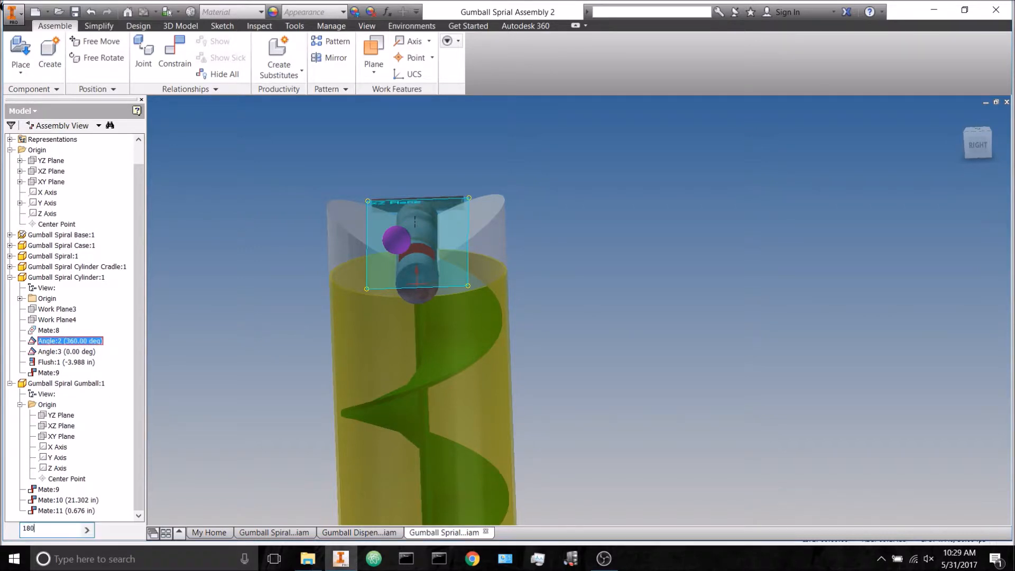
key(Return)
Step: Reopen the animation timeline in Inventor Studio and set the current time to 0.8 s
click(412, 26)
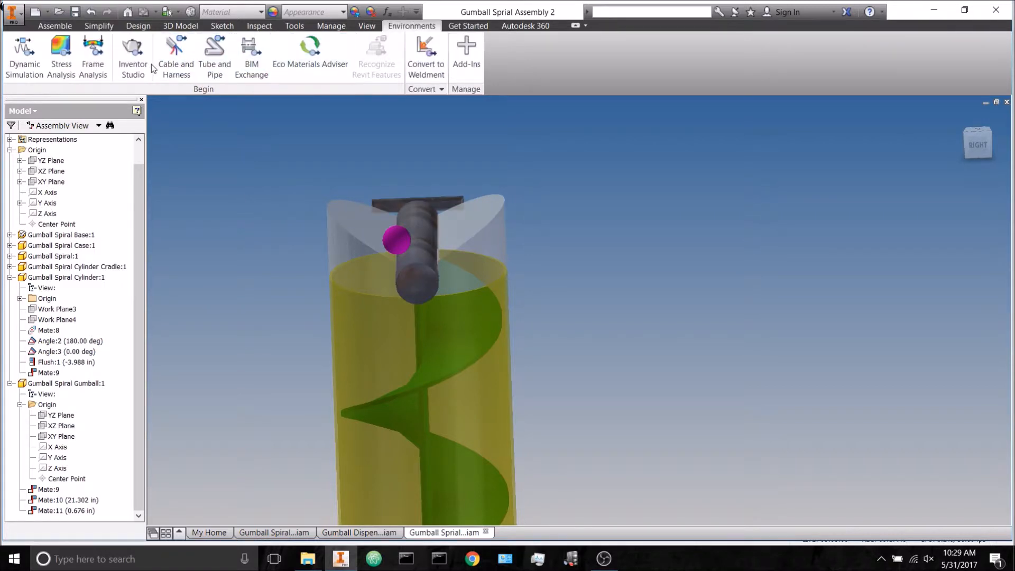
click(127, 53)
click(260, 53)
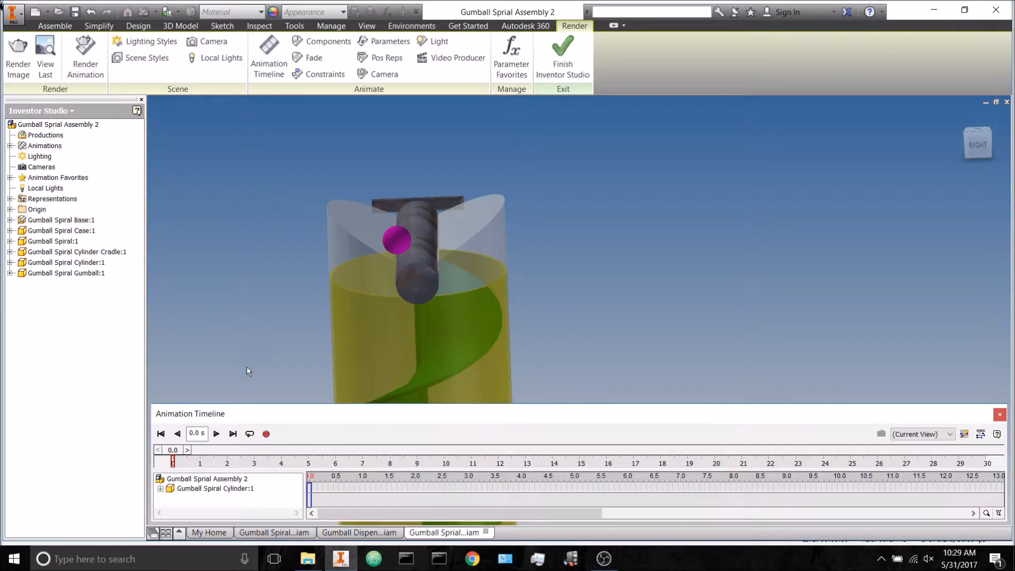
mouse_move(177, 455)
mouse_down()
mouse_move(222, 456)
mouse_move(249, 481)
mouse_move(166, 486)
mouse_move(185, 461)
mouse_move(206, 469)
mouse_move(204, 457)
mouse_up()
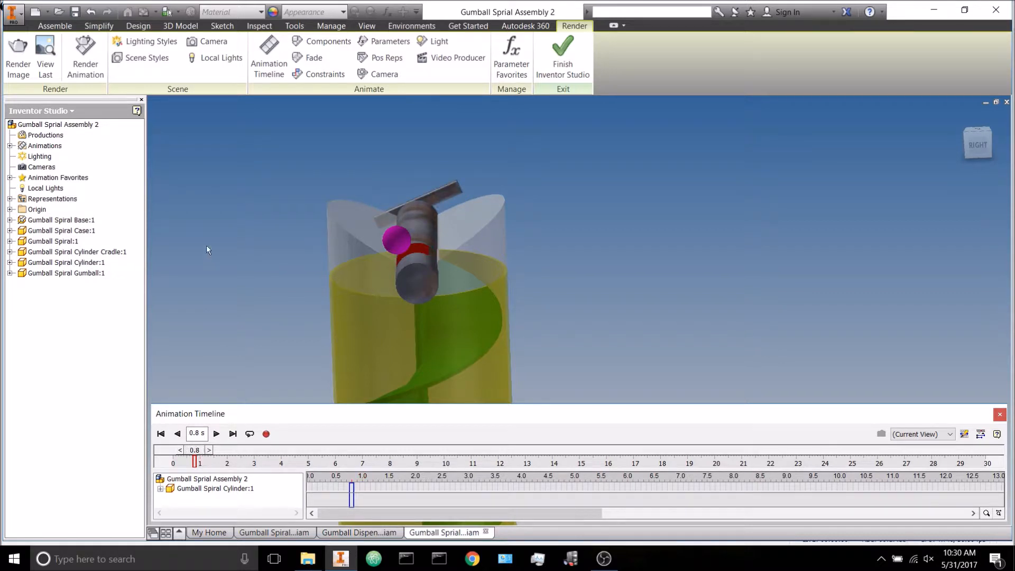
Step: Examine the gumball's Mate:11 constraint and the ball's position relative to the opened pocket
scroll(400, 195, down, 3)
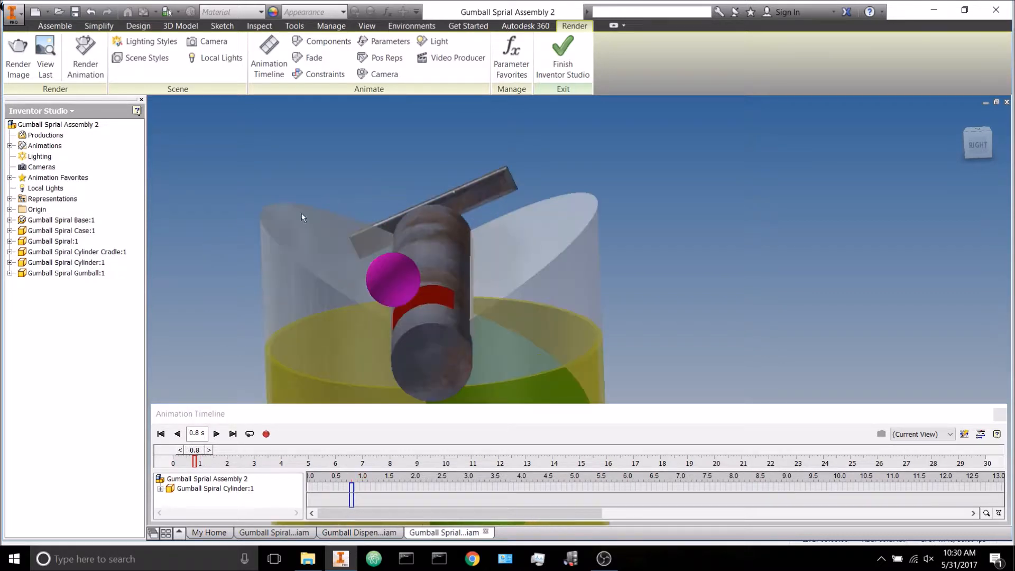
click(10, 273)
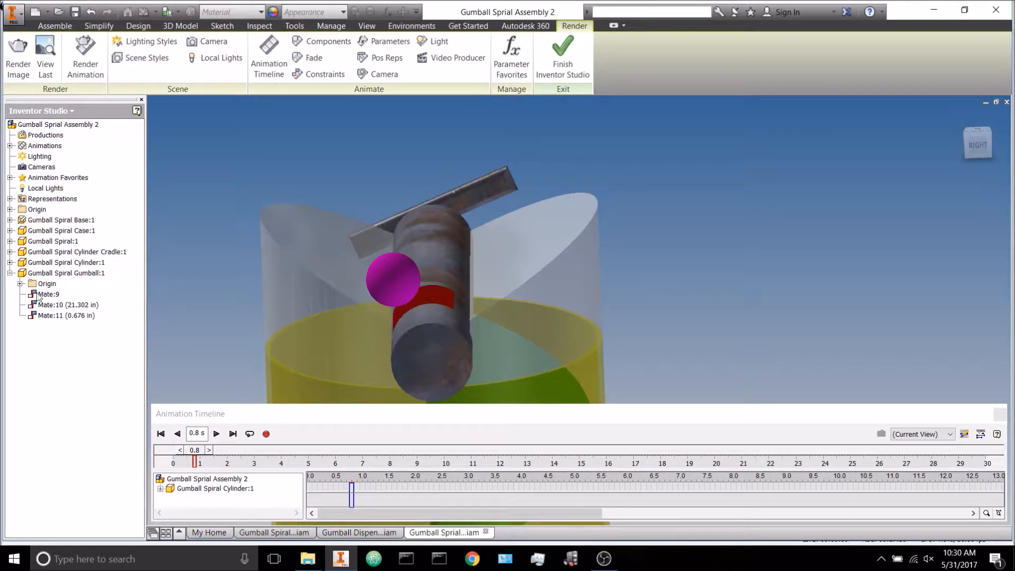
click(64, 317)
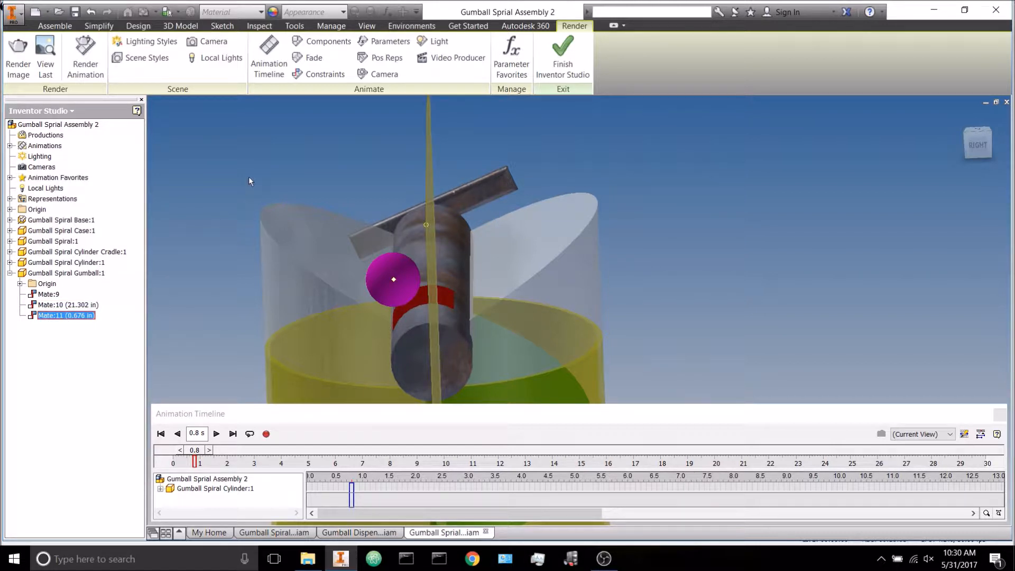
mouse_move(253, 180)
shift+middle_down()
mouse_move(272, 185)
mouse_move(272, 172)
mouse_move(250, 160)
mouse_move(284, 173)
mouse_move(262, 173)
shift+middle_up()
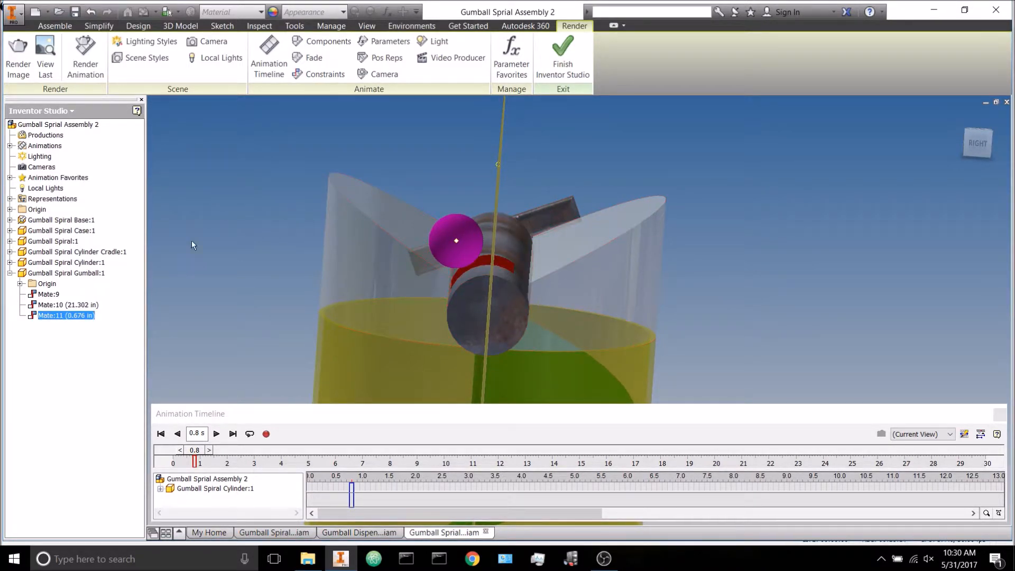
Step: Animate the gumball's Mate:11 constraint from 0.676 in to 0 in between 0 and 0.8 s
right_click(77, 315)
click(116, 341)
click(371, 158)
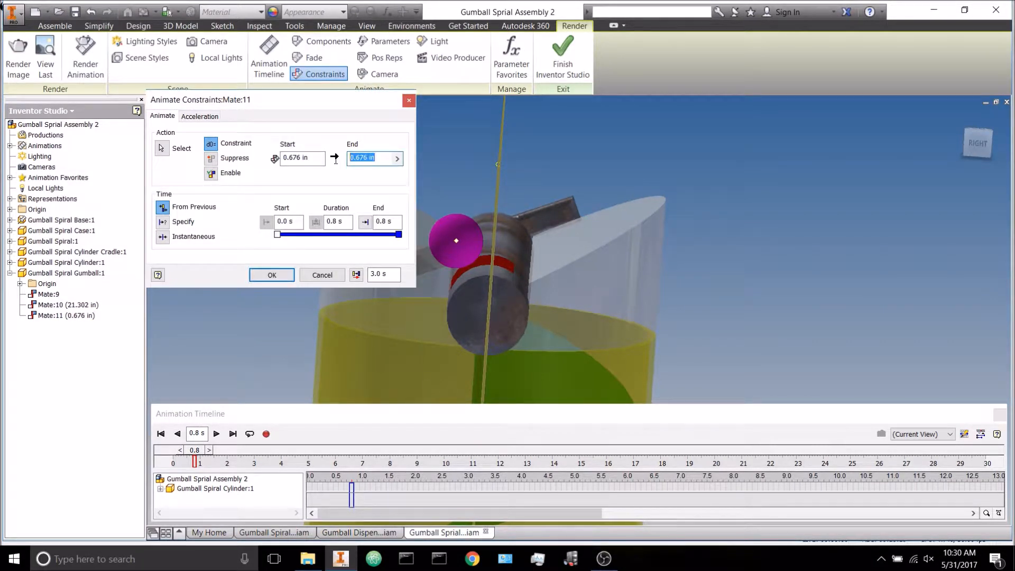
text(0)
click(271, 275)
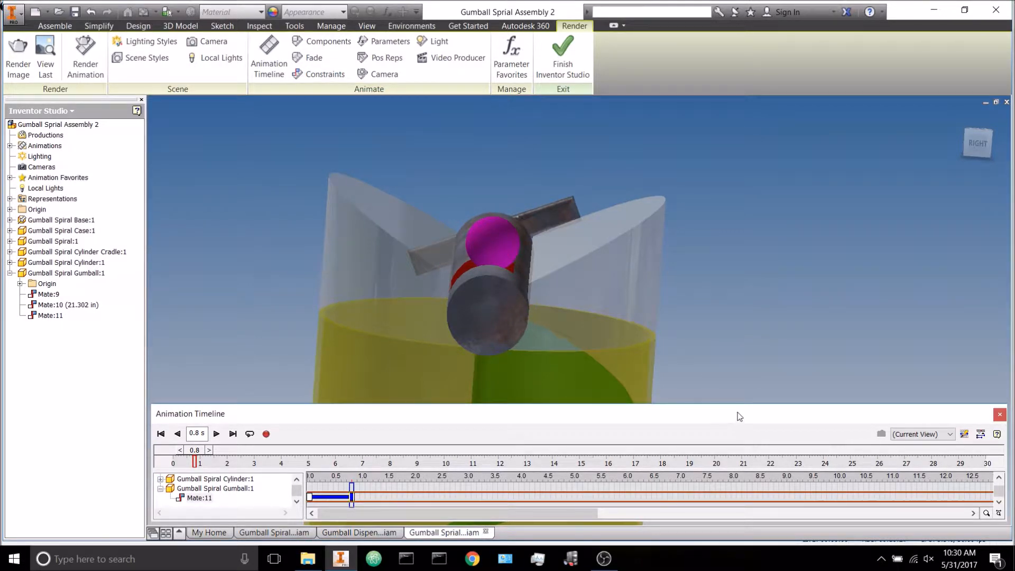
Step: Shift the Mate:11 animation to start at about 0.7 s and preview the motion up to 1.5 s
drag(195, 456, 154, 460)
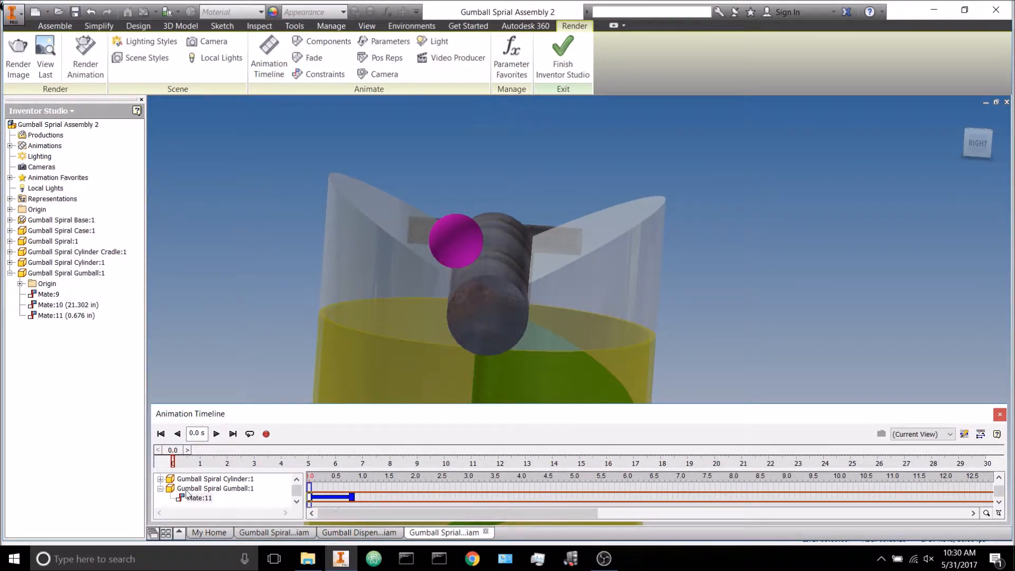
drag(344, 500, 386, 500)
drag(179, 455, 196, 455)
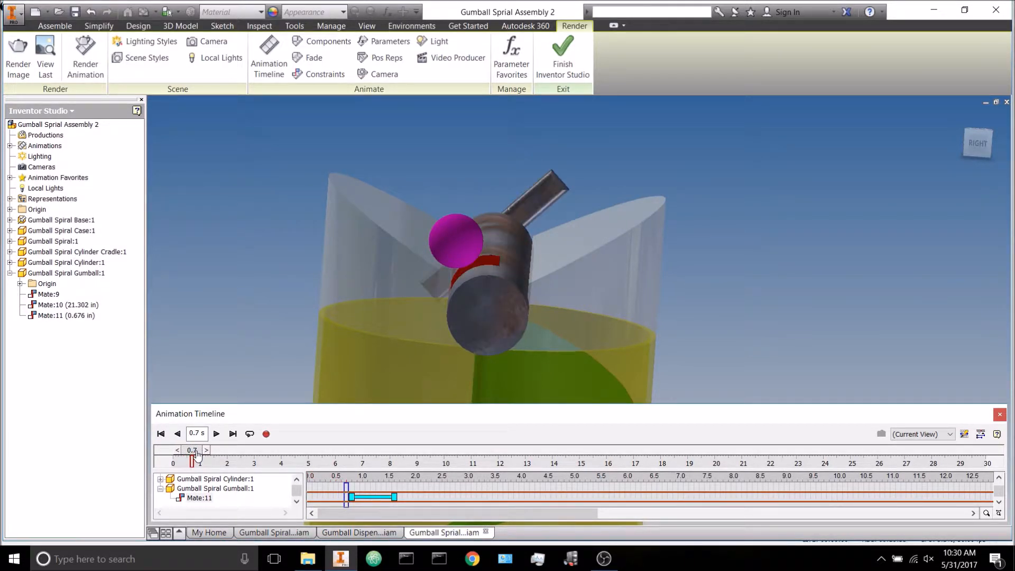
drag(371, 499, 366, 497)
drag(195, 453, 223, 468)
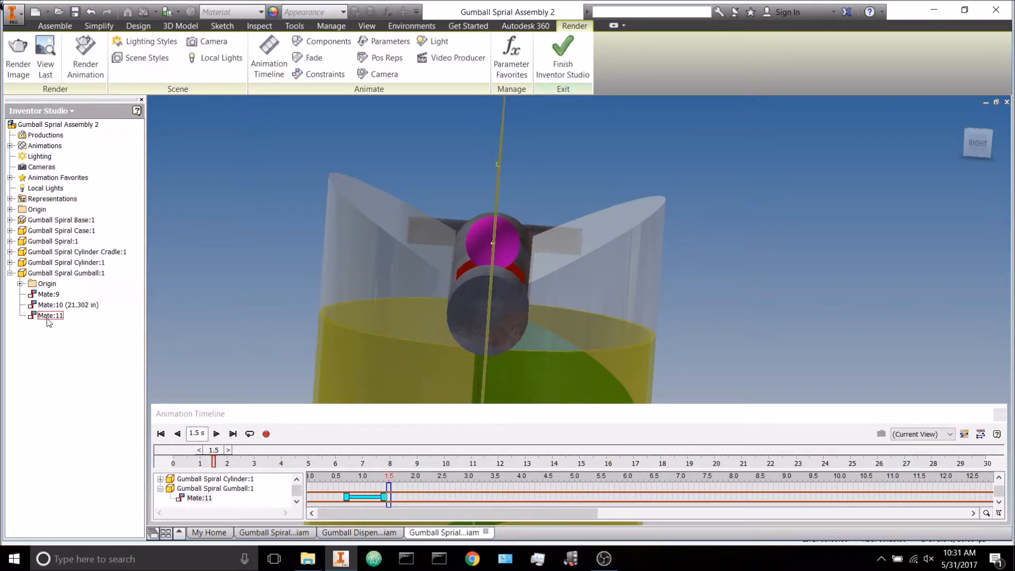
Step: Examine the gumball's Mate:10 height constraint against the whole dispenser
scroll(270, 212, down, 2)
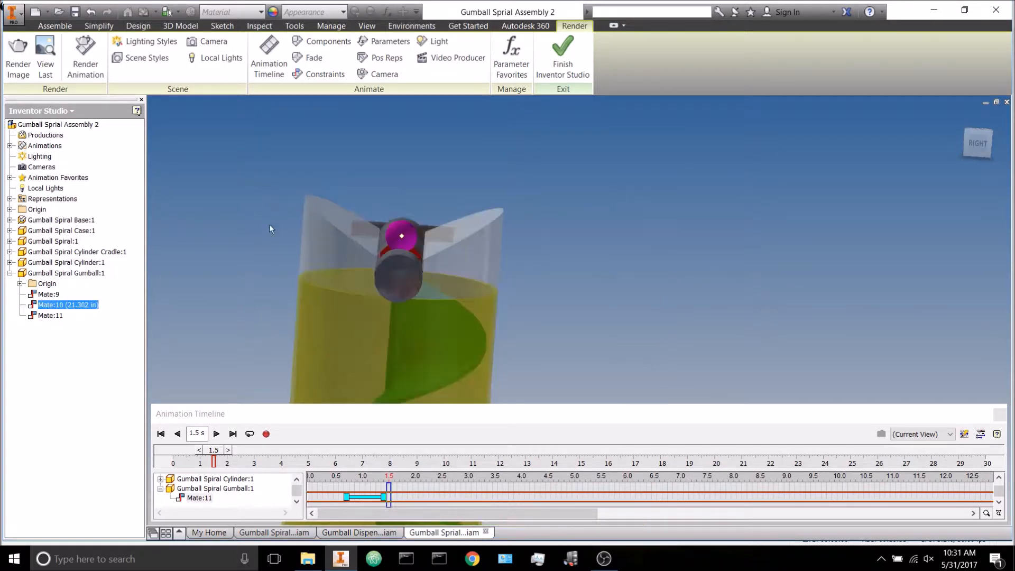
shift+middle_drag(238, 244, 336, 240)
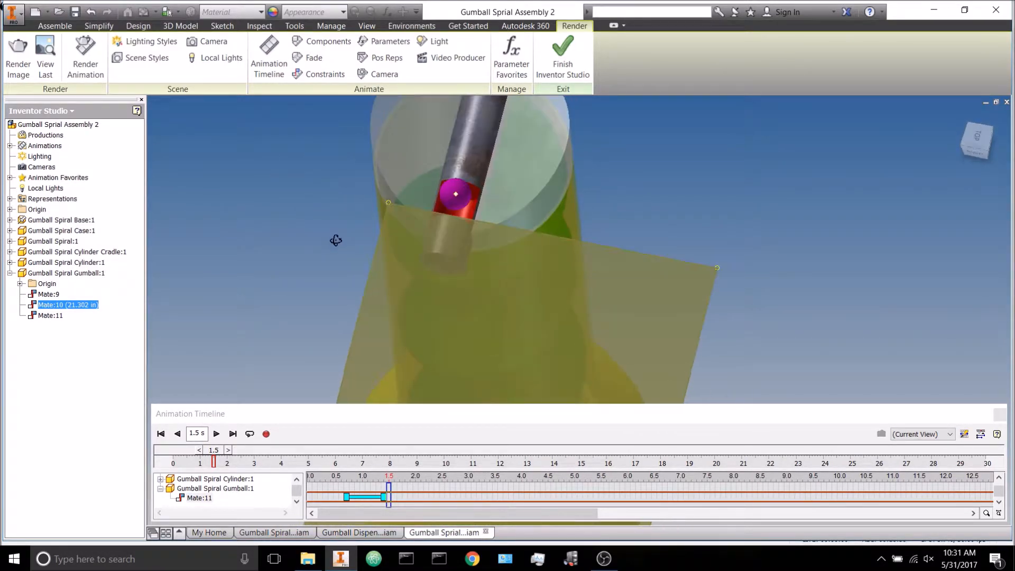
scroll(340, 328, down, 2)
shift+middle_drag(277, 266, 332, 298)
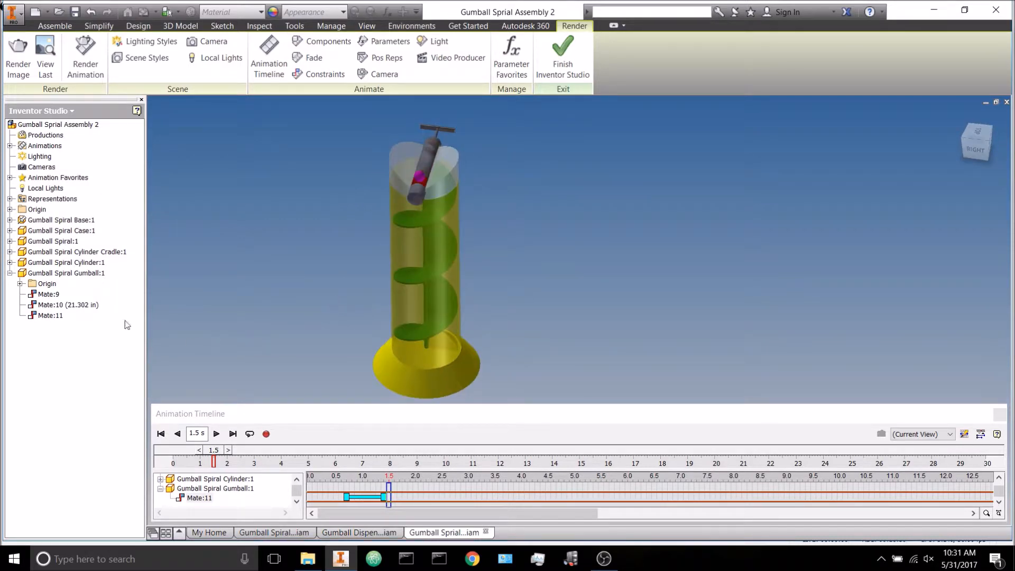
Step: Animate the gumball's Mate:10 constraint from 21.302 in to 20 in between 0 and 1.5 s
right_click(86, 305)
click(100, 335)
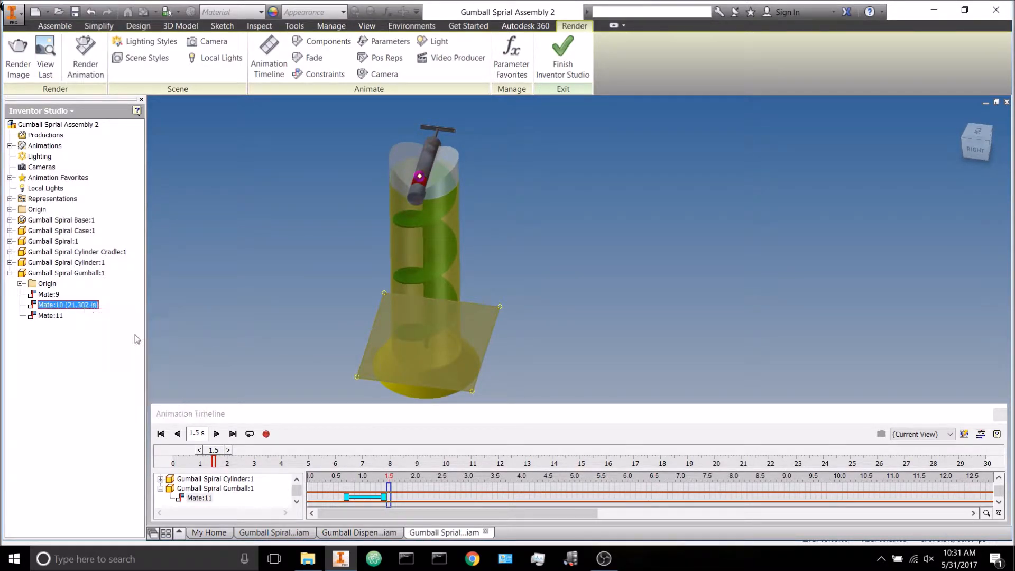
click(384, 157)
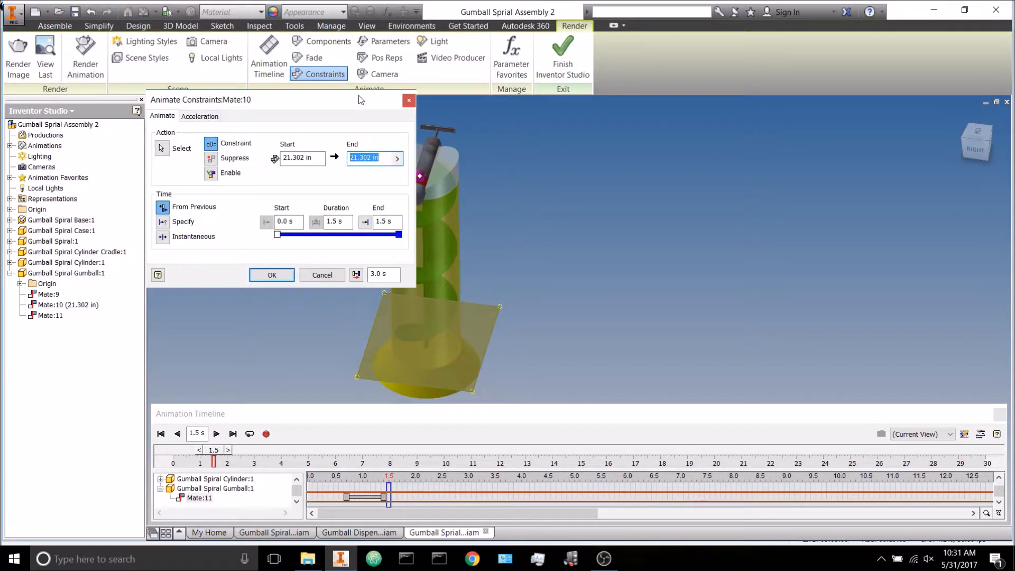
drag(353, 106, 222, 104)
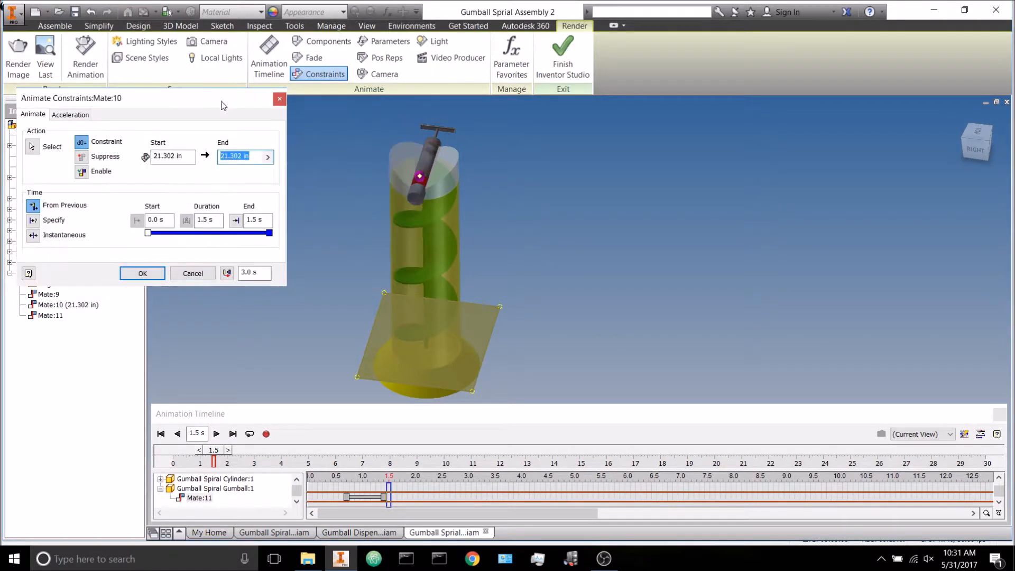
text(22)
click(146, 274)
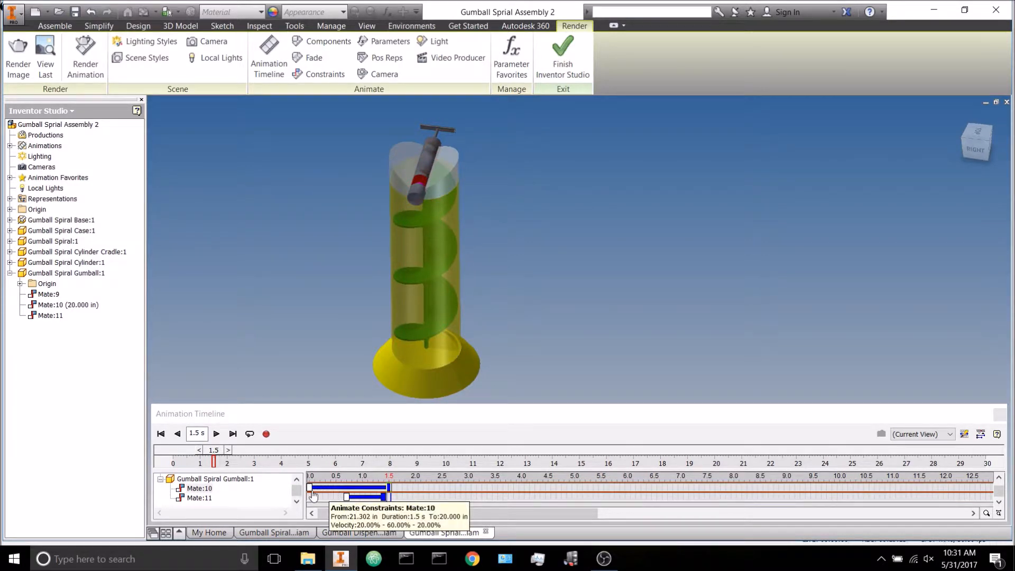
Step: Delay the start of the Mate:10 animation to about 0.8 s, keeping its 1.5 s end, and preview the motion to 1.8 s
mouse_move(214, 461)
mouse_down()
mouse_move(159, 465)
mouse_move(201, 465)
mouse_up()
drag(314, 488, 349, 487)
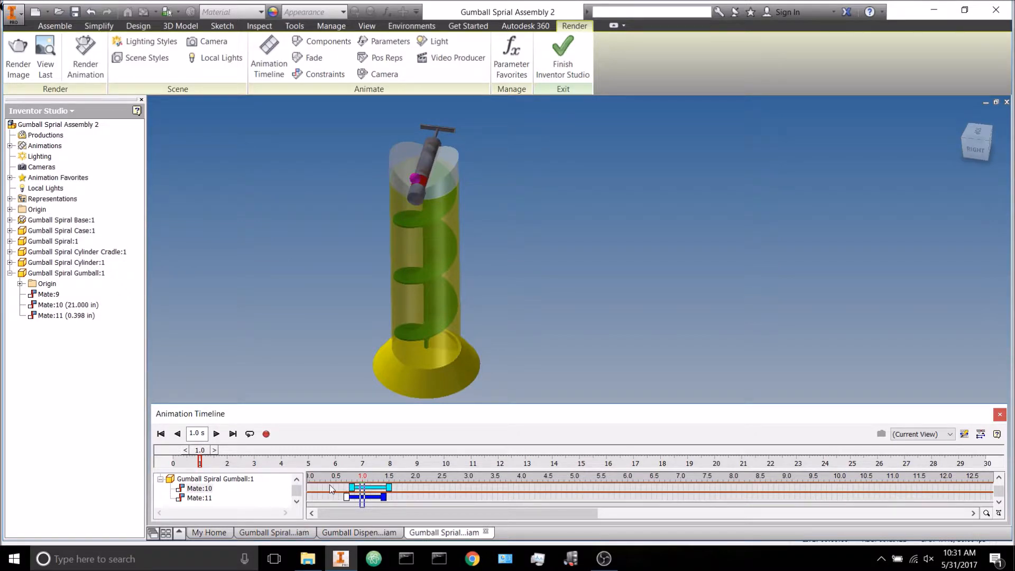
drag(201, 462, 229, 460)
Step: Examine the gumball's fit in the cylinder's pocket up close around 1.6 to 1.8 s of the animation
scroll(472, 238, up, 3)
shift+middle_drag(470, 237, 441, 272)
middle_drag(416, 351, 469, 214)
scroll(474, 149, down, 4)
mouse_move(442, 266)
shift+middle_down()
mouse_move(440, 245)
mouse_move(440, 256)
shift+middle_up()
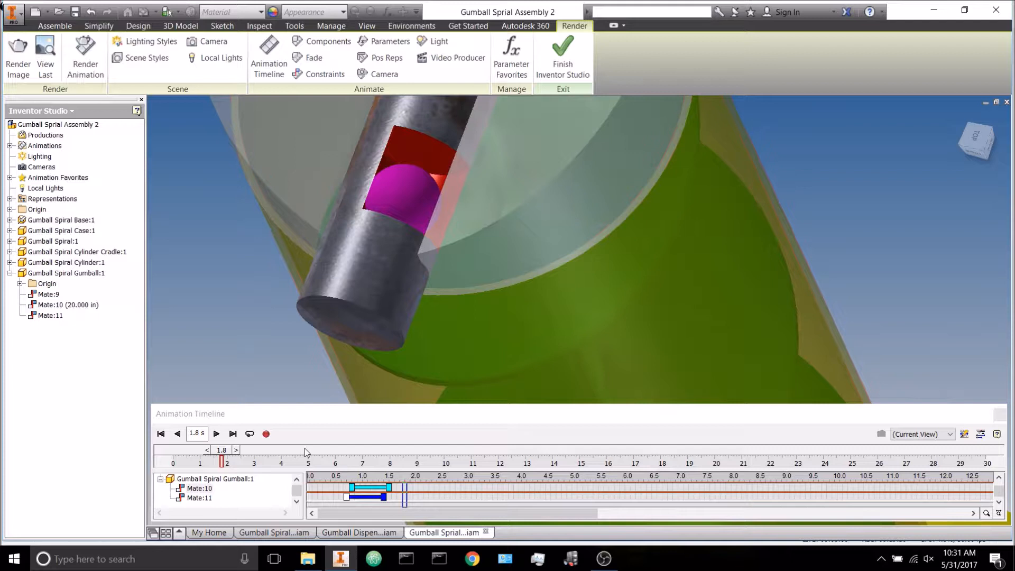
mouse_move(222, 460)
mouse_down()
mouse_move(202, 463)
mouse_move(217, 463)
mouse_up()
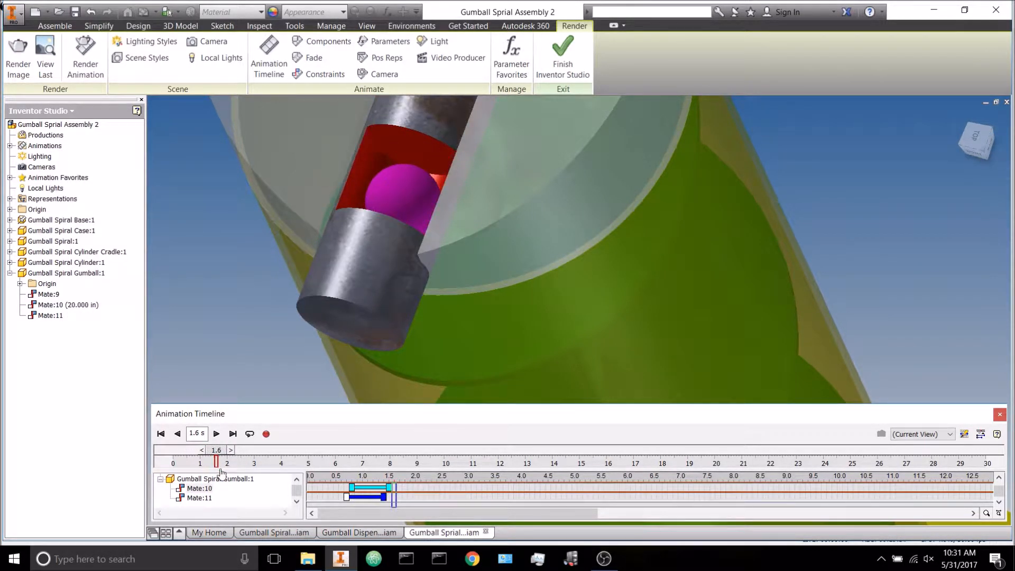
Step: Exit Inventor Studio to save the assembly and hide the Gumball Spiral Case component
shift+middle_drag(310, 290, 382, 282)
middle_drag(429, 163, 408, 275)
scroll(411, 258, down, 3)
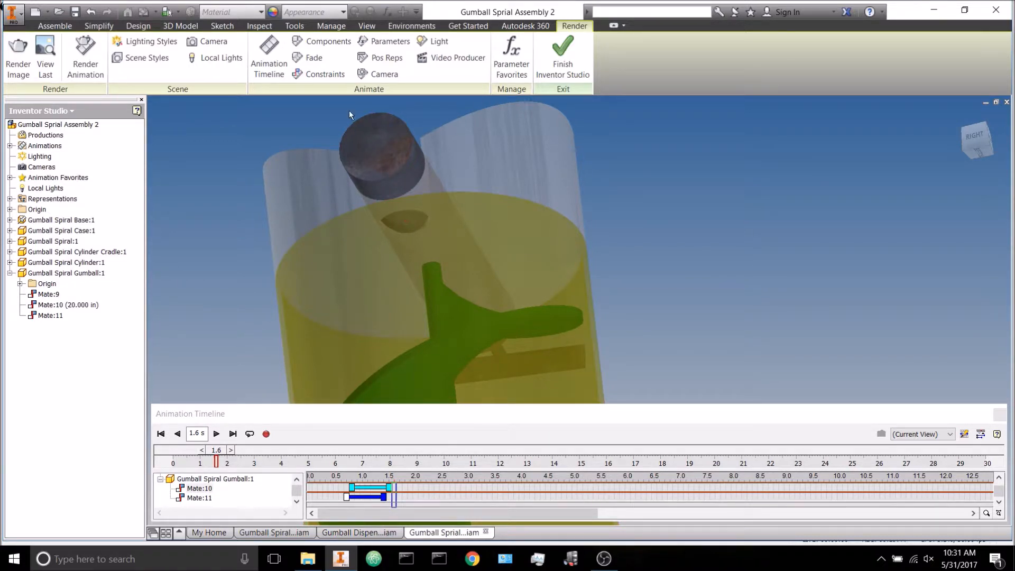
click(563, 56)
click(75, 11)
right_click(328, 312)
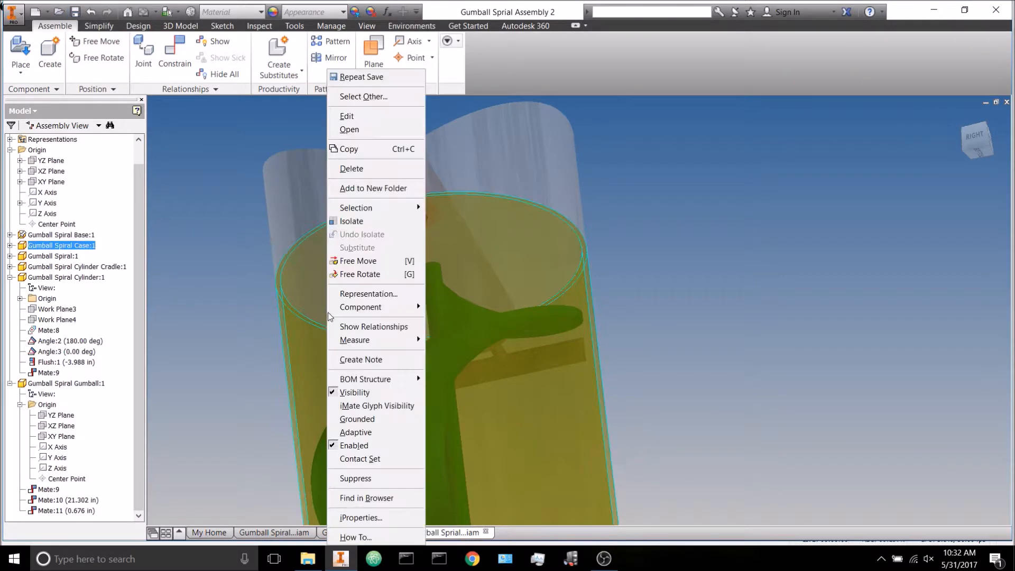
click(351, 392)
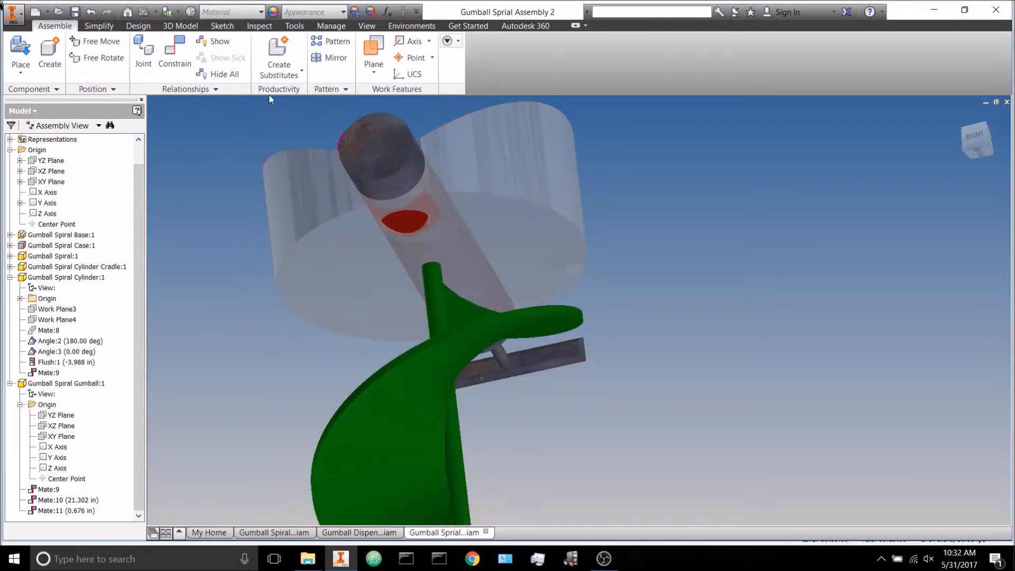
Step: Reopen the animation timeline in Inventor Studio and move the animation to 1.8 s
click(413, 26)
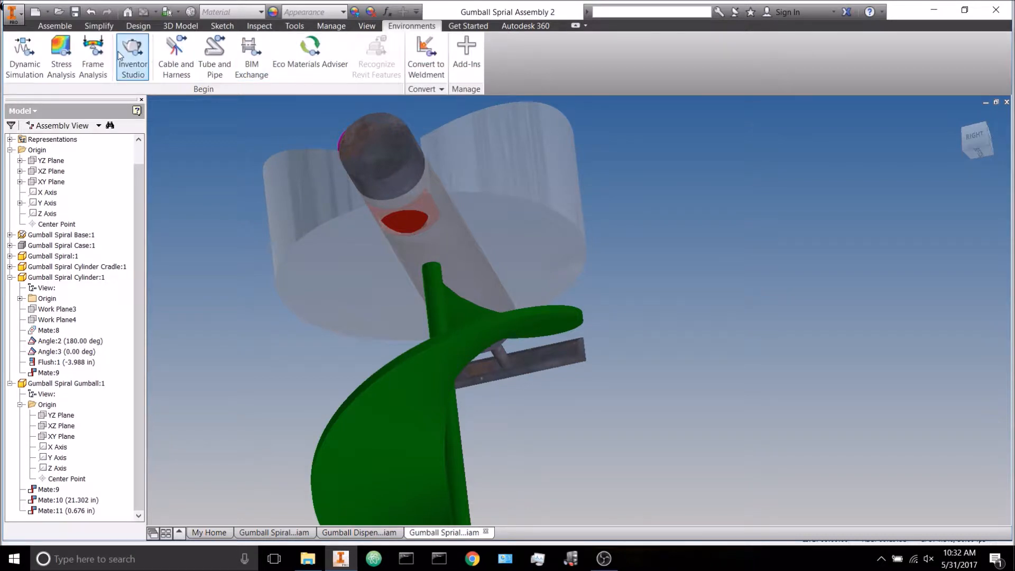
click(269, 56)
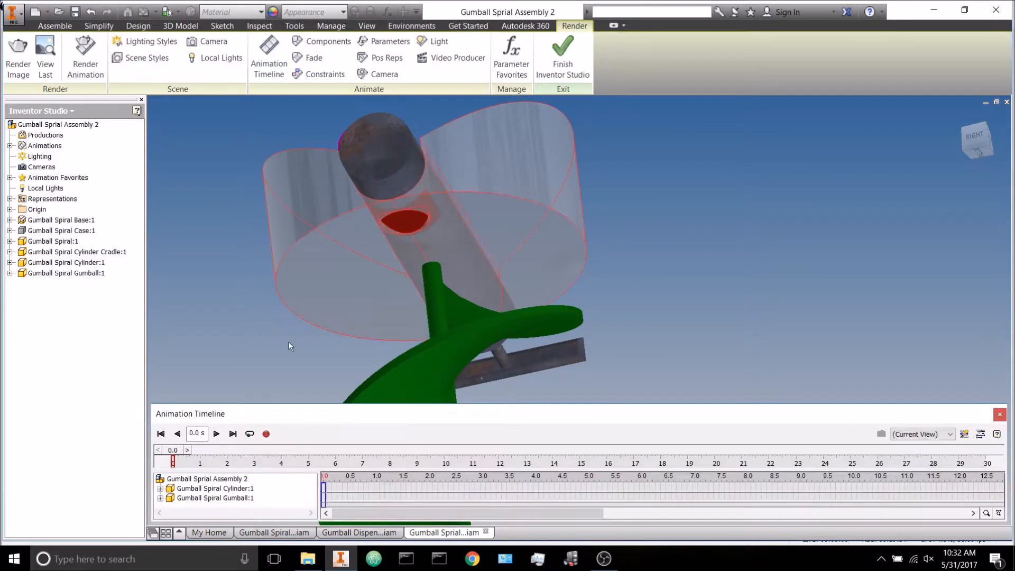
drag(175, 453, 223, 480)
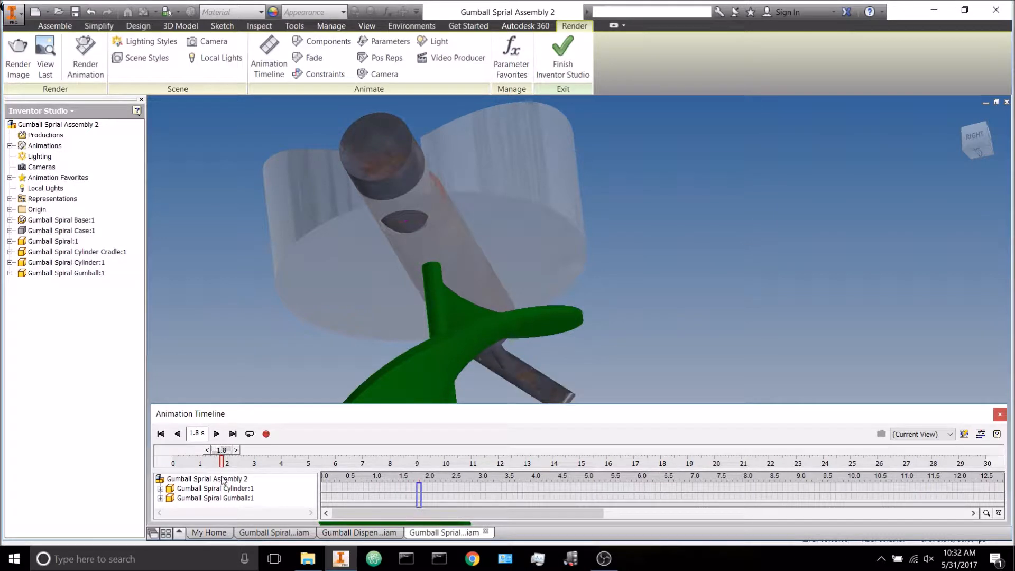
Step: Set the end value of the gumball's Mate:10 animation to 20.125 in
click(160, 498)
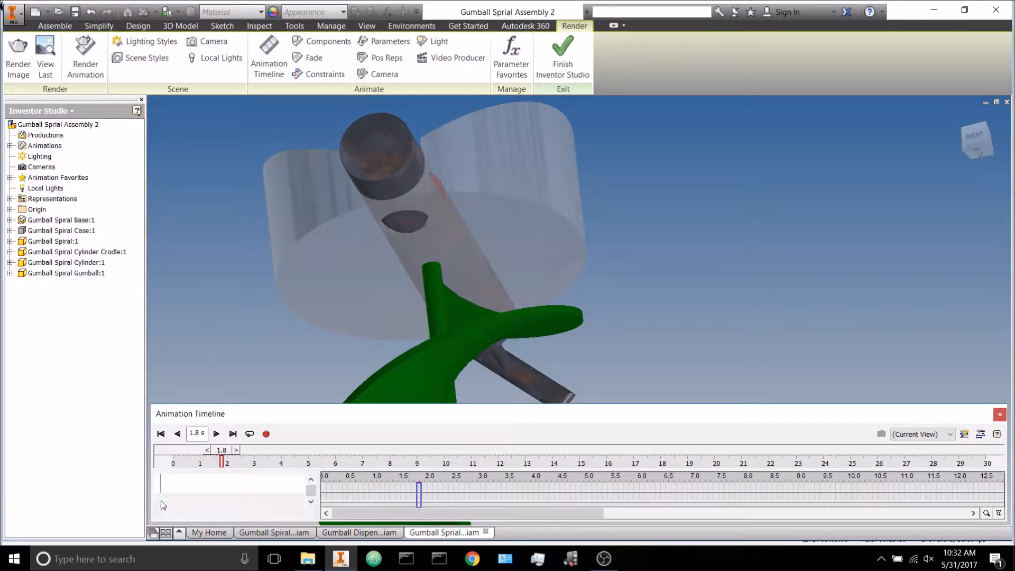
mouse_move(390, 493)
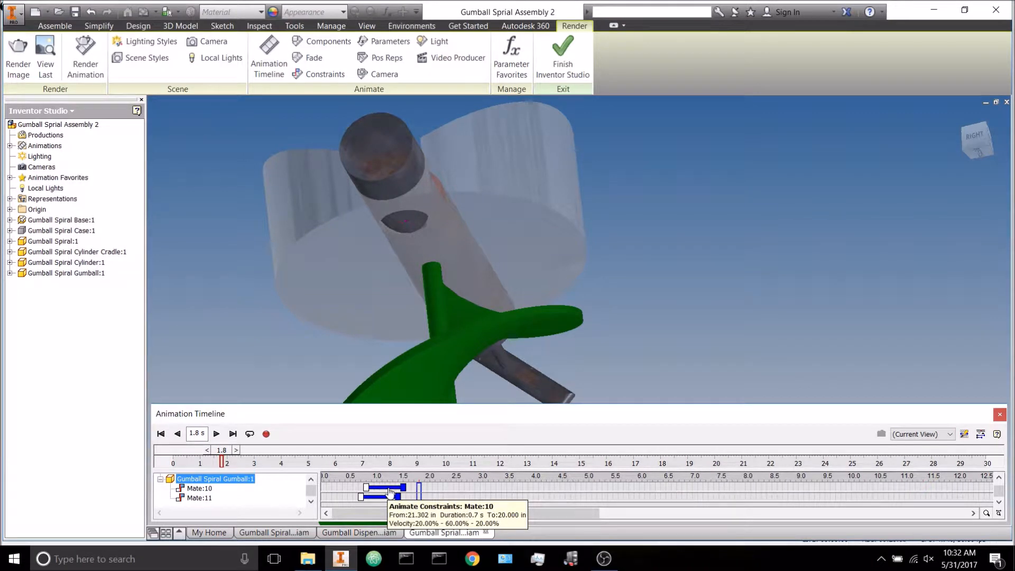
right_click(391, 493)
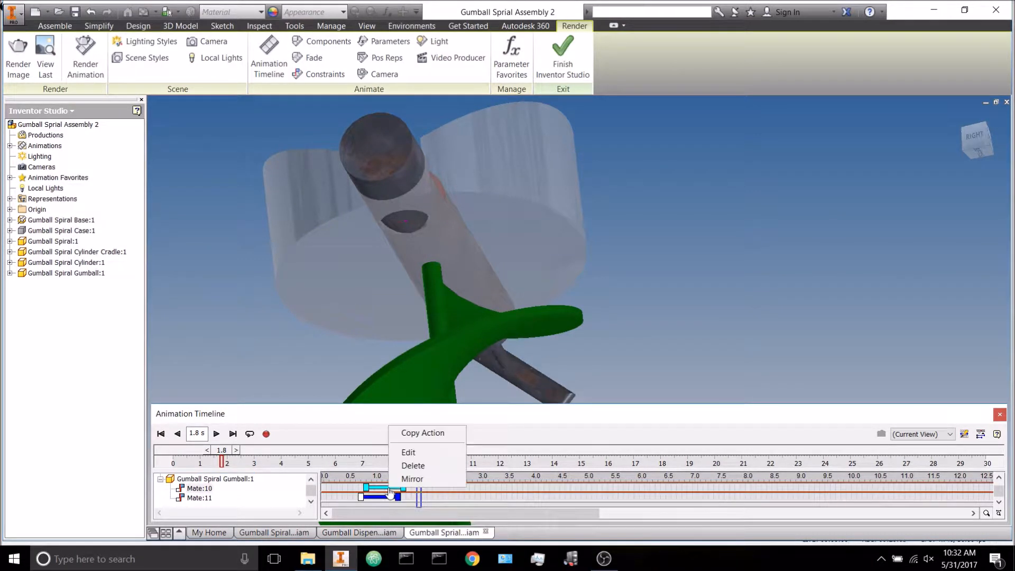
click(409, 452)
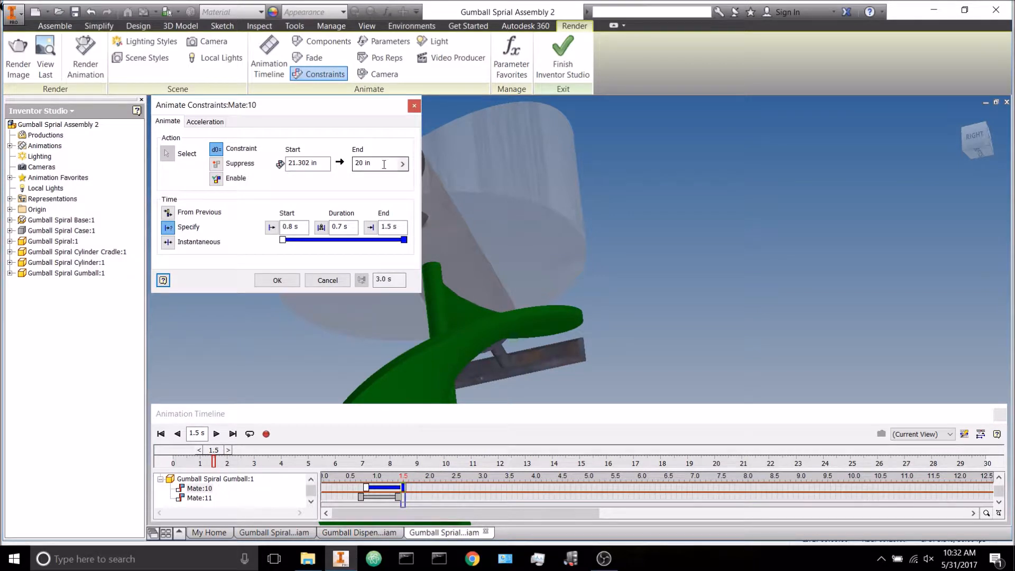
text(20.125)
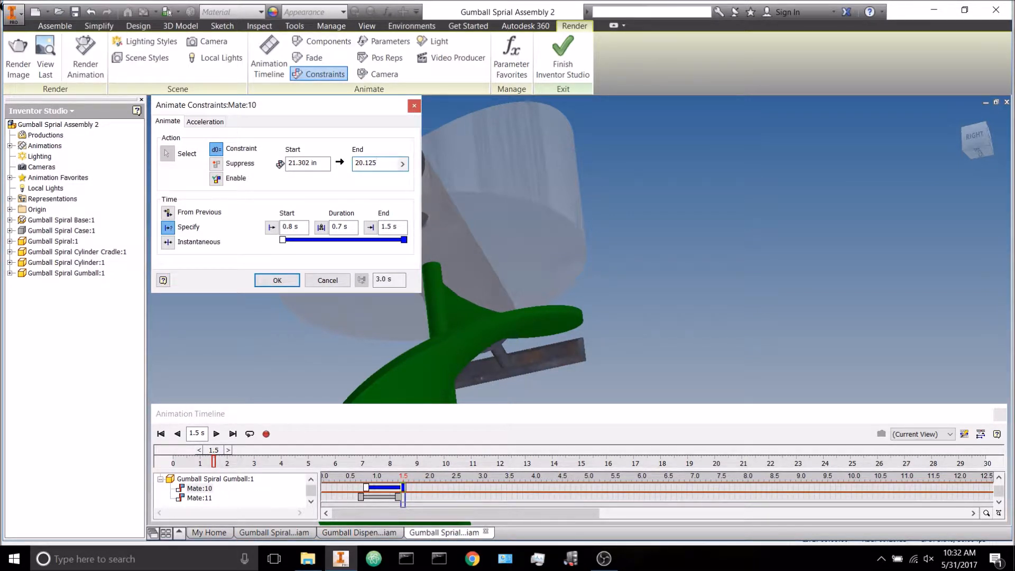
click(278, 281)
click(883, 562)
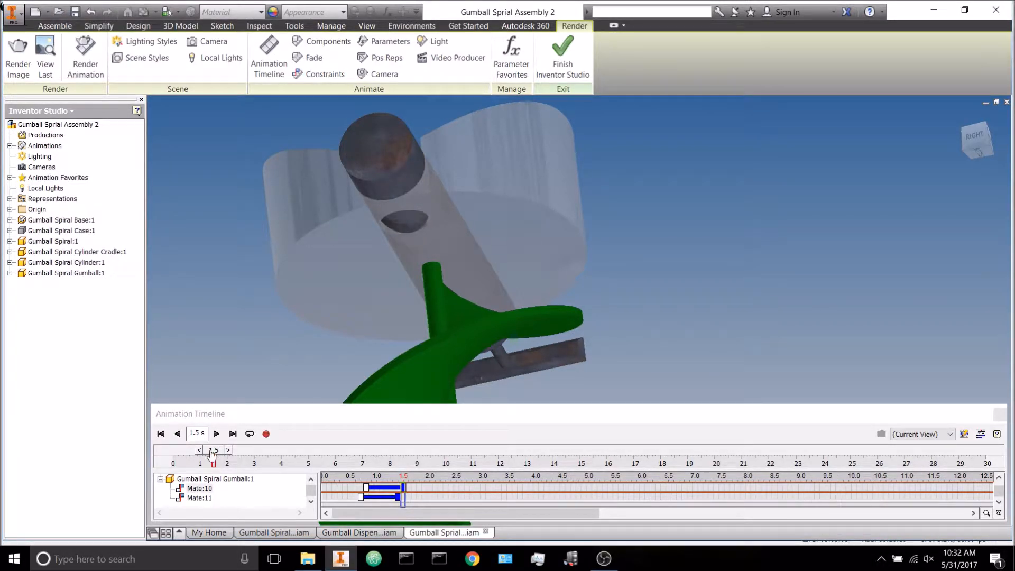
Step: Preview the gumball's motion against the cylinder's pocket from 0 to 1.0 s of the animation
drag(209, 454, 172, 454)
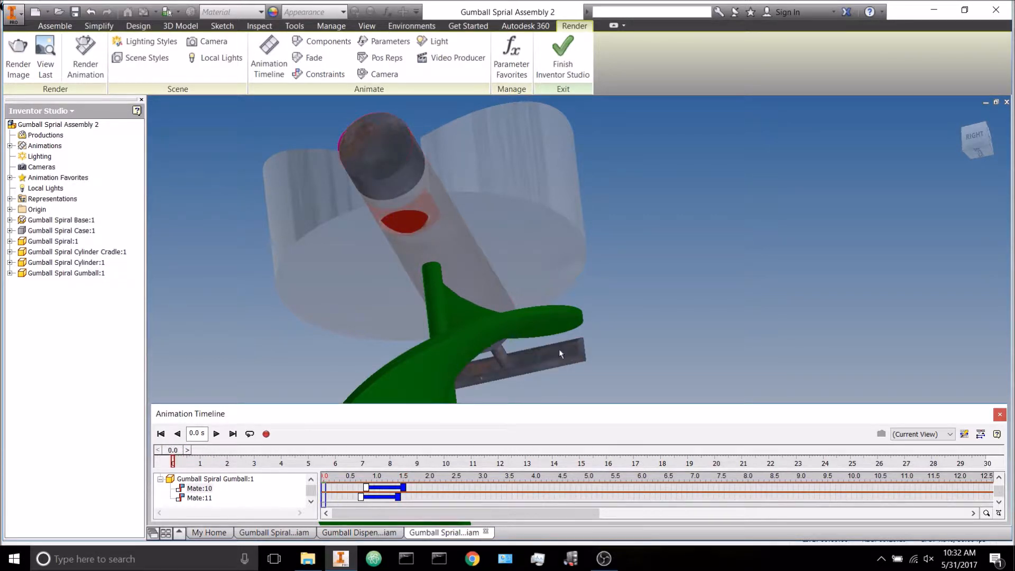
shift+middle_drag(696, 283, 699, 318)
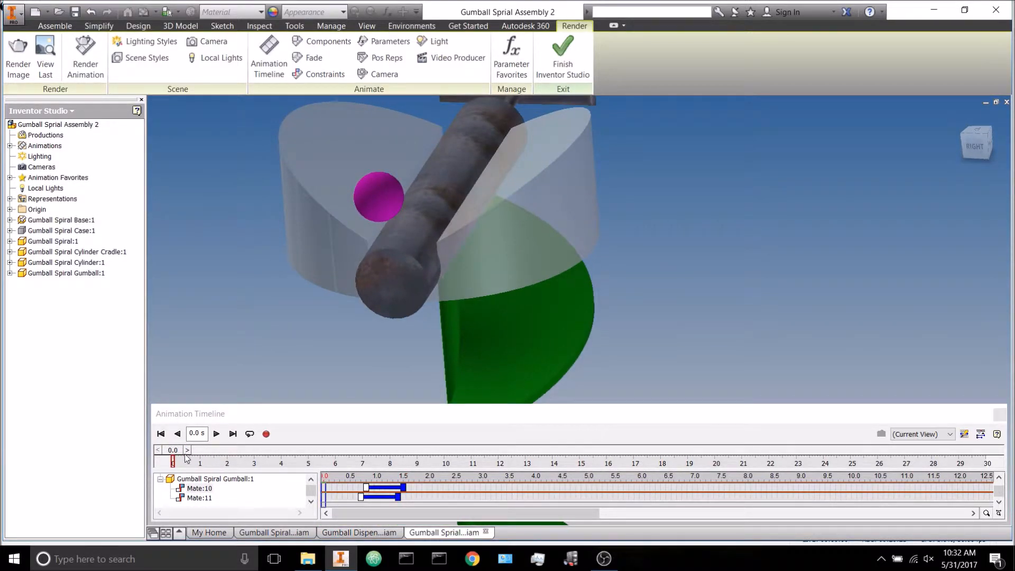
drag(172, 460, 196, 482)
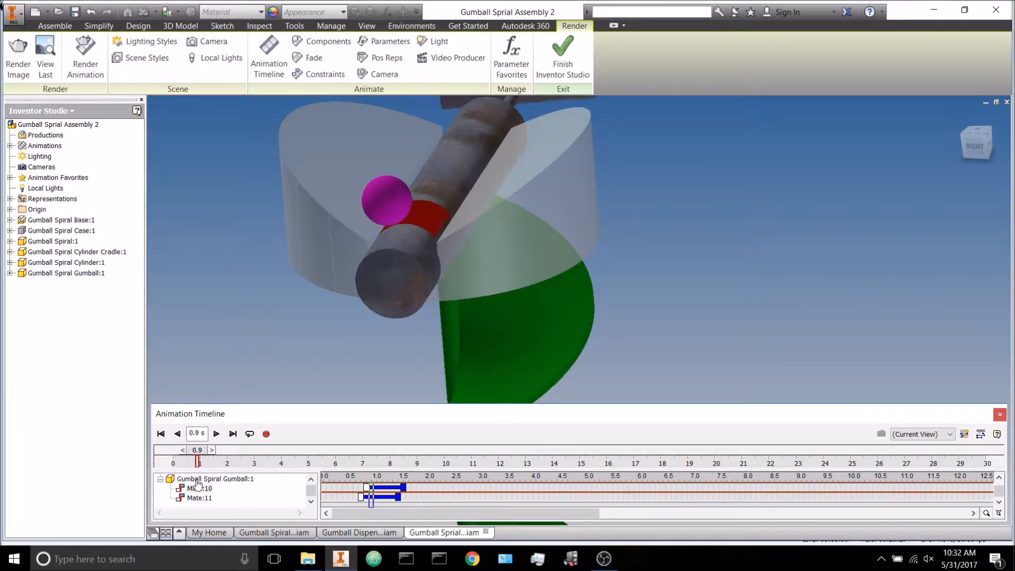
scroll(358, 255, up, 6)
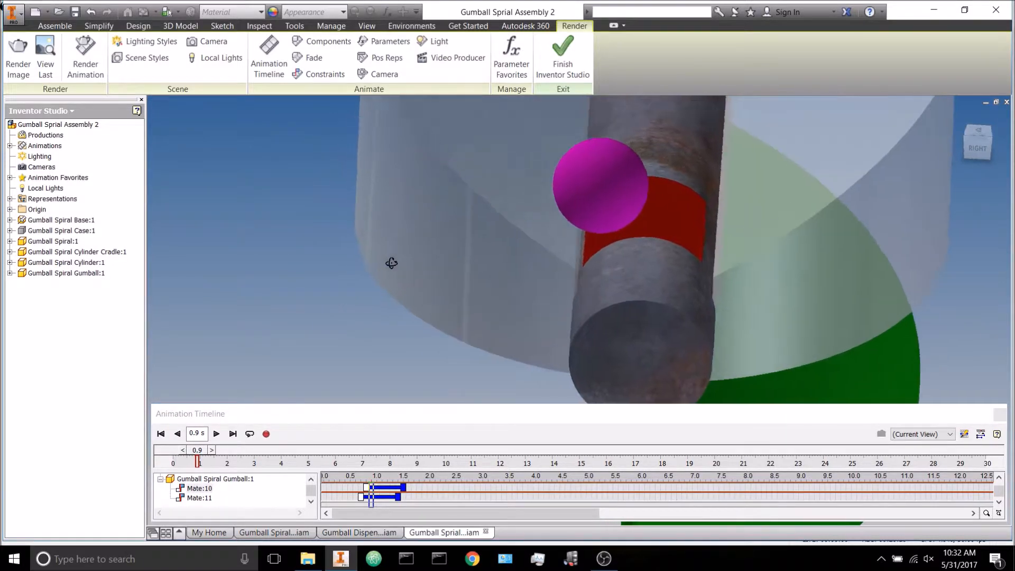
scroll(397, 246, down, 5)
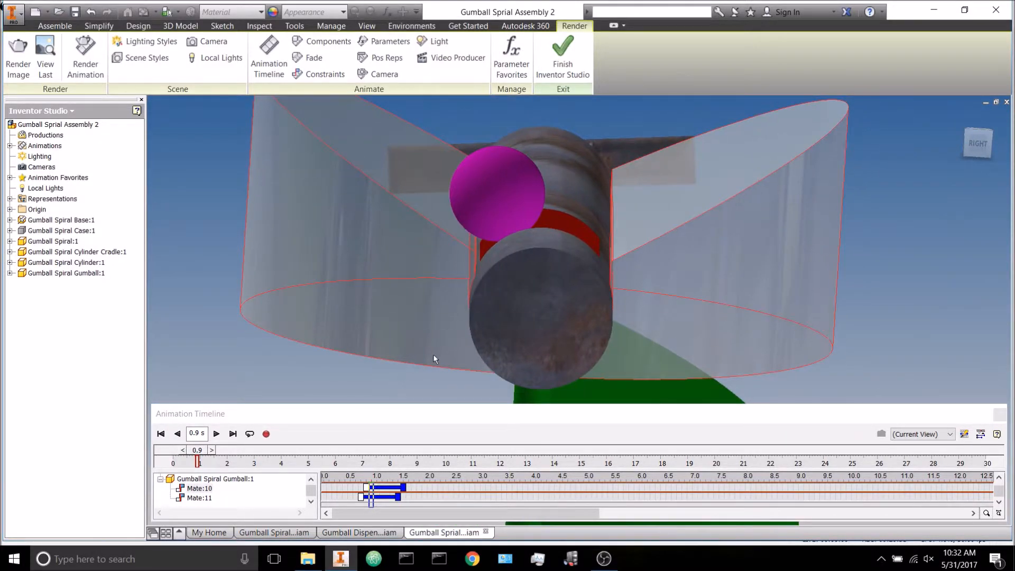
shift+middle_drag(432, 353, 426, 357)
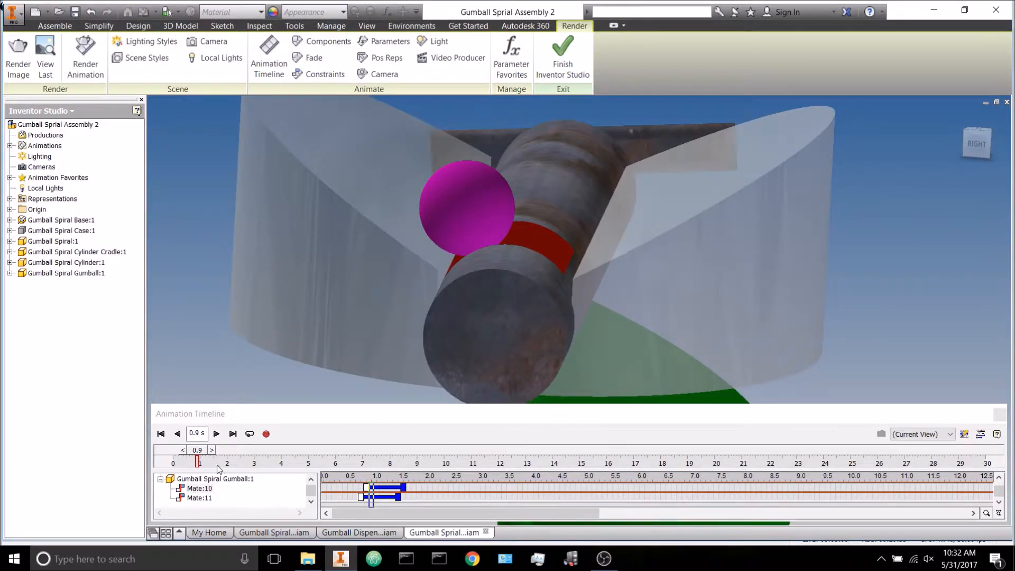
drag(199, 456, 200, 456)
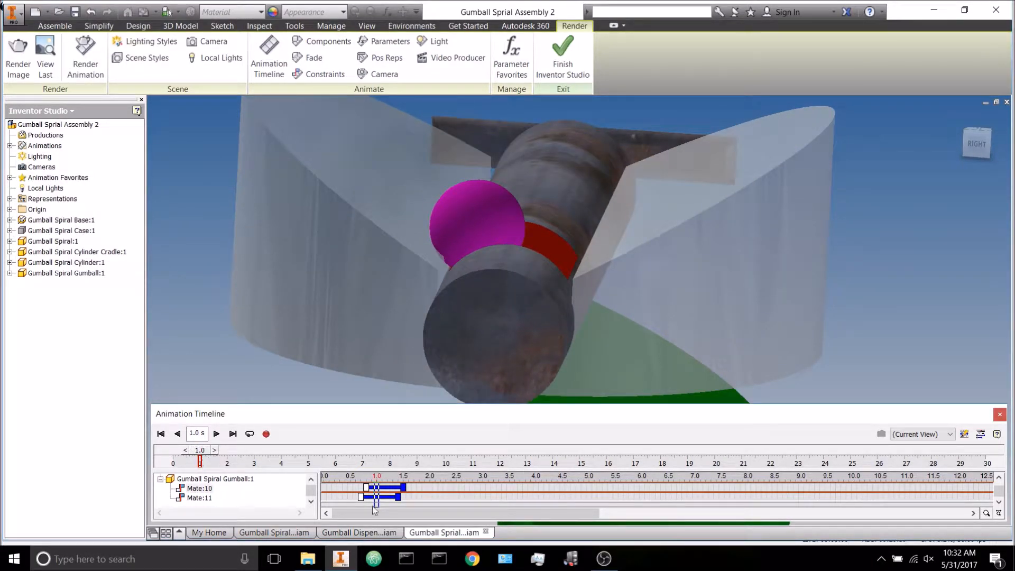
Step: Retime the Mate:10 animation to run from about 1.0 s to 1.4 s, and preview the motion to 1.5 s
drag(389, 491, 397, 493)
right_click(398, 492)
click(393, 491)
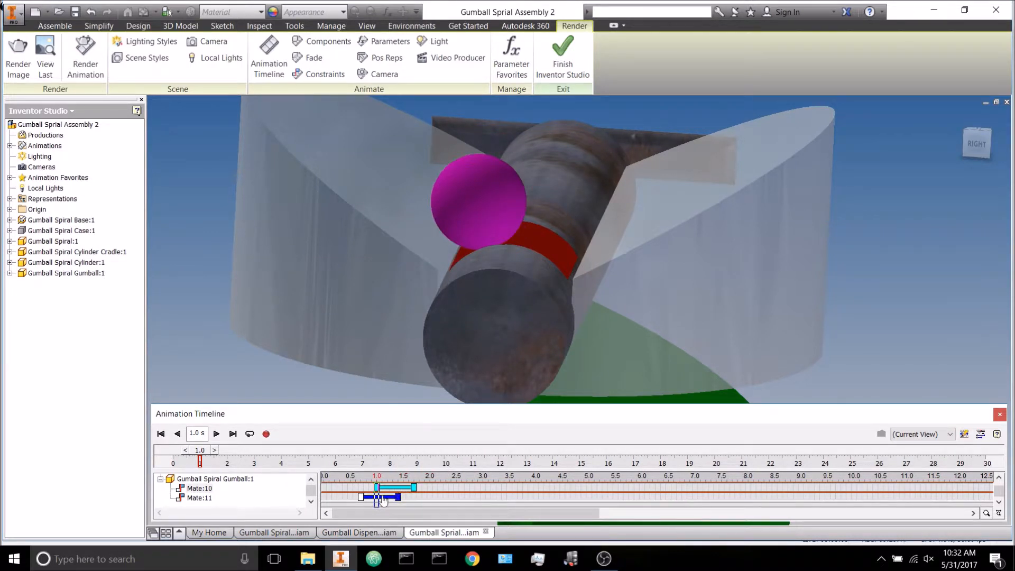
drag(205, 453, 218, 472)
drag(414, 487, 400, 487)
drag(208, 454, 218, 477)
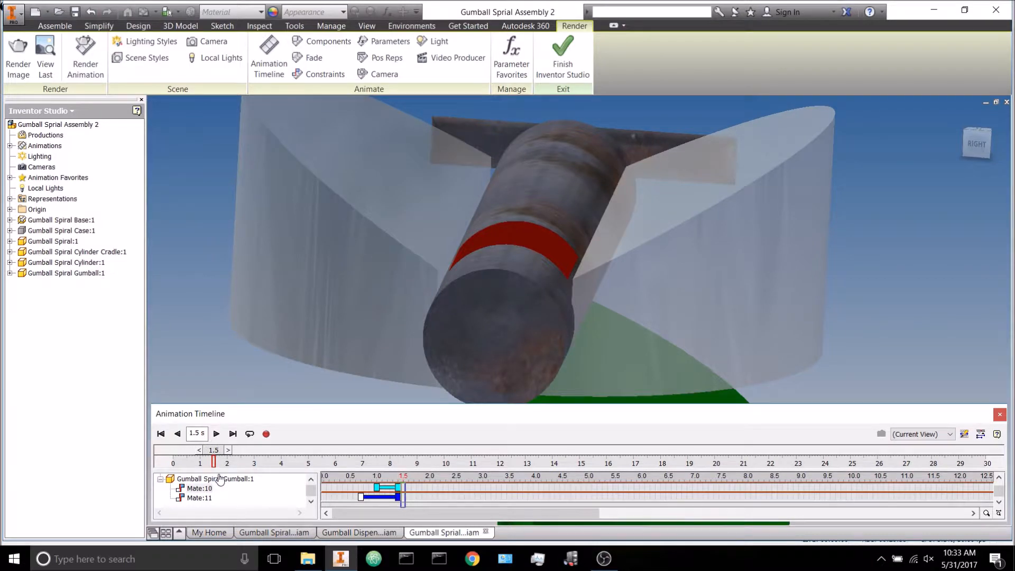
Step: Play the animation from 0 s with the whole cylinder and upper spiral in view
scroll(312, 339, down, 3)
scroll(328, 329, down, 2)
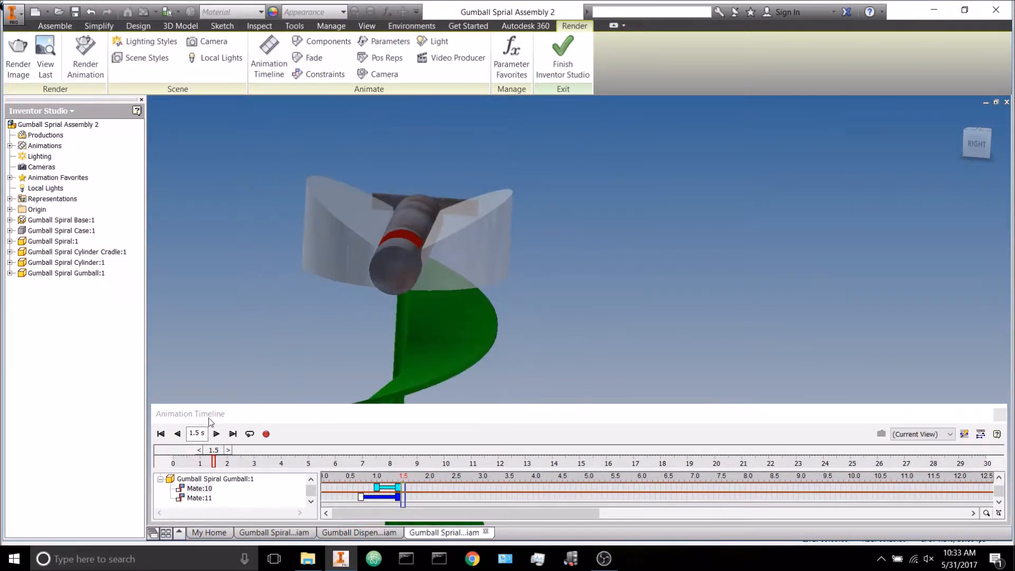
drag(220, 450, 151, 471)
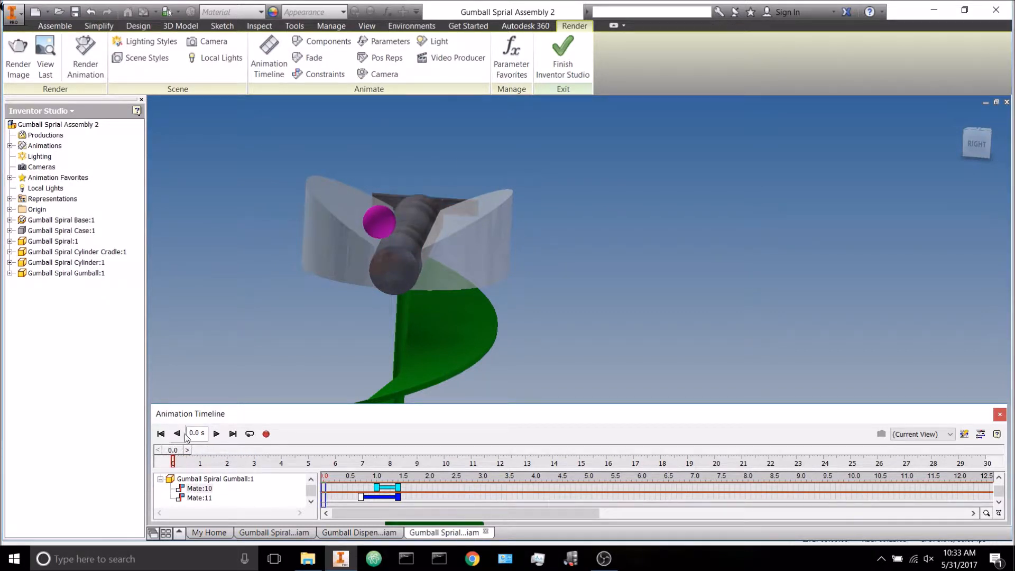
click(216, 434)
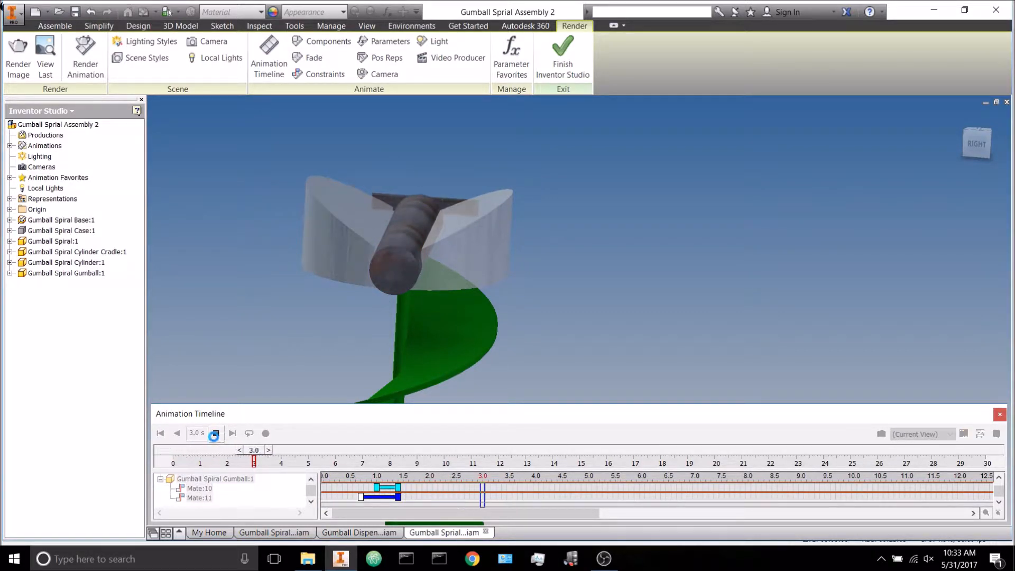
click(216, 434)
Step: Examine the gumball in the cylinder's pocket from below between 2.6 and 2.8 s of the animation
drag(265, 461, 249, 461)
shift+middle_drag(290, 327, 280, 284)
scroll(297, 300, up, 3)
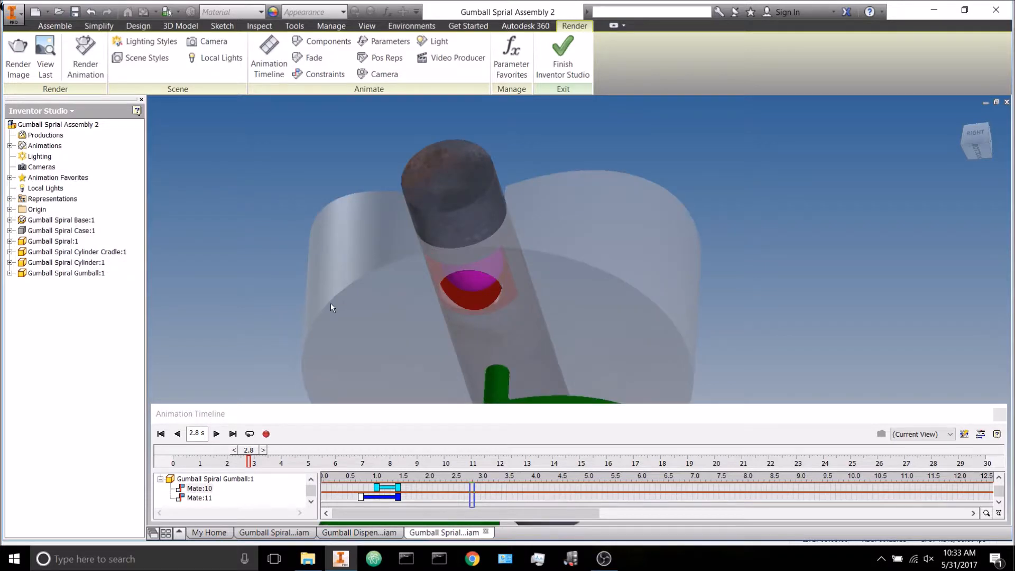
mouse_move(251, 455)
mouse_down()
mouse_move(235, 462)
mouse_move(244, 462)
mouse_up()
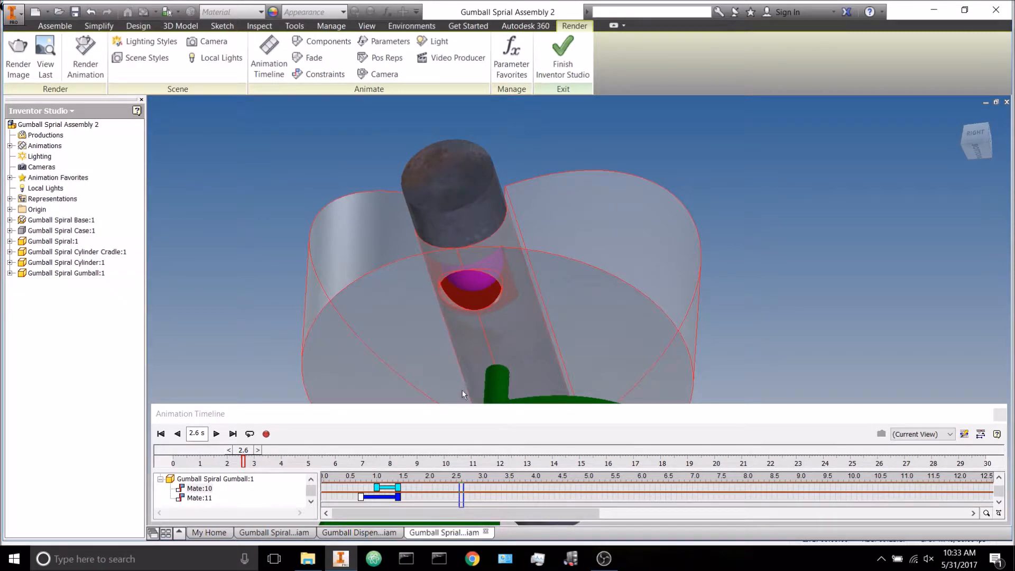
shift+middle_drag(589, 164, 586, 188)
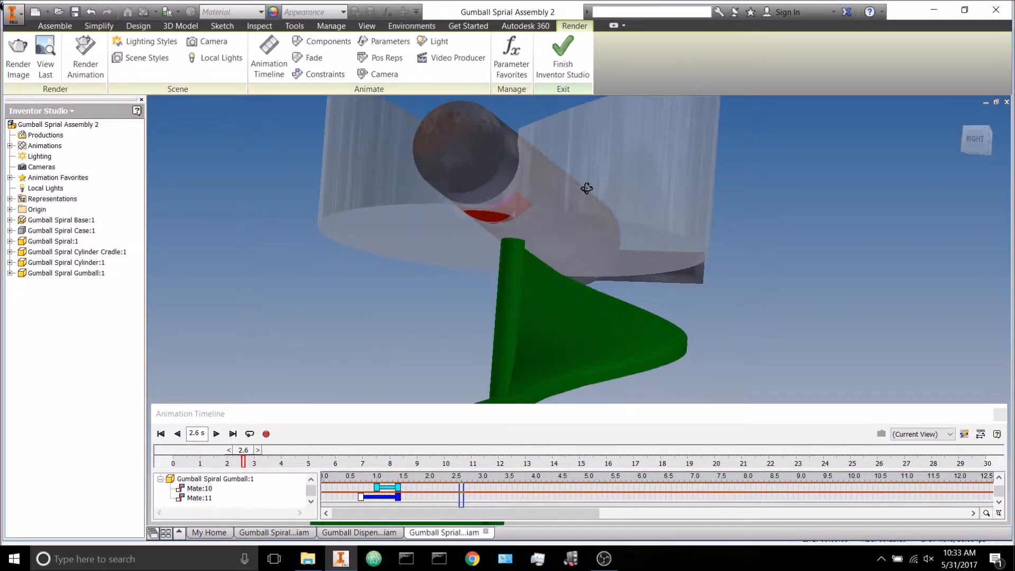
Step: Give the Mate:10 animation a specified velocity profile with the acceleration phase at 100%
right_click(390, 493)
click(415, 454)
click(206, 121)
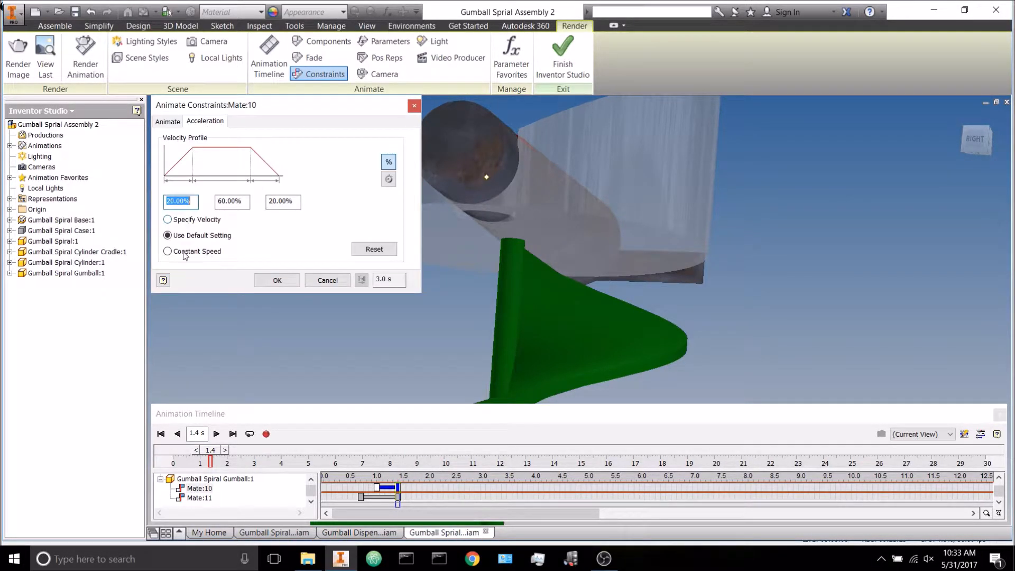
click(167, 220)
text(100)
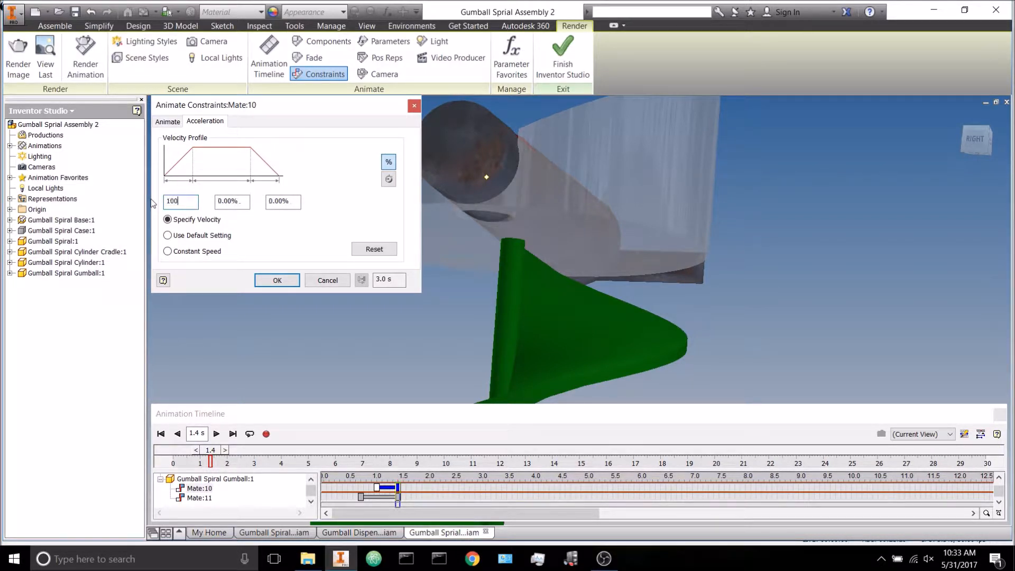
click(277, 280)
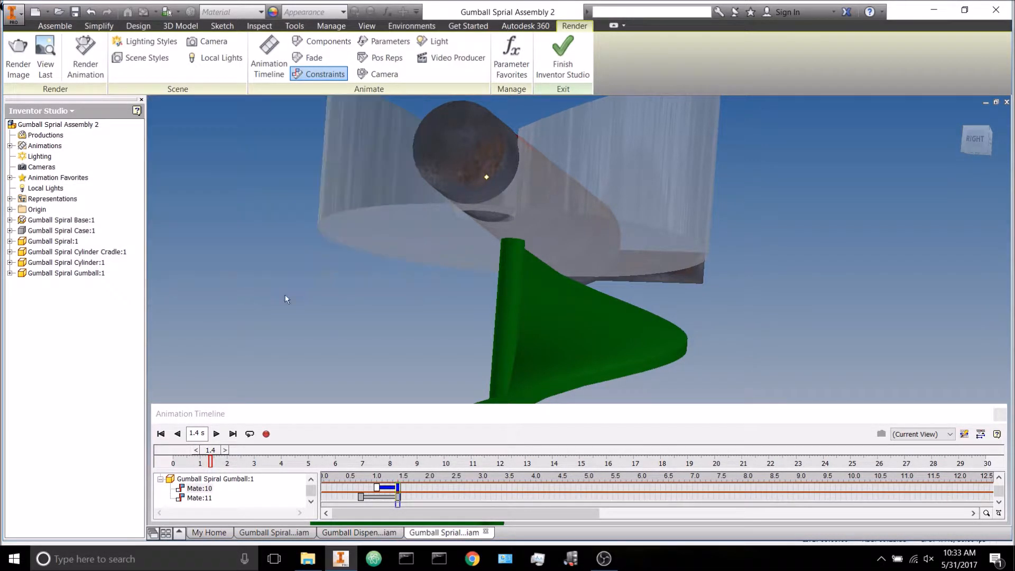
Step: Give the Mate:11 animation a specified velocity profile with the acceleration phase at 100%
right_click(376, 504)
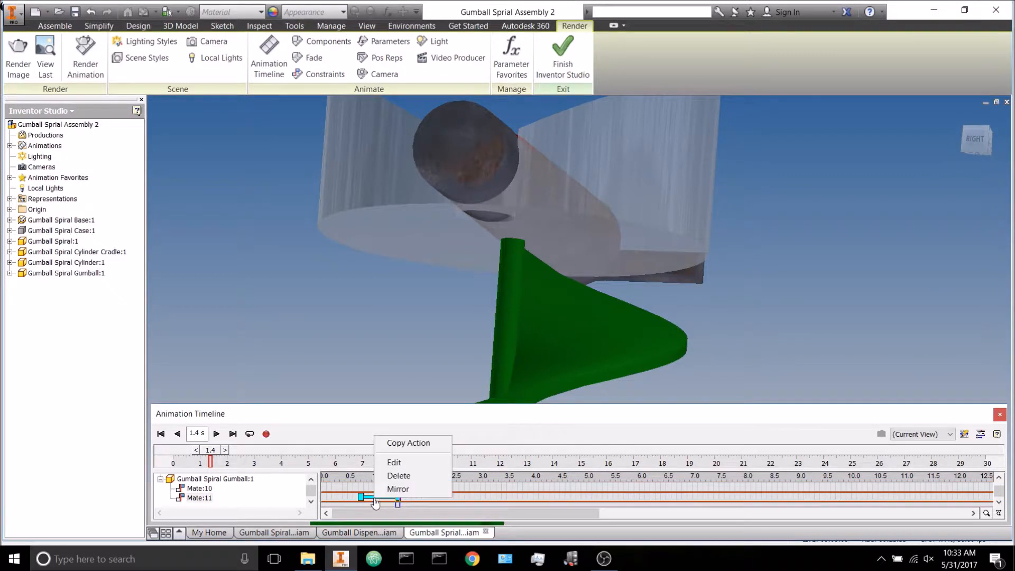
click(397, 460)
click(205, 121)
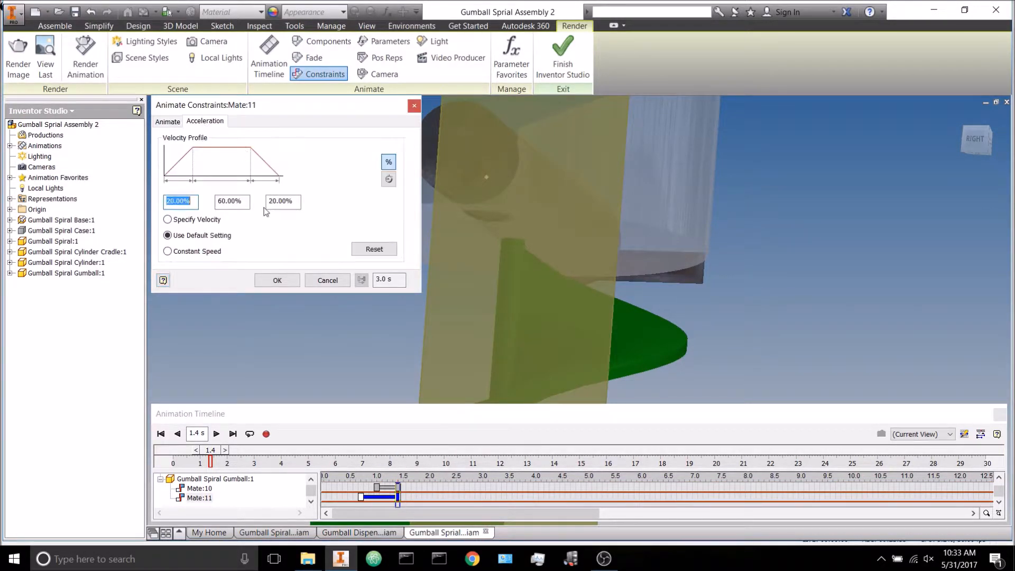
click(180, 220)
drag(193, 201, 175, 202)
key(BackSpace)
key(BackSpace)
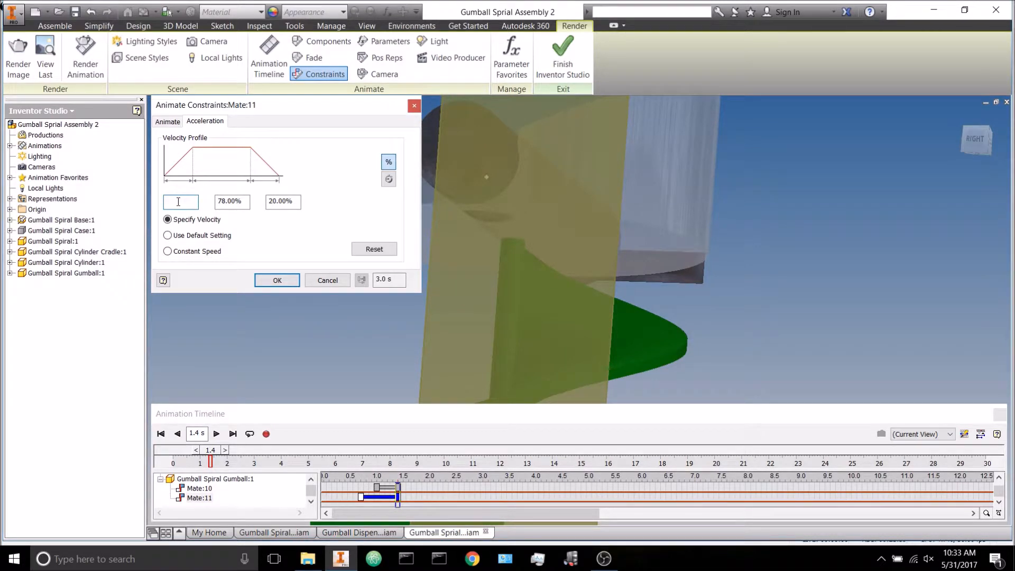
text(100)
click(276, 280)
Step: Copy the gumball's existing Mate:10 animation action and paste the copy on the same timeline row from 1.8 to 2.2 s
drag(211, 453, 244, 485)
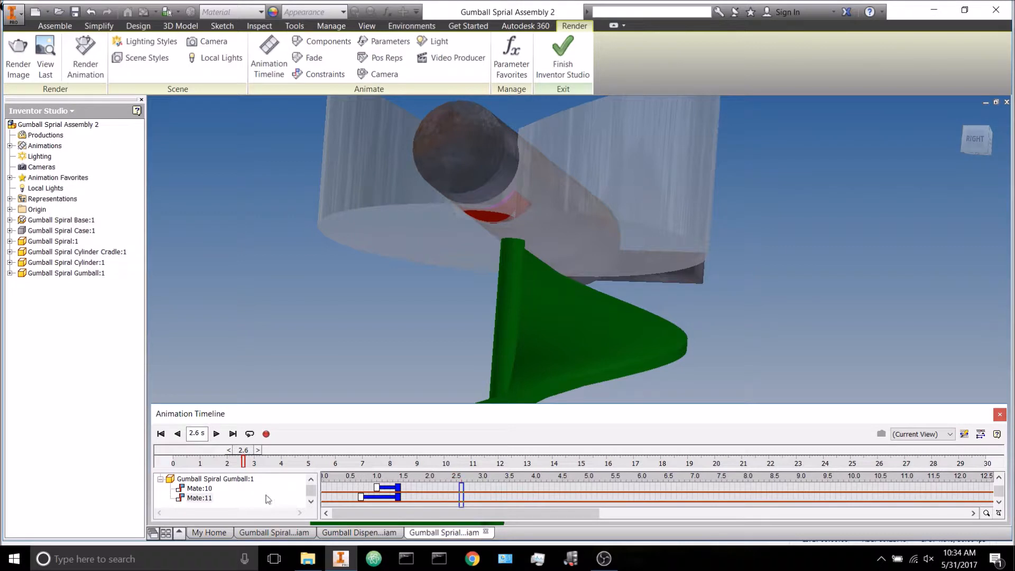
right_click(394, 491)
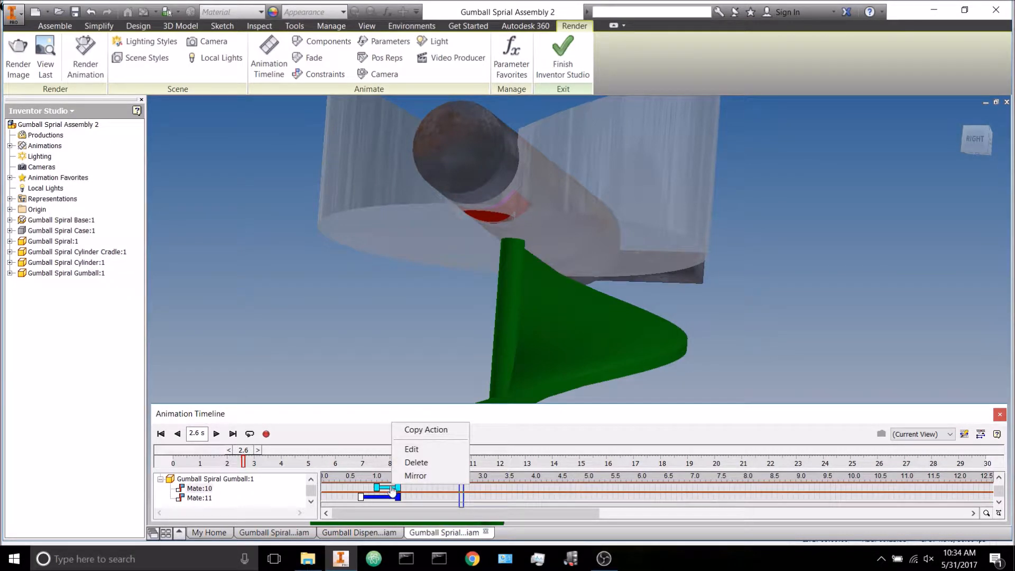
click(410, 449)
right_click(421, 492)
click(429, 499)
drag(412, 489, 431, 493)
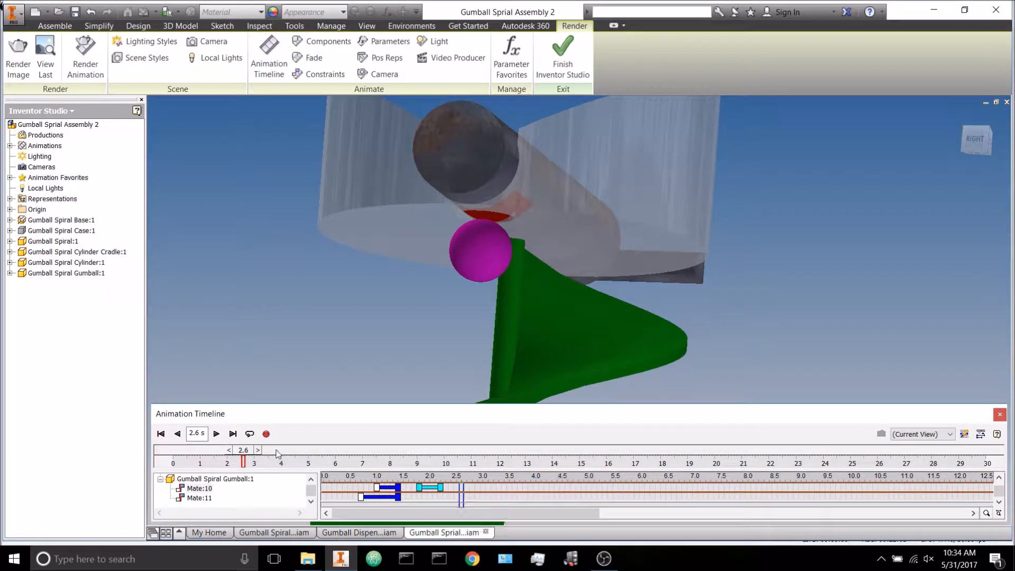
Step: Edit the copied Mate:10 action and set its end value to 17 in
mouse_move(243, 453)
mouse_down()
mouse_move(209, 453)
mouse_move(241, 453)
mouse_up()
shift+middle_drag(340, 255, 405, 199)
shift+middle_drag(578, 336, 622, 260)
scroll(623, 263, down, 4)
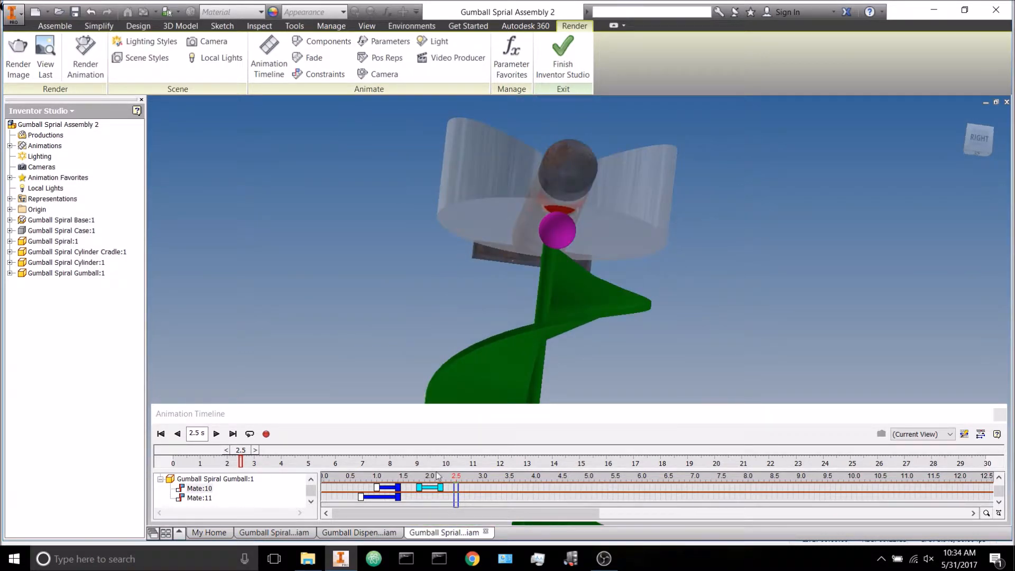
right_click(430, 489)
click(442, 452)
double_click(383, 162)
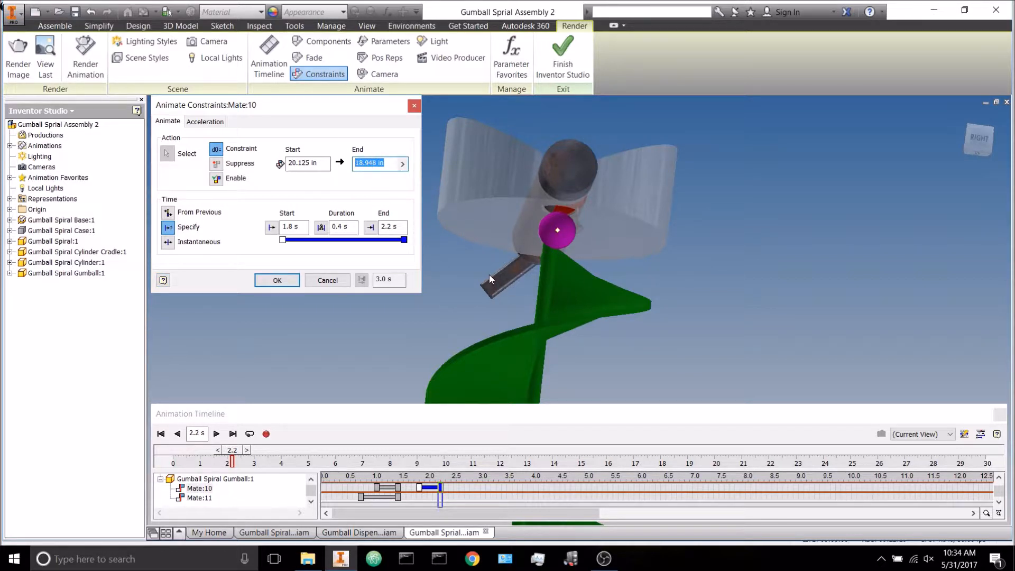
text(17)
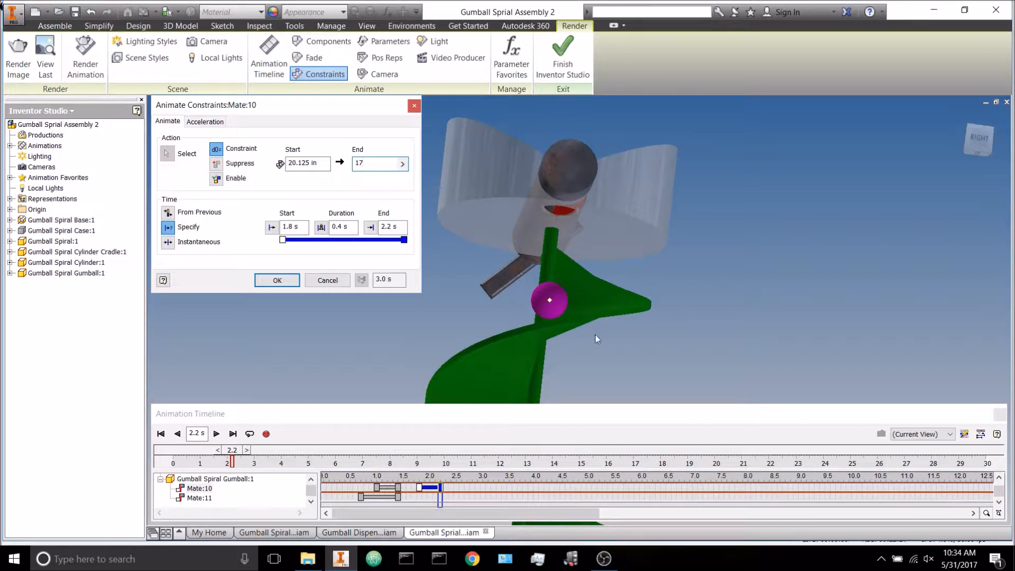
Step: Lower the copied Mate:10 action's end value to 16.8 in so the gumball lands on the spiral, and accept the edit
scroll(596, 335, up, 2)
scroll(596, 343, up, 2)
shift+middle_drag(592, 351, 584, 358)
click(382, 165)
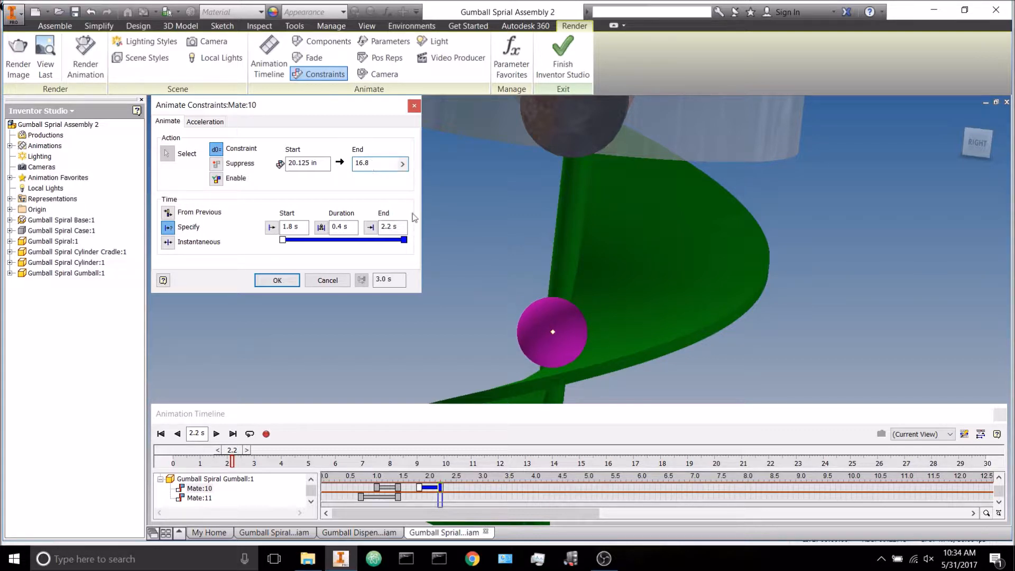
scroll(496, 275, down, 3)
middle_drag(562, 265, 521, 63)
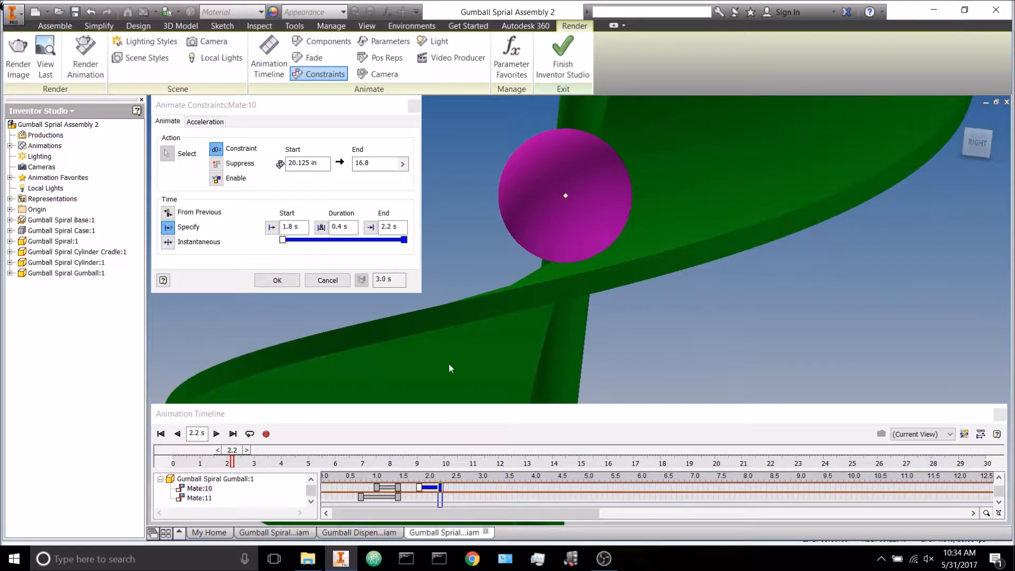
click(289, 283)
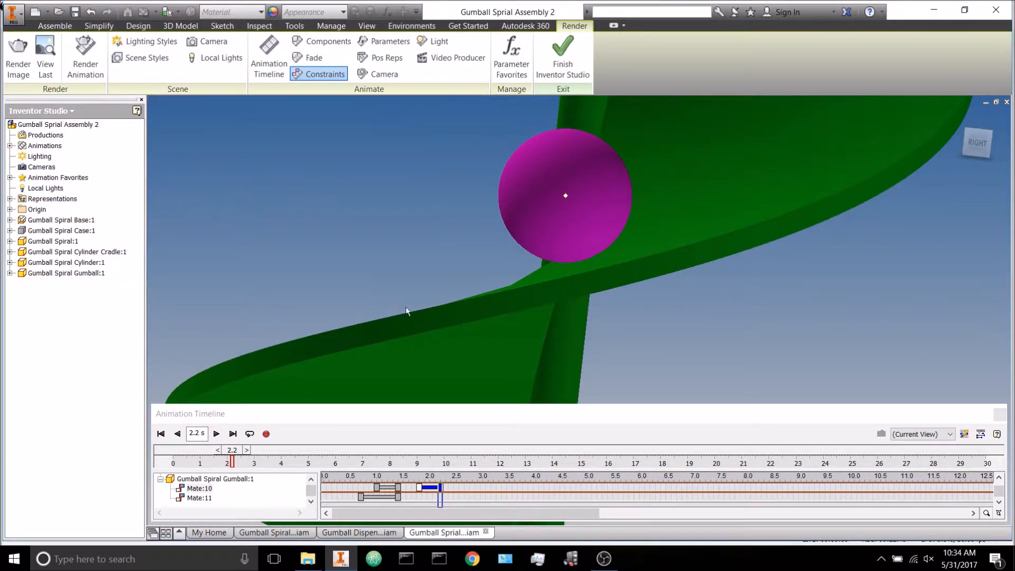
Step: Play the animation from 0 s with the cylinder and upper spiral in view
scroll(591, 349, up, 5)
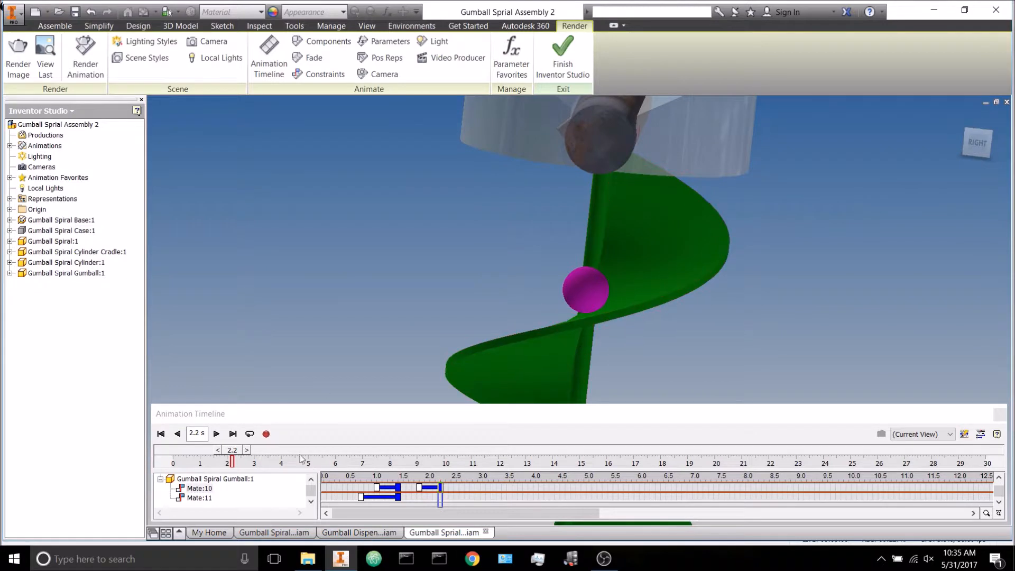
drag(232, 456, 130, 453)
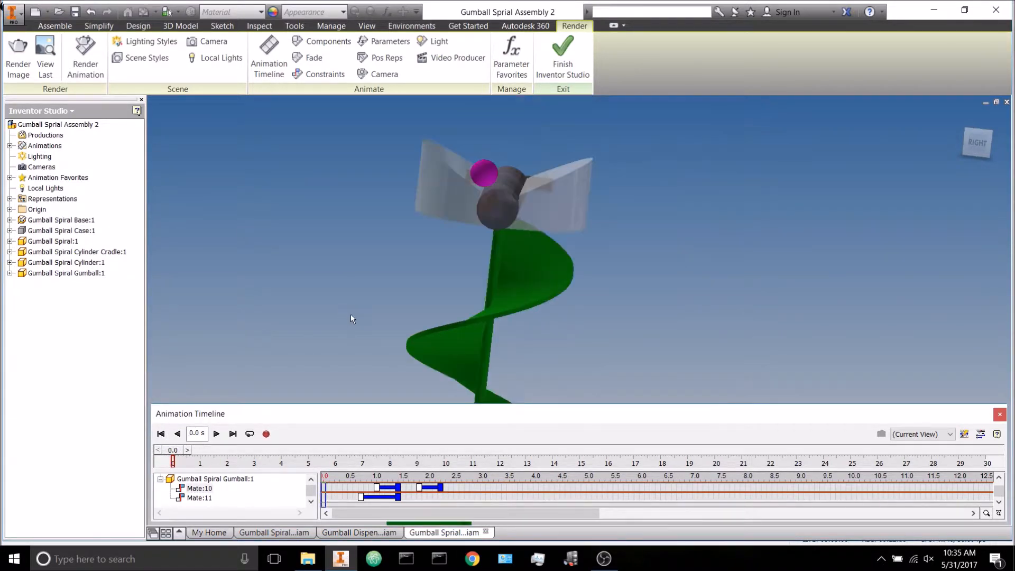
click(216, 433)
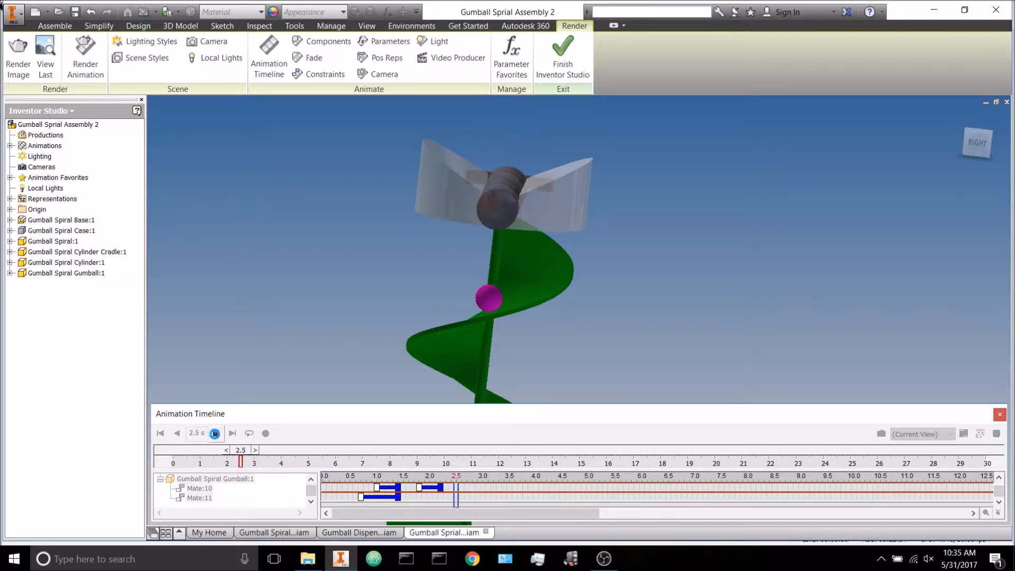
click(216, 434)
Step: Check the pocket's rotation from below and move the copied Mate:10 action to run from 2.6 to 3.0 s
shift+middle_drag(540, 325, 538, 294)
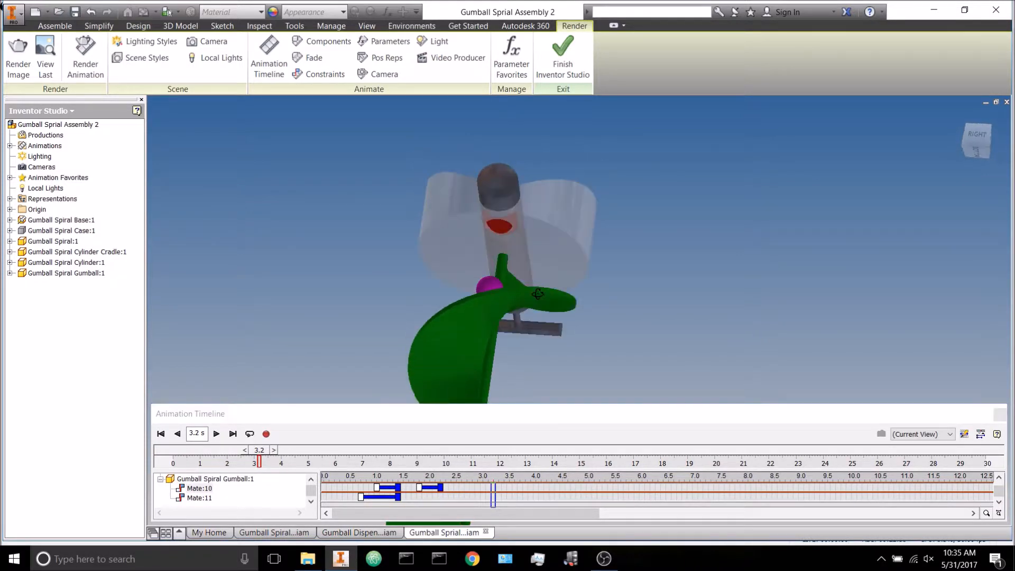
drag(270, 461, 236, 461)
drag(434, 491, 495, 491)
drag(225, 458, 246, 459)
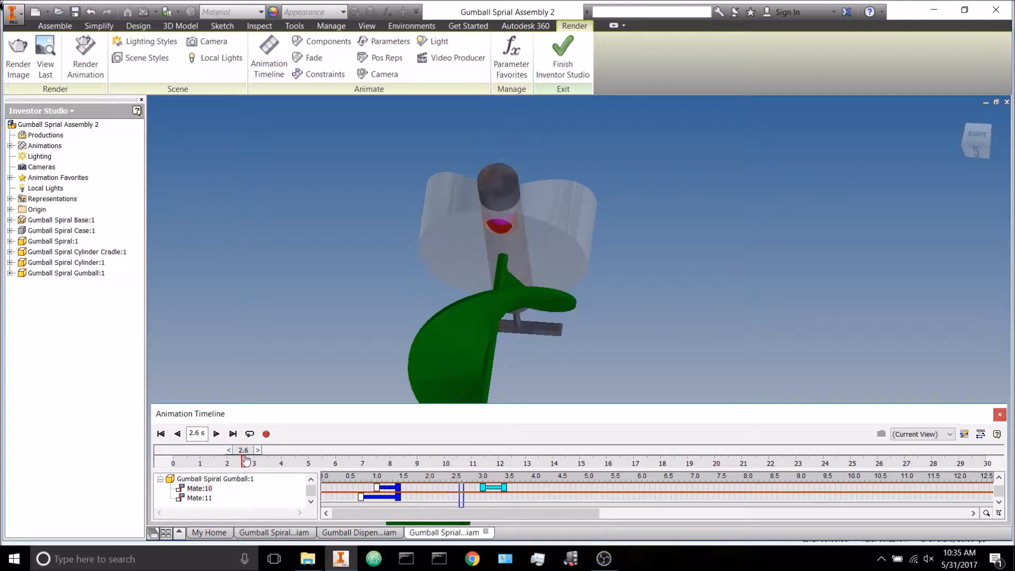
drag(498, 493, 479, 492)
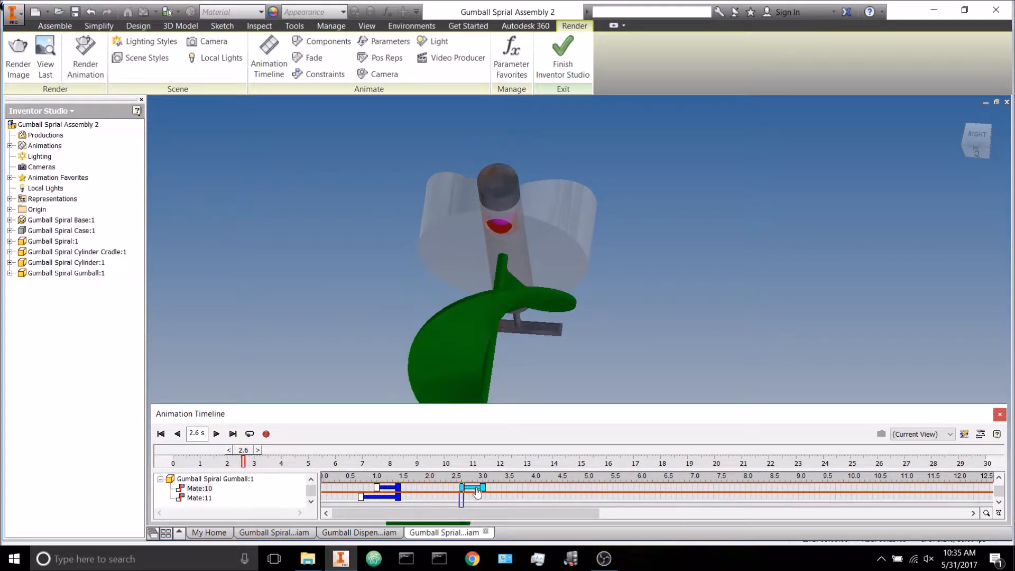
Step: Replay the gumball's drop and shift the copied Mate:10 action to start at 2.5 s
drag(243, 458, 194, 458)
click(216, 433)
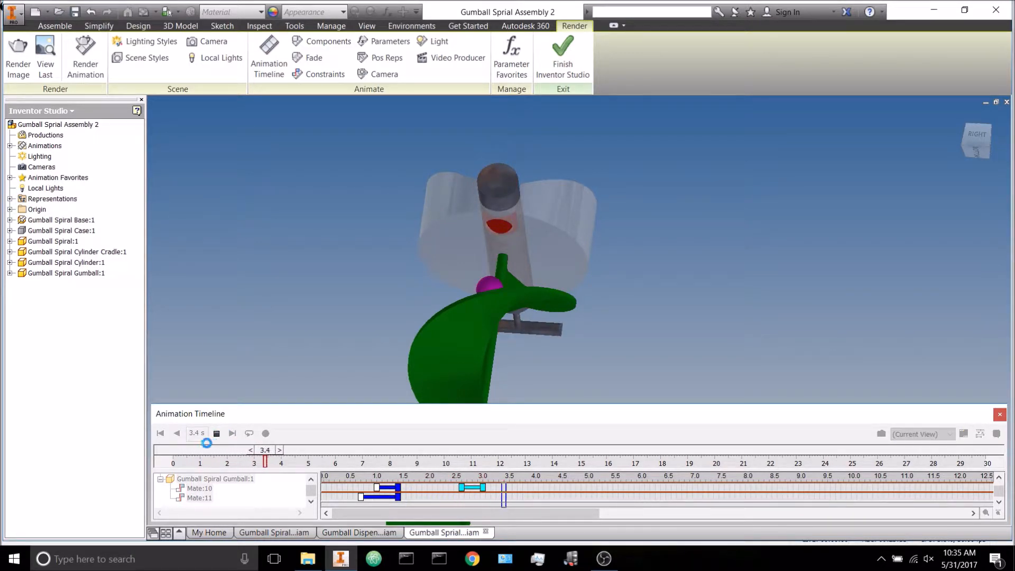
click(216, 433)
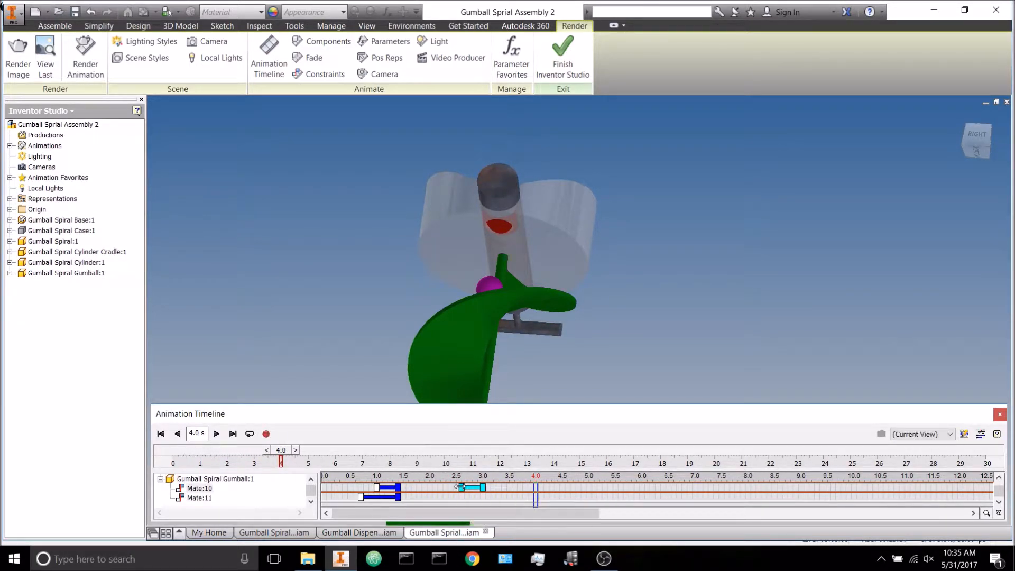
drag(288, 451, 228, 451)
click(217, 434)
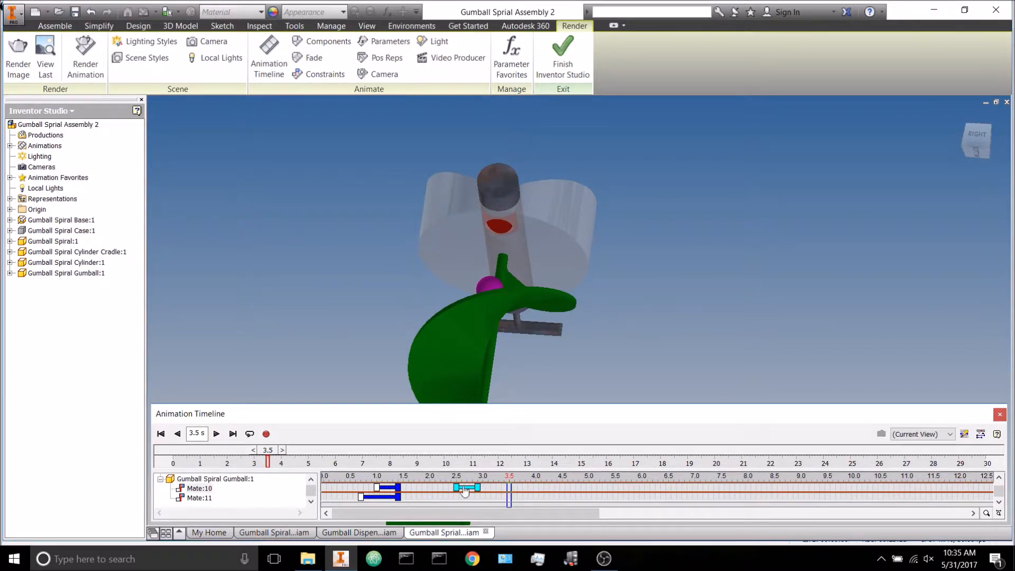
Step: Move the copied Mate:10 action to run from 2.4 to 2.8 s and replay the drop
drag(463, 491, 456, 490)
drag(267, 461, 233, 462)
click(216, 434)
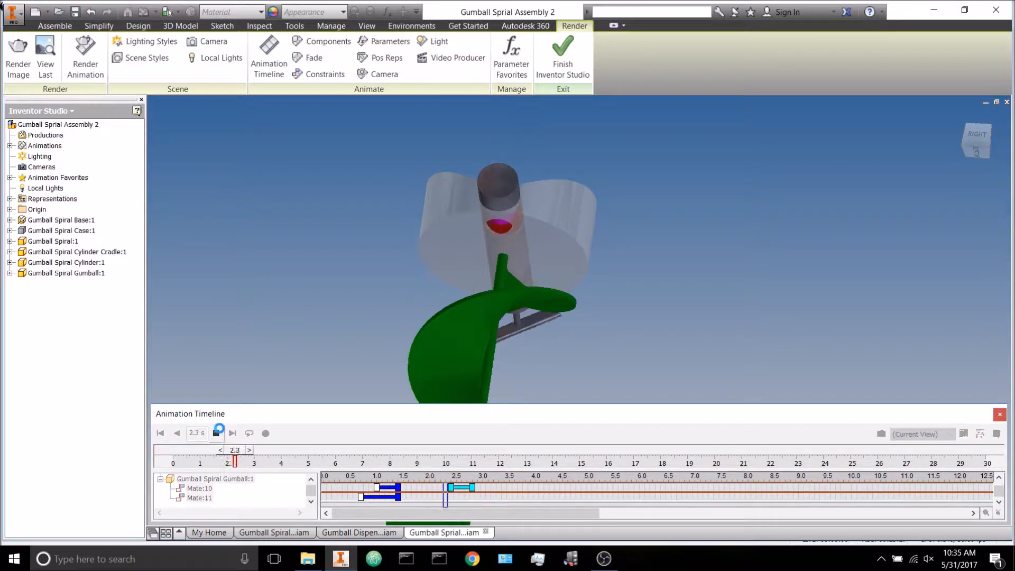
click(217, 433)
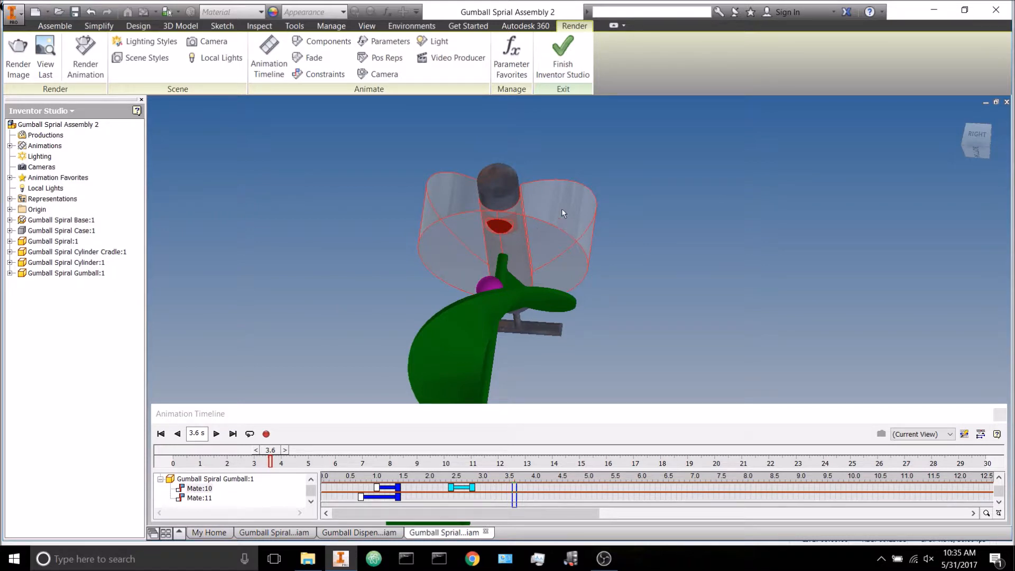
Step: Finish Inventor Studio and undo the last change in the assembly
click(562, 52)
click(90, 11)
shift+middle_drag(271, 194, 294, 226)
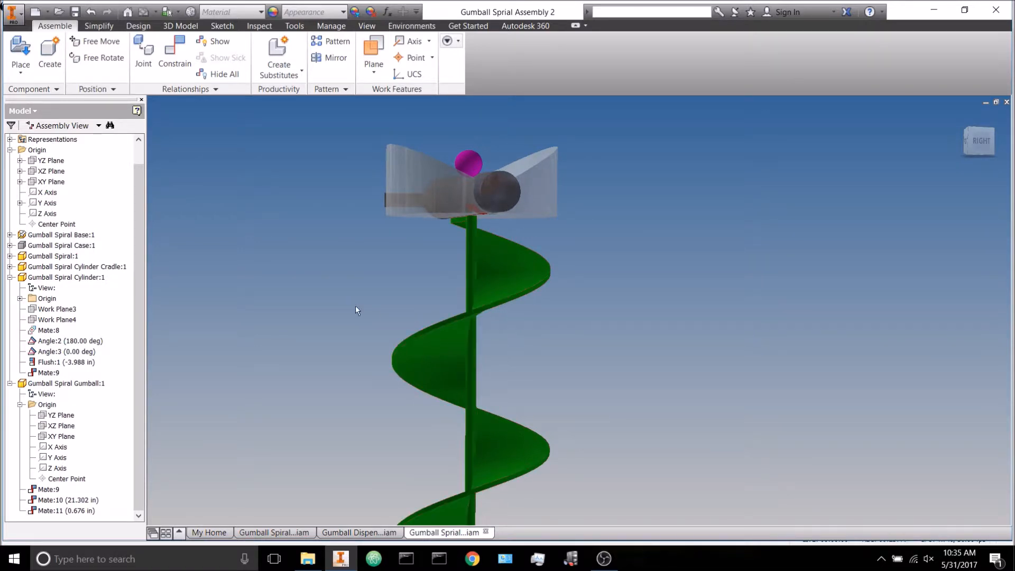
Step: Place a second Gumball Spiral Gumball component in the assembly and position it beside the upper spiral
click(12, 47)
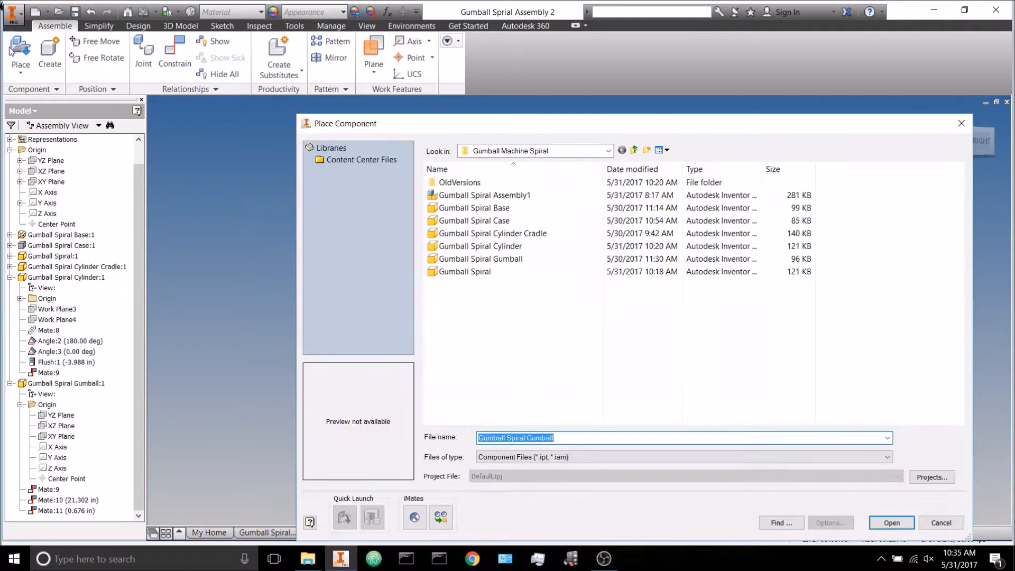
click(464, 259)
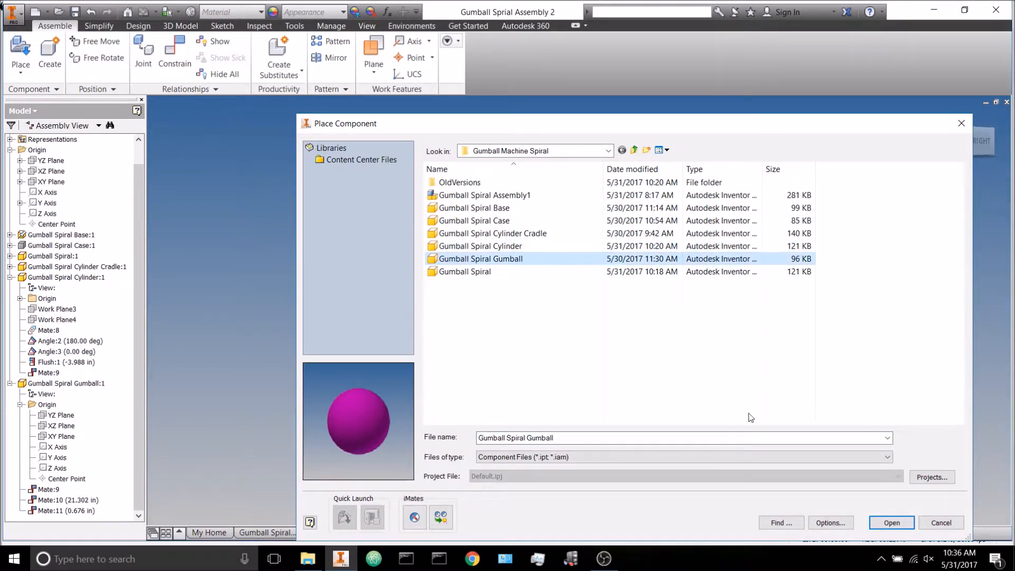
click(891, 523)
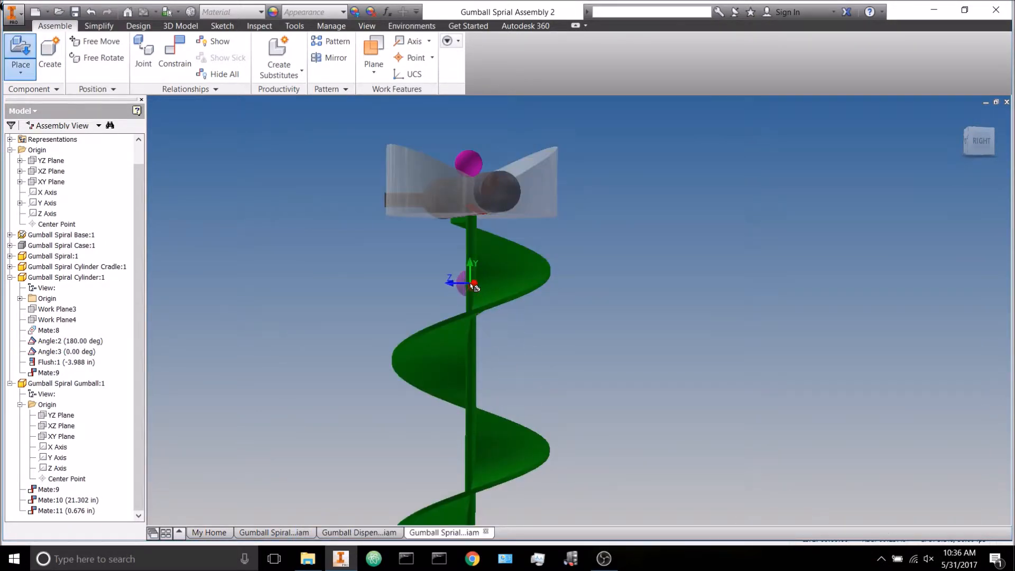
click(430, 290)
right_click(376, 255)
click(396, 264)
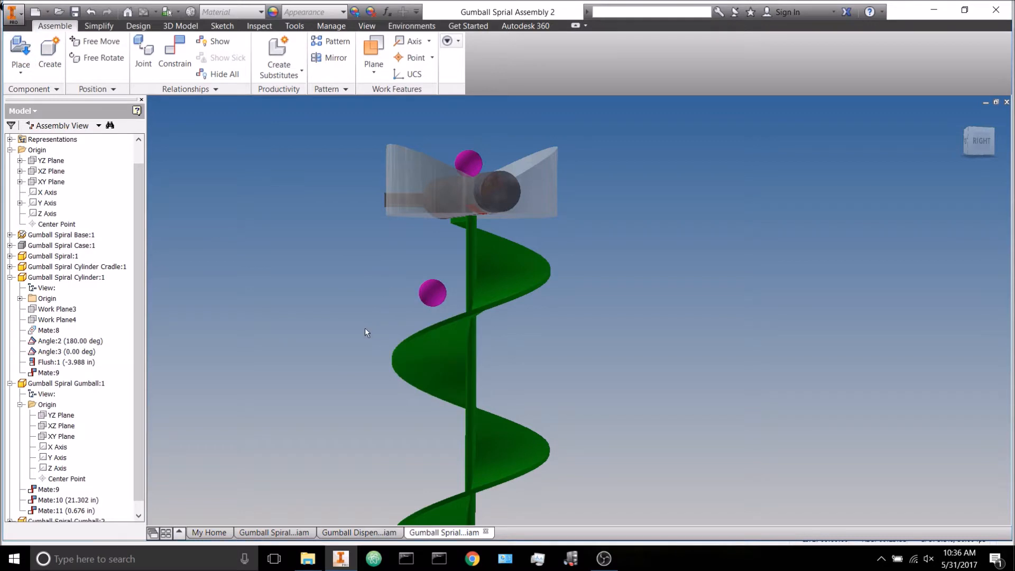
shift+middle_drag(365, 328, 386, 349)
drag(392, 203, 415, 267)
Step: Add an outside tangent constraint with 0 in offset between the second gumball and the spiral's upper surface
click(361, 289)
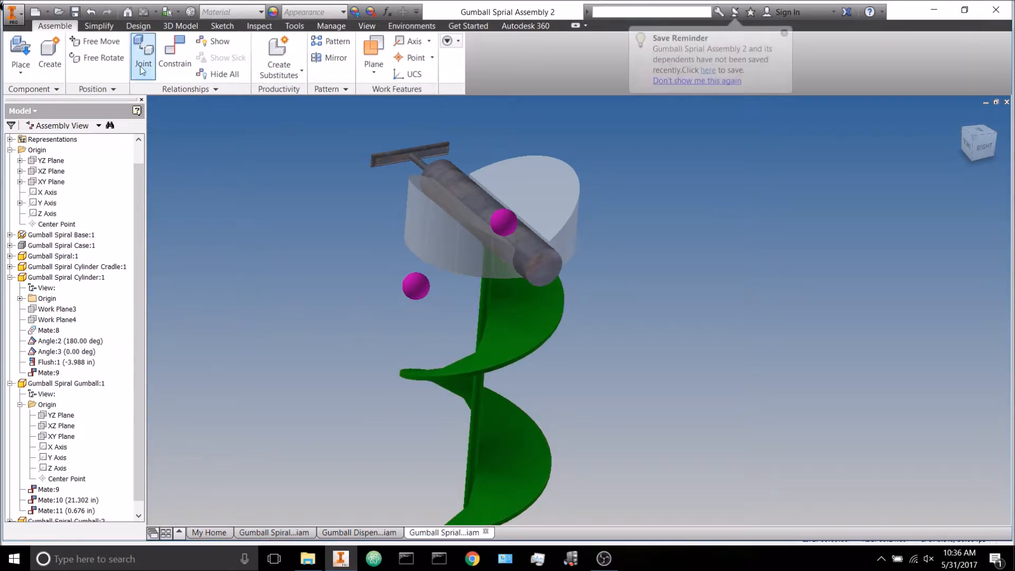
click(174, 64)
click(207, 157)
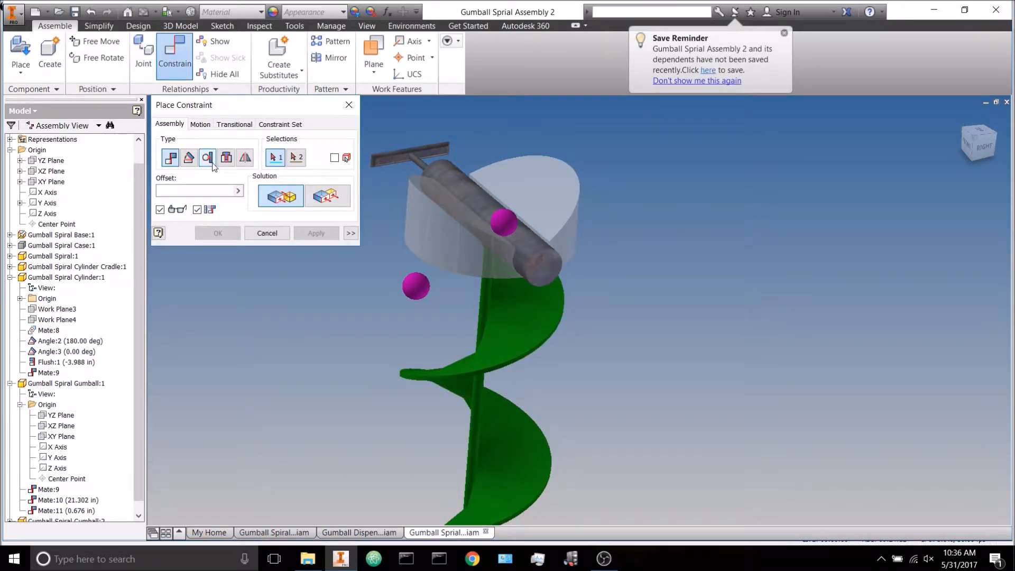
click(417, 290)
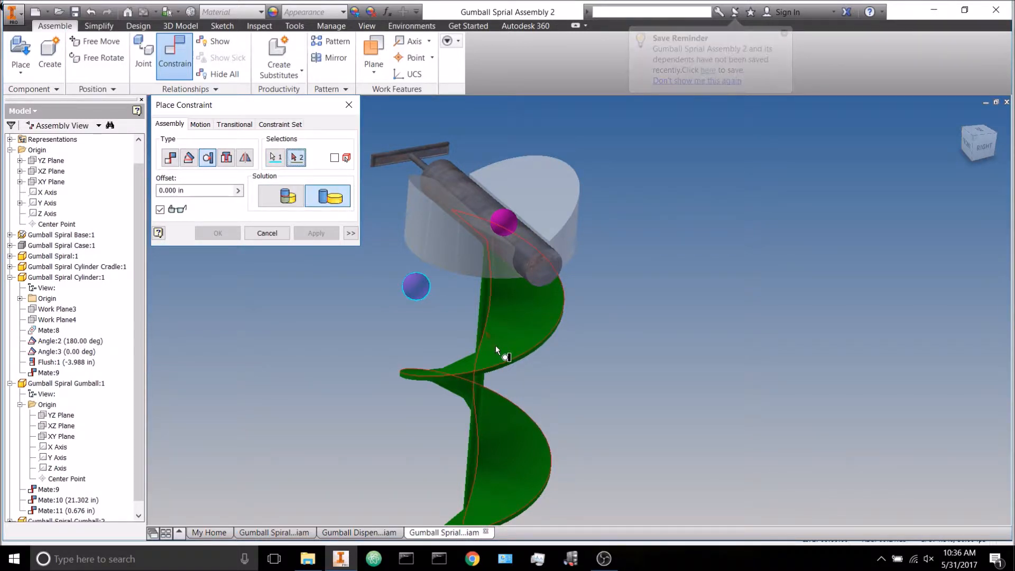
click(496, 348)
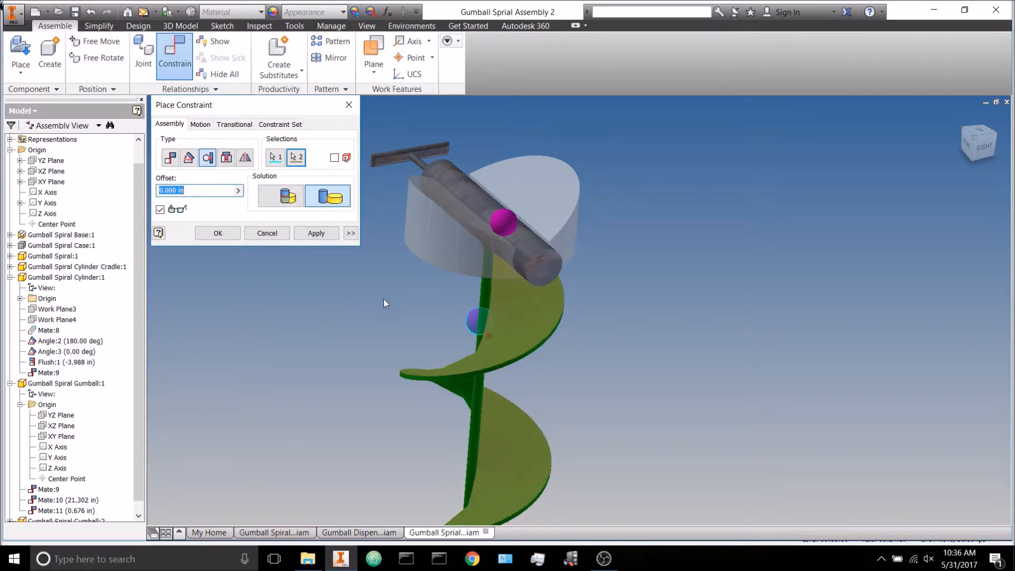
click(217, 233)
Step: Move the second gumball along the spiral's surface to test the tangent constraint and inspect it from below
shift+middle_drag(334, 380, 547, 374)
drag(543, 411, 580, 388)
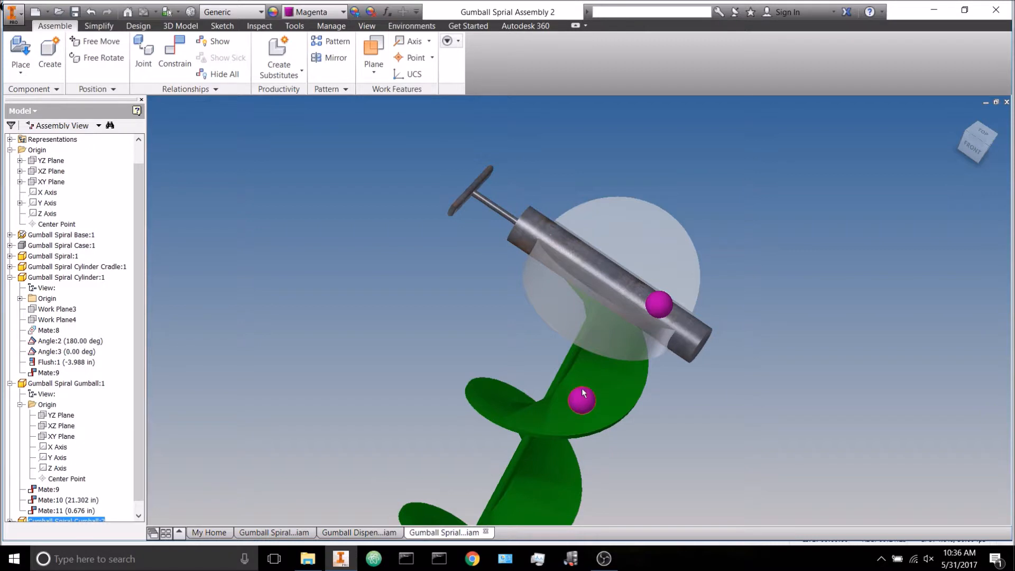
shift+middle_drag(603, 460, 540, 419)
click(351, 335)
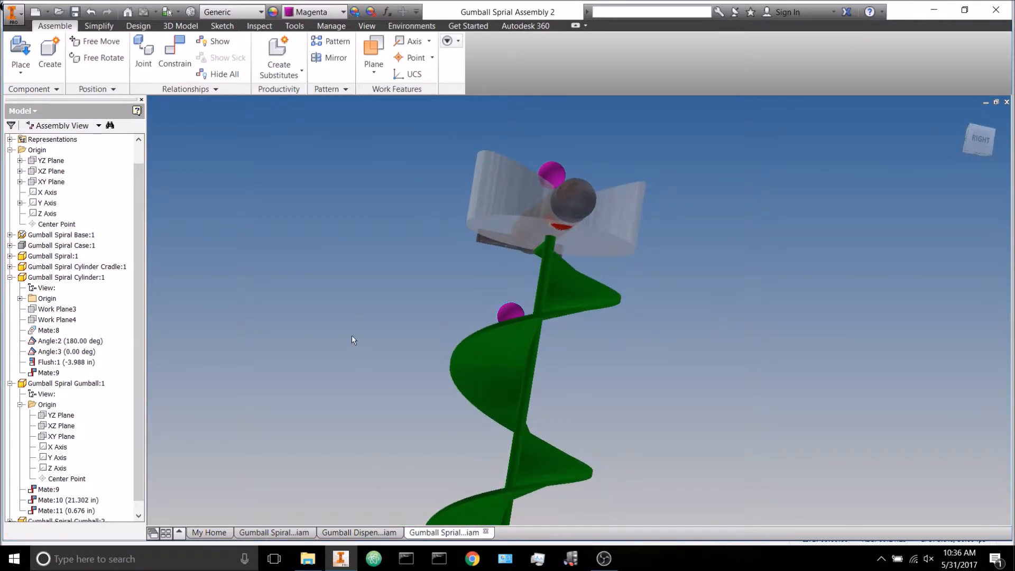
Step: Start a mate constraint and expand the second gumball in the model browser, collapsing the first gumball's entry
click(175, 53)
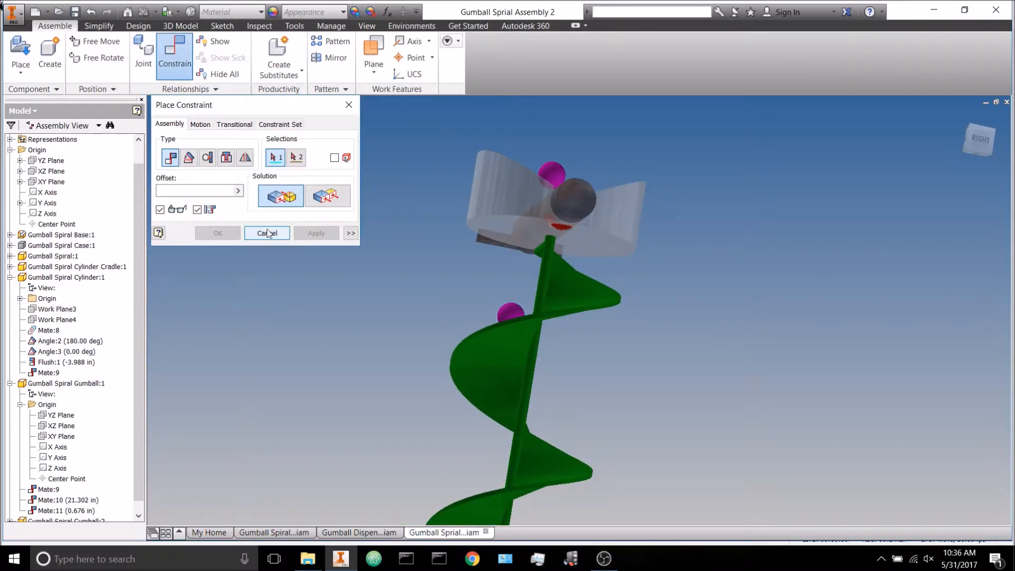
scroll(68, 423, down, 1)
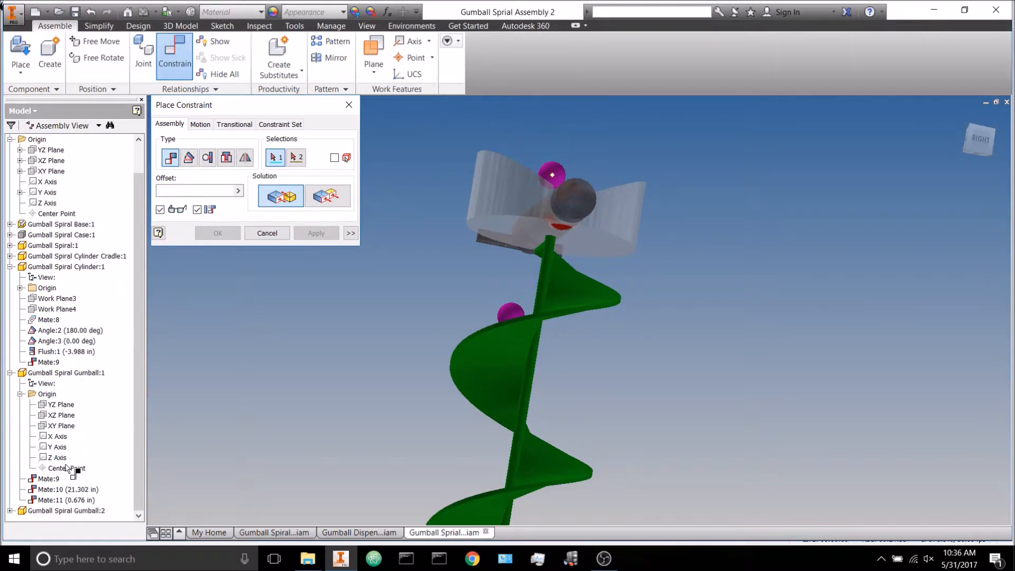
click(11, 373)
click(10, 415)
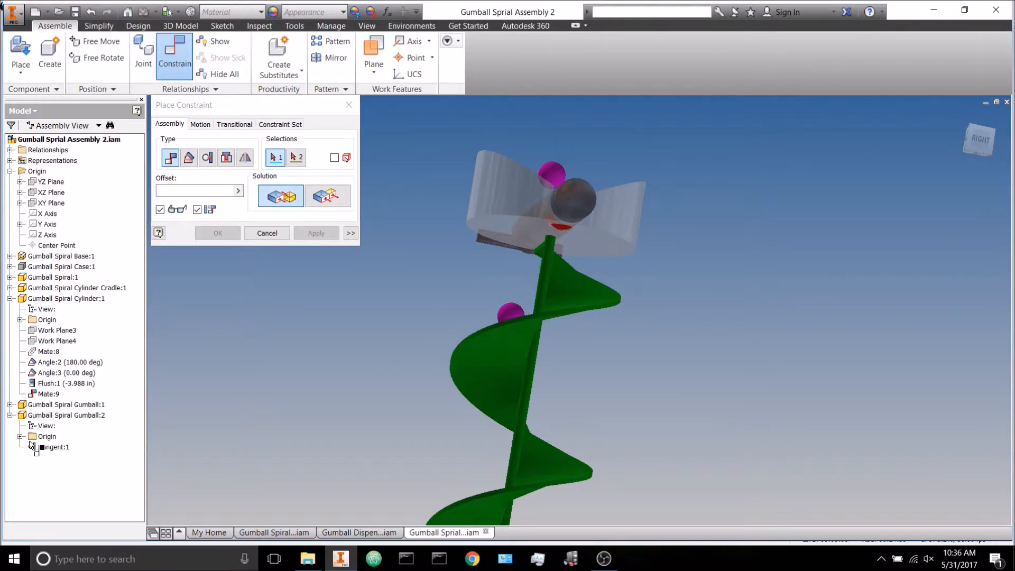
Step: Mate the center point of Gumball Spiral Gumball:2 to the axis of the red outlet hole at a 0 in offset
click(20, 437)
click(75, 513)
scroll(576, 244, up, 5)
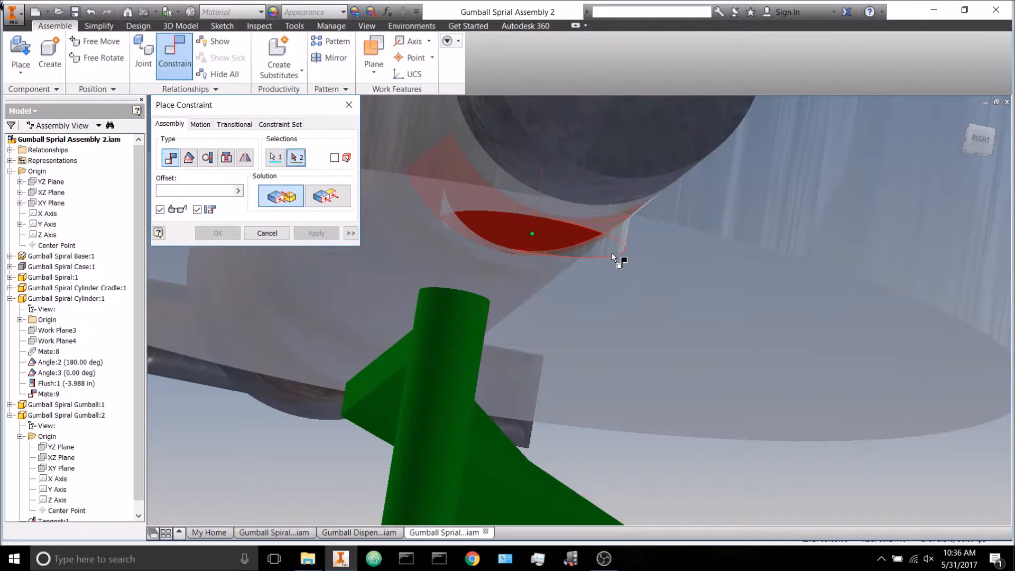
click(612, 250)
scroll(581, 287, down, 5)
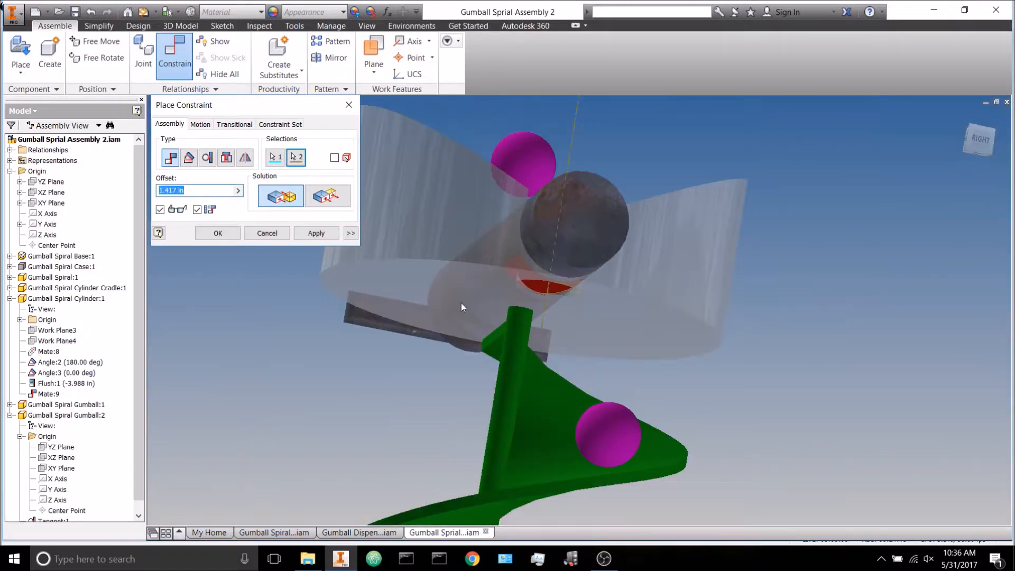
click(198, 210)
text(0)
key(Return)
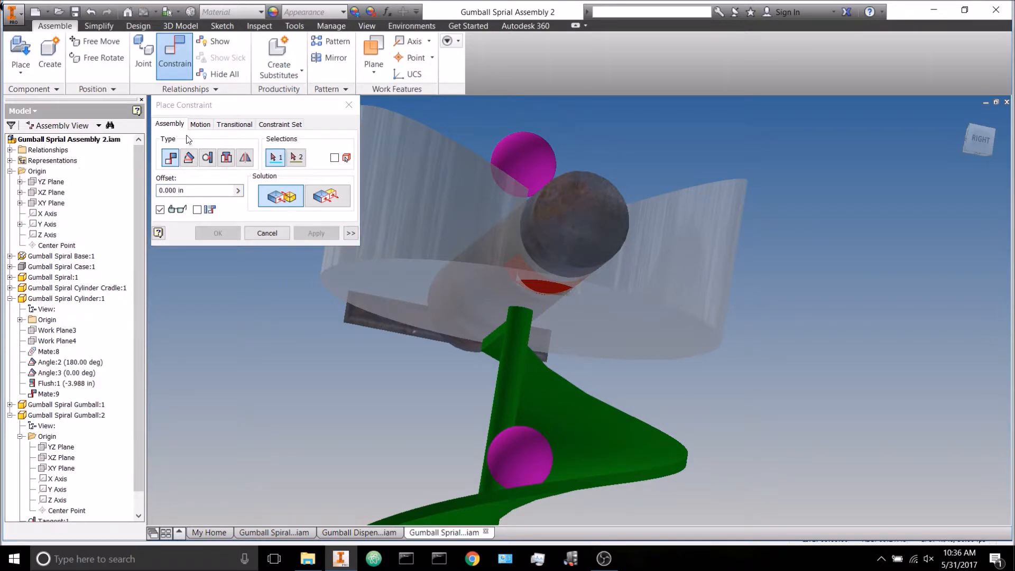
click(349, 105)
scroll(344, 330, down, 3)
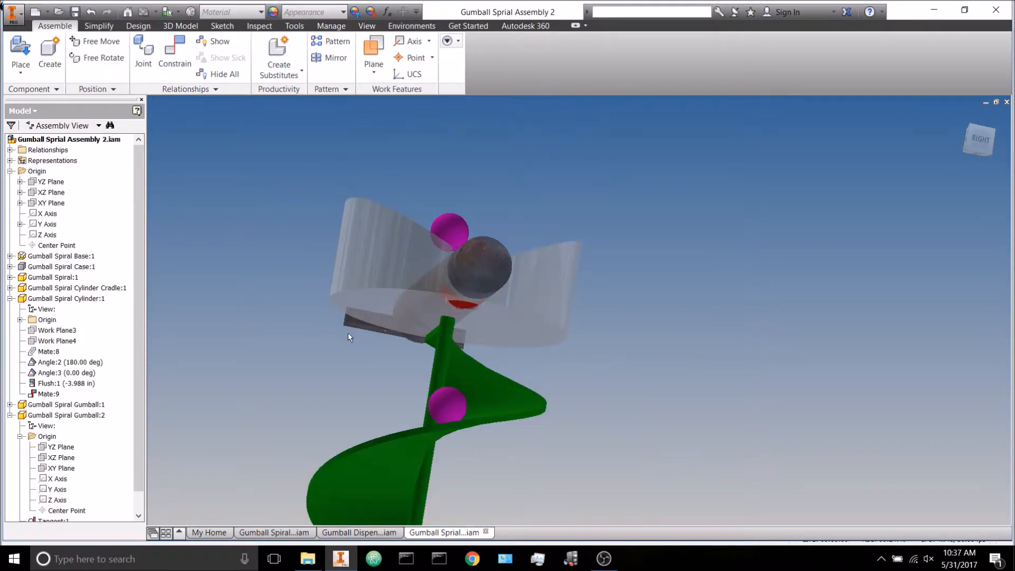
Step: Mate Gumball:2's center point to the yellow base's underside using the predicted offset, accepting the conflicting relationship
mouse_move(346, 338)
shift+middle_down()
mouse_move(322, 337)
mouse_move(331, 335)
shift+middle_up()
scroll(371, 238, down, 5)
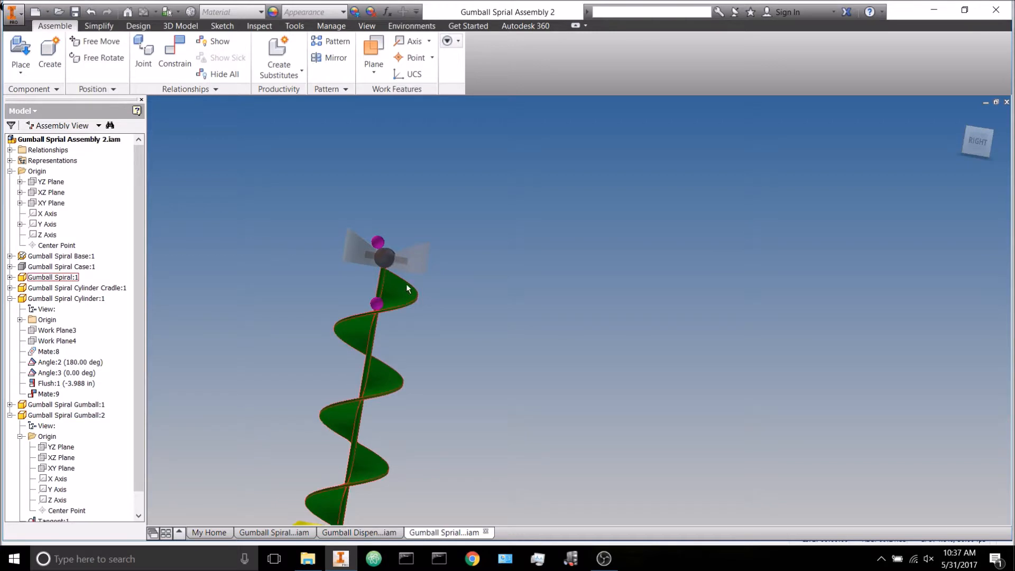
shift+middle_drag(265, 330, 308, 347)
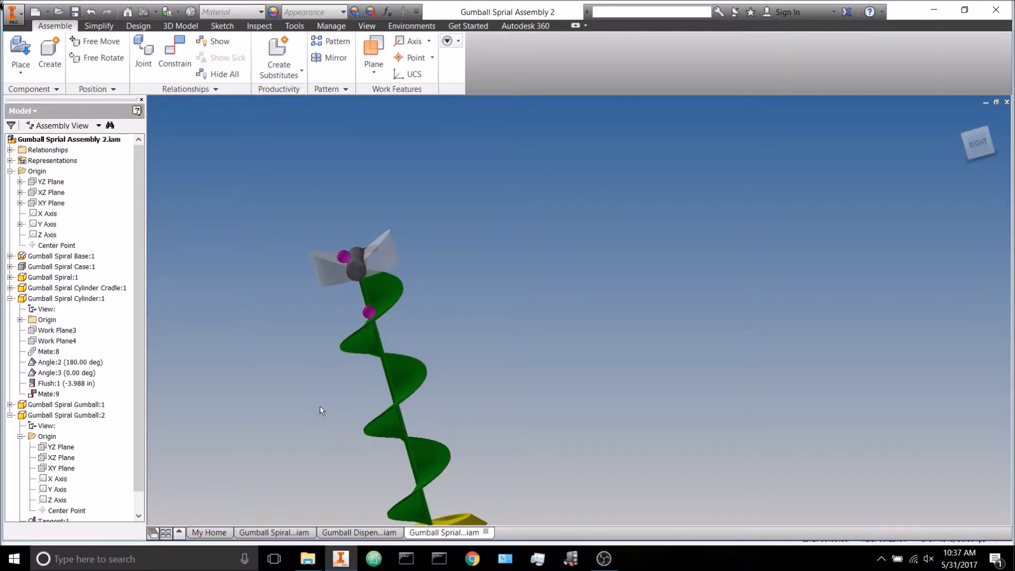
shift+middle_drag(310, 404, 286, 366)
scroll(47, 456, down, 1)
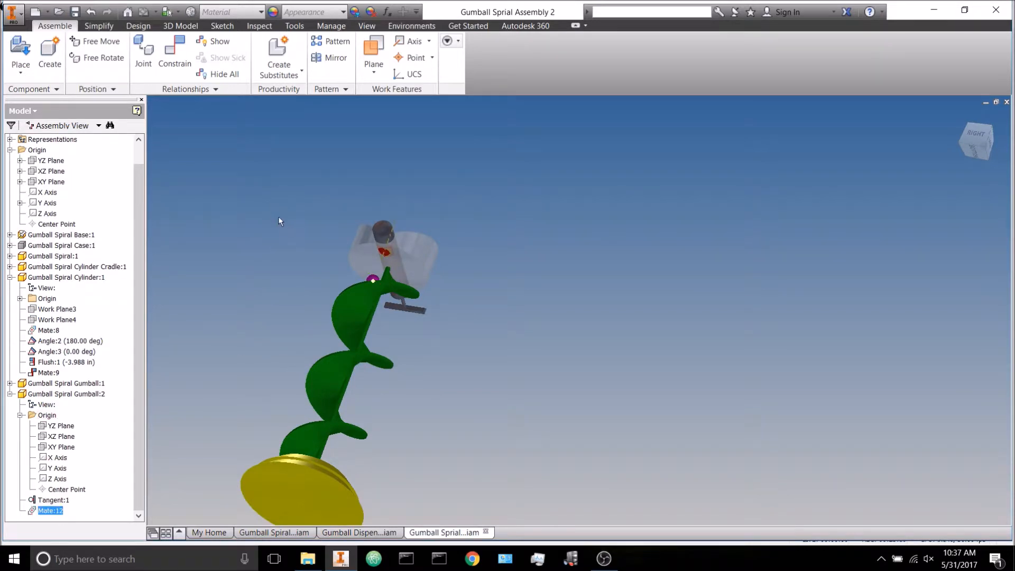
click(185, 68)
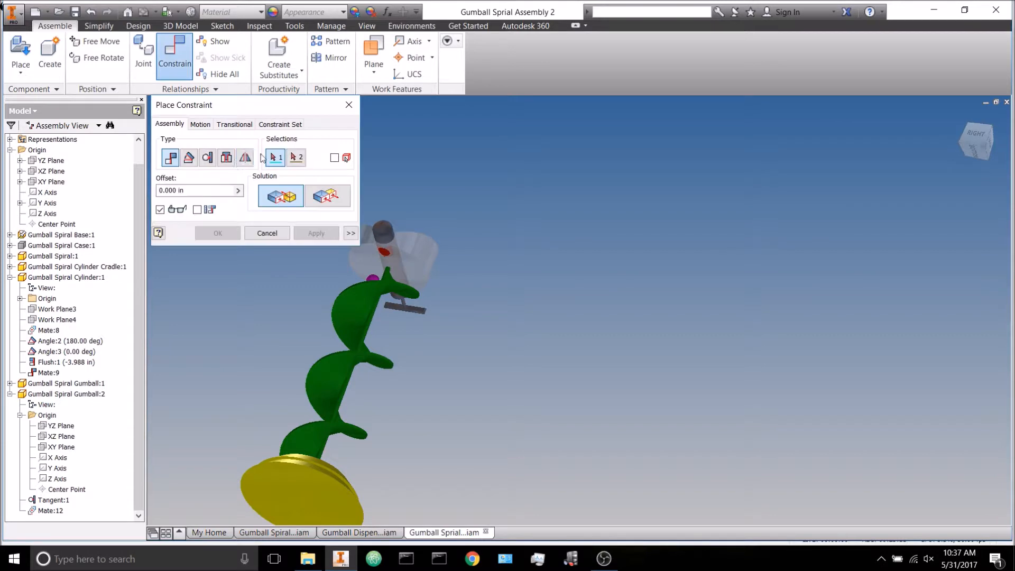
click(197, 210)
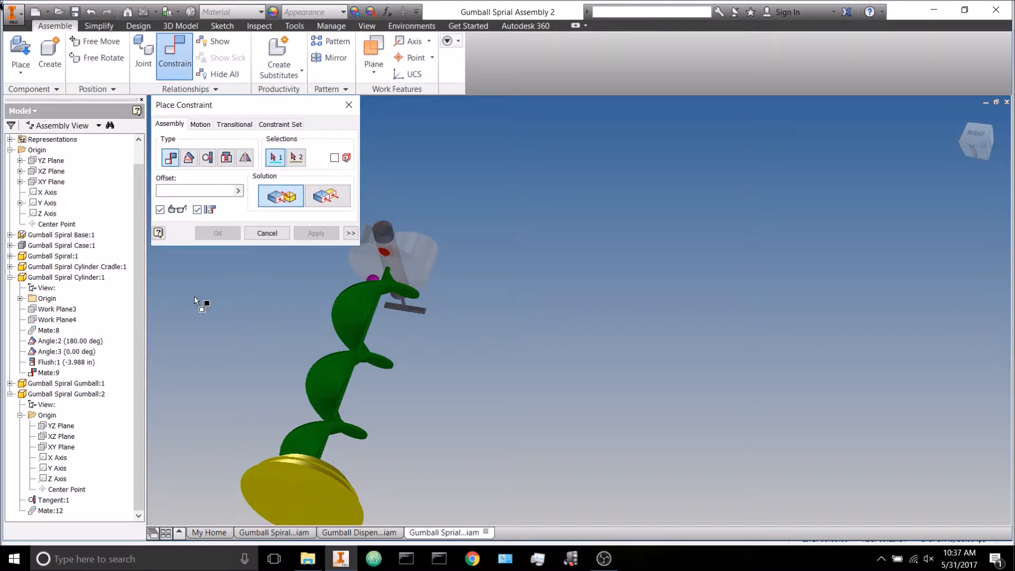
click(70, 493)
shift+middle_drag(237, 346, 226, 320)
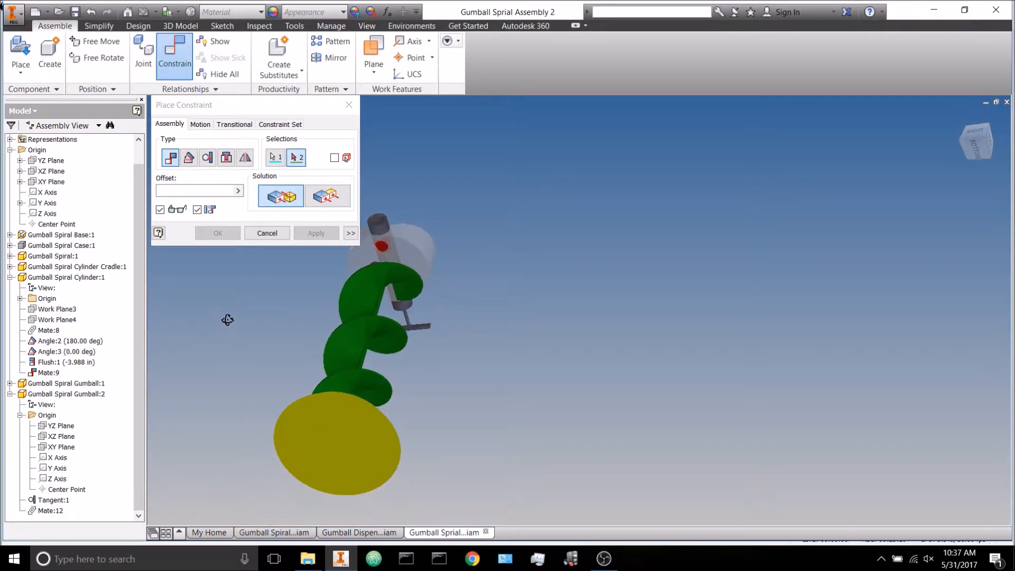
click(316, 418)
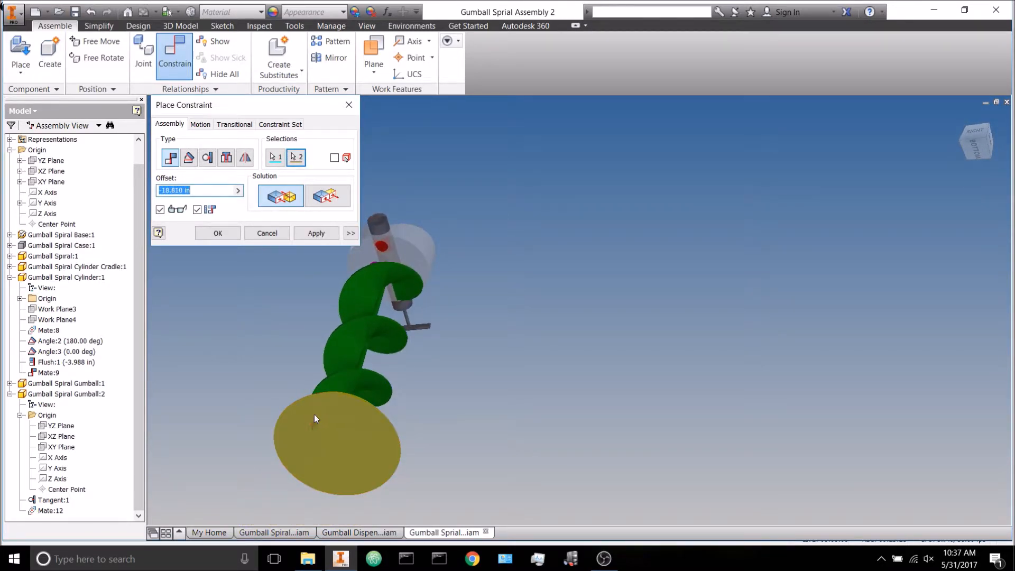
click(206, 231)
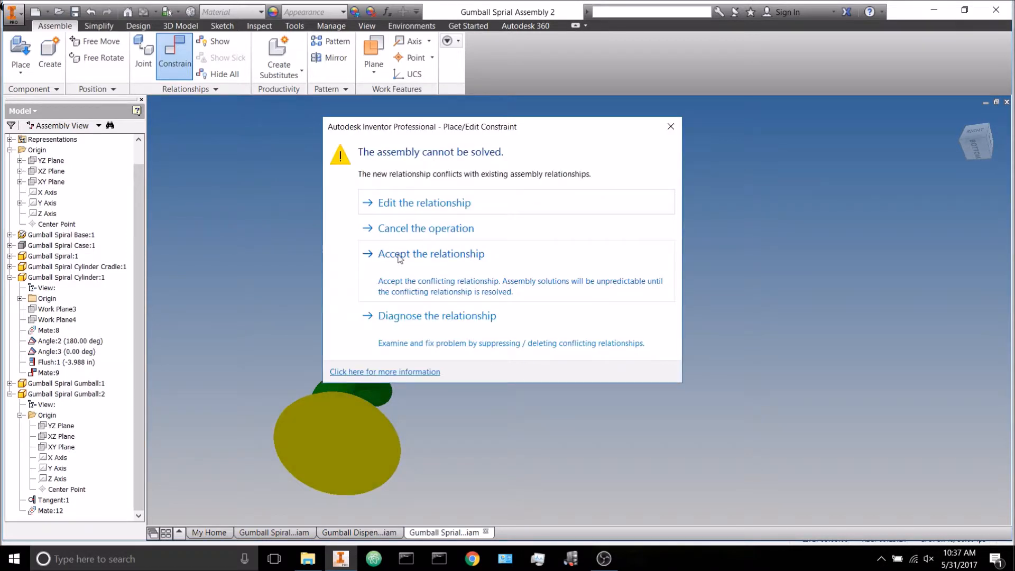
click(397, 256)
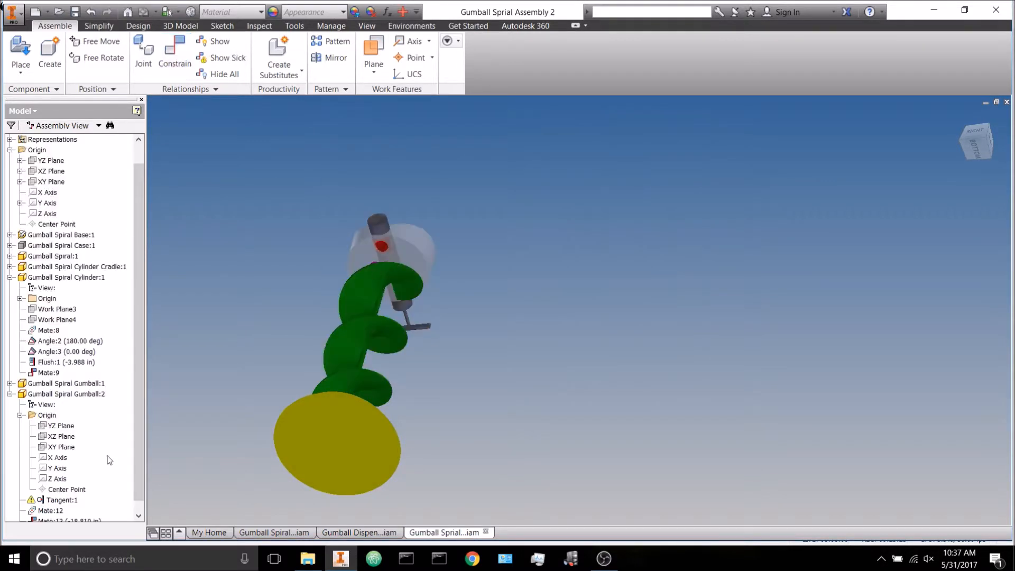
Step: Delete the Mate:12 constraint that ties Gumball:2's center point to the outlet hole's axis
right_click(53, 511)
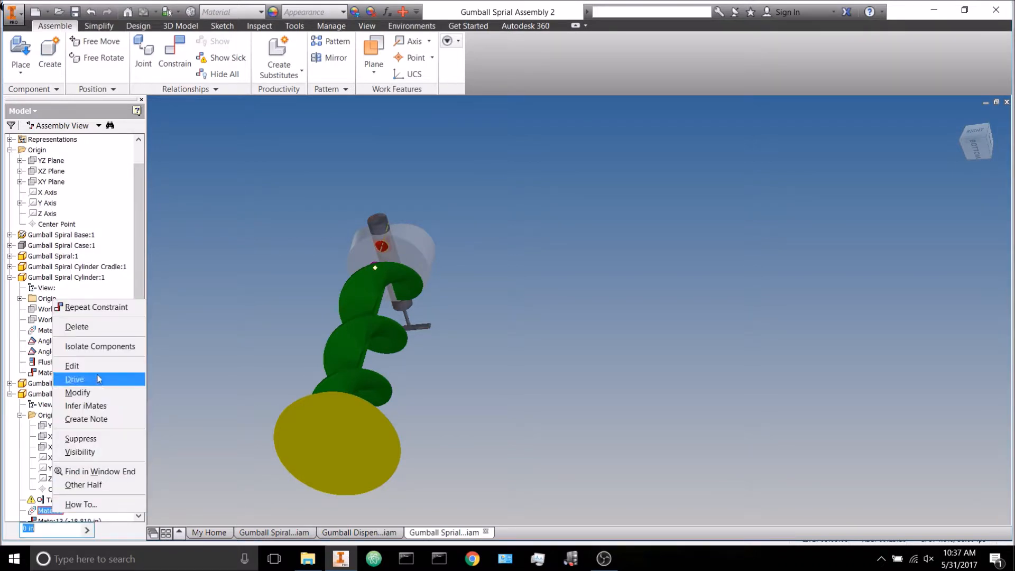
click(94, 328)
shift+middle_drag(250, 305, 277, 330)
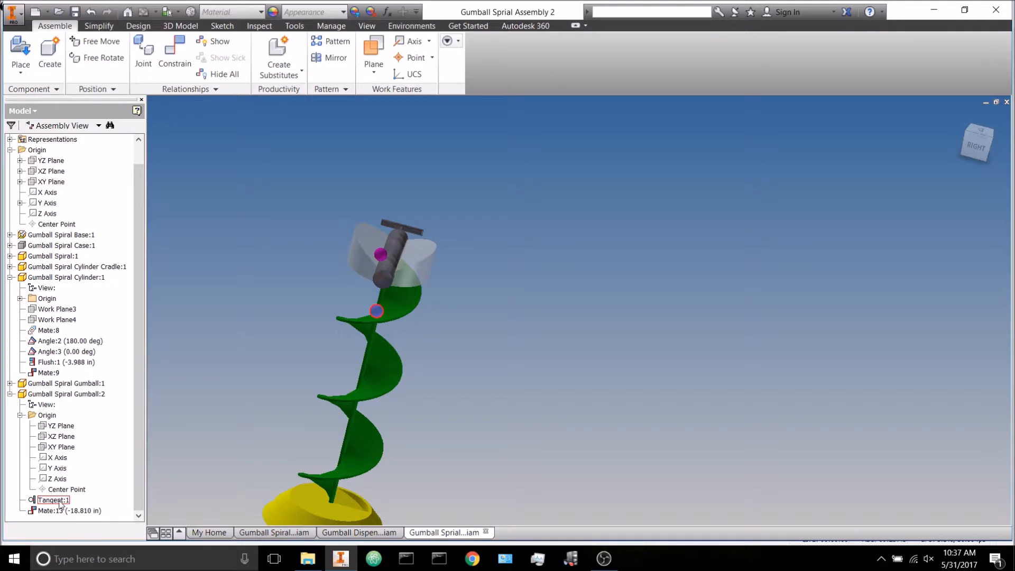
Step: Test how the lower gumball moves on the upper turn of the spiral and examine its contact from several angles
click(189, 302)
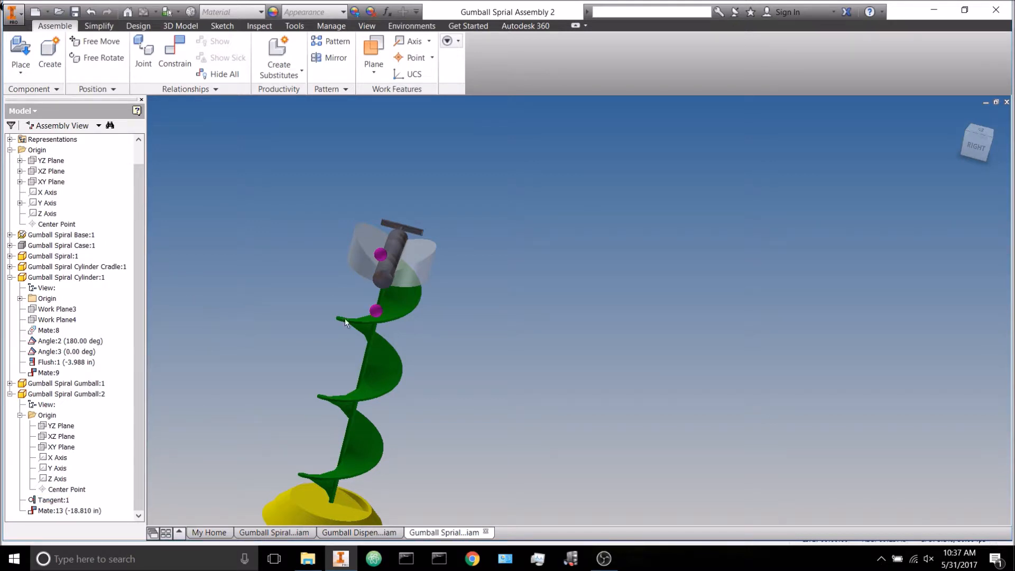
click(375, 310)
mouse_move(376, 314)
mouse_down()
mouse_move(371, 323)
mouse_move(378, 314)
mouse_up()
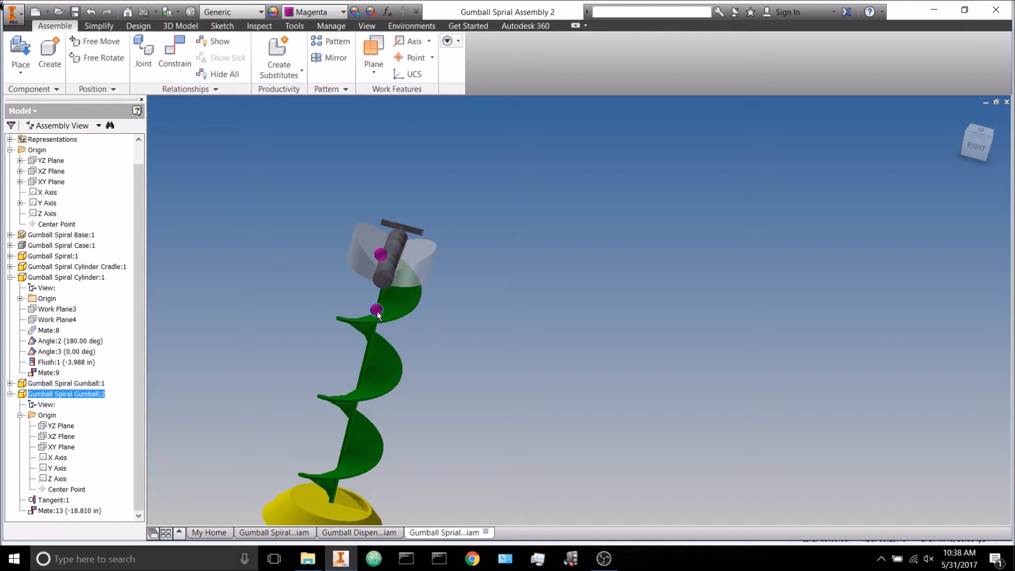
click(467, 354)
scroll(393, 347, down, 5)
shift+middle_drag(402, 344, 349, 317)
click(351, 211)
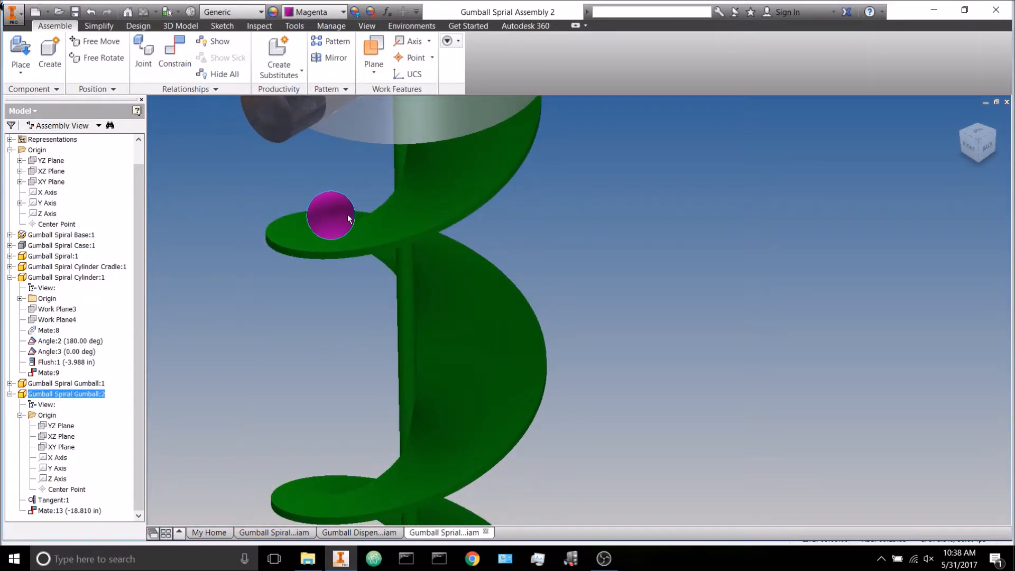
click(337, 306)
mouse_move(339, 303)
shift+middle_down()
mouse_move(328, 314)
mouse_move(350, 298)
shift+middle_up()
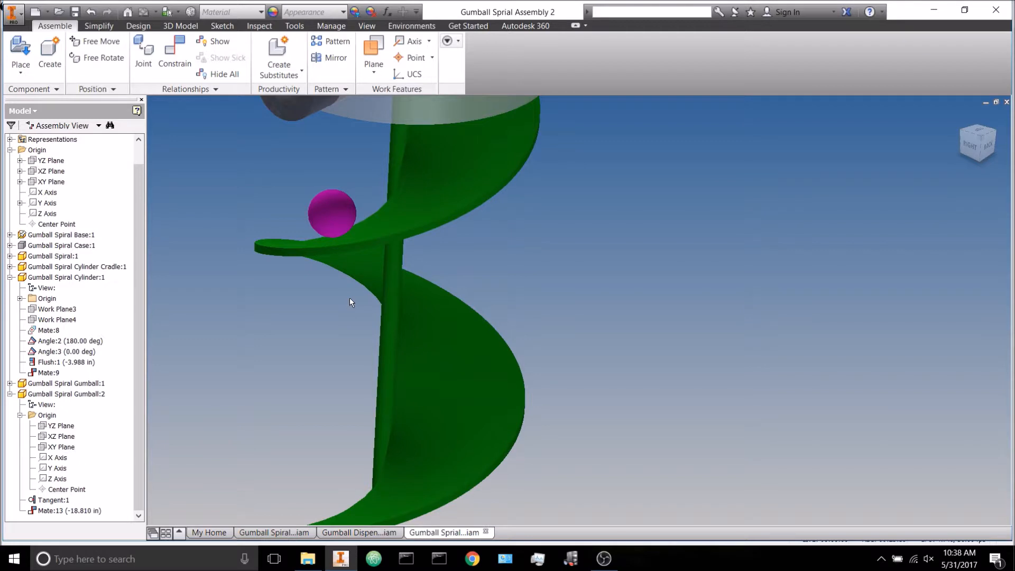
shift+middle_drag(351, 299, 386, 306)
Step: Mate Gumball:2's center point to the assembly's Y Axis, keeping the predicted offset
click(175, 52)
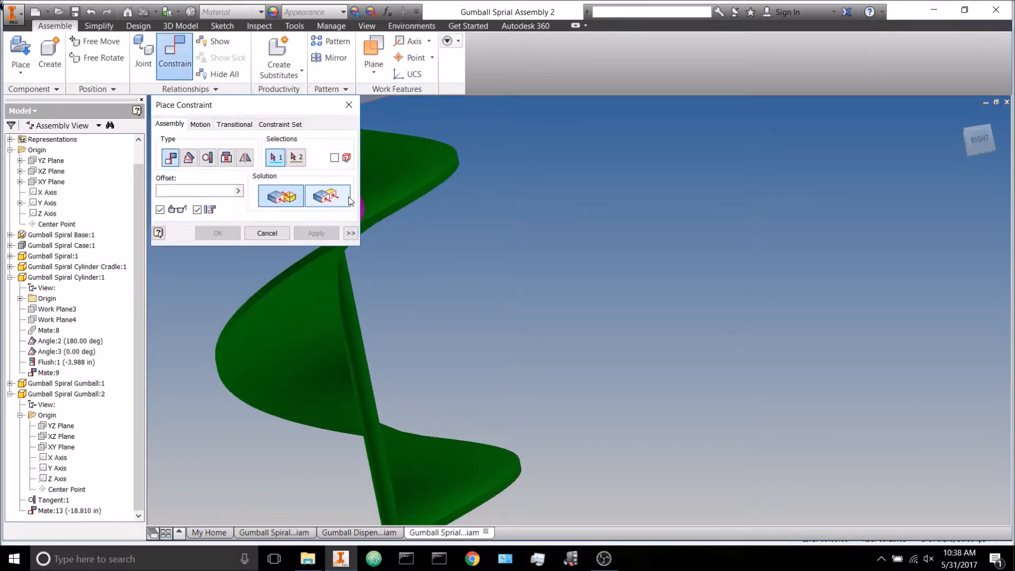
drag(252, 105, 142, 106)
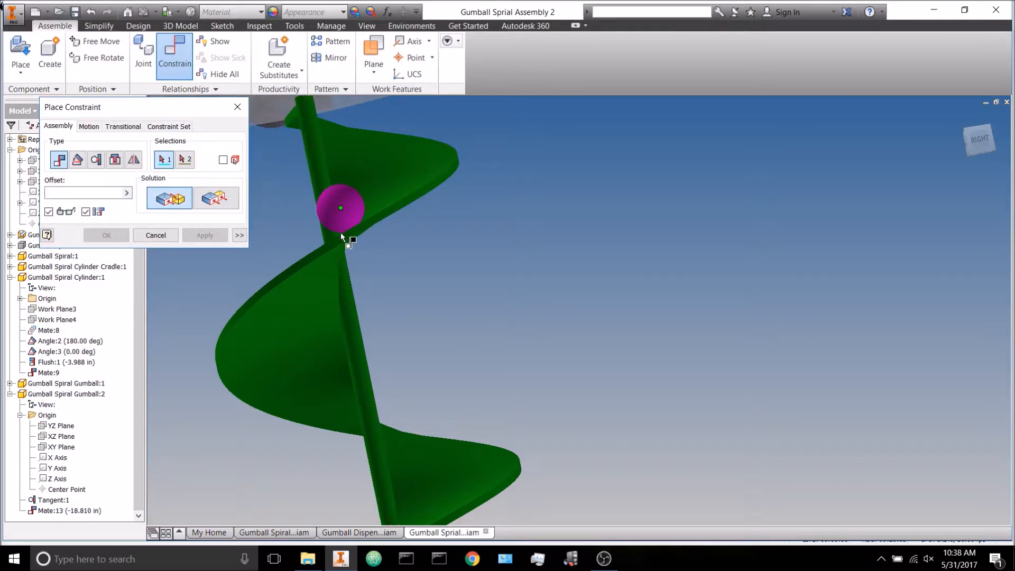
click(79, 491)
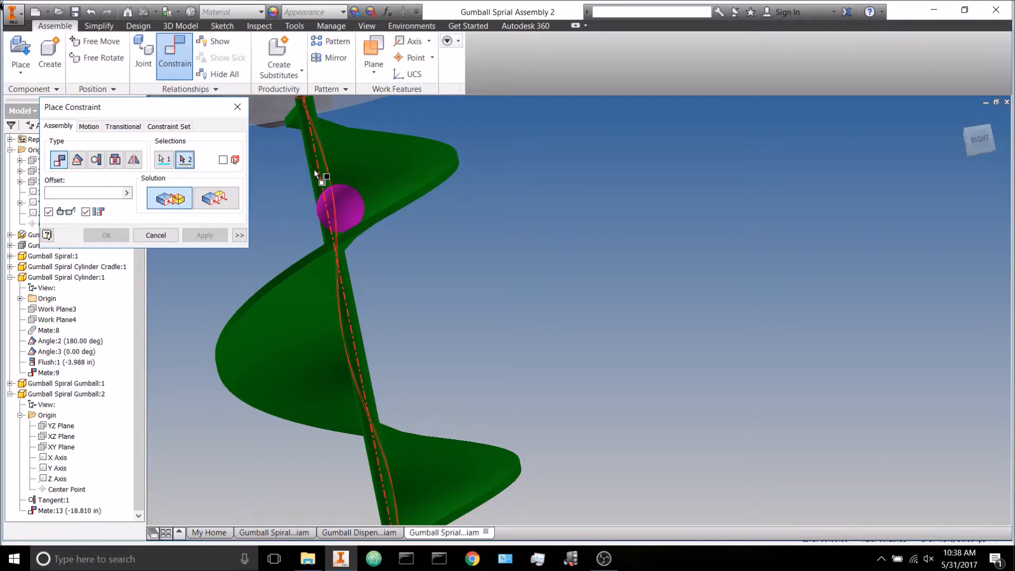
scroll(80, 418, up, 1)
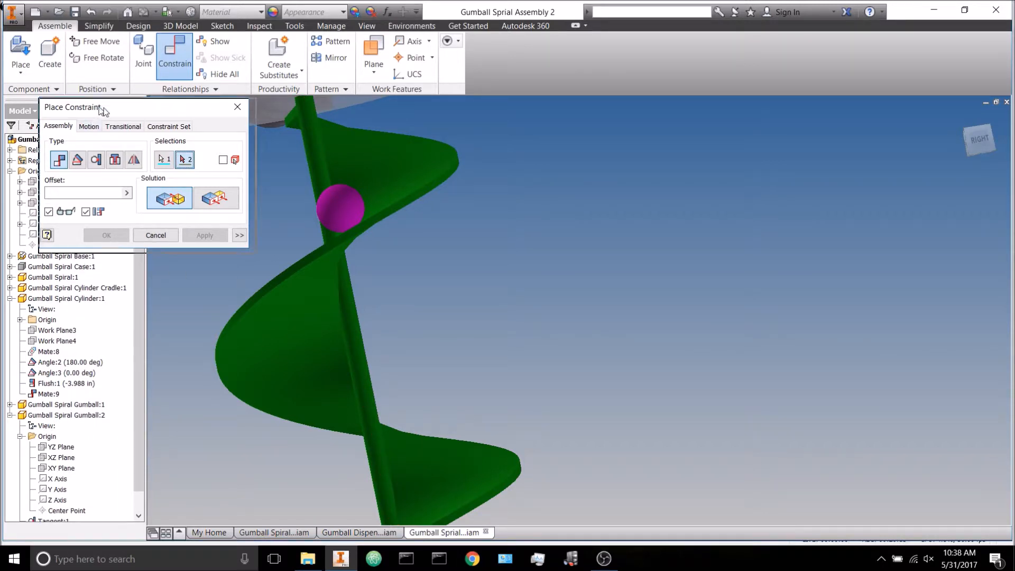
drag(100, 108, 232, 72)
scroll(485, 251, up, 3)
shift+middle_drag(514, 259, 548, 286)
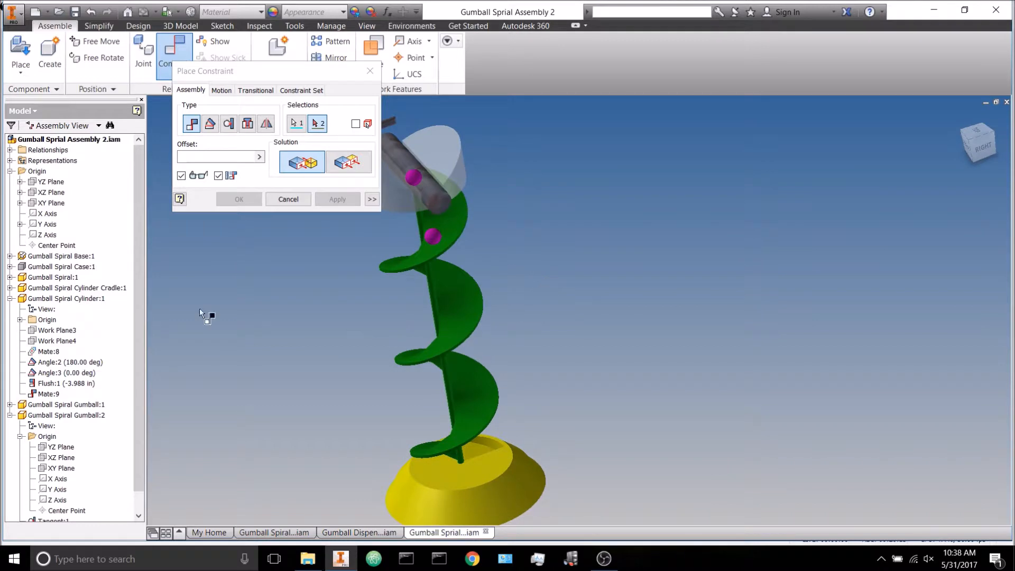
click(45, 224)
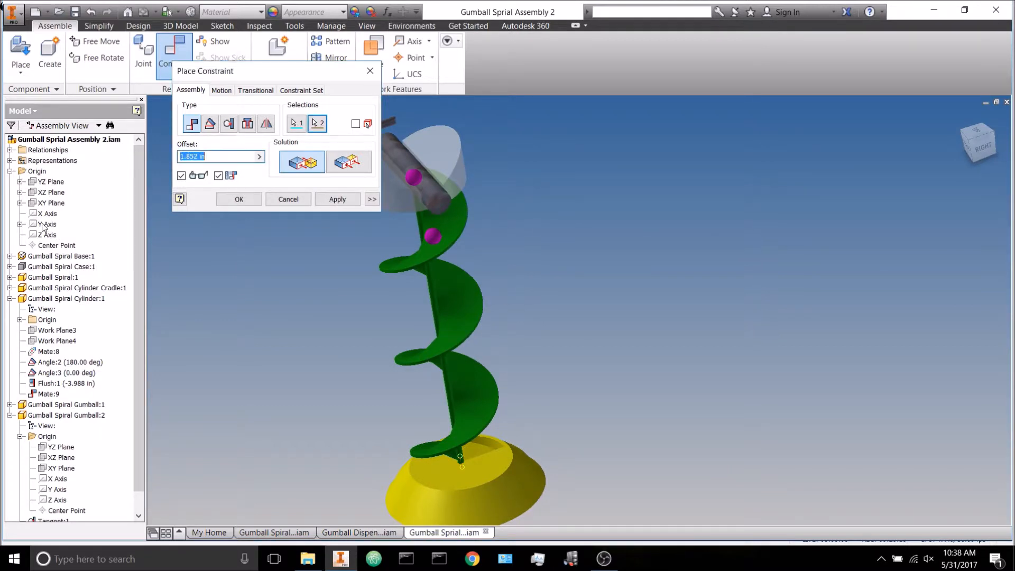
click(240, 200)
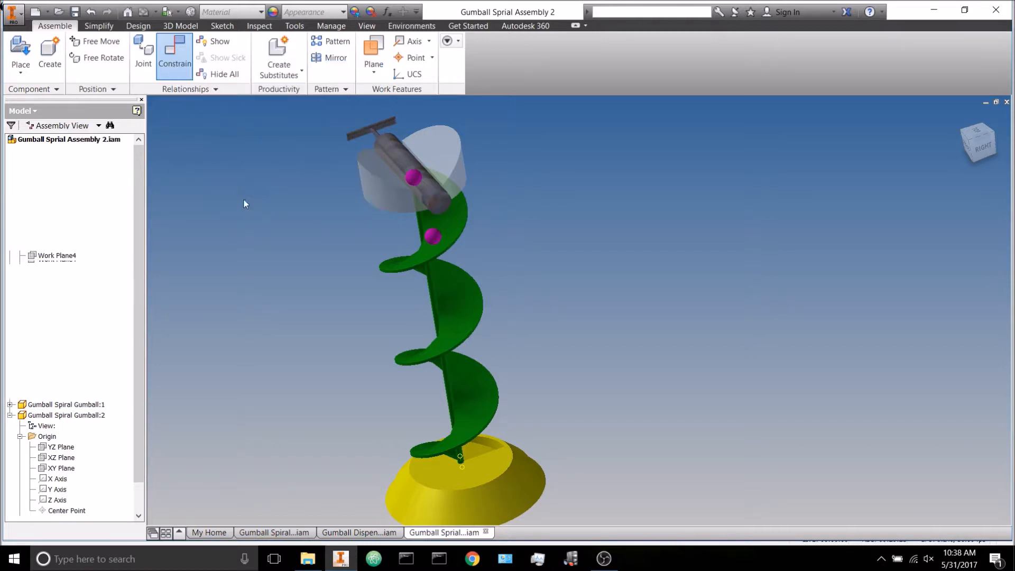
Step: Try an offset of -15 in on the mate between Gumball:2's center point and the base, and undo the change
scroll(72, 476, down, 1)
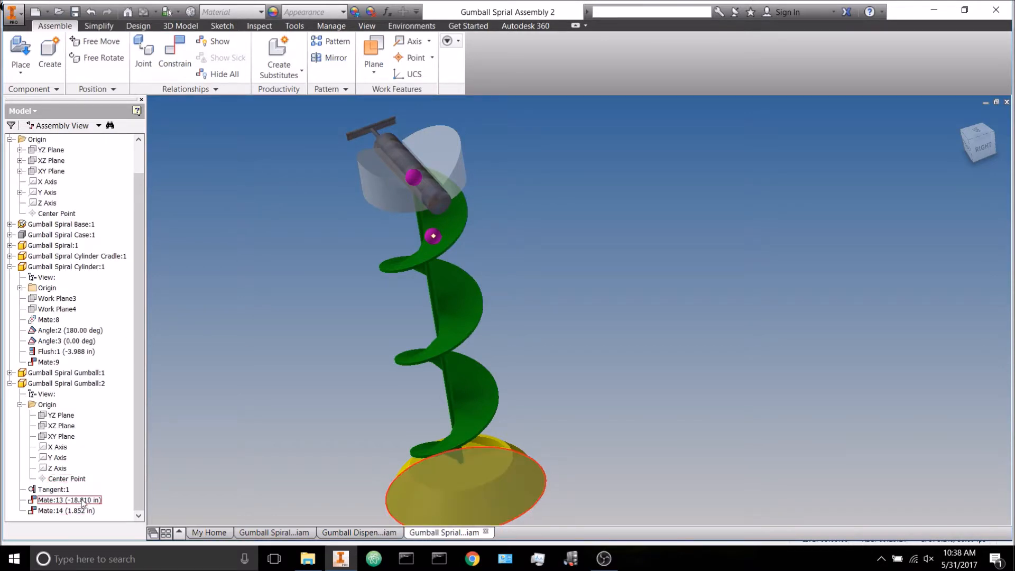
click(100, 501)
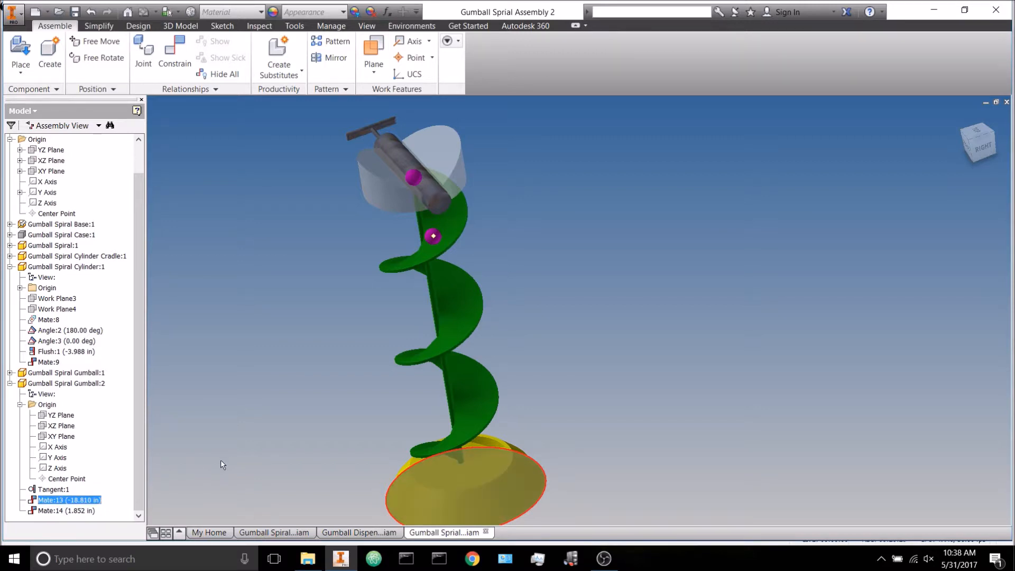
click(194, 474)
double_click(71, 500)
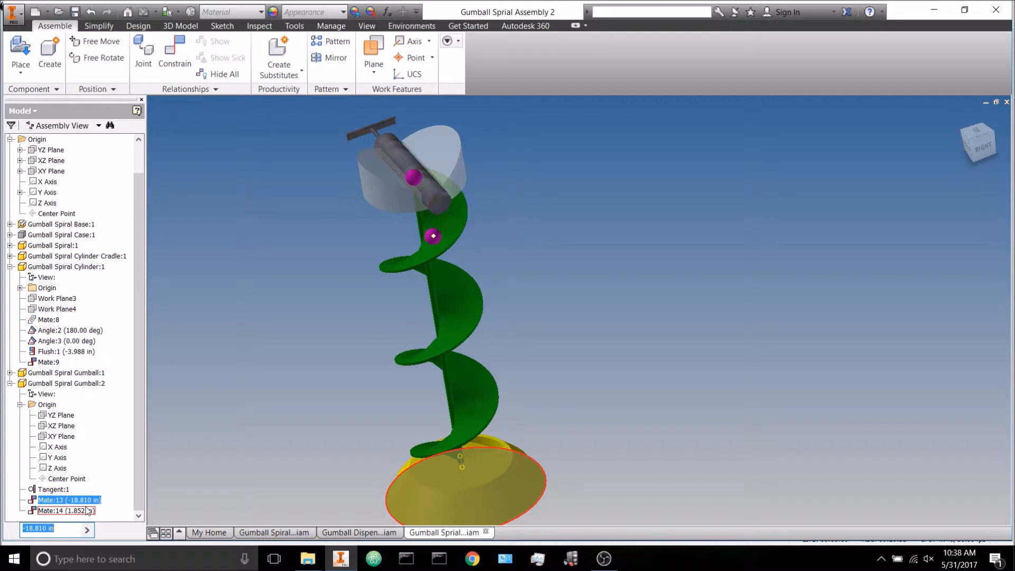
click(223, 415)
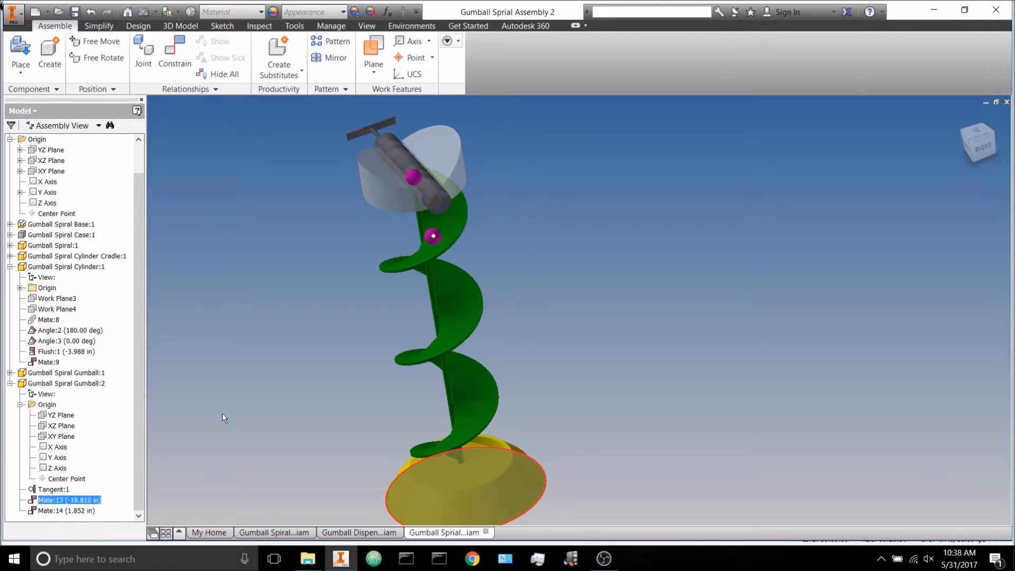
click(67, 497)
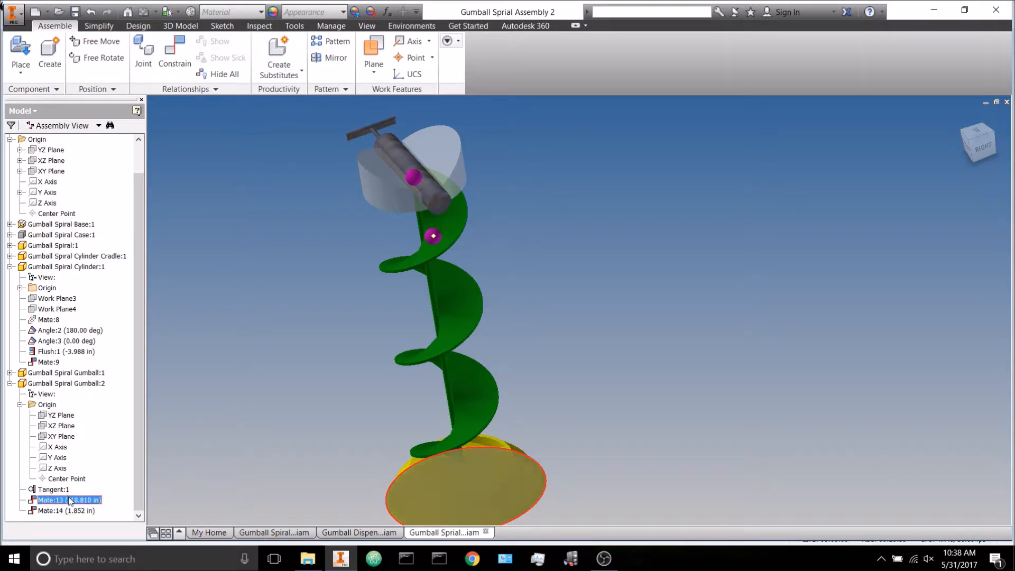
click(125, 500)
double_click(84, 501)
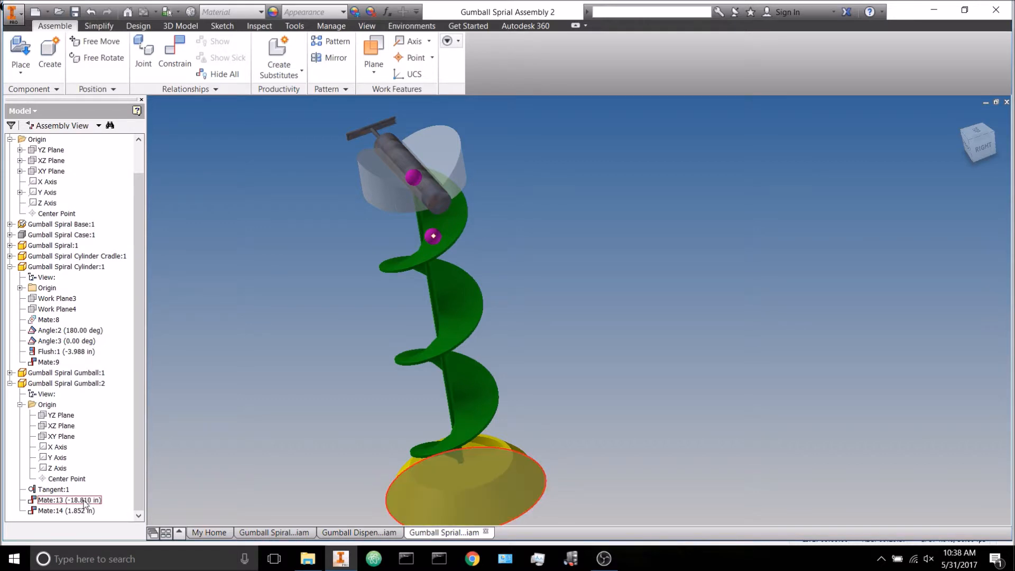
key(BackSpace)
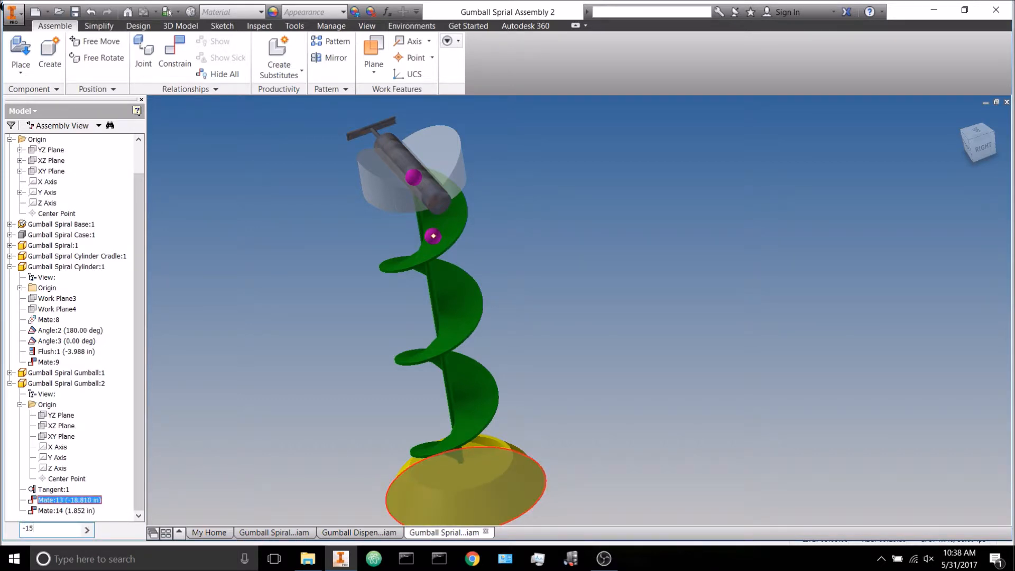
text(-15)
key(Return)
click(236, 420)
key(ctrl+z)
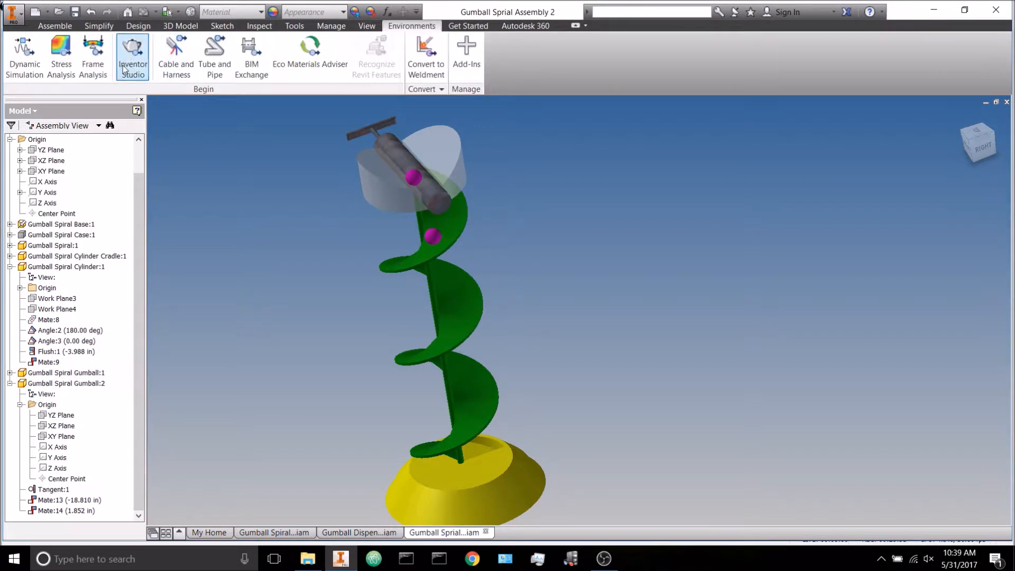
Step: Open the gumball spiral assembly in the Inventor Studio environment
click(132, 53)
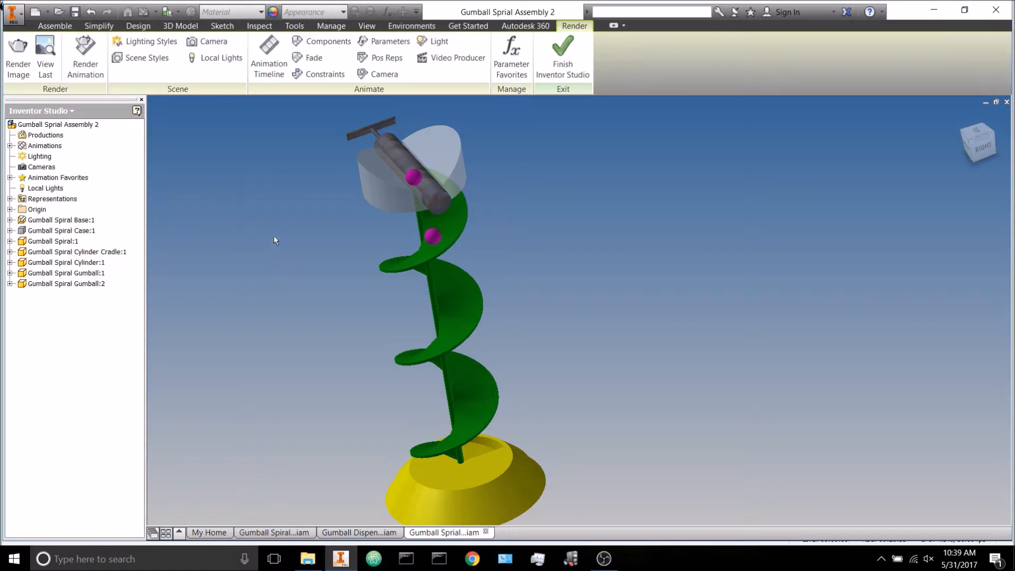
Step: Open the animation timeline and animate Gumball:2's Mate:13 offset from -18.810 in to -2 in, ending at 4 s
click(269, 59)
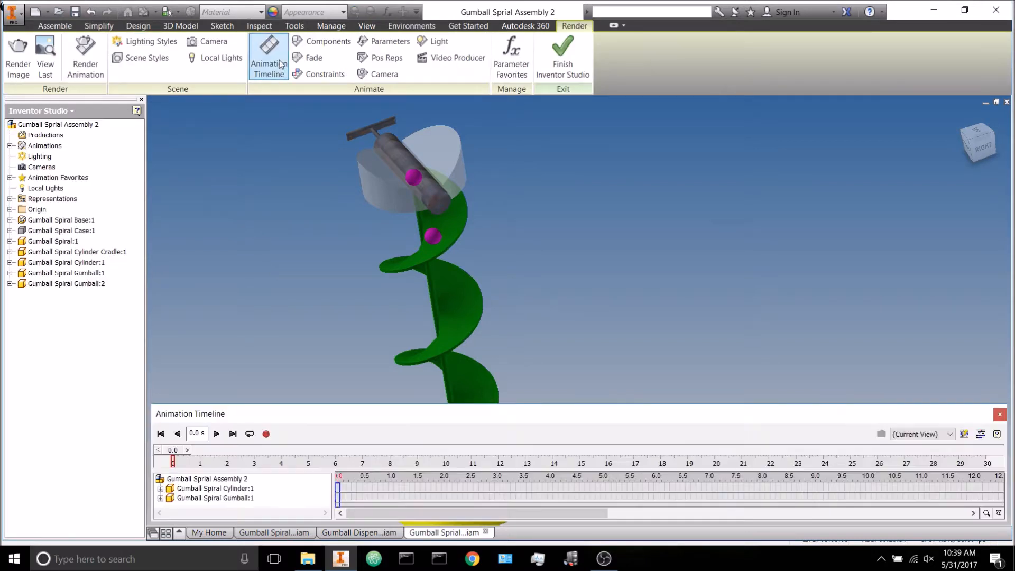
click(10, 284)
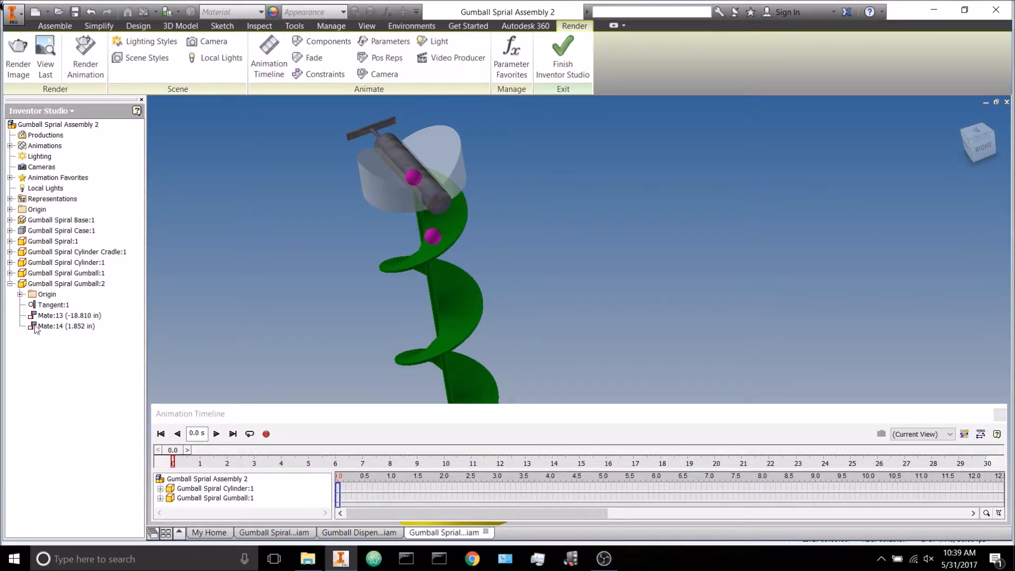
click(266, 256)
shift+middle_drag(271, 262, 275, 286)
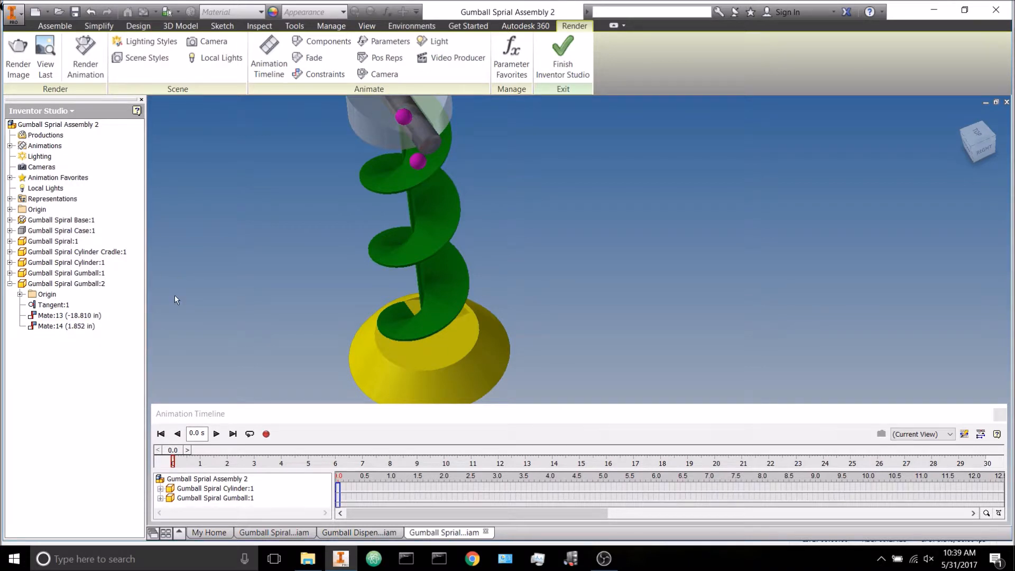
right_click(91, 316)
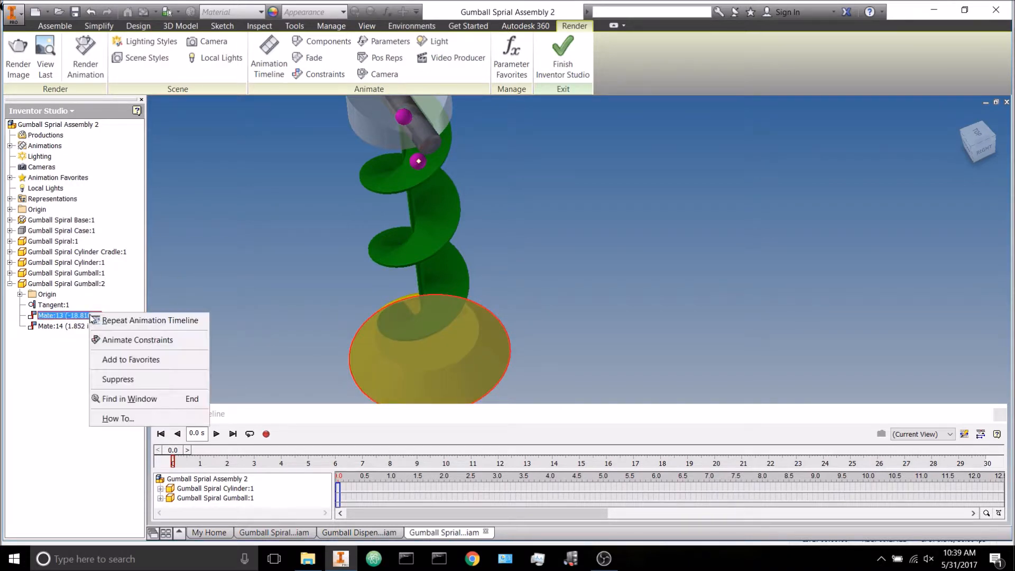
click(129, 340)
click(381, 169)
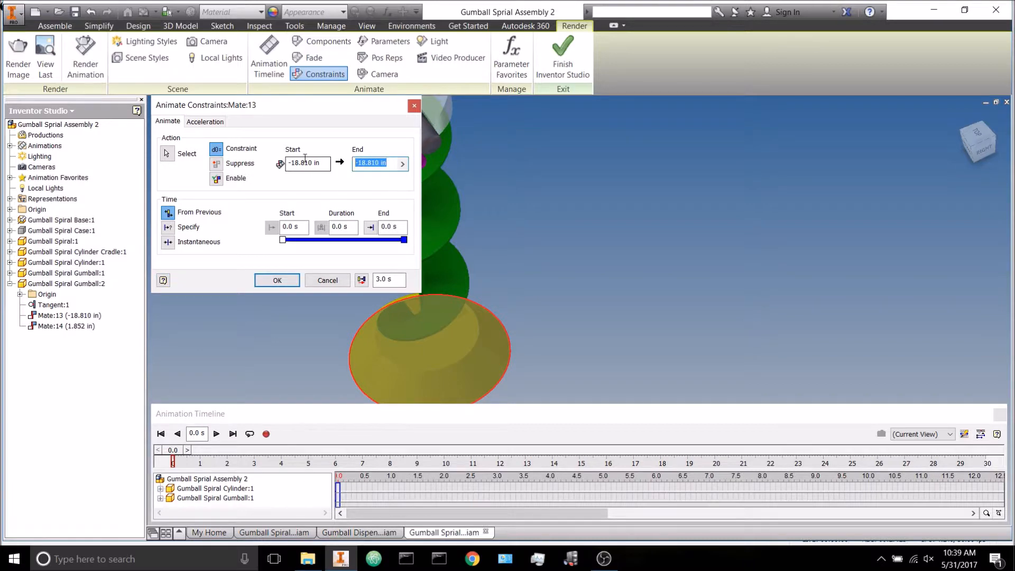
text(-2)
click(398, 226)
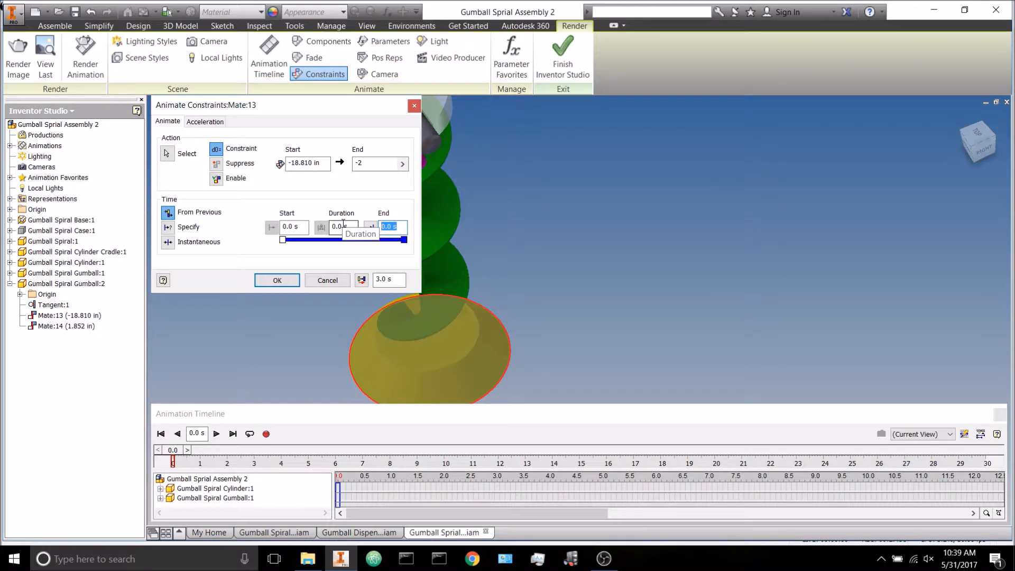
text(4)
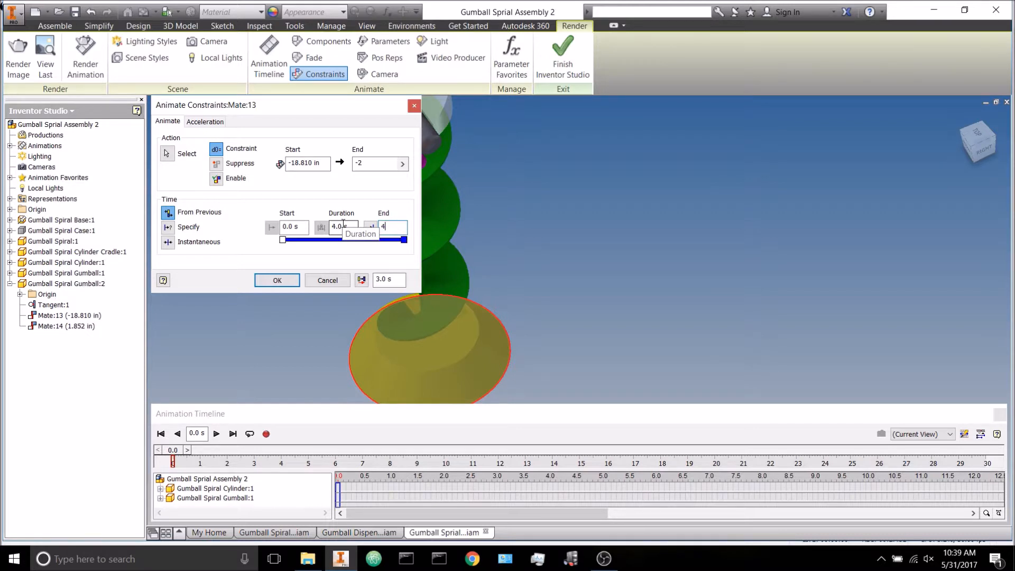
click(277, 281)
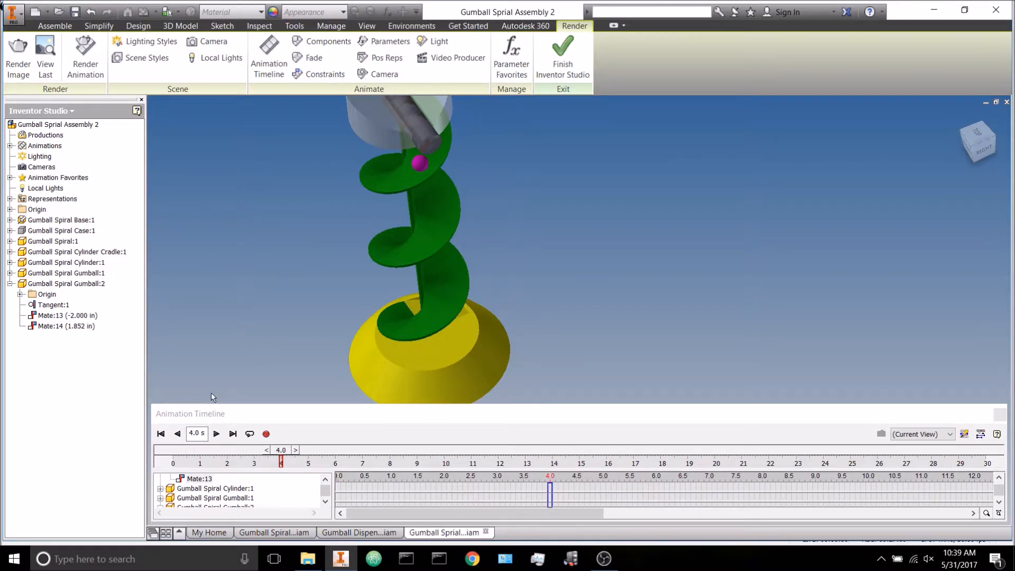
Step: Play the animation in reverse and forward to check the timing of both gumballs' motion
click(177, 433)
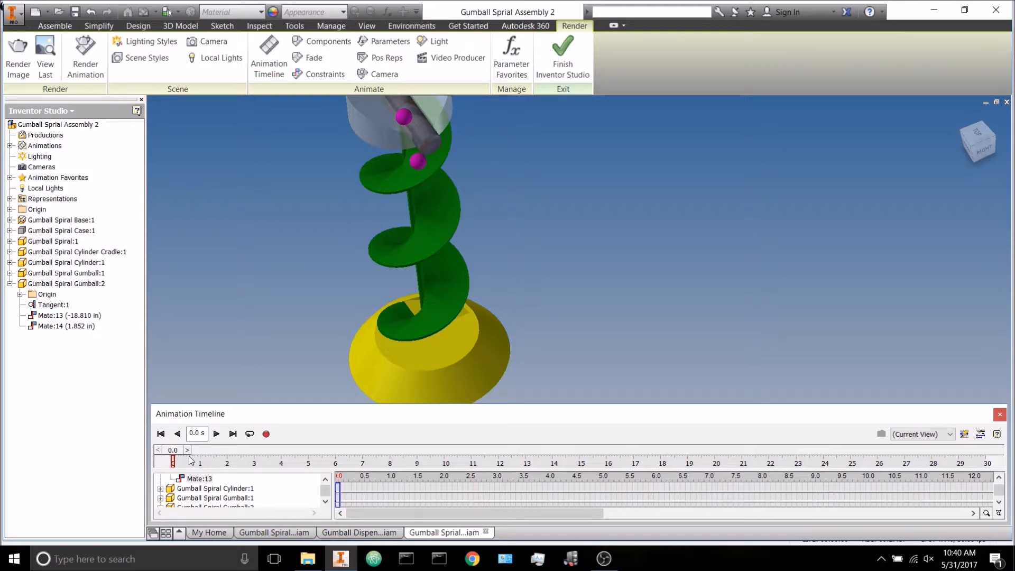
click(216, 433)
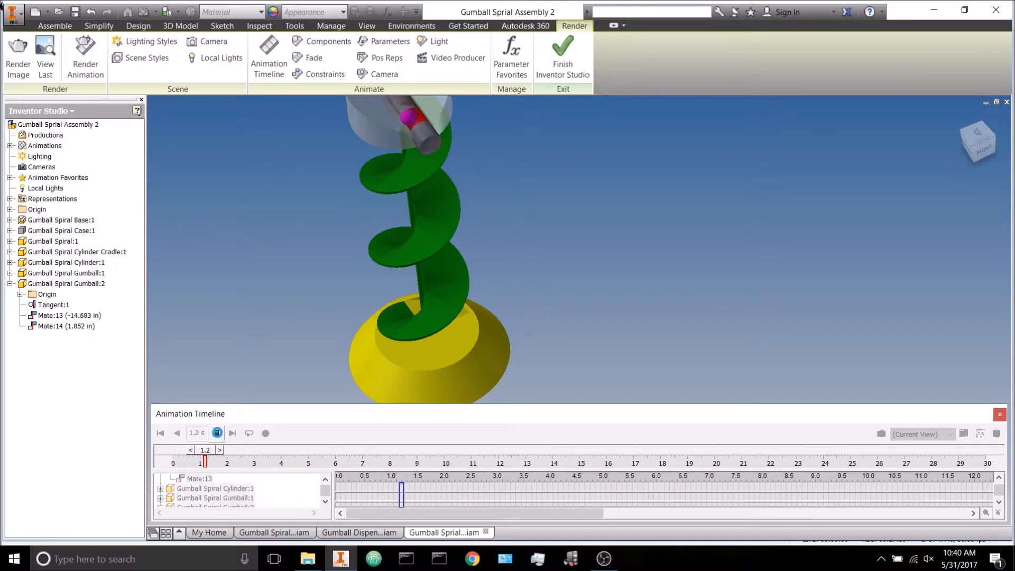
click(218, 434)
click(180, 432)
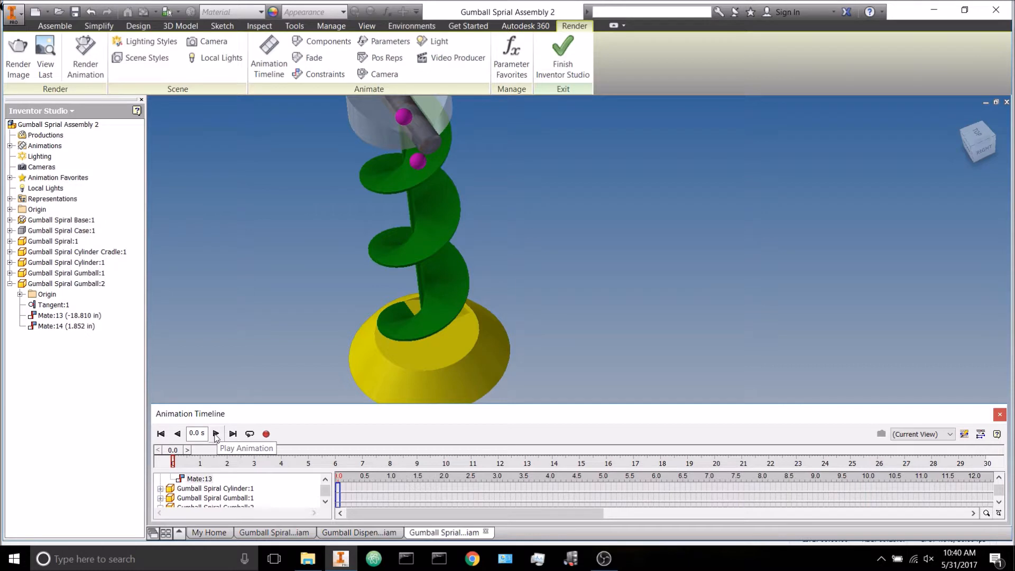
Step: Shift Gumball:2's Mate:13 action to start at about 3.7 s and play the timeline to 3.1 s
scroll(258, 499, down, 1)
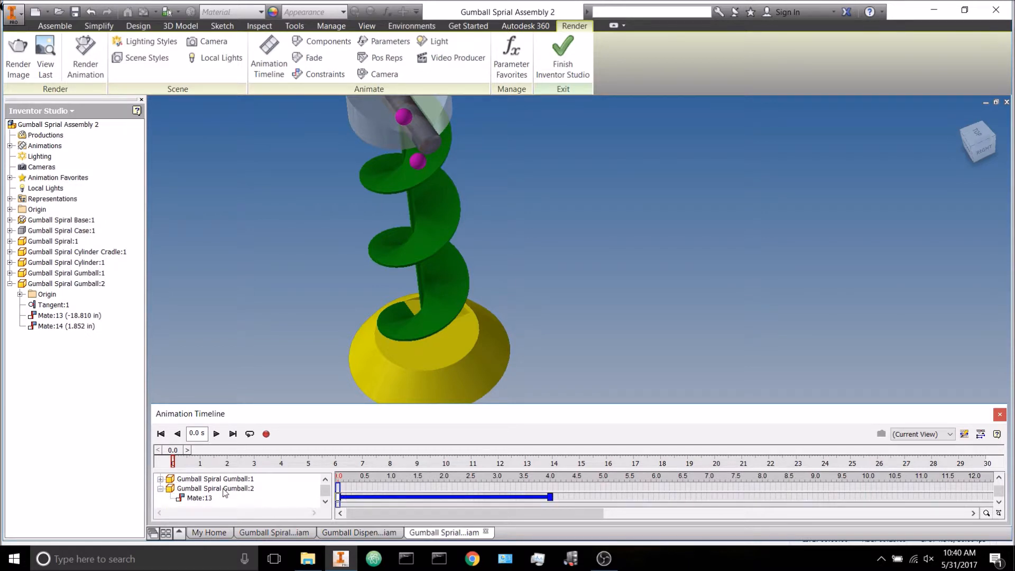
drag(390, 502, 593, 502)
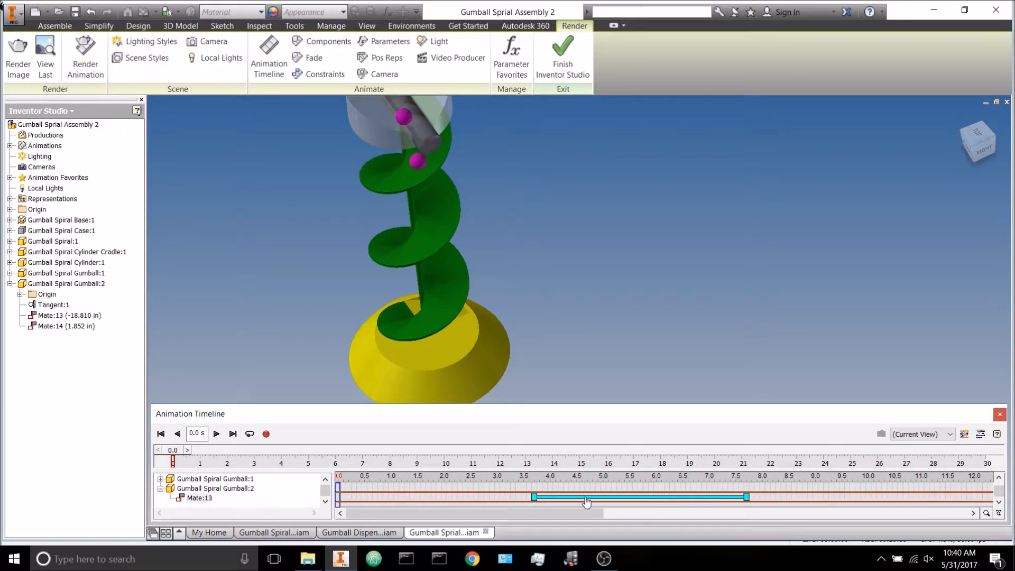
click(216, 433)
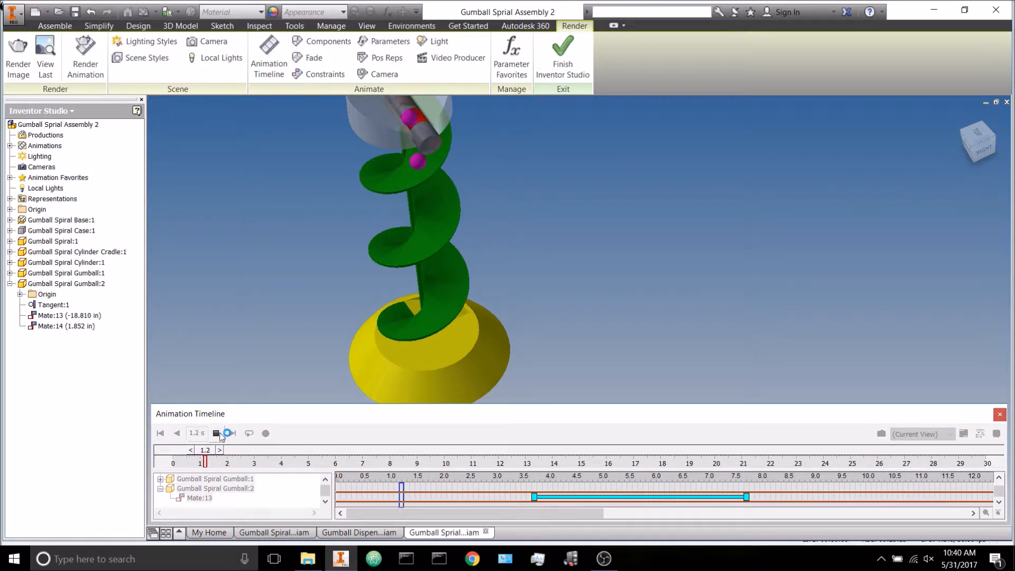
click(217, 434)
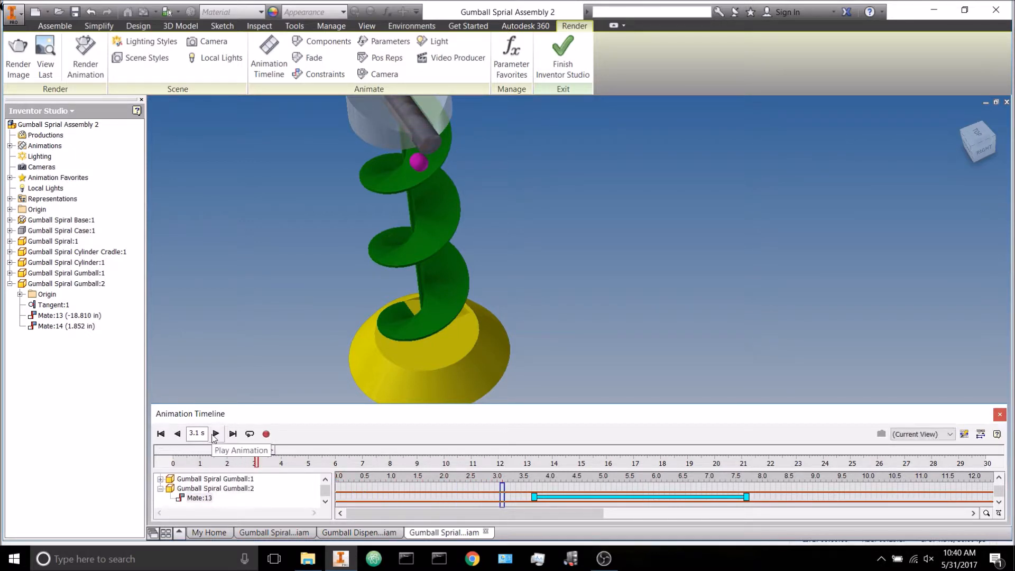
Step: Examine the gumball's handover onto the spiral from several angles while replaying between 2.4 s and 3.1 s
scroll(410, 183, up, 3)
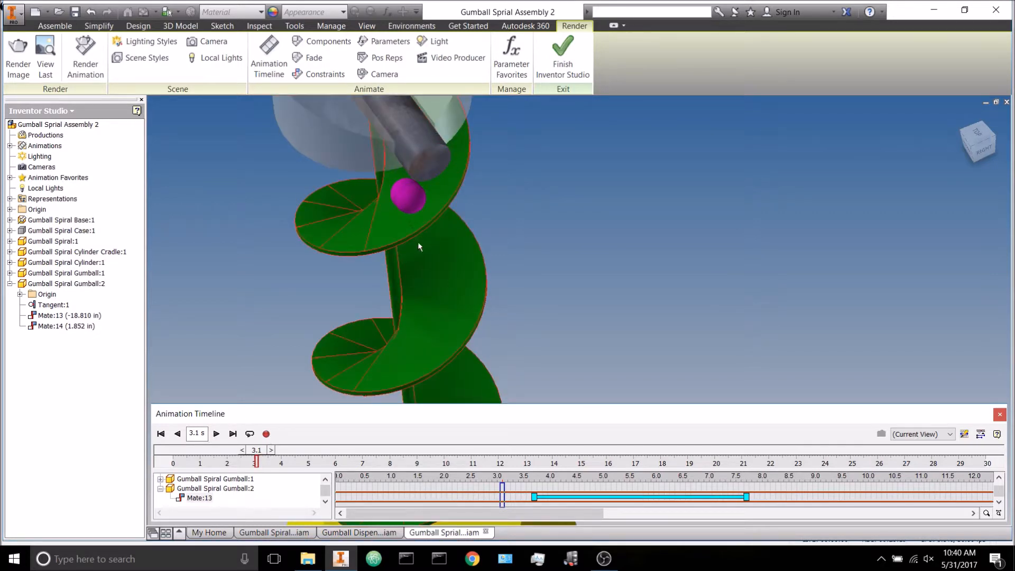
shift+middle_drag(424, 272, 397, 261)
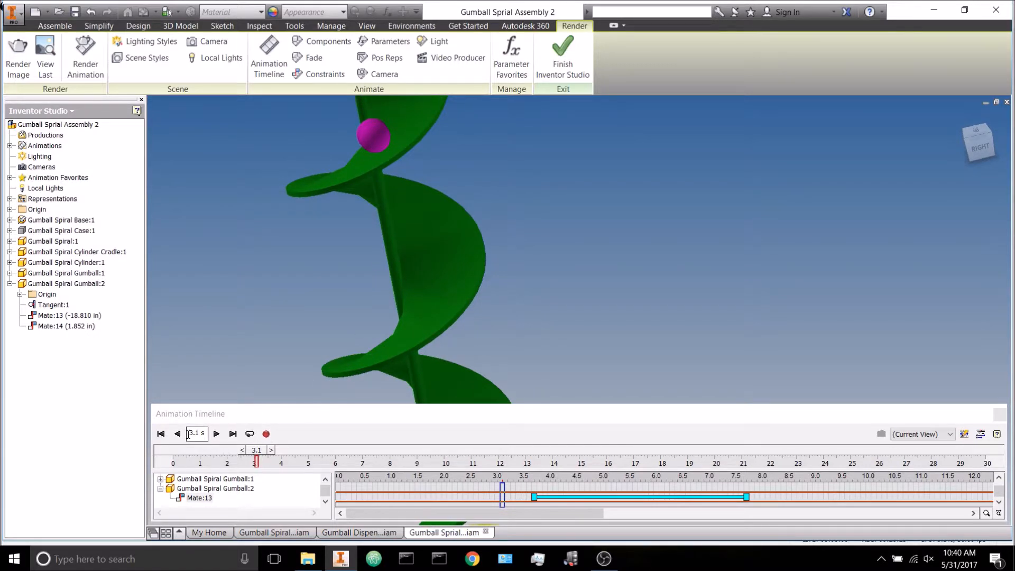
click(177, 434)
click(178, 433)
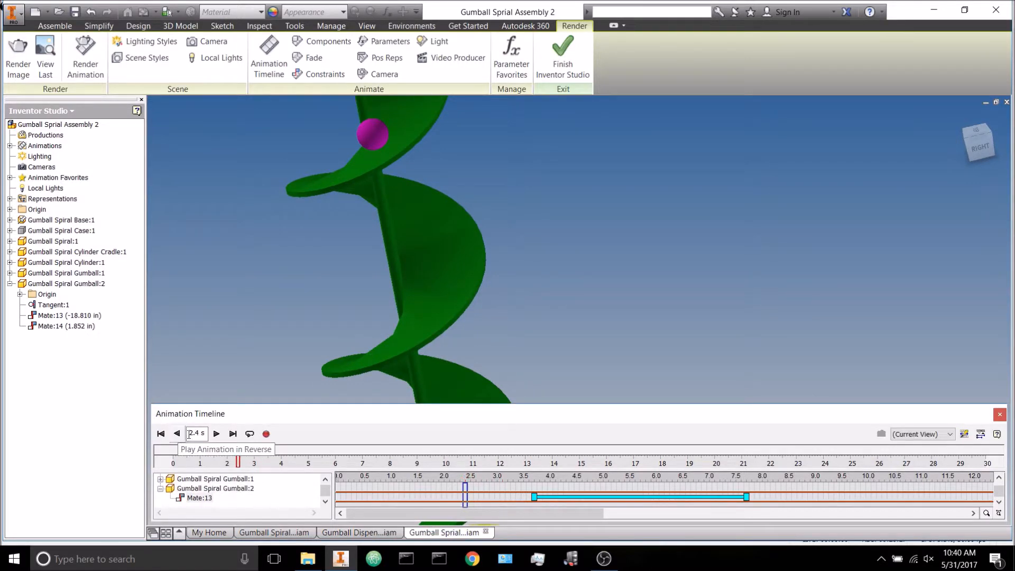
click(216, 434)
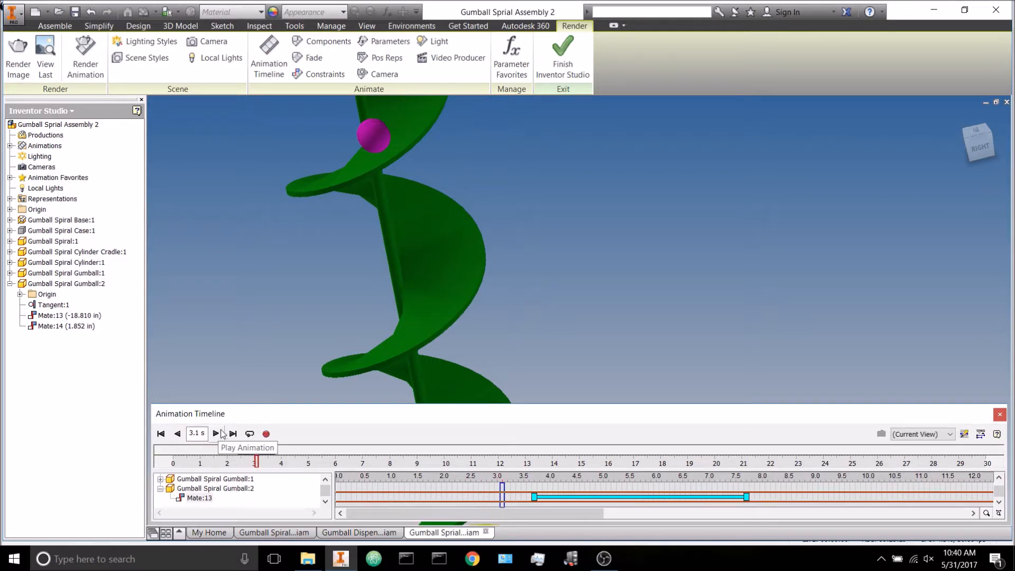
shift+middle_drag(313, 233, 334, 244)
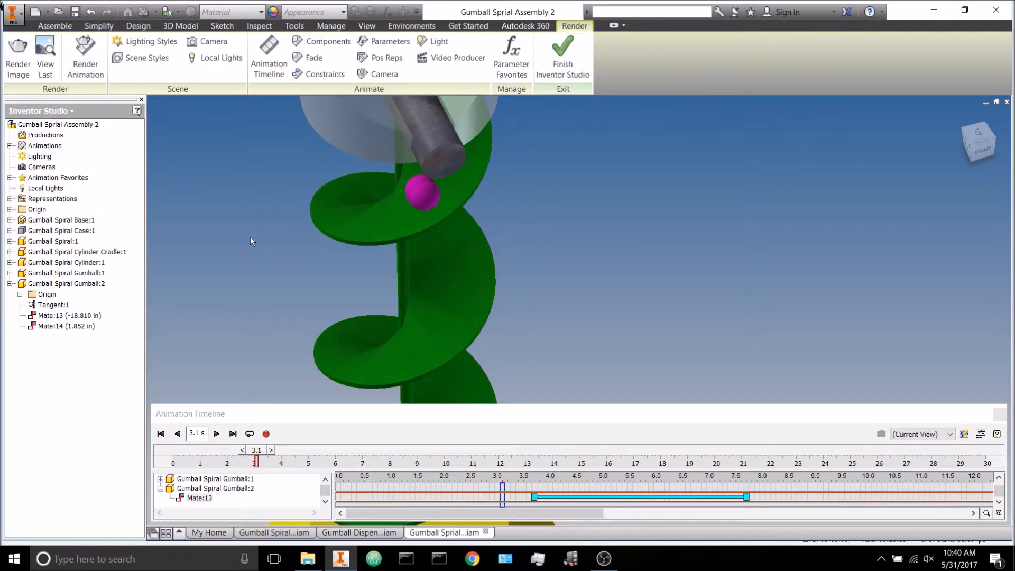
Step: Leave Inventor Studio and set the offset of Gumball:2's Mate:14 to 2 in
click(580, 60)
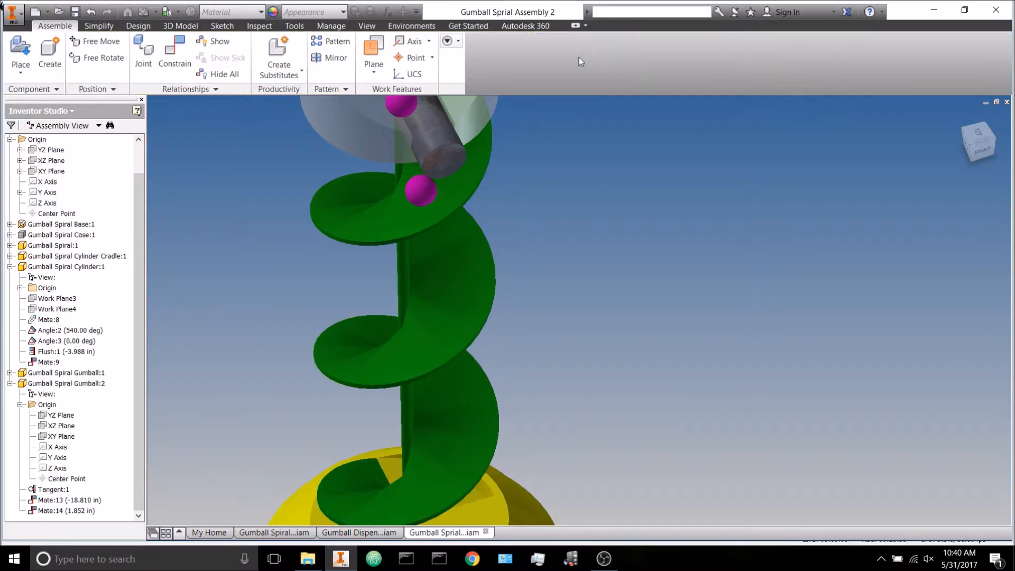
click(77, 512)
text(2)
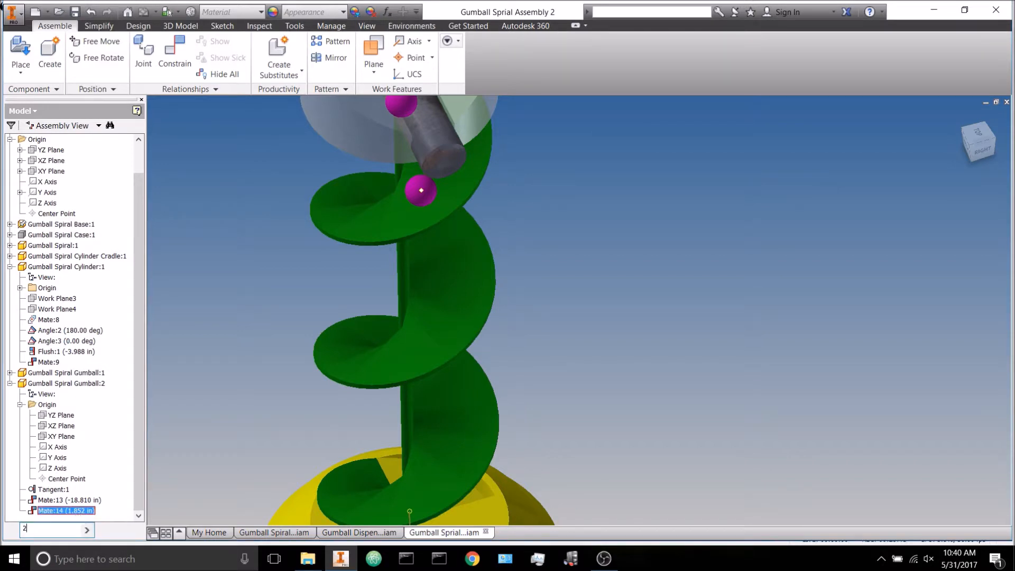
key(Return)
Step: Reopen the assembly in Inventor Studio and play the animation timeline to 3.1 s
click(418, 27)
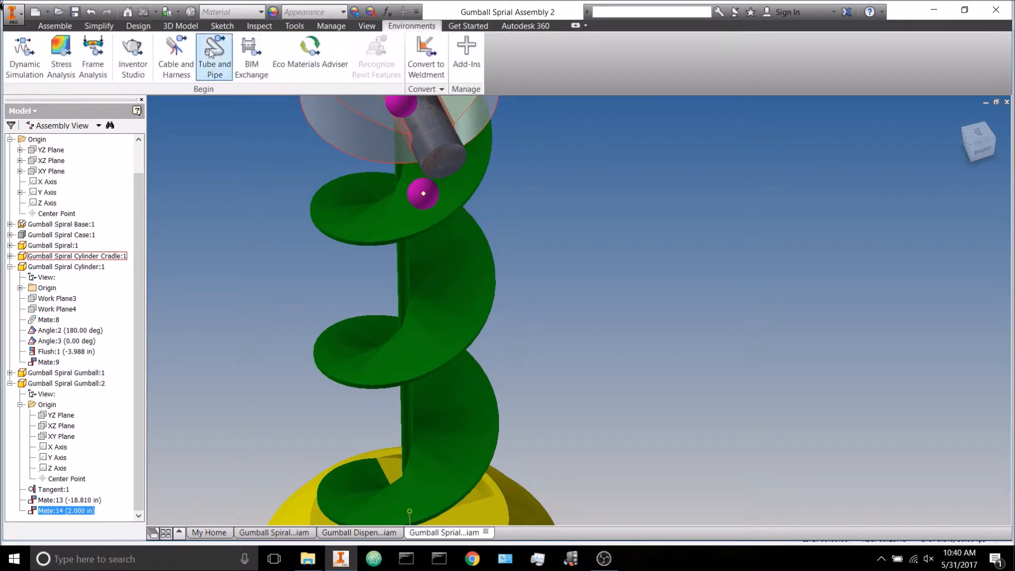
click(132, 51)
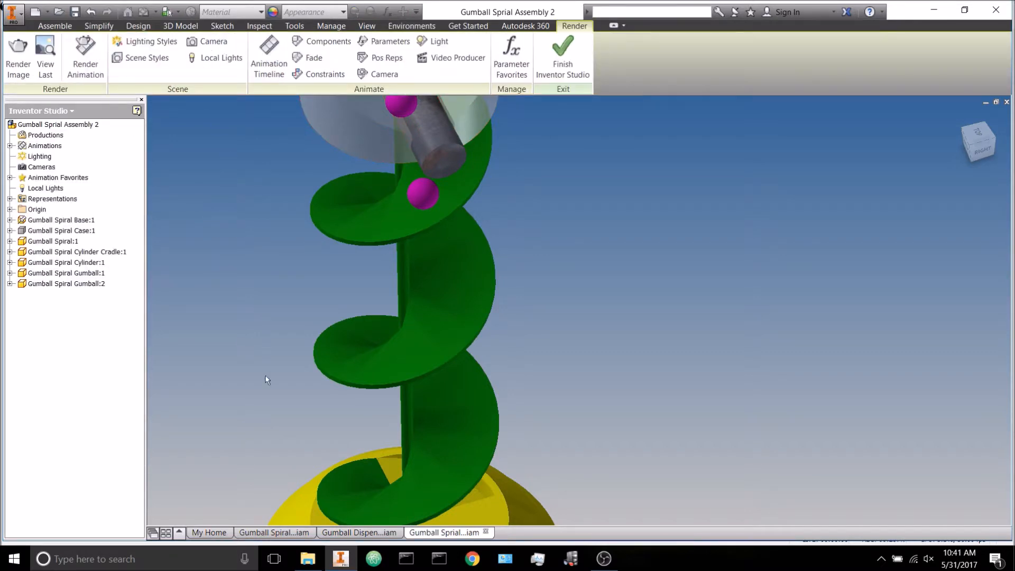
click(269, 58)
click(217, 433)
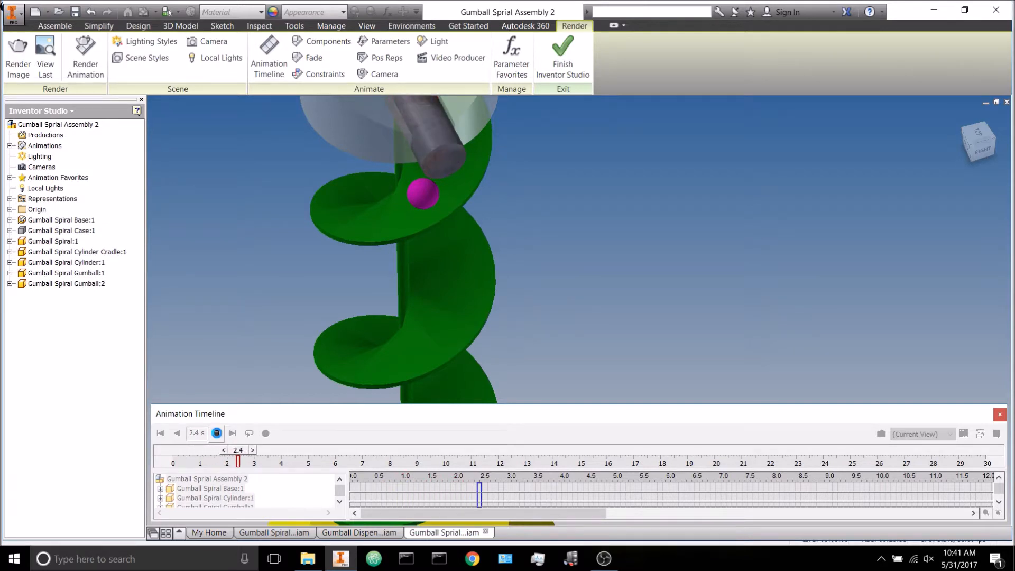
click(217, 434)
Step: Rewind the timeline to 2.0 s and animate Gumball:1's fade from 100% to 0%, ending at 2.0 s
click(249, 308)
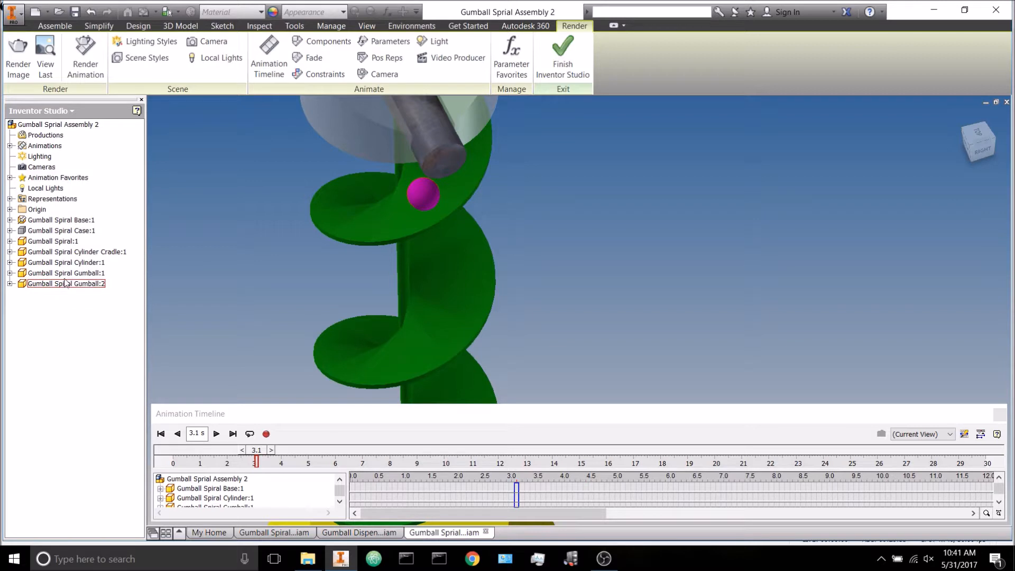
click(10, 273)
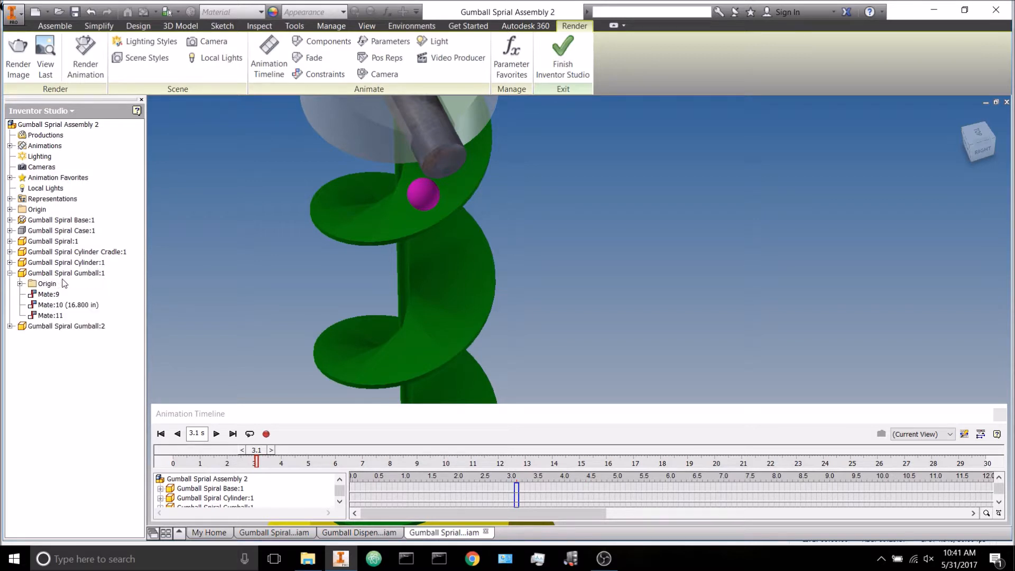
click(178, 433)
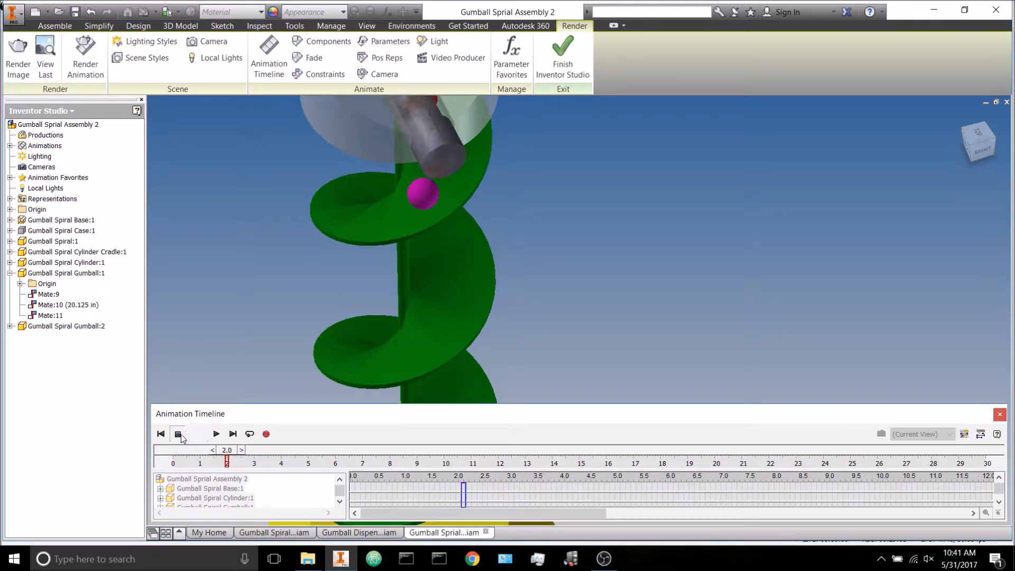
click(177, 433)
shift+middle_drag(268, 233, 224, 240)
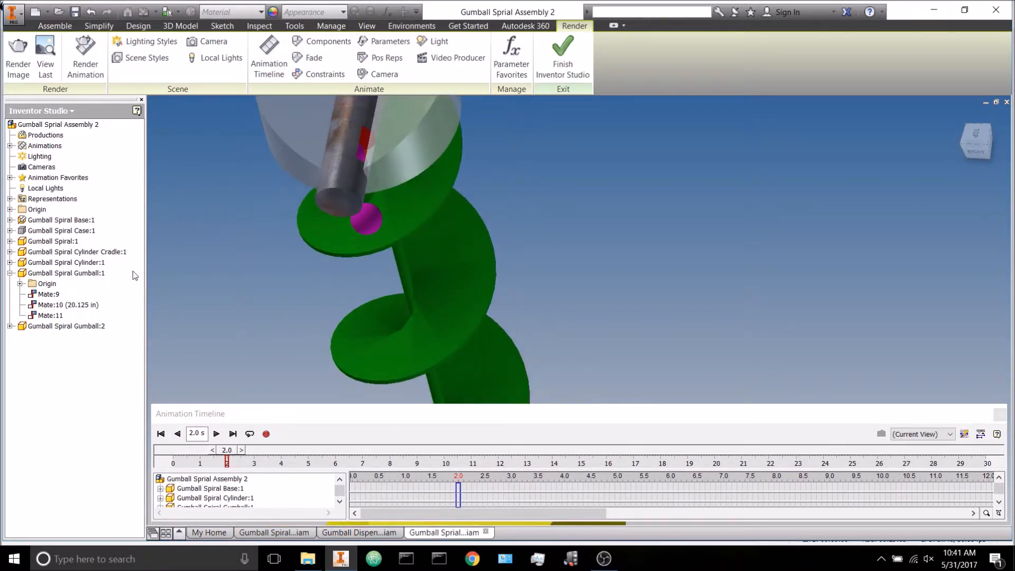
right_click(90, 277)
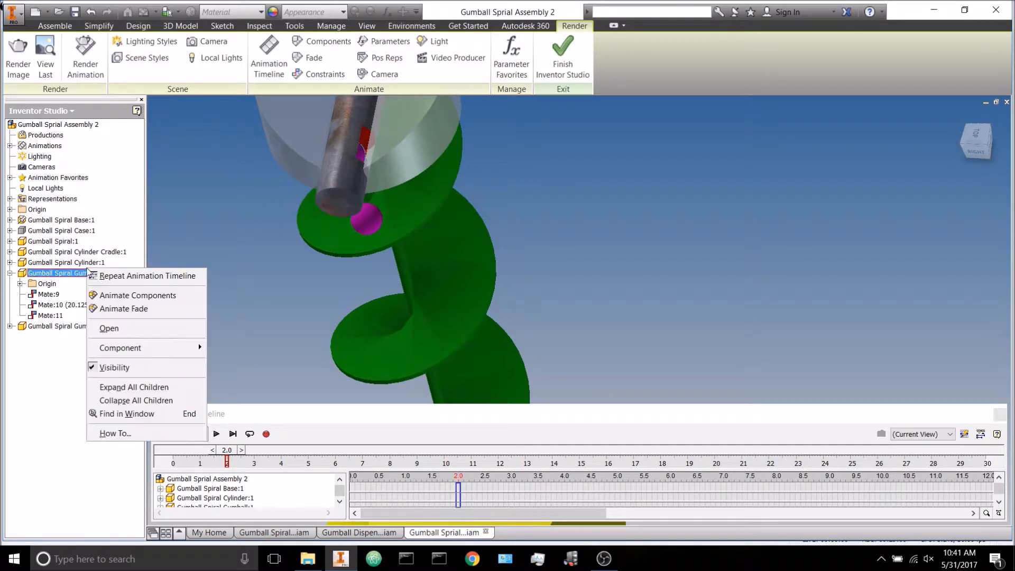
click(121, 310)
drag(369, 162, 345, 162)
text(0)
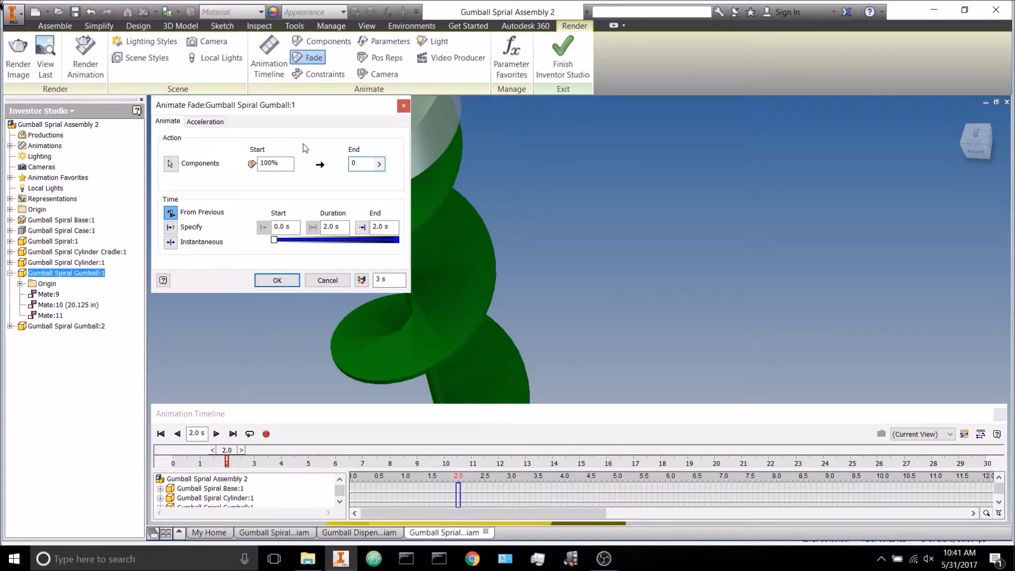
click(277, 281)
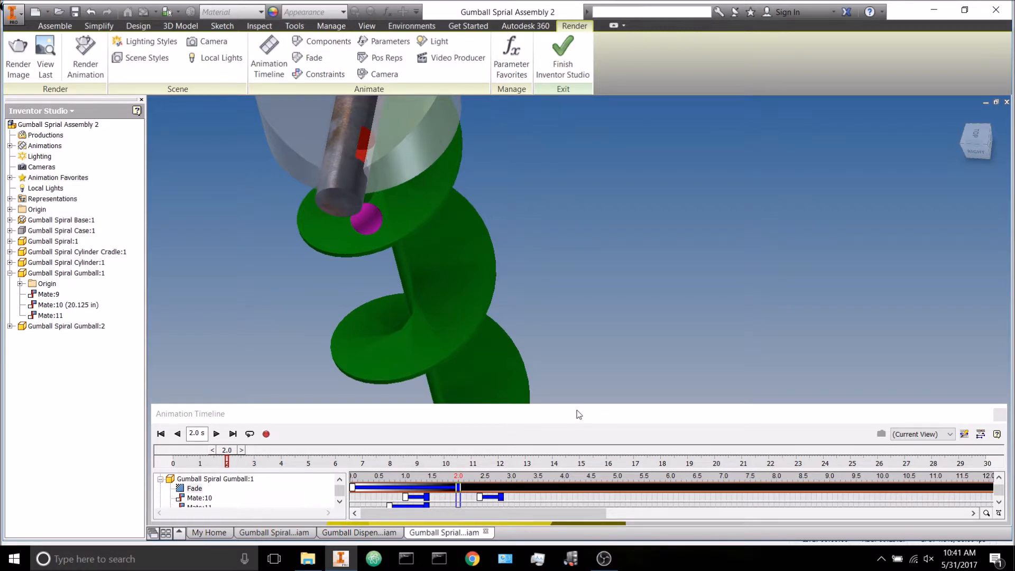
Step: Enlarge the animation timeline and shift Gumball:1's fade action to start at about 2.2 s
drag(582, 406, 579, 369)
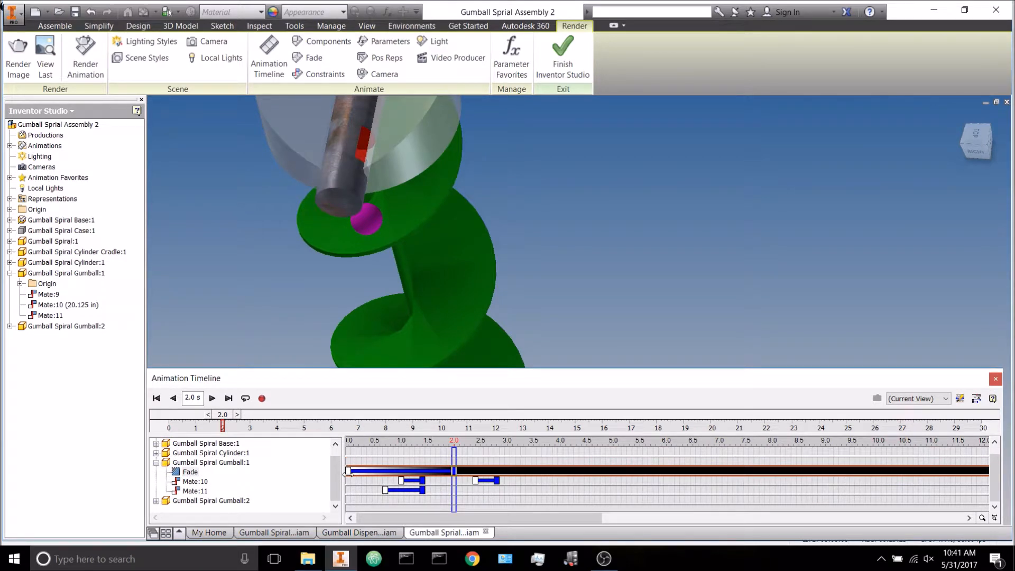
drag(360, 475, 505, 476)
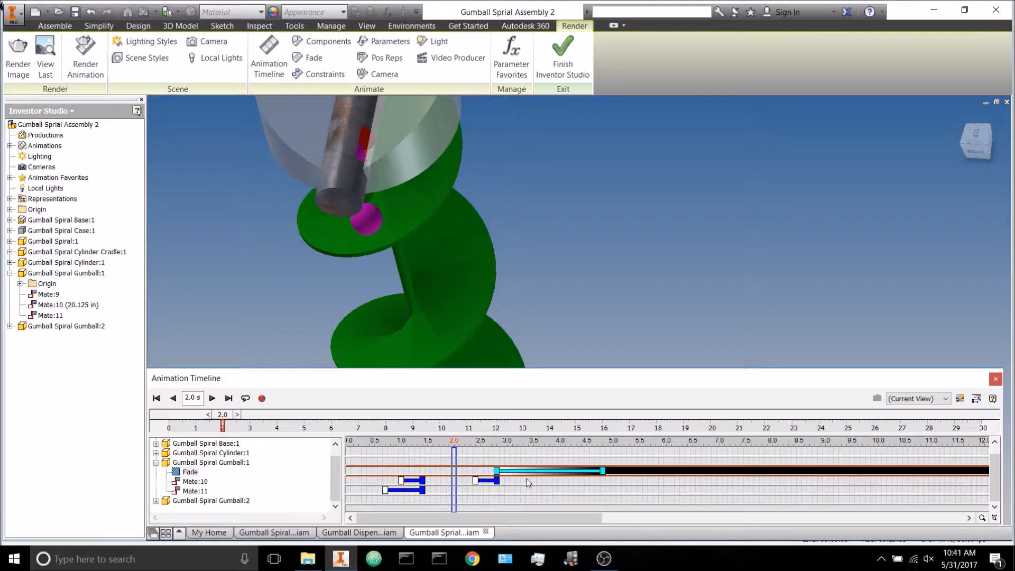
drag(578, 473, 547, 479)
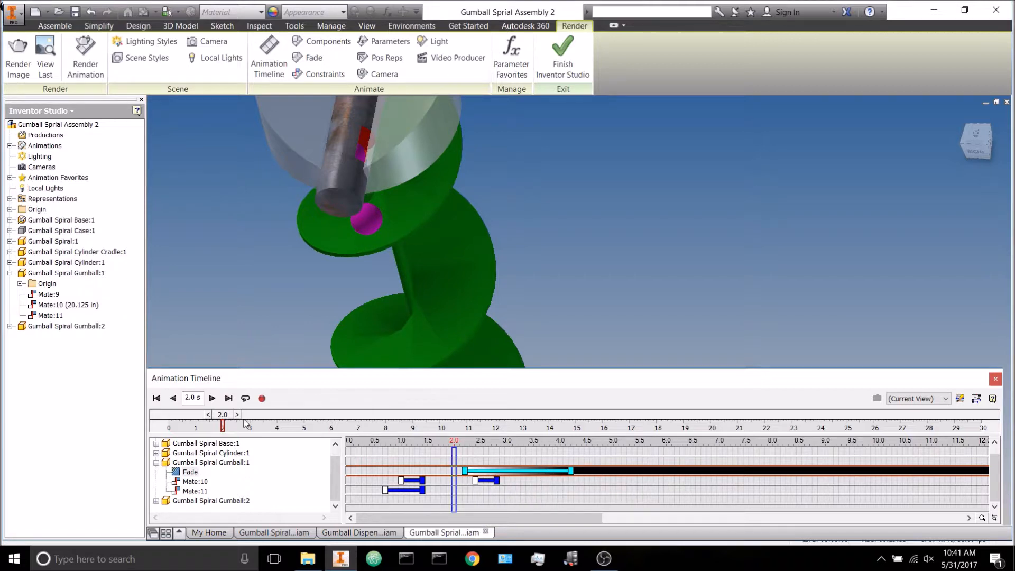
Step: Play the animation from 2.0 s to 3.1 s and examine the gumball on the spiral from the side
click(212, 398)
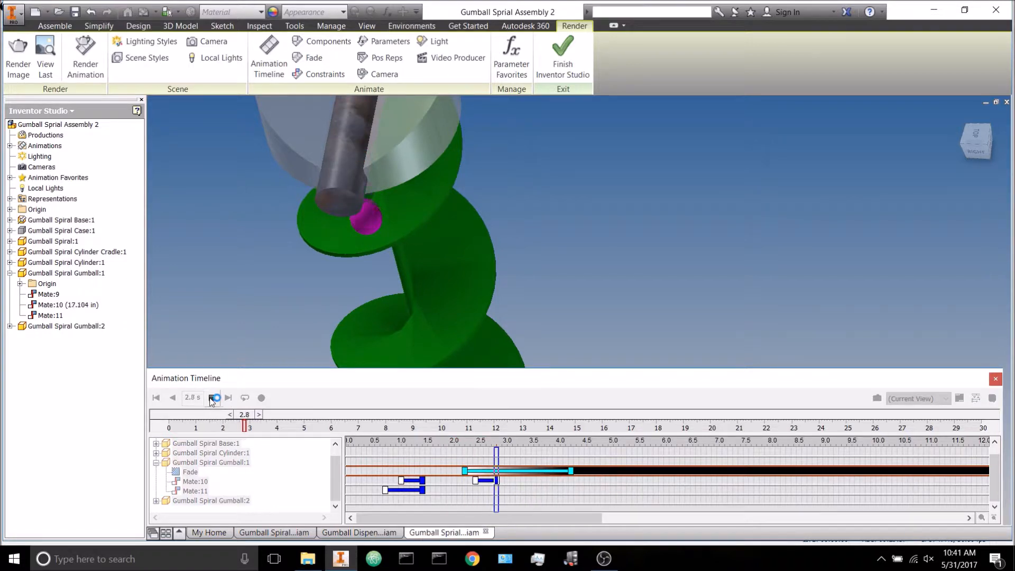
click(212, 398)
mouse_move(493, 307)
shift+middle_down()
mouse_move(503, 279)
mouse_move(500, 316)
shift+middle_up()
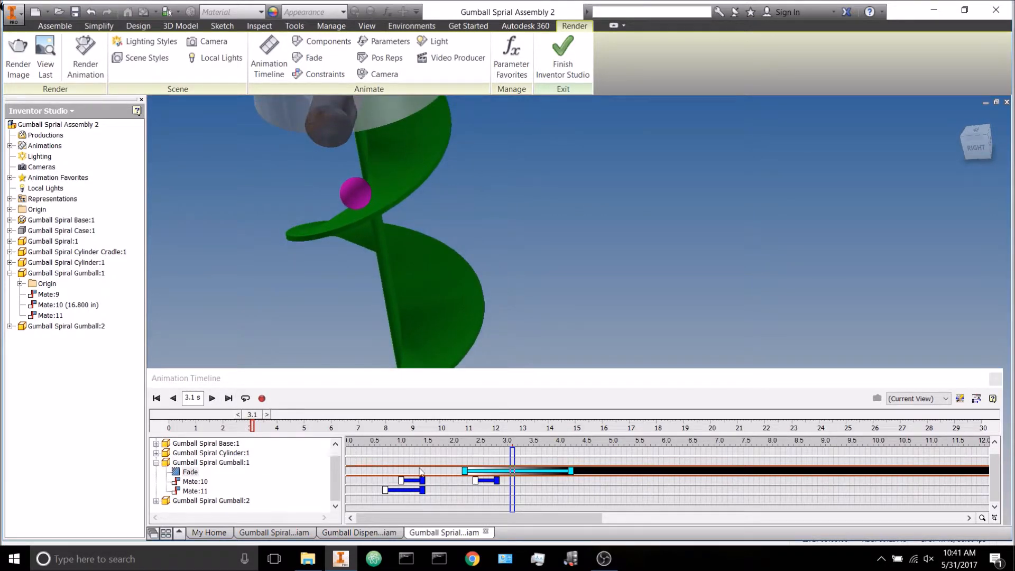
Step: Shift Gumball:1's fade action to start at about 1.4 s and change its timing to instantaneous
drag(479, 472, 437, 473)
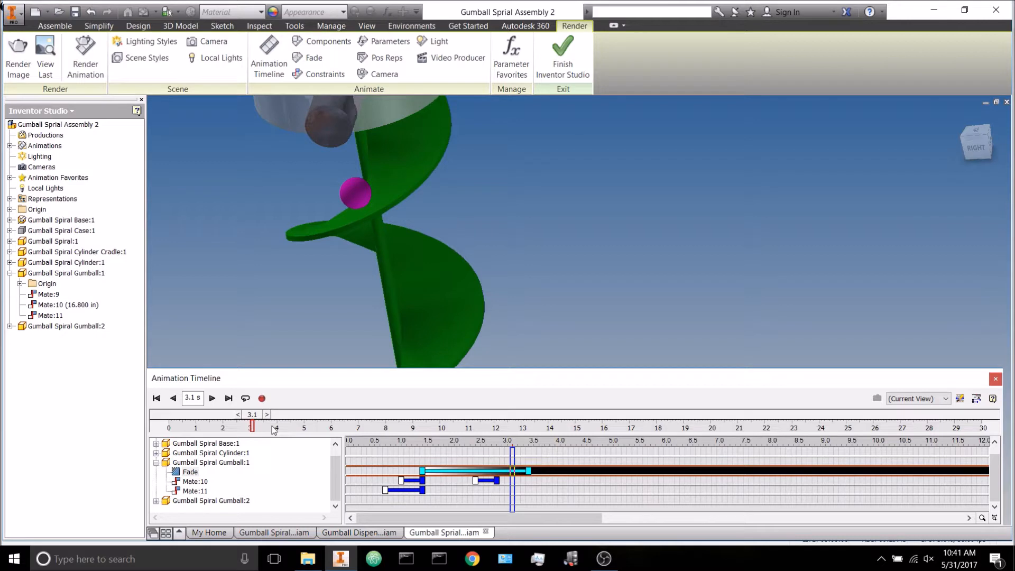
drag(252, 417, 240, 420)
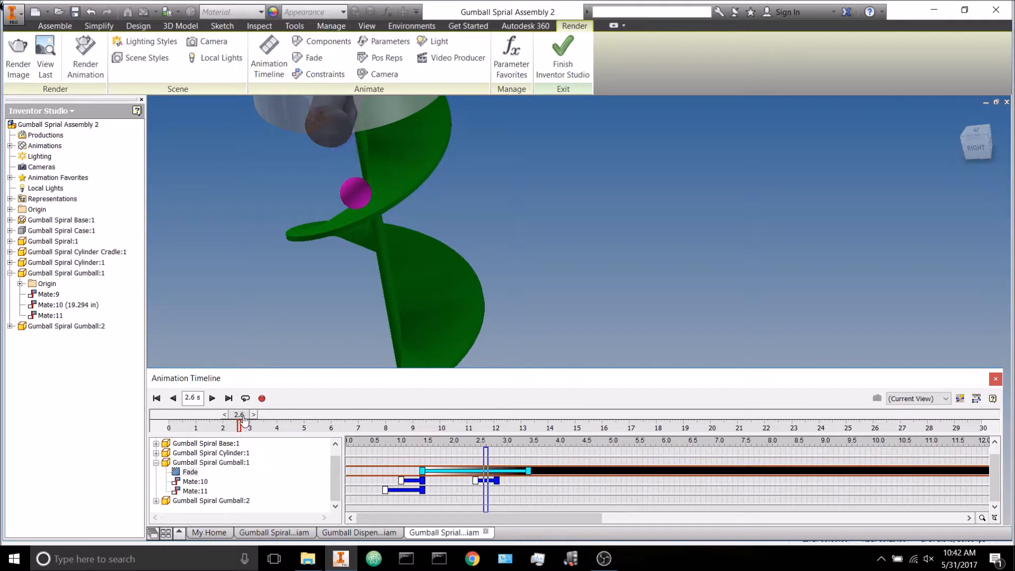
right_click(458, 477)
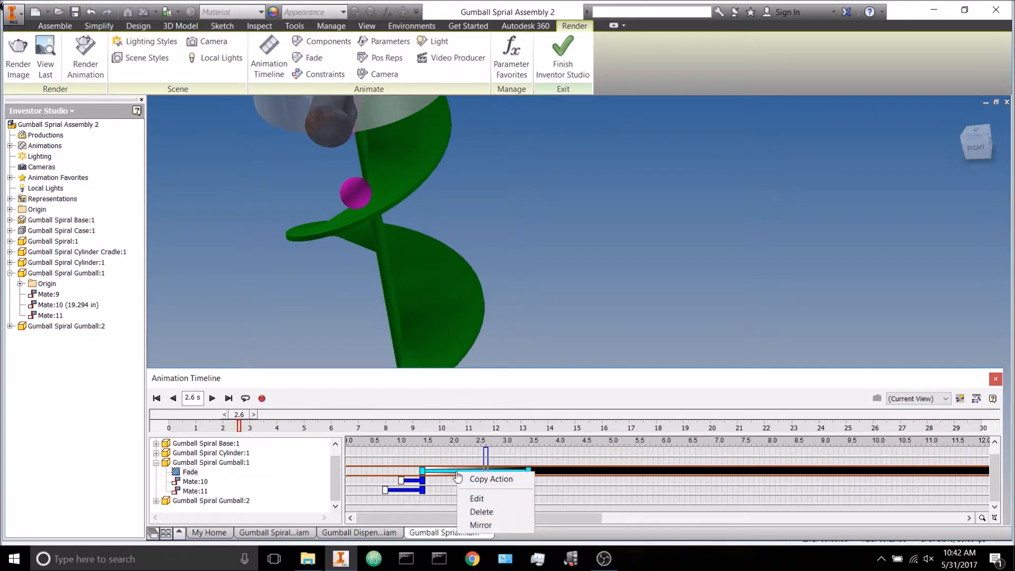
click(469, 501)
click(171, 241)
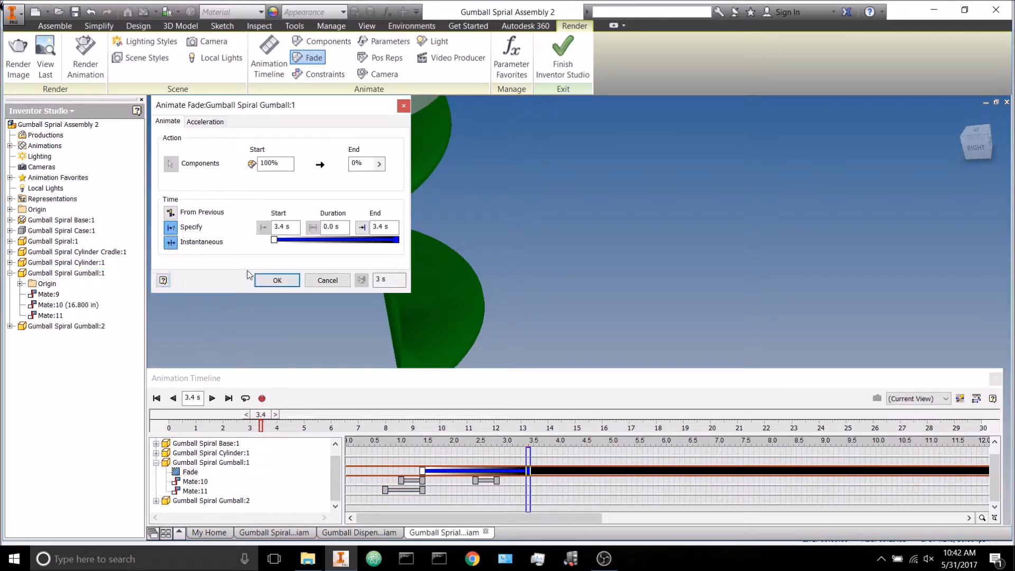
click(278, 280)
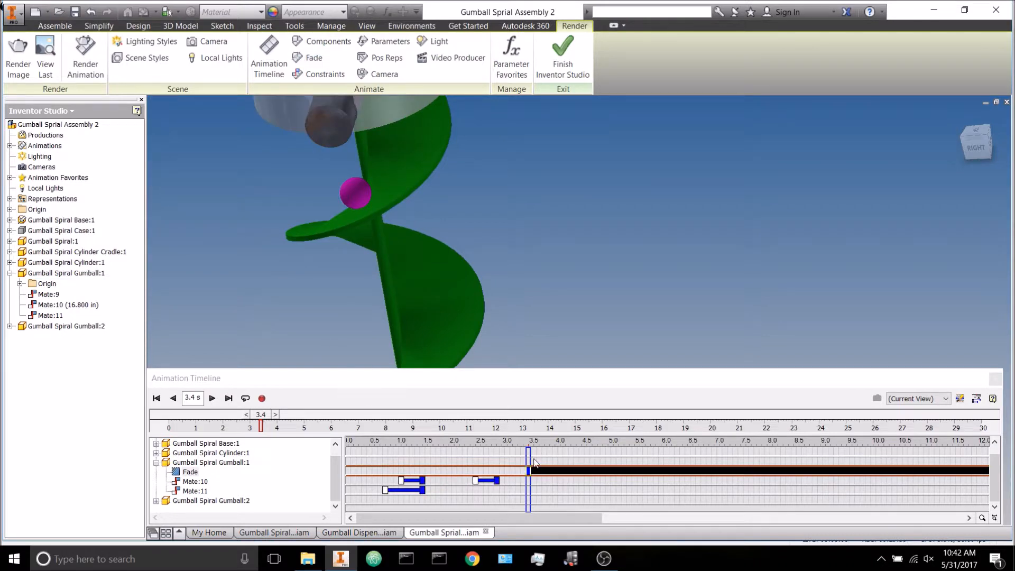
Step: Move Gumball:1's instantaneous fade action to 2.8 s, at the end of its second Mate:10 action
mouse_move(530, 460)
mouse_down()
mouse_move(555, 459)
mouse_move(456, 477)
mouse_up()
mouse_move(275, 418)
mouse_down()
mouse_move(194, 415)
mouse_move(218, 415)
mouse_up()
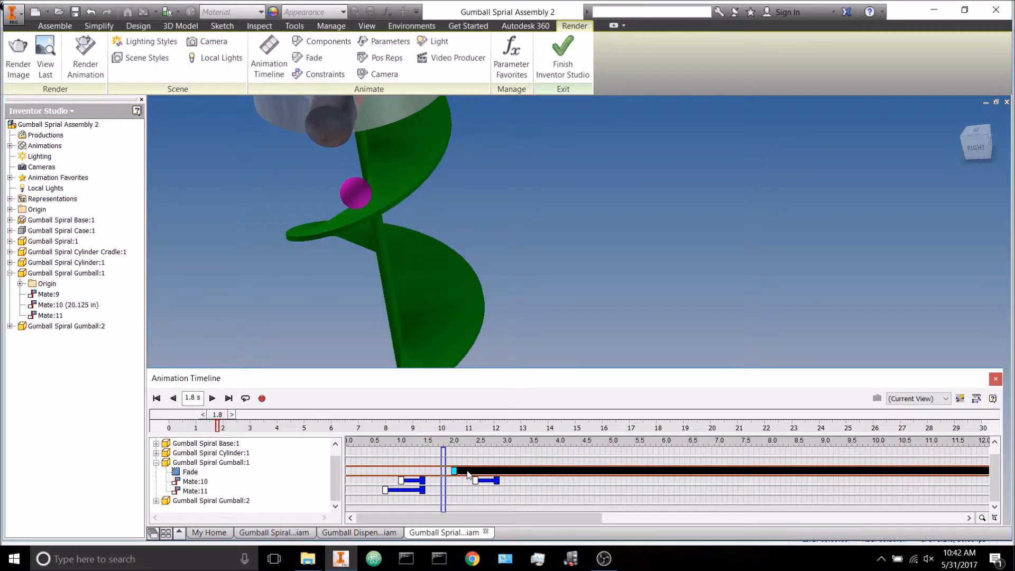
drag(455, 472, 497, 472)
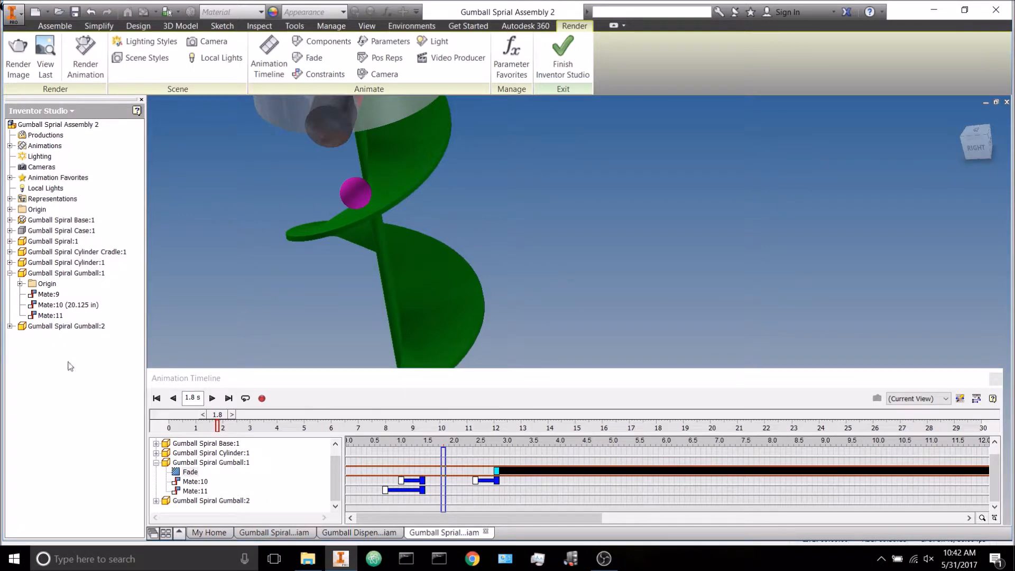
Step: Hide Gumball:2 and move Gumball:1's instantaneous fade action to 2.9 s
right_click(71, 326)
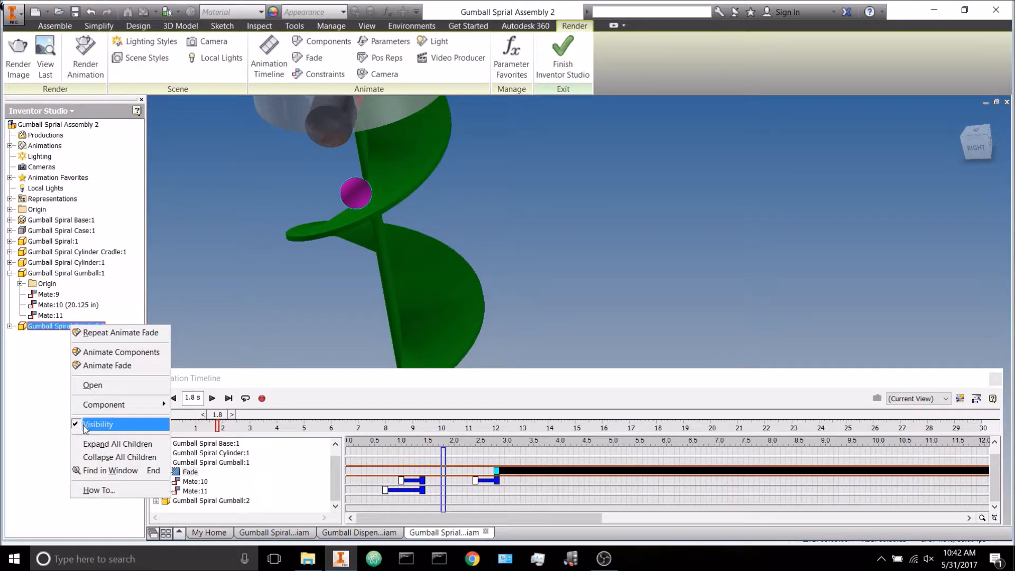
click(82, 423)
drag(218, 425, 251, 434)
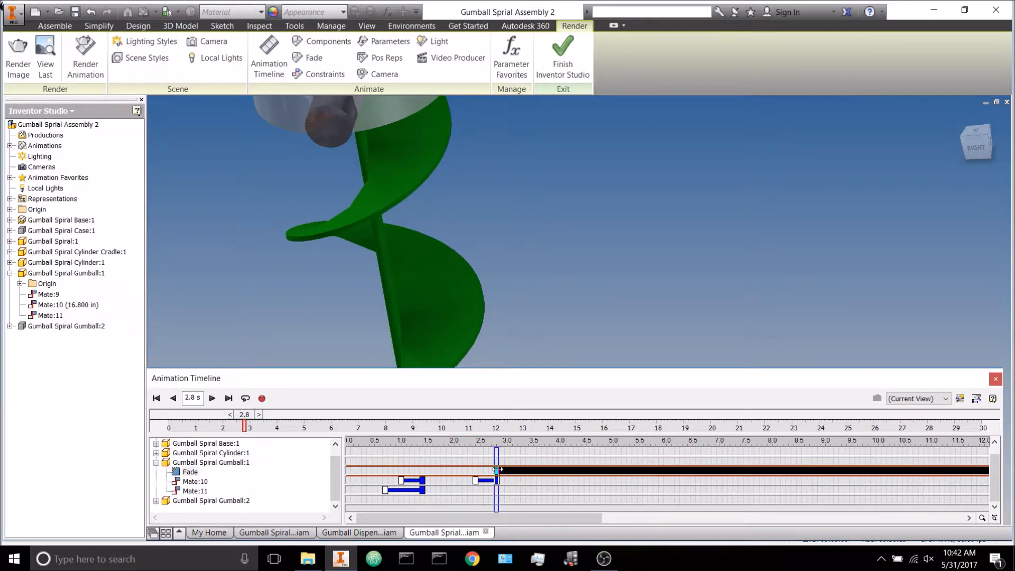
drag(495, 459, 503, 476)
drag(242, 425, 250, 423)
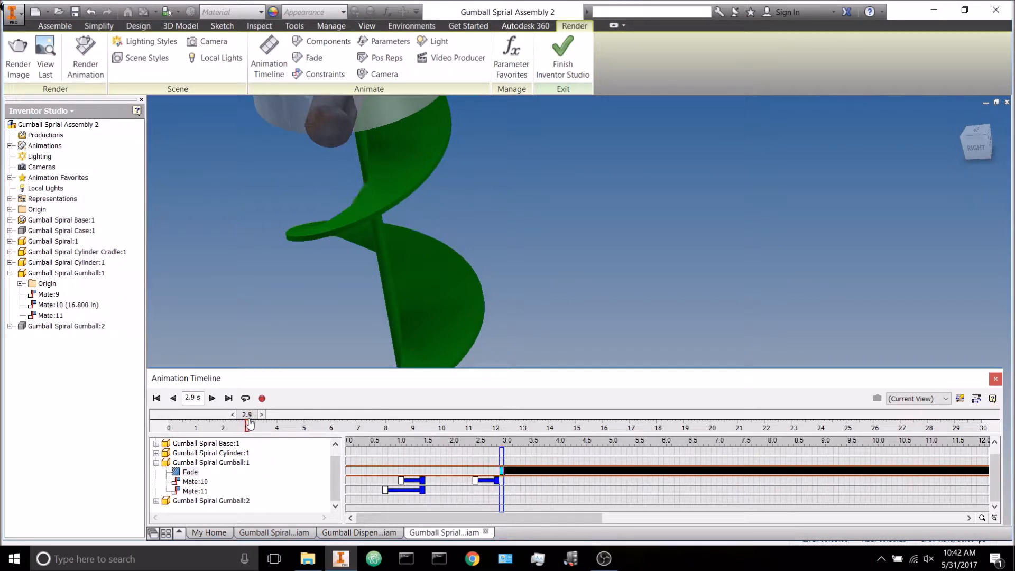
Step: Inspect Gumball:2's constraints and its animation actions on the timeline
click(570, 306)
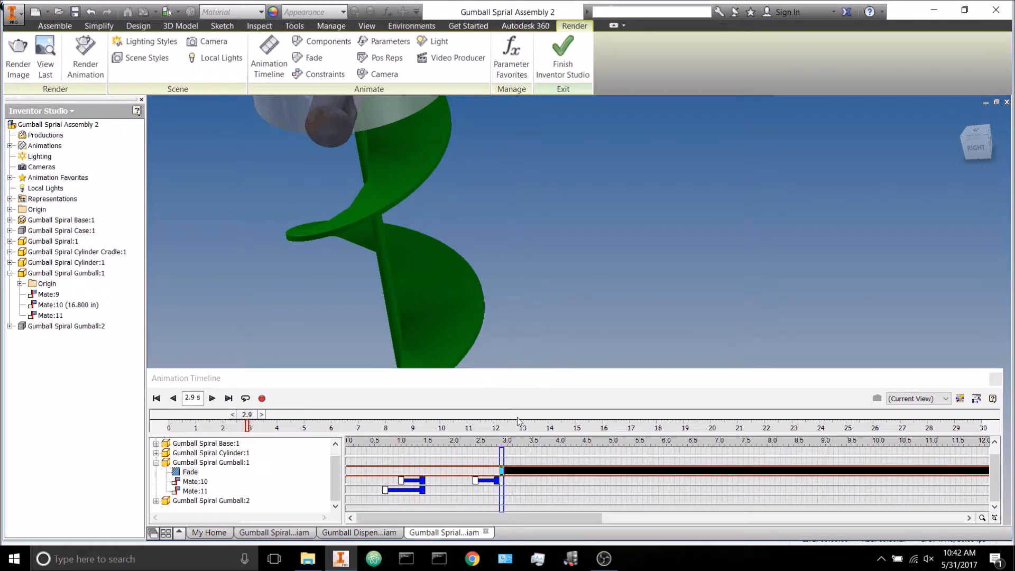
right_click(79, 328)
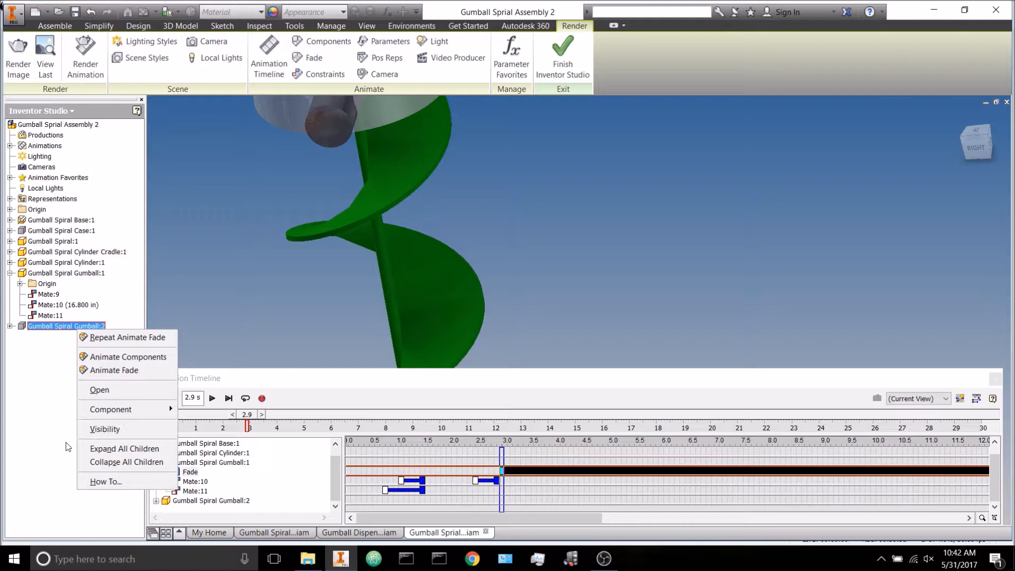
mouse_move(248, 418)
mouse_down()
mouse_move(243, 431)
mouse_move(252, 437)
mouse_up()
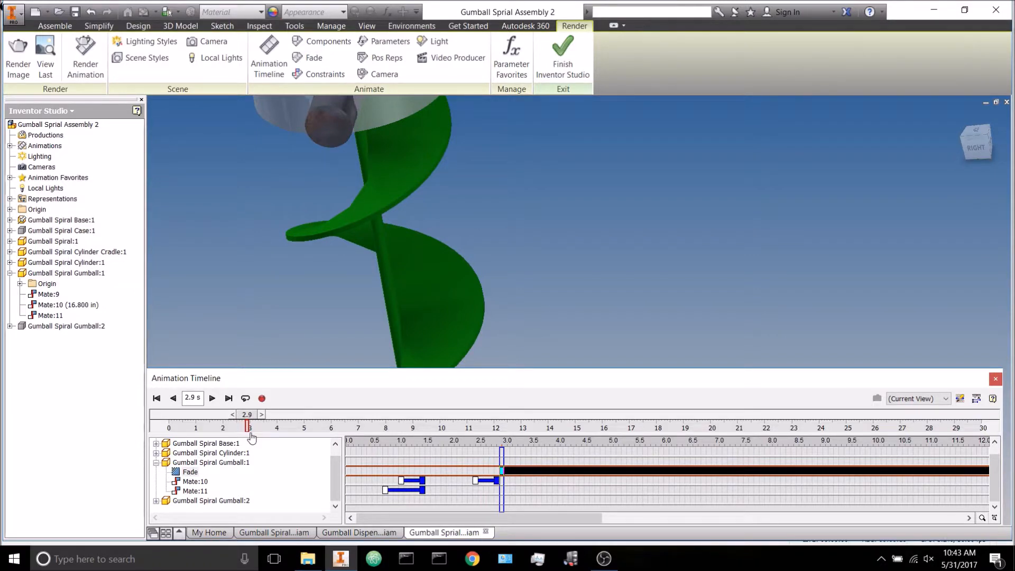
click(250, 308)
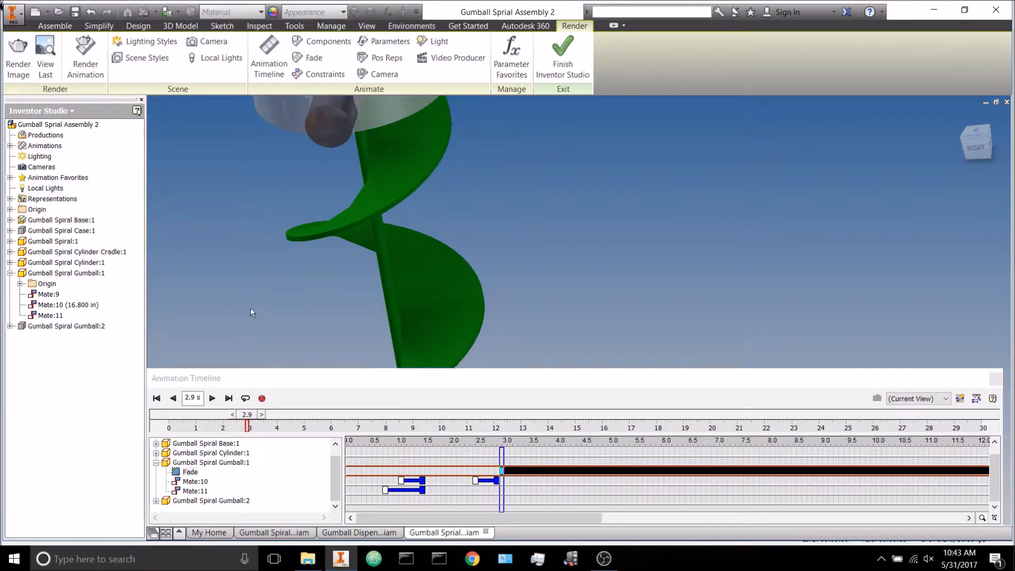
click(10, 326)
click(156, 501)
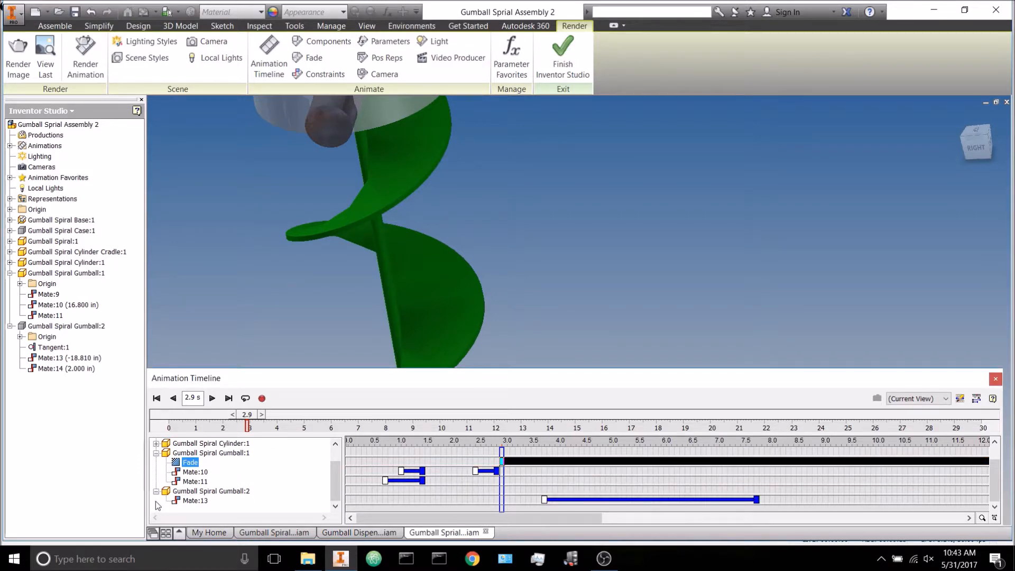
click(157, 492)
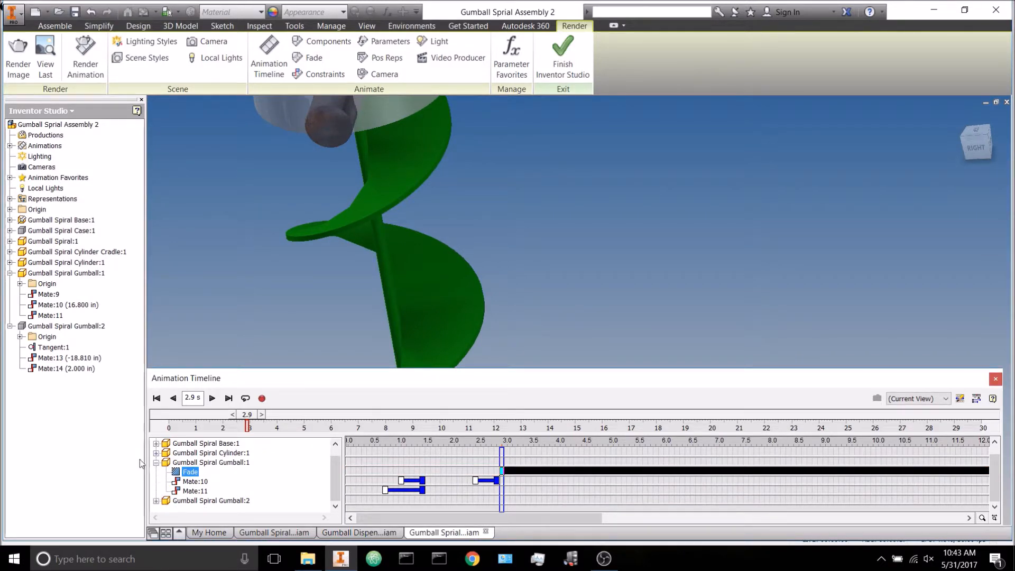
Step: Make Gumball:2 visible again and animate its fade from 100% to 0% instantaneously at 0 s
right_click(63, 326)
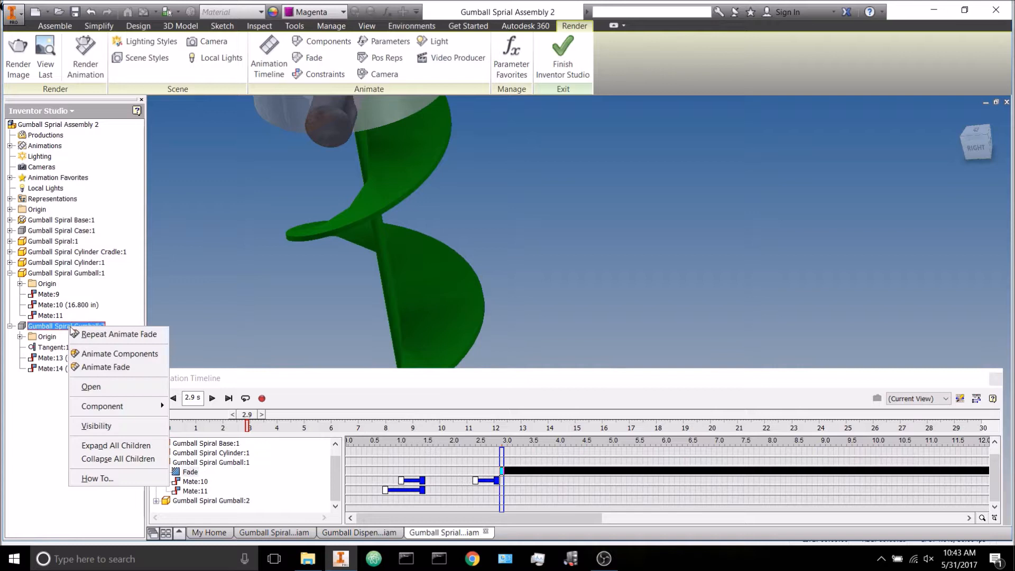
click(92, 421)
right_click(88, 330)
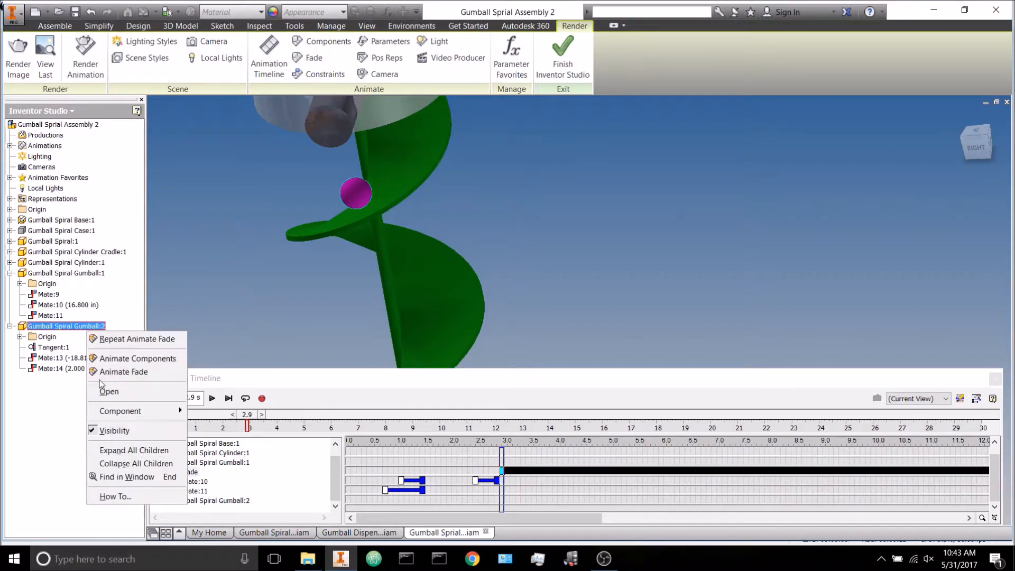
click(122, 372)
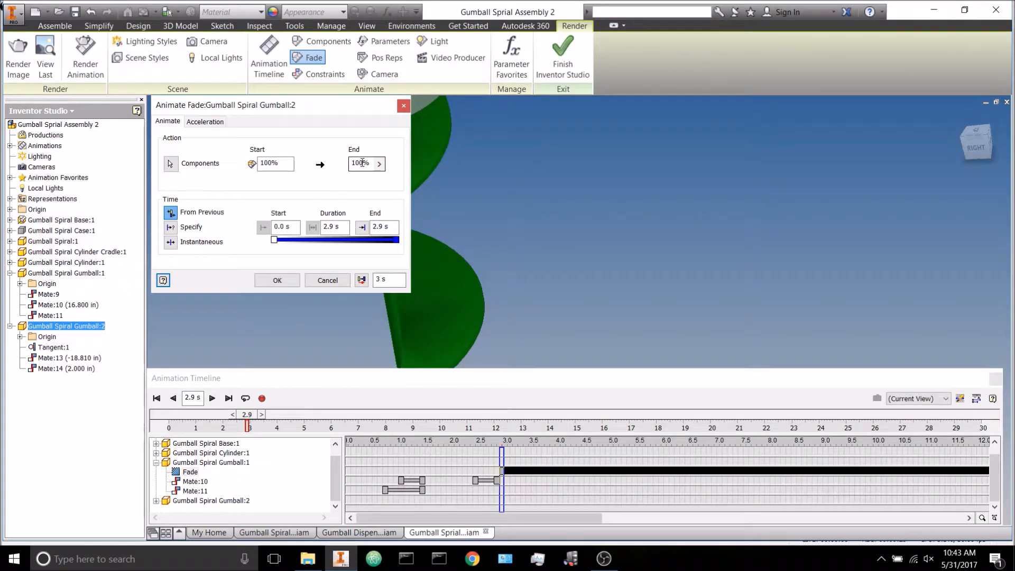
drag(352, 162, 421, 170)
text(0)
mouse_move(243, 110)
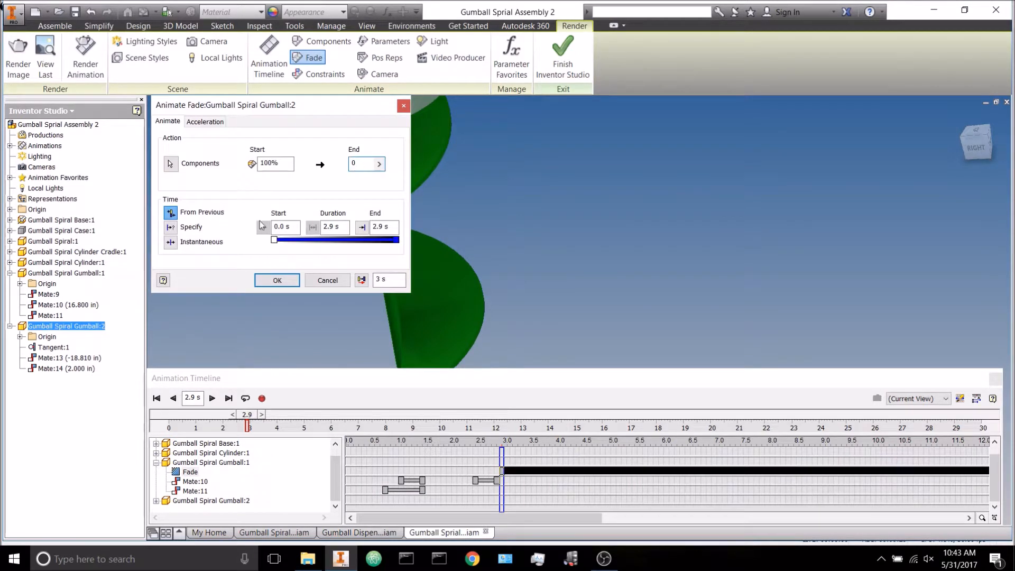
click(171, 243)
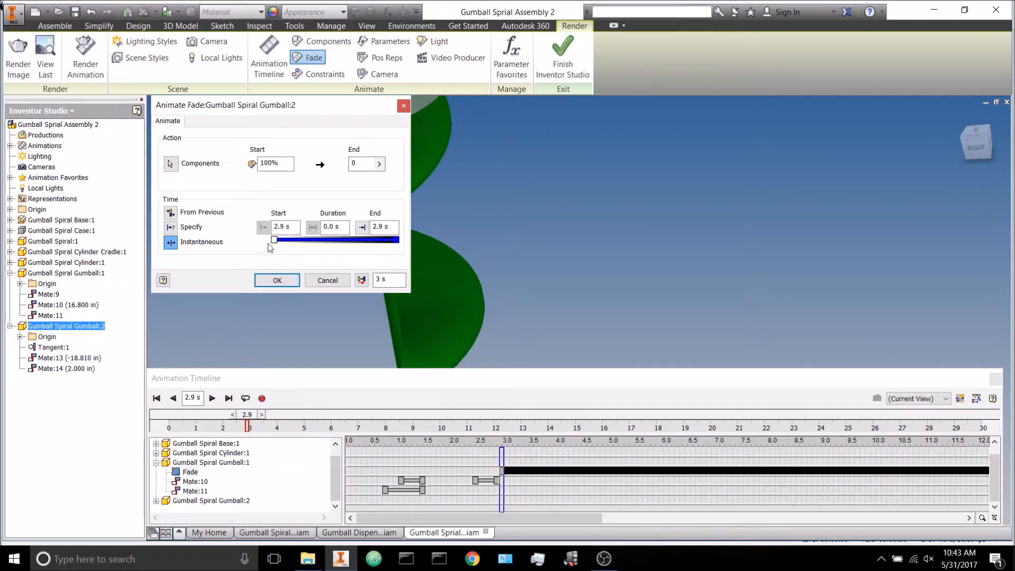
drag(296, 227, 251, 226)
drag(393, 227, 348, 230)
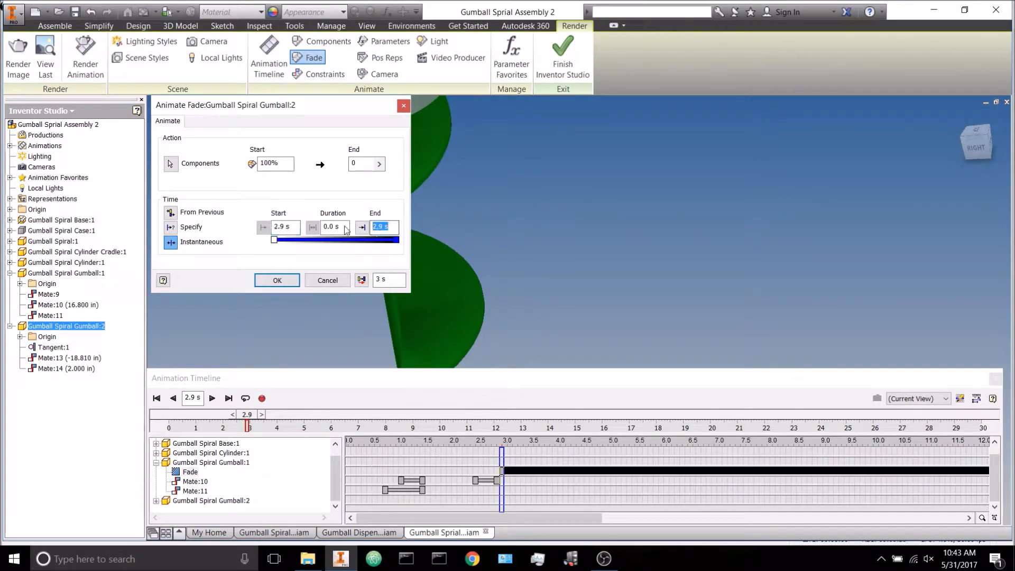
text(0)
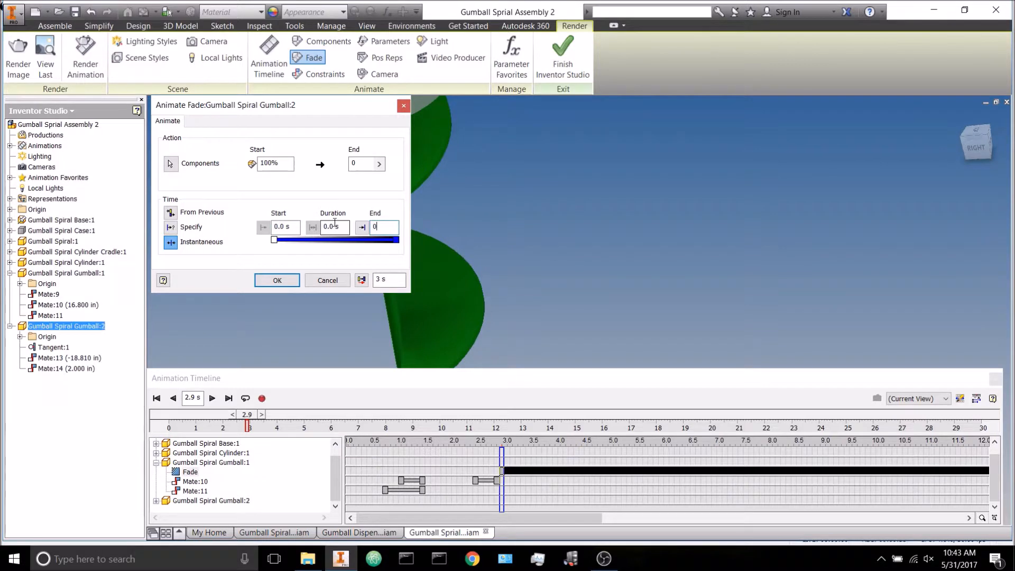
click(284, 283)
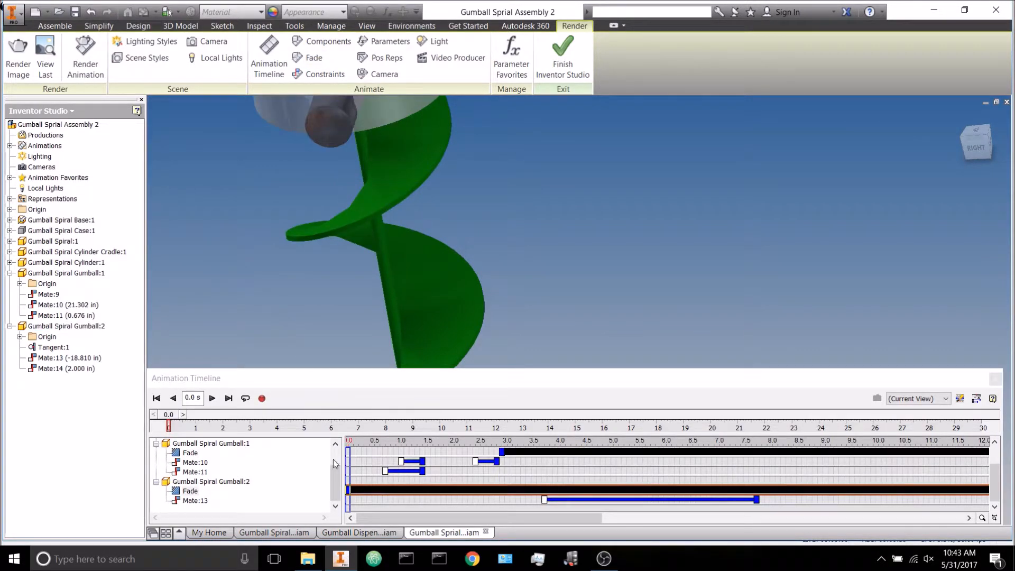
Step: Set the timeline to 2.9 s and animate Gumball:2's fade from 0% to 100% instantaneously at that time
click(171, 417)
click(174, 420)
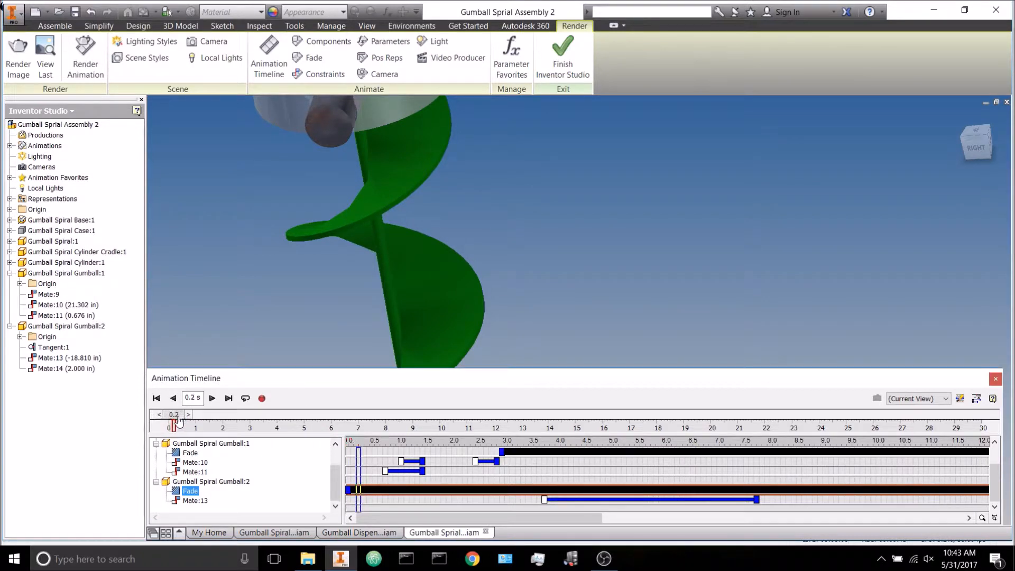
drag(175, 426, 252, 445)
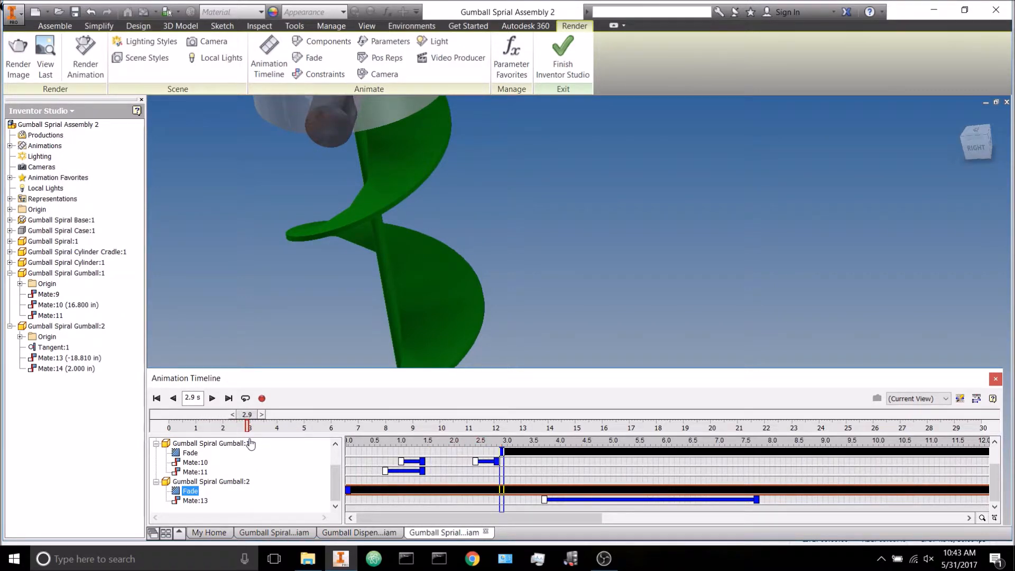
click(483, 496)
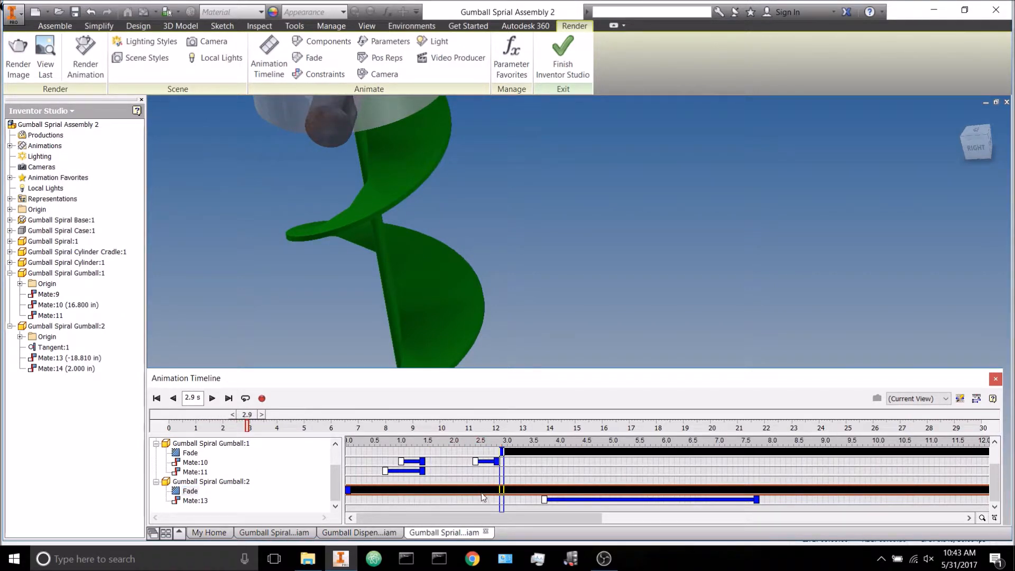
right_click(193, 495)
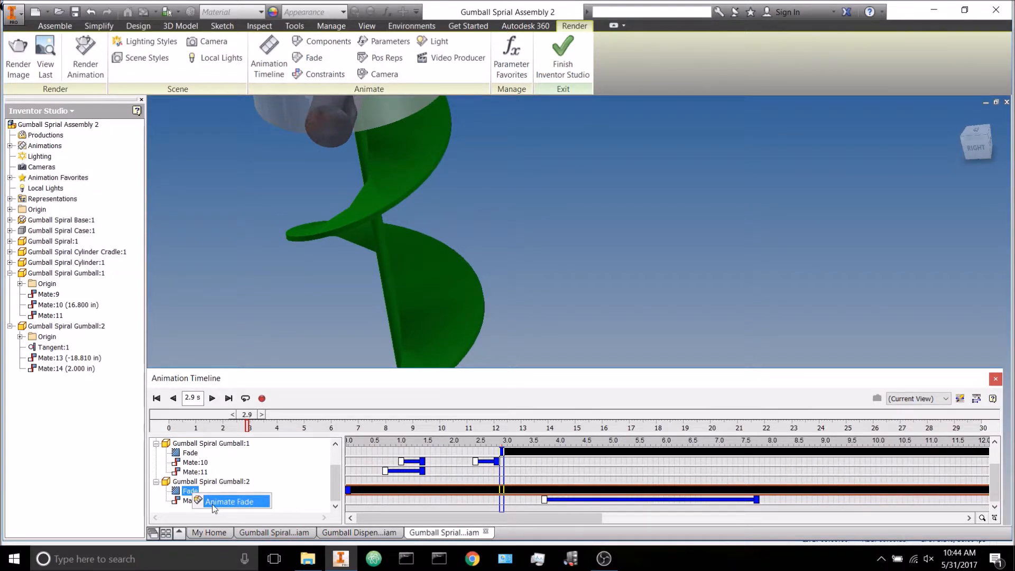
click(214, 505)
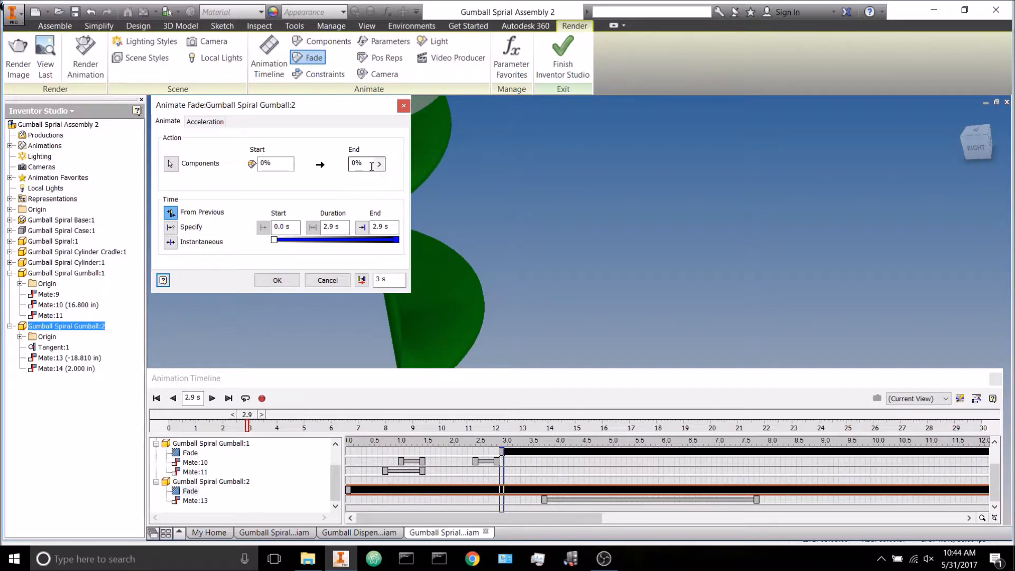
text(100)
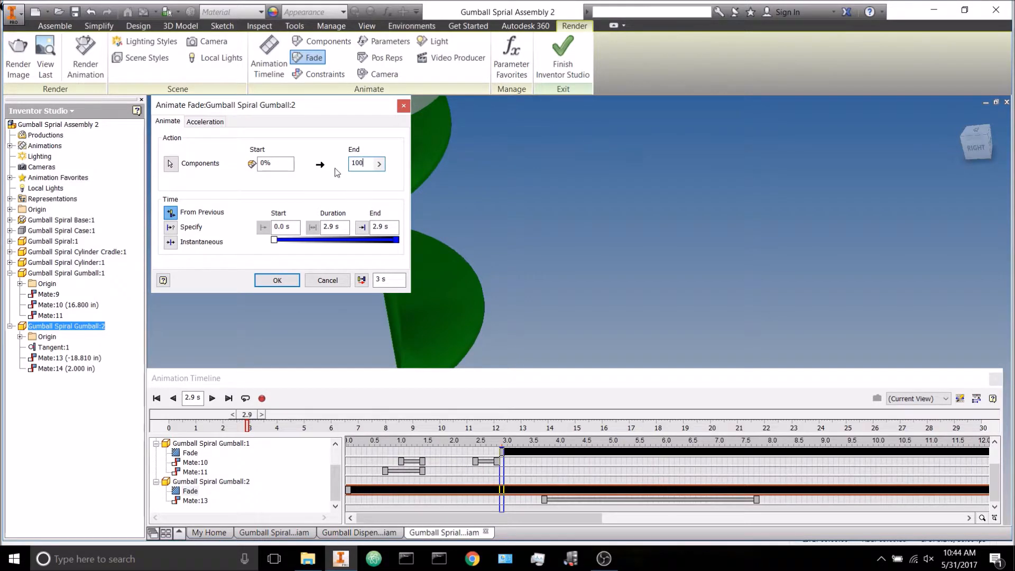
click(170, 242)
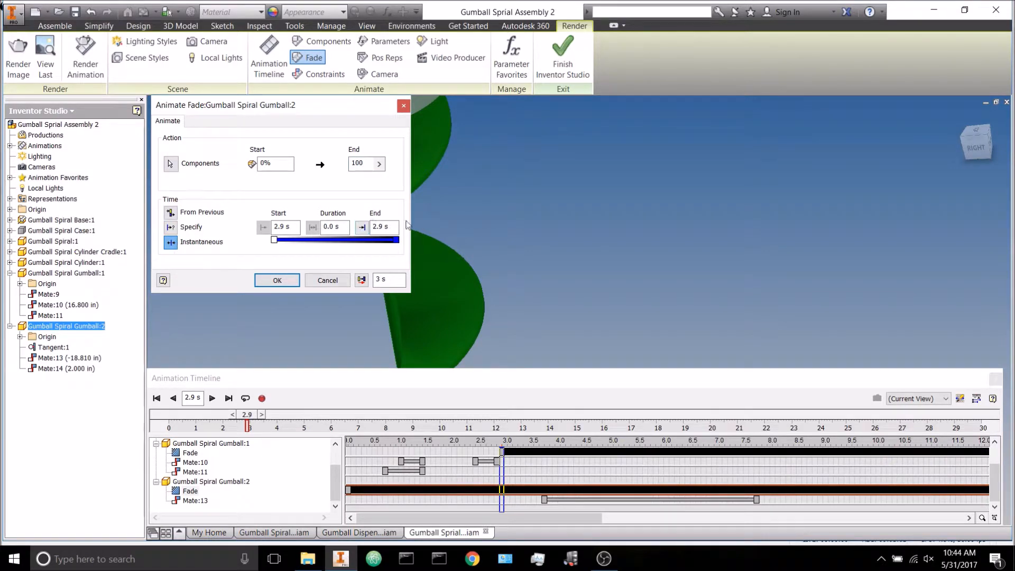
click(294, 281)
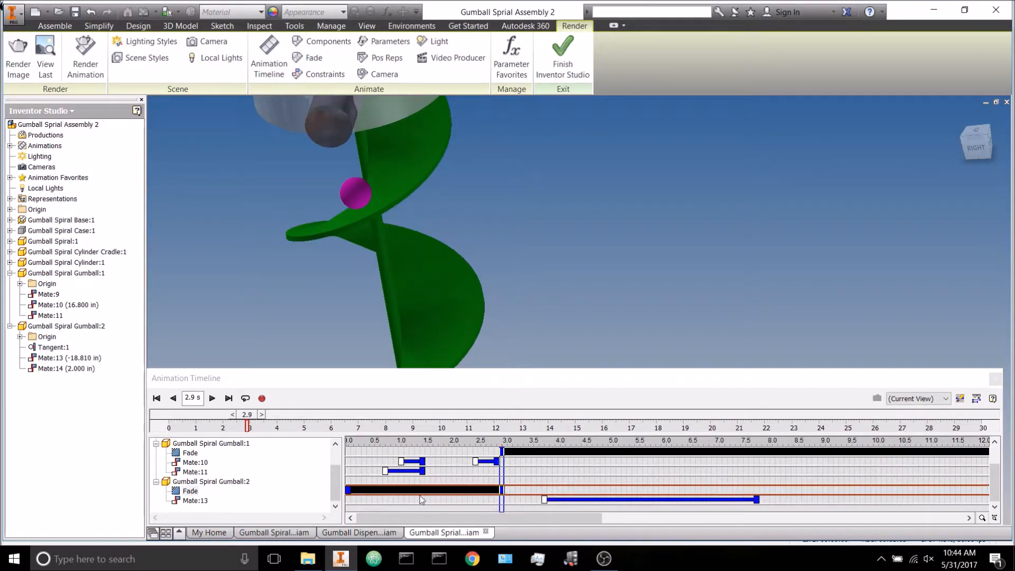
Step: Try moving Gumball:1's fade to 2.7 s and Gumball:2's fade to 3.0 s, scrubbing between 2.5 and 2.8 s to compare
drag(250, 426, 243, 421)
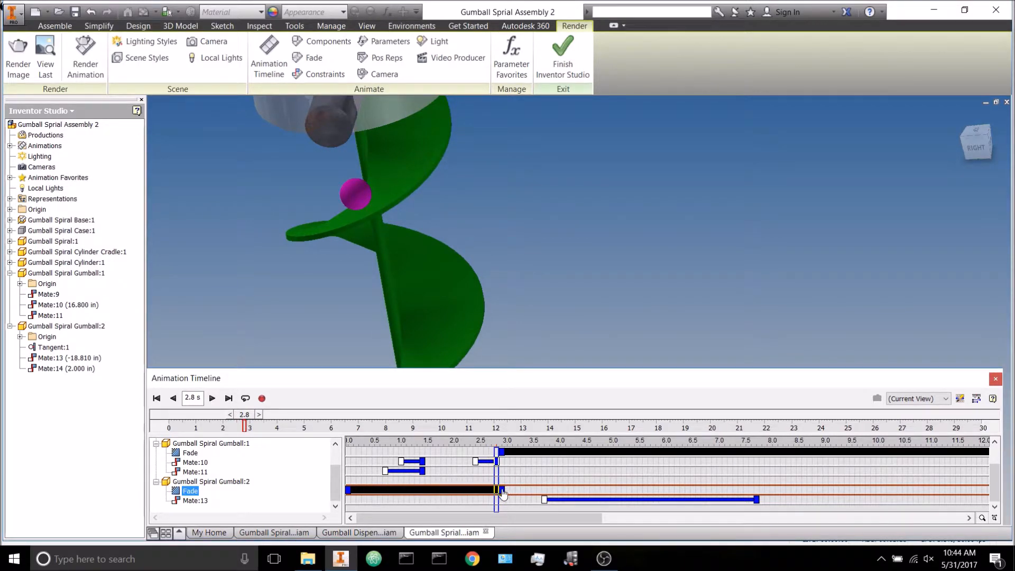
click(502, 456)
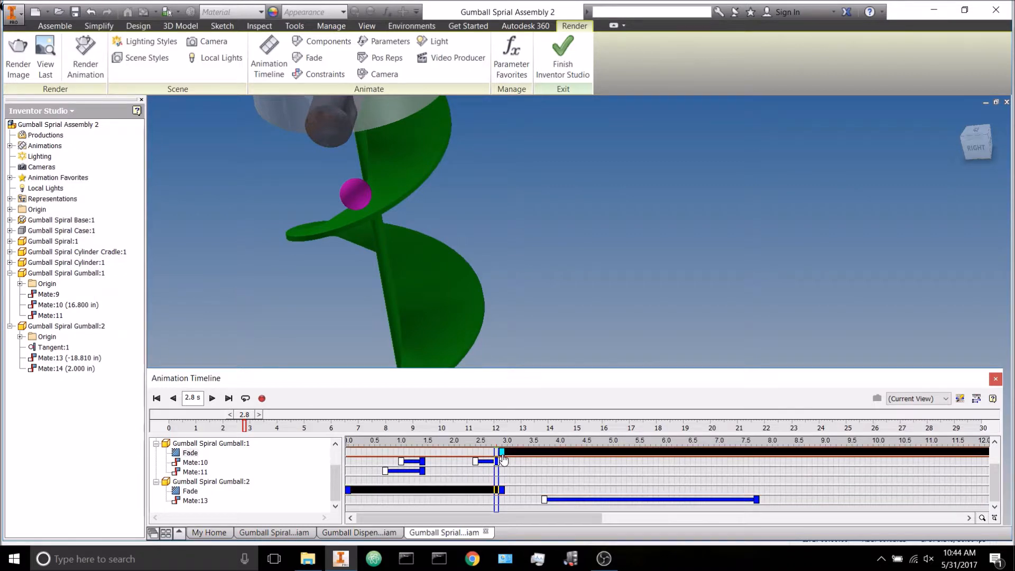
drag(502, 458, 491, 460)
mouse_move(249, 421)
mouse_down()
mouse_move(236, 421)
mouse_move(256, 433)
mouse_up()
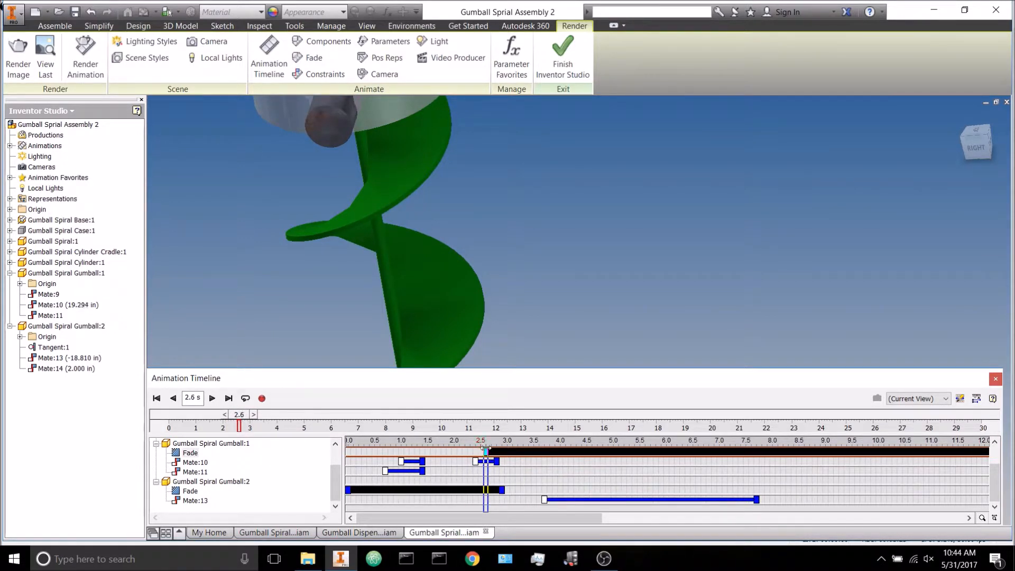
click(508, 491)
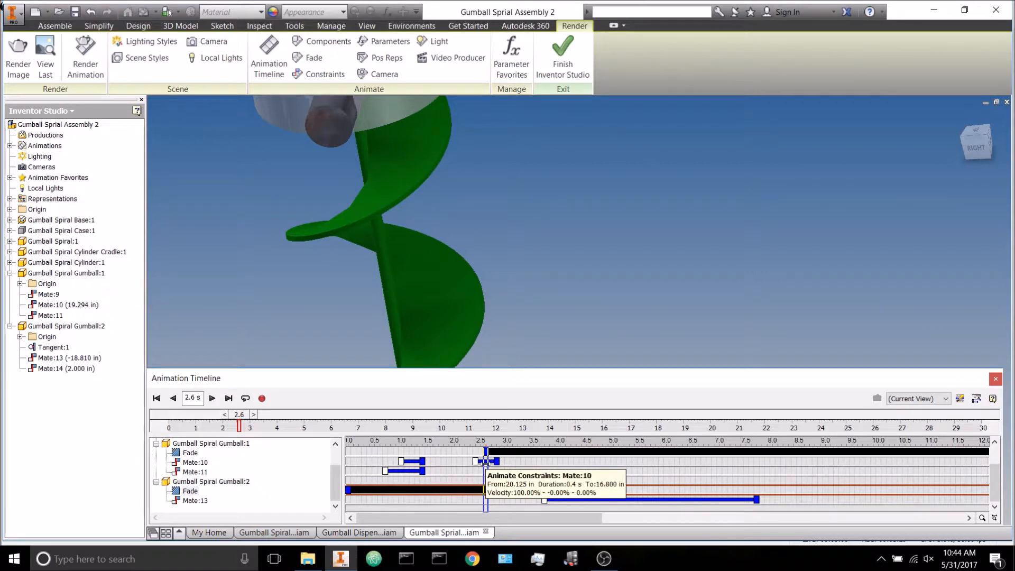
drag(485, 462, 480, 476)
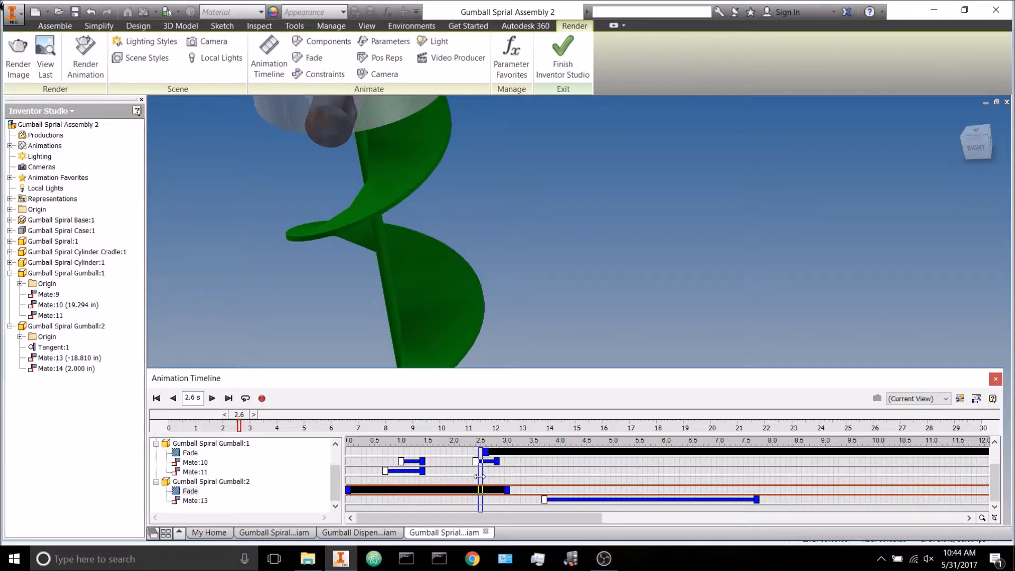
click(491, 453)
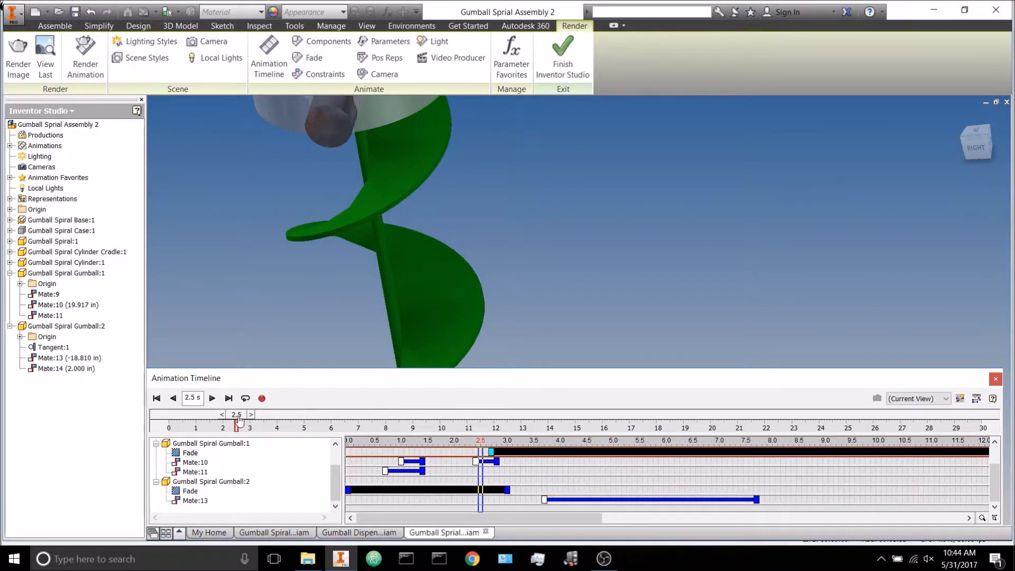
drag(236, 416, 245, 417)
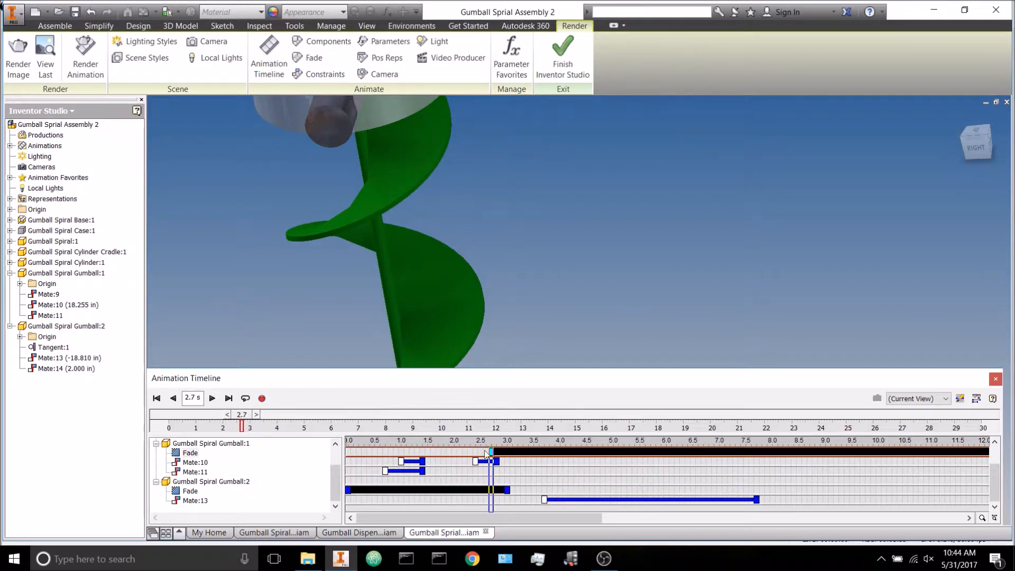
drag(494, 491, 481, 490)
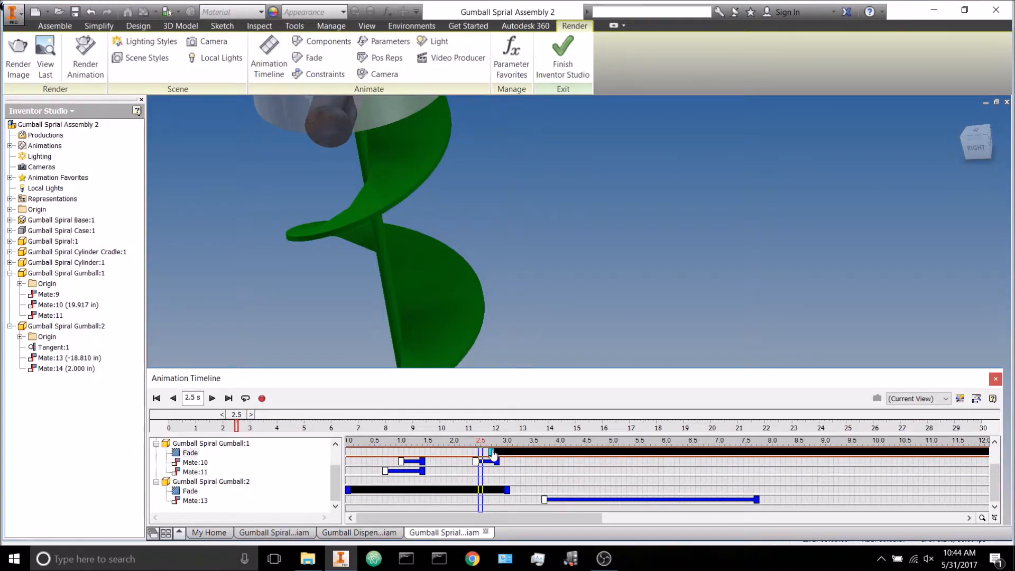
Step: Return Gumball:1's fade and the end of Gumball:2's fade to 2.9 s on the timeline
drag(493, 454, 503, 453)
drag(241, 420, 250, 428)
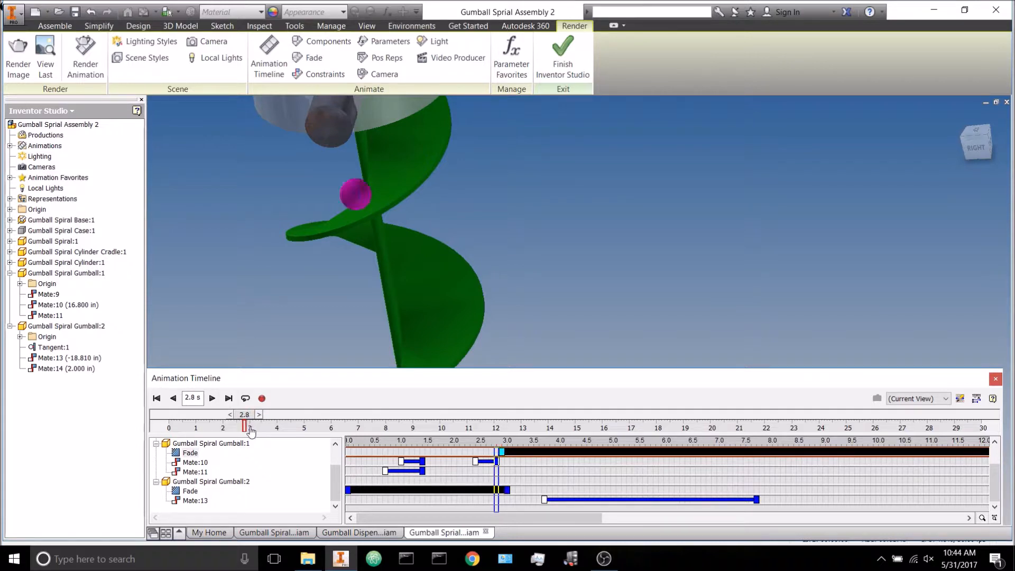
click(507, 492)
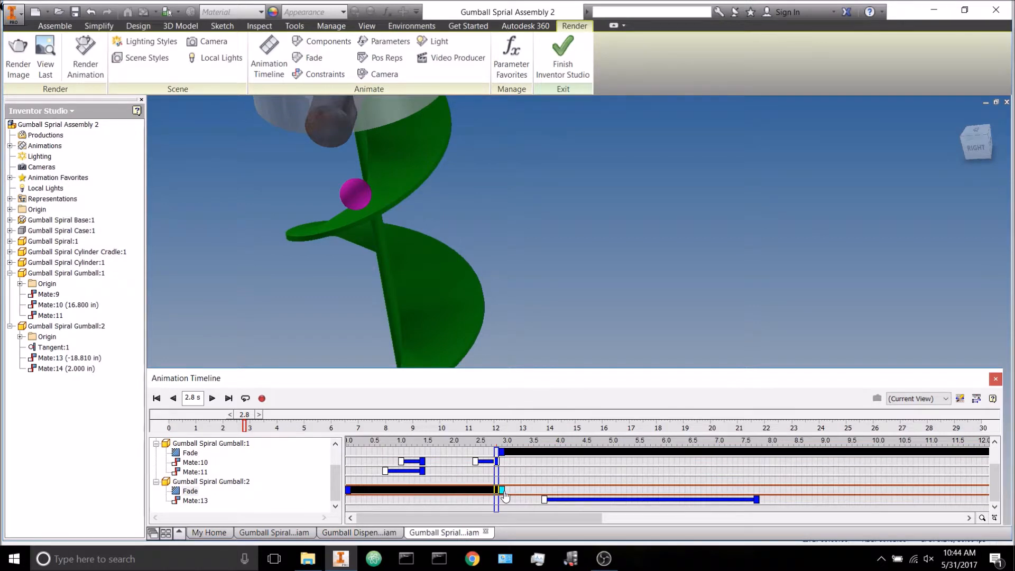
Step: Set the timeline to 3.0 s and shift Gumball:2's Mate:13 action to run from 3.0 to 7.0 s
drag(247, 422, 255, 441)
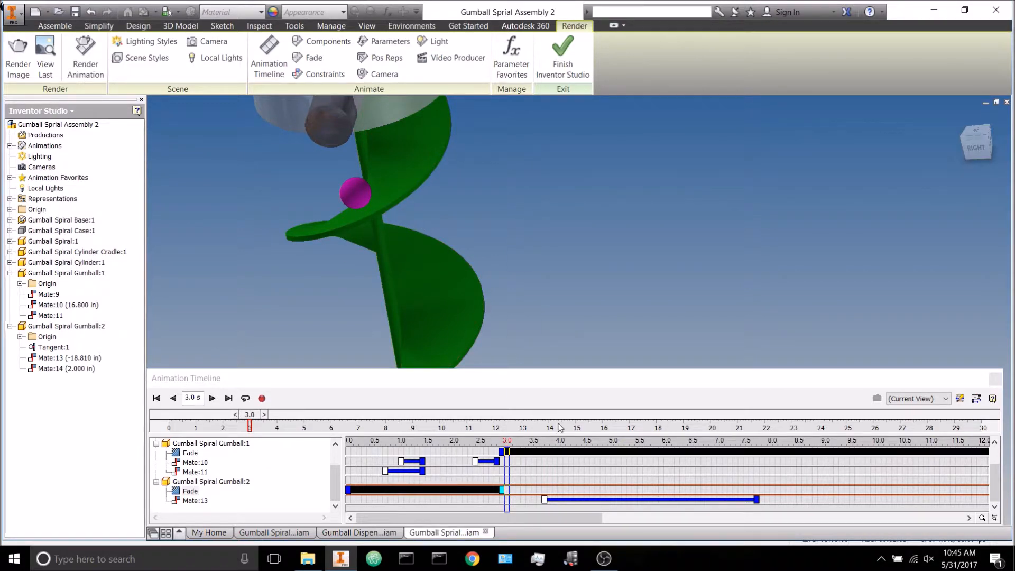
drag(575, 501, 539, 505)
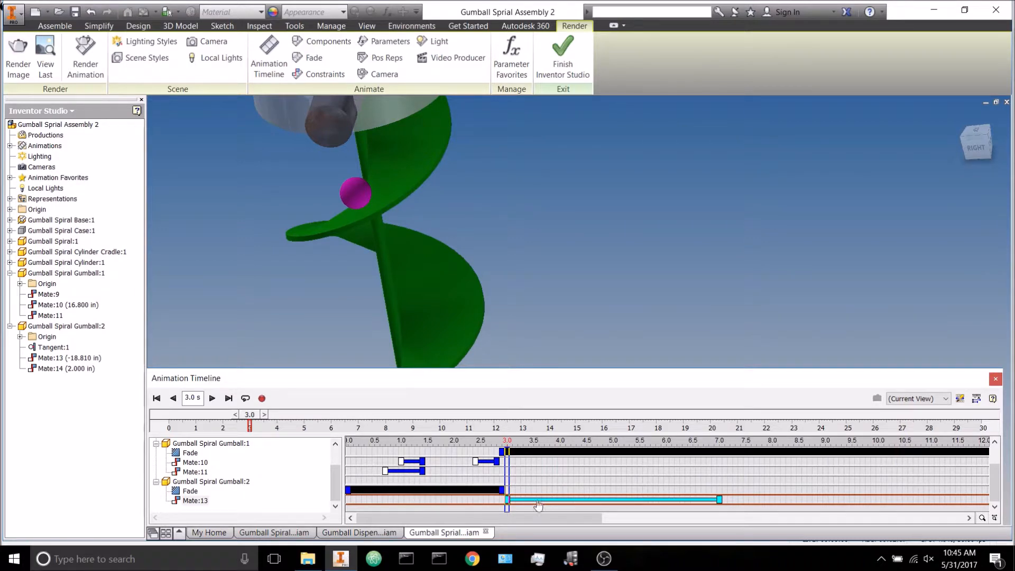
scroll(580, 273, down, 2)
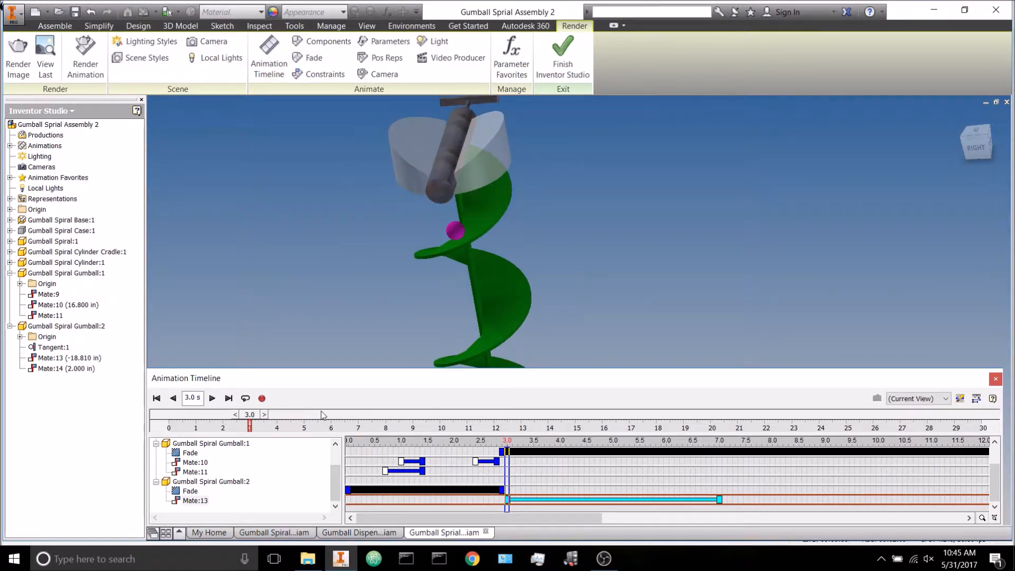
Step: Play the animation backward and forward to examine the gumball handover and Gumball:2's travel along the spiral
click(174, 399)
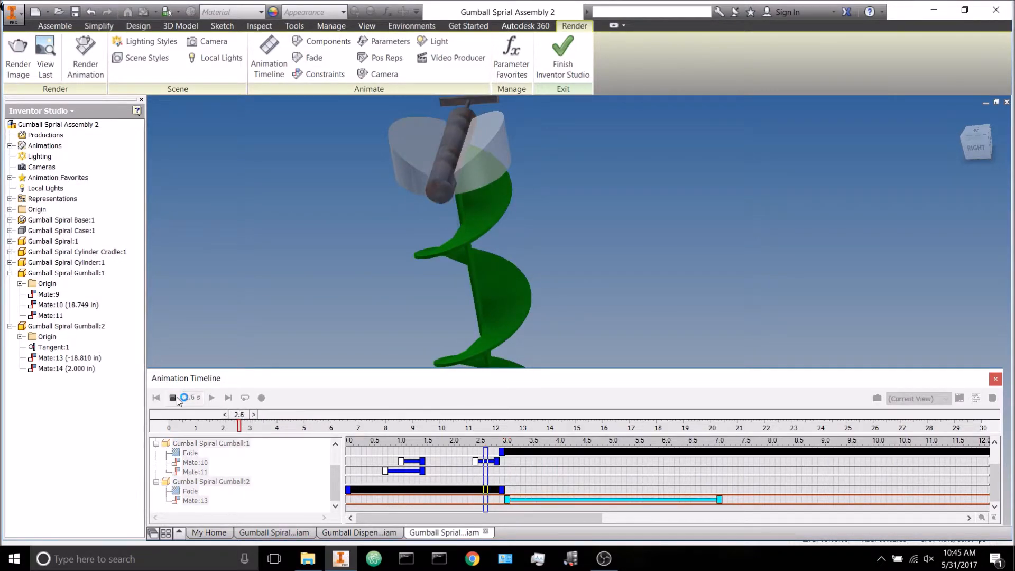
click(174, 399)
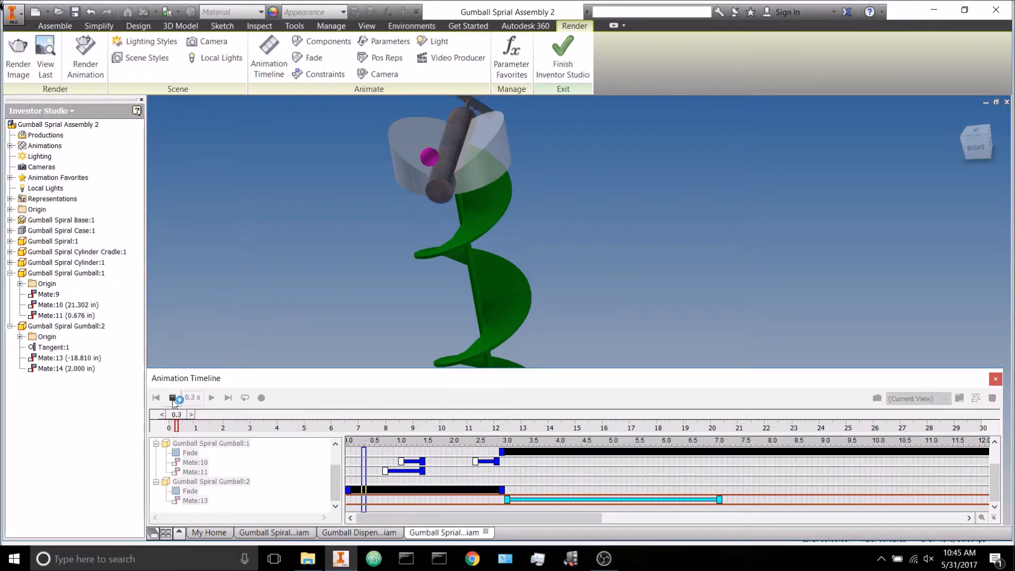
click(212, 399)
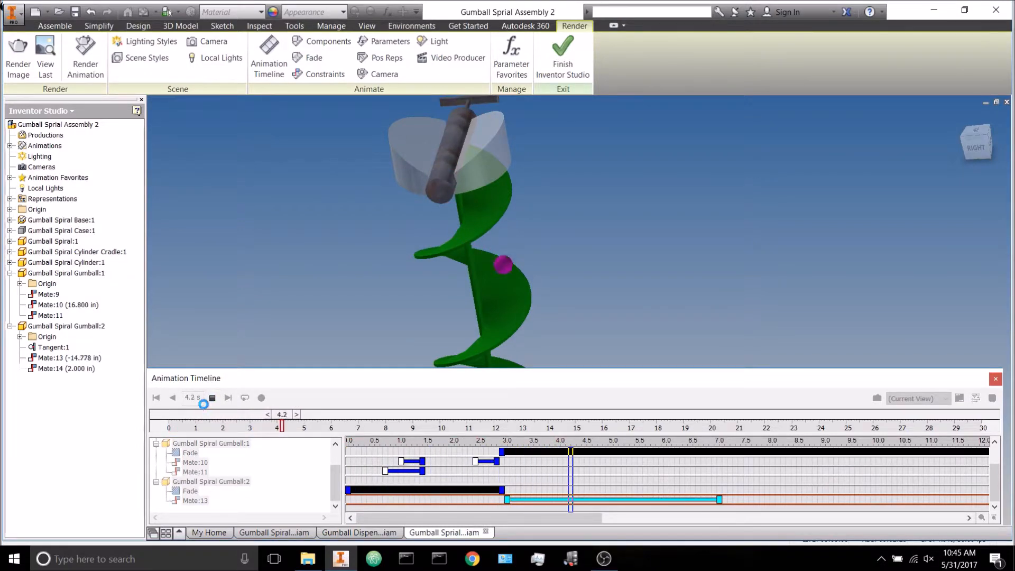
click(212, 398)
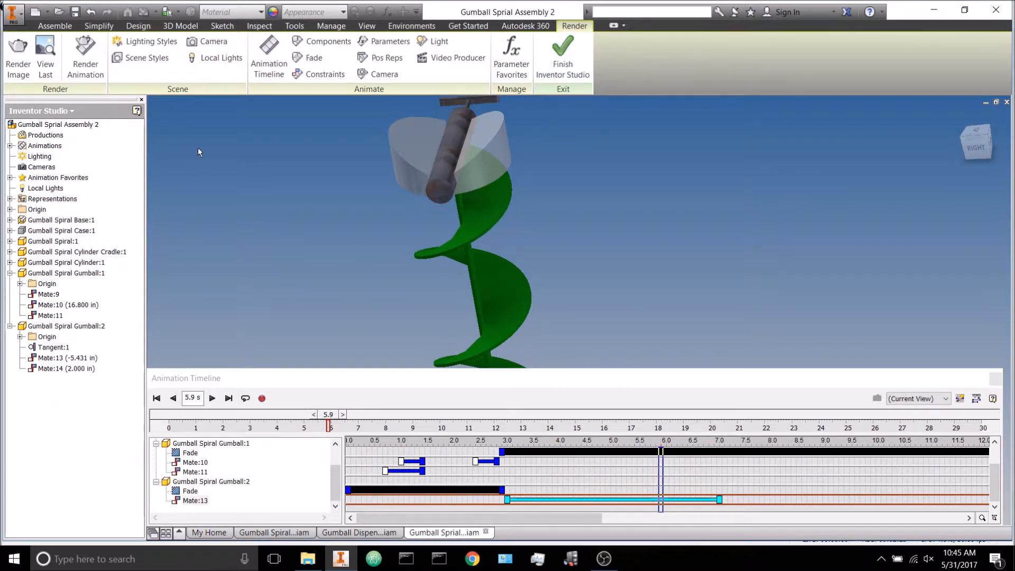
click(174, 398)
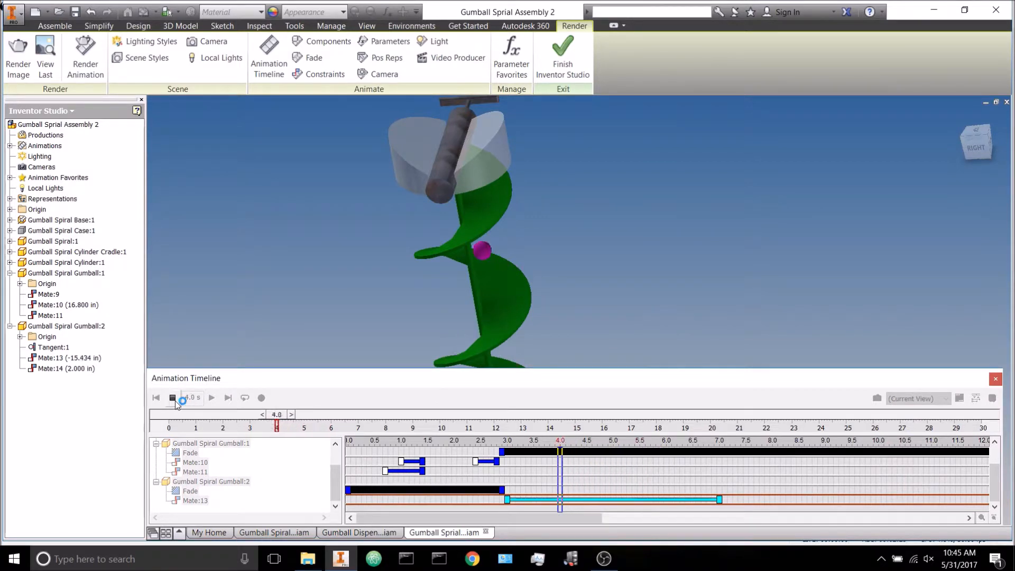
click(174, 399)
click(175, 399)
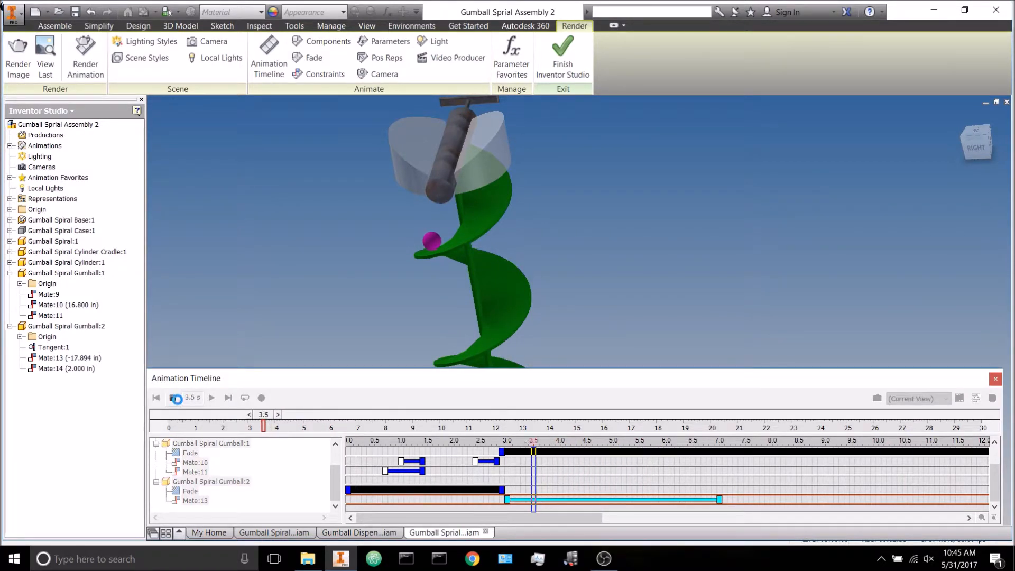
click(175, 400)
Step: Try ending Gumball:2's fade at 2.5 s and moving Gumball:1's second Mate:10 action to 2.1–2.5 s
drag(501, 490, 482, 492)
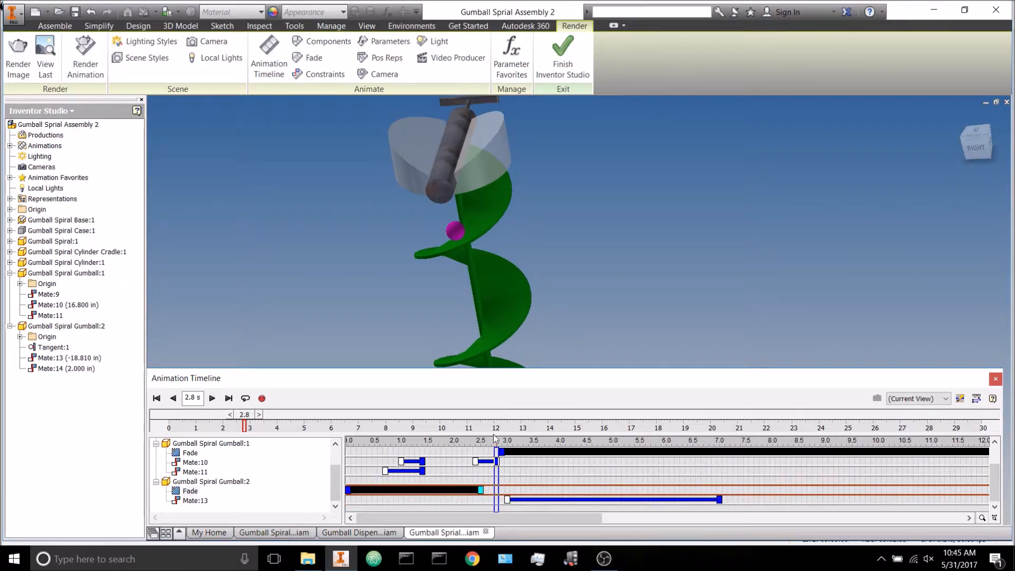
drag(499, 479, 492, 479)
scroll(506, 349, up, 3)
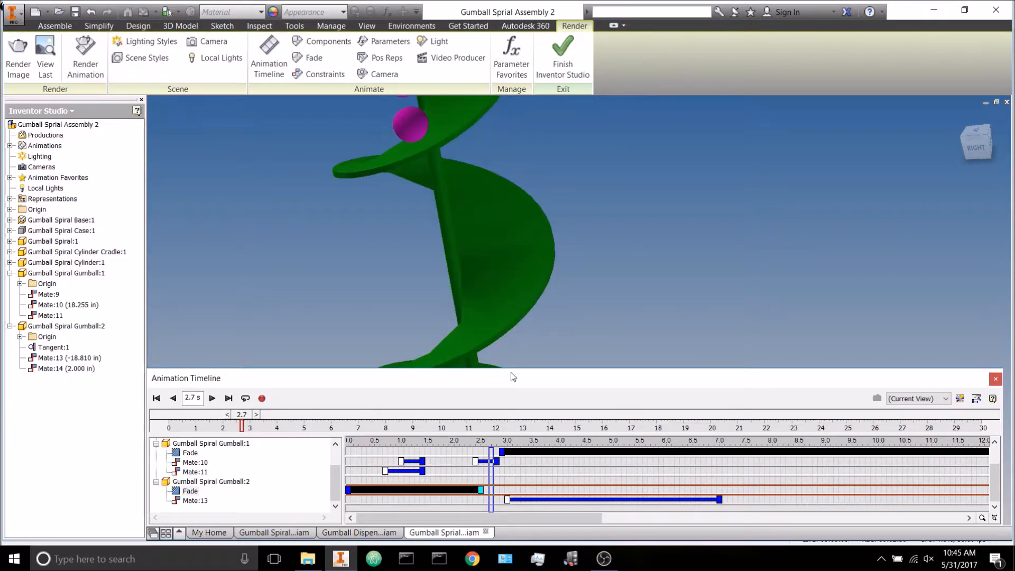
click(476, 463)
drag(476, 464, 471, 464)
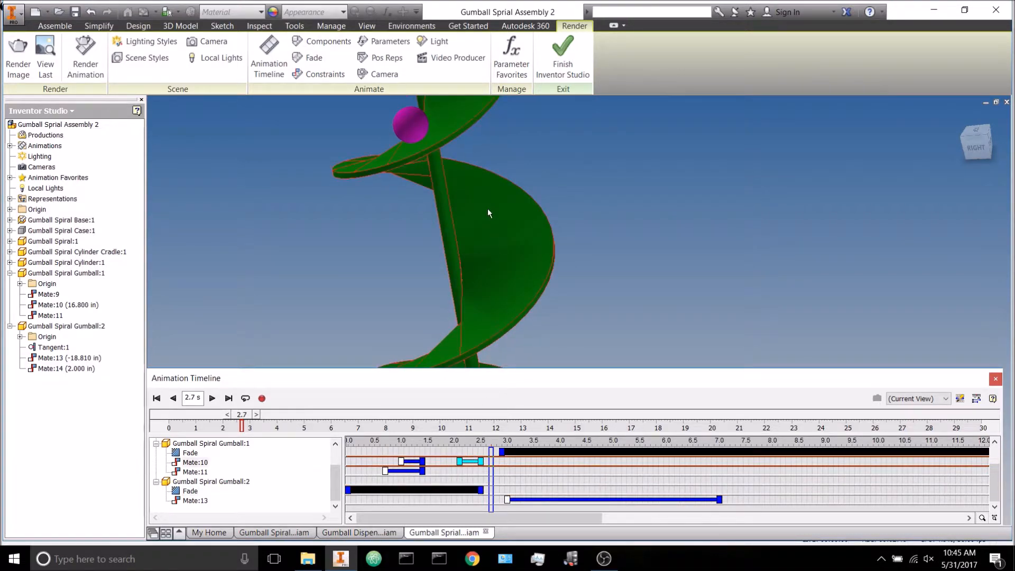
shift+middle_drag(509, 224, 454, 320)
scroll(422, 284, down, 3)
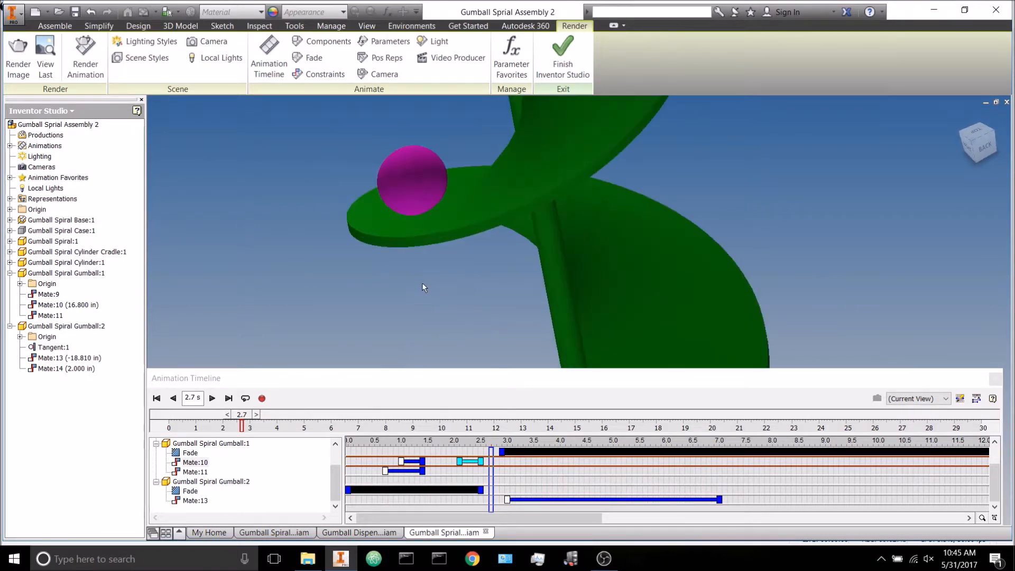
Step: Try running Gumball:1's second Mate:10 action from 1.6 to 2.8 s, and undo these timing changes
drag(470, 463, 486, 466)
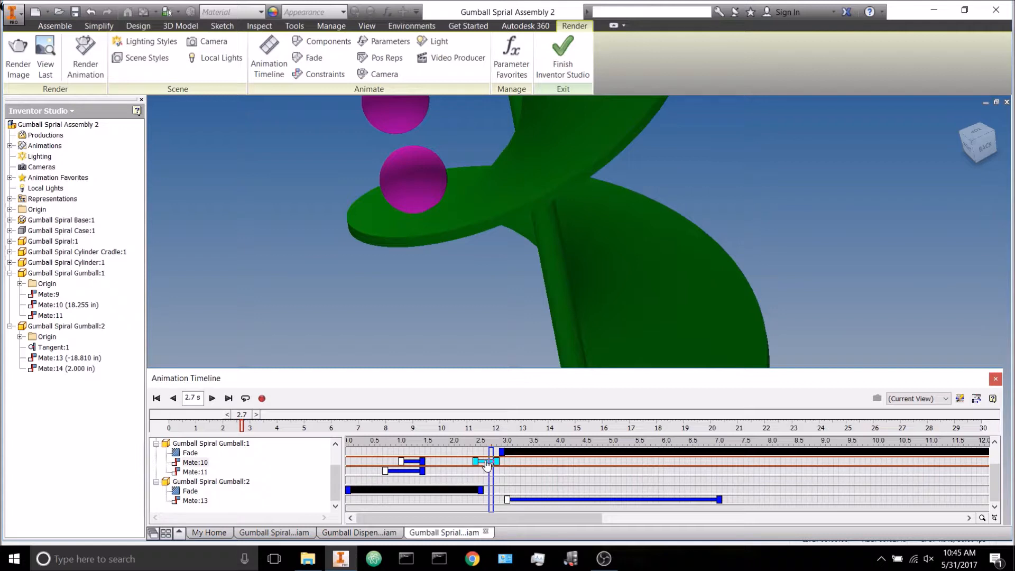
drag(476, 462, 434, 463)
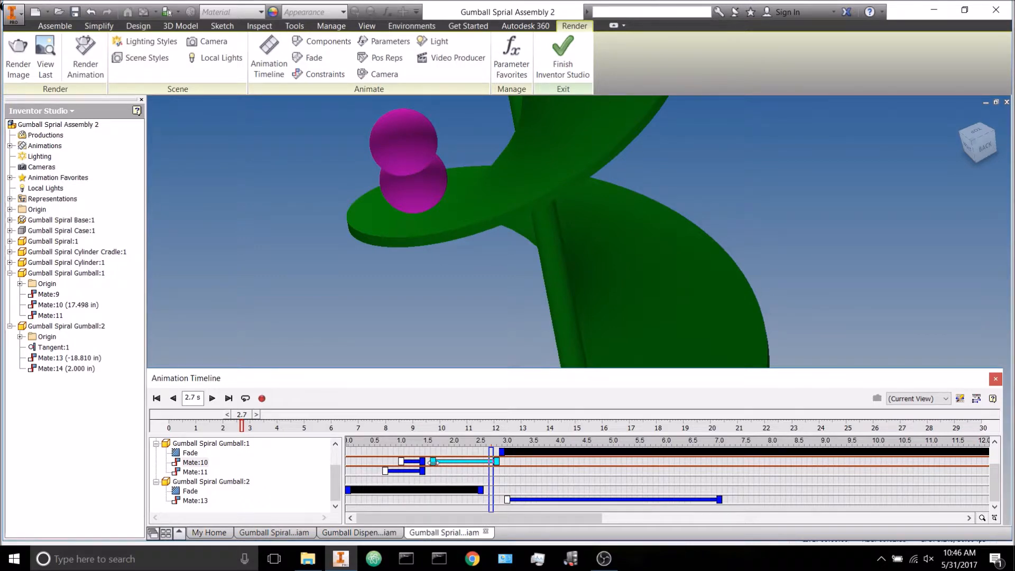
shift+middle_drag(437, 275, 654, 230)
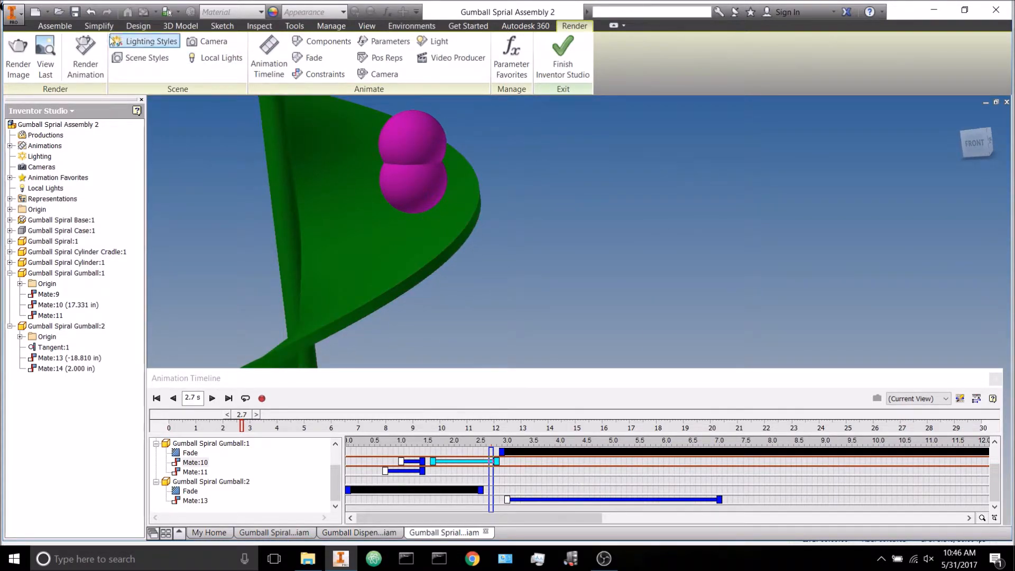
click(91, 12)
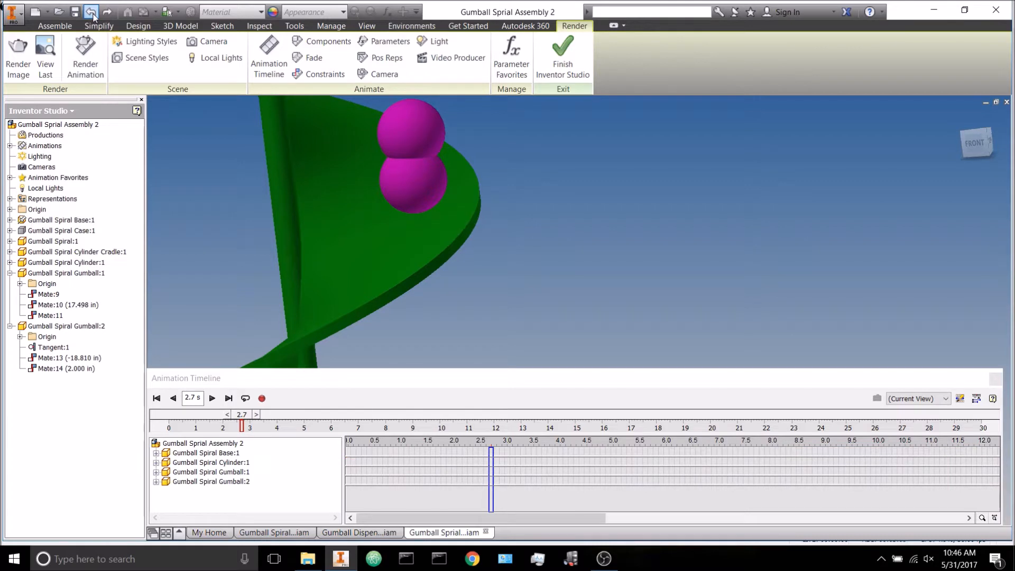
click(91, 12)
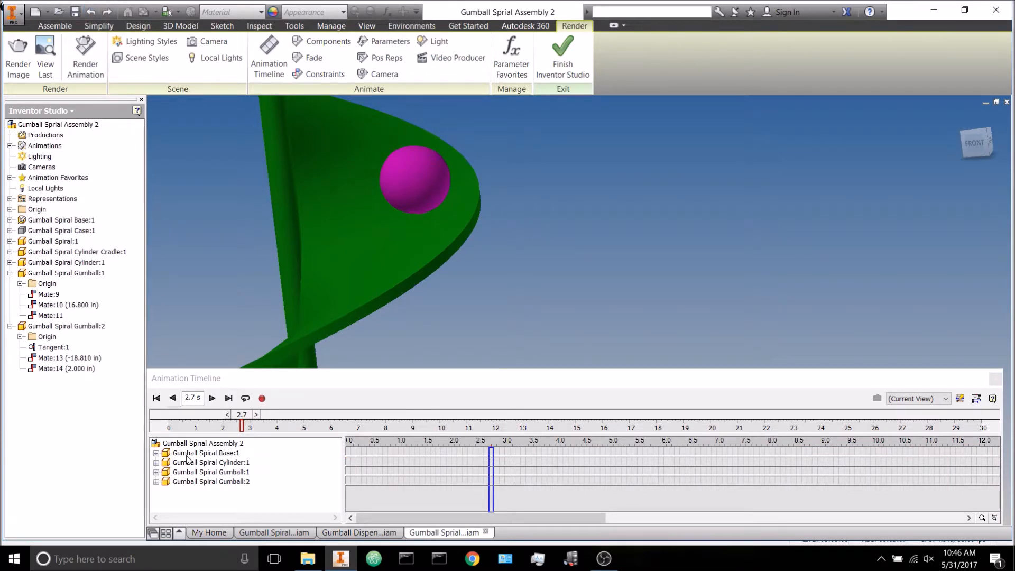
Step: Expand both gumballs' actions, shift Gumball:1's second Mate:10 action to 2.5–2.9 s and end Gumball:2's fade at 2.9 s
click(157, 472)
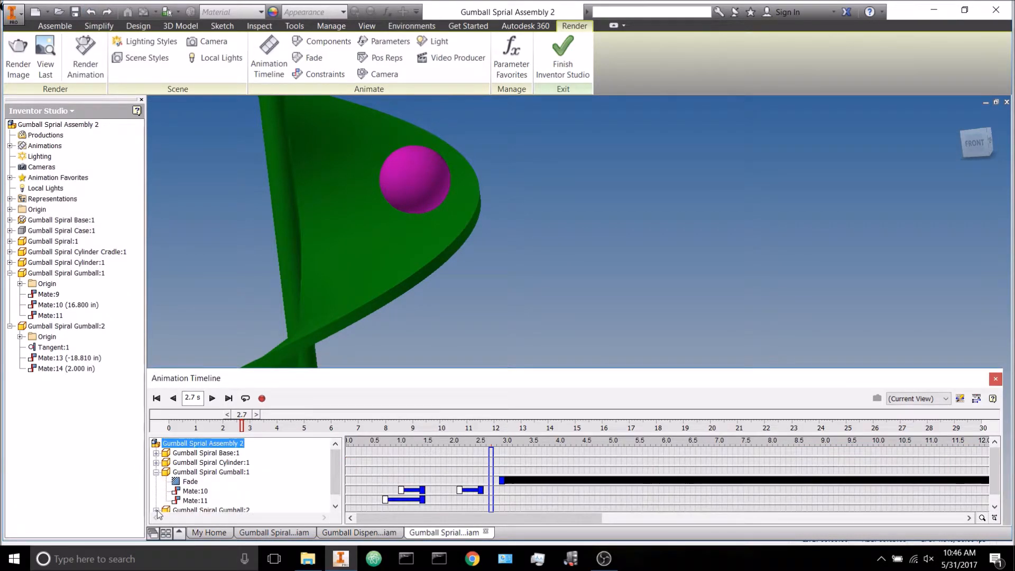
click(156, 510)
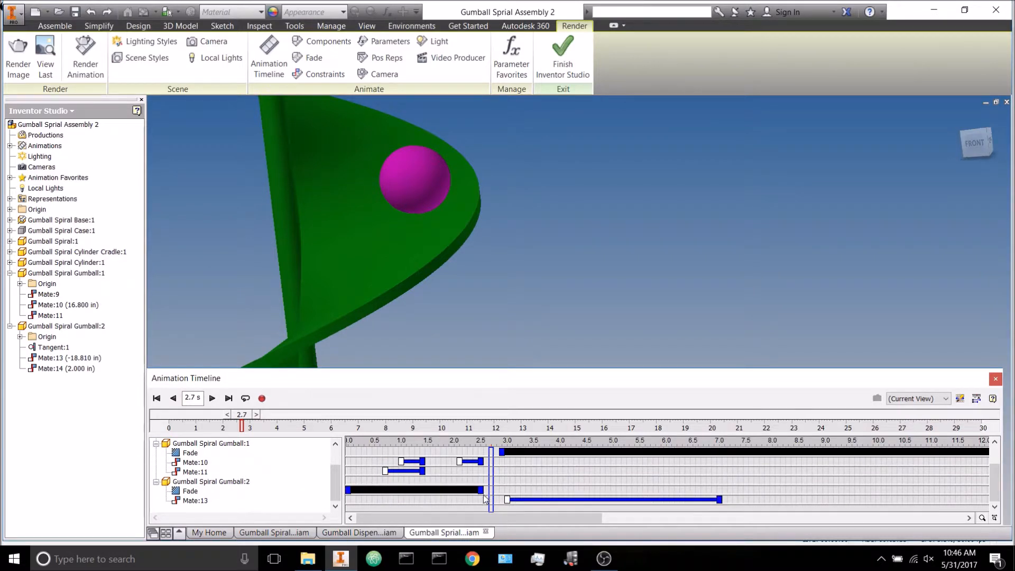
drag(473, 459, 503, 491)
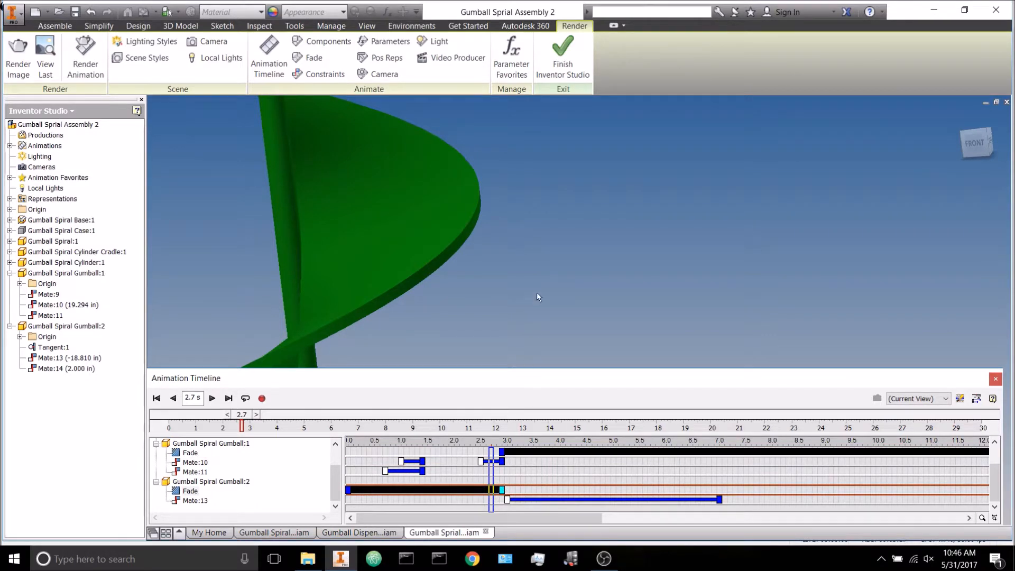
Step: Play the animation to 7.5 s and examine Gumball:2's descent along the spiral and its final position in the base
scroll(536, 282, up, 4)
click(212, 399)
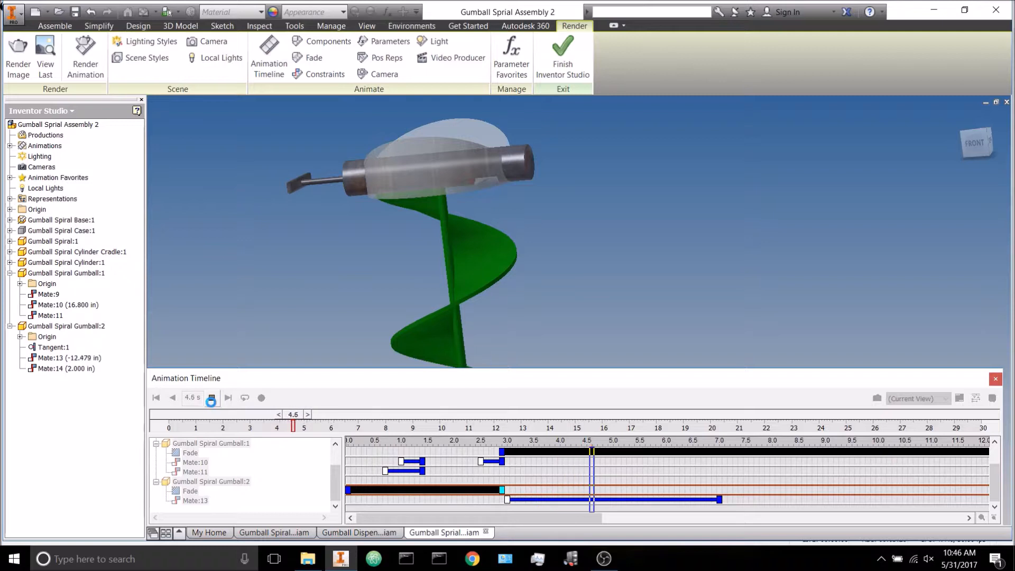
click(211, 399)
shift+middle_drag(299, 248, 336, 191)
click(208, 400)
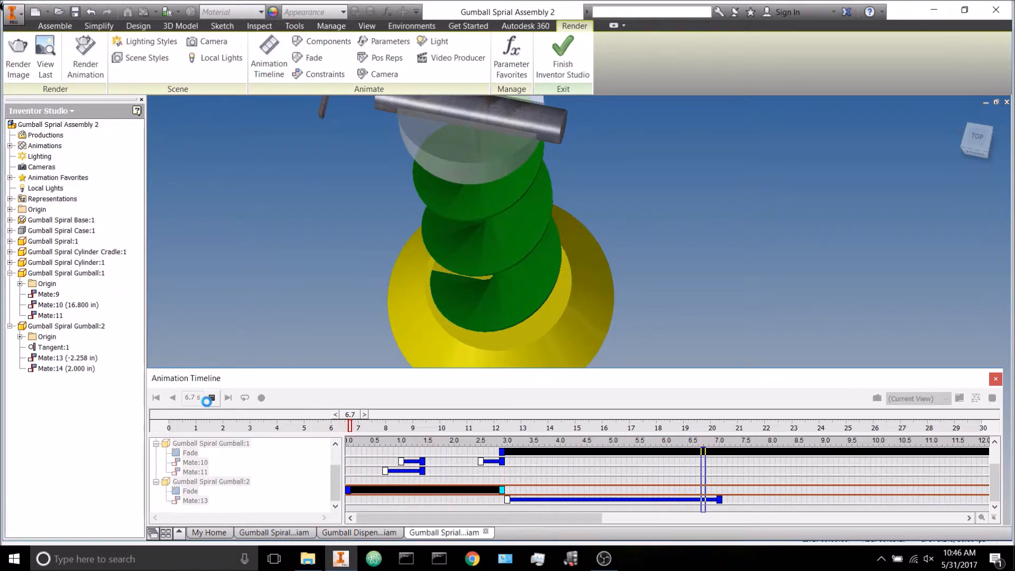
click(211, 398)
shift+middle_drag(239, 305, 468, 351)
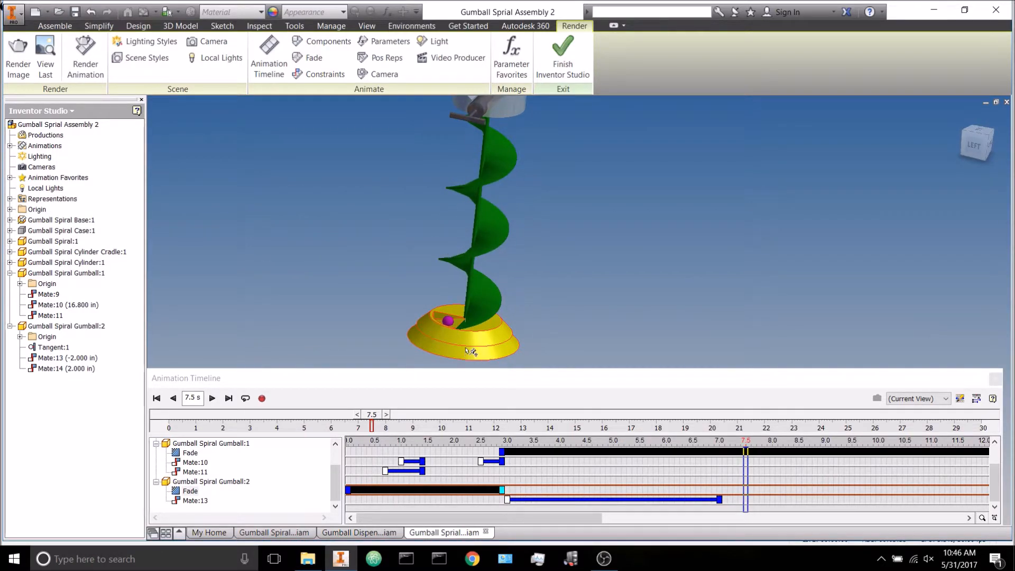
scroll(464, 337, up, 5)
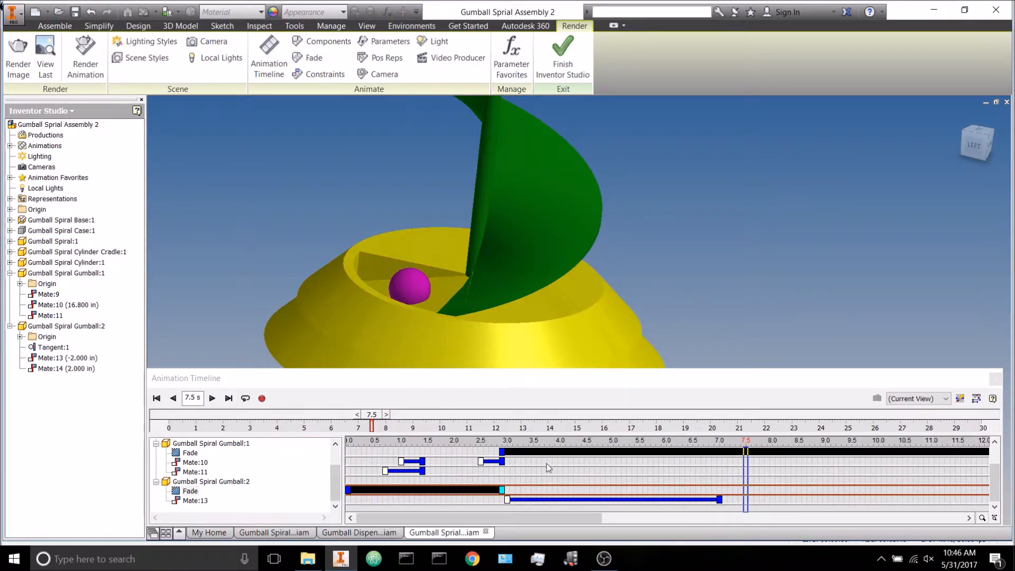
Step: Change the end value of Gumball:2's Mate:13 action to -2.5 in
right_click(582, 507)
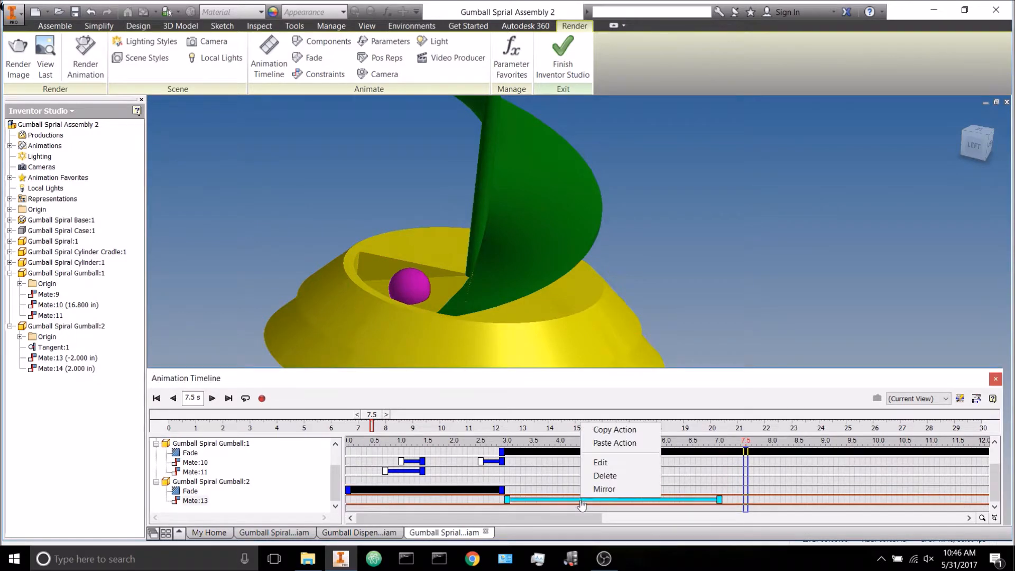
click(582, 458)
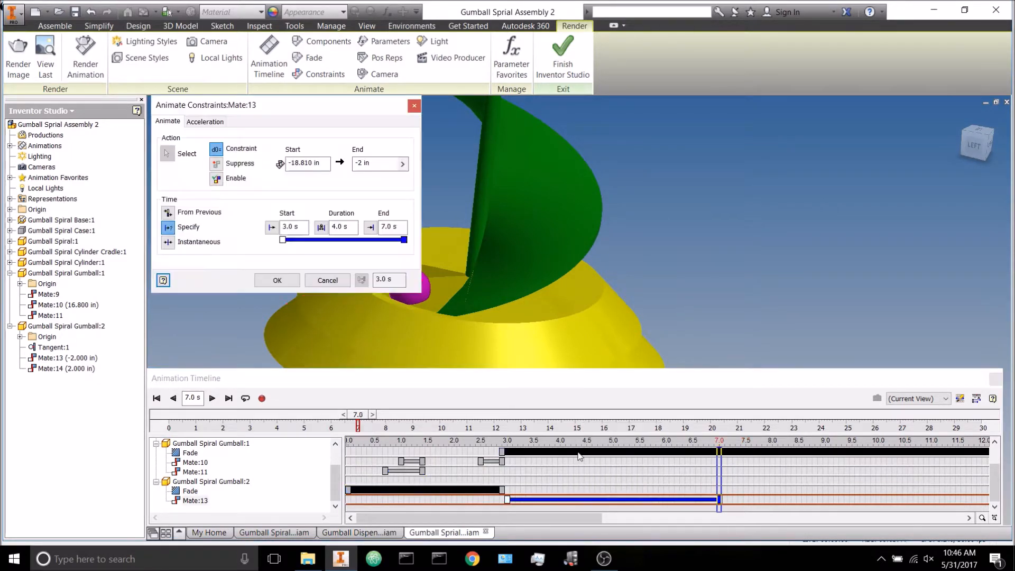
click(362, 163)
text(.5)
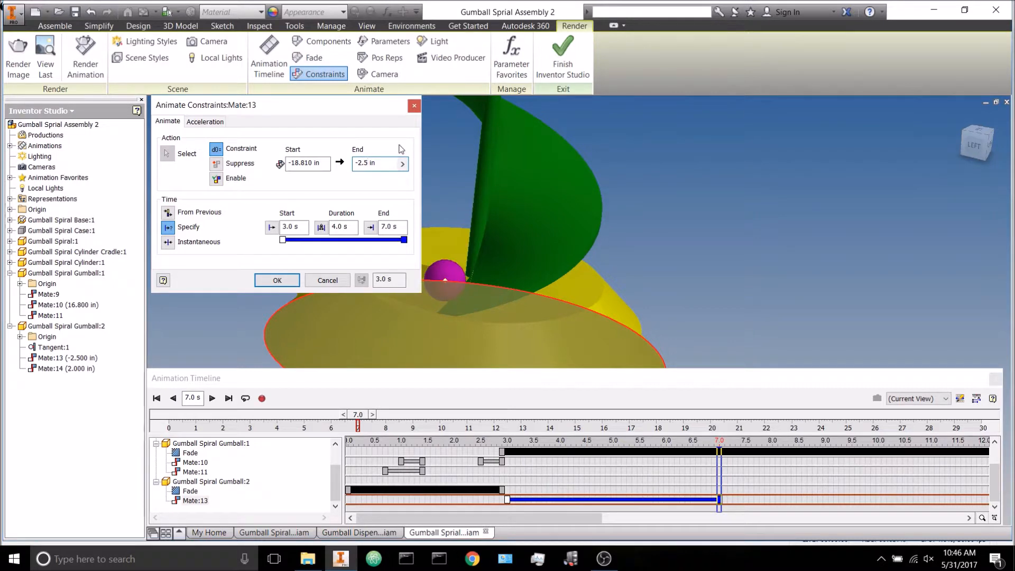
click(277, 280)
shift+middle_drag(341, 200, 371, 197)
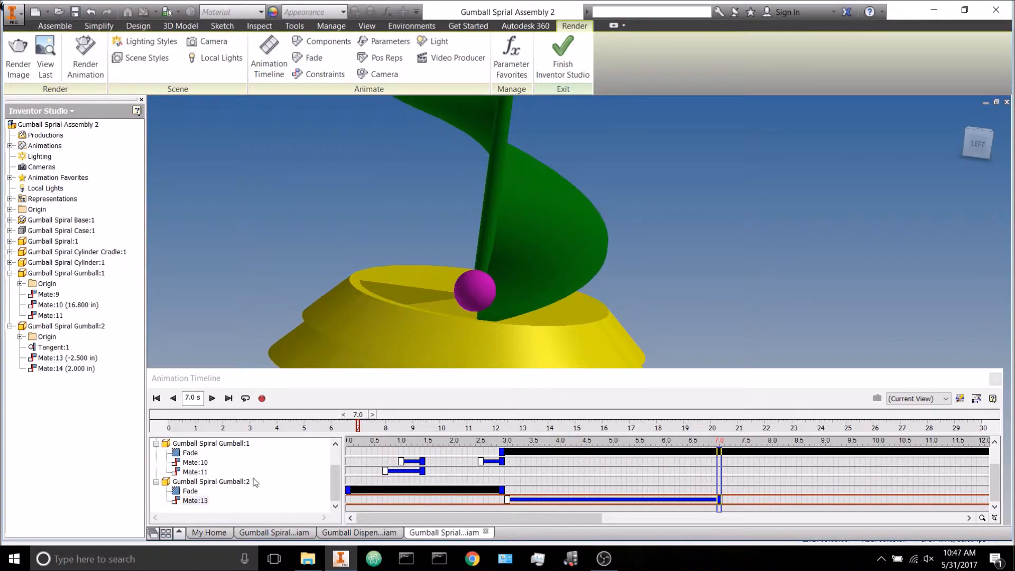
Step: Try moving the start of Gumball:1's fade to about 7.3 s, and return it to 2.9 s
click(217, 481)
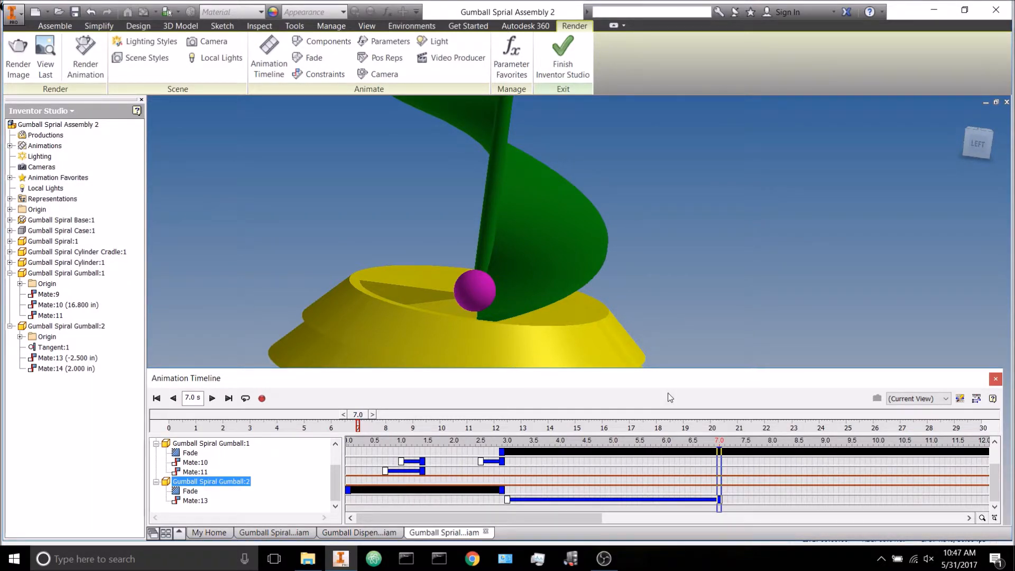
scroll(687, 325, down, 5)
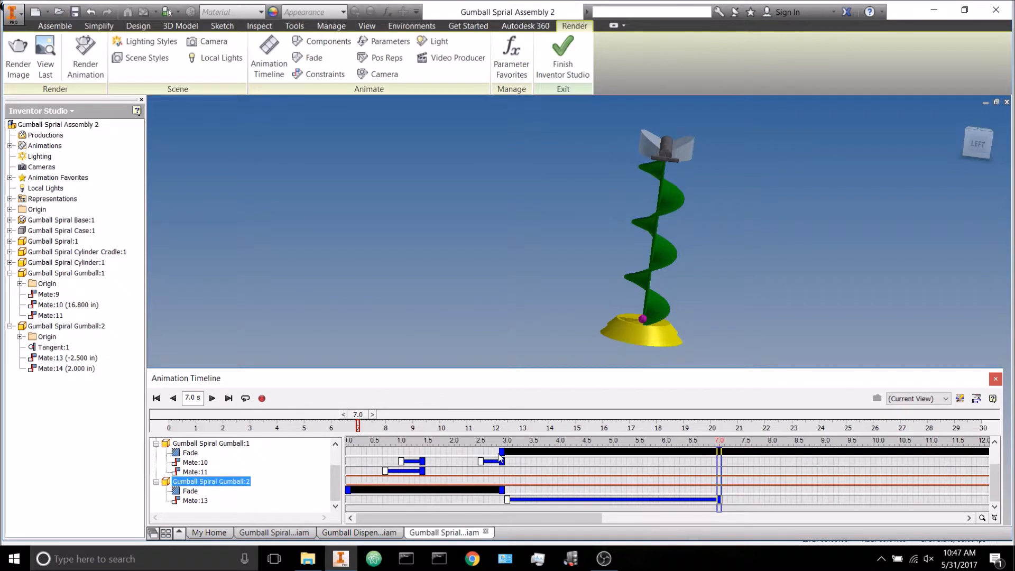
drag(505, 456, 739, 457)
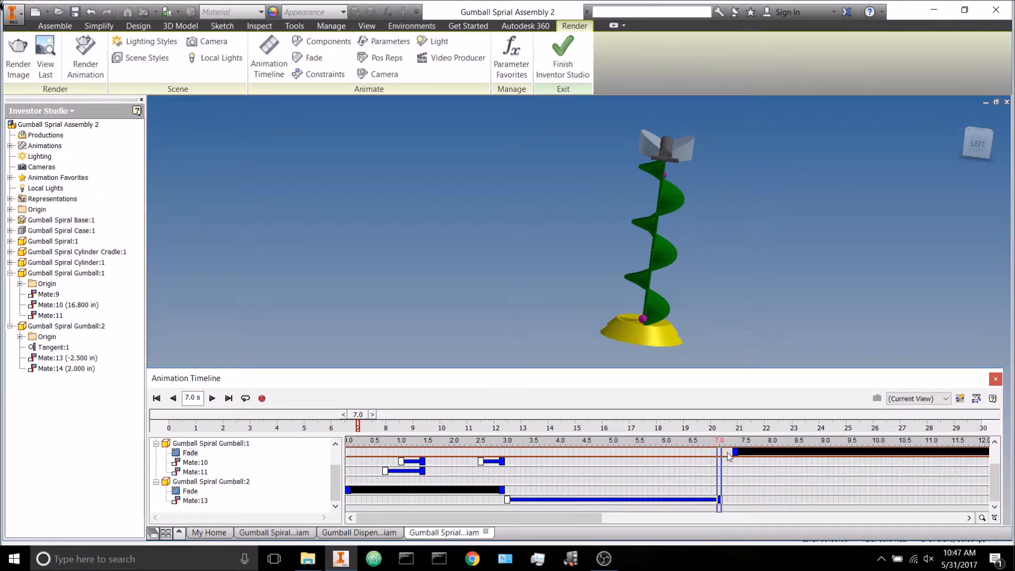
right_click(735, 452)
click(717, 466)
drag(735, 454, 509, 456)
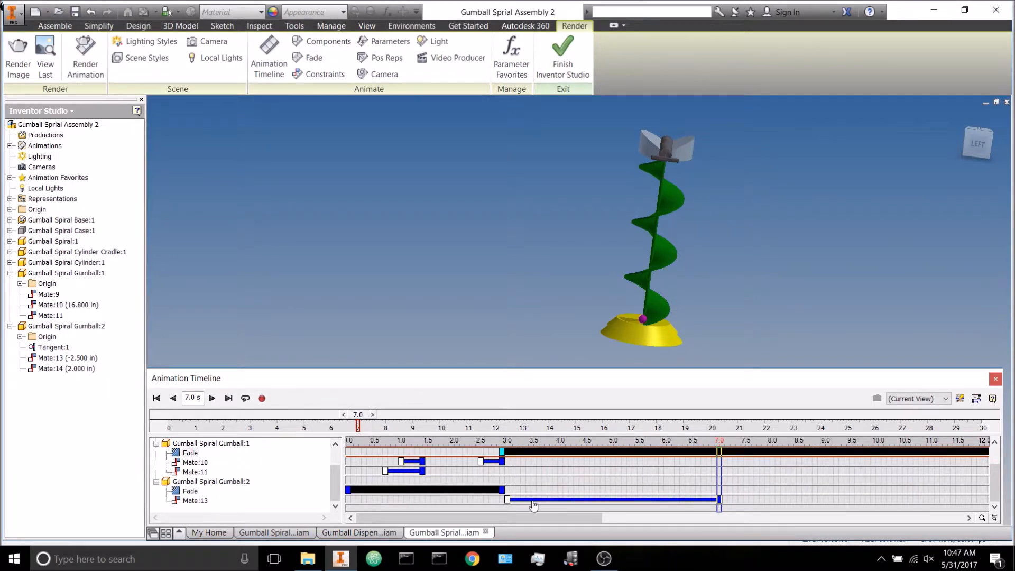
Step: Add an instantaneous fade to Gumball:2 from 100% to 0% at 7.0 s
click(198, 493)
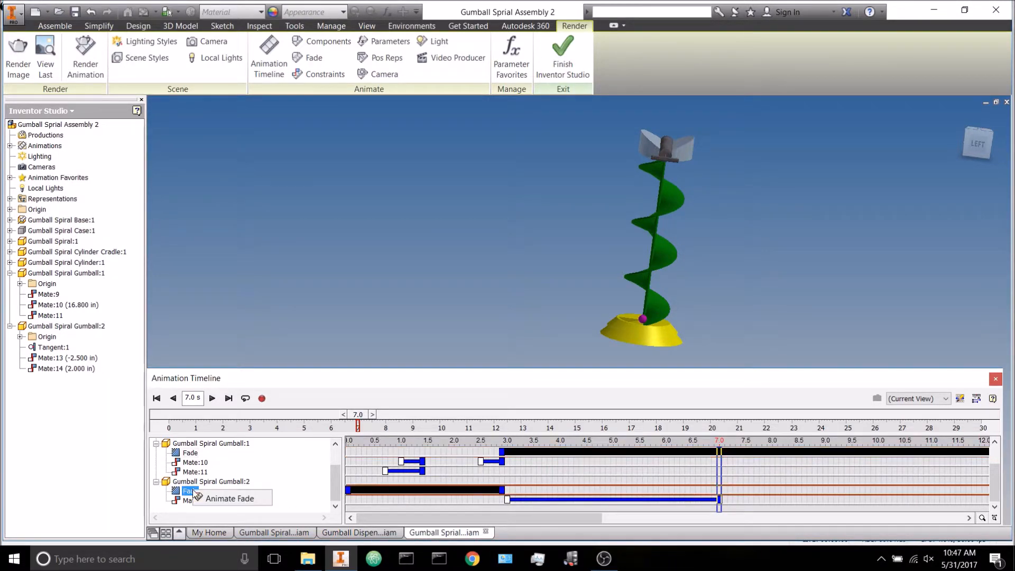
double_click(514, 482)
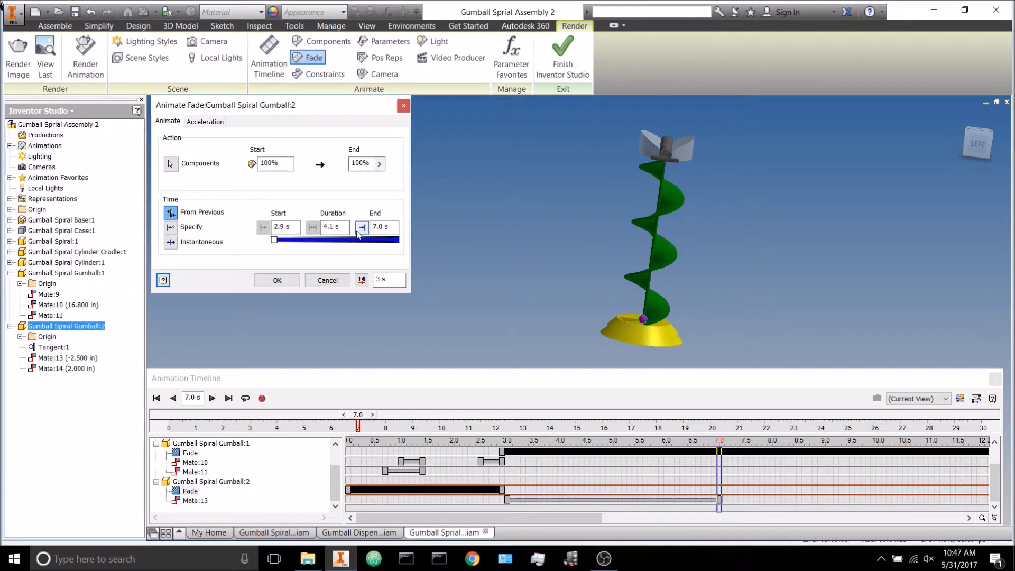
drag(354, 162, 384, 165)
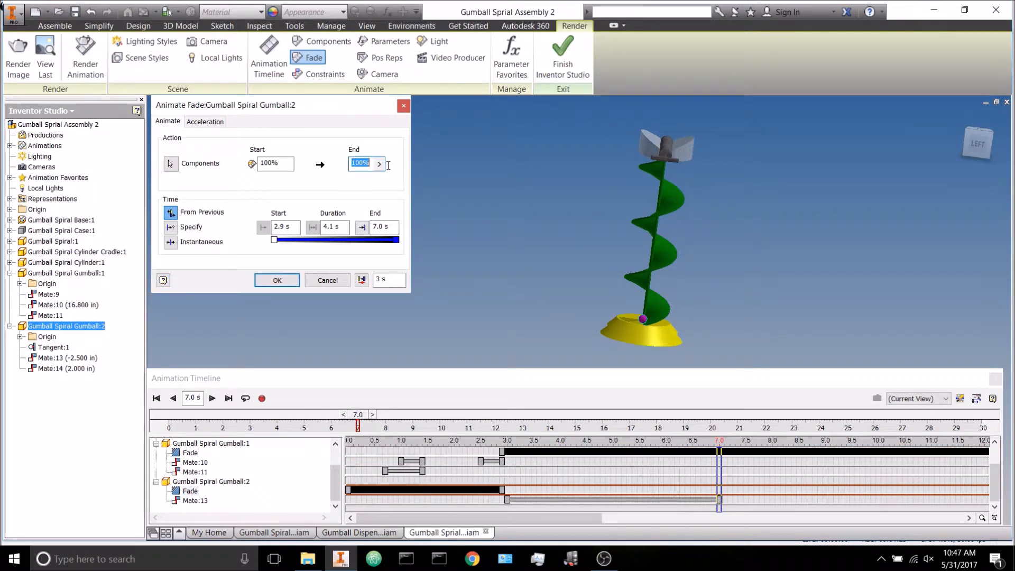
text(0)
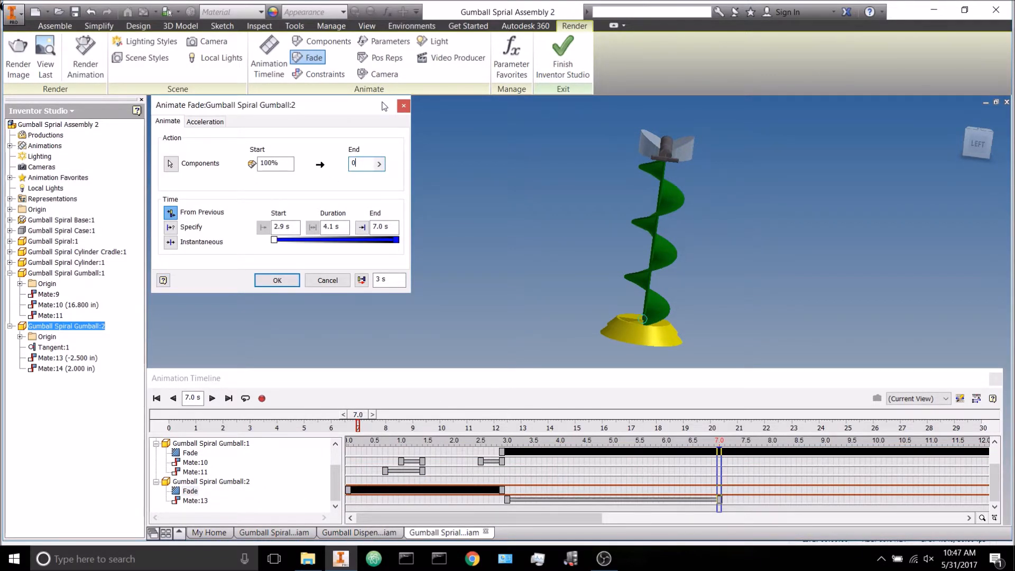
click(171, 242)
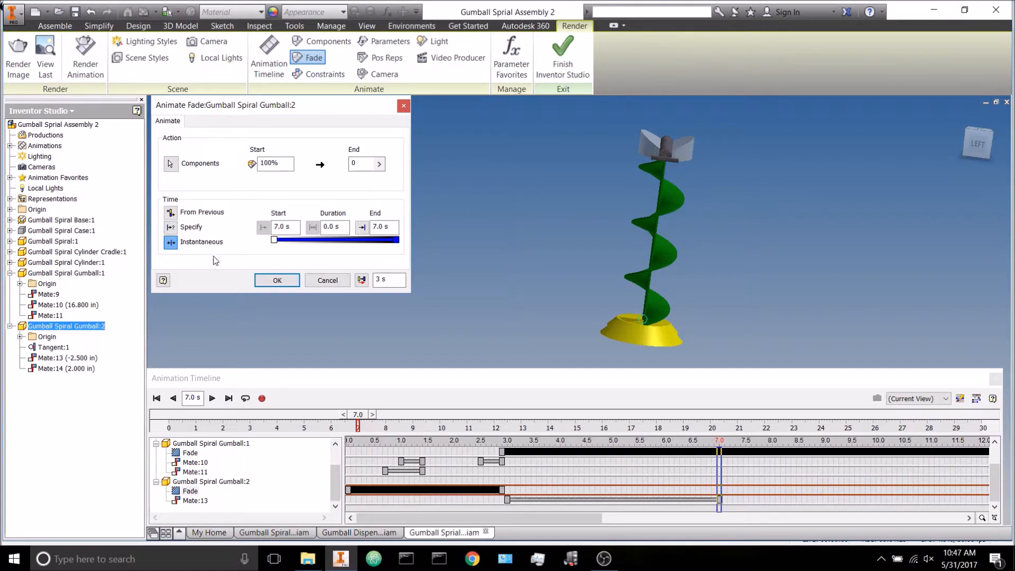
click(276, 280)
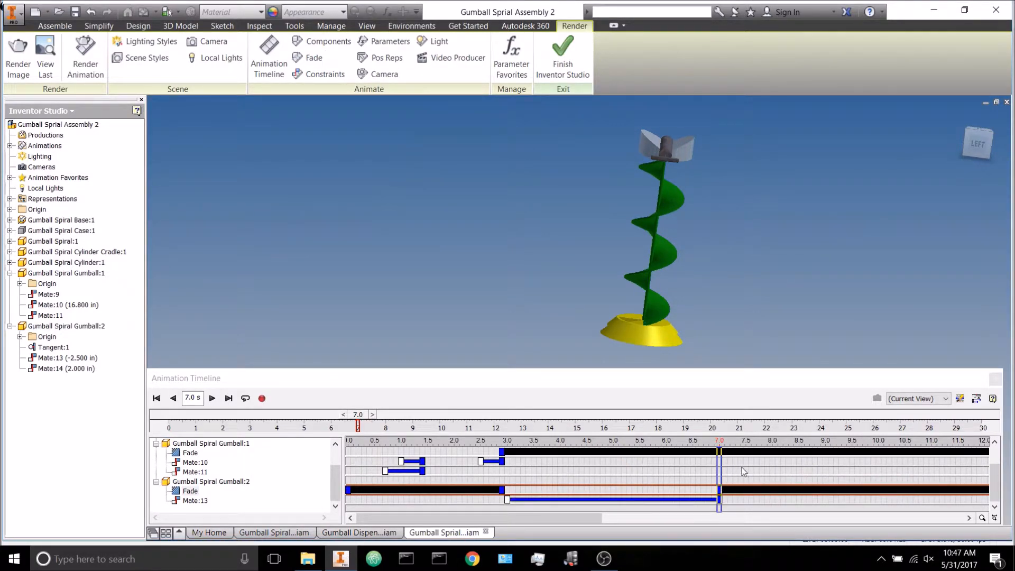
Step: Play the end of the animation backward and forward to 7.5 s and examine Gumball:2's disappearance at the base
scroll(744, 310, down, 3)
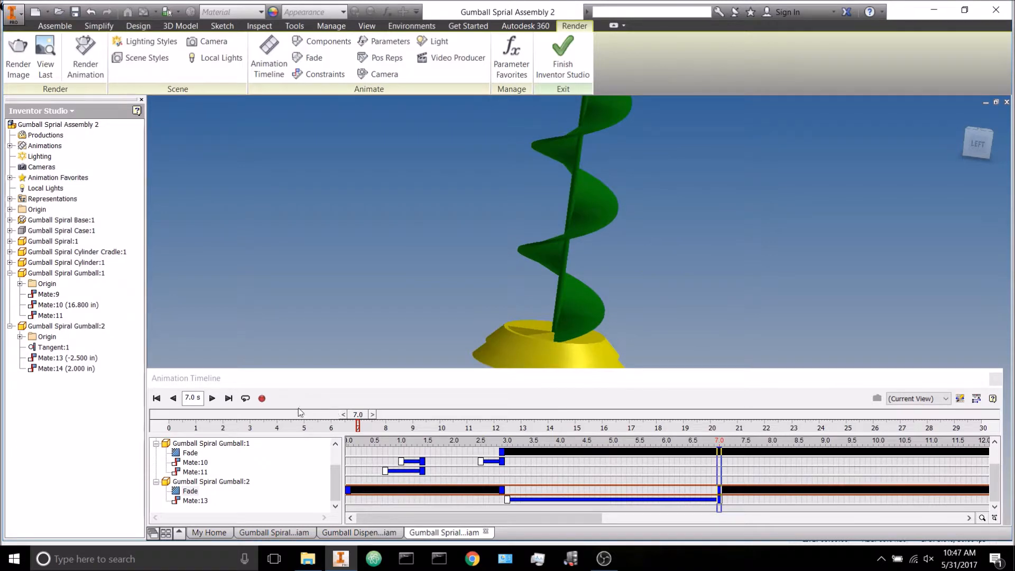
click(173, 399)
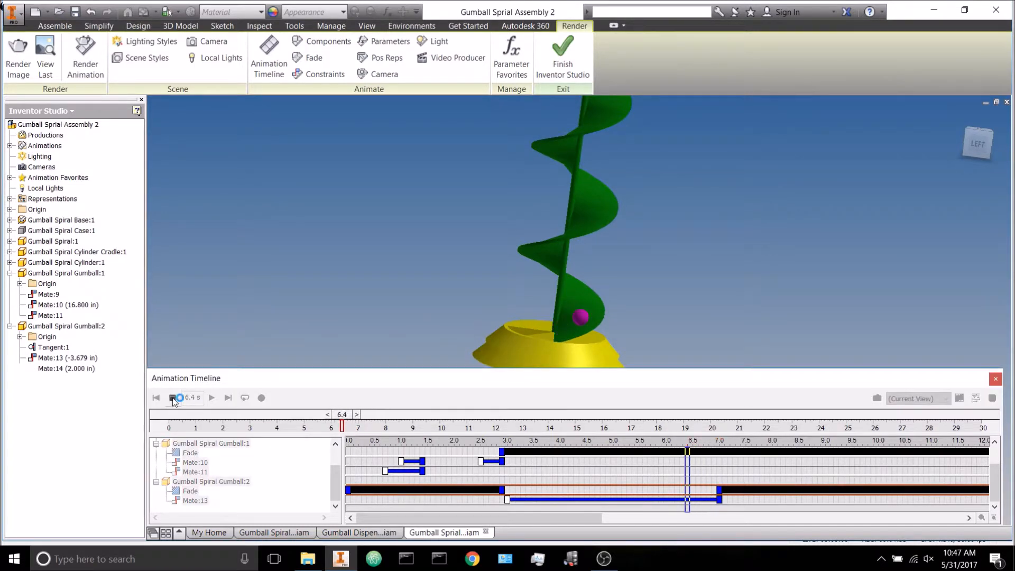
click(173, 398)
click(211, 399)
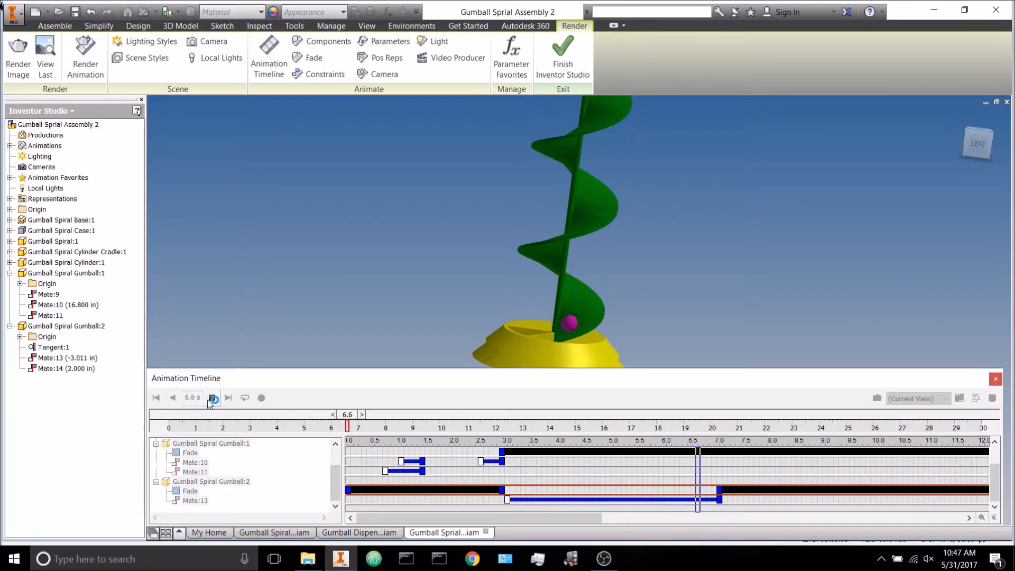
click(211, 399)
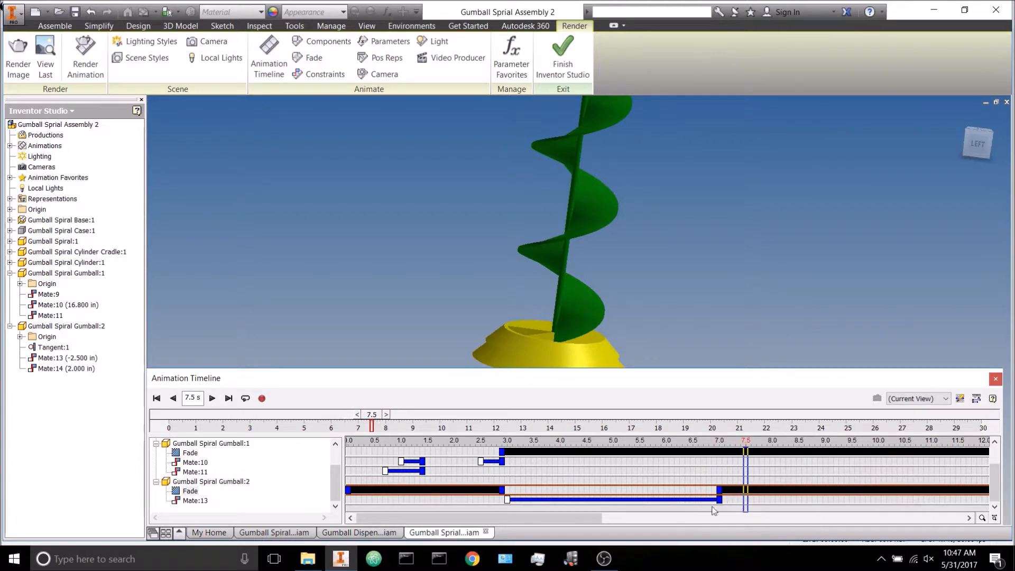
click(881, 559)
click(805, 247)
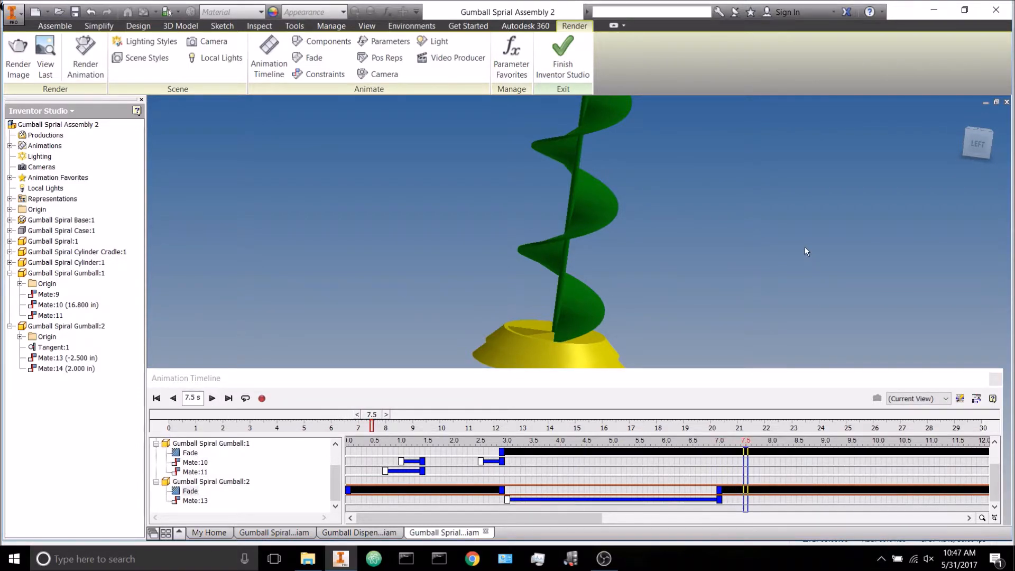
drag(372, 414, 369, 414)
Step: Finish Inventor Studio and save the assembly
click(563, 58)
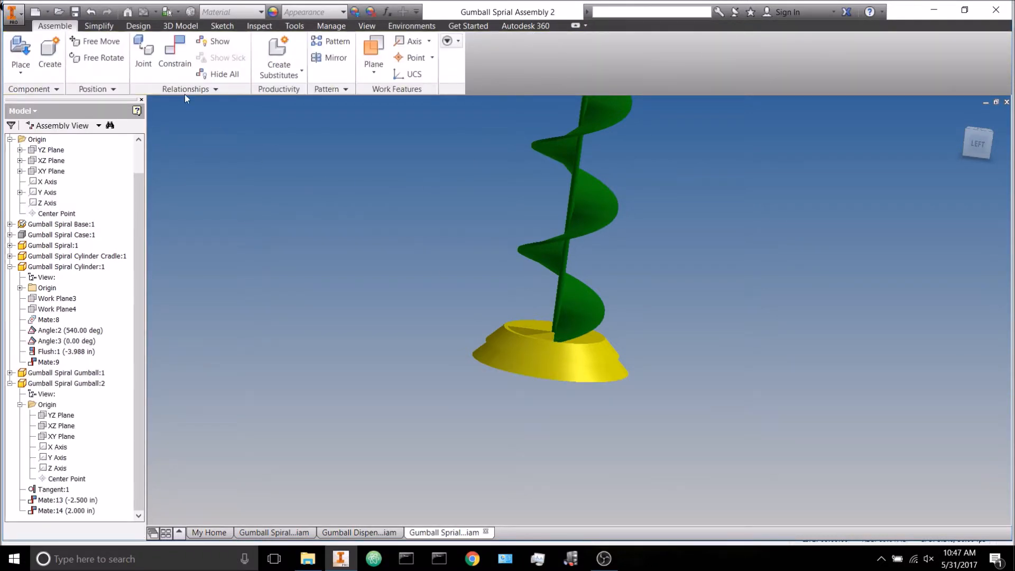
scroll(438, 366, up, 2)
click(75, 12)
scroll(504, 340, down, 5)
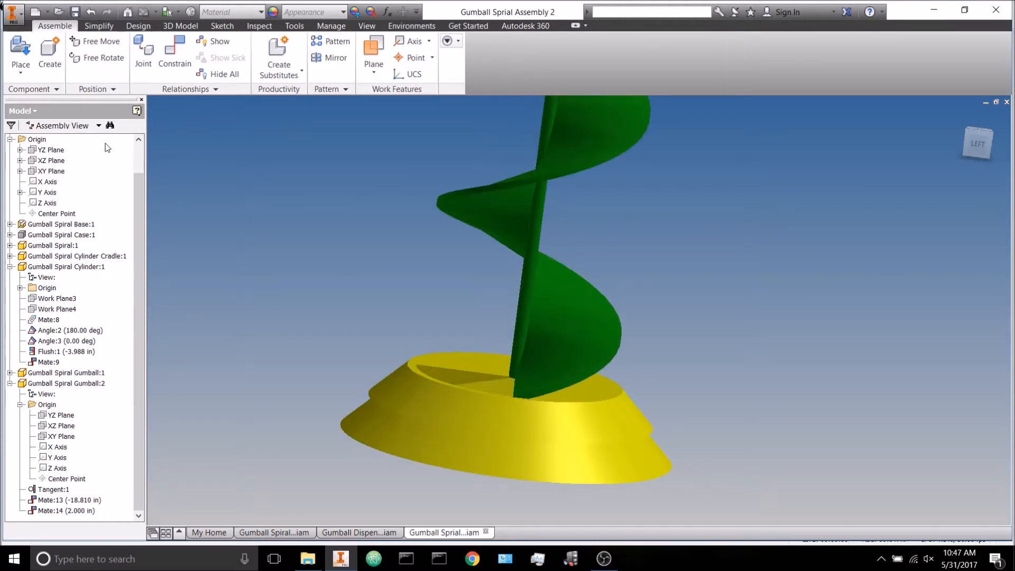
Step: Place one more Gumball Spiral Gumball component in the assembly, beside the lower part of the spiral
click(20, 51)
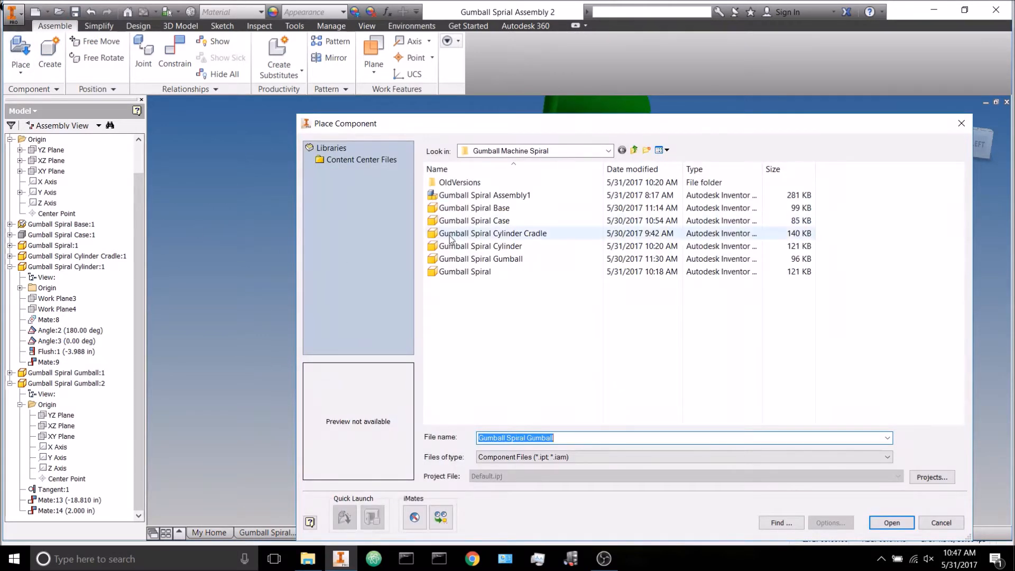
click(888, 523)
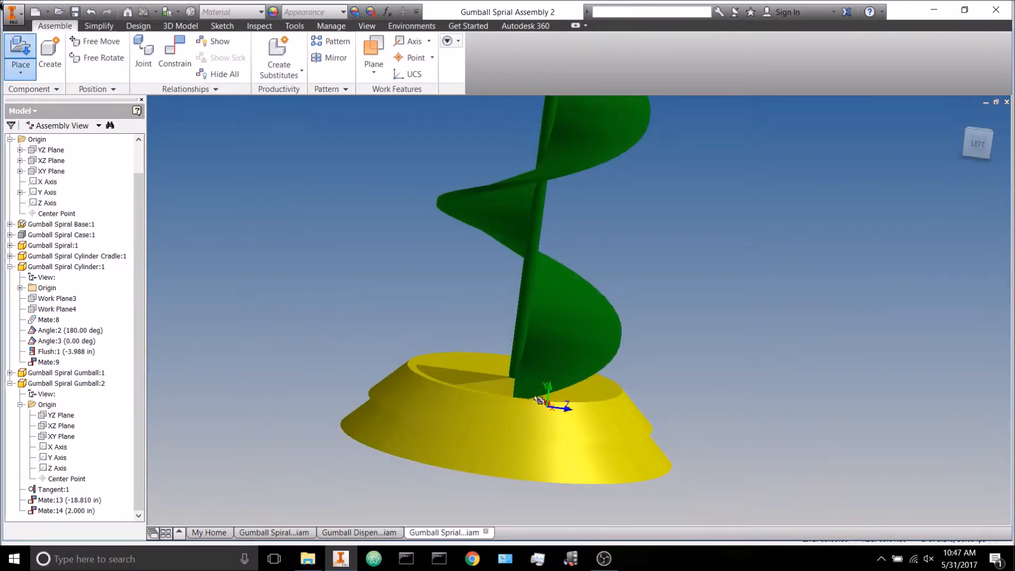
right_click(371, 285)
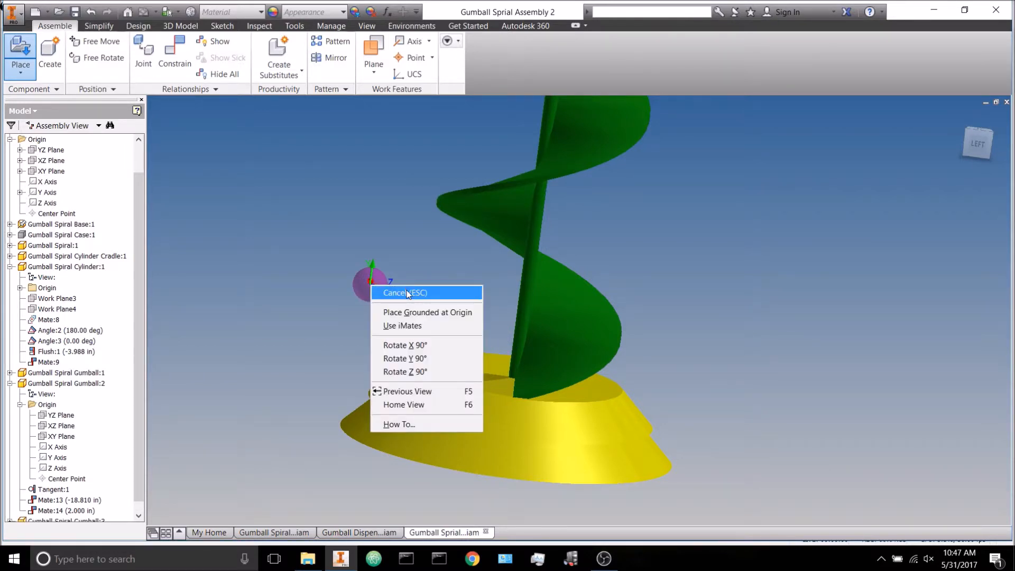
click(408, 293)
Step: Constrain the new gumball tangent to the floor face inside the base's opening, using a 0.000 in offset
click(164, 57)
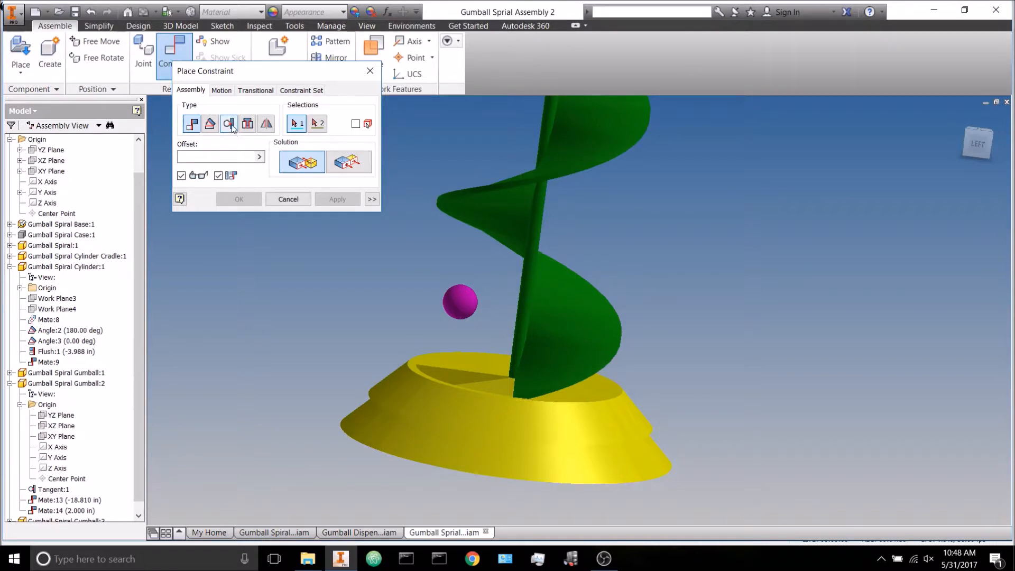
click(229, 123)
click(452, 308)
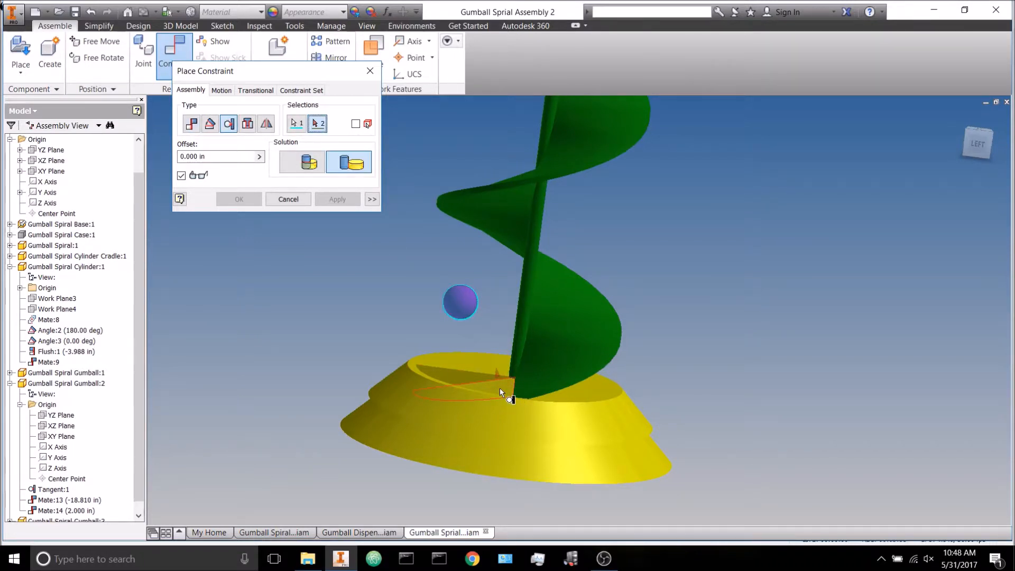
click(499, 388)
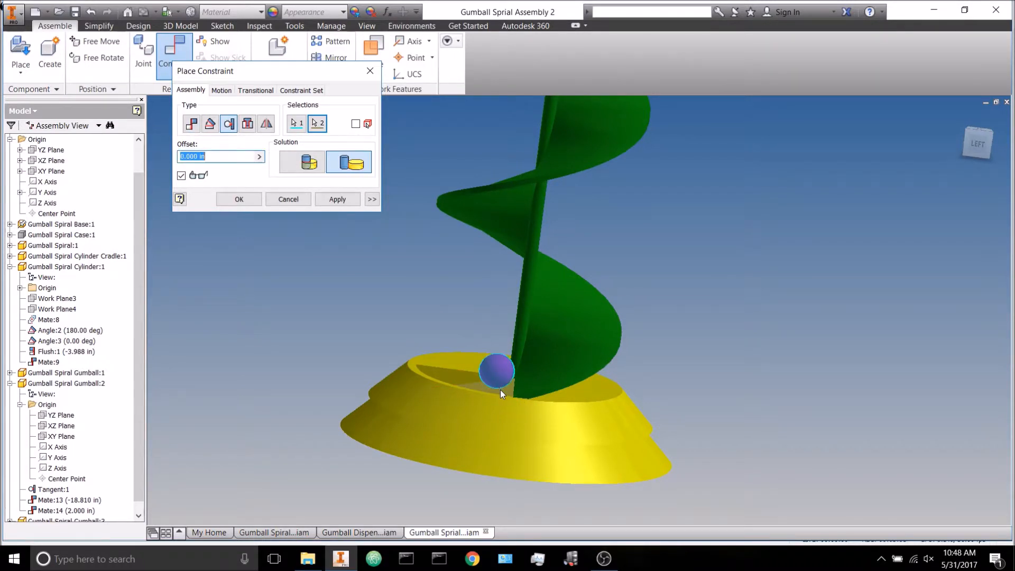
click(261, 201)
Step: Mate Gumball:3's origin center point to the floor face inside the base's opening with a 0.500 in offset
scroll(52, 429, down, 1)
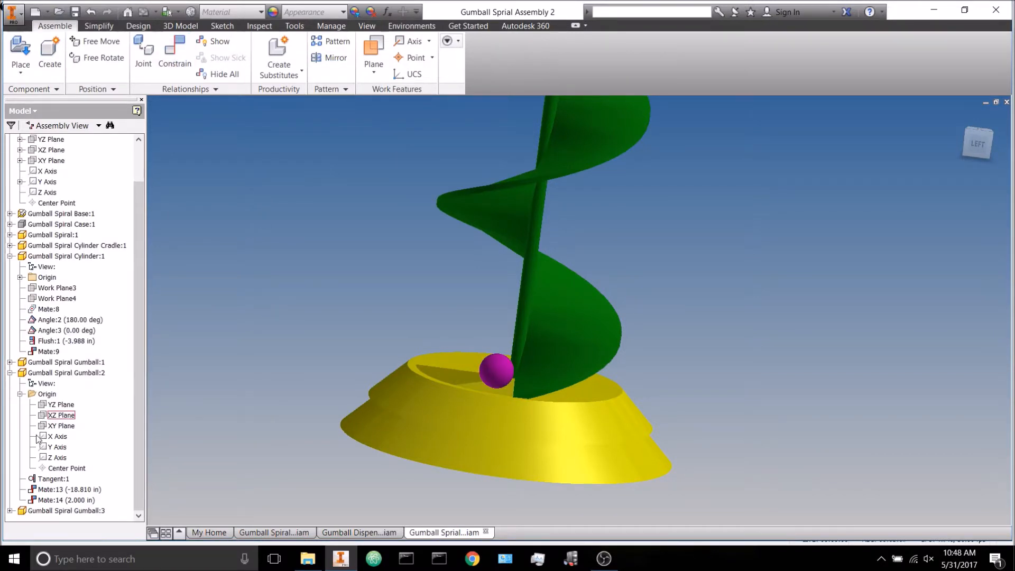
click(10, 373)
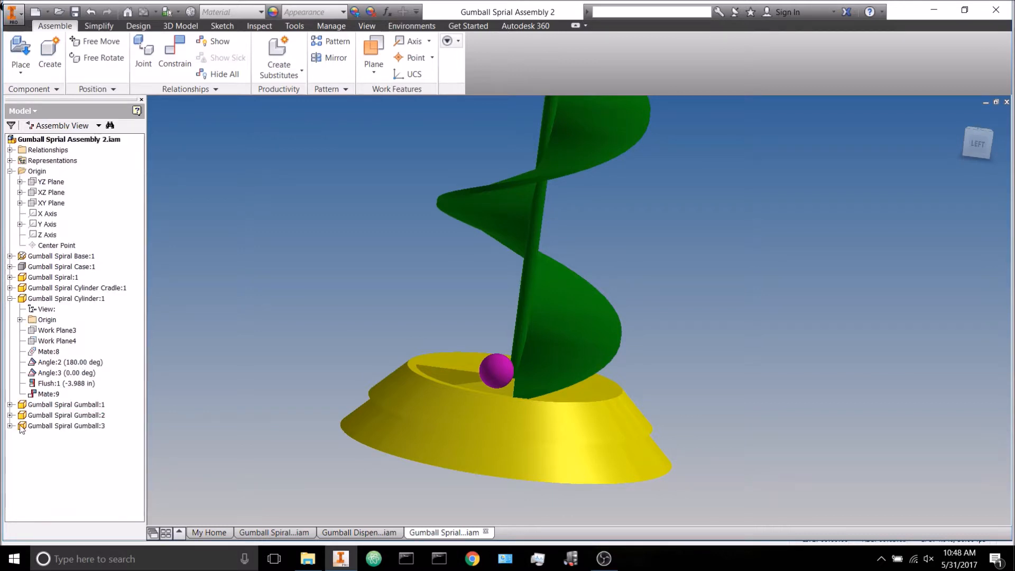
click(10, 427)
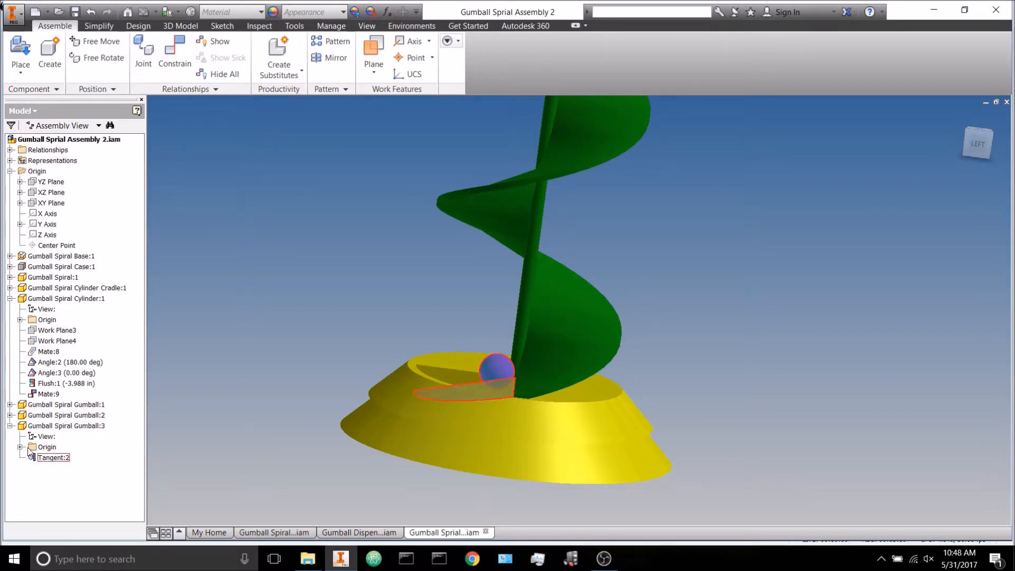
click(21, 448)
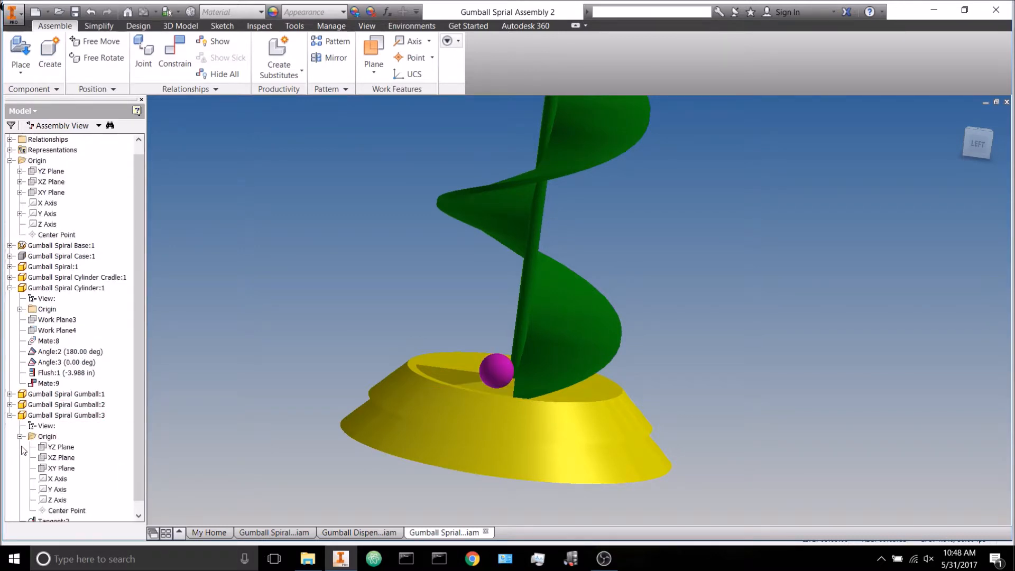
click(74, 511)
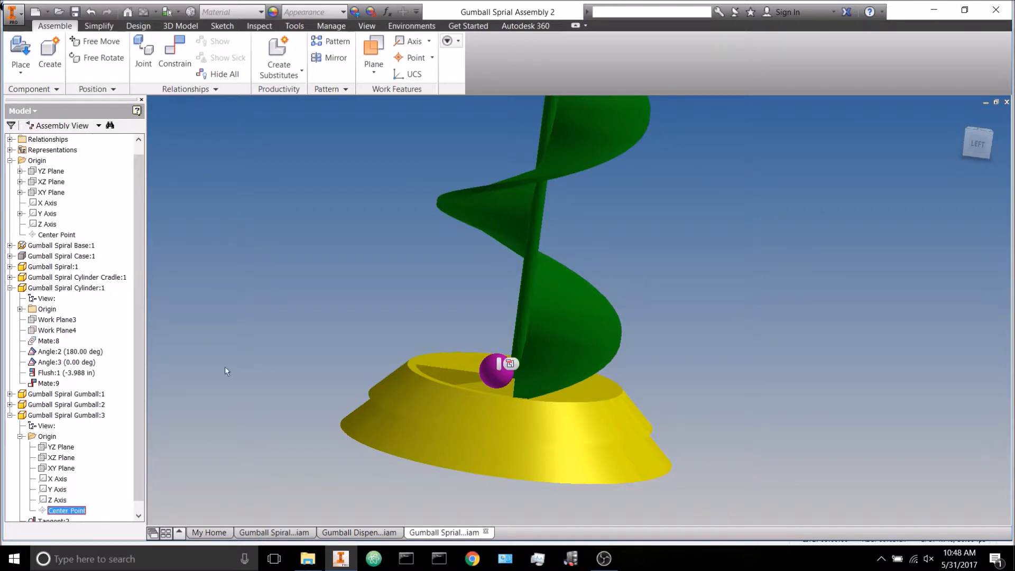
click(174, 68)
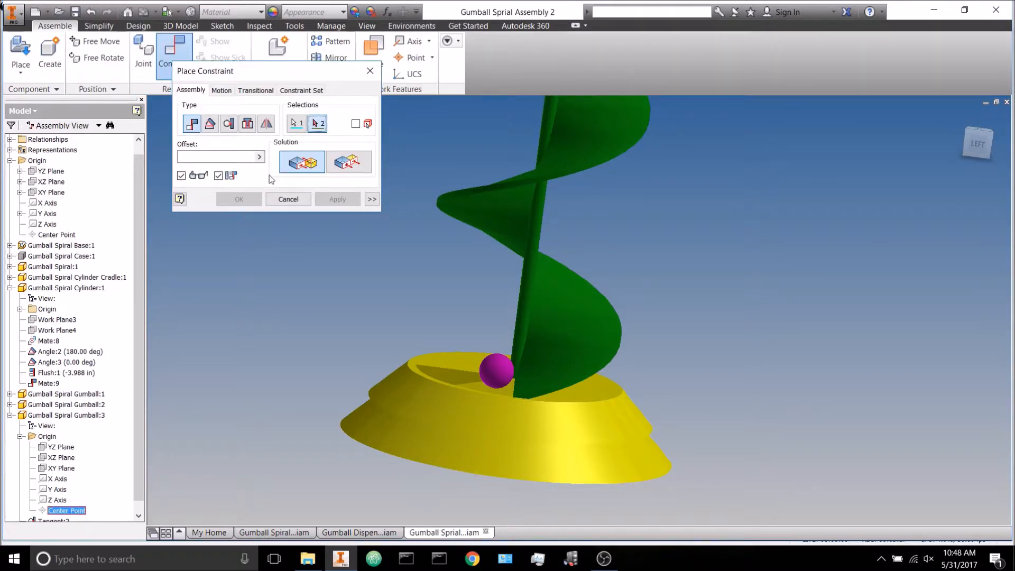
click(493, 387)
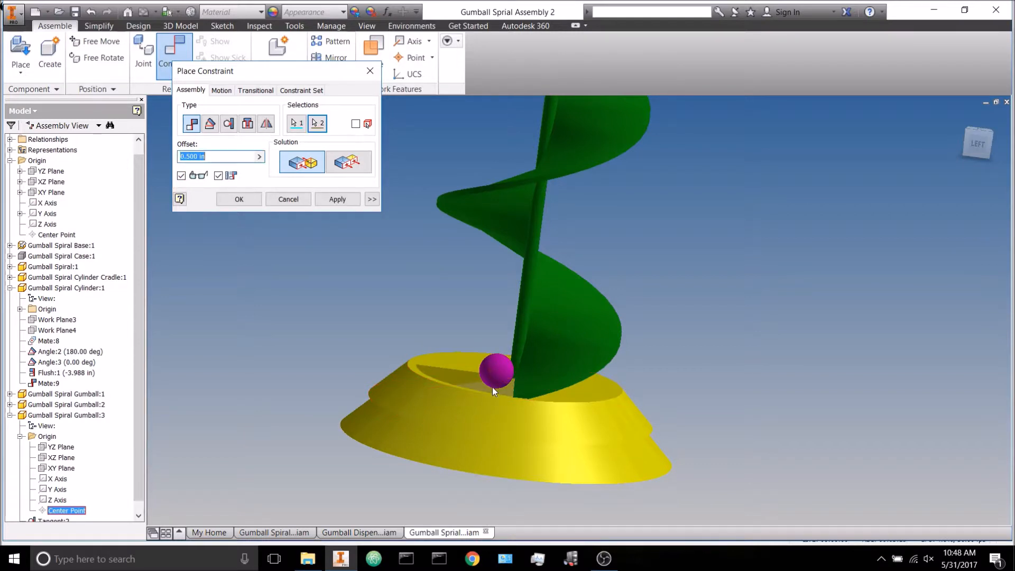
click(239, 200)
scroll(57, 508, down, 1)
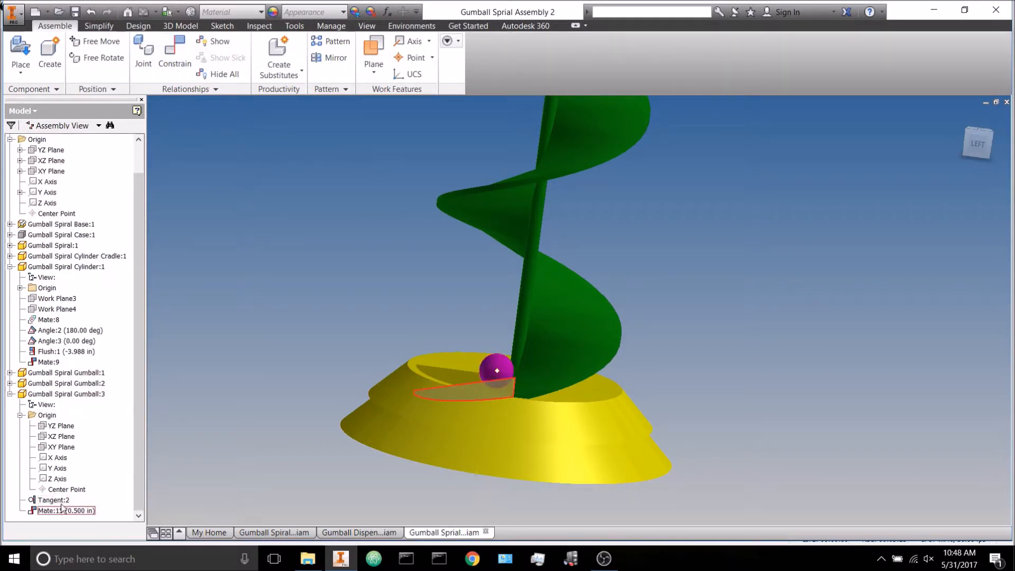
Step: Delete Gumball:3's tangent constraint and move the gumball within the base's opening, beside the spiral's lower end
click(53, 500)
right_click(62, 499)
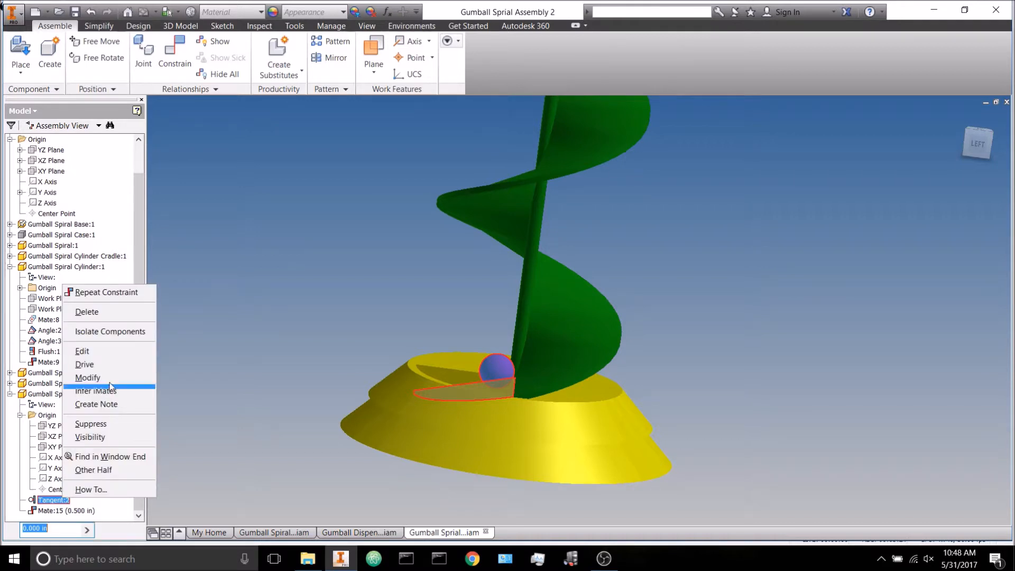
click(108, 319)
shift+middle_drag(313, 227, 296, 246)
drag(500, 374, 517, 386)
click(351, 213)
Step: Mate Gumball:3's origin center point to the assembly's Y axis with a 2 in offset
click(177, 74)
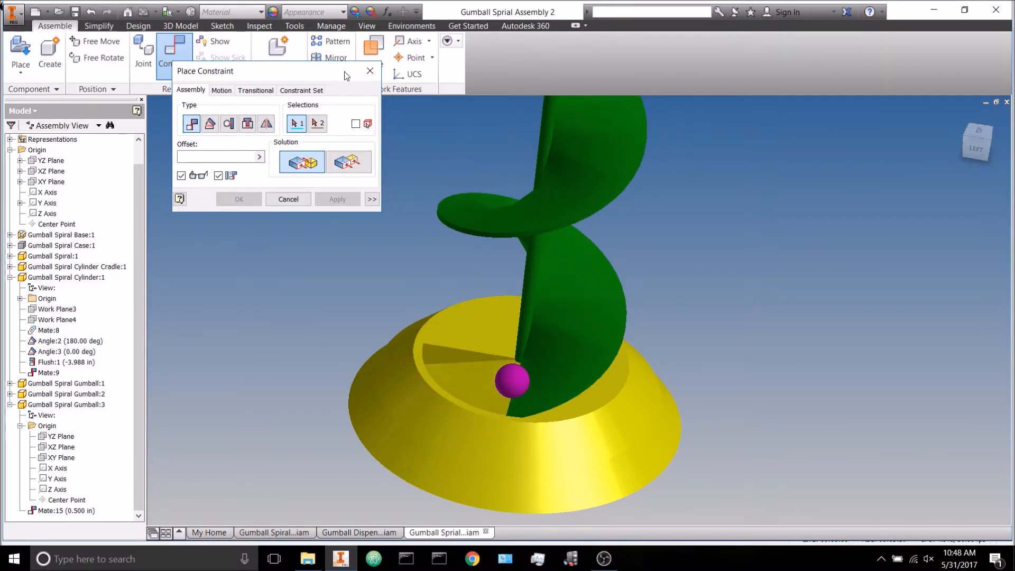
click(370, 71)
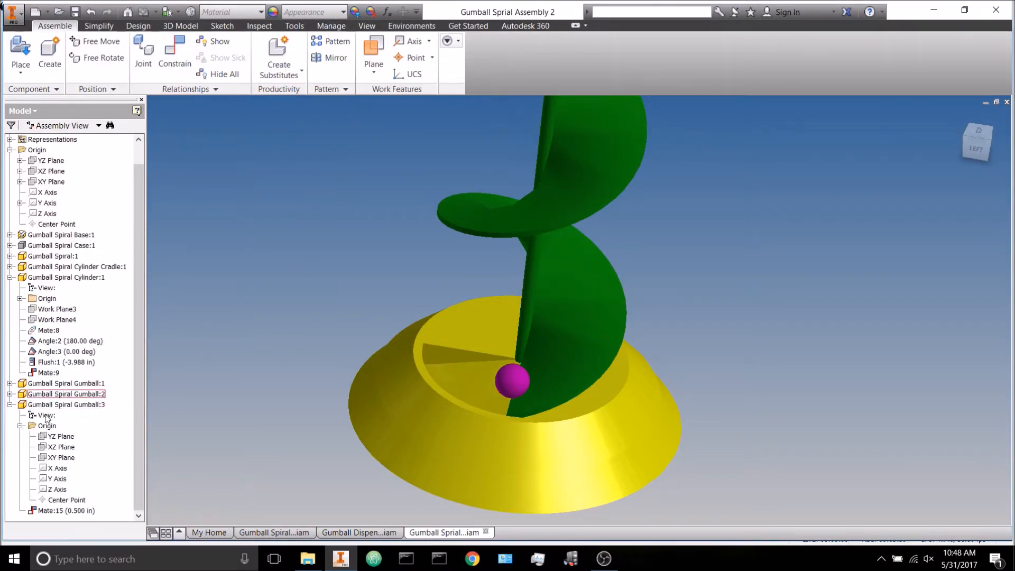
click(10, 394)
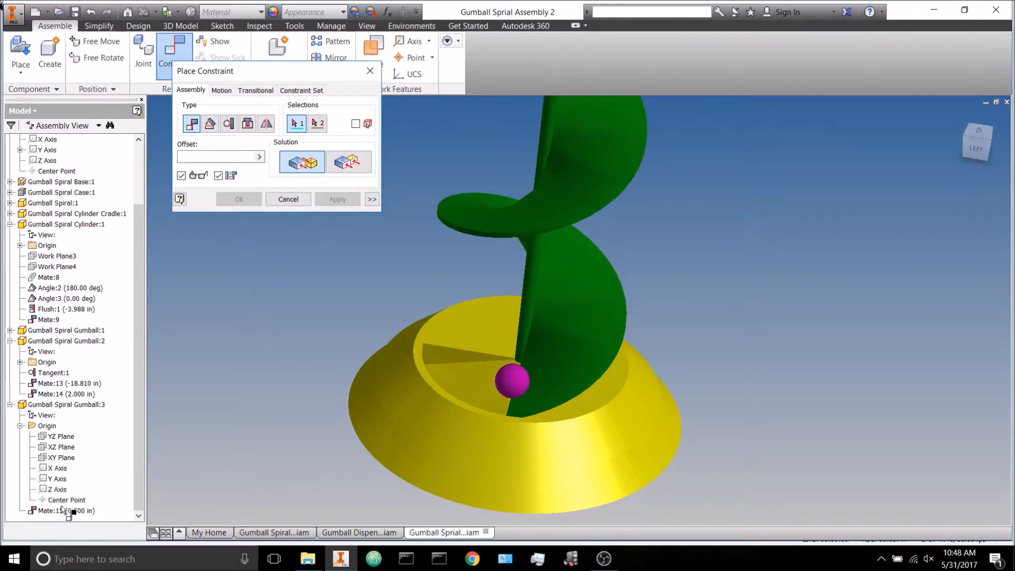
click(66, 504)
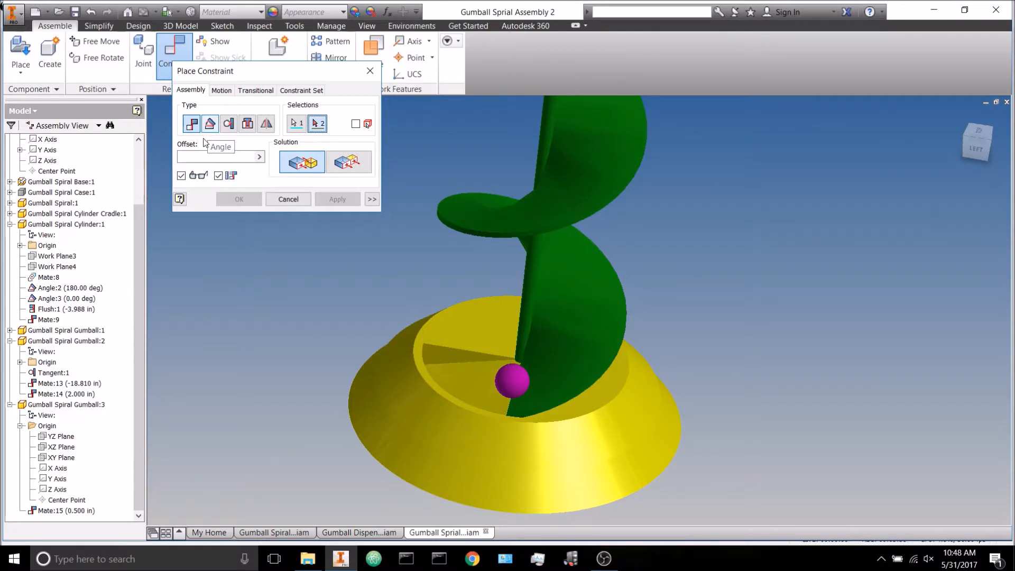
scroll(90, 307, up, 3)
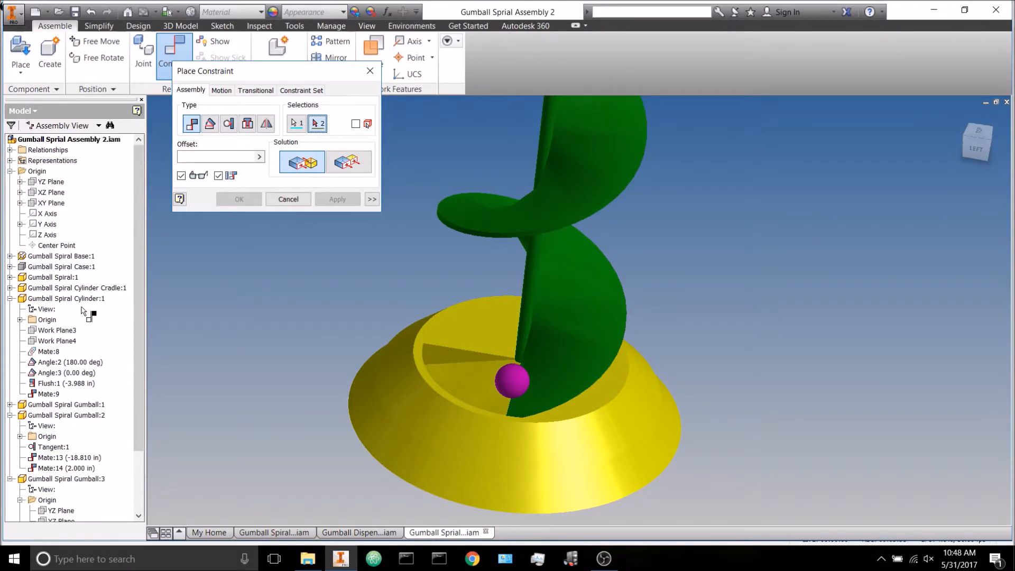
click(50, 225)
text(2)
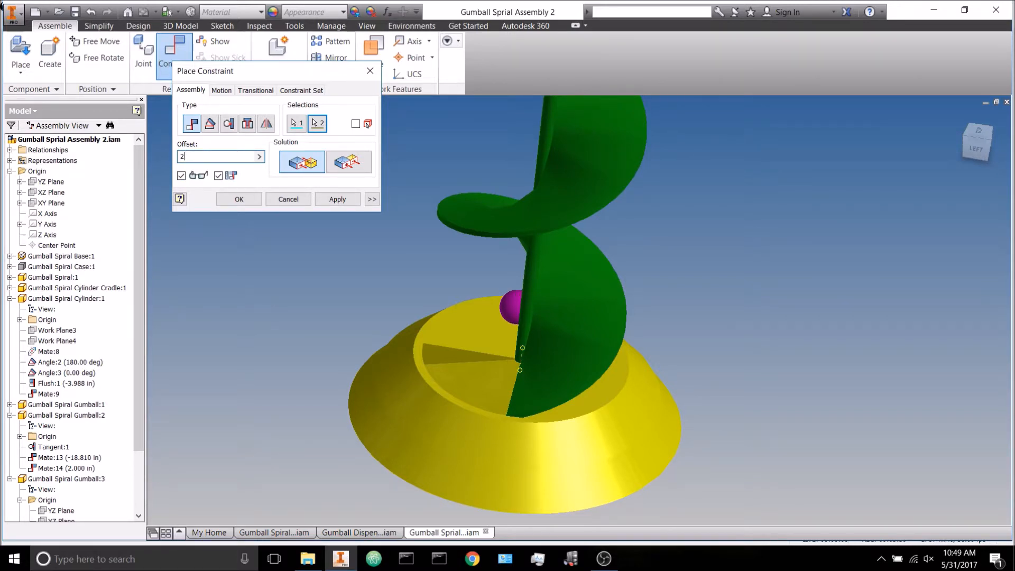
key(Return)
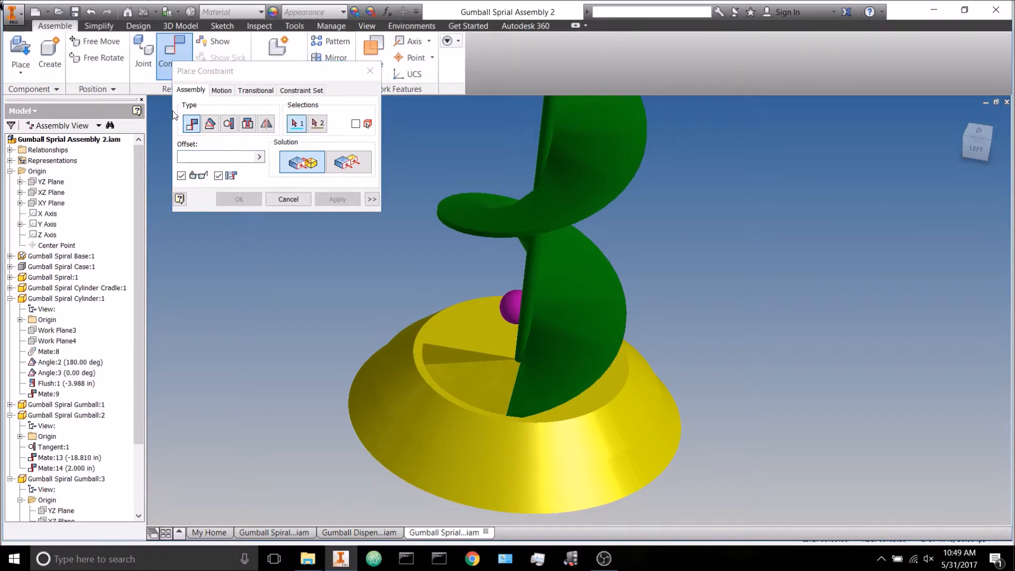
click(370, 71)
Step: Swing Gumball:3 around the Y axis to the front of the base's opening, beside the spiral's lower end
drag(516, 312, 502, 402)
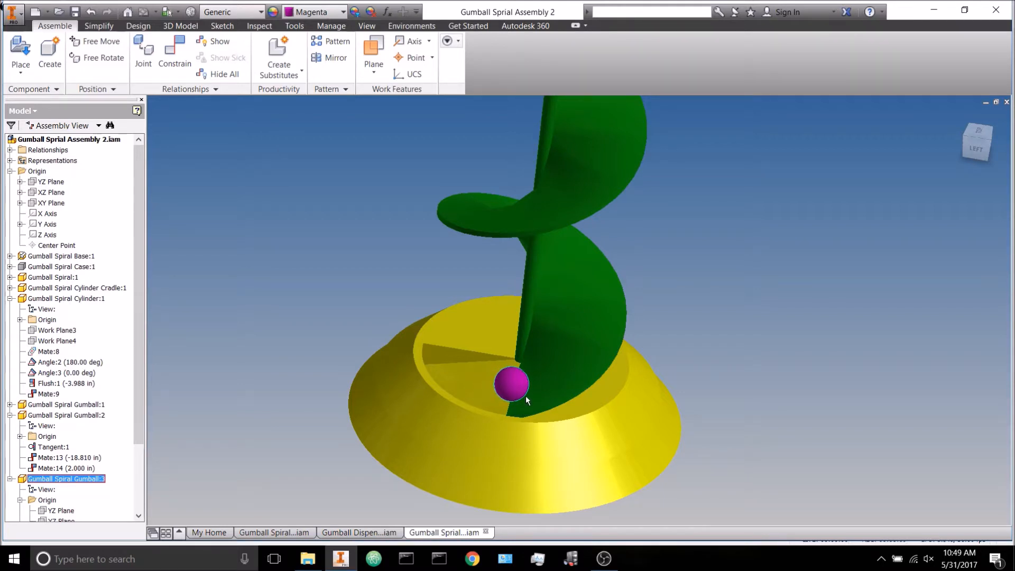
mouse_move(513, 404)
mouse_down()
mouse_move(520, 382)
mouse_move(500, 395)
mouse_up()
click(343, 230)
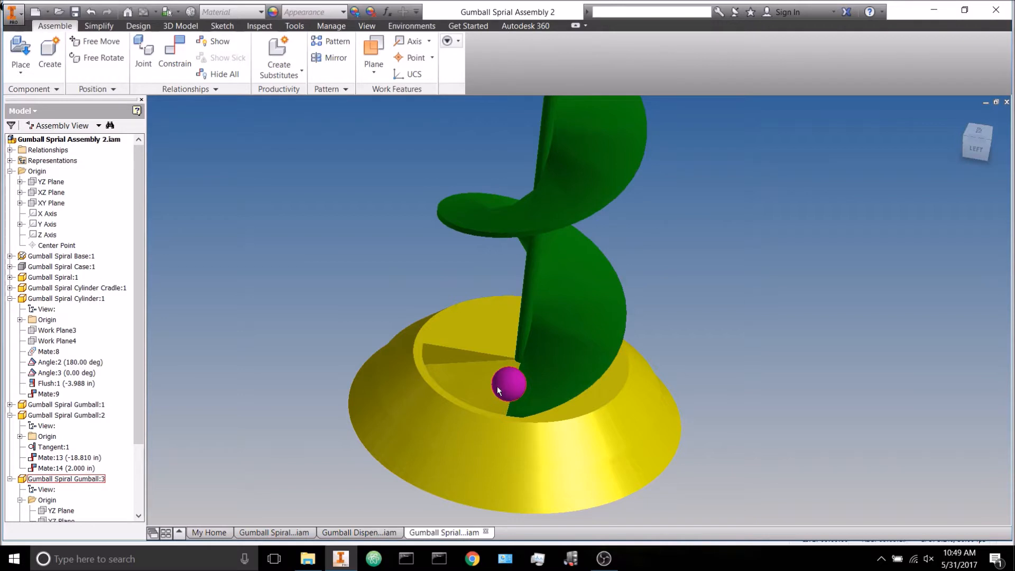
Step: Play the Inventor Studio animation in Gumball Spiral Assembly1 to examine the gumball's exit position, finish Studio and return to Gumball Sprial Assembly 2
click(292, 534)
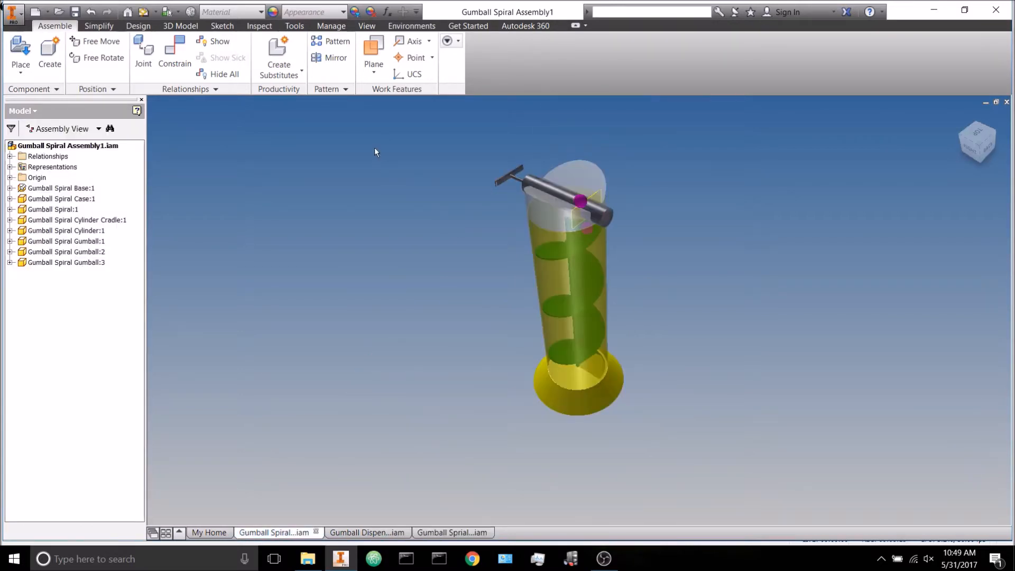
click(412, 26)
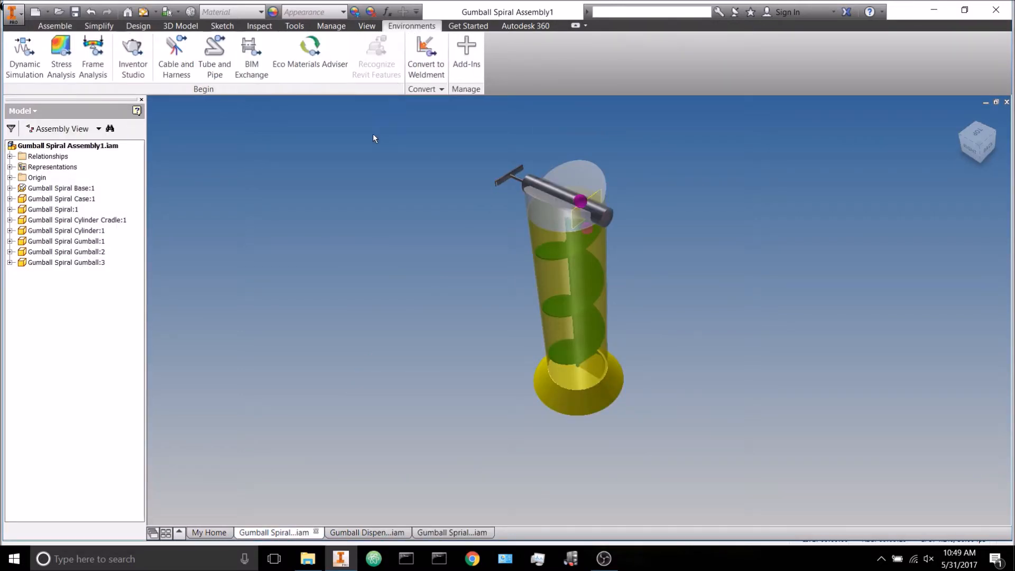
click(133, 56)
click(270, 62)
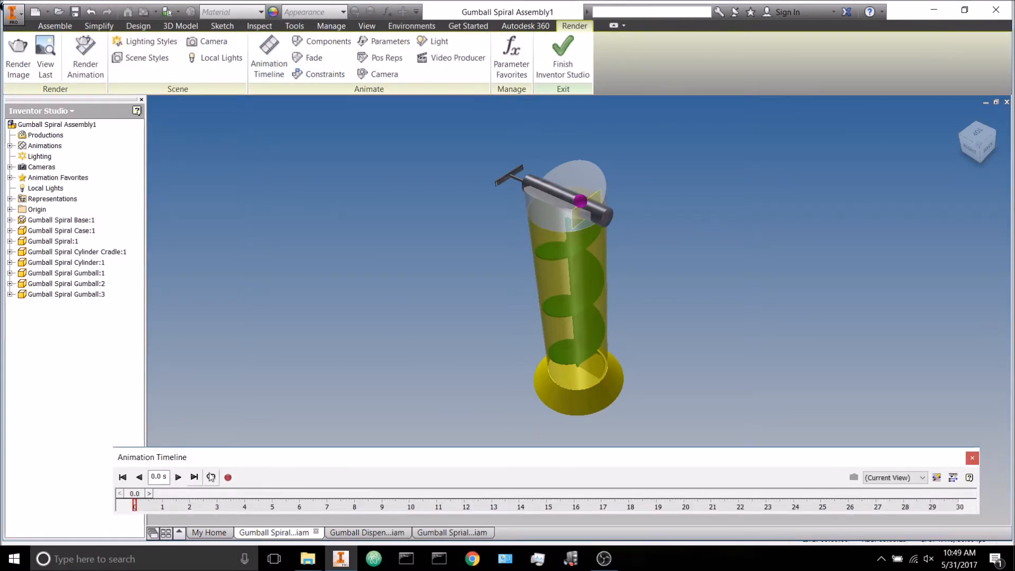
scroll(621, 396, down, 5)
click(180, 478)
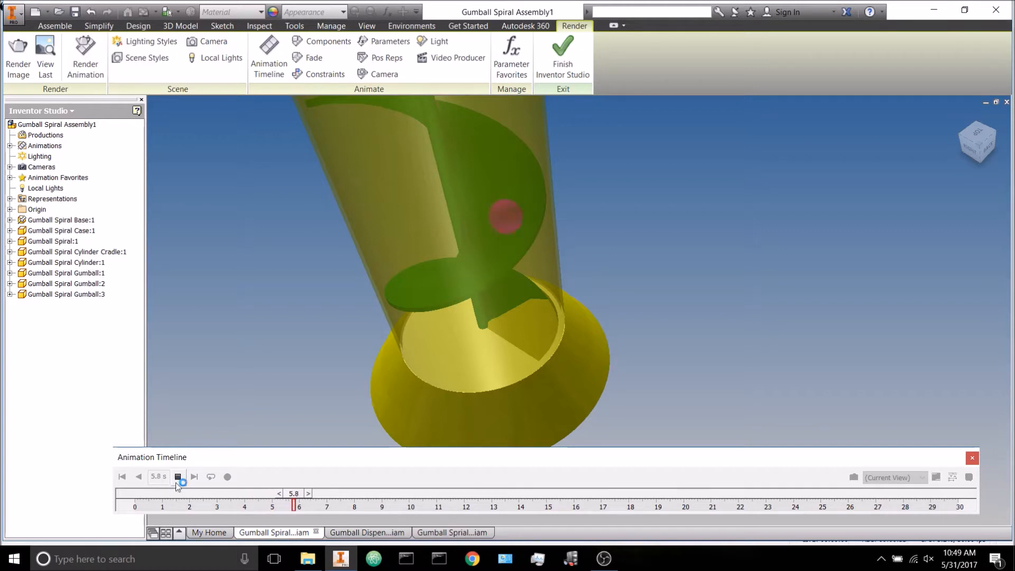
click(177, 477)
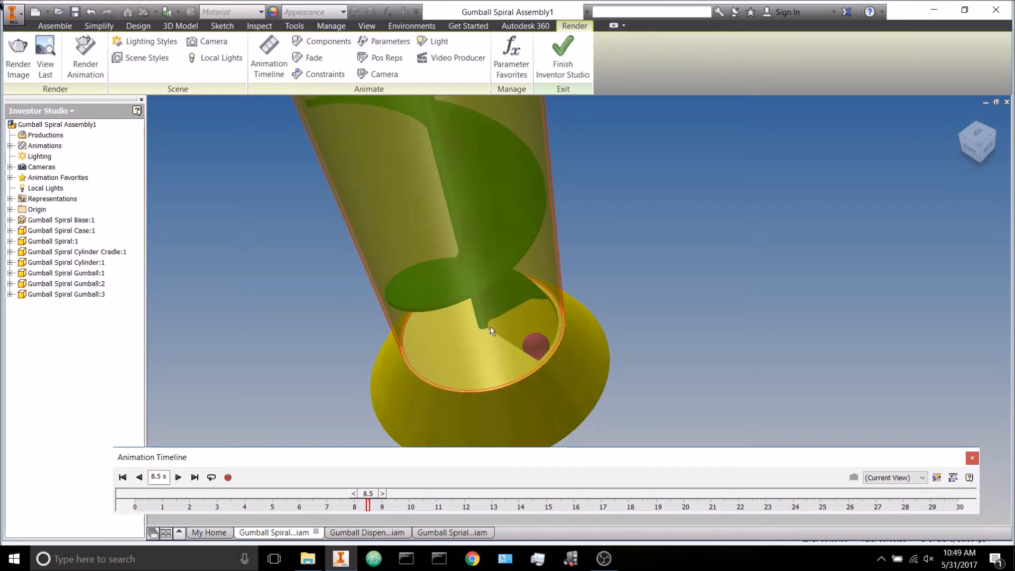
click(563, 61)
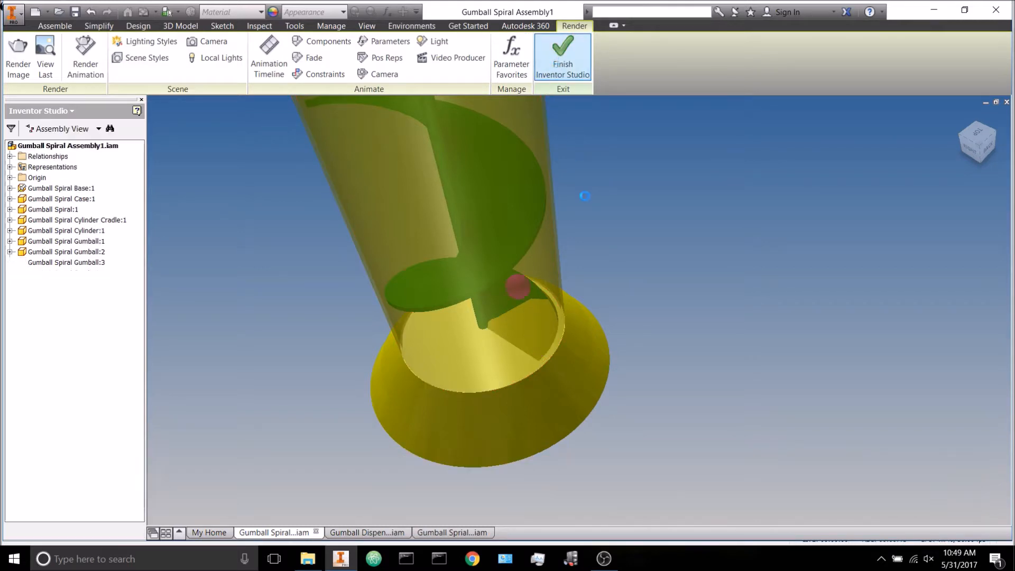
click(985, 103)
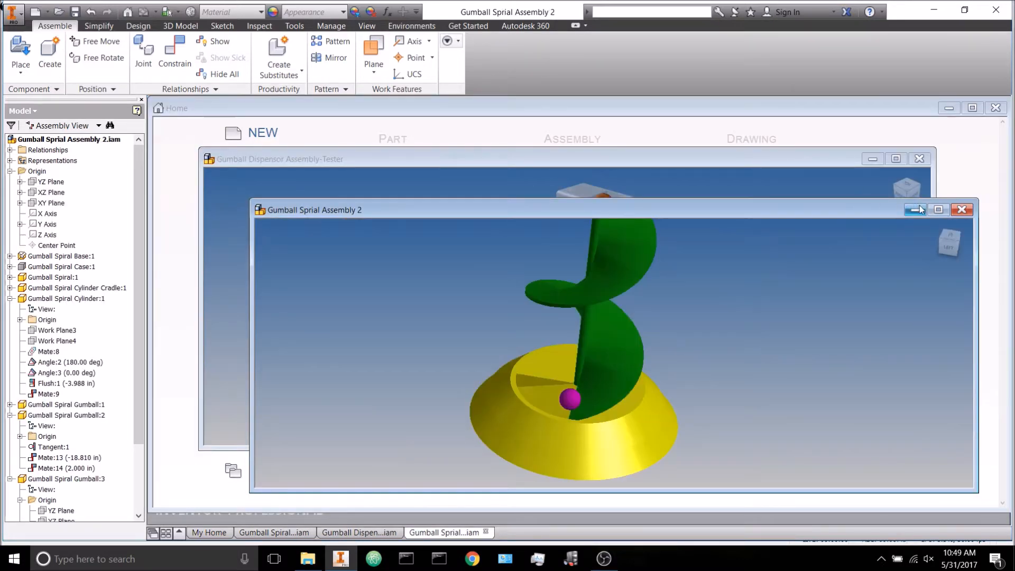
click(939, 210)
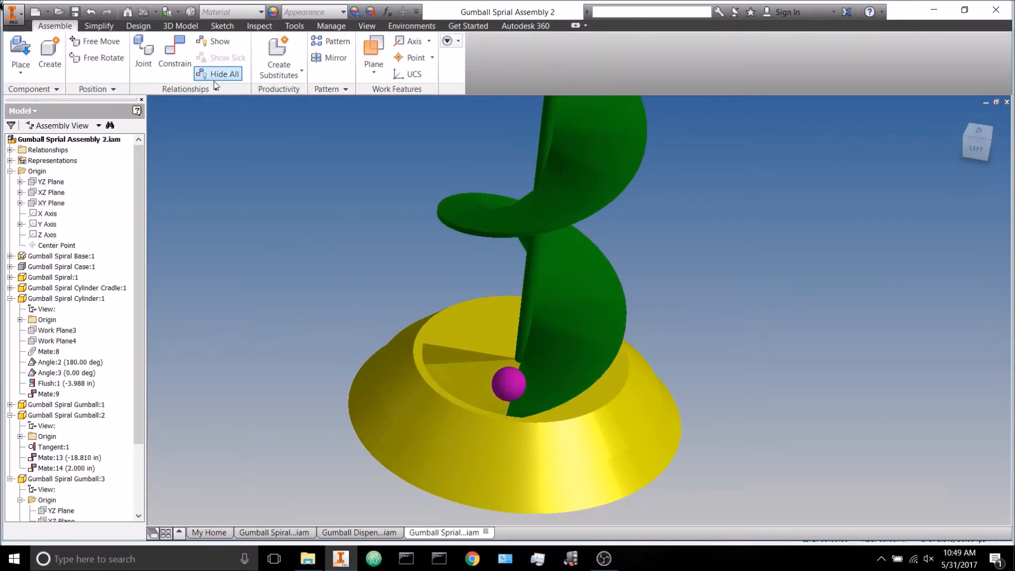
Step: Mate Gumball:3's origin center point to the assembly's YZ plane, keeping the -1.998 in offset
click(174, 53)
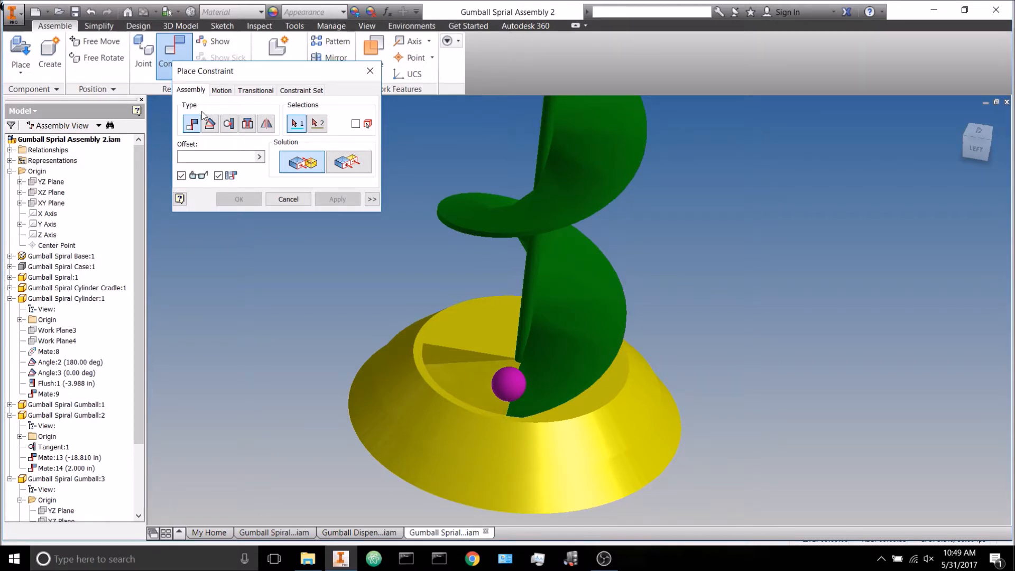
scroll(71, 338, down, 3)
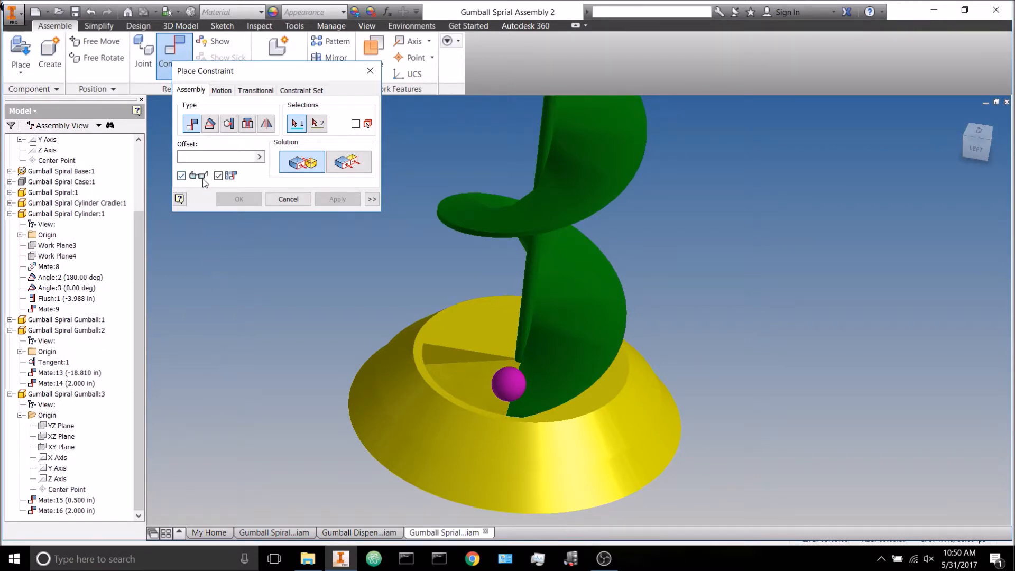
click(61, 490)
scroll(37, 324, up, 3)
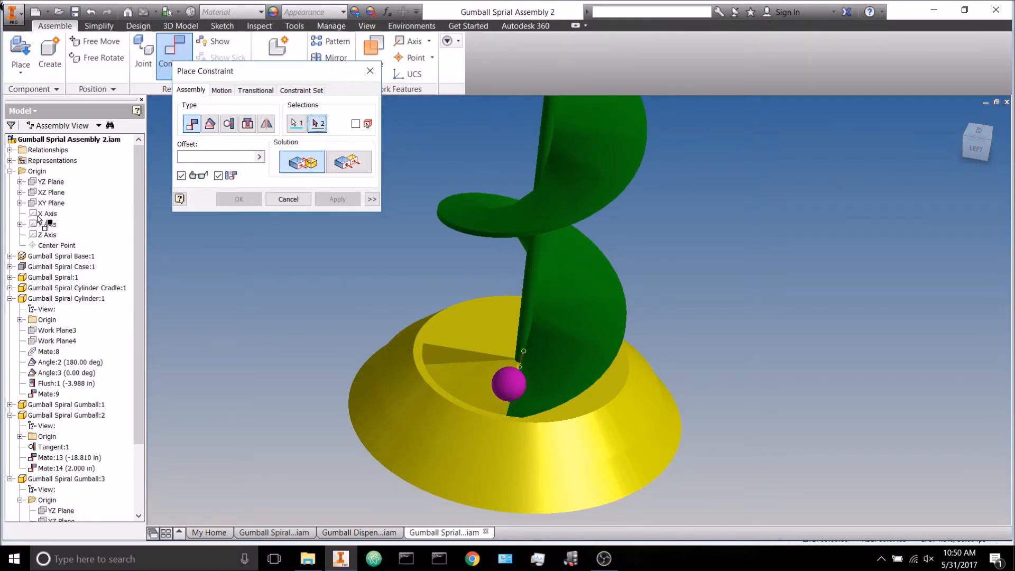
click(54, 183)
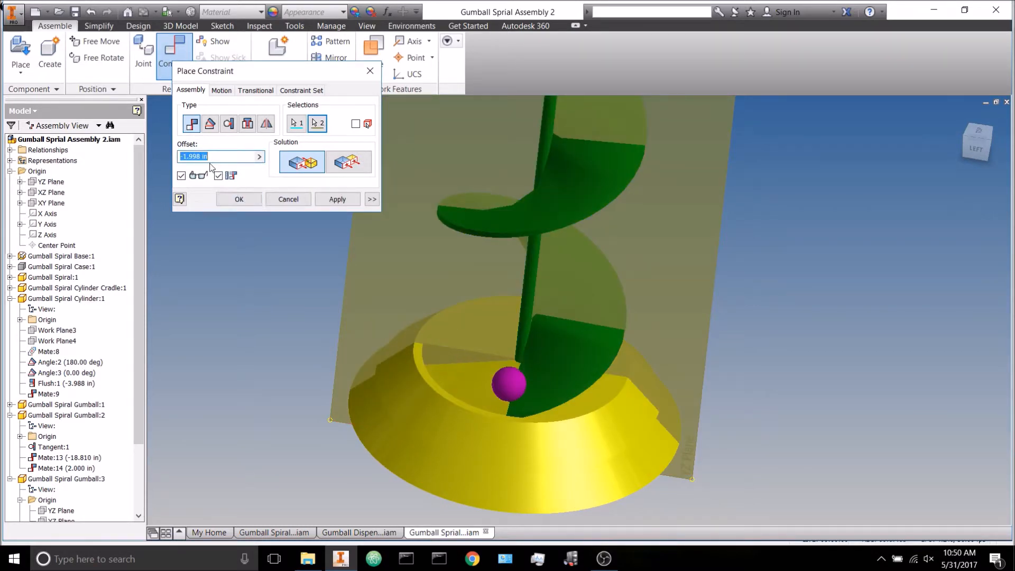
click(239, 199)
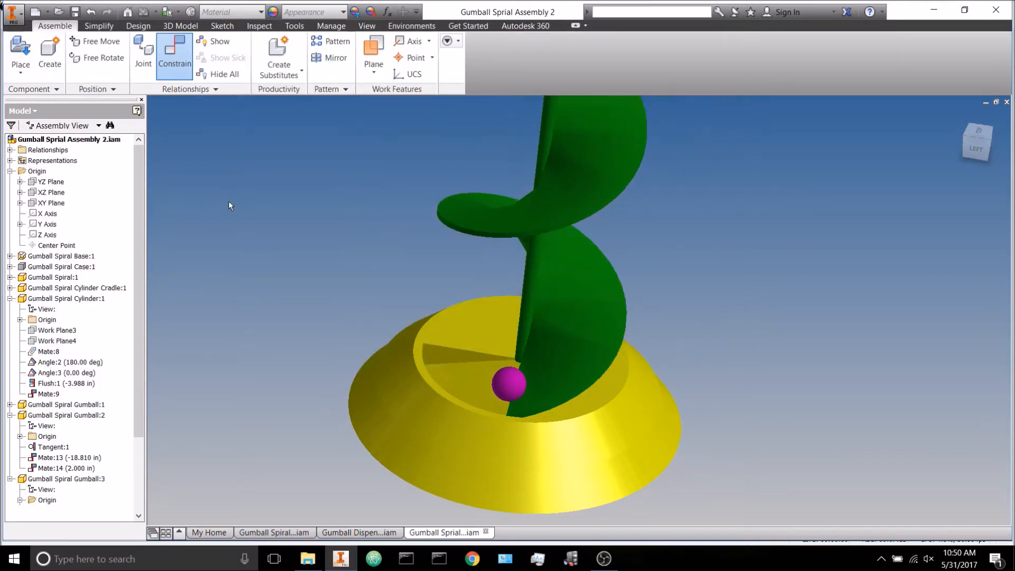
Step: Mate Gumball:3's origin center point to the assembly's XY plane with the -0.089 in offset, accepting the conflicting relationship
click(169, 50)
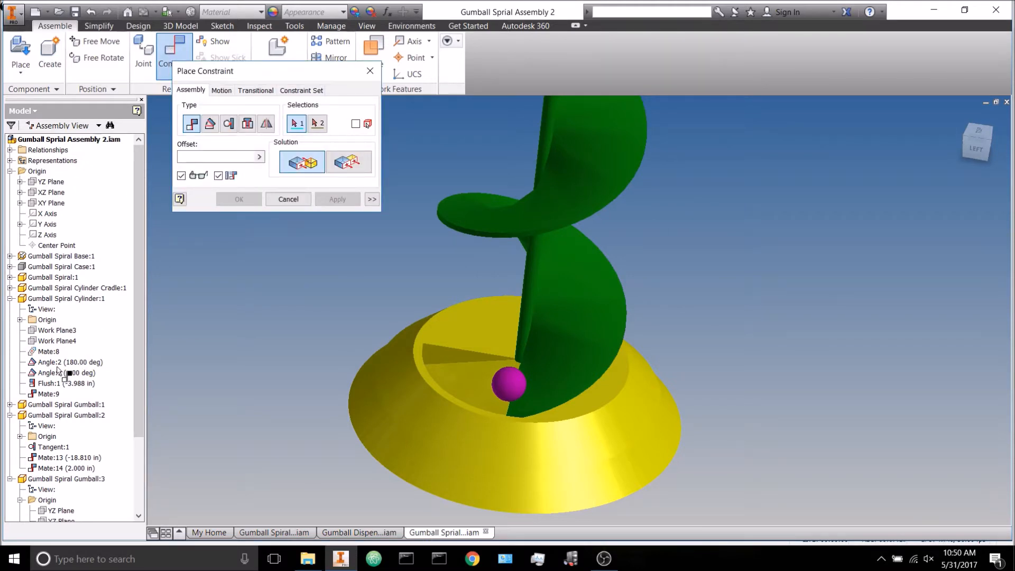
scroll(66, 389, down, 3)
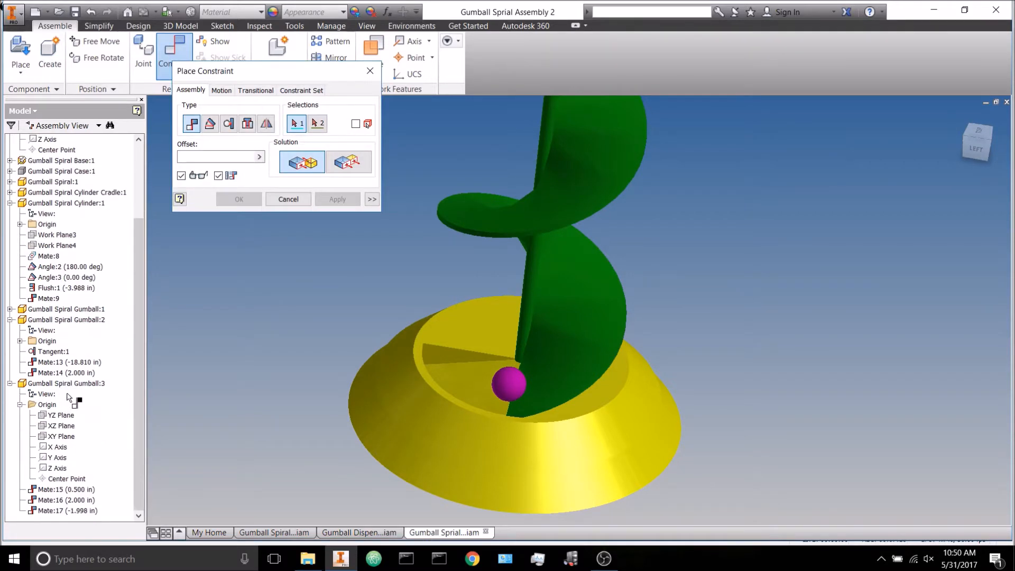
click(73, 480)
scroll(54, 344, up, 3)
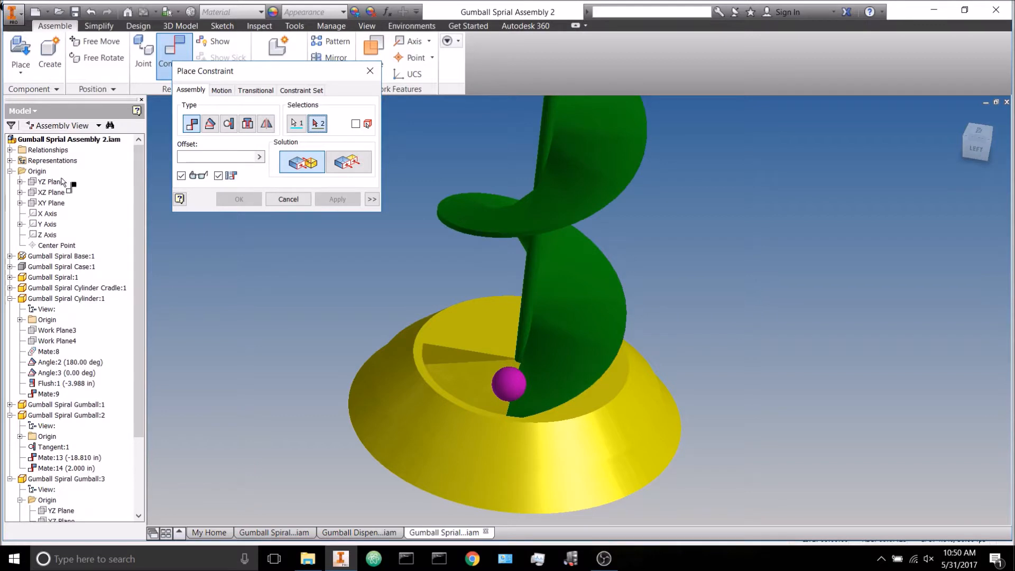
click(52, 204)
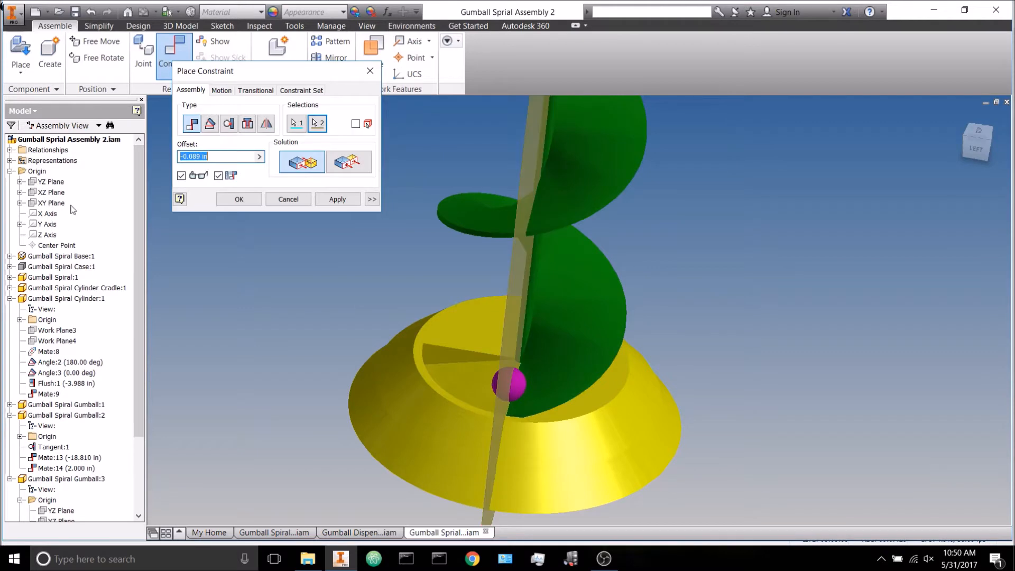
click(233, 199)
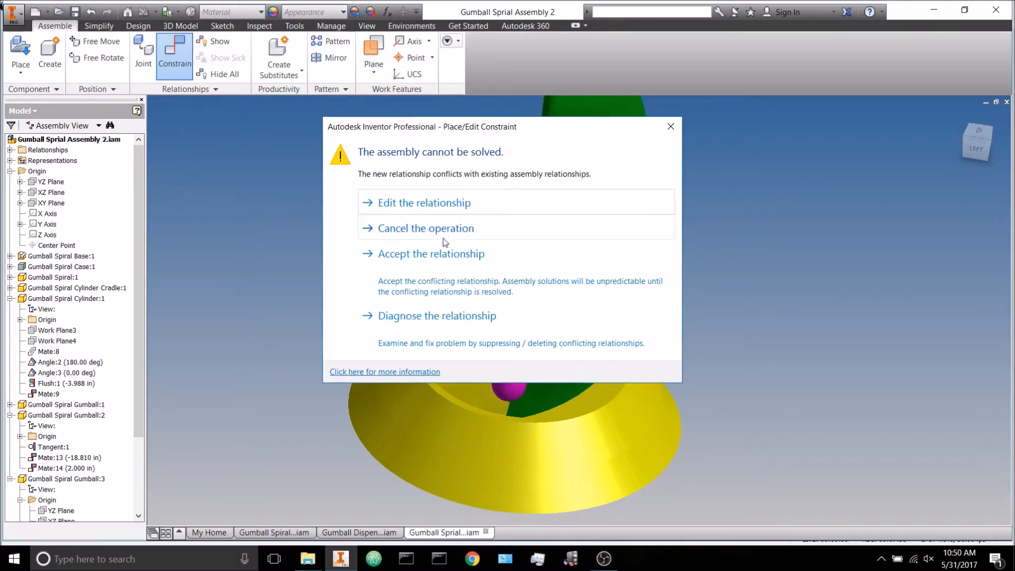
click(422, 254)
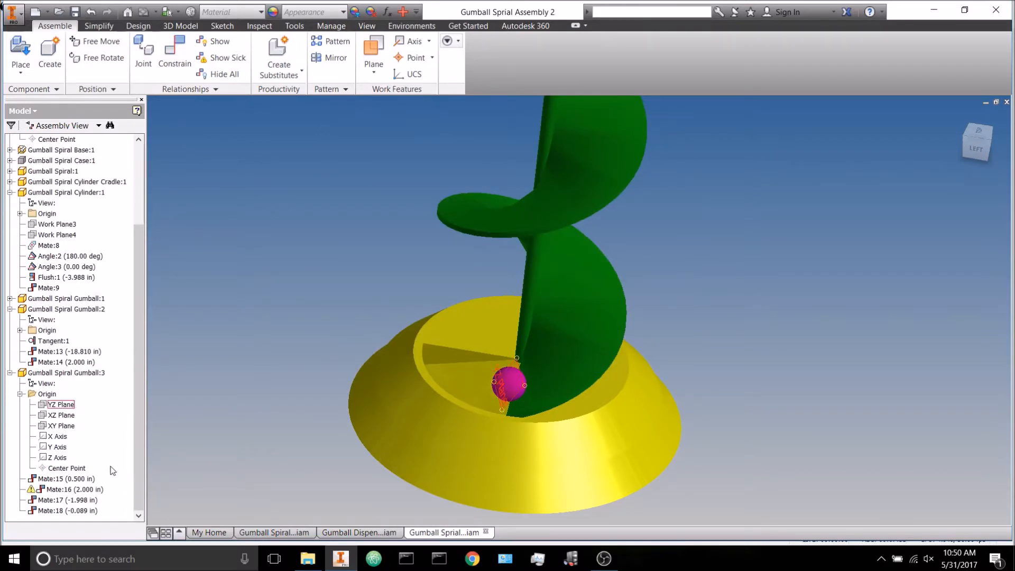
Step: Delete Gumball:3's conflicting 2.000 in mate to the Y axis and check its remaining mate to the YZ plane
click(94, 489)
right_click(93, 491)
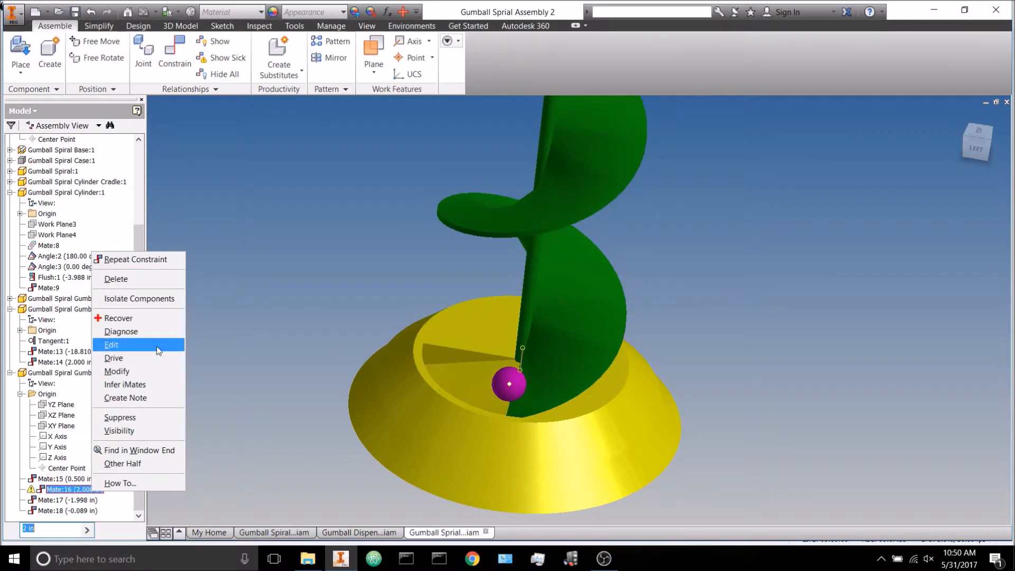
click(151, 280)
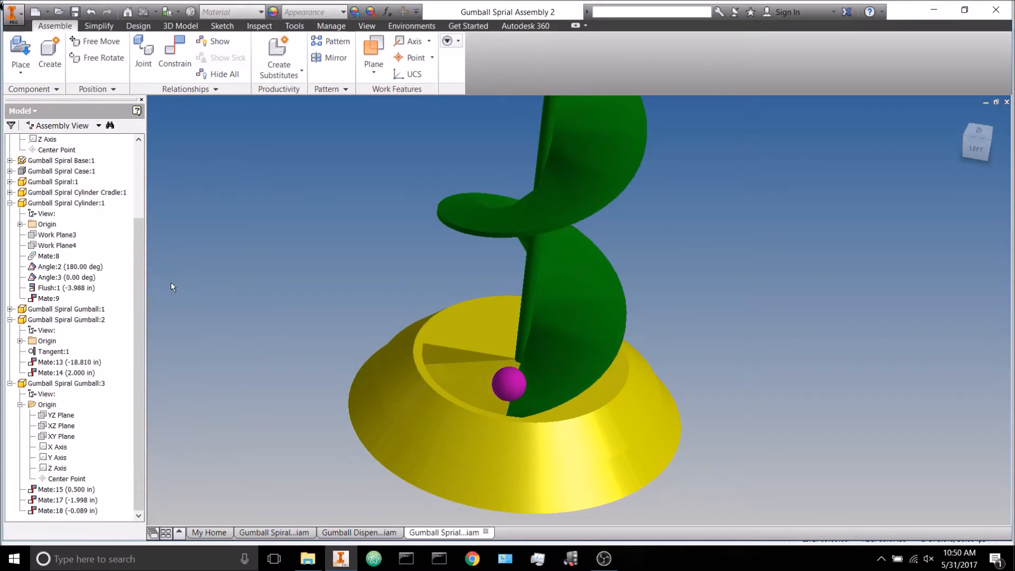
click(500, 386)
click(305, 214)
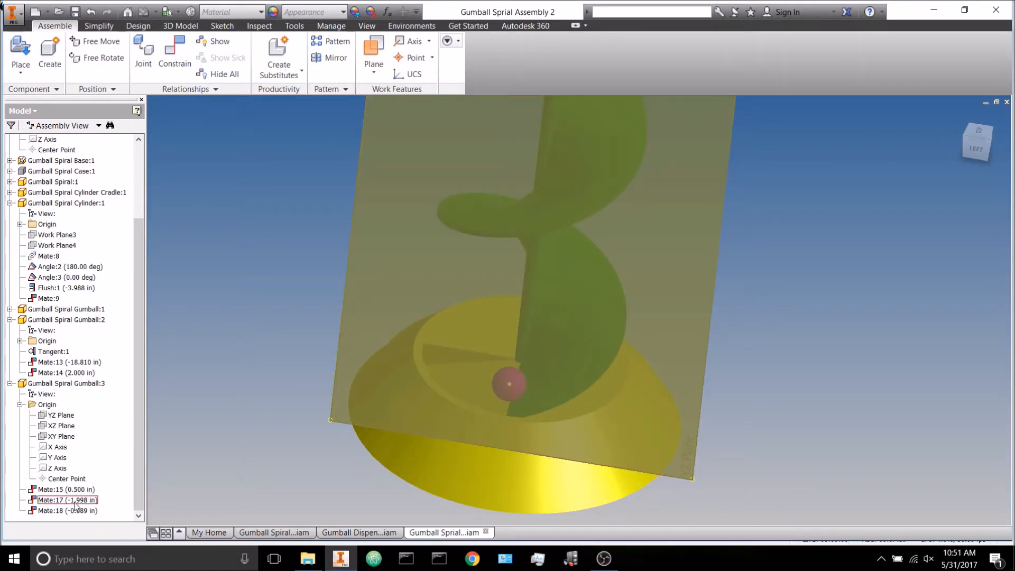
click(75, 500)
shift+middle_drag(218, 287, 121, 305)
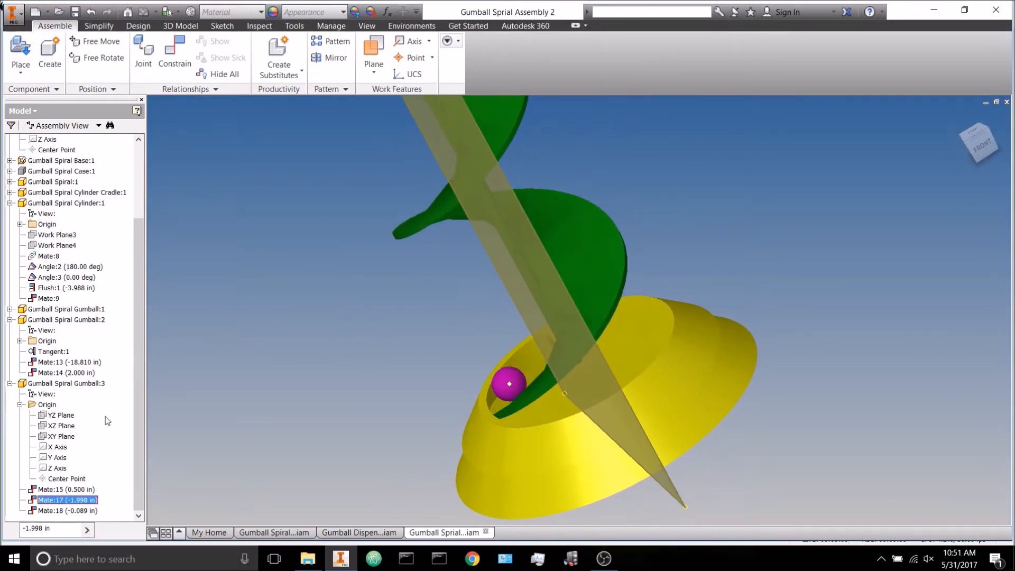
shift+middle_drag(276, 476, 326, 400)
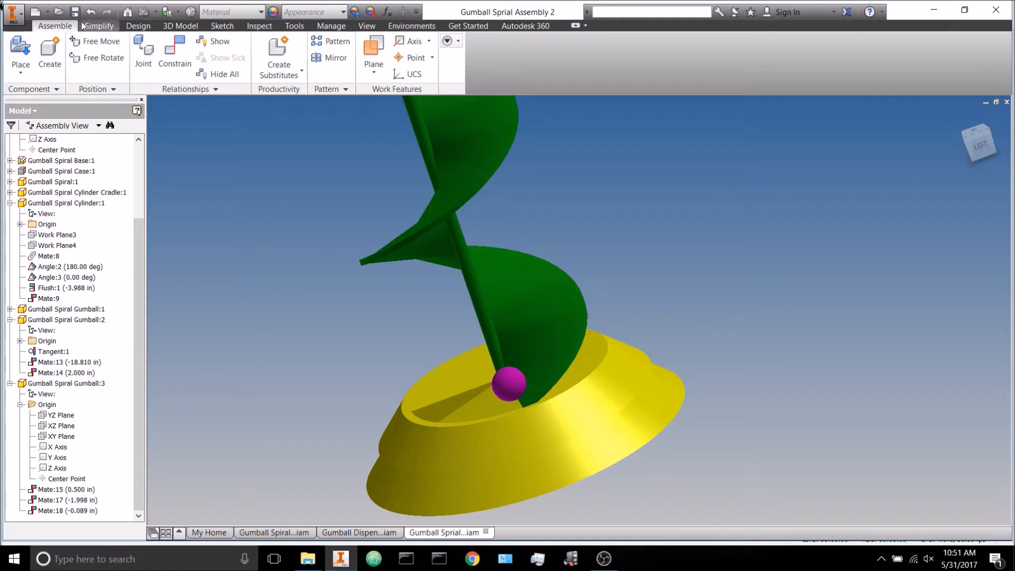
Step: Open Inventor Studio with its animation timeline and play the animation forward to 6.6 s
click(415, 27)
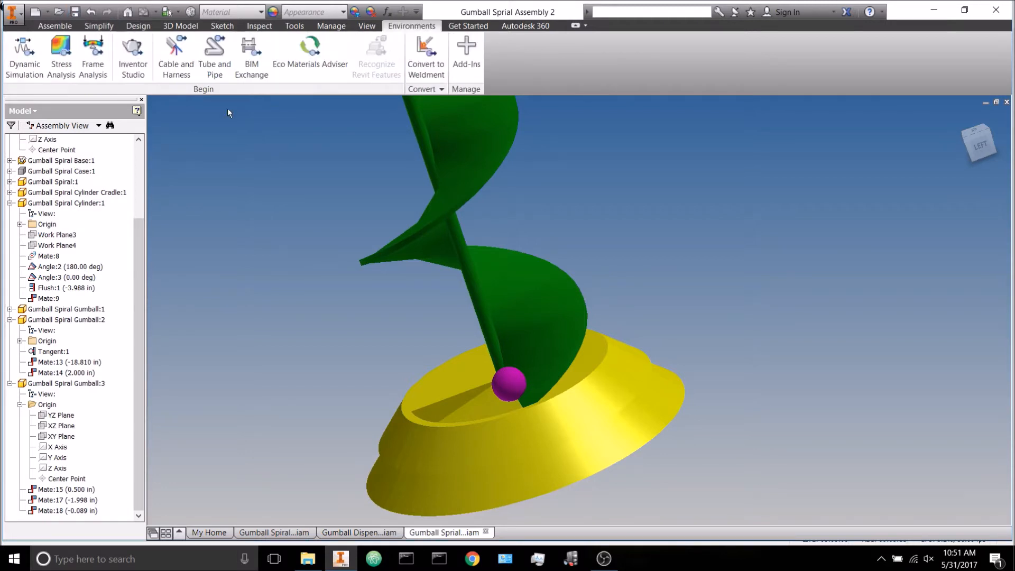
click(132, 51)
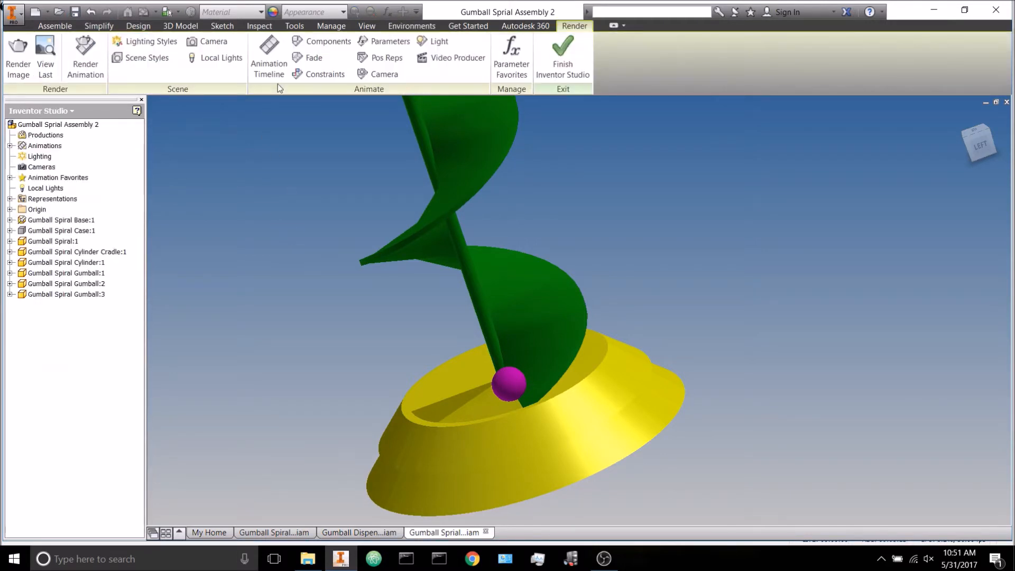
click(270, 64)
drag(437, 381, 427, 40)
click(204, 57)
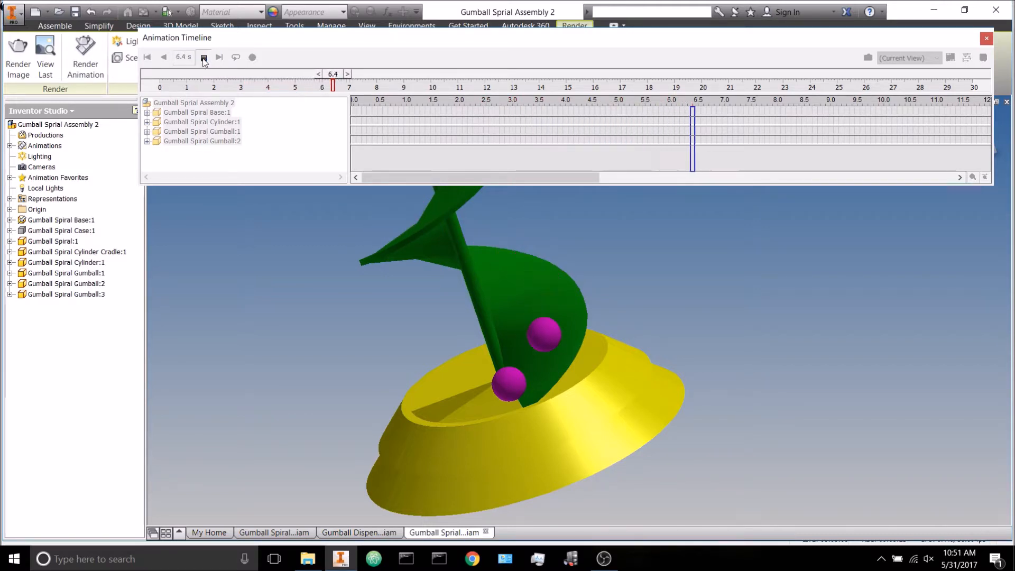
click(351, 74)
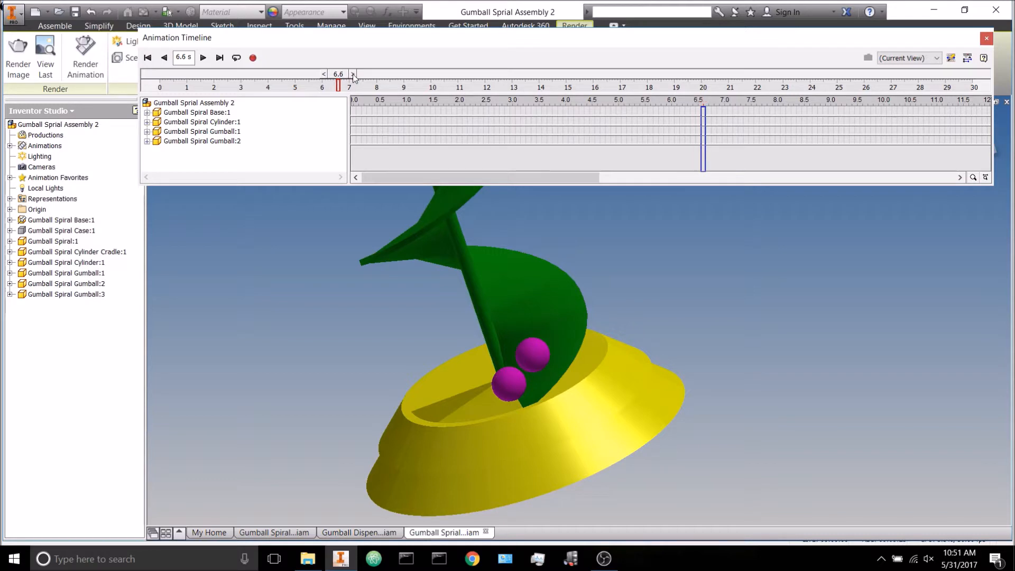
Step: Expand Gumball:2's timeline actions and step through the frames after 6.6 s and back to examine its final approach to Gumball:3
click(148, 142)
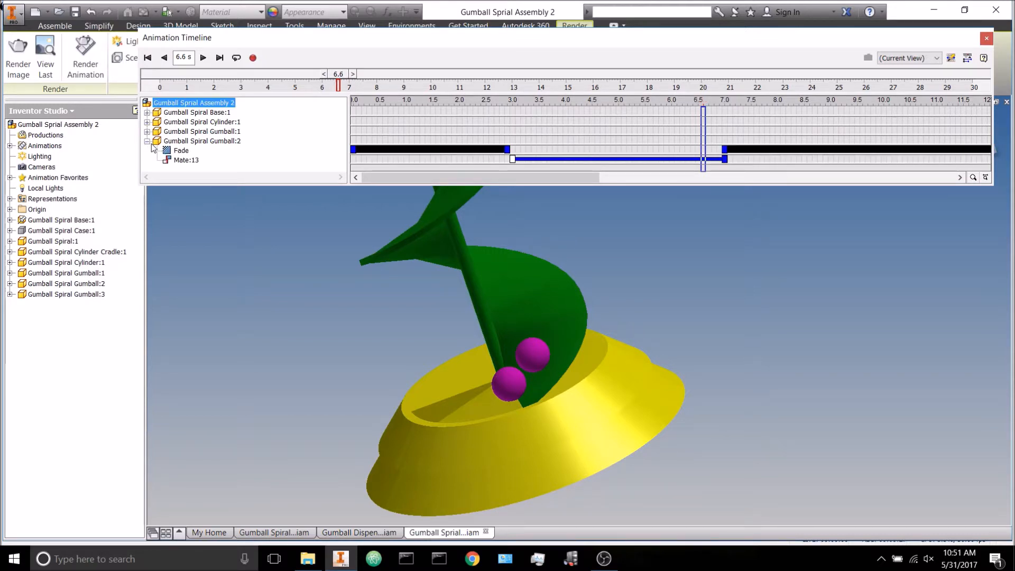
click(353, 74)
click(356, 74)
click(358, 74)
click(361, 74)
click(334, 74)
click(332, 74)
click(329, 74)
click(326, 75)
Step: Add an instantaneous fade action that sets Gumball:3 to 0% at 0 s
click(10, 294)
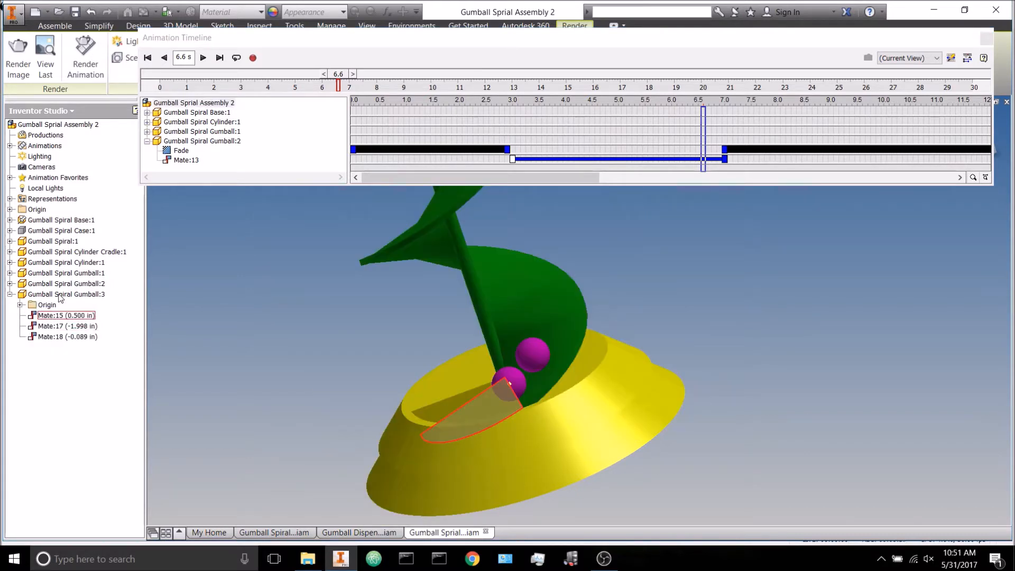
right_click(78, 294)
click(105, 334)
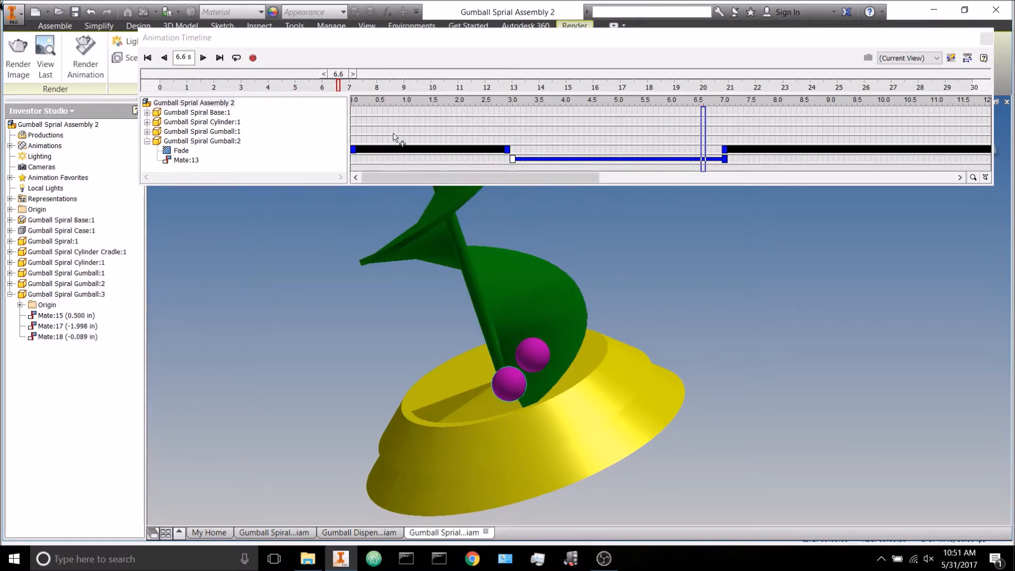
double_click(361, 164)
text(0)
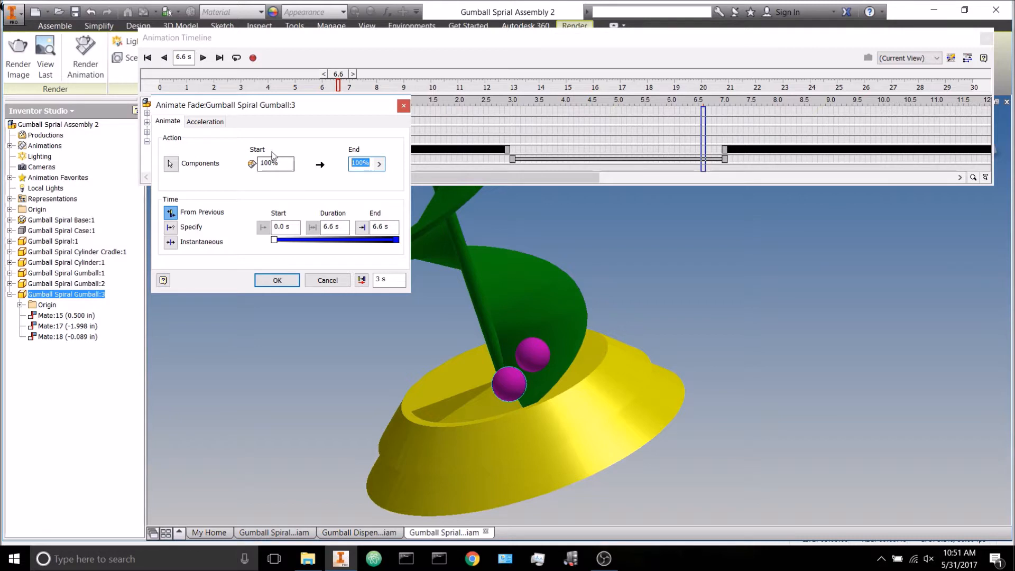
click(379, 226)
text(0)
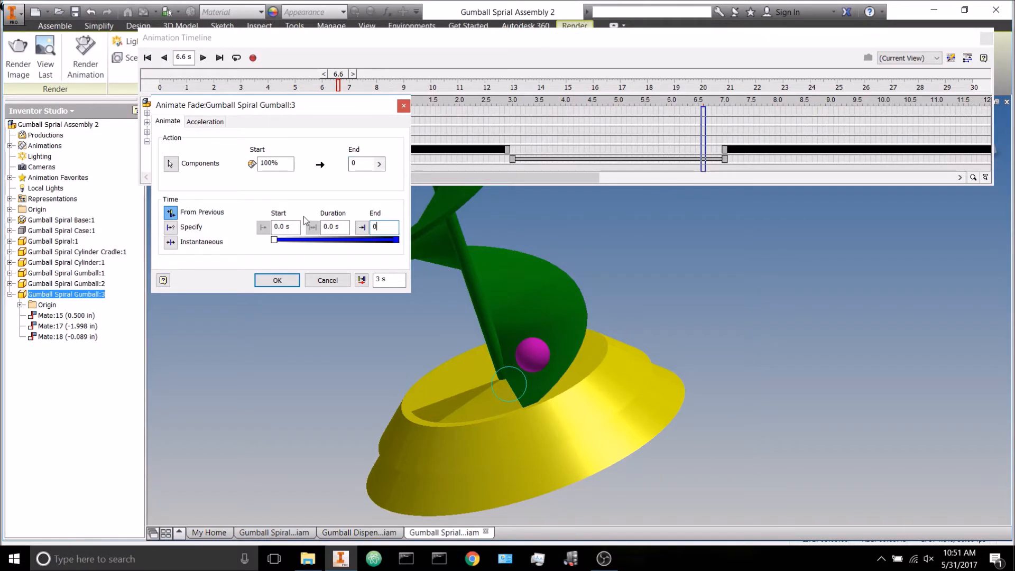
click(171, 242)
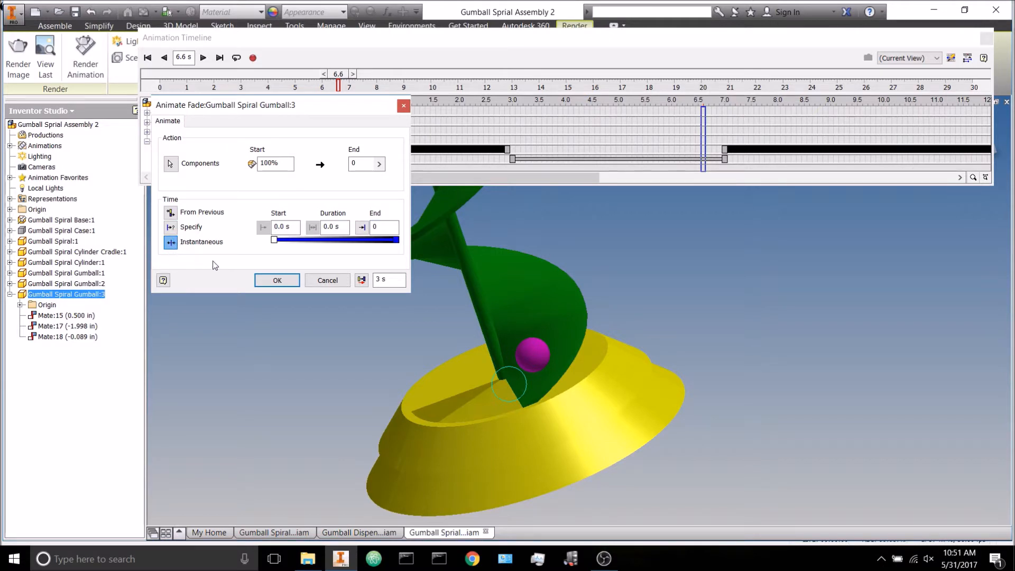
click(272, 286)
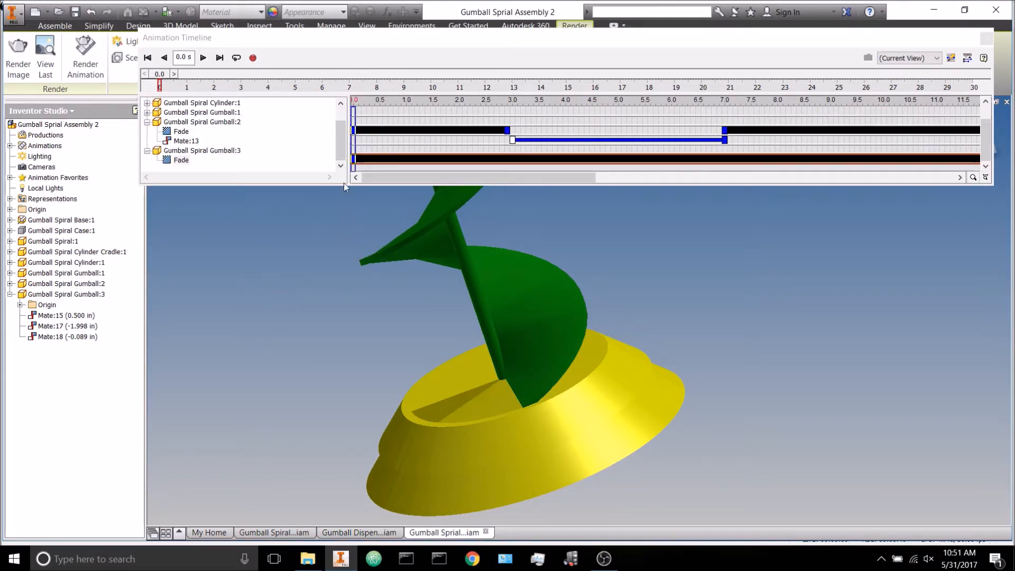
click(182, 161)
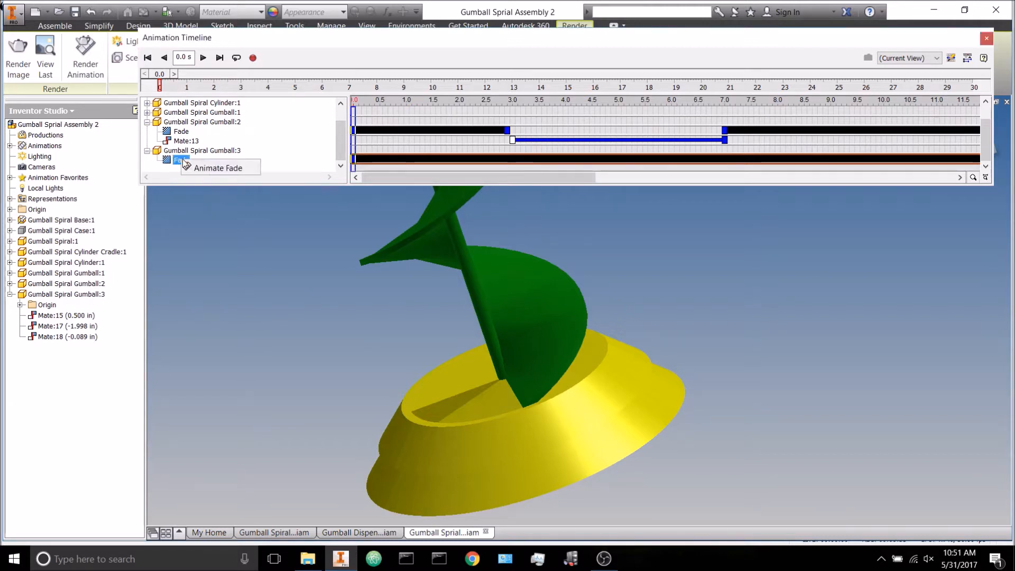
double_click(184, 161)
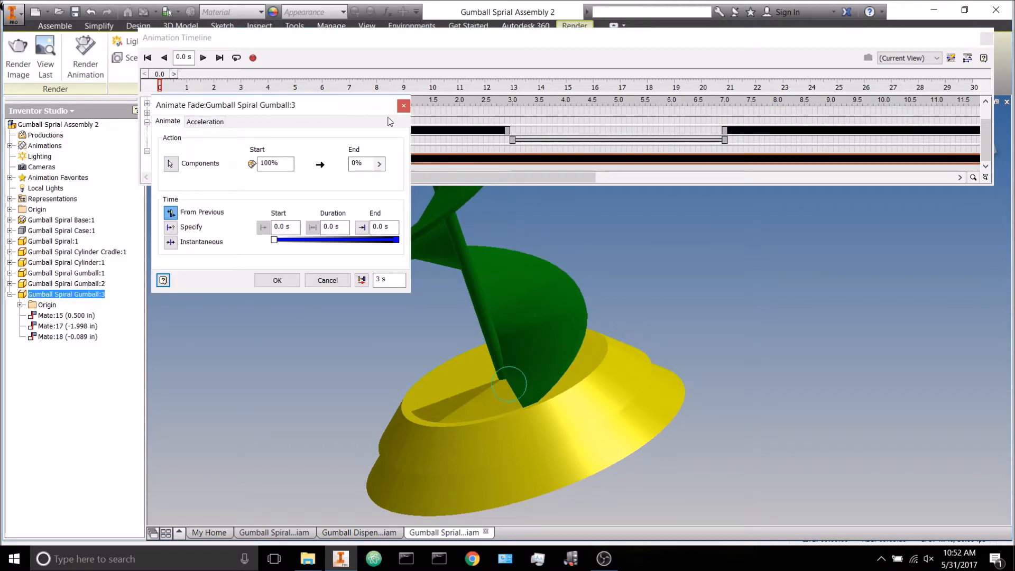
click(406, 107)
Step: Play the animation to 6.9 s and add an instantaneous fade there that brings Gumball:3 to 100%
click(203, 58)
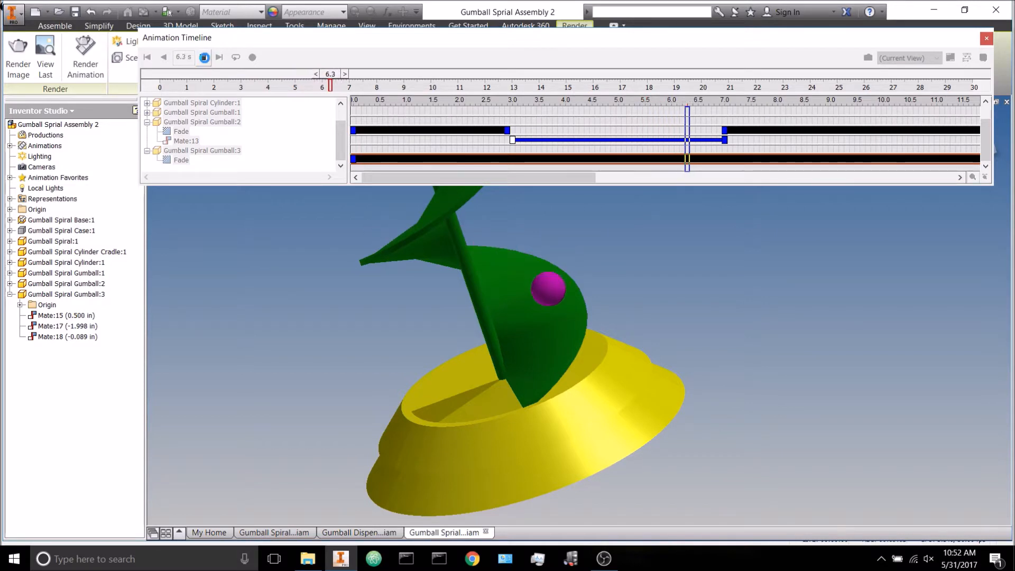
click(205, 58)
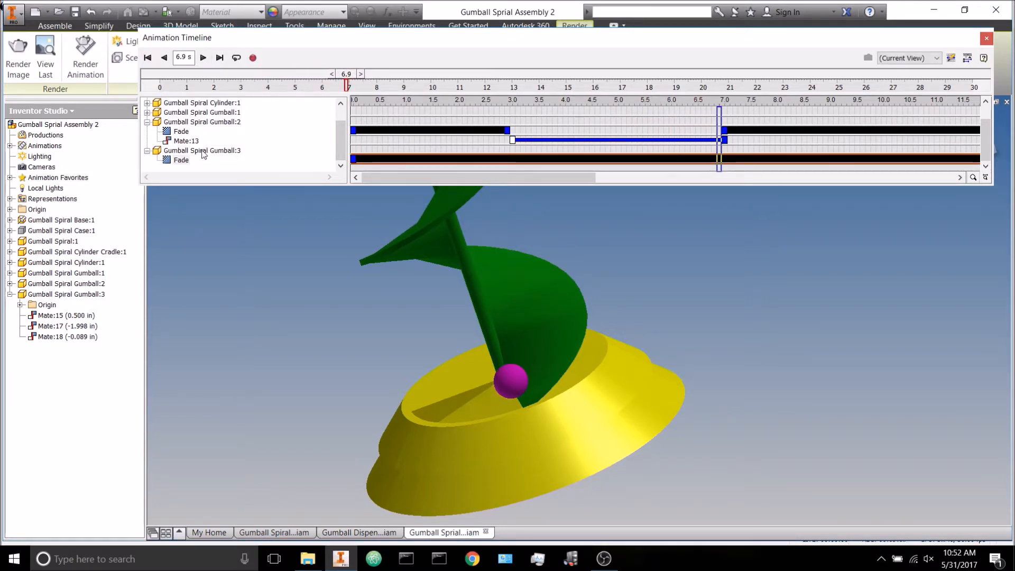
right_click(180, 161)
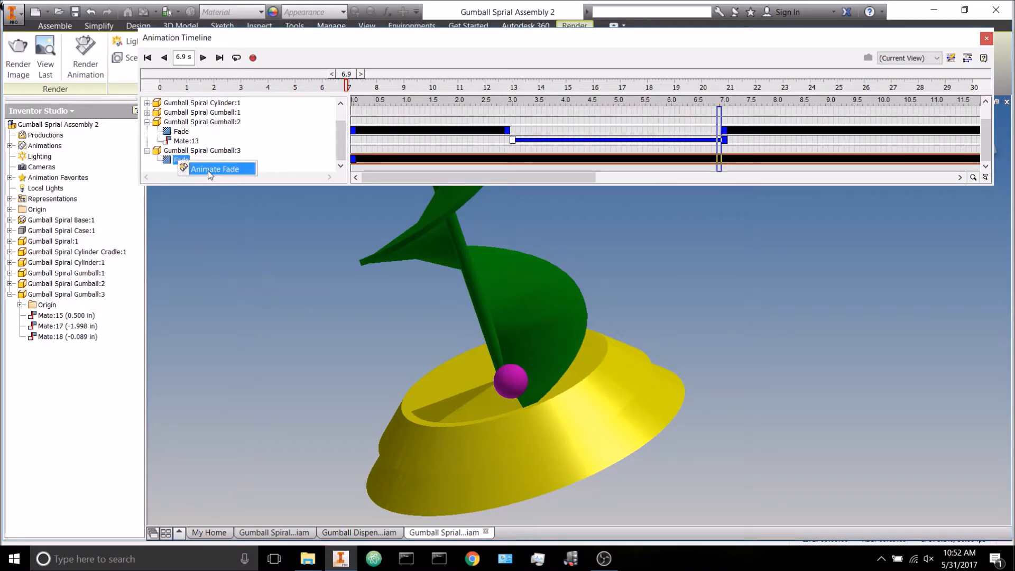
click(209, 170)
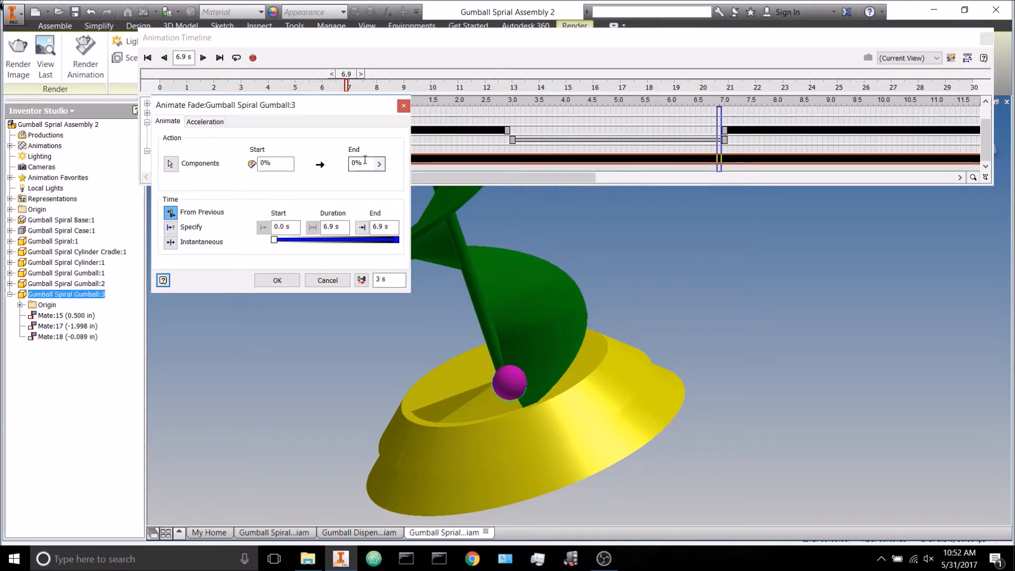
click(171, 243)
double_click(359, 164)
text(100)
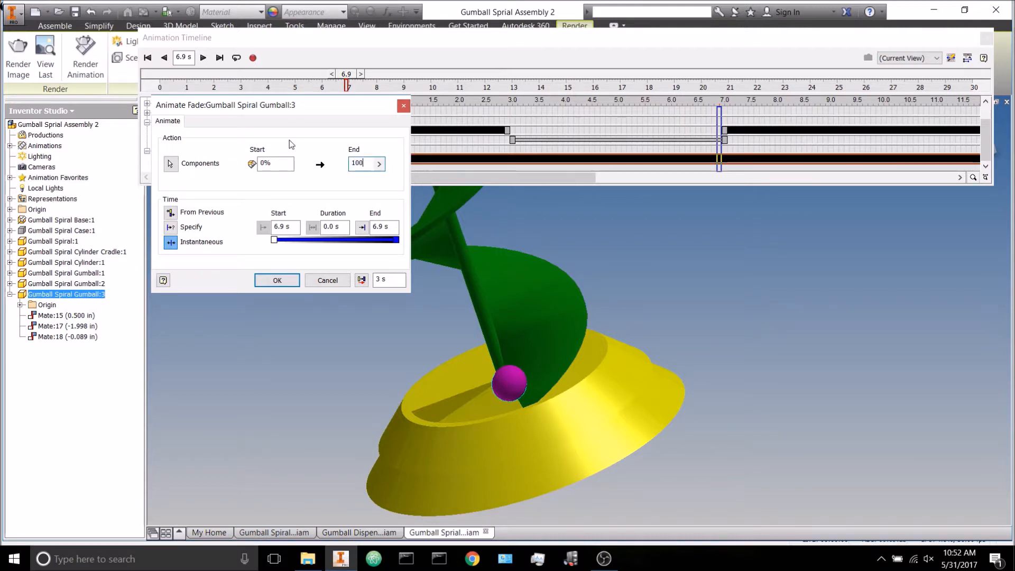
click(276, 279)
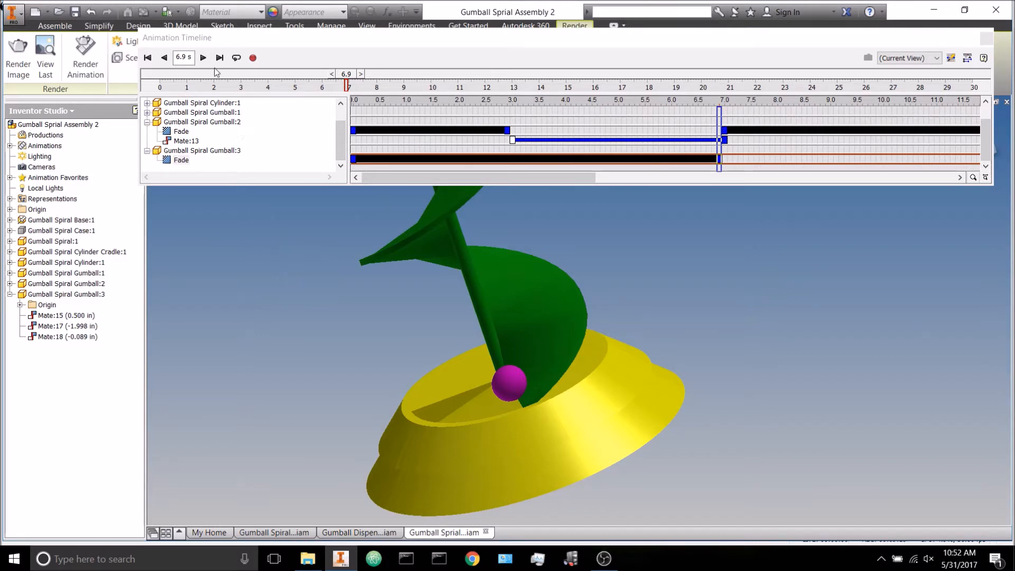
Step: Replay the animation from 6.4 s to 8.0 s to examine the swap from Gumball:2 to Gumball:3
drag(346, 79, 312, 74)
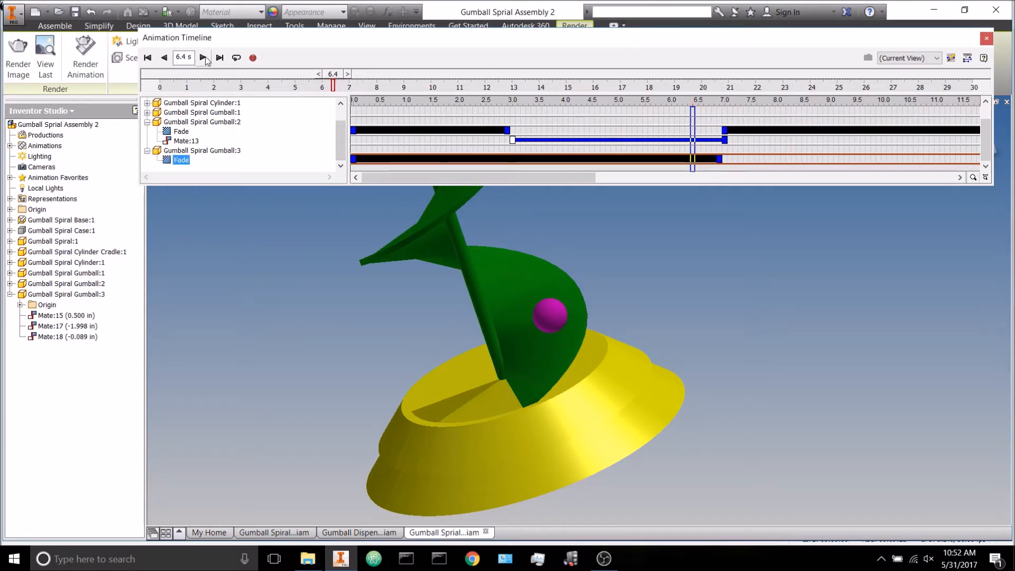
click(204, 58)
click(204, 59)
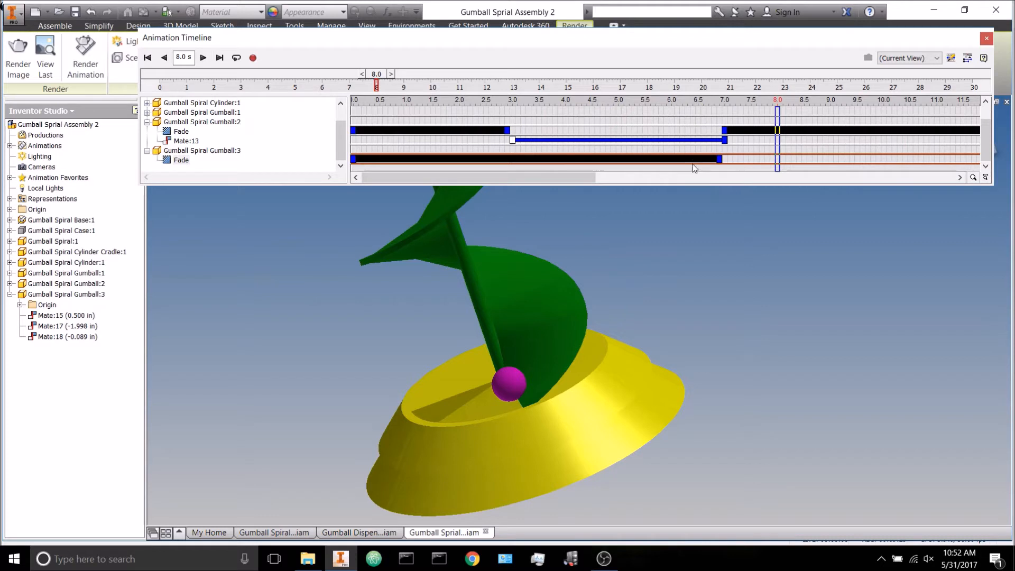
Step: Animate Gumball:3's -0.089 in mate to an end offset of -0.5 in at 8.0 s
mouse_move(692, 142)
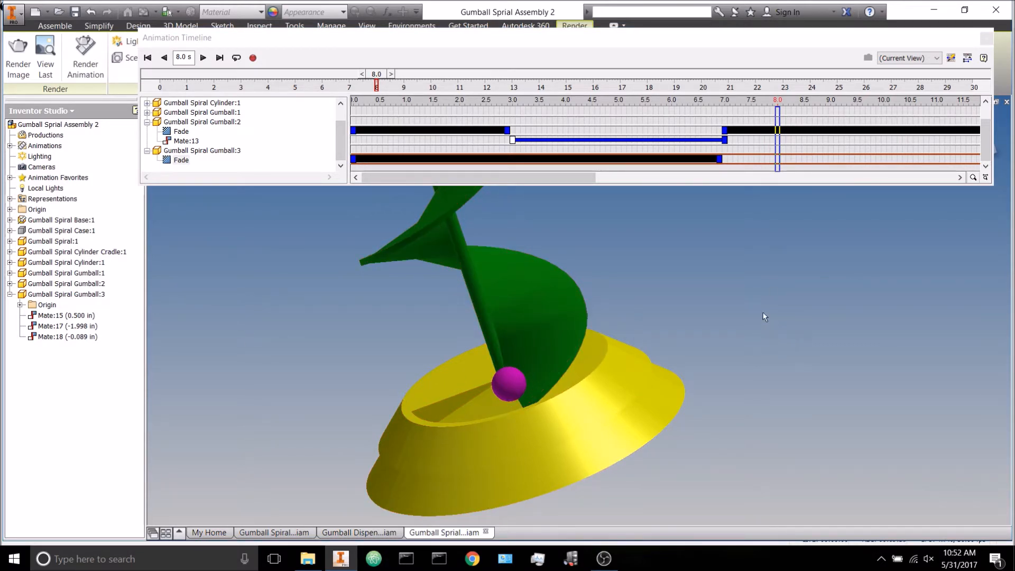
shift+middle_drag(684, 307, 778, 313)
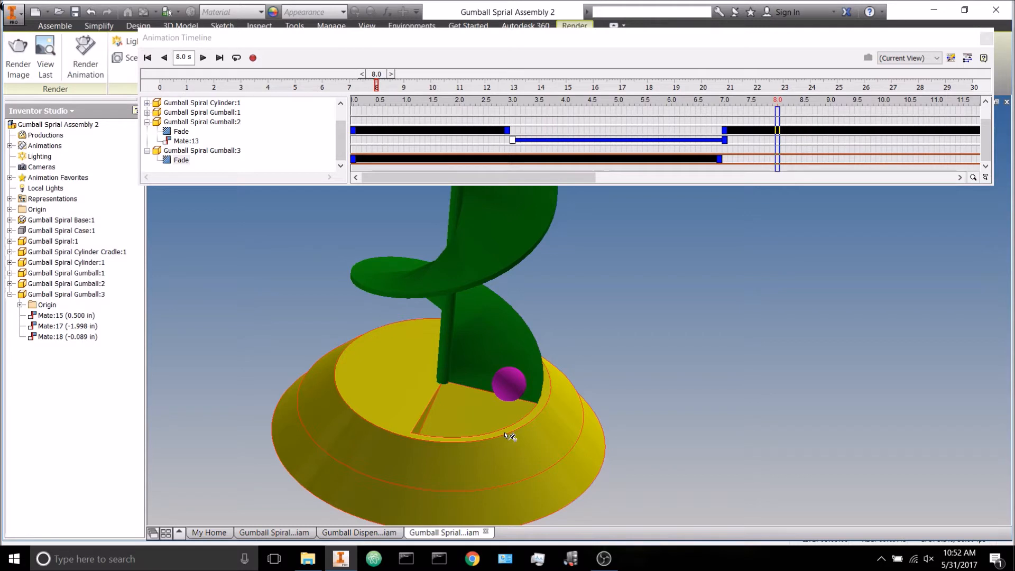
shift+middle_drag(612, 417, 537, 417)
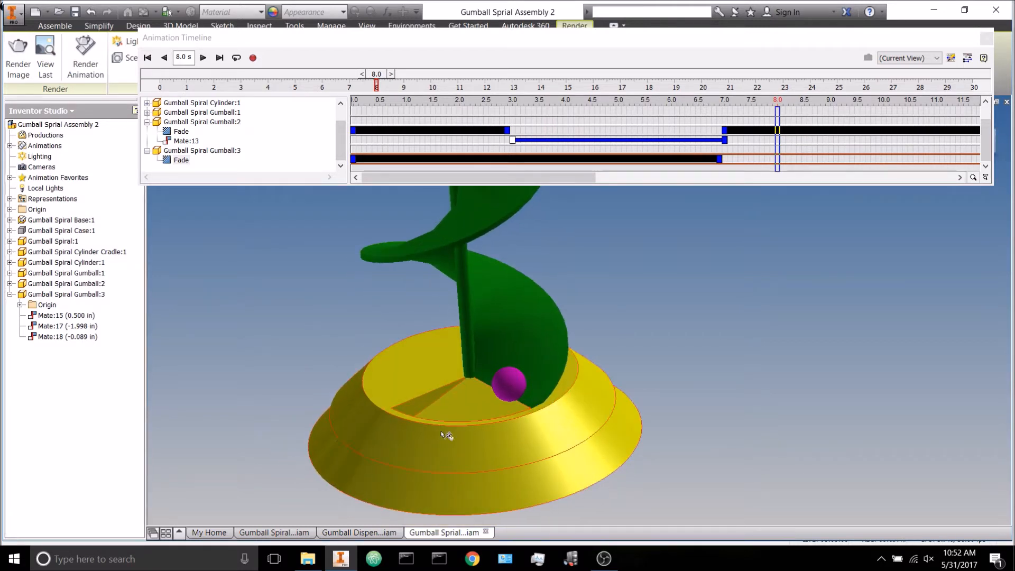
right_click(83, 341)
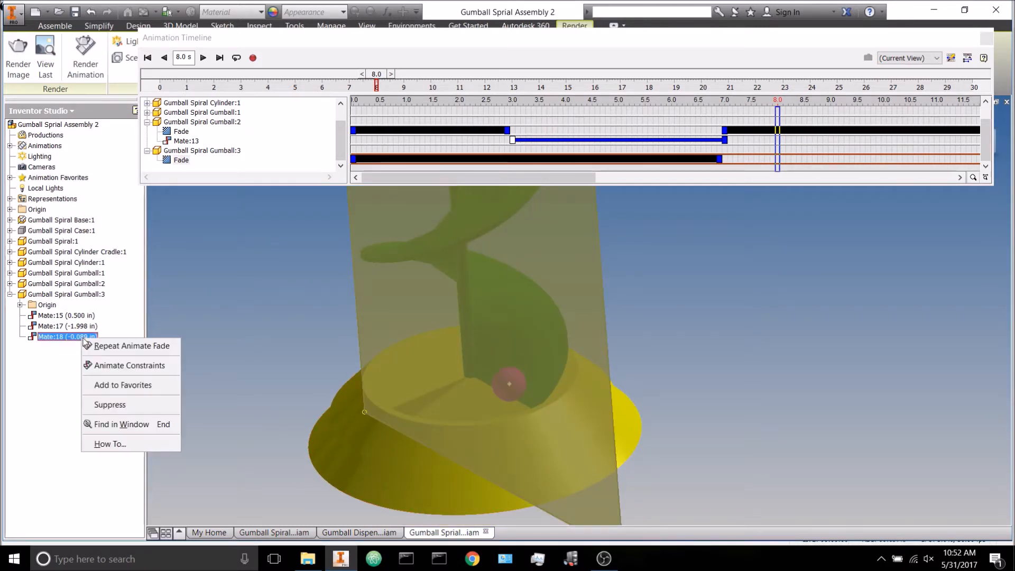
click(106, 373)
shift+middle_drag(714, 423, 653, 415)
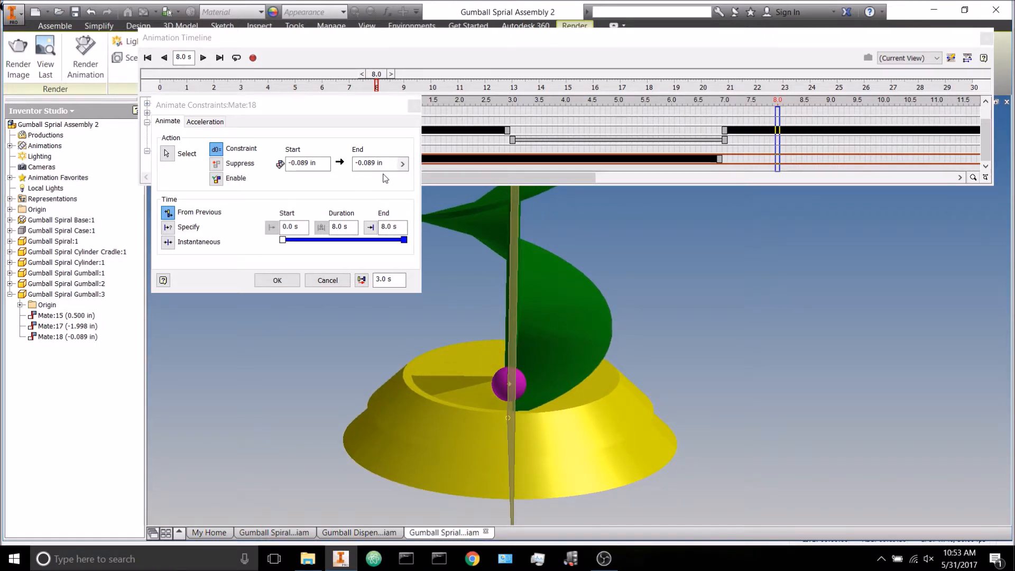
drag(393, 163, 320, 163)
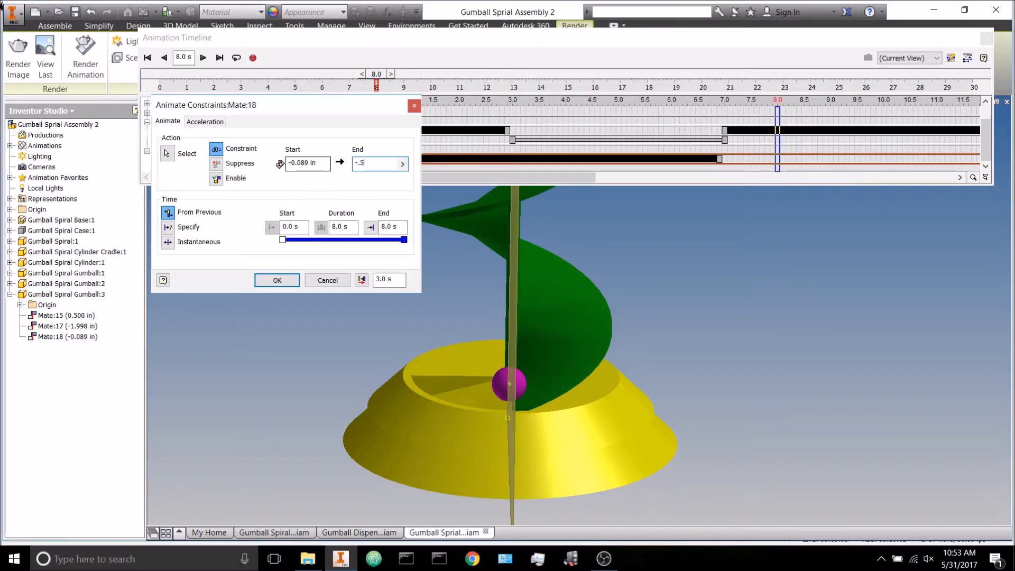
text(-.5)
click(289, 281)
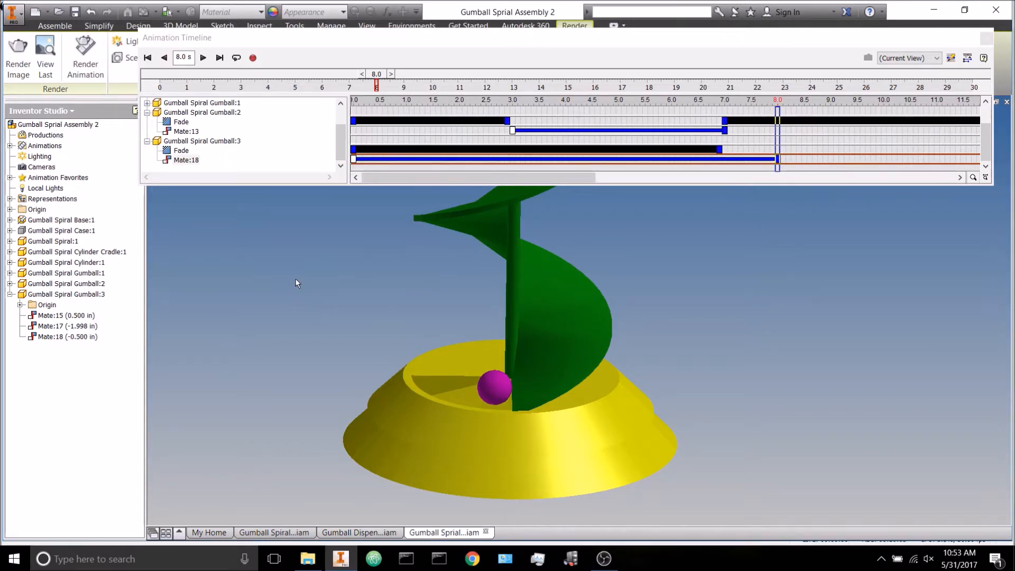
Step: Edit the Mate:18 action, trying end offsets -1, -1.2 and -1.3 before setting -1.27 in, and move its start to 7.0 s
right_click(757, 167)
click(780, 201)
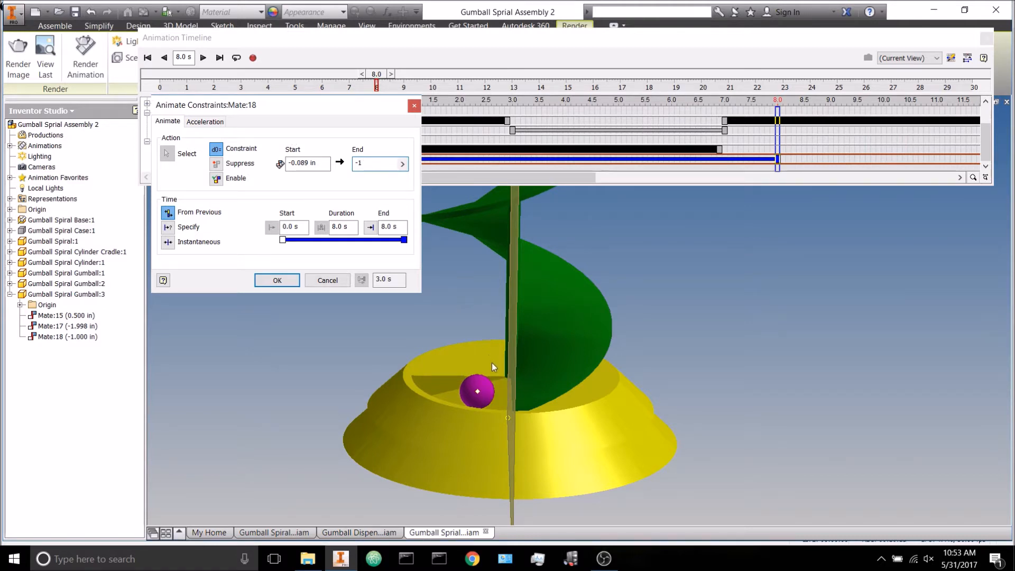
scroll(492, 363, down, 5)
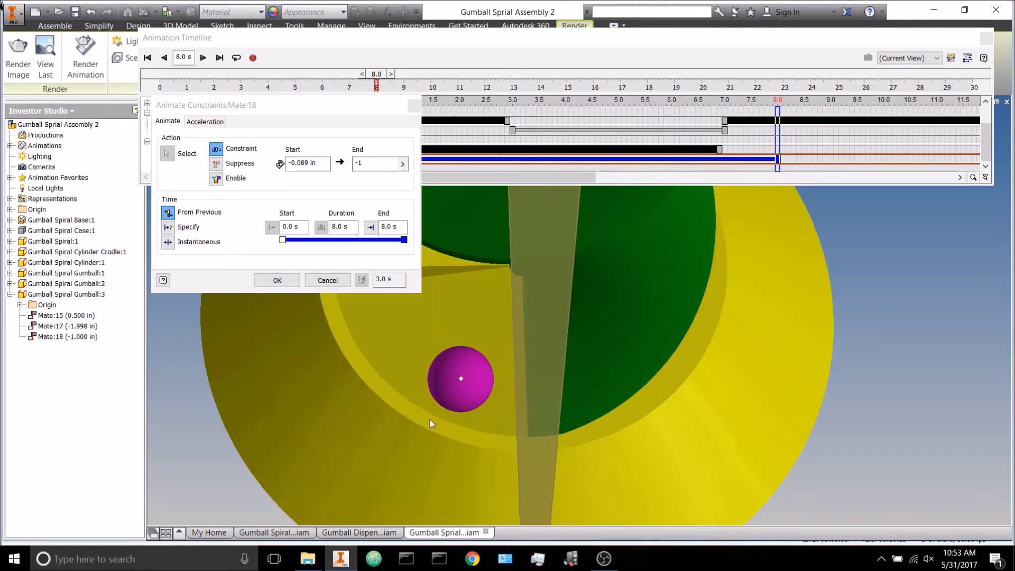
click(374, 167)
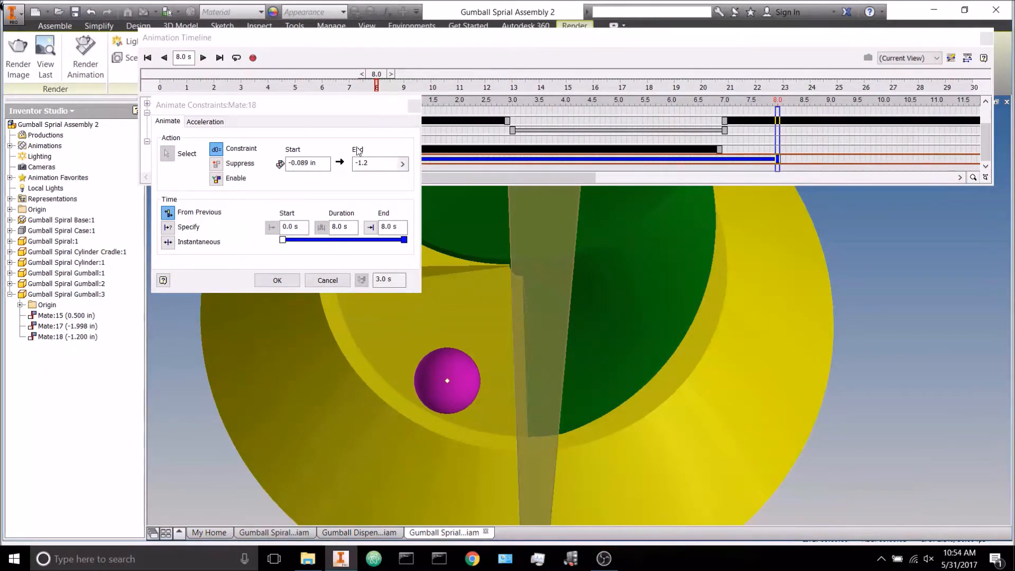
click(374, 169)
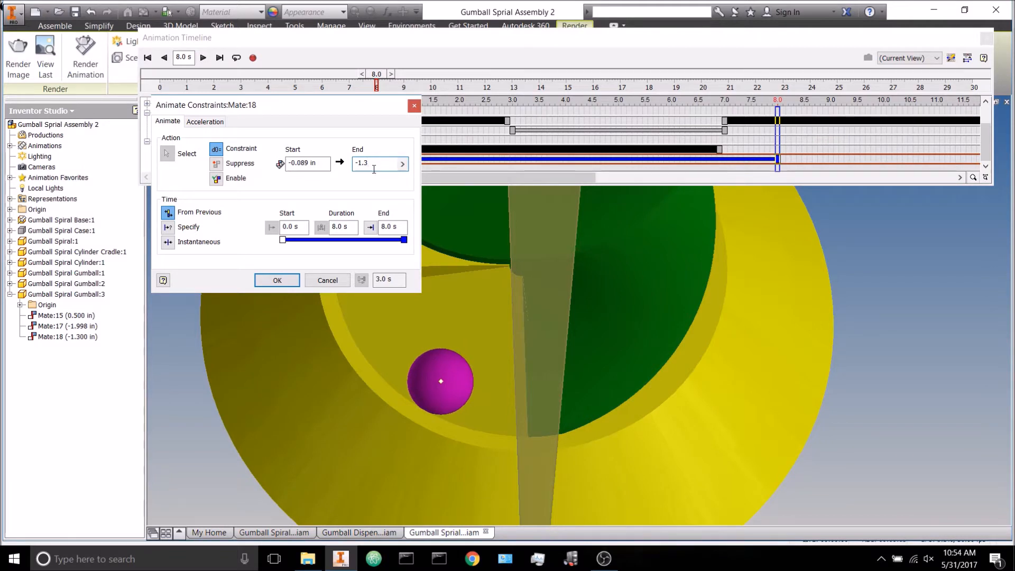
mouse_move(468, 336)
shift+middle_down()
mouse_move(462, 371)
mouse_move(464, 349)
shift+middle_up()
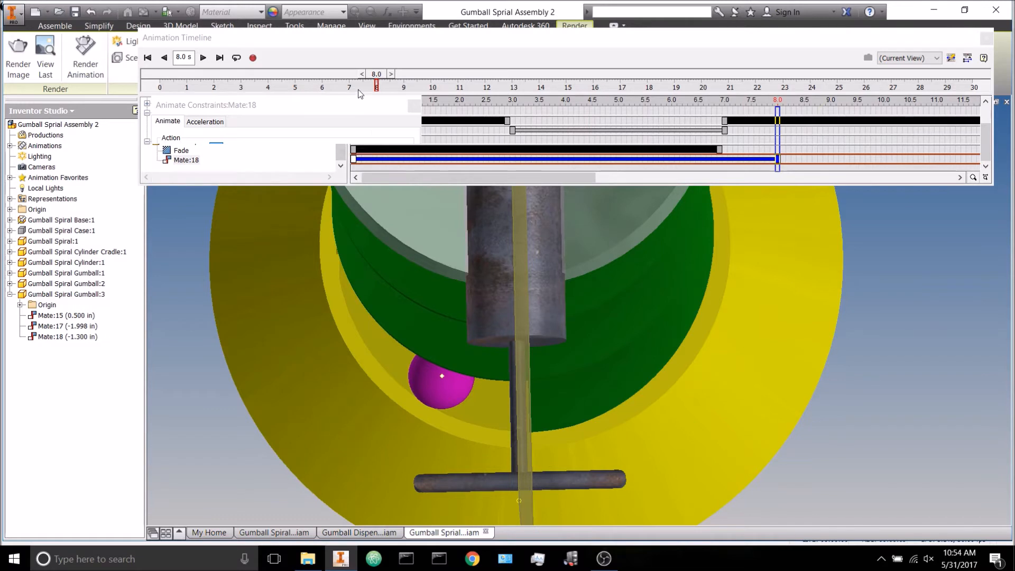
click(377, 164)
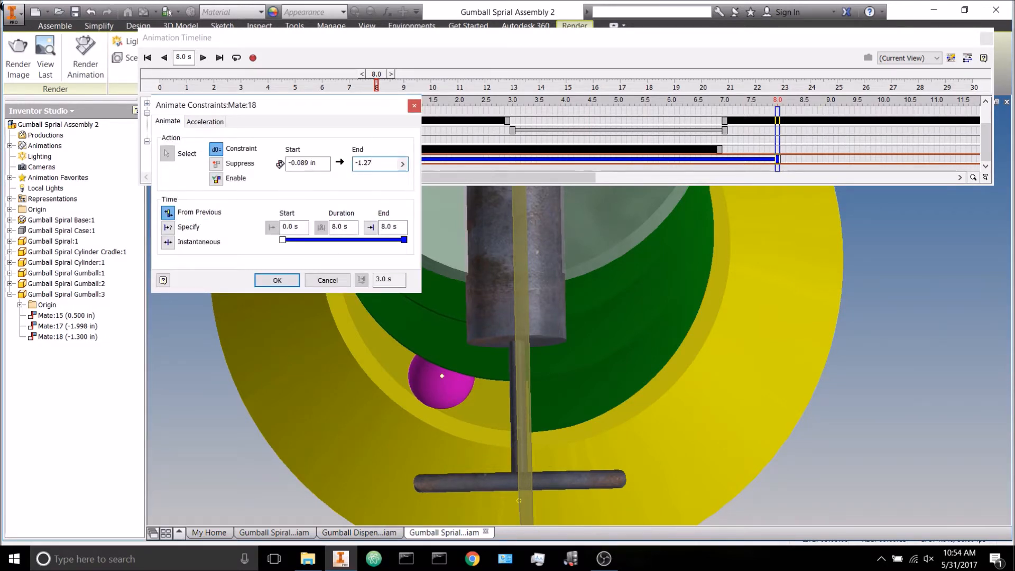
click(277, 280)
drag(354, 159, 713, 160)
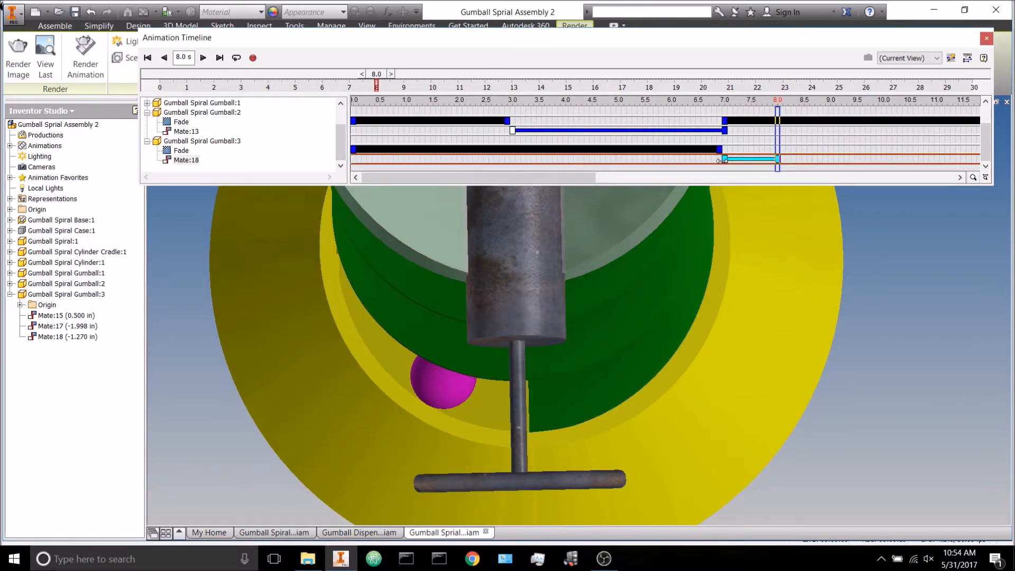
Step: Shorten Gumball:3's Mate:18 action so it ends at 7.5 s, and move Gumball:3's fade to 7.0 s
drag(779, 142, 788, 142)
shift+middle_drag(569, 371, 569, 314)
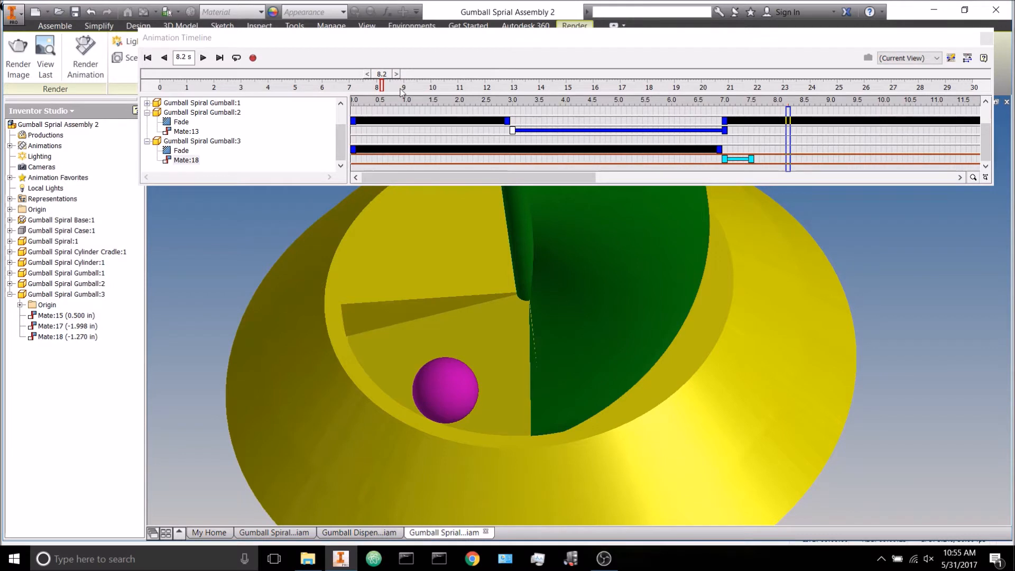
drag(383, 78, 346, 85)
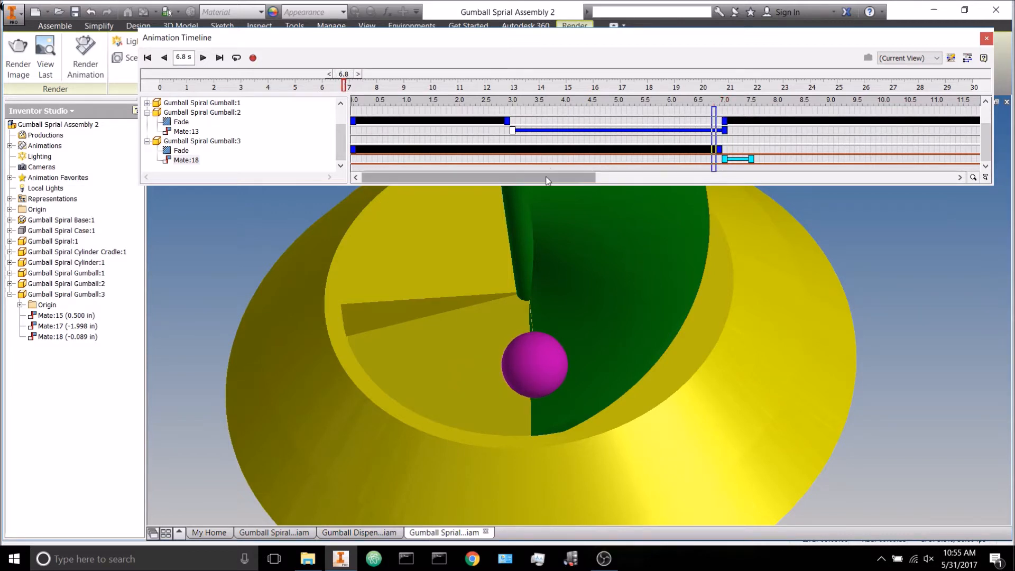
click(724, 152)
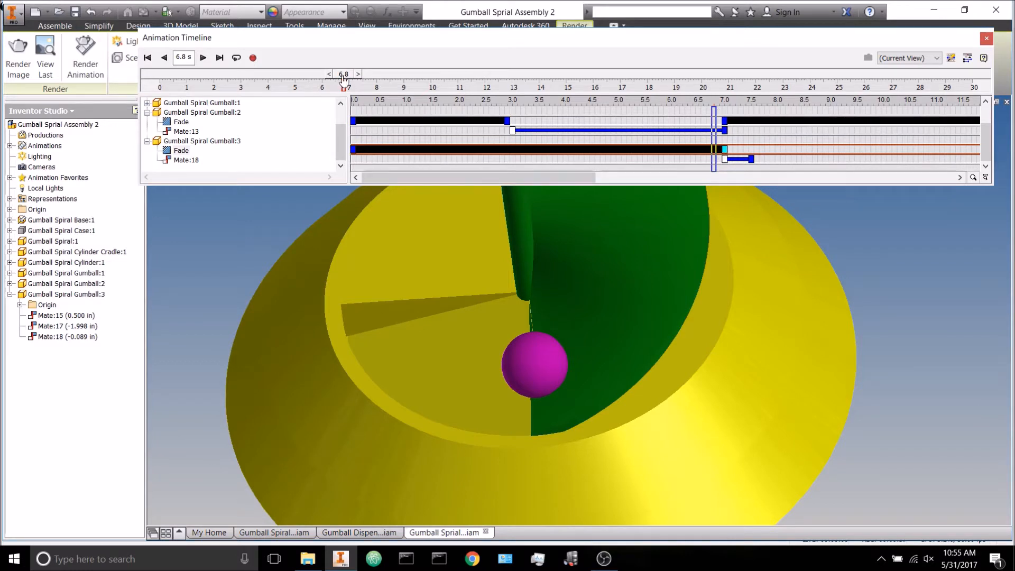
mouse_move(345, 81)
mouse_down()
mouse_move(323, 86)
mouse_move(341, 86)
mouse_move(356, 101)
mouse_move(347, 100)
mouse_up()
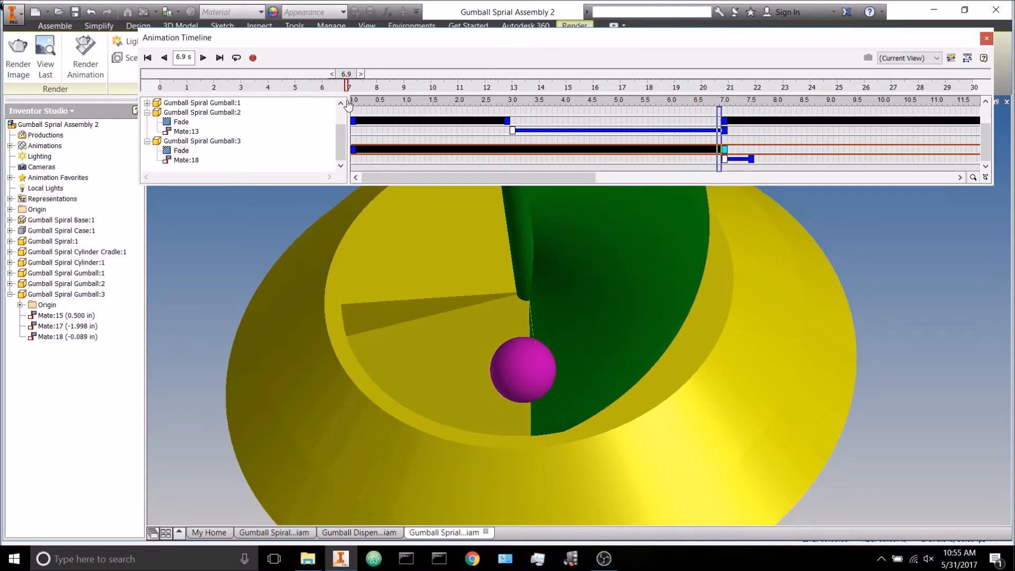
right_click(740, 168)
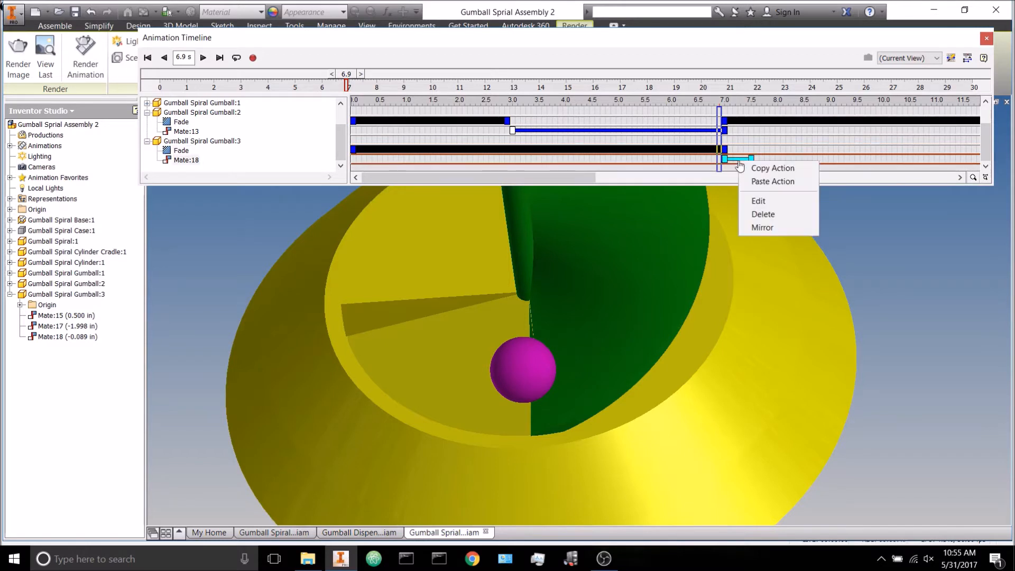
click(761, 198)
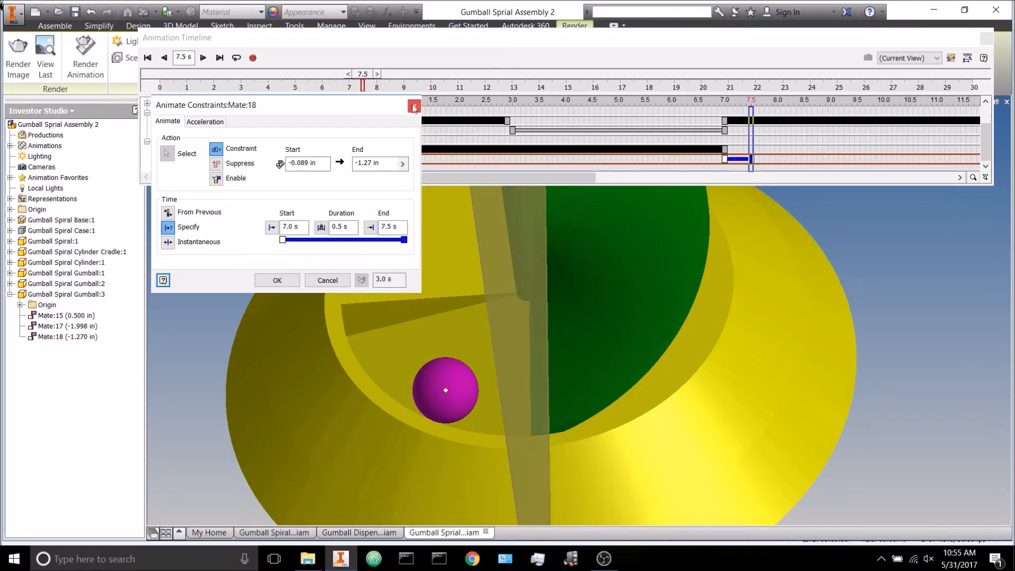
click(414, 107)
Step: Play the animation in reverse from 7.5 s to 2.7 s to examine the gumball's motion along the whole spiral
scroll(863, 285, up, 4)
middle_drag(844, 297, 648, 417)
mouse_move(673, 289)
shift+middle_down()
mouse_move(646, 297)
mouse_move(655, 295)
shift+middle_up()
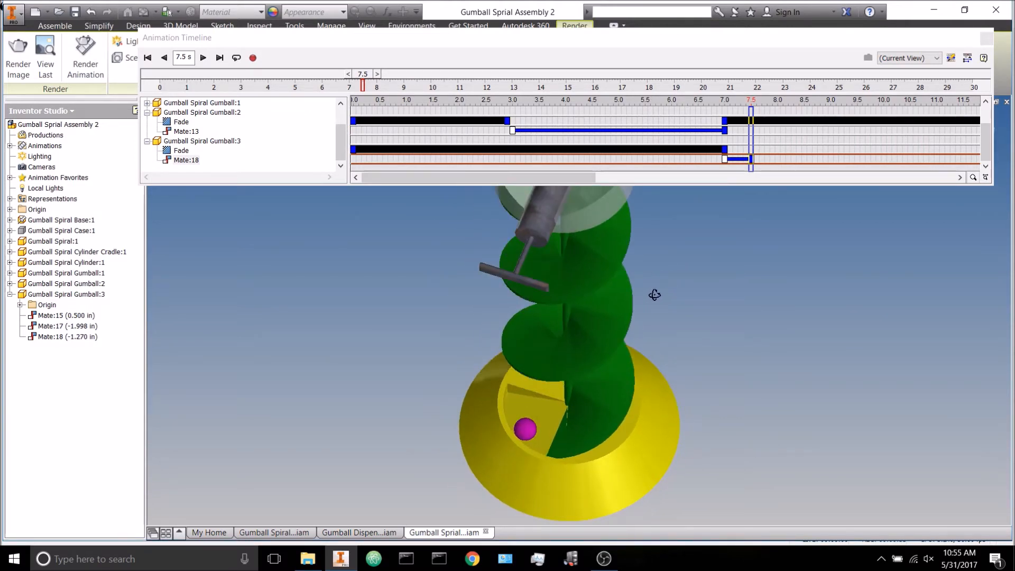
click(164, 58)
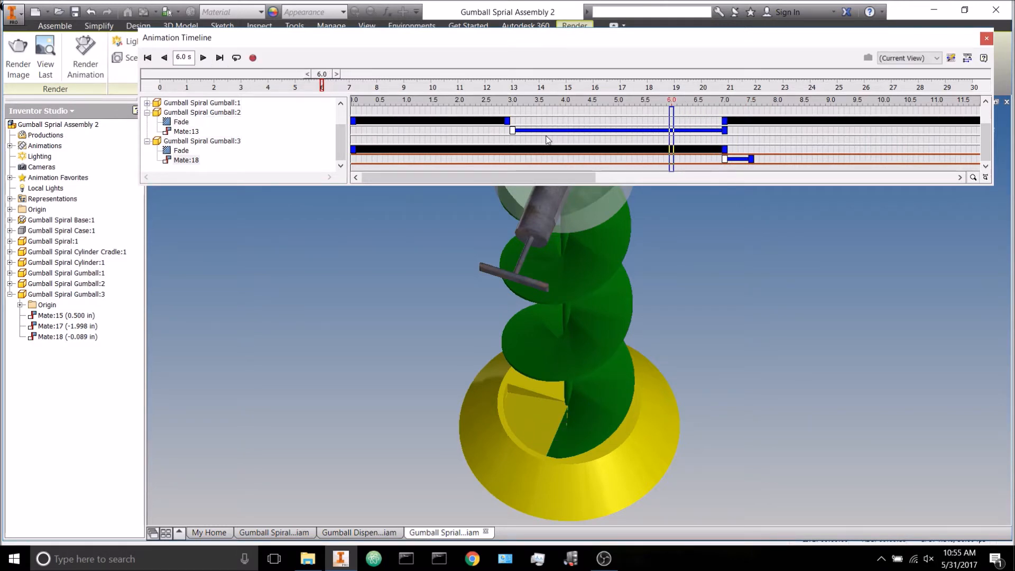
click(164, 58)
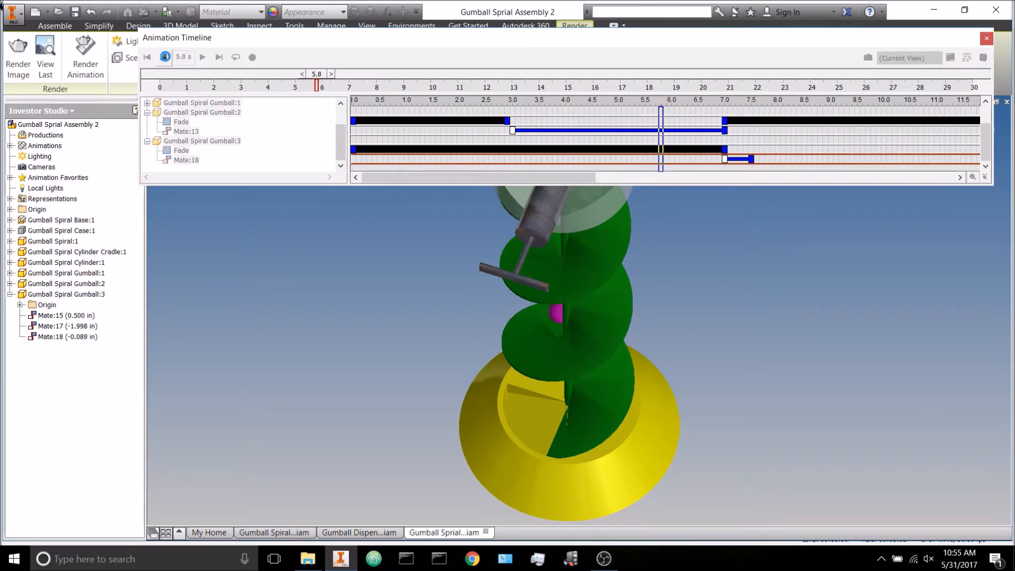
click(160, 58)
shift+middle_drag(307, 347, 243, 309)
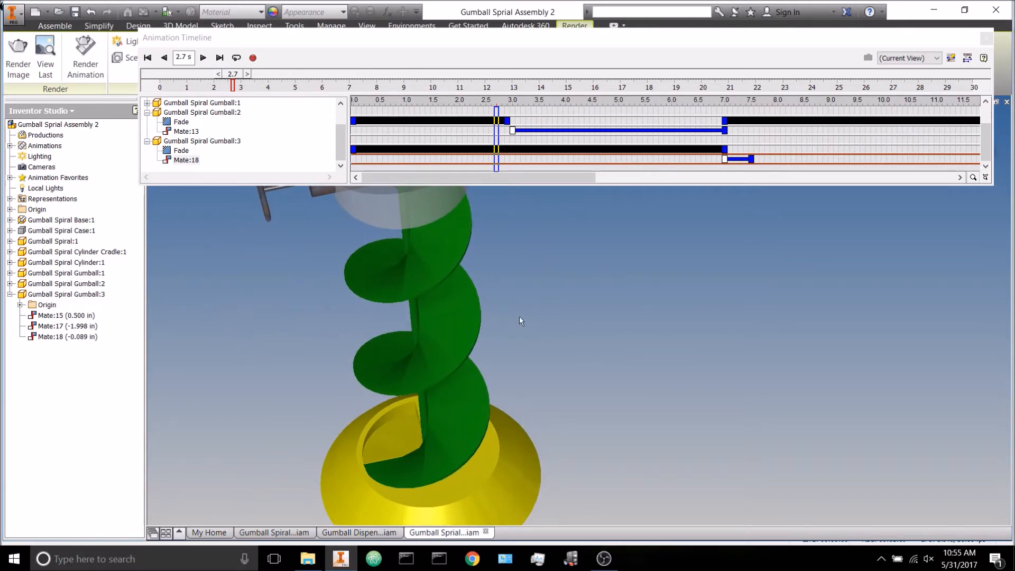
Step: Reduce the Animation Timeline's height and move it clear of the dispenser, and replay the spiral descent from 2.7 s to 6.8 s
scroll(521, 324, up, 3)
shift+middle_drag(567, 372, 569, 347)
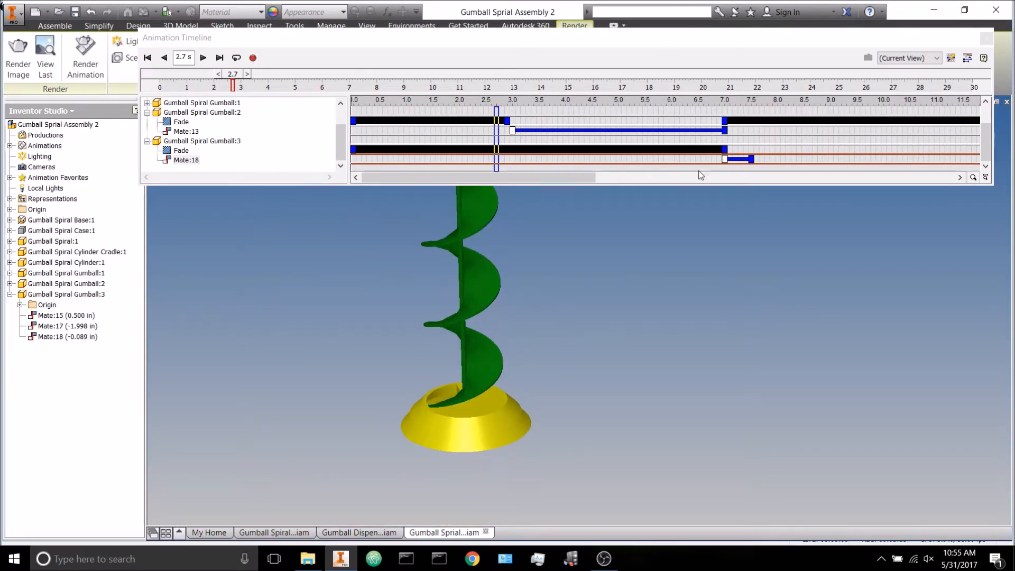
drag(706, 185, 695, 133)
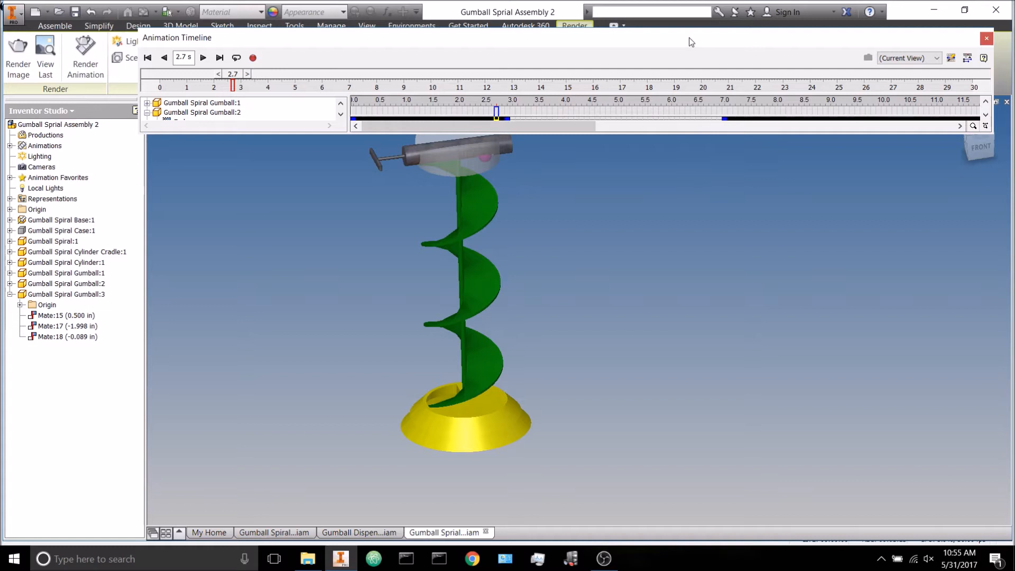
drag(691, 41, 661, 32)
shift+middle_drag(637, 317, 605, 294)
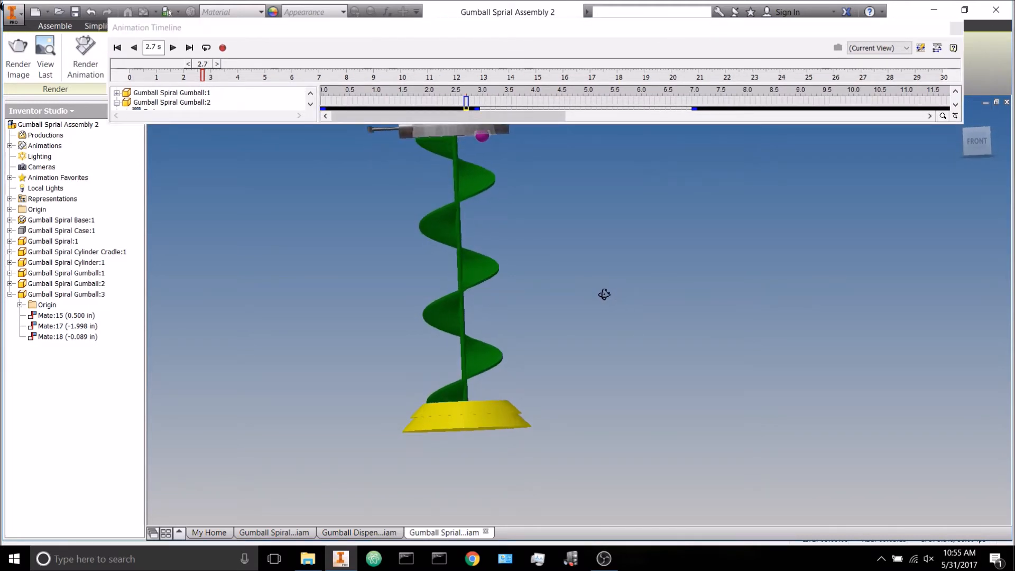
click(173, 47)
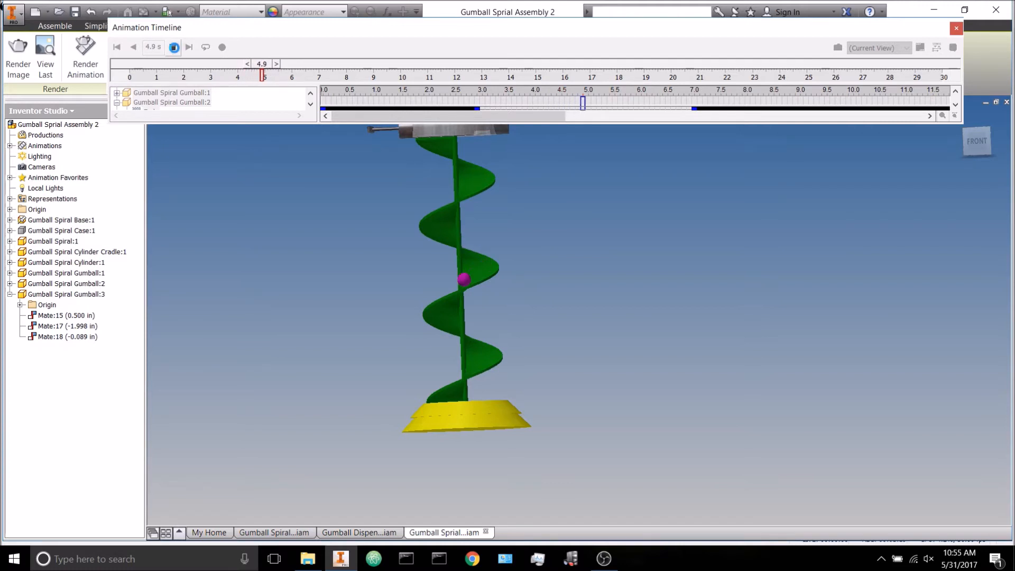
click(173, 48)
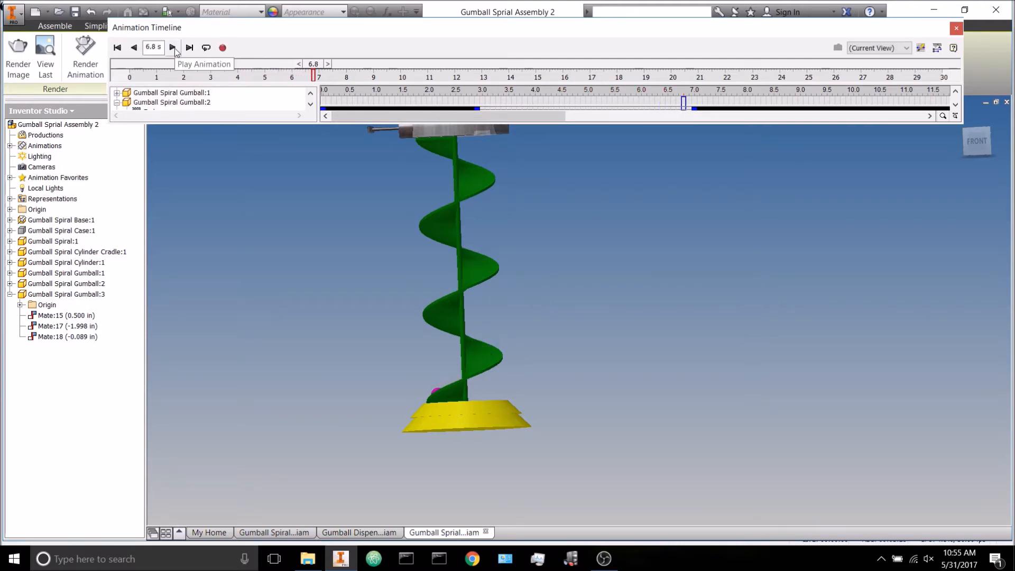
Step: Edit Gumball:2's Mate:13 action to use a specified velocity profile with 100% acceleration
scroll(529, 106, down, 2)
click(548, 100)
right_click(549, 100)
click(574, 139)
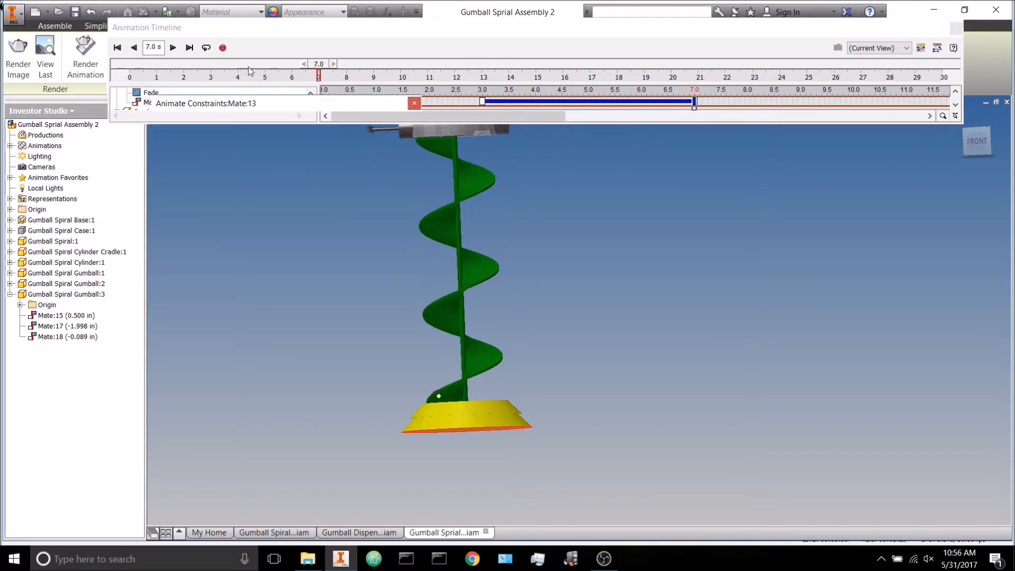
click(216, 124)
click(177, 220)
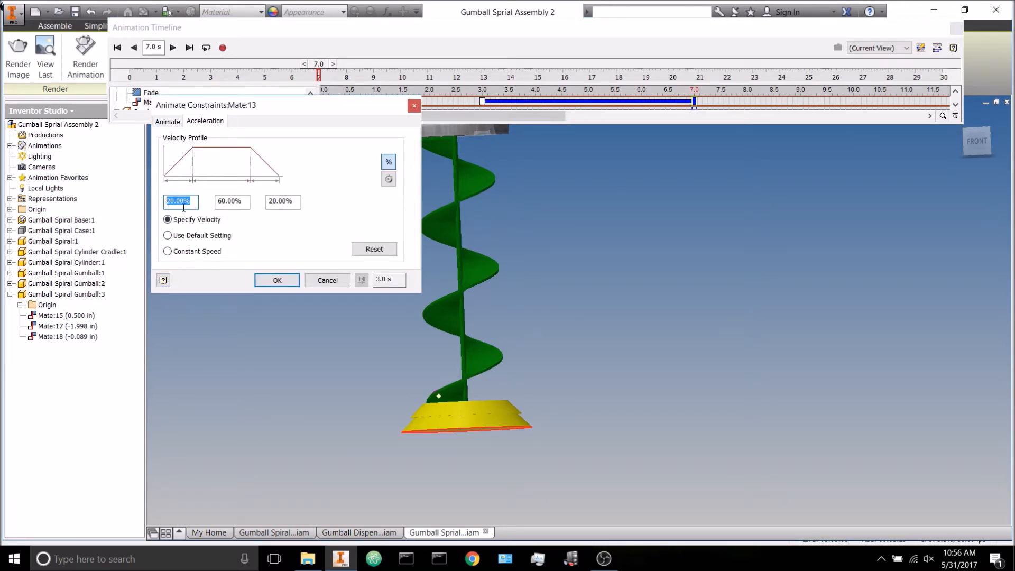
click(199, 208)
text(100)
click(281, 280)
Step: Replay Gumball:2's descent from 2.7 s to 8.2 s and examine Gumball:3 on the base at 7.4 s
drag(318, 68, 203, 78)
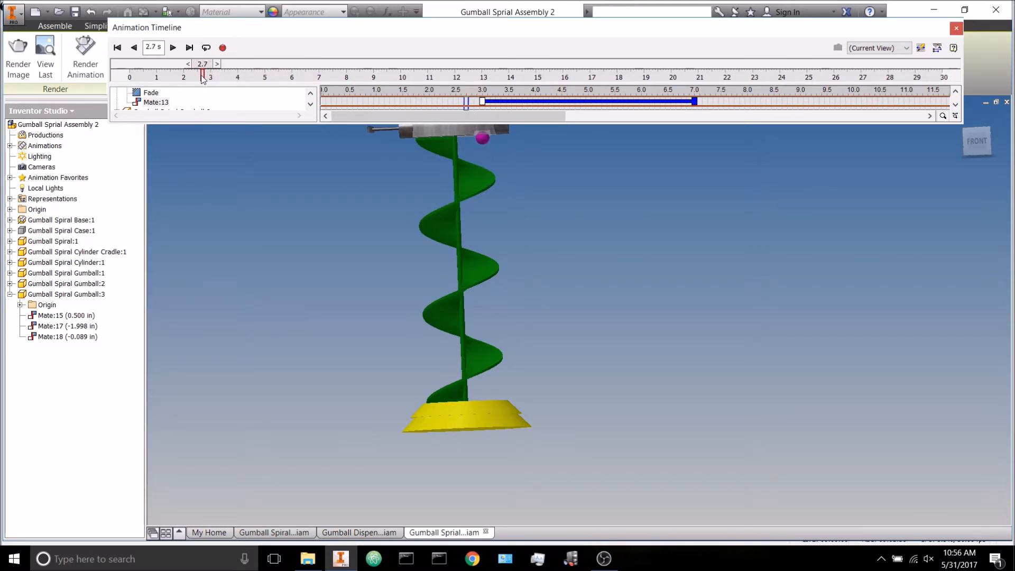
click(175, 49)
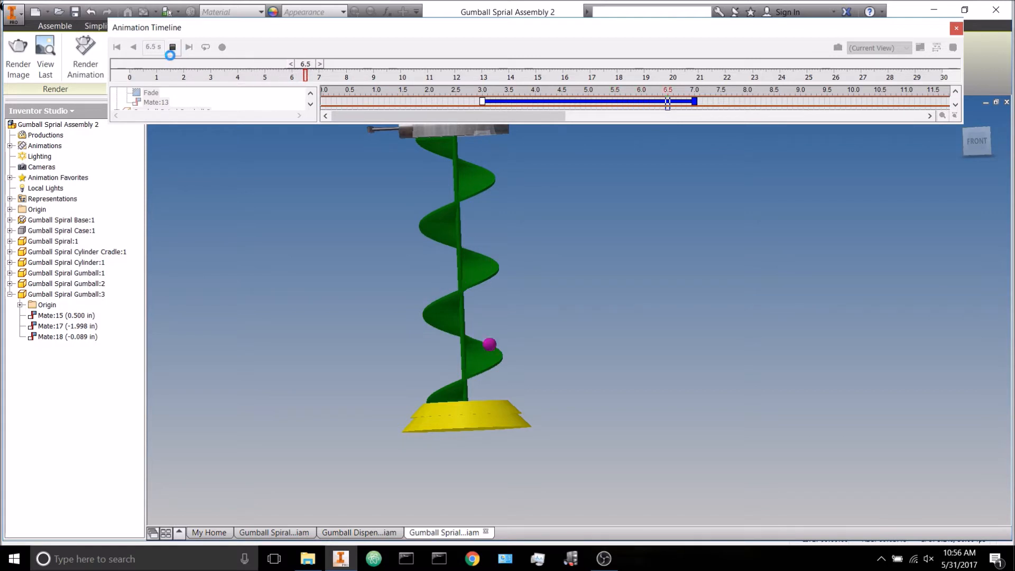
click(172, 49)
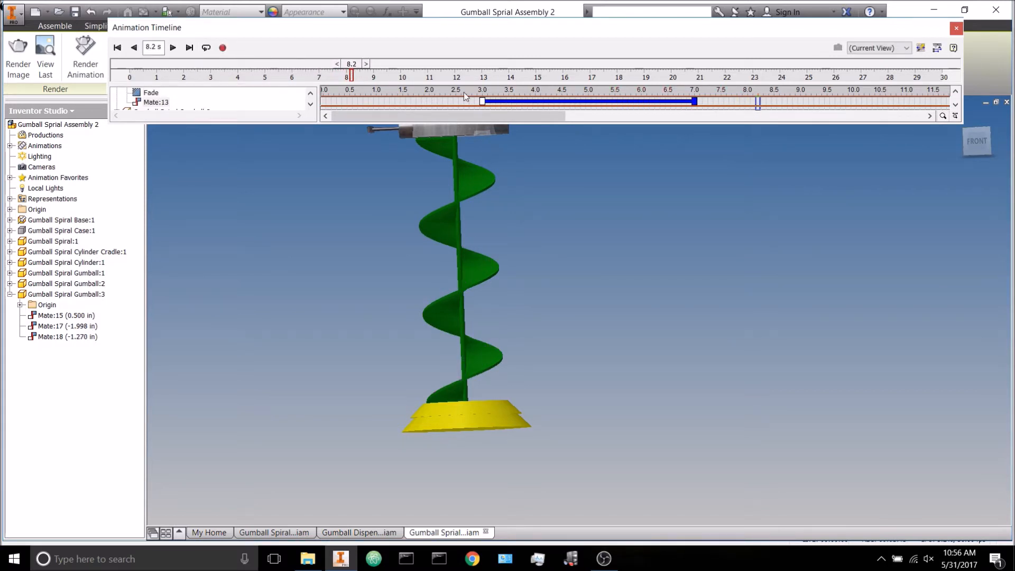
shift+middle_drag(354, 328, 451, 403)
scroll(452, 394, down, 5)
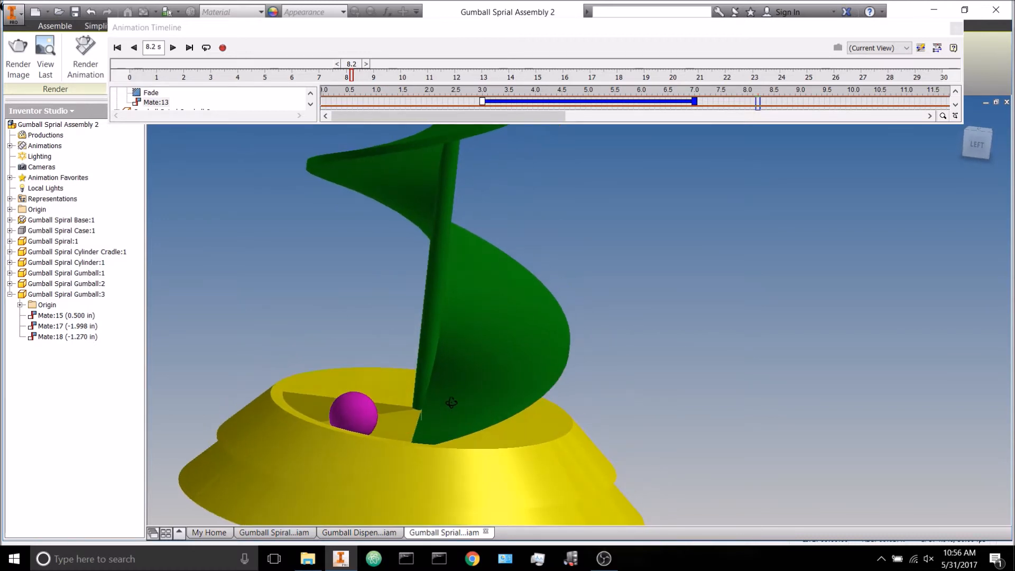
drag(352, 64, 329, 64)
Step: Edit Gumball:3's Mate:18 action to use a specified velocity profile with 100% acceleration
scroll(749, 108, down, 3)
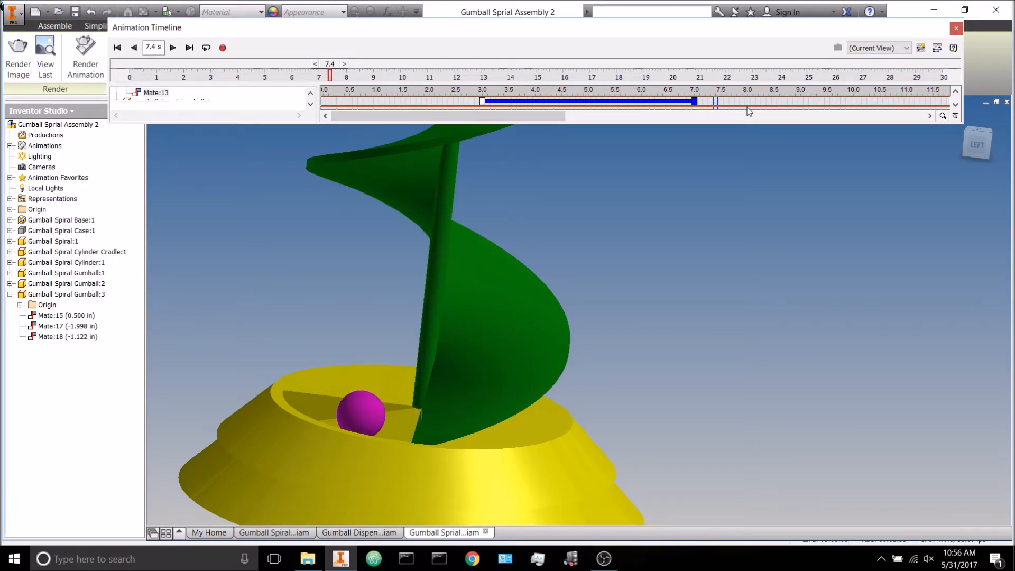
right_click(712, 104)
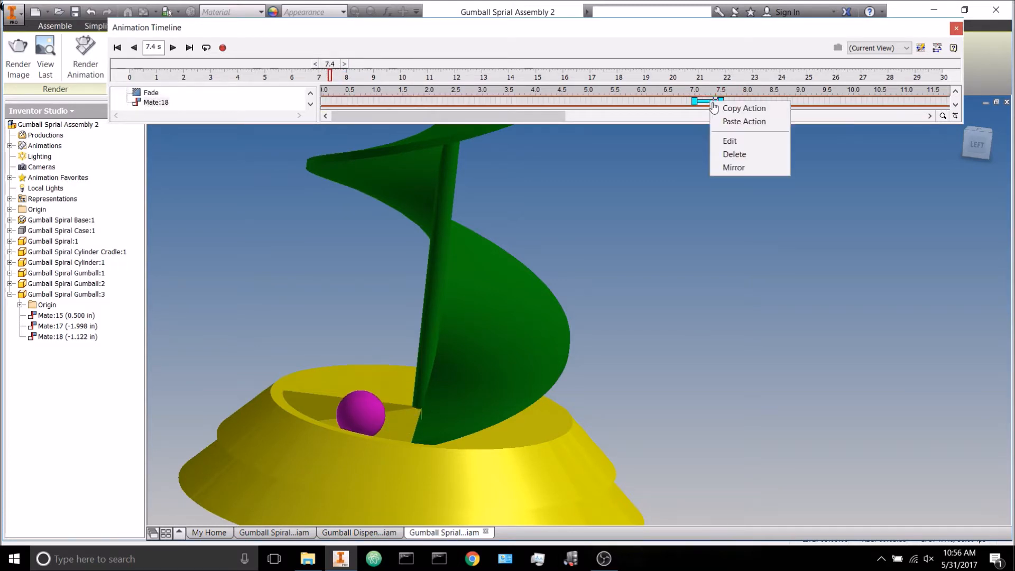
click(733, 139)
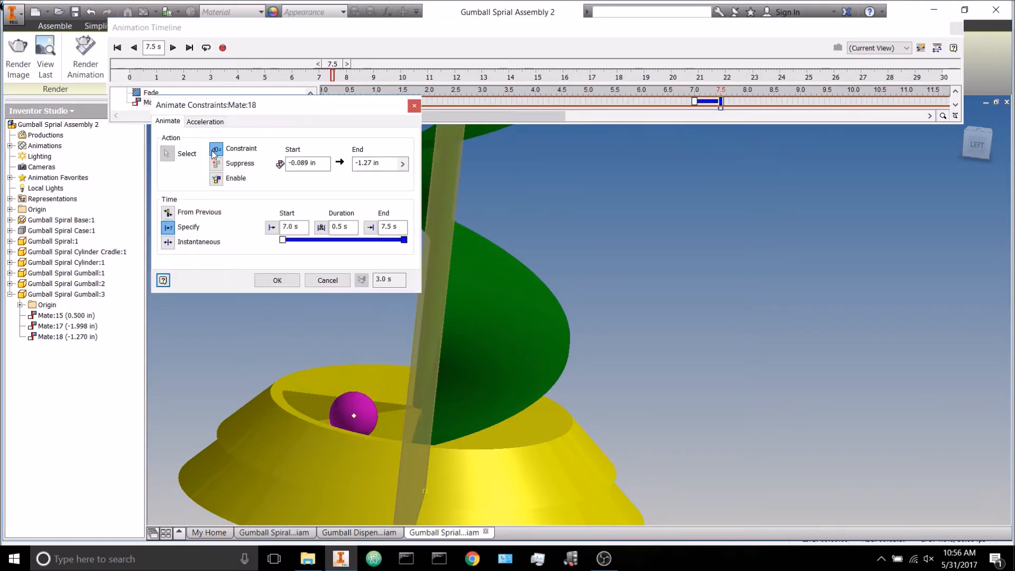
click(211, 125)
click(167, 220)
text(100)
click(276, 281)
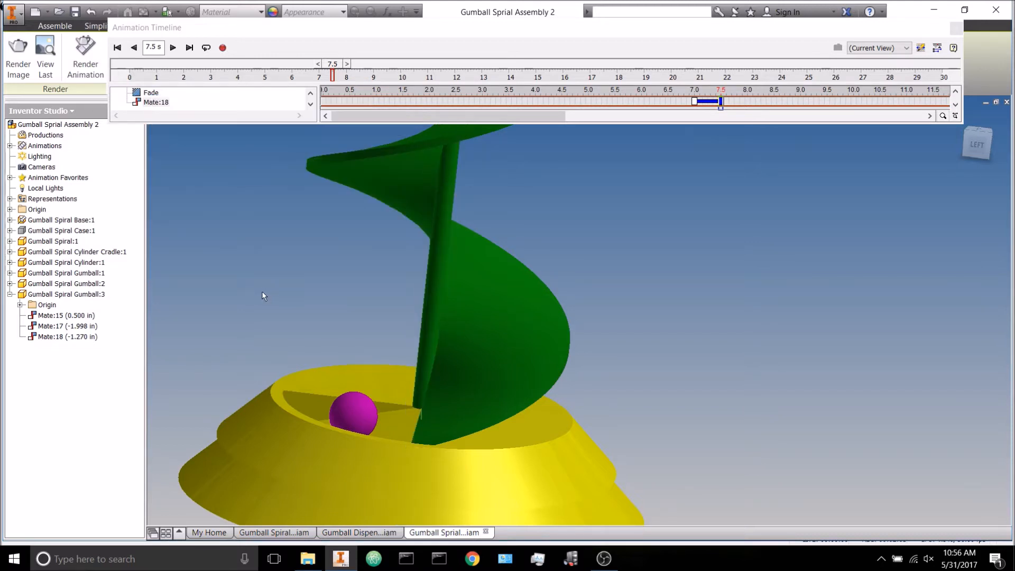
Step: Replay the animation from just before the gumball swap to 8.4 s to examine Gumball:3's roll across the base
drag(332, 64, 311, 65)
click(176, 49)
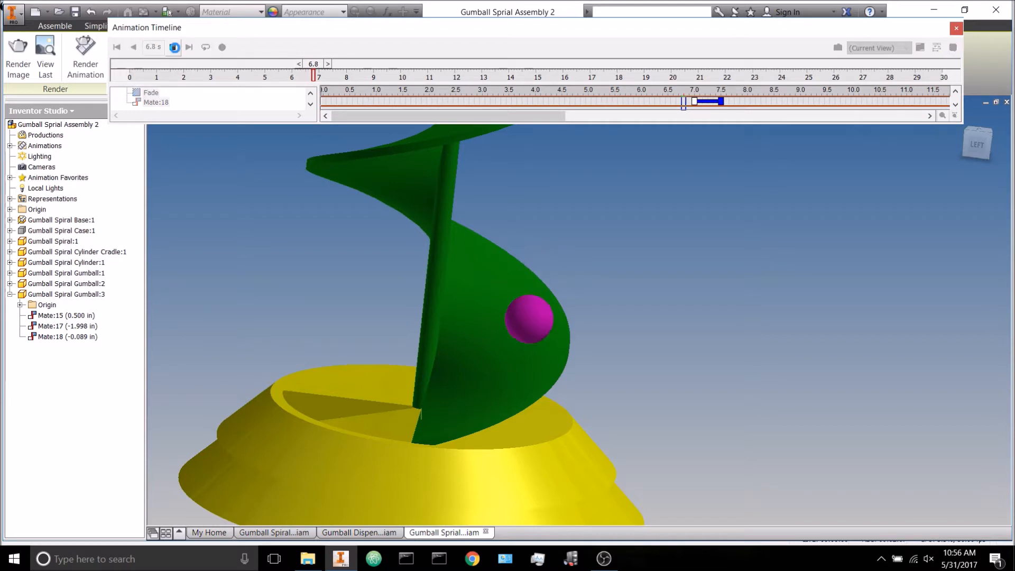
click(174, 49)
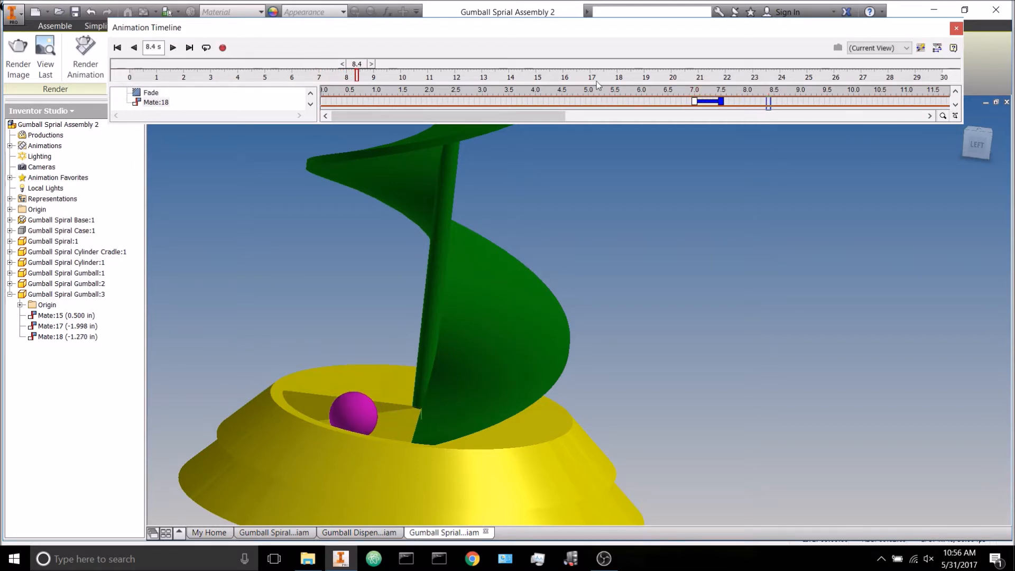
Step: Change Gumball:3's Mate:18 action to constant speed and replay it from 7.0 s to 8.0 s
right_click(704, 102)
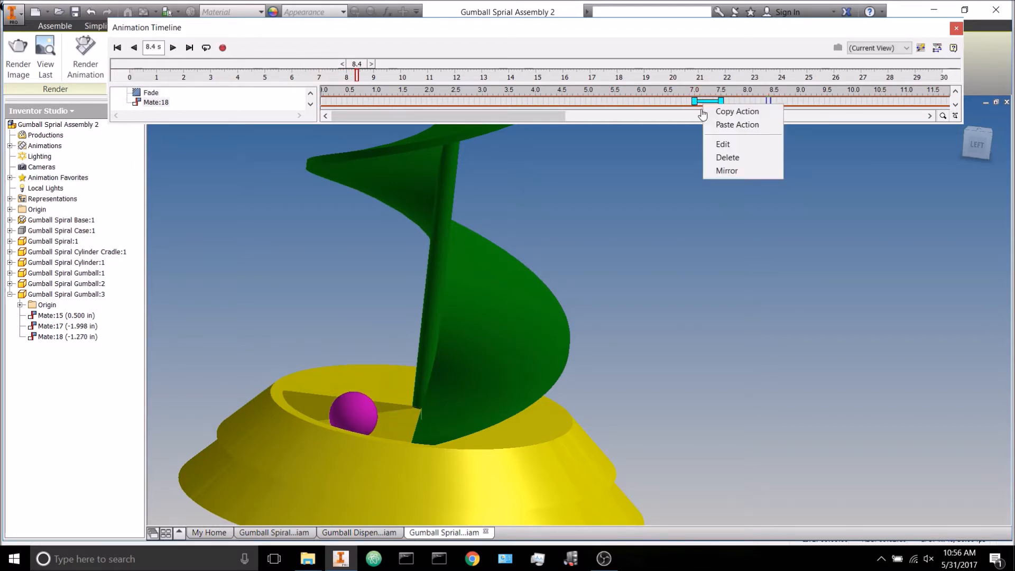
click(723, 145)
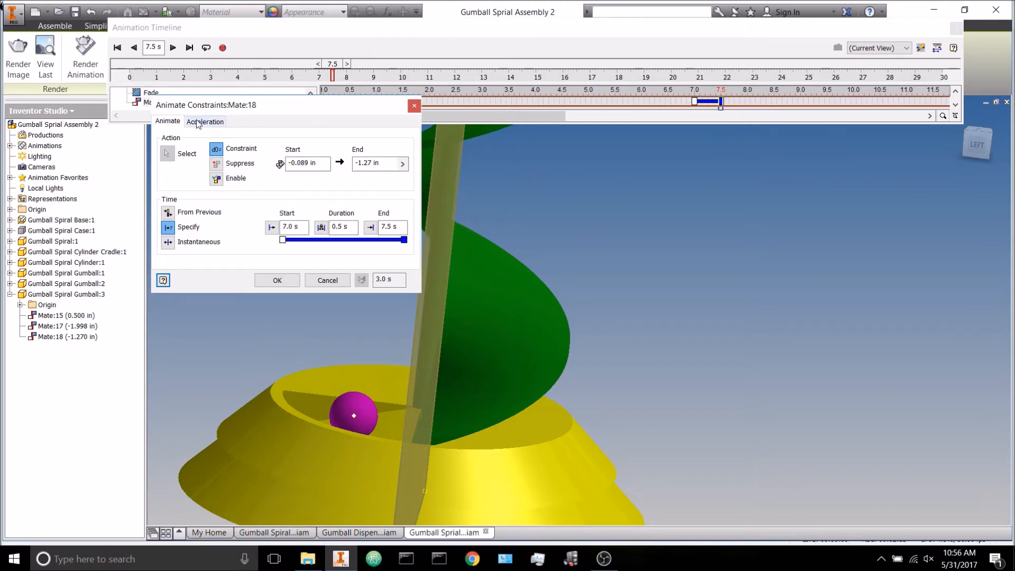
click(195, 121)
click(168, 252)
click(275, 281)
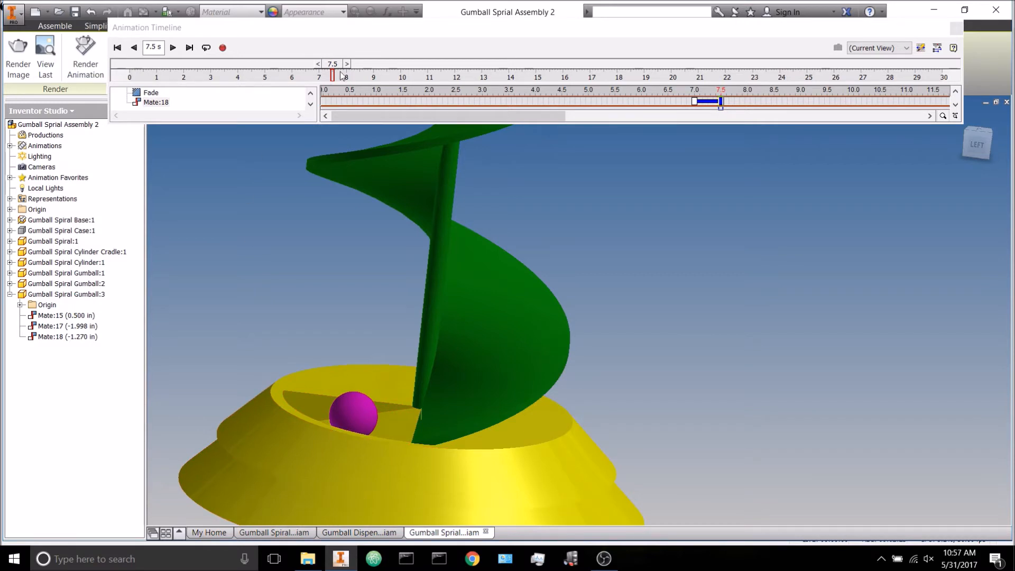
drag(337, 68, 321, 66)
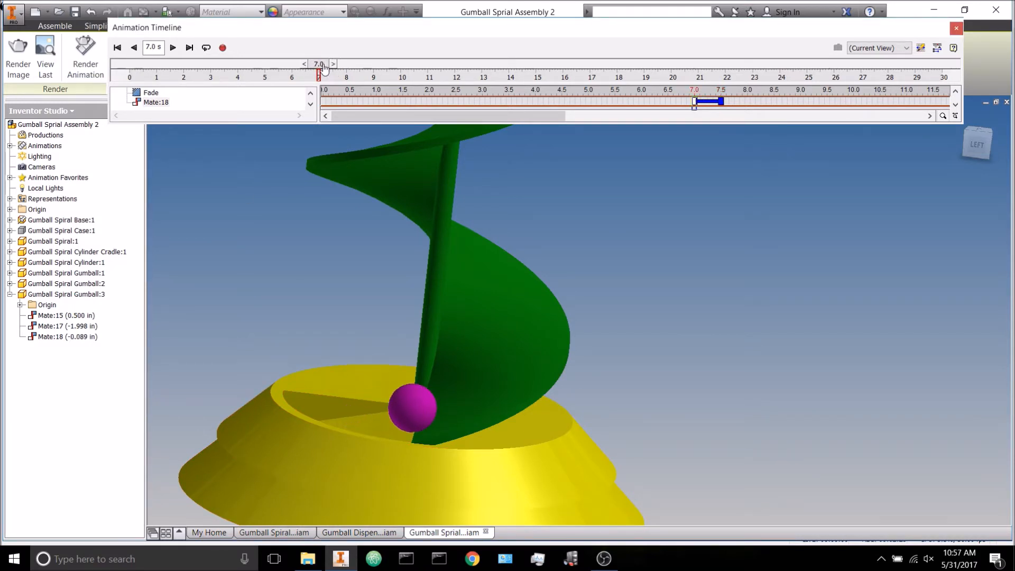
click(173, 48)
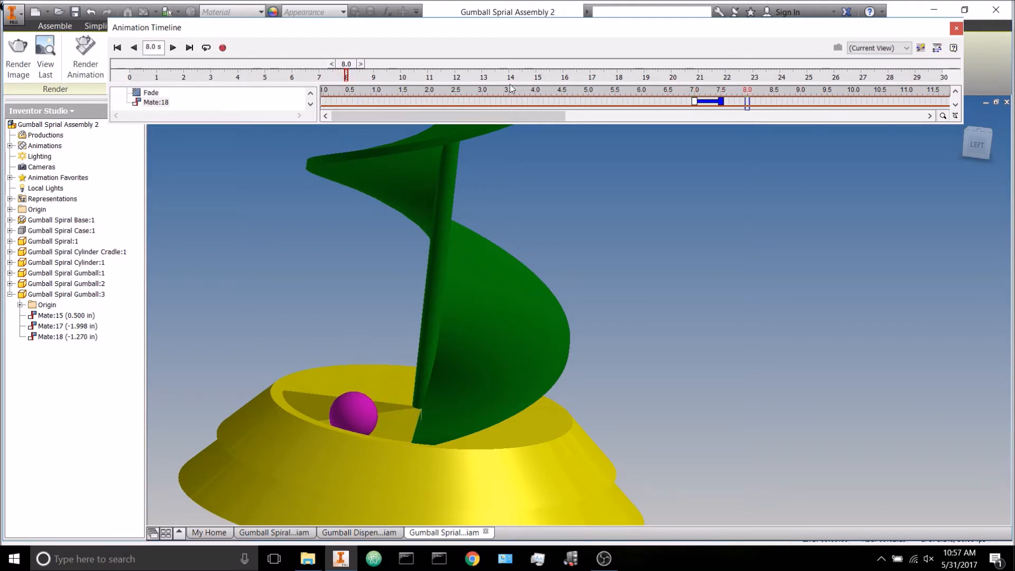
Step: Shorten Gumball:3's Mate:18 action to end at about 7.2 s and replay the animation from 6.8 s to 9.6 s
drag(721, 101, 707, 103)
drag(354, 67, 319, 68)
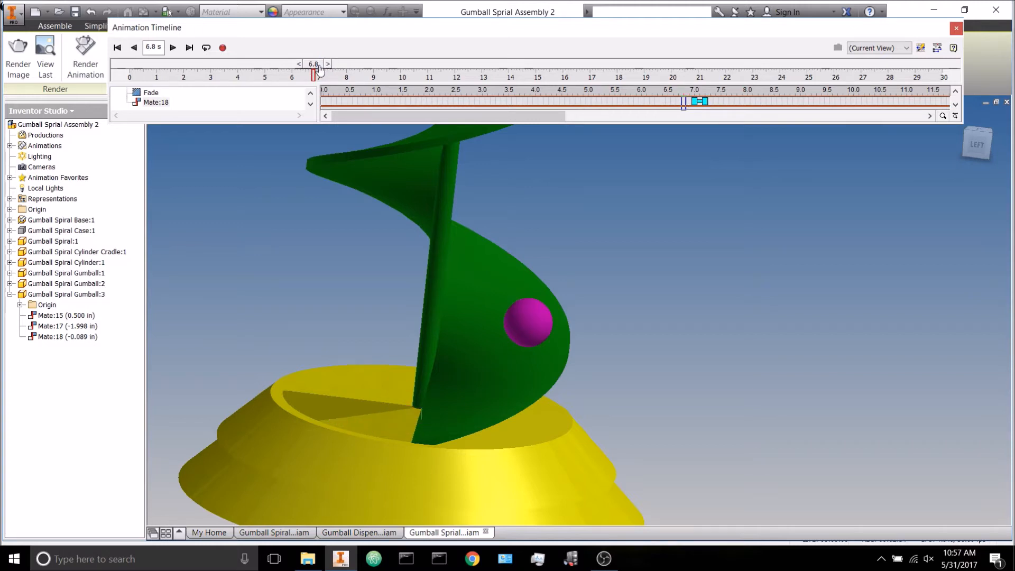
click(173, 48)
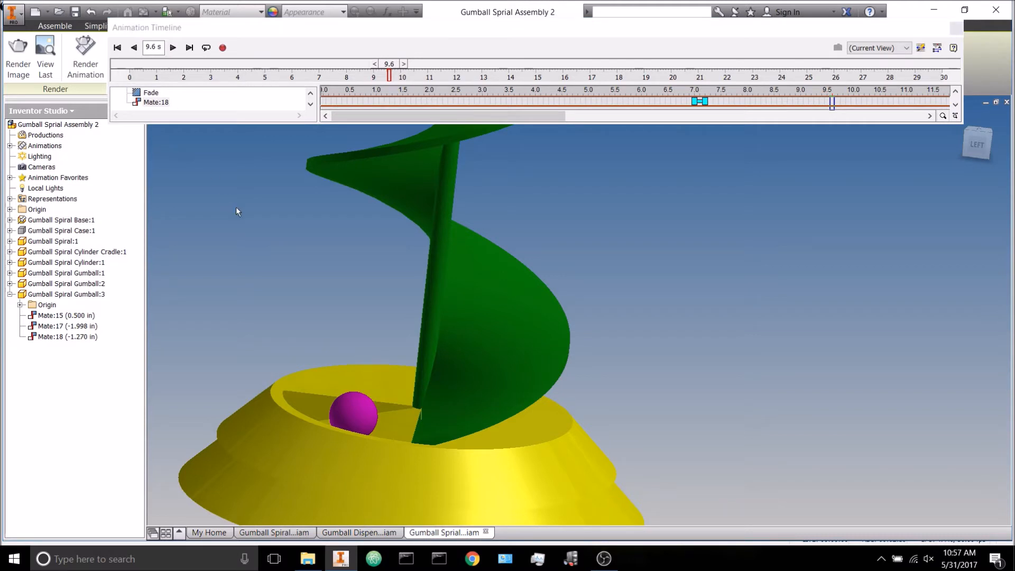
shift+middle_drag(298, 263, 415, 283)
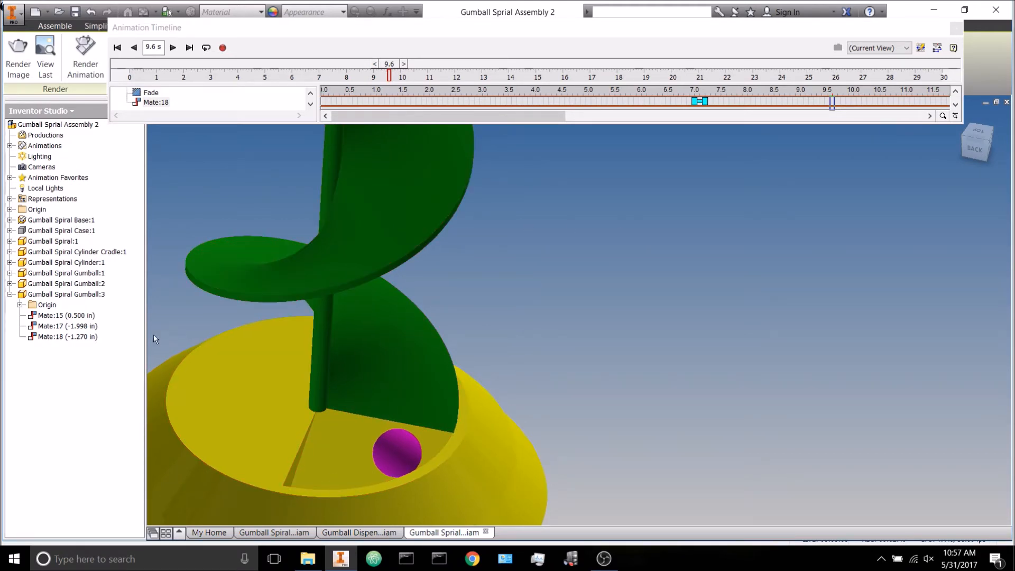
Step: Animate Gumball:3's Mate:17 constraint from -1.998 in to -0.5 in
right_click(85, 328)
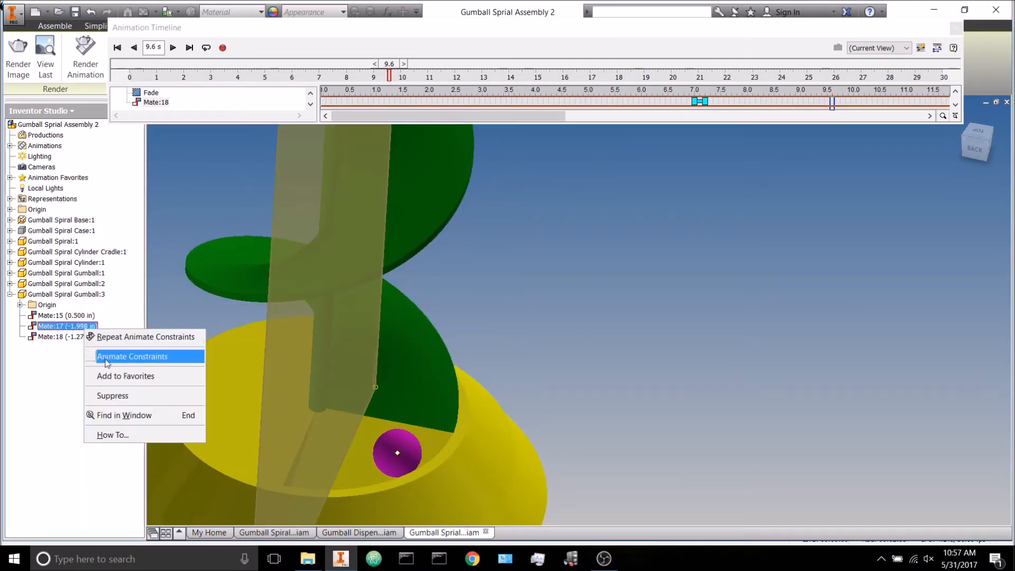
click(127, 353)
drag(392, 163, 343, 166)
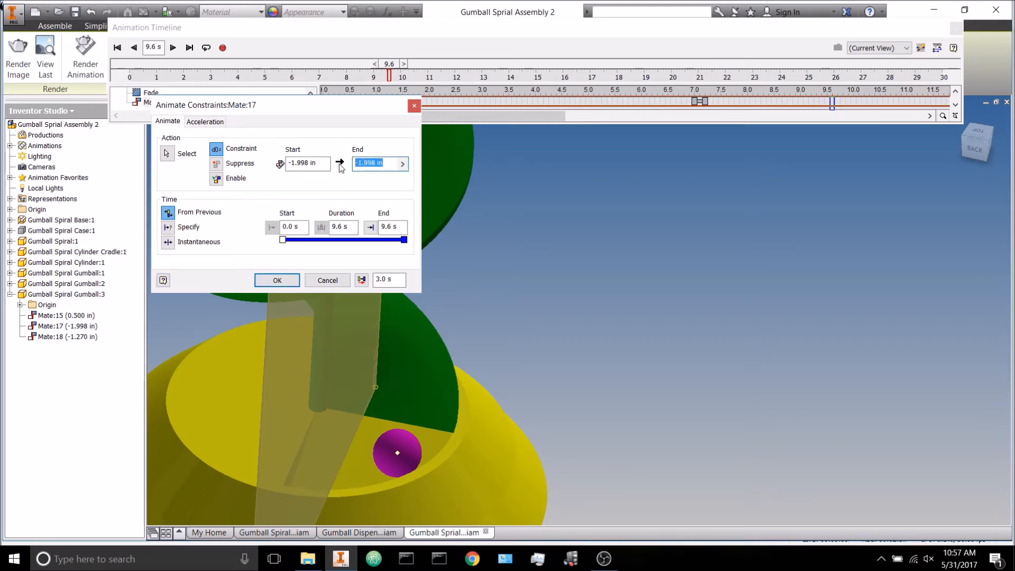
text(-.5)
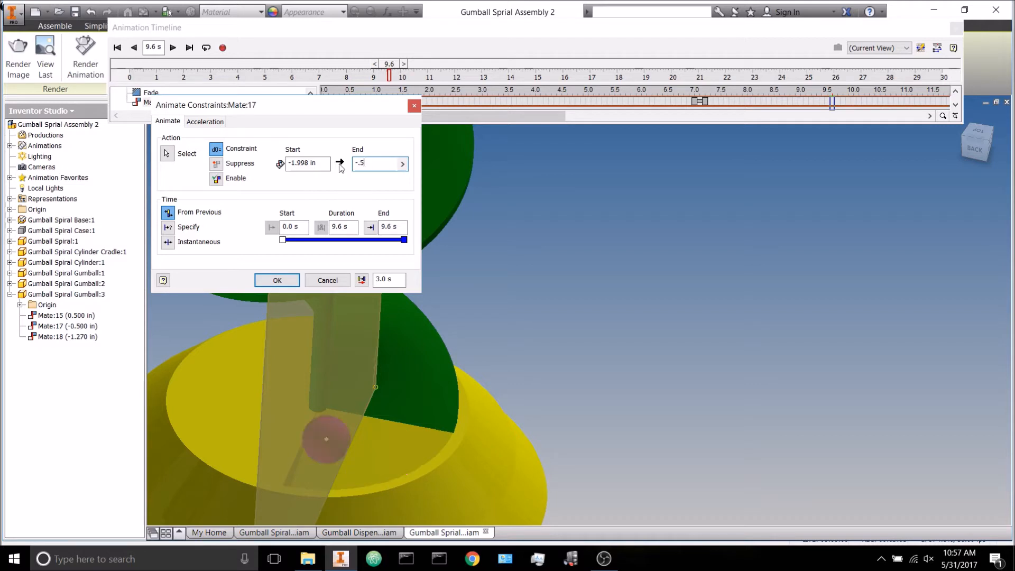
click(296, 280)
Step: Enlarge the animation timeline and set Gumball:3's Mate:17 action to run from 7.2 s to 7.4 s
shift+middle_drag(523, 321, 555, 309)
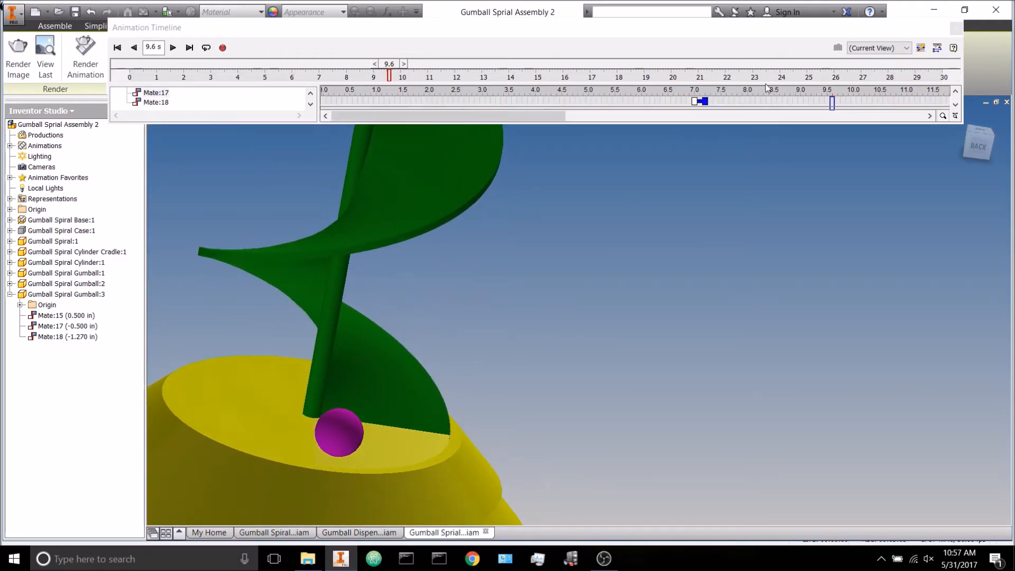
drag(757, 123, 752, 158)
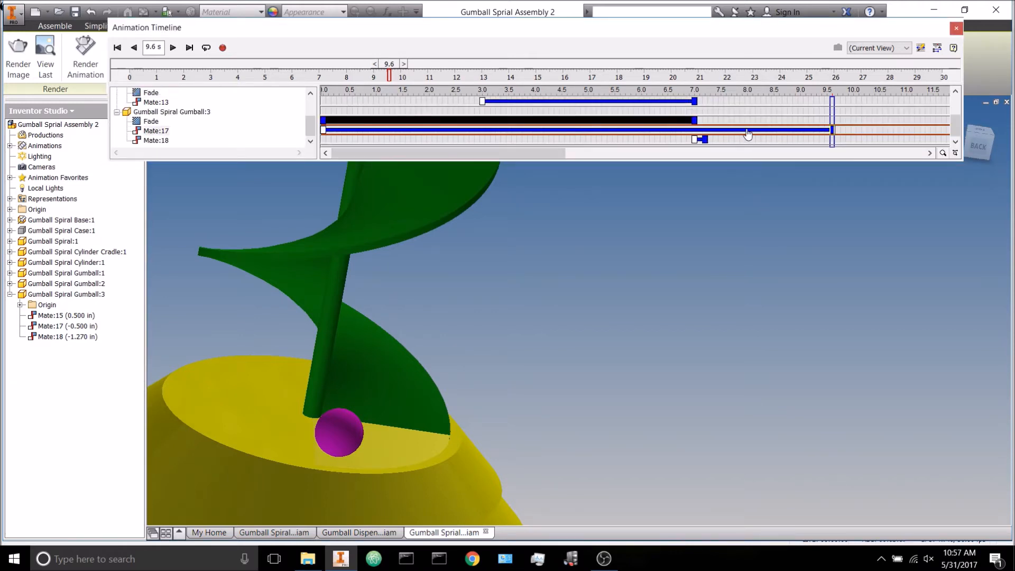
drag(324, 130, 705, 130)
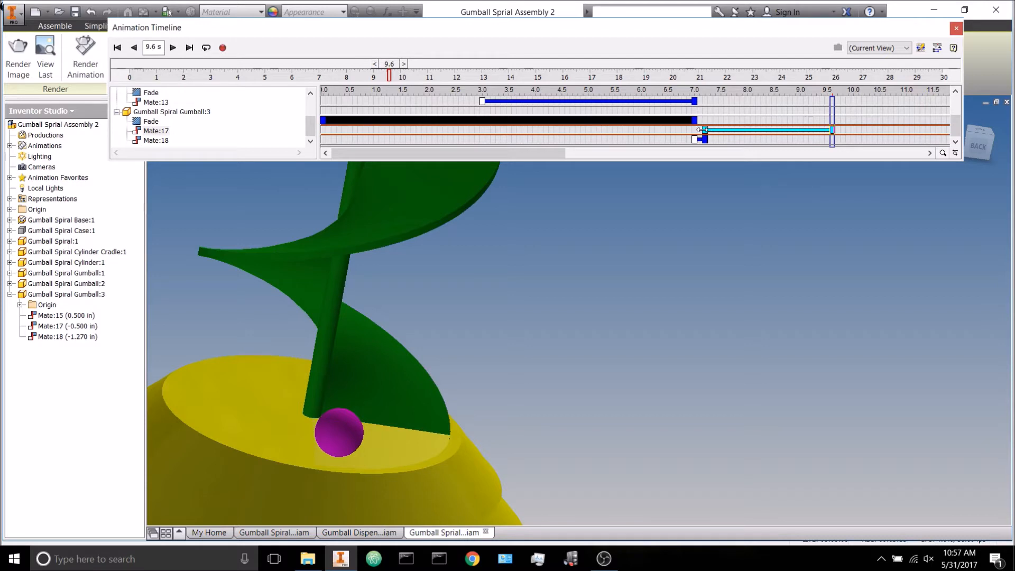
mouse_move(831, 117)
mouse_down()
mouse_move(859, 117)
mouse_move(720, 129)
mouse_up()
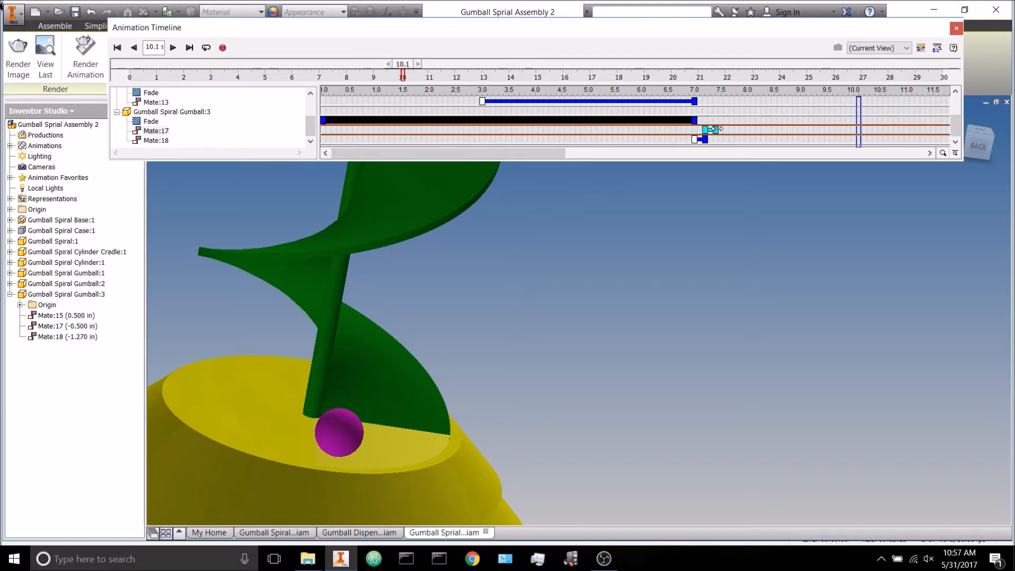
drag(407, 65, 322, 98)
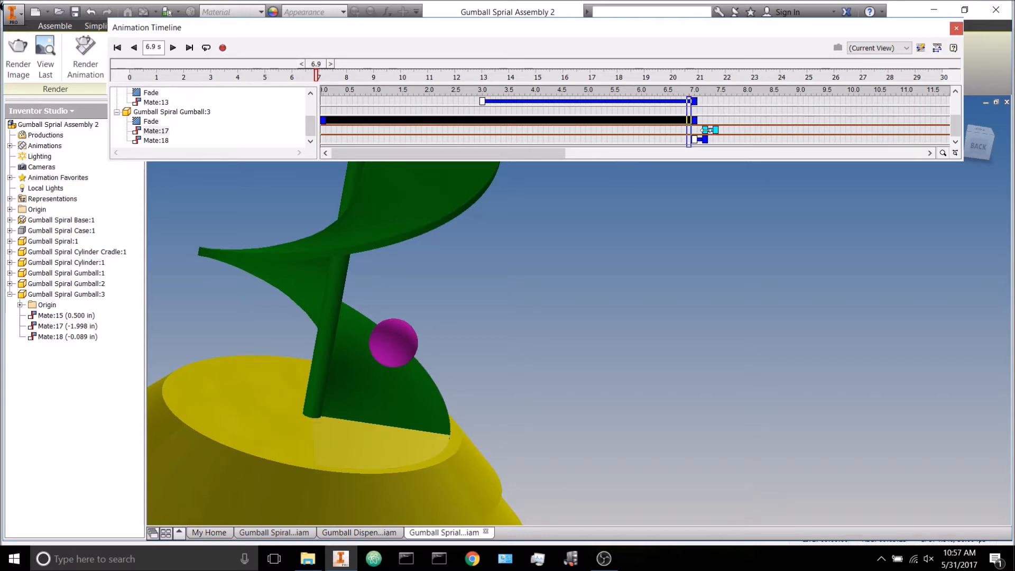
Step: Change Gumball:3's Mate:17 action to constant speed and replay the animation from 6.5 s to about 8.0 s
right_click(714, 131)
right_click(702, 127)
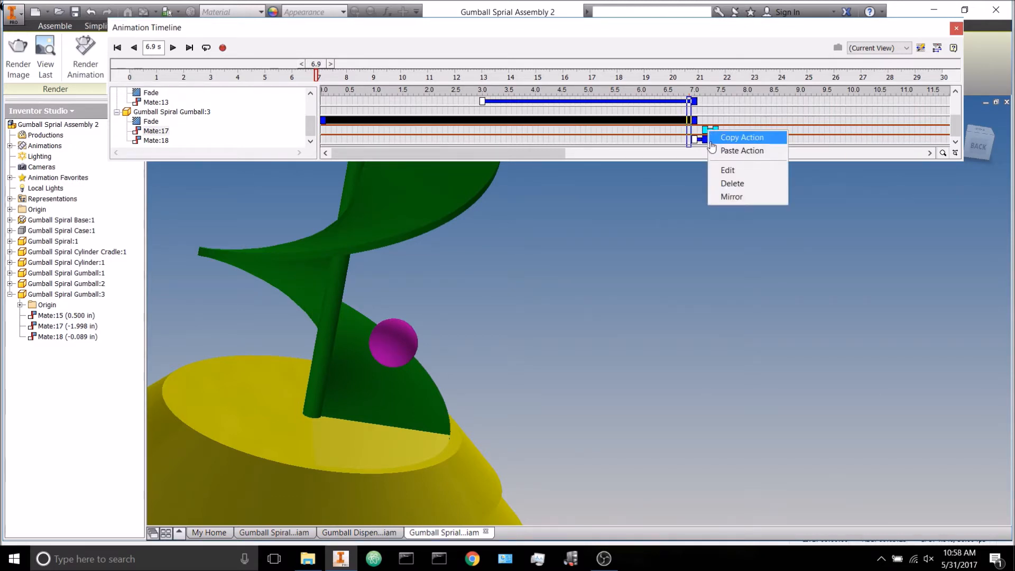
click(724, 172)
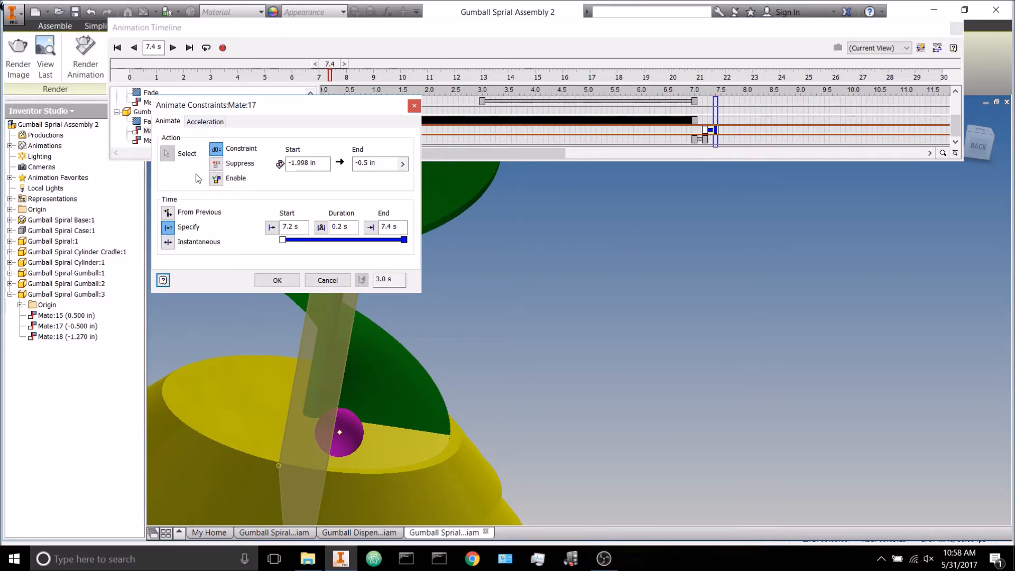
click(205, 122)
click(167, 251)
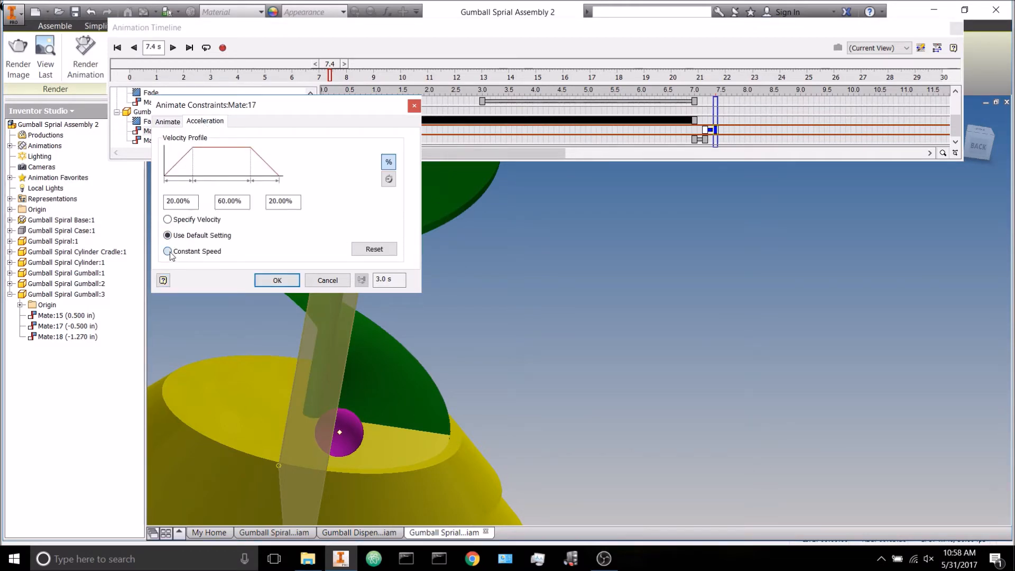
click(278, 280)
drag(332, 63, 310, 67)
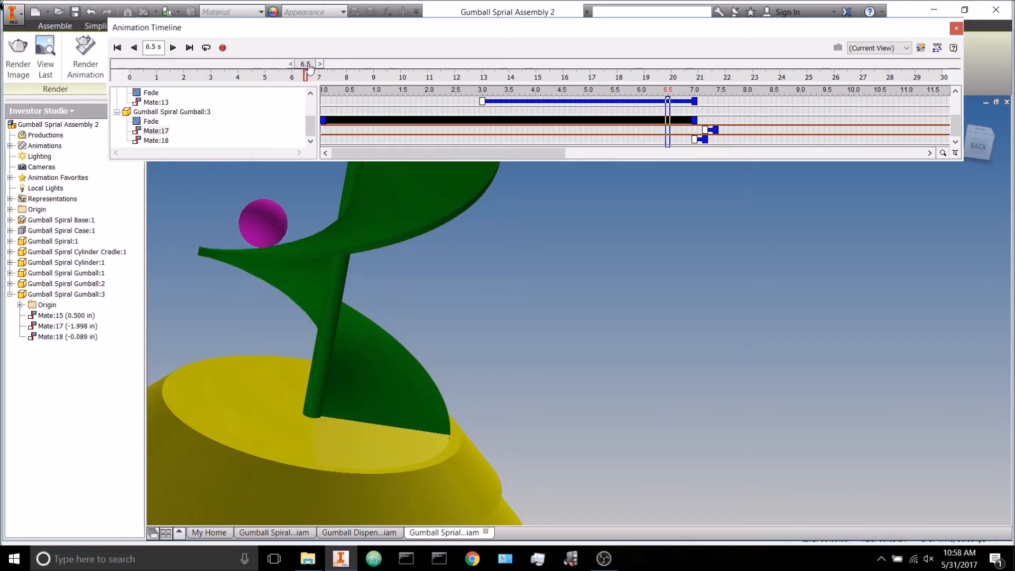
click(173, 47)
click(173, 47)
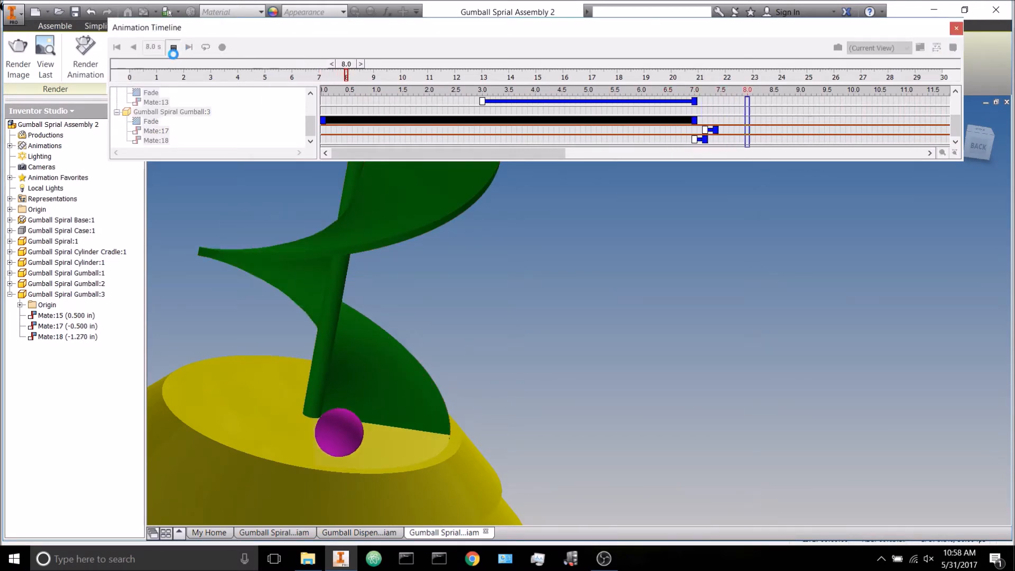
Step: Shorten Gumball:3's Mate:18 action to end at 7.1 s and its Mate:17 action to end at 7.3 s, then replay the swap
click(697, 140)
click(717, 129)
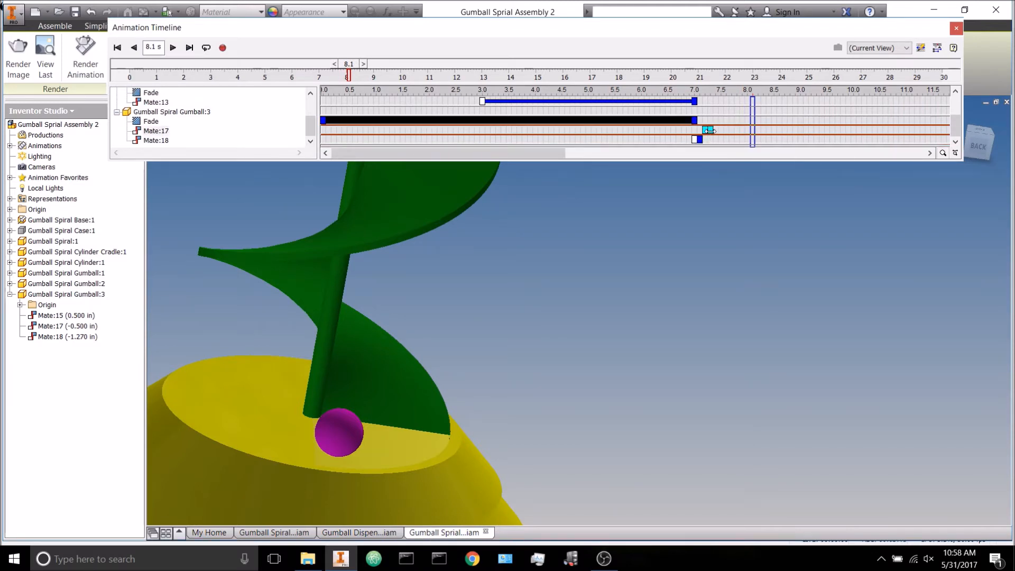
drag(358, 73, 316, 74)
click(173, 47)
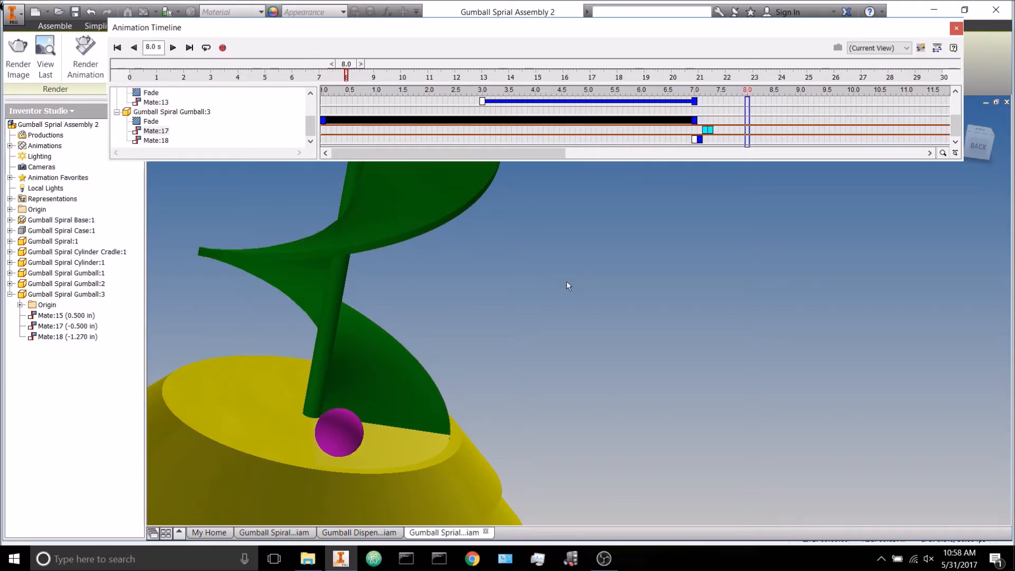
Step: Examine Gumball:3's position on the base from several angles with its Mate:18 constraint highlighted
shift+middle_drag(567, 281, 543, 304)
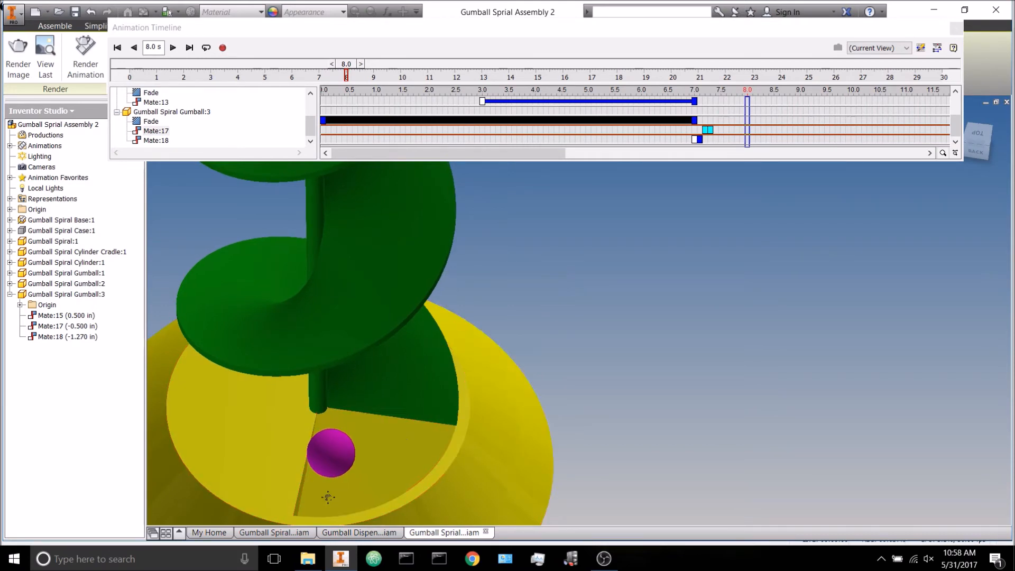
middle_drag(326, 498, 377, 425)
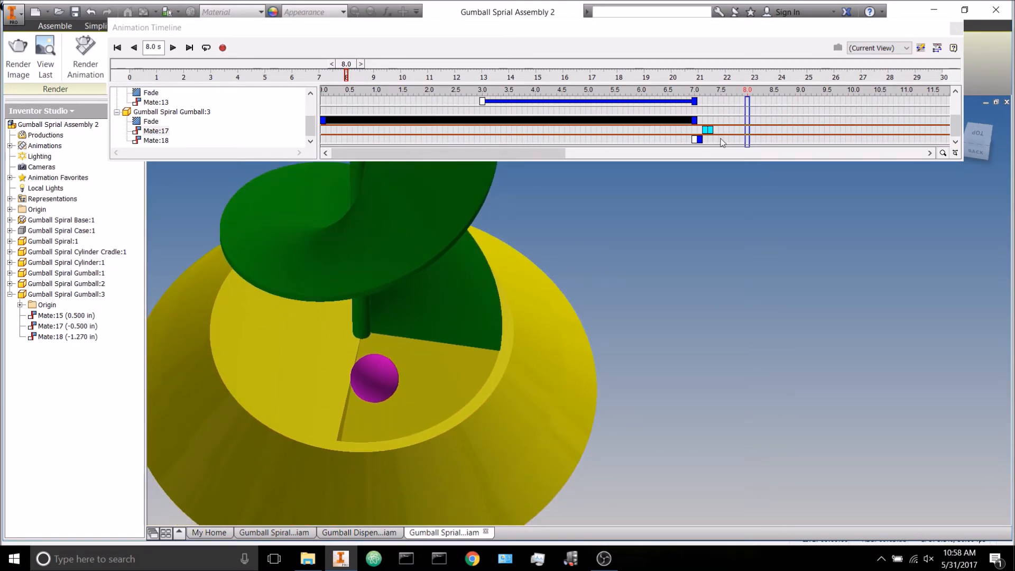
click(697, 138)
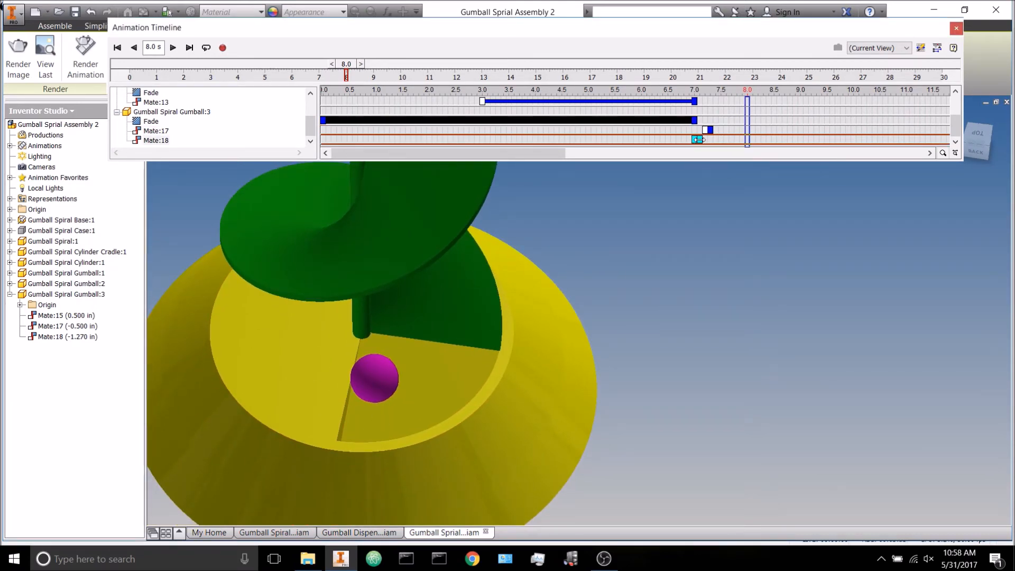
right_click(698, 140)
click(687, 144)
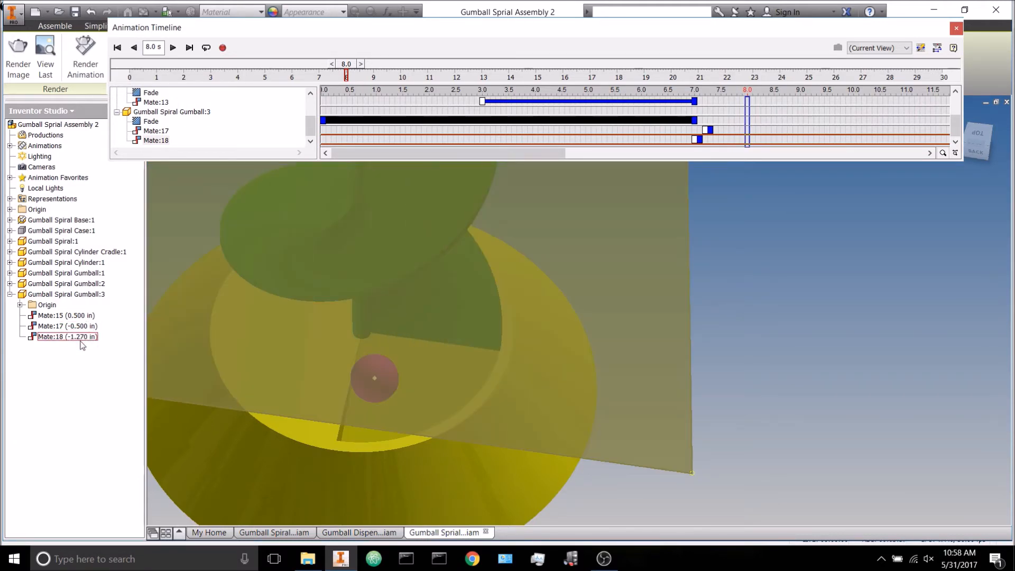
click(81, 339)
shift+middle_drag(371, 439, 227, 351)
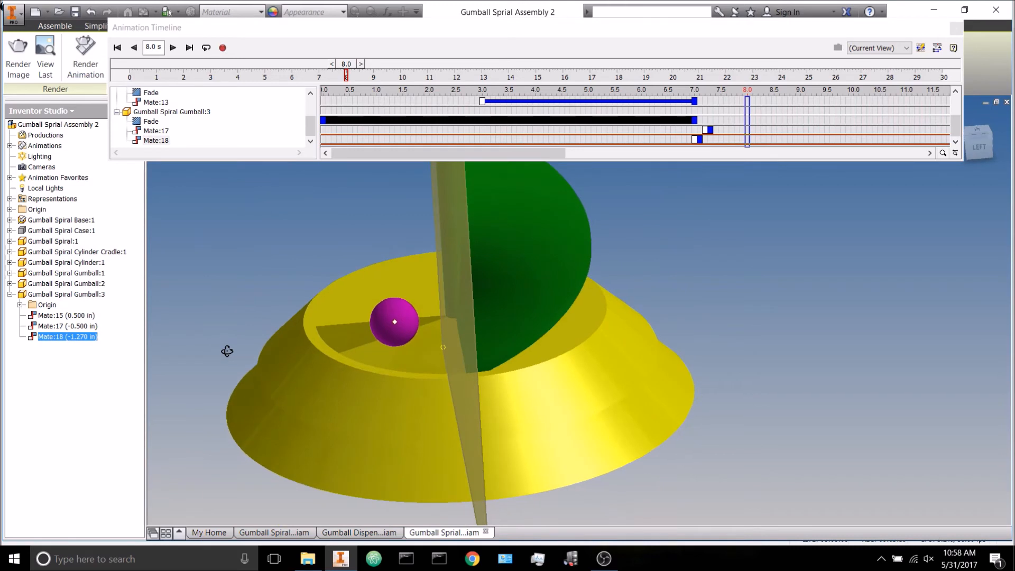
Step: Duplicate Gumball:3's Mate:18 action on the same track and place the copy from 7.2 s to 7.4 s
right_click(695, 142)
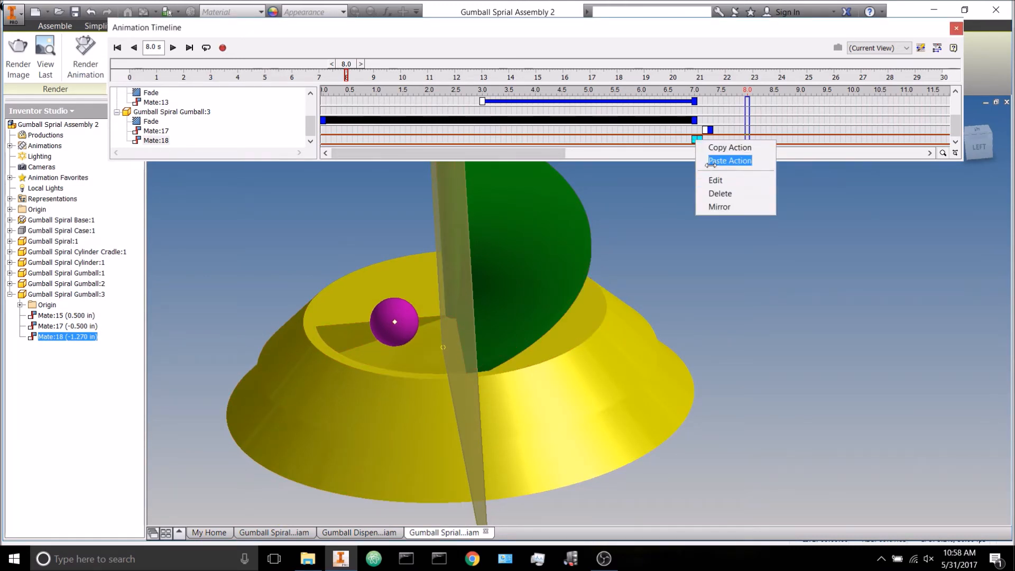
click(725, 147)
right_click(719, 140)
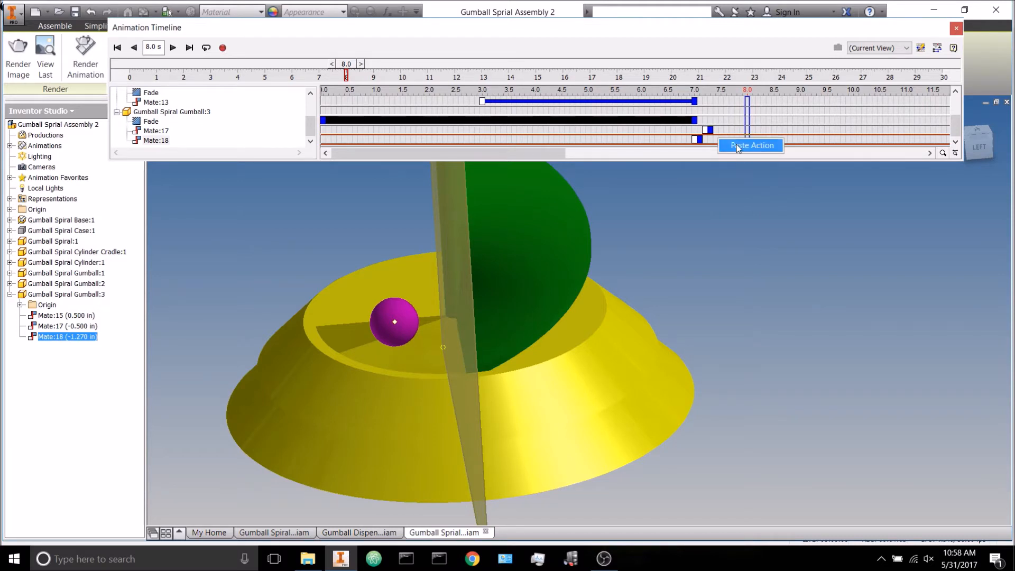
click(751, 145)
drag(712, 144, 725, 143)
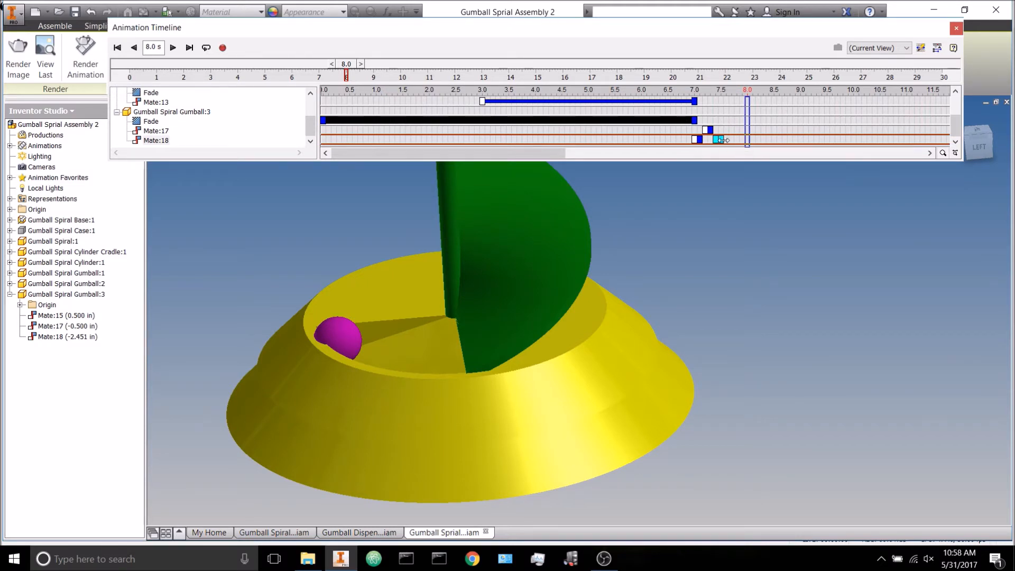
drag(716, 140, 705, 140)
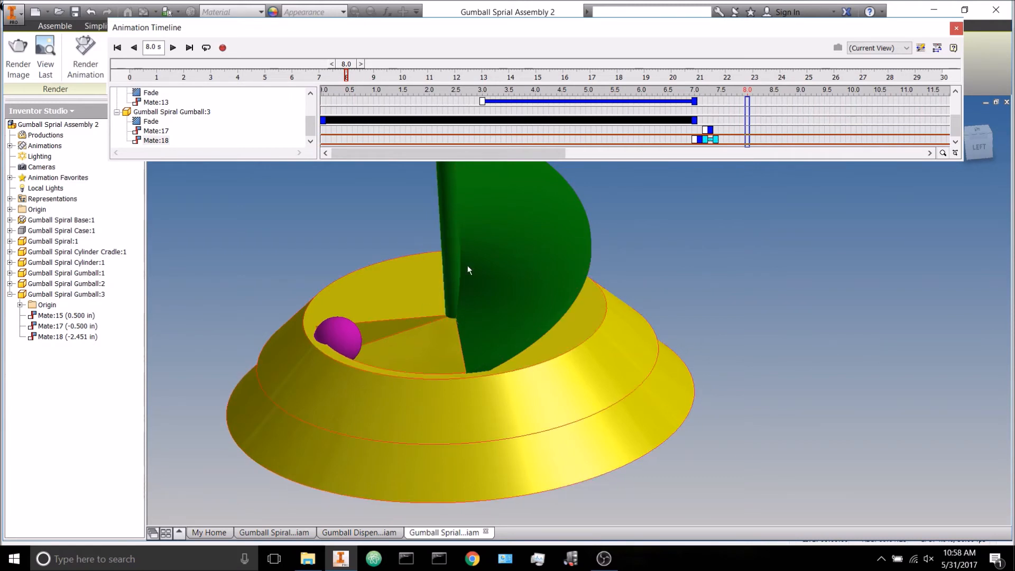
Step: Set the end value of the copied Mate:18 action to -2.25 in
right_click(713, 140)
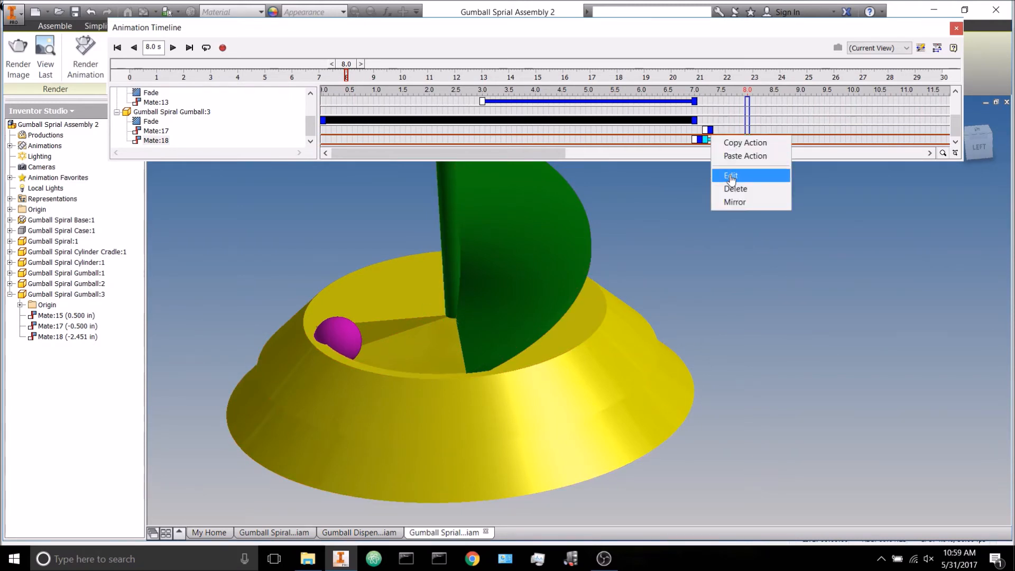
click(728, 170)
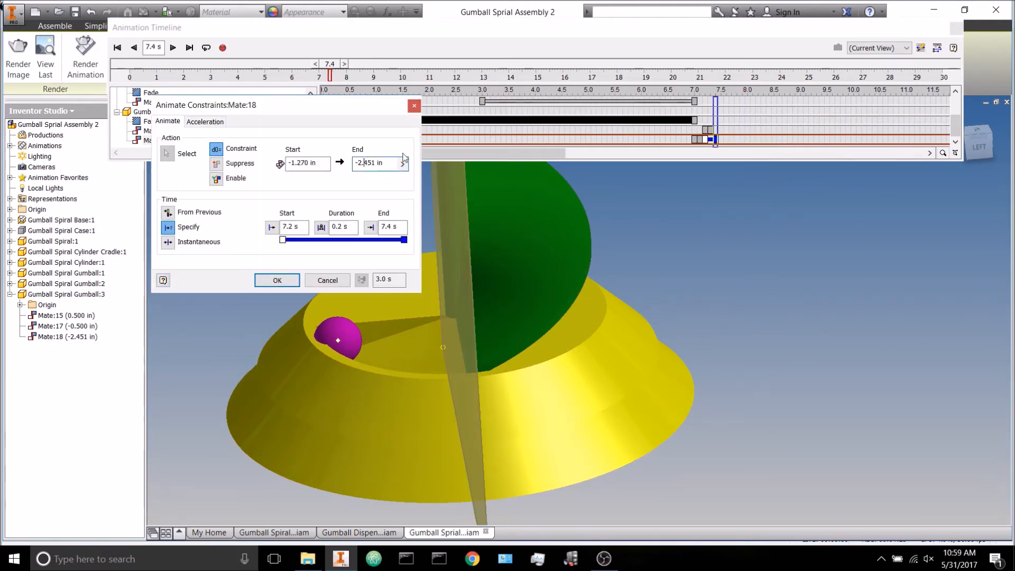
key(BackSpace)
key(BackSpace)
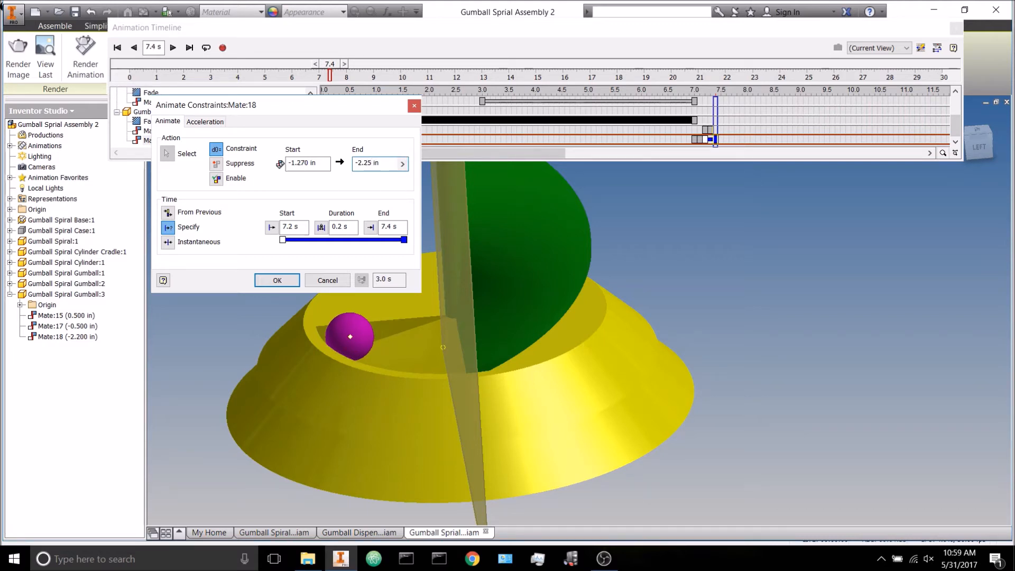
click(277, 280)
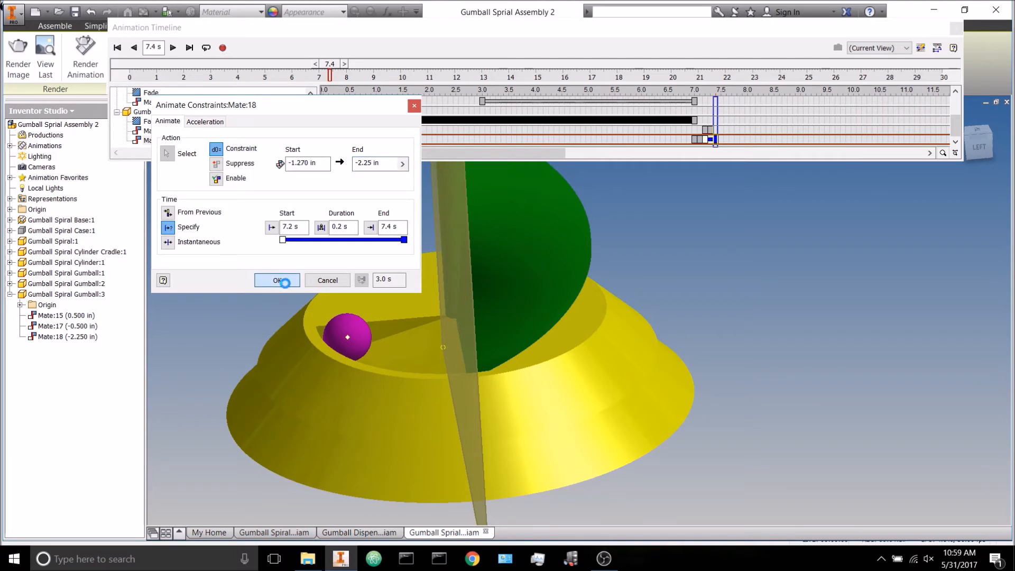
Step: Shorten the copied Mate:18 action to end at 7.3 s and replay the animation from before the swap to about 8.1 s
drag(716, 114, 727, 115)
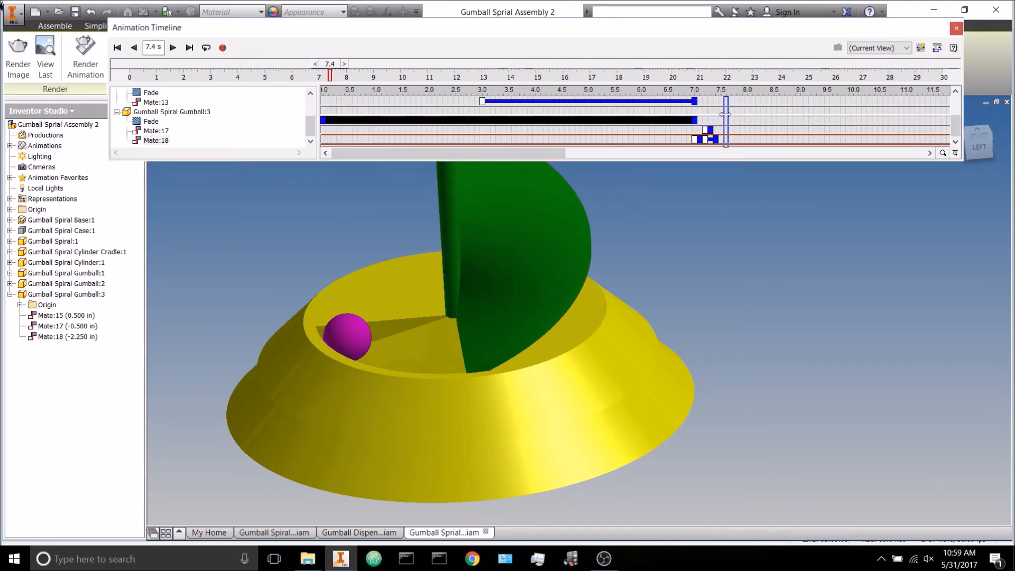
drag(335, 74, 302, 76)
click(173, 48)
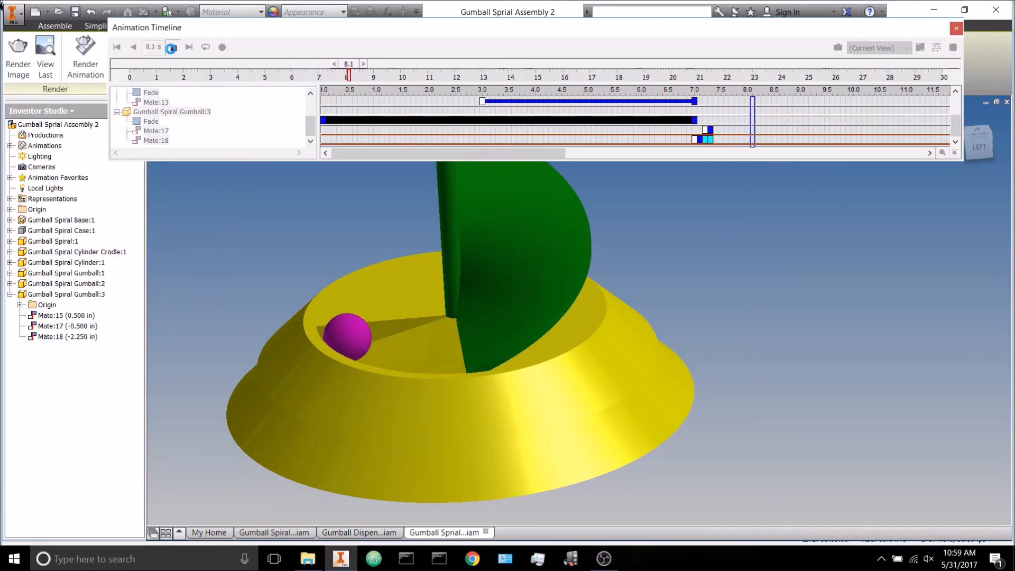
click(171, 49)
Step: Compress Gumball:3's Mate:18 actions to end at about 7.1 s and its Mate:17 action to about 7.1 s, and replay from 6.8 s
drag(699, 140, 698, 139)
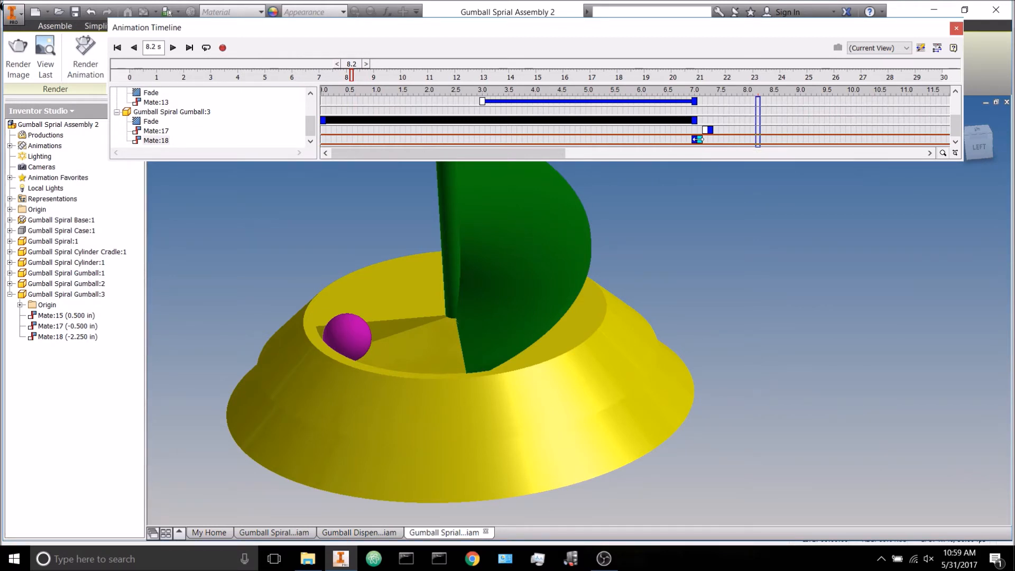
click(703, 130)
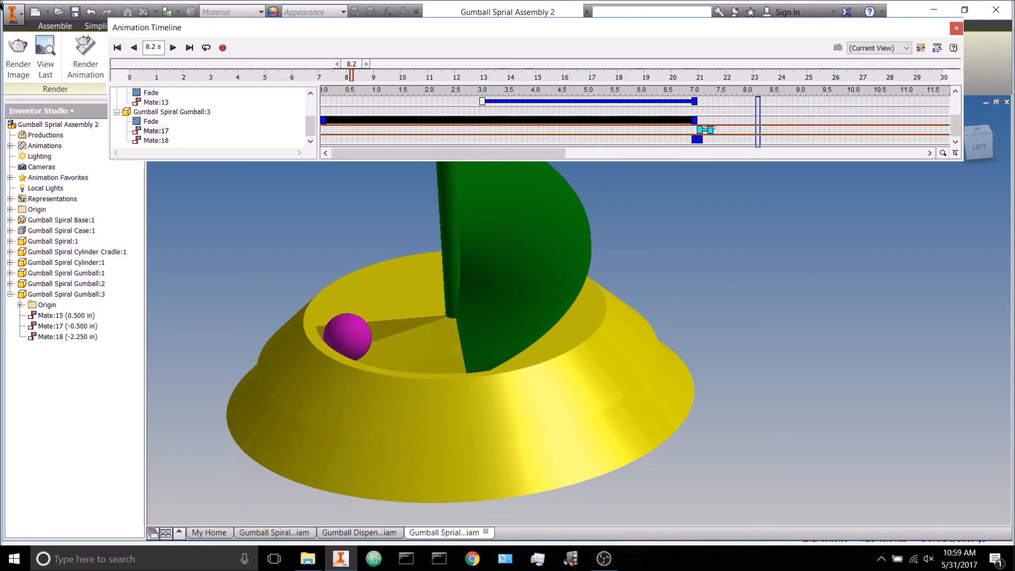
drag(352, 74, 314, 77)
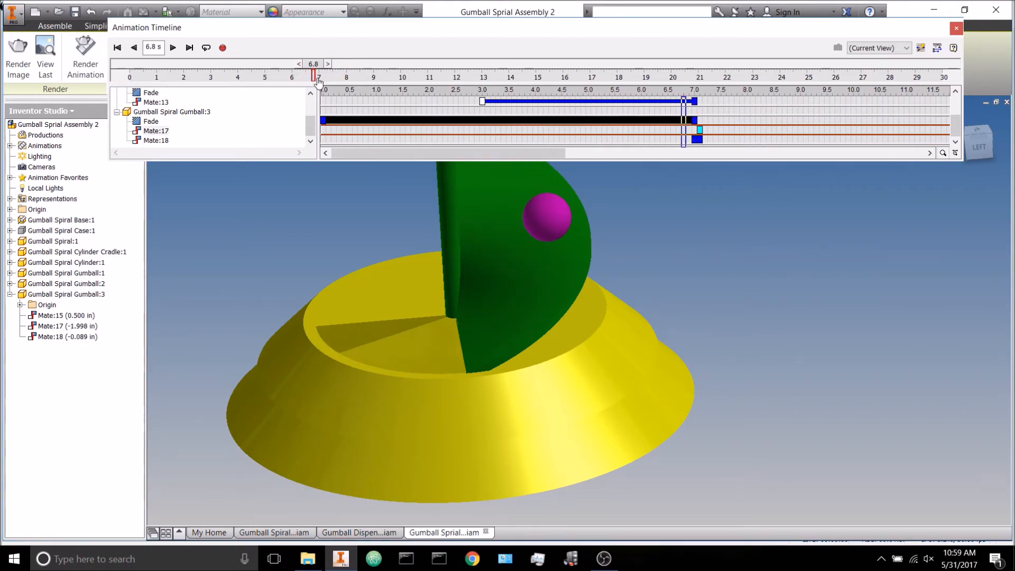
click(177, 49)
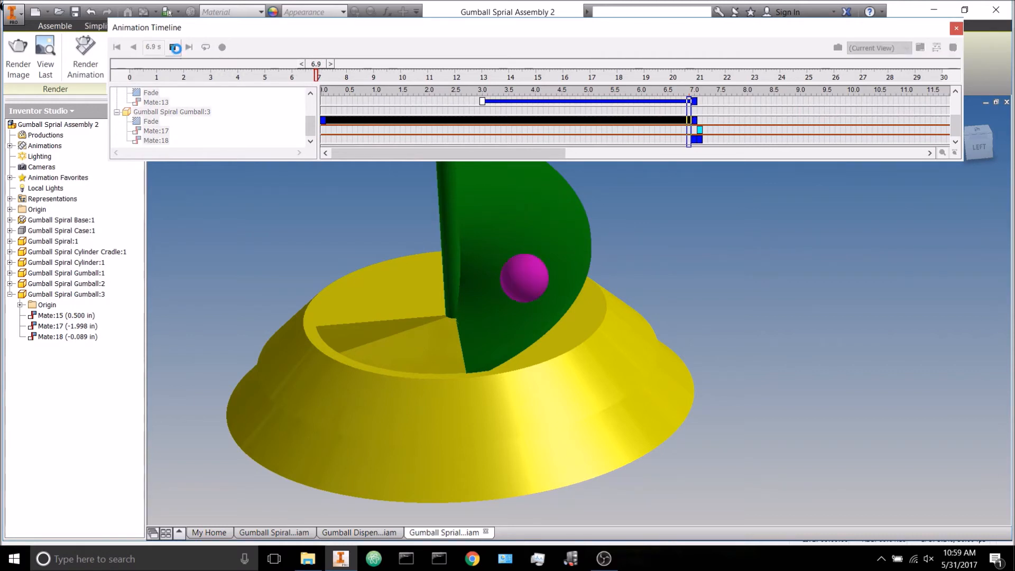
click(175, 49)
click(134, 48)
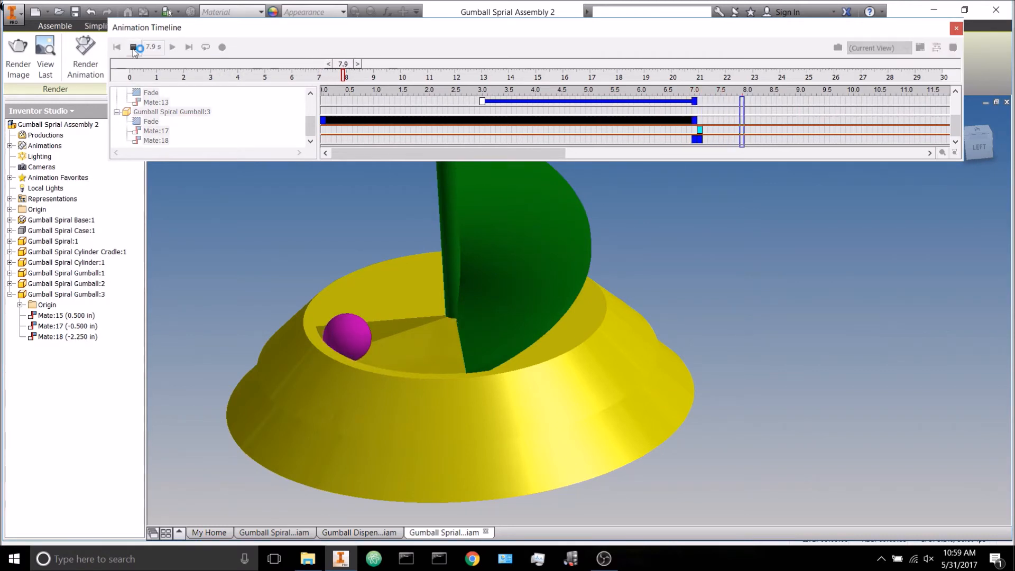
Step: Replay the end of Gumball:3's roll across the base
click(133, 47)
click(172, 48)
click(173, 47)
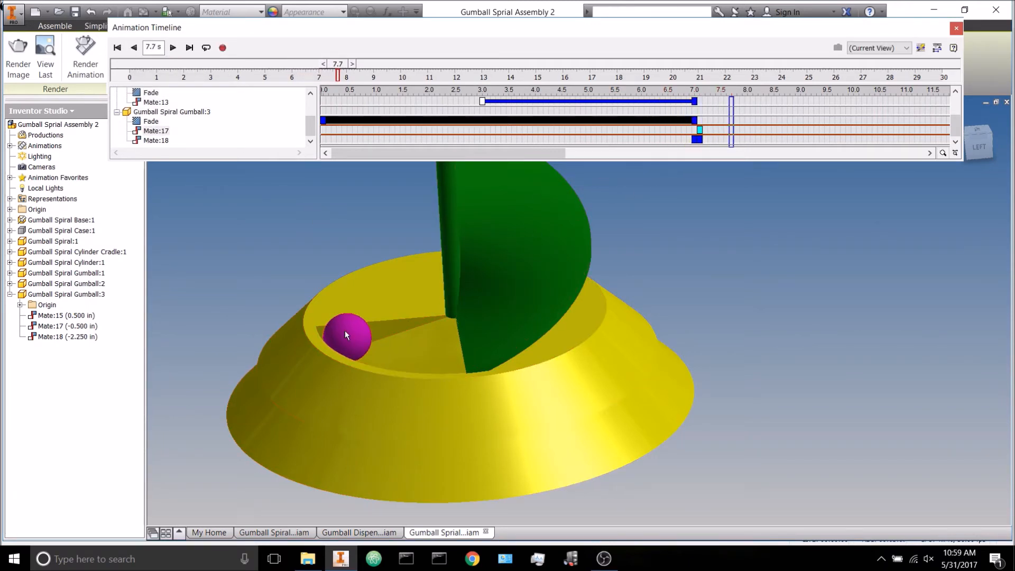
Step: Mirror Gumball:3's Mate:17 action and its last Mate:18 action, and replay the animation from 6.4 s to 8.3 s
shift+middle_drag(288, 189, 348, 207)
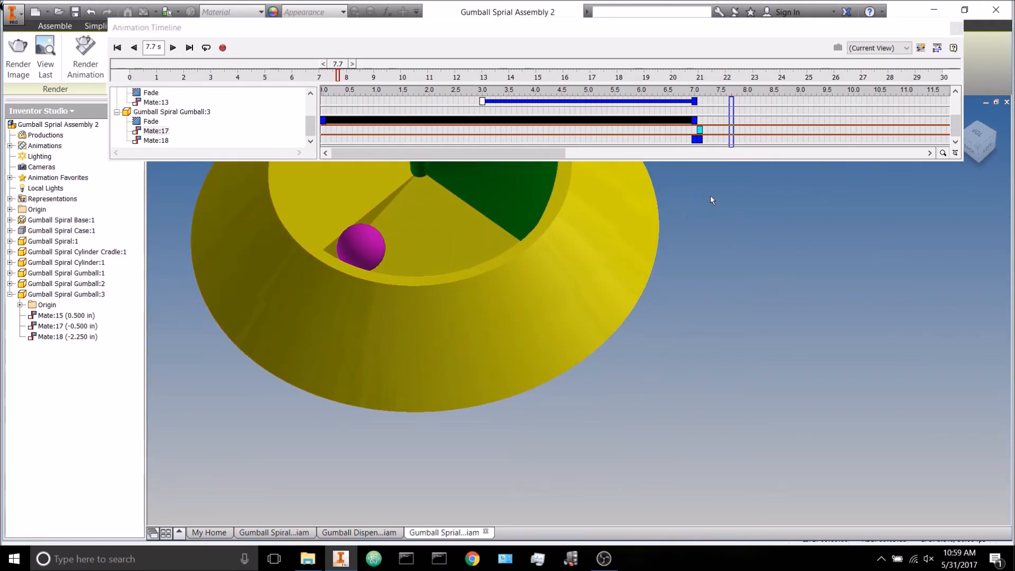
right_click(700, 130)
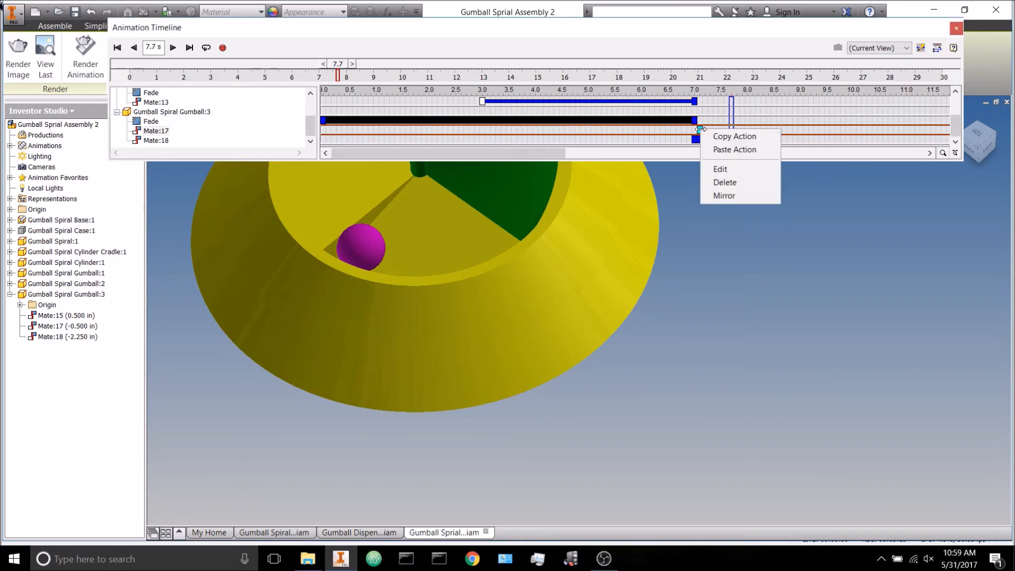
click(729, 198)
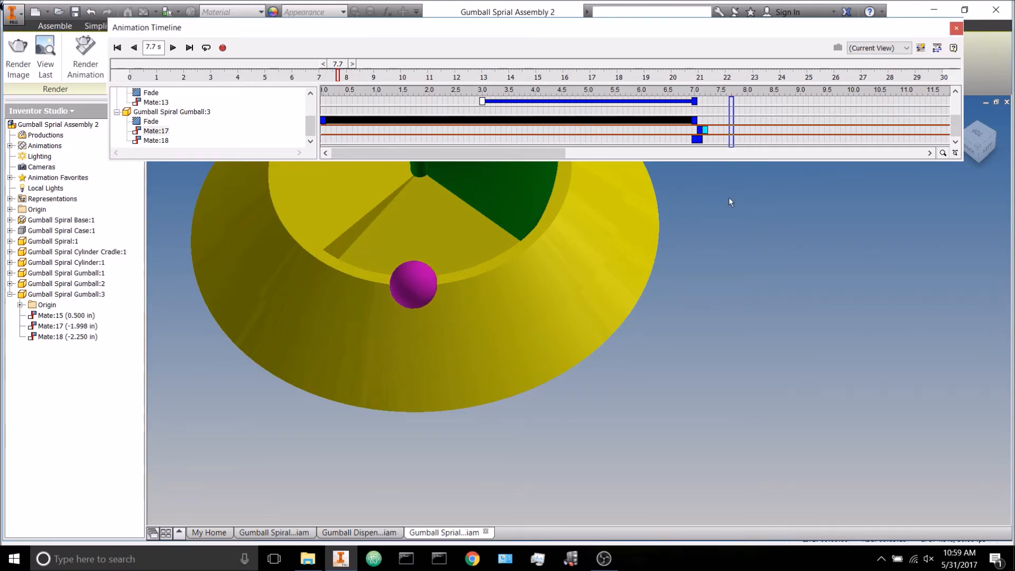
click(698, 139)
right_click(703, 144)
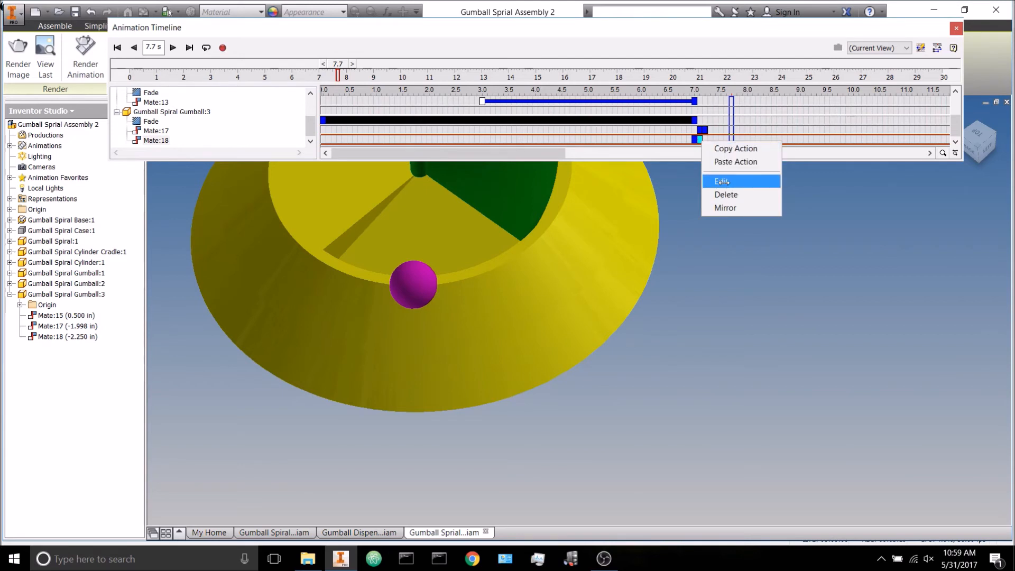
click(731, 209)
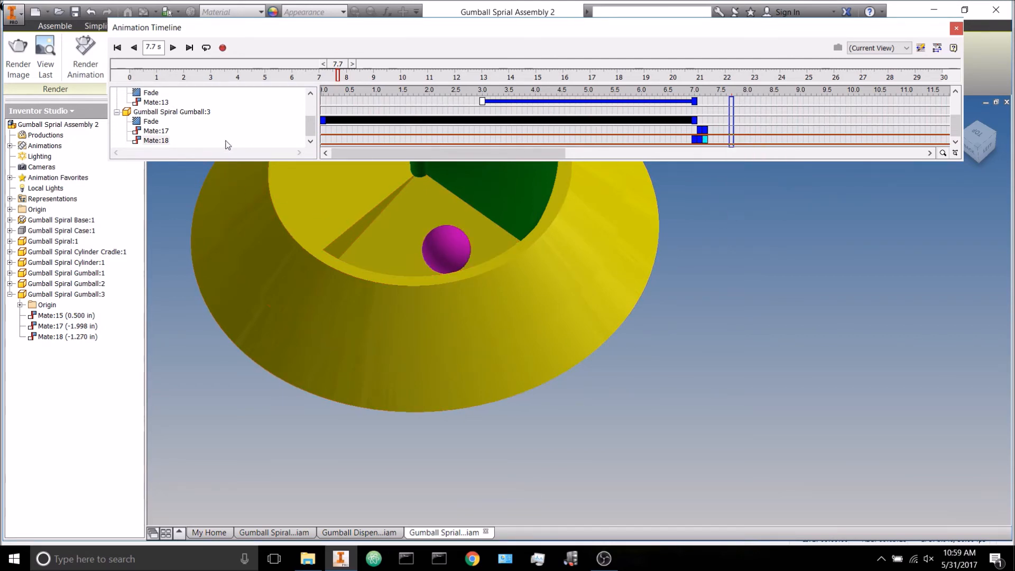
drag(338, 68, 306, 68)
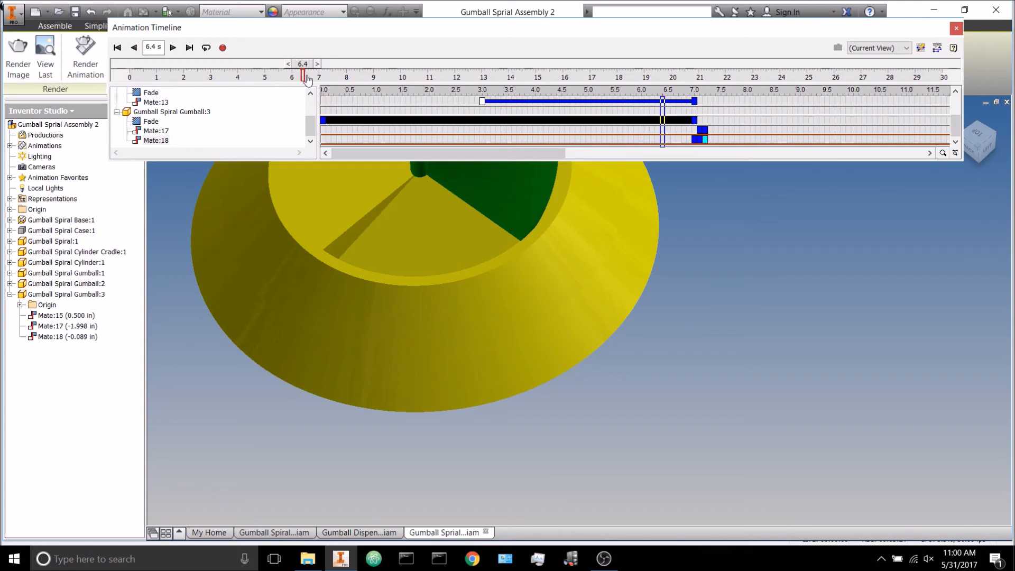
click(173, 47)
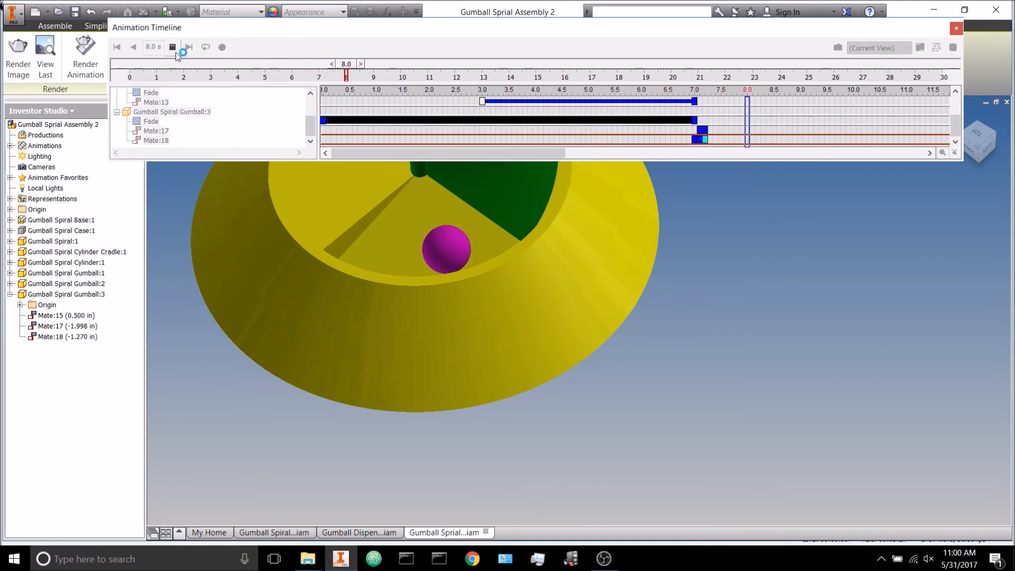
click(174, 48)
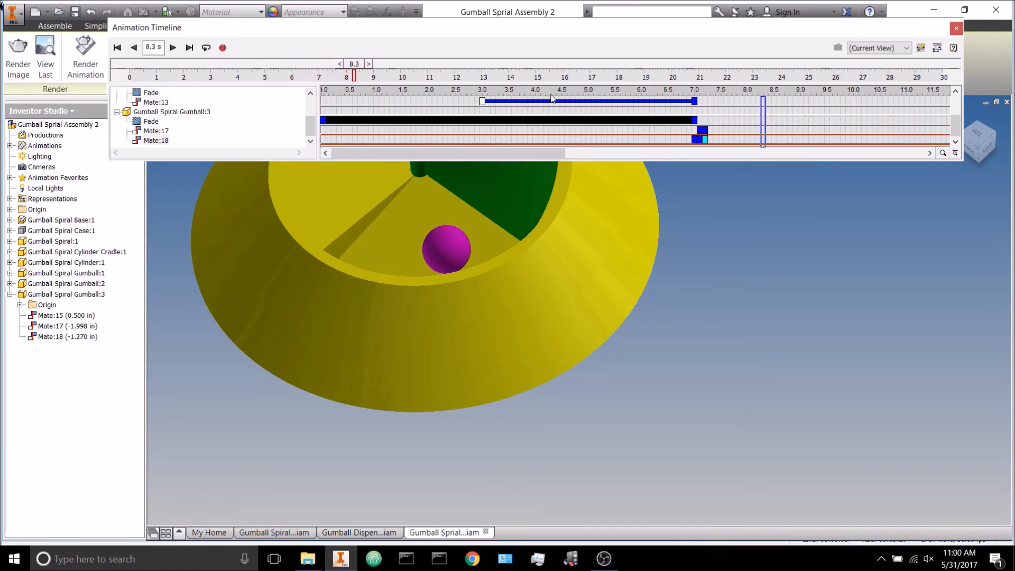
Step: Adjust Gumball:3's mirrored Mate:17 and Mate:18 actions to run from 7.2 s to 7.3 s
double_click(704, 130)
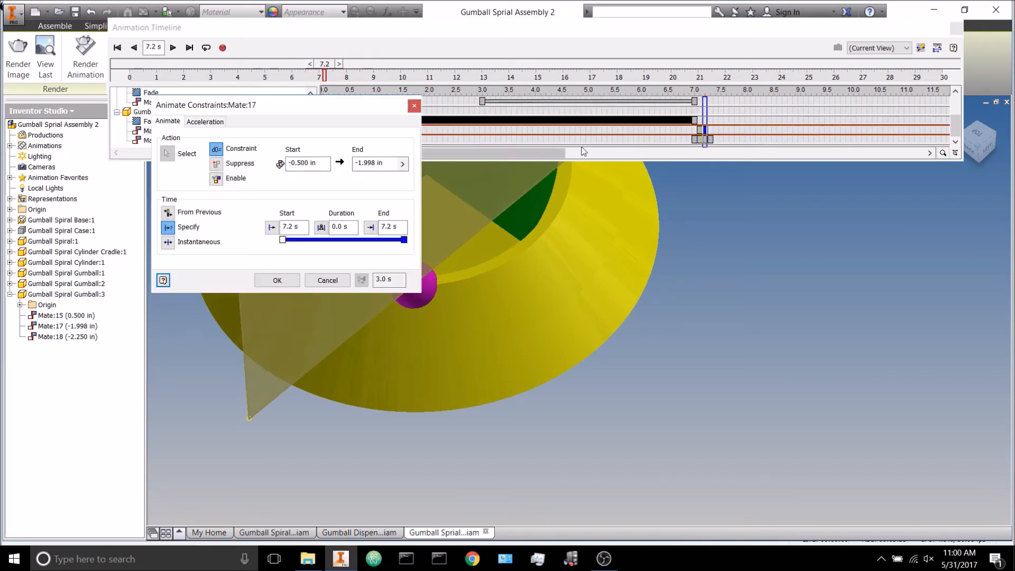
key(Return)
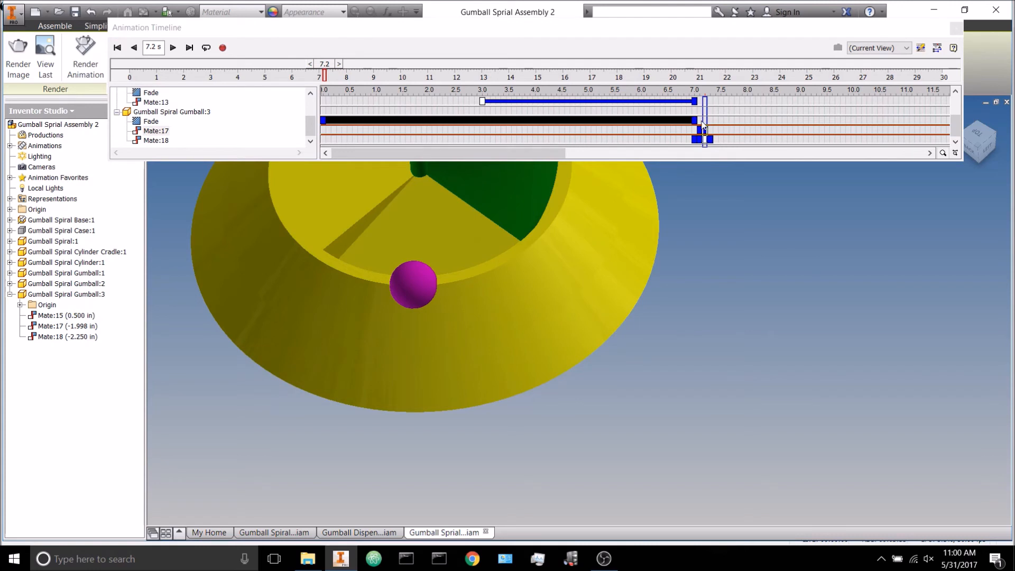
drag(705, 112, 722, 112)
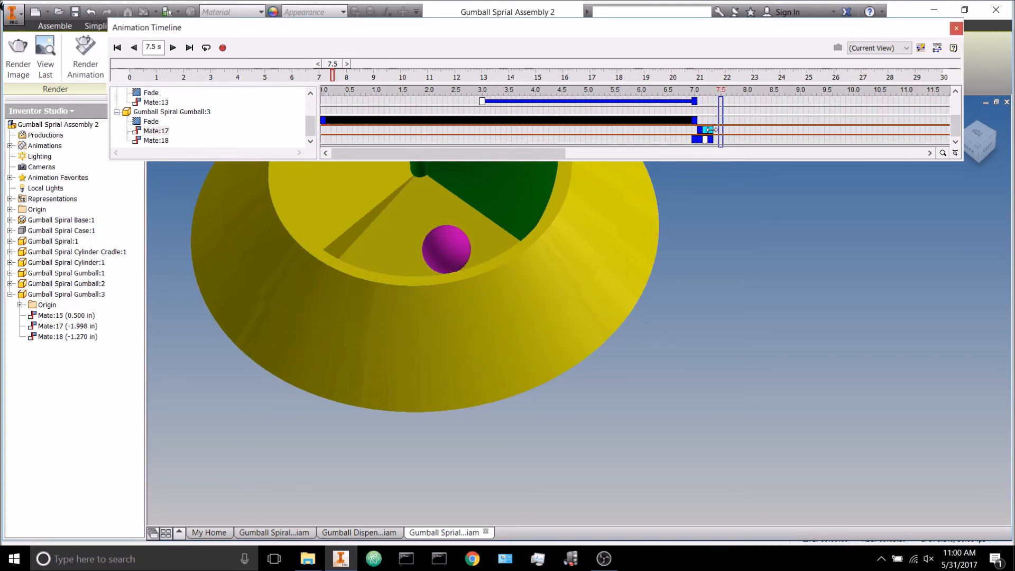
click(699, 153)
drag(690, 152, 494, 174)
click(603, 138)
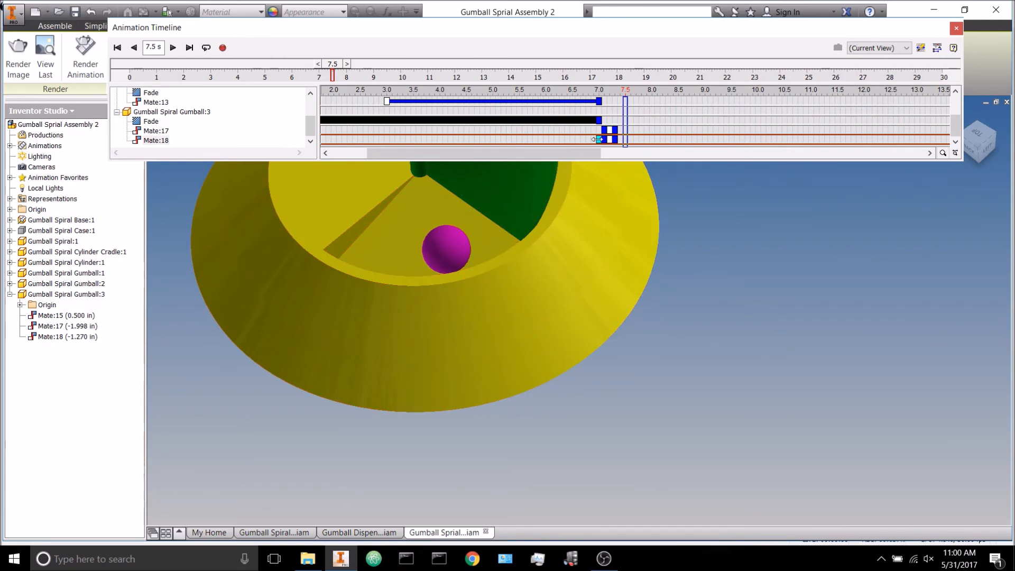
Step: Give Gumball:3's mirrored Mate:17 action a specified velocity profile with 0% for the opening acceleration phase
click(606, 128)
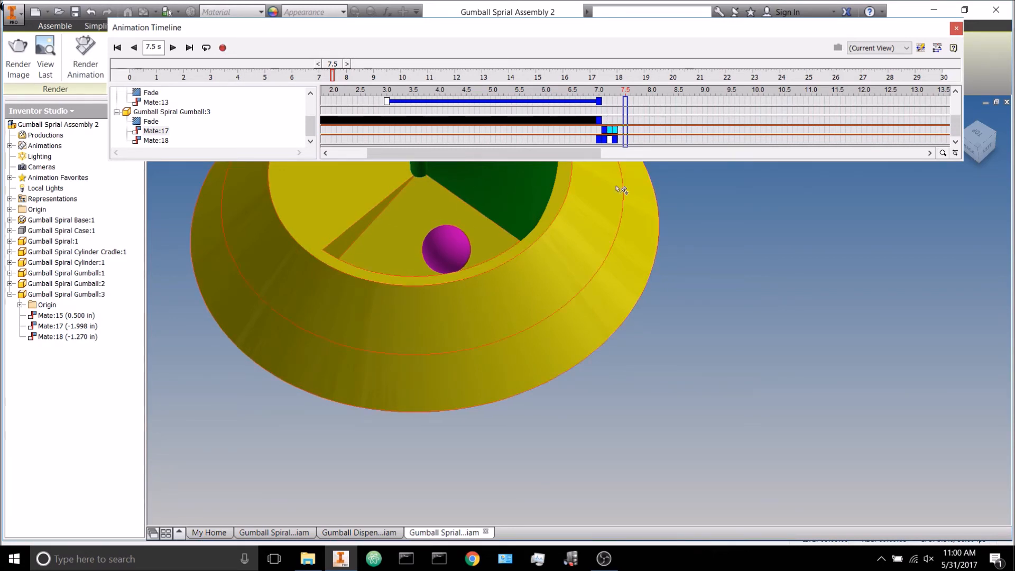
right_click(612, 130)
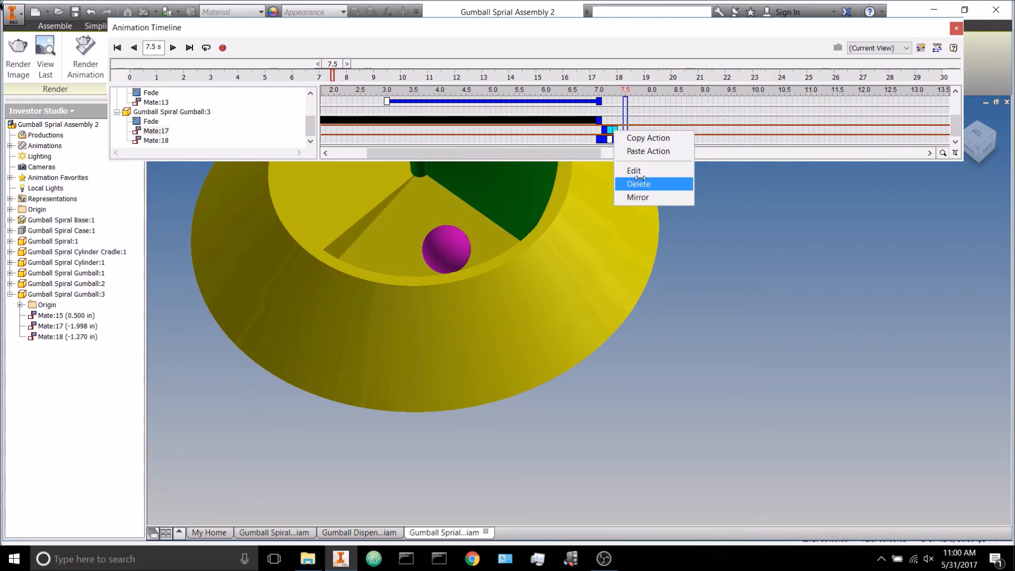
click(634, 171)
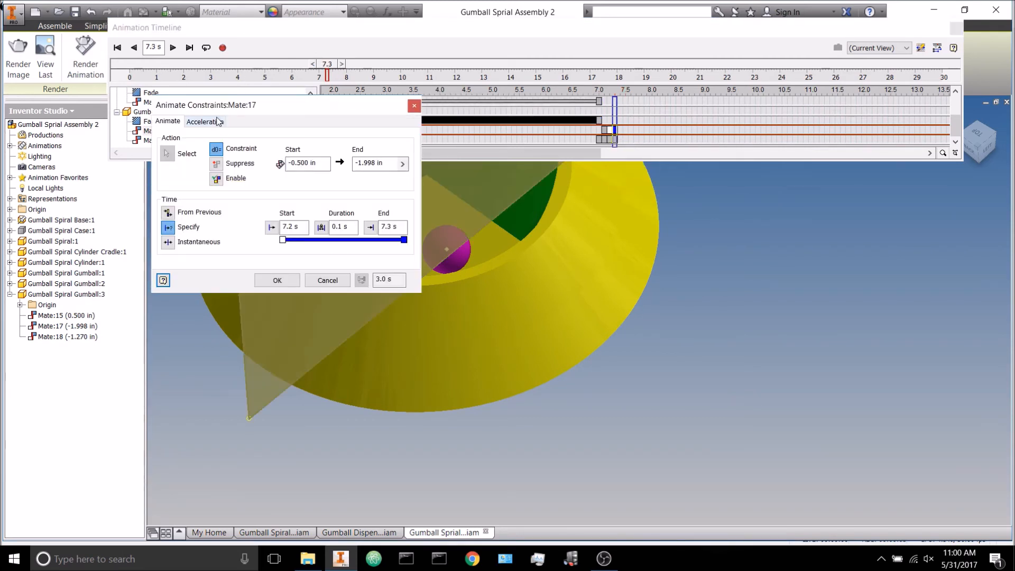
click(209, 121)
click(168, 219)
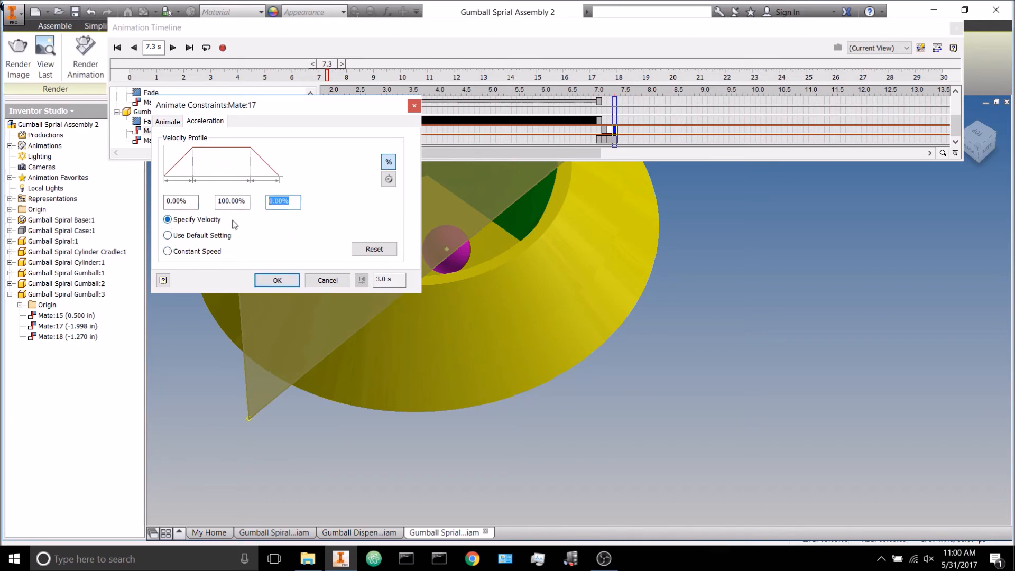
click(277, 281)
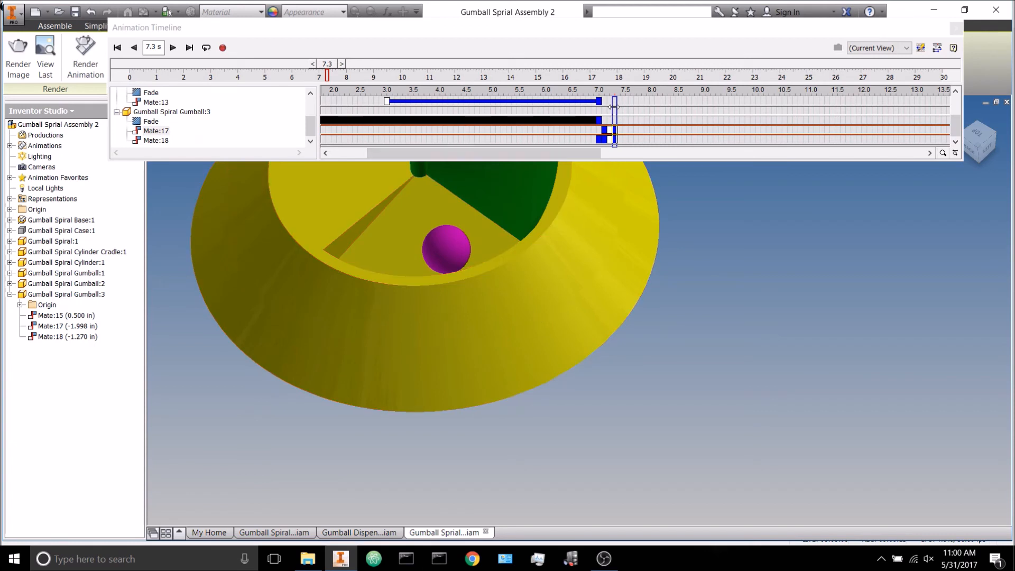
Step: Give the mirrored Mate:18 action a specified velocity profile with 0% opening acceleration, and replay the animation from 6.3 s
drag(615, 106, 629, 115)
right_click(611, 139)
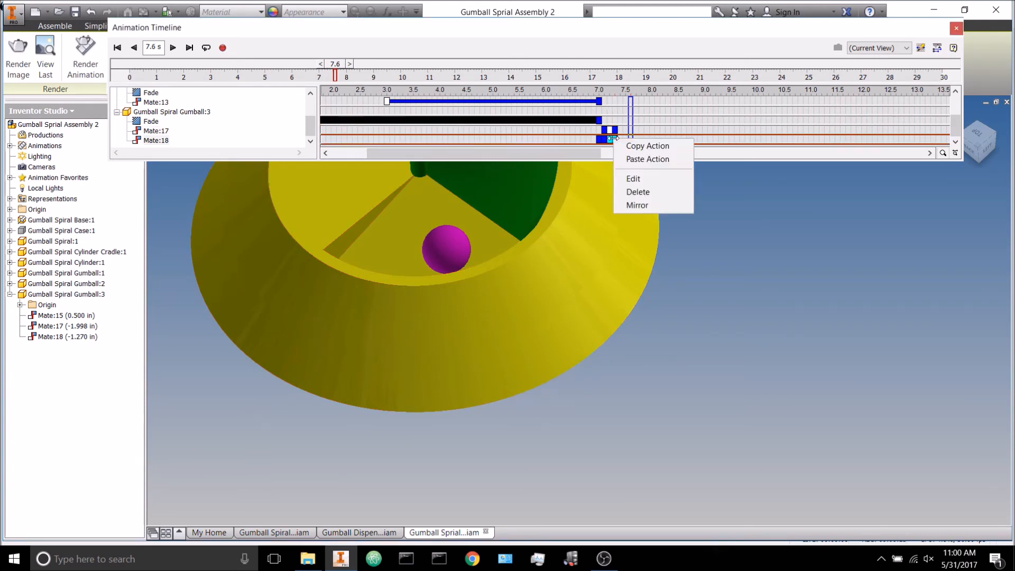
click(632, 177)
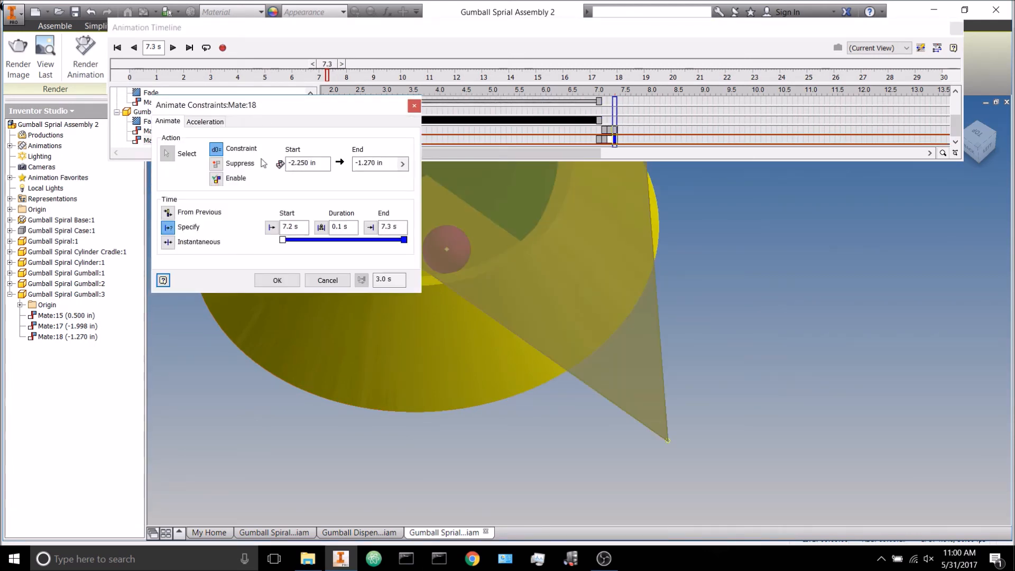
click(206, 122)
click(193, 221)
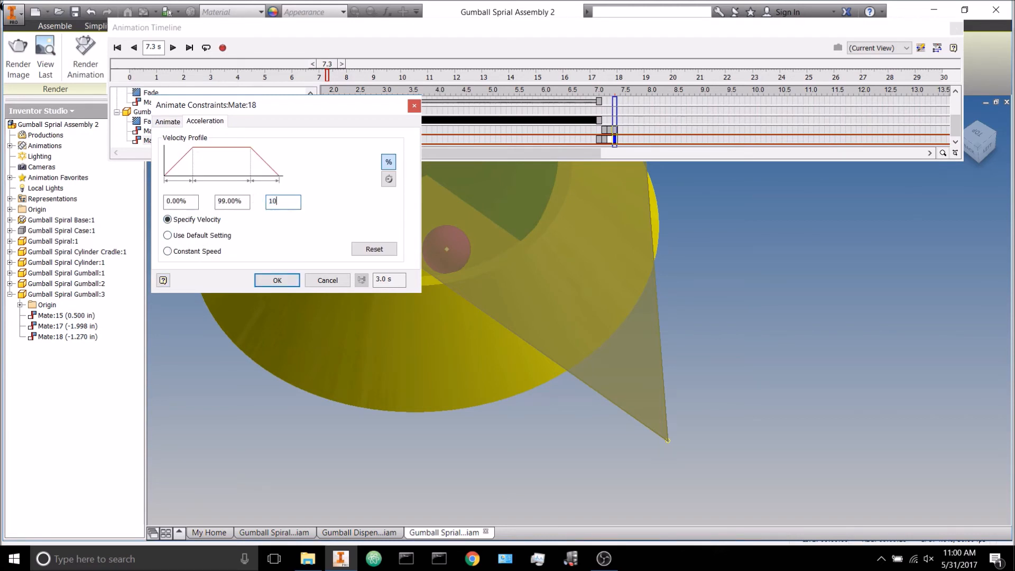
click(277, 280)
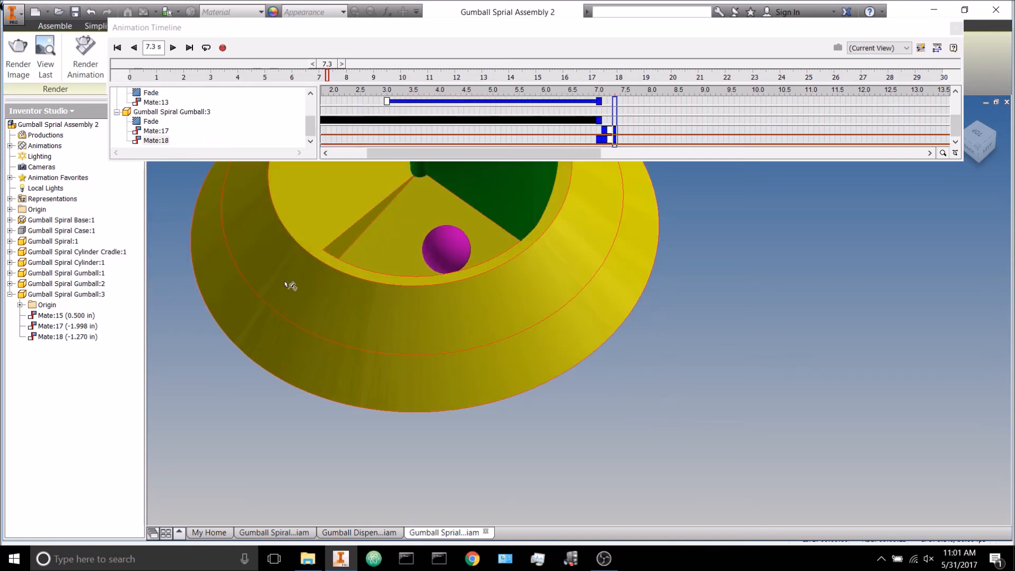
drag(326, 64, 300, 64)
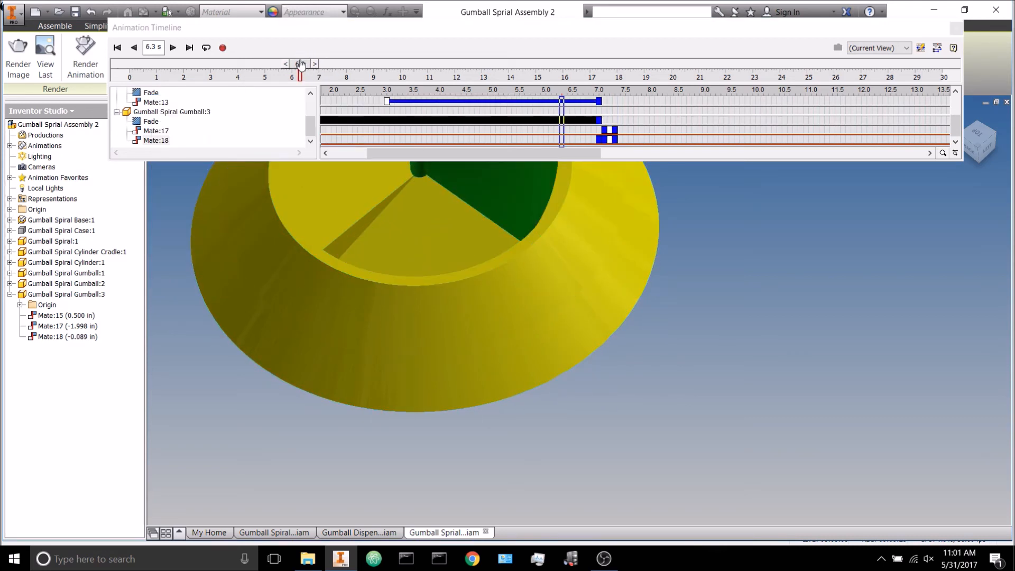
click(173, 48)
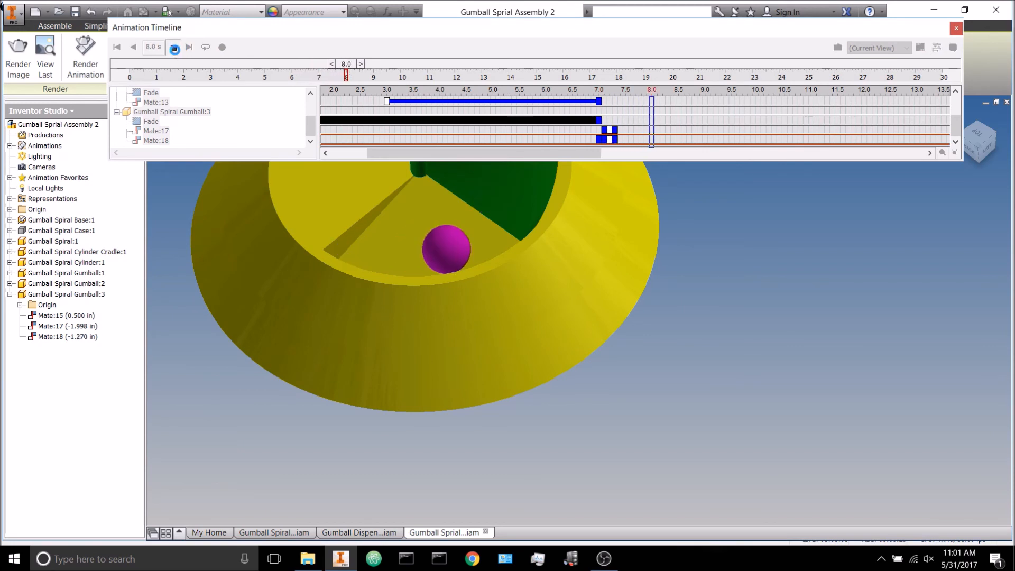
Step: Lengthen Gumball:3's mirrored Mate:17 and Mate:18 actions to end at 7.4 s and mirror both of them again
drag(615, 130, 620, 130)
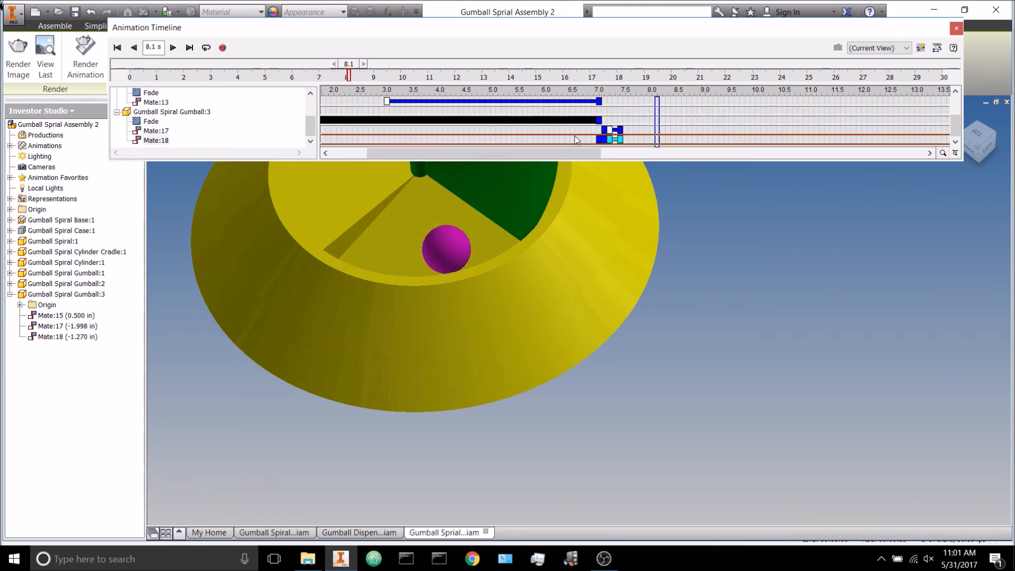
right_click(615, 135)
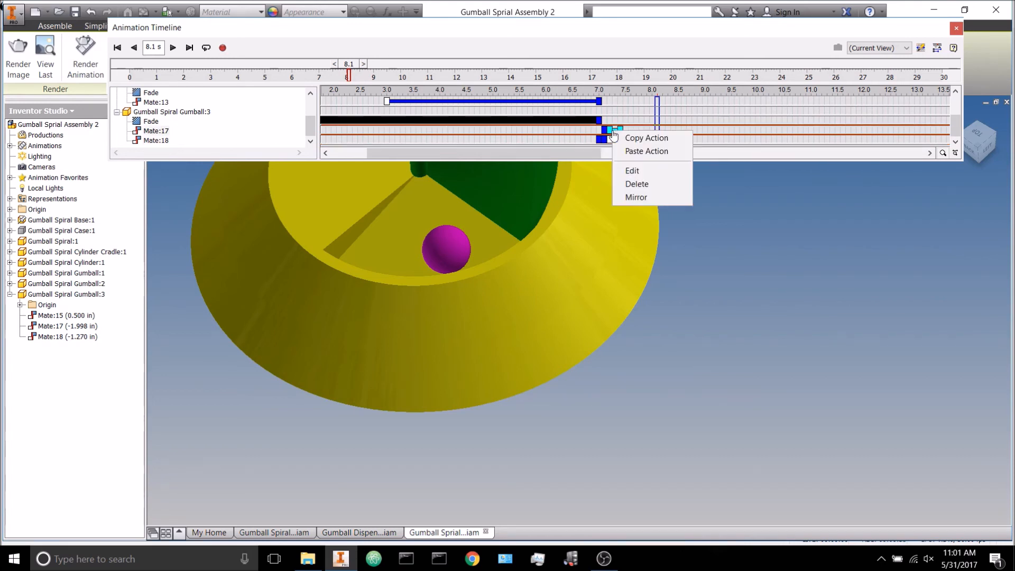
click(635, 198)
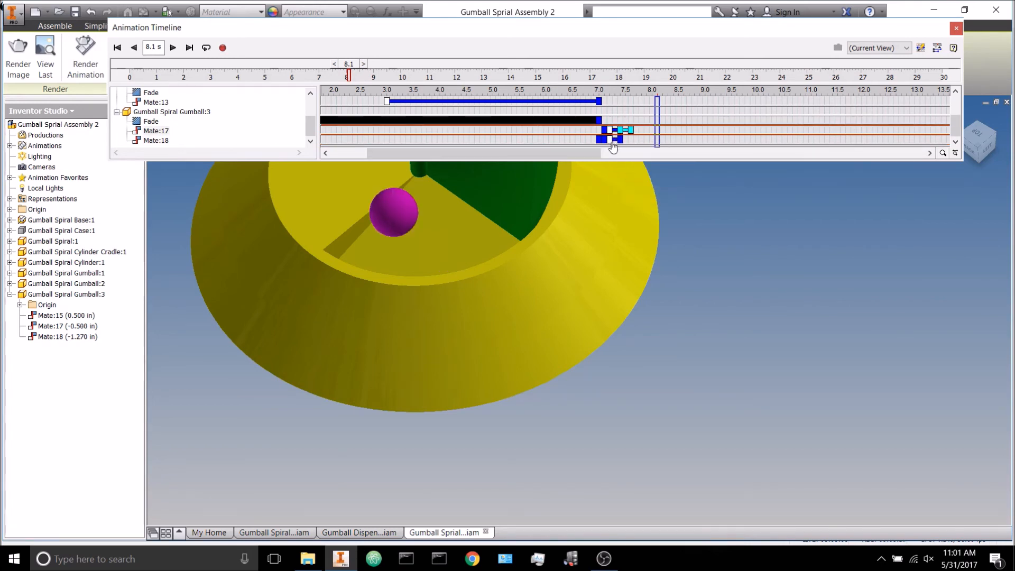
right_click(614, 140)
click(633, 209)
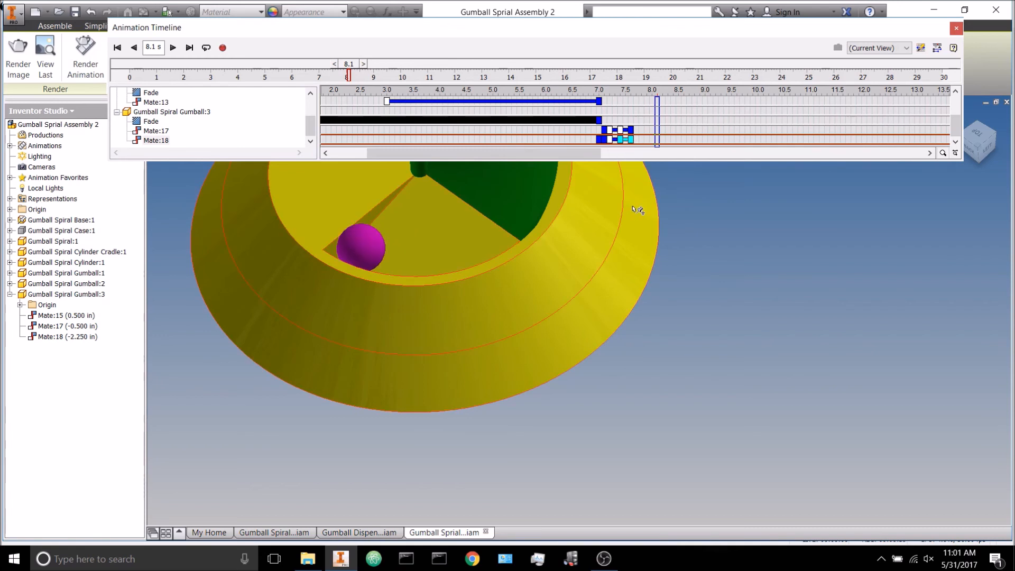
Step: Replay the animation from before the 7.0 s gumball swap to 8.3 s
drag(358, 64, 325, 72)
click(171, 47)
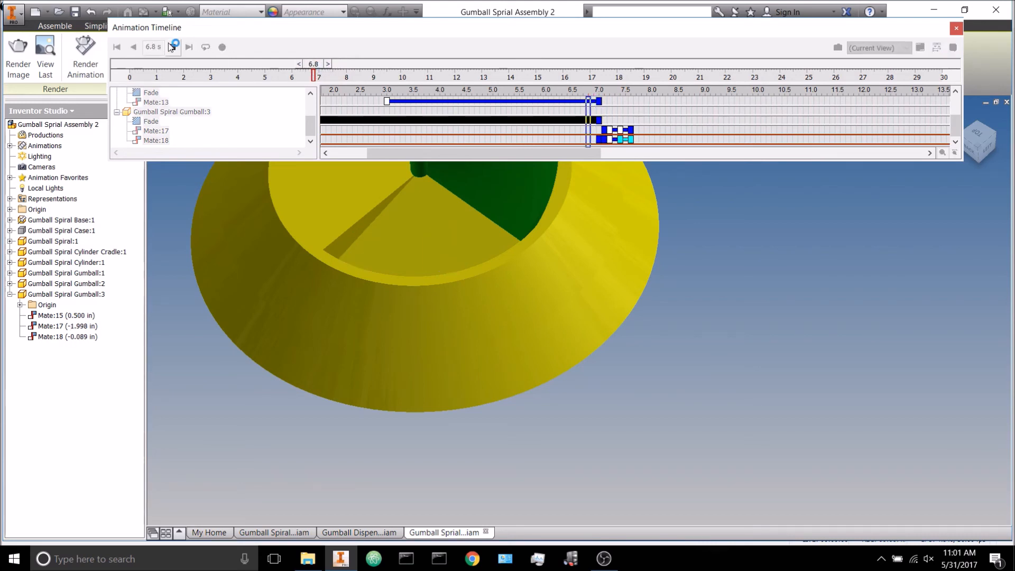
click(172, 51)
Step: Move the animation to 8.1 s and turn on the visibility of Gumball Spiral Case:1
click(661, 349)
scroll(698, 370, down, 3)
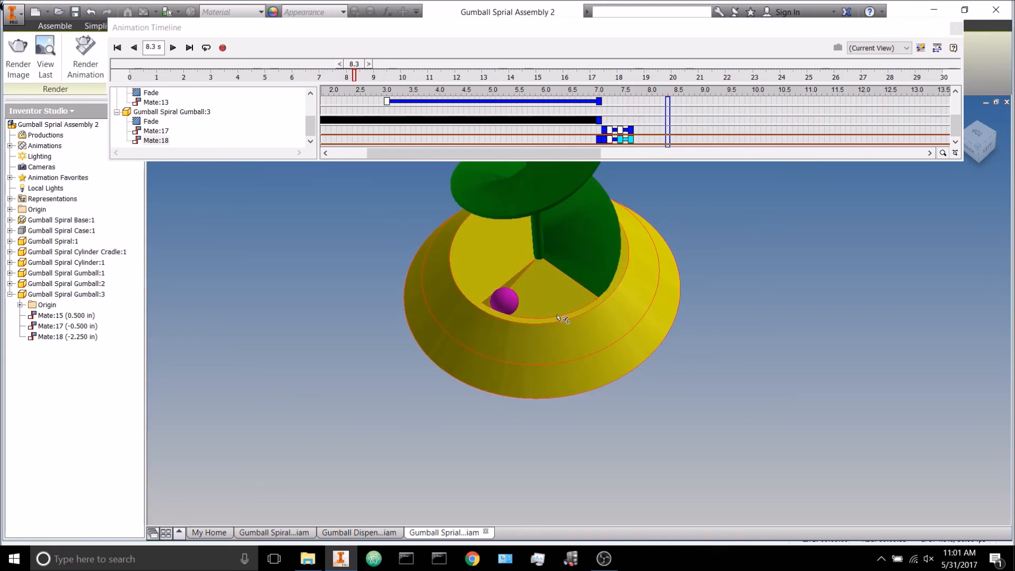
mouse_move(354, 68)
mouse_down()
mouse_move(319, 71)
mouse_move(349, 79)
mouse_up()
shift+middle_drag(421, 363, 700, 381)
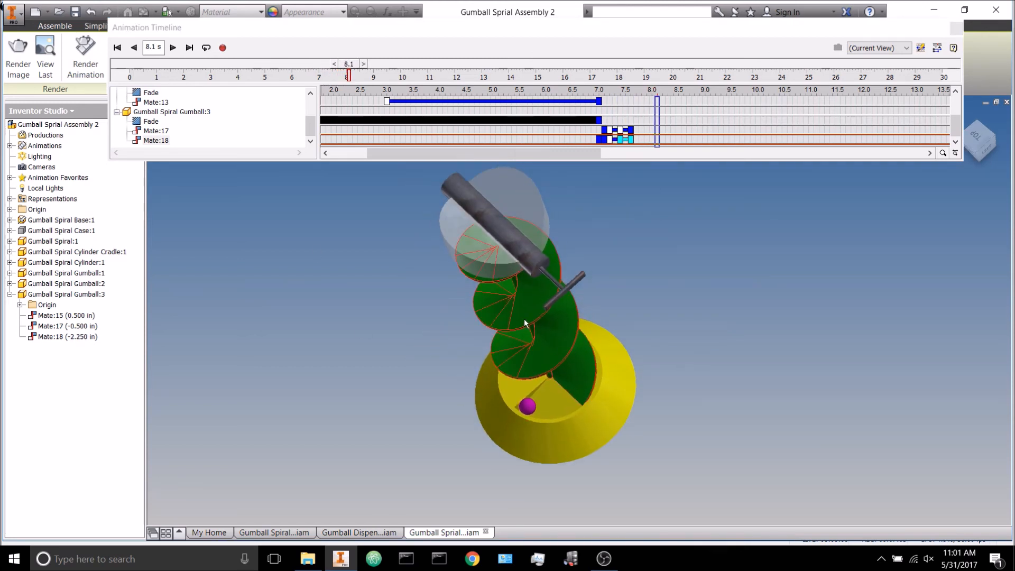
scroll(682, 341, down, 4)
shift+middle_drag(682, 341, 663, 316)
right_click(47, 232)
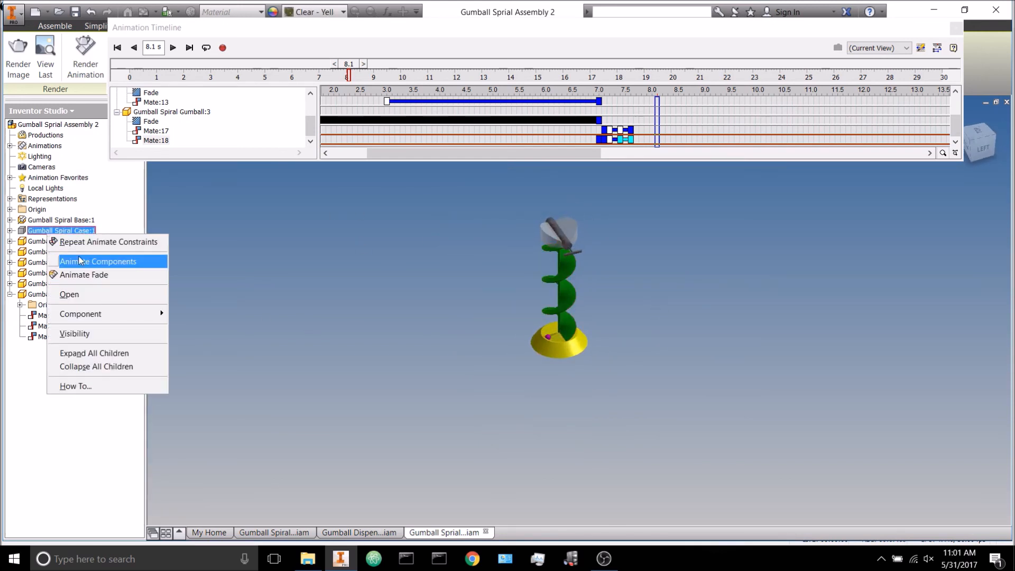
click(85, 334)
shift+middle_drag(652, 350, 534, 356)
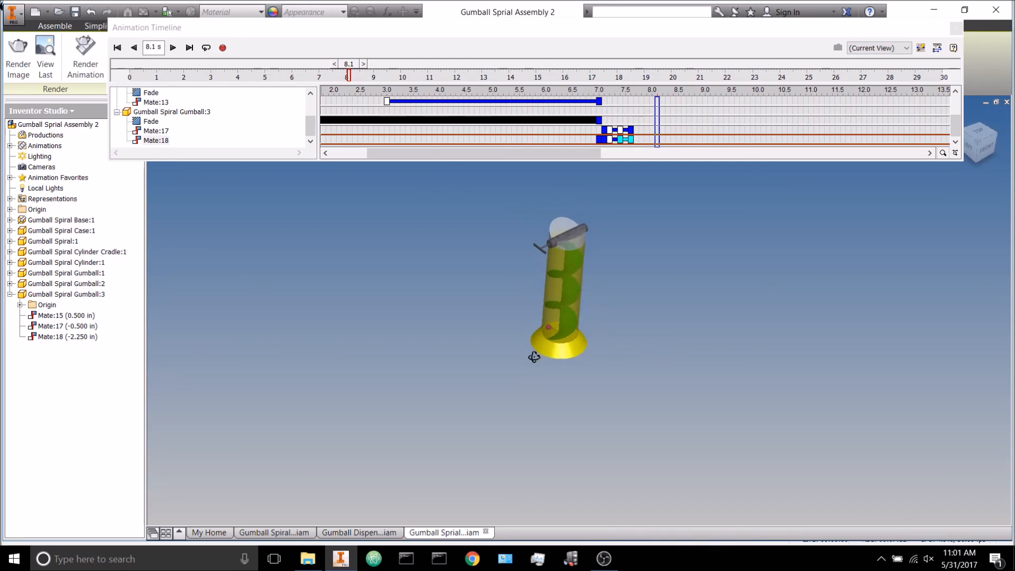
Step: Return the animation to 0.0 s and frame the whole dispenser
click(117, 47)
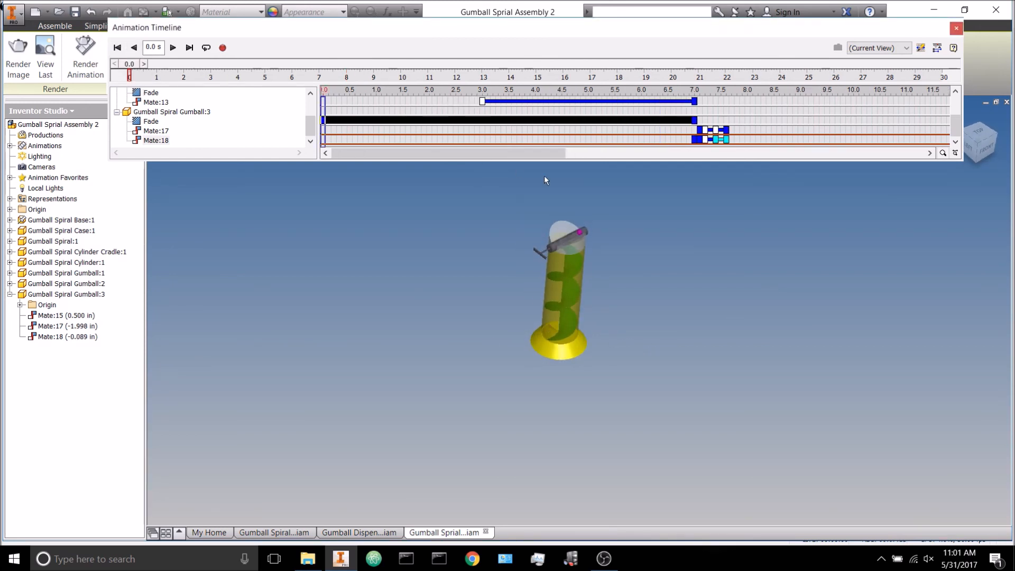
scroll(650, 229, down, 3)
shift+middle_drag(578, 275, 577, 303)
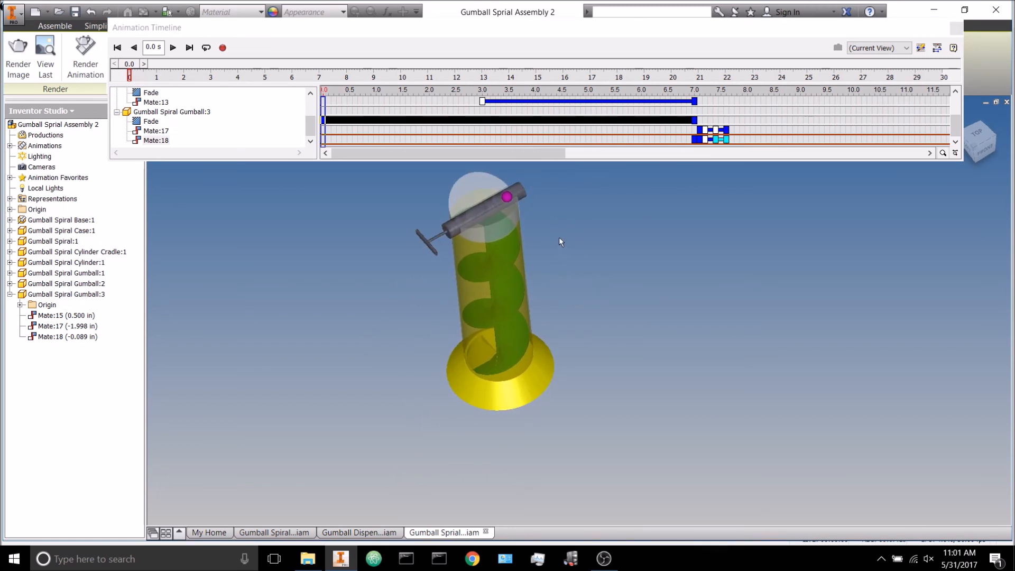
Step: Play the animation from 0.0 s to 8.7 s and try to return it to the start
click(172, 50)
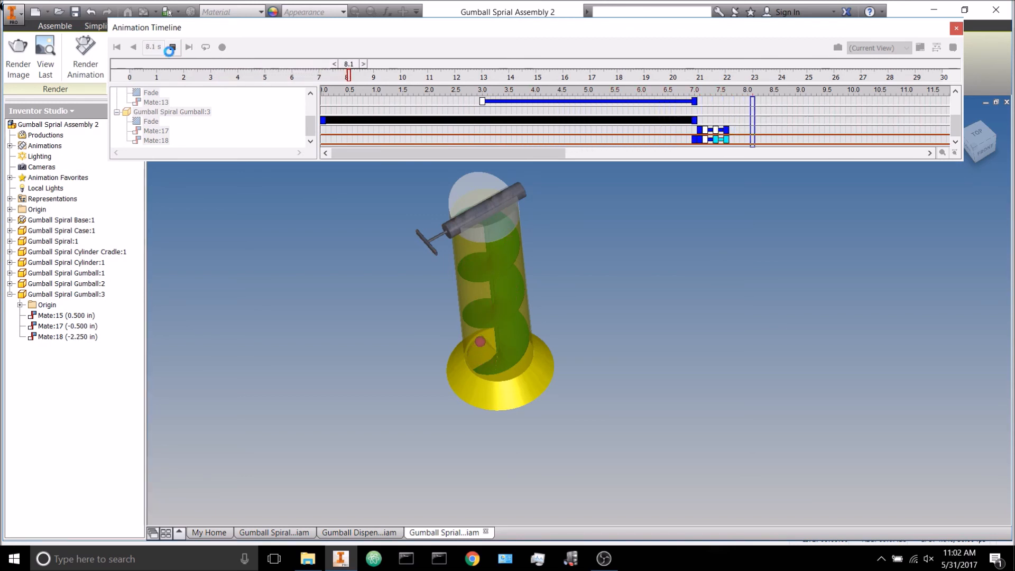
click(170, 50)
shift+middle_drag(349, 233, 348, 304)
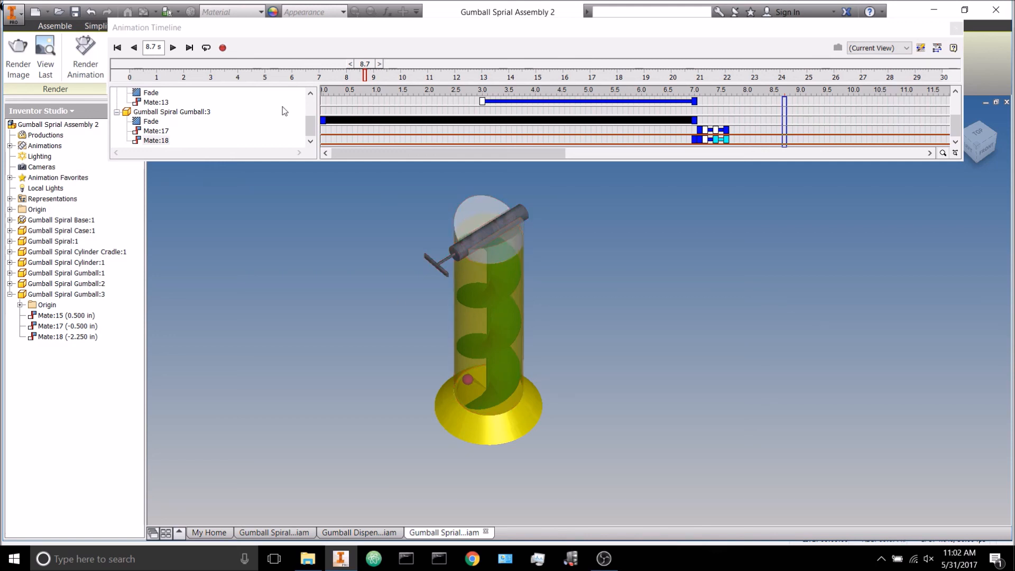
drag(365, 71, 130, 85)
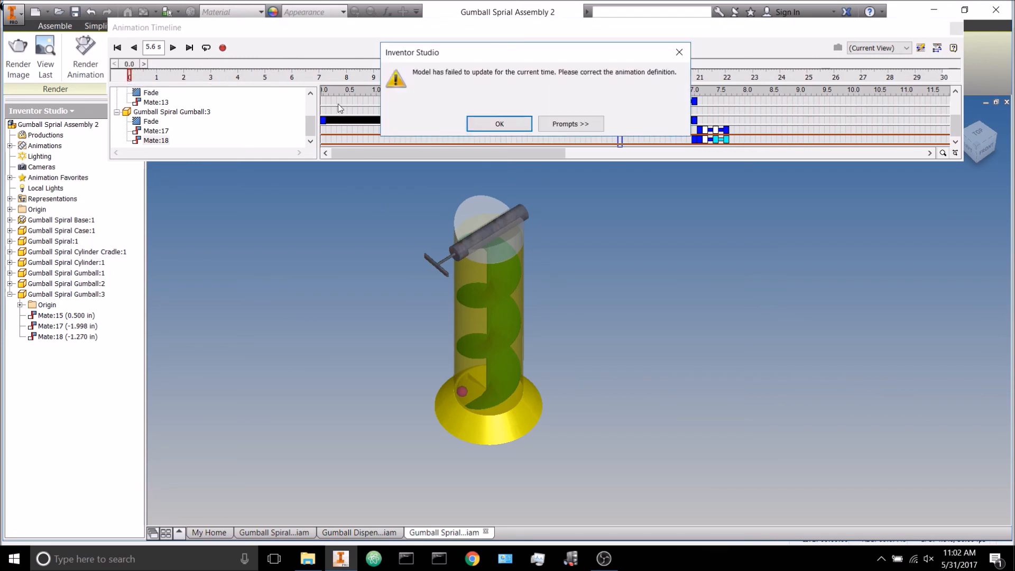
click(505, 125)
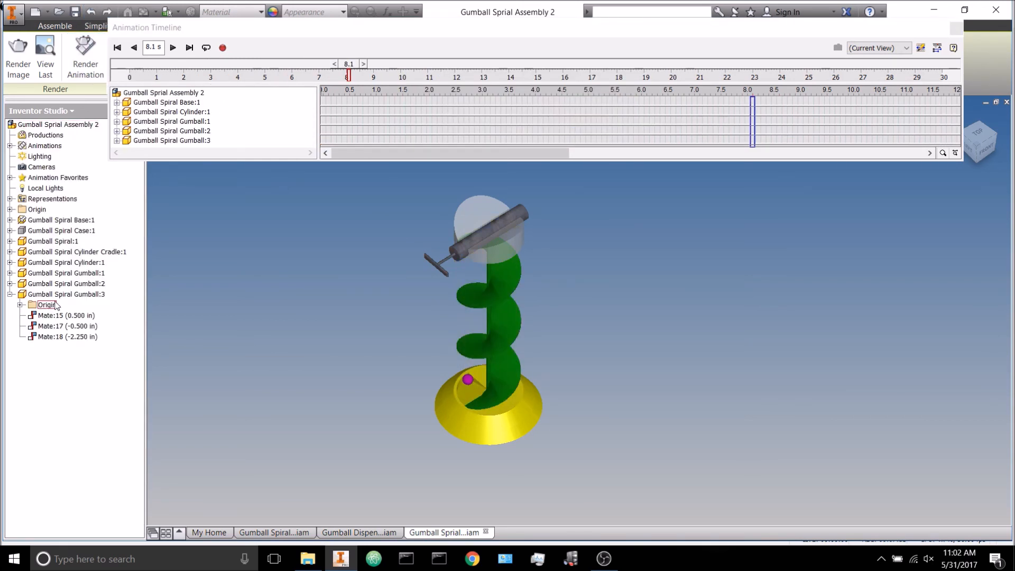
Step: Play the animation in reverse from 8.1 s back to 1.5 s
click(134, 47)
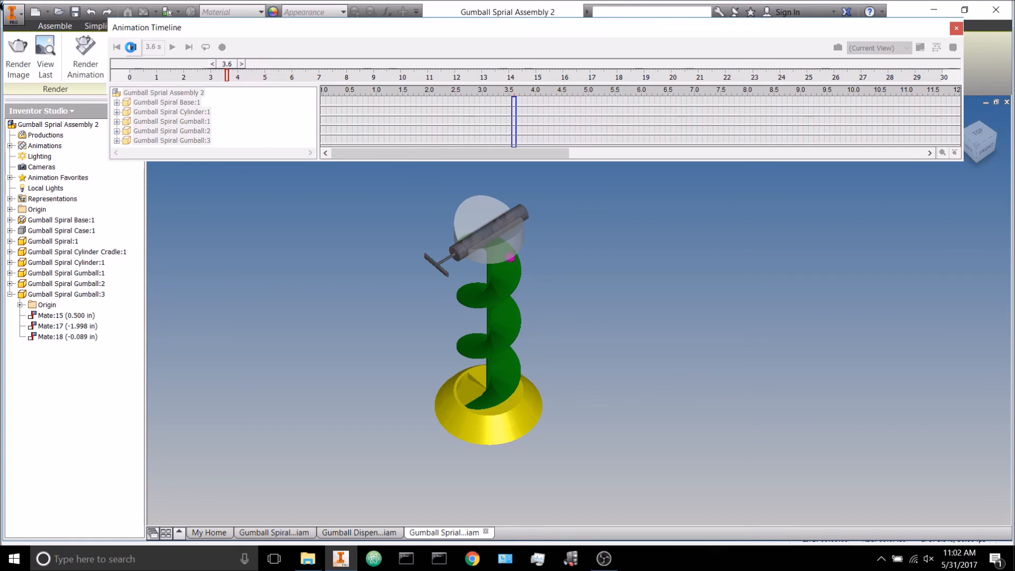
click(134, 47)
click(172, 47)
click(172, 47)
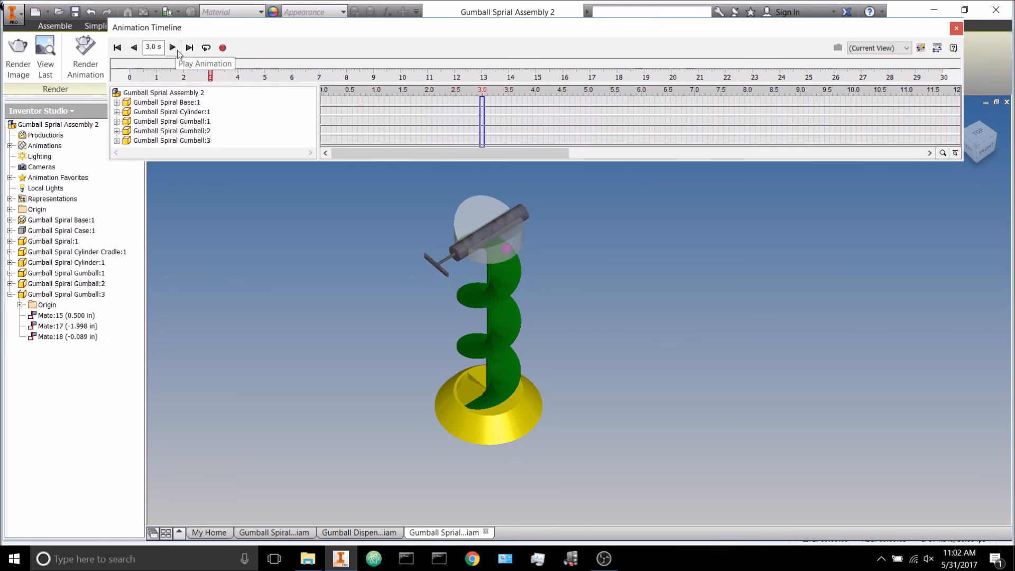
click(134, 47)
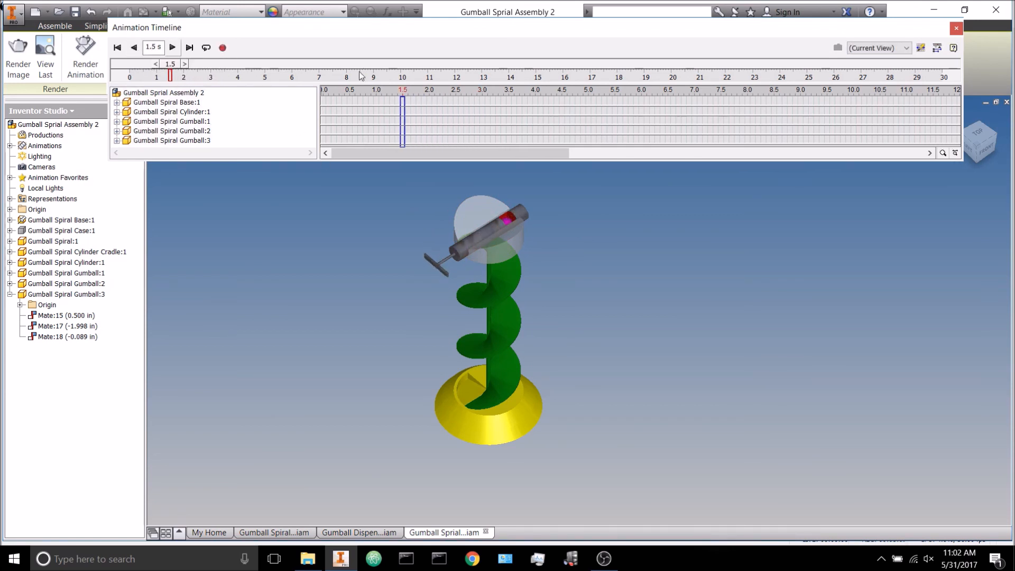
Step: Play the gumball's drop from the cylinder onto the spiral from 1.5 s to 3.1 s, viewed up close
click(980, 122)
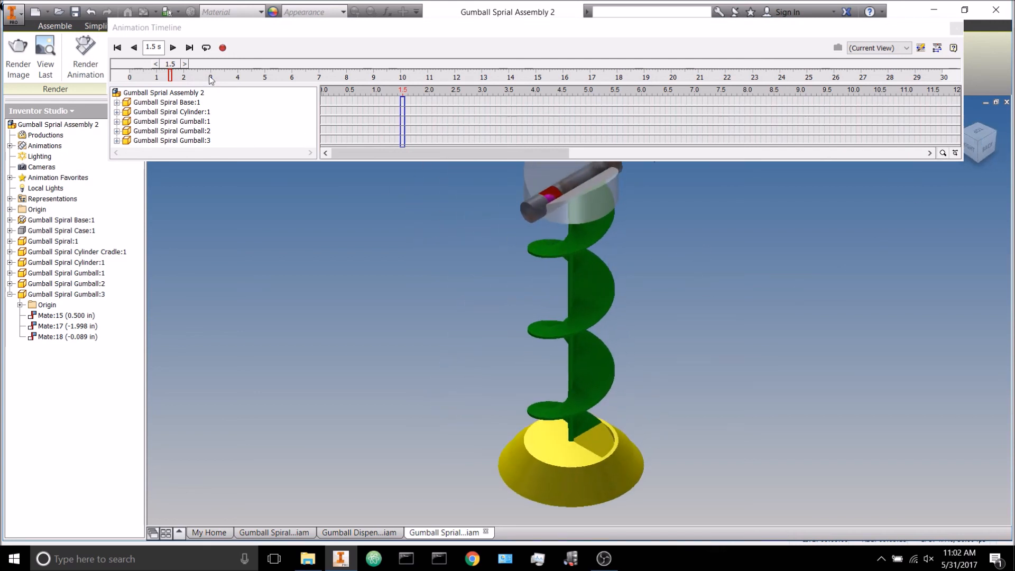
click(175, 50)
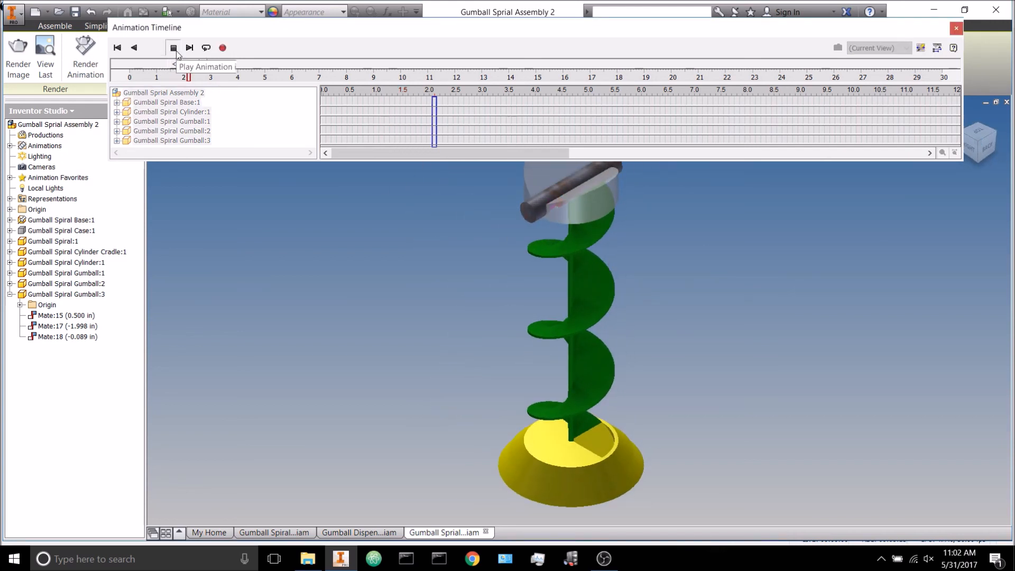
click(173, 49)
scroll(556, 216, down, 4)
shift+middle_drag(544, 263, 497, 476)
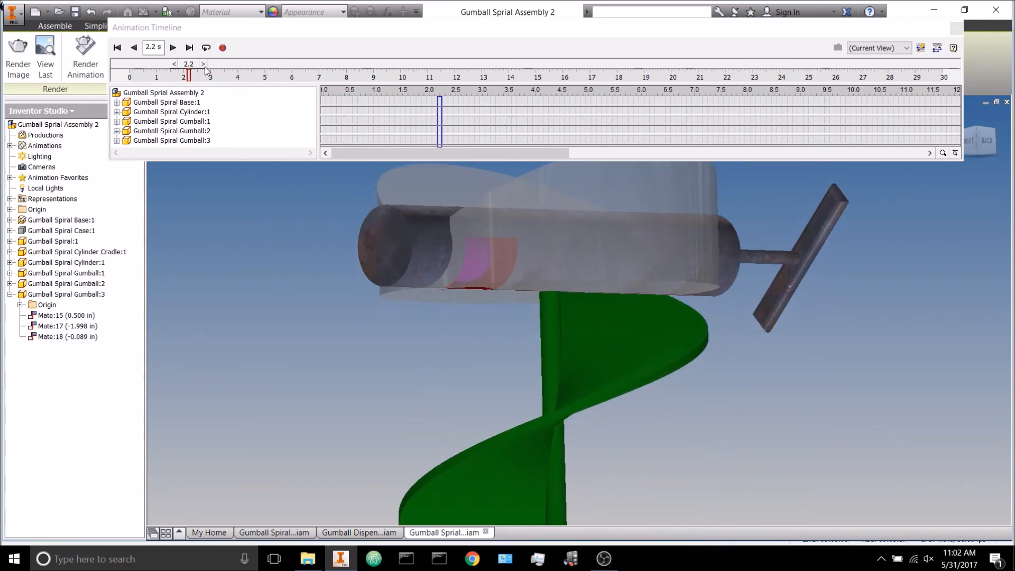
click(174, 48)
click(177, 49)
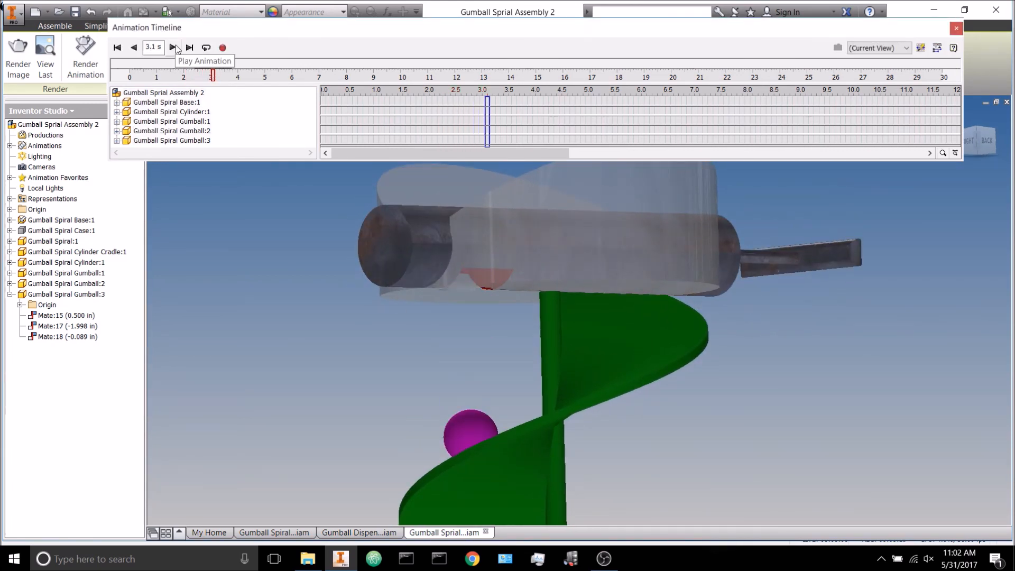
Step: Play the gumball's roll down the spiral and its bounce in the base from 3.1 s to 8.3 s
shift+middle_drag(345, 242, 511, 299)
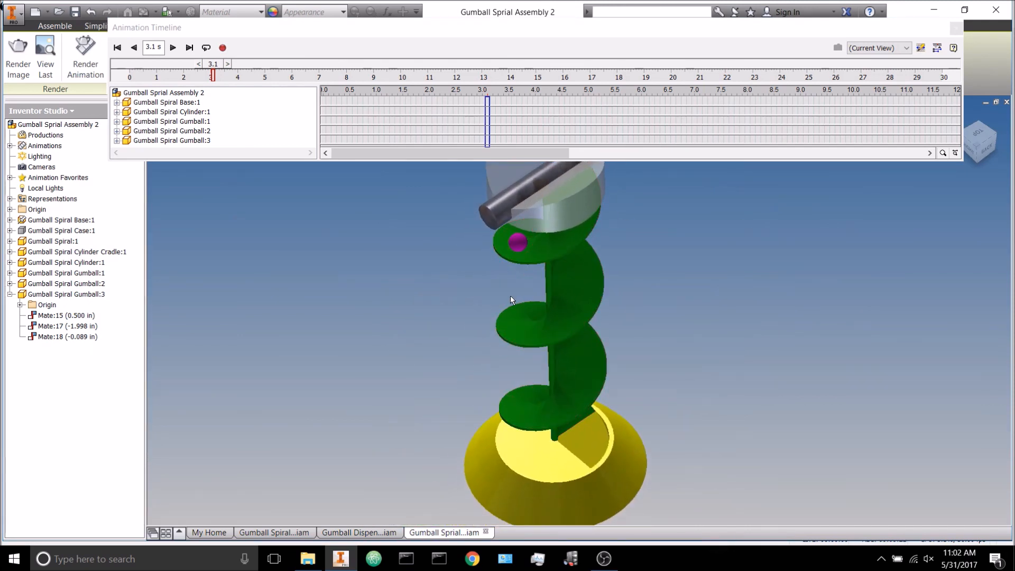
click(172, 47)
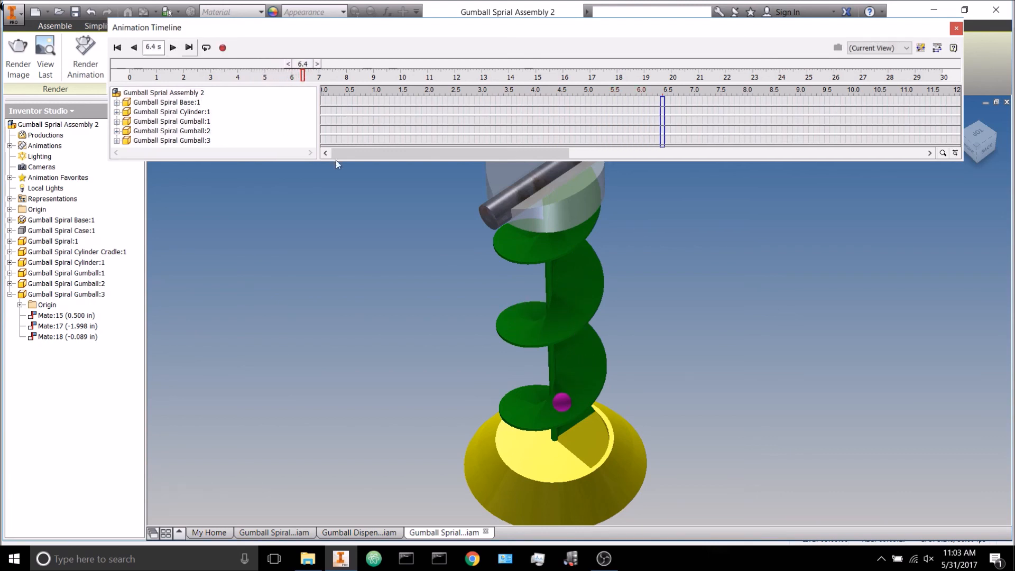
scroll(629, 473, down, 6)
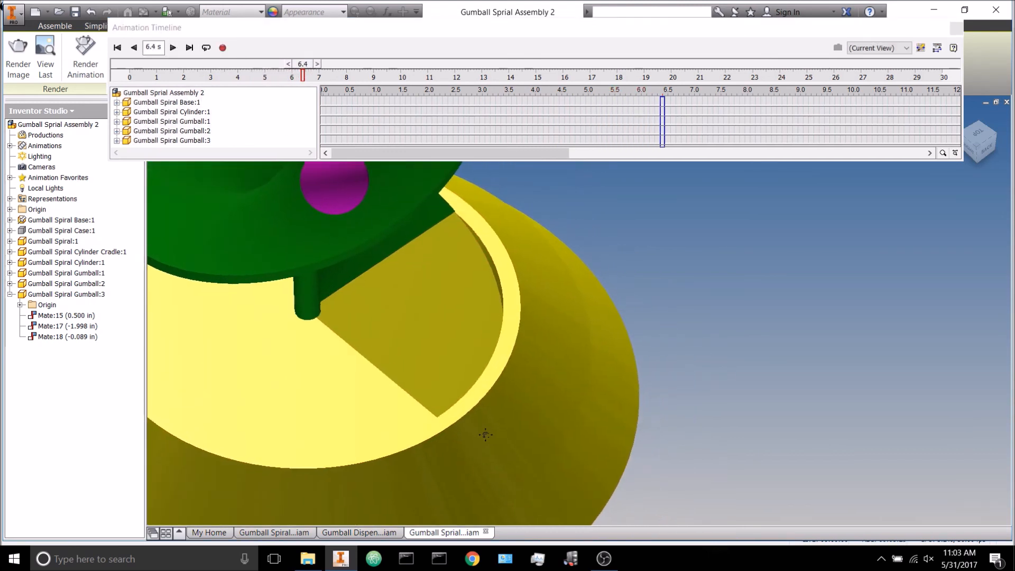
click(171, 49)
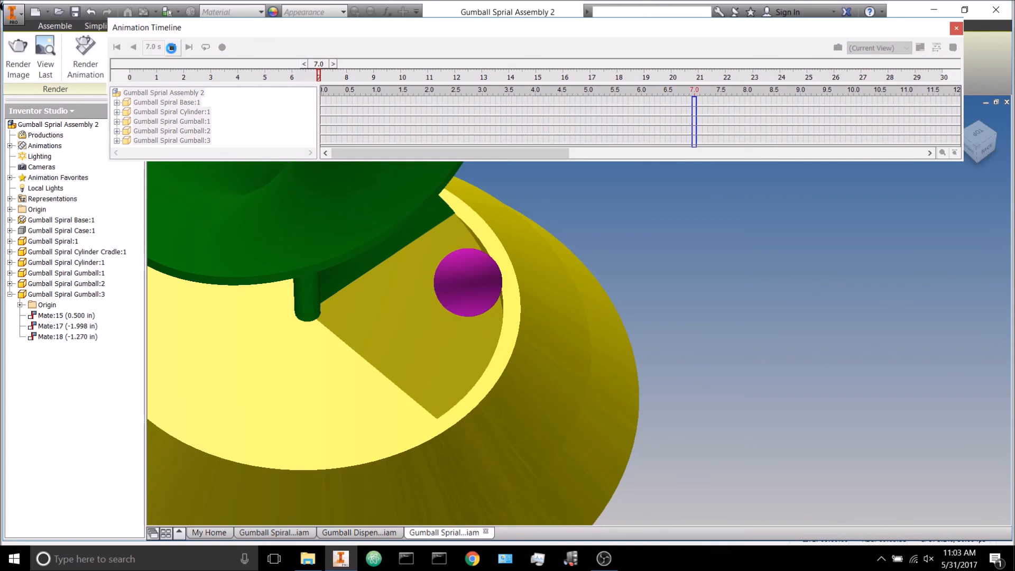
click(171, 49)
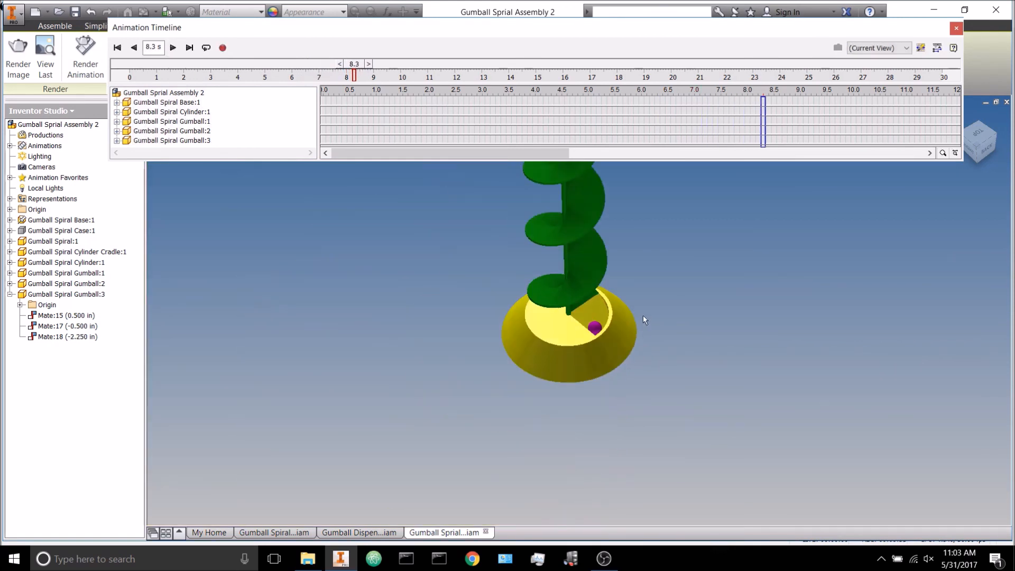
middle_drag(666, 266, 577, 408)
shift+middle_drag(577, 408, 586, 344)
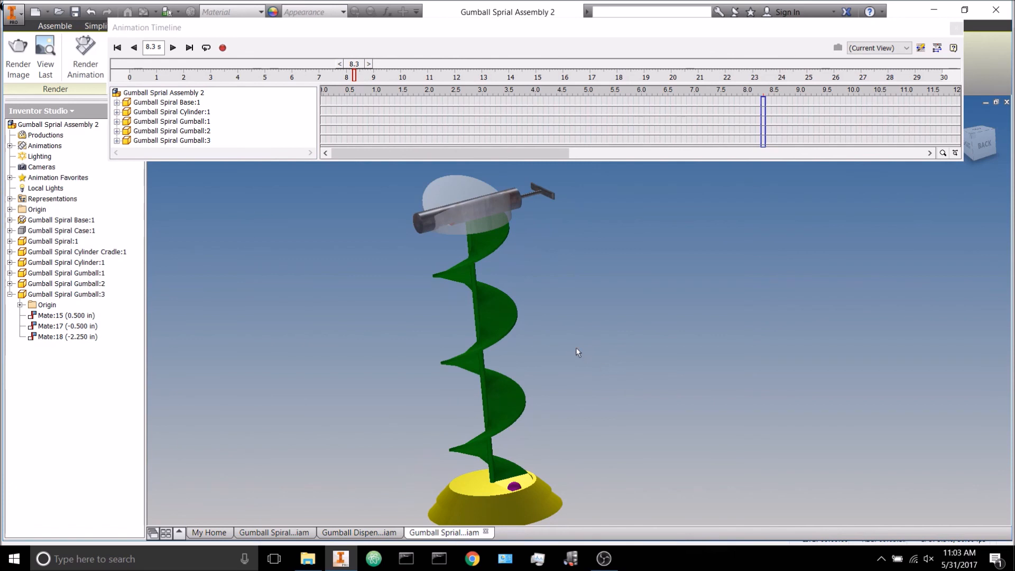